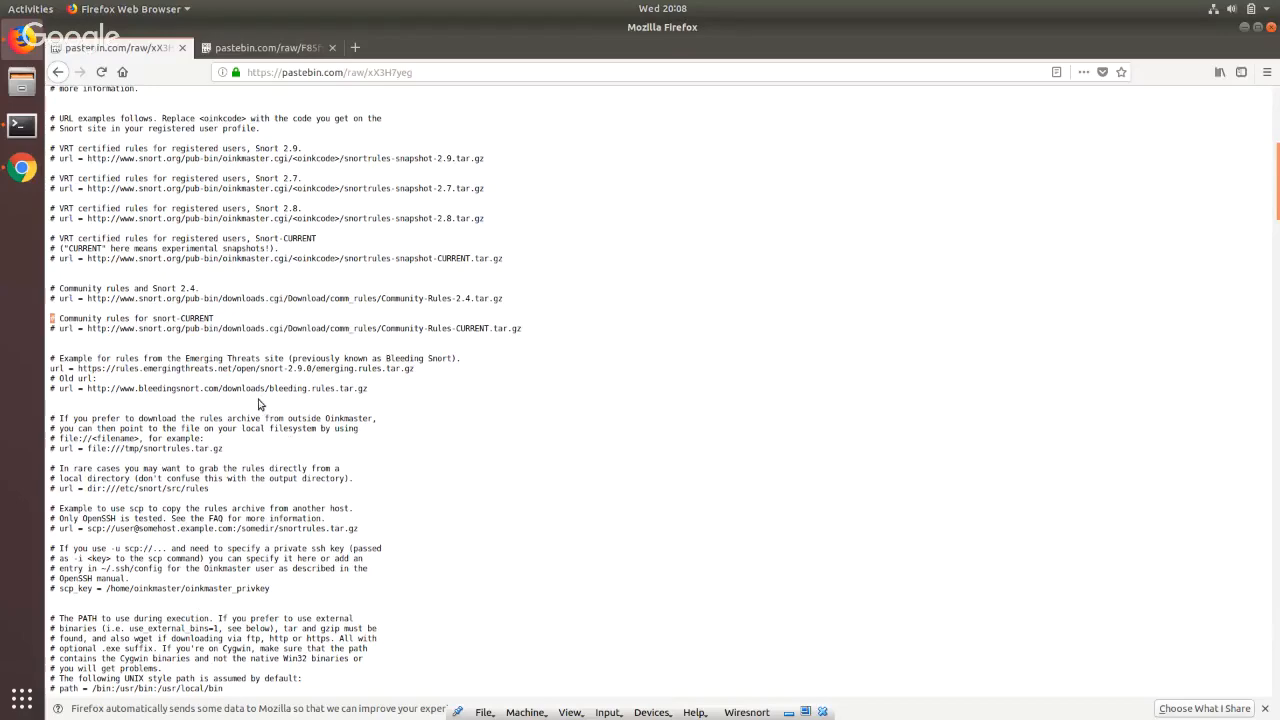
Review the rule download URLs in the Oinkmaster configuration and highlight the Emerging Threats emerging.rules.tar.gz address.
{"action": "scroll", "coordinate": [257, 403], "scroll_direction": "up", "scroll_amount": 3}
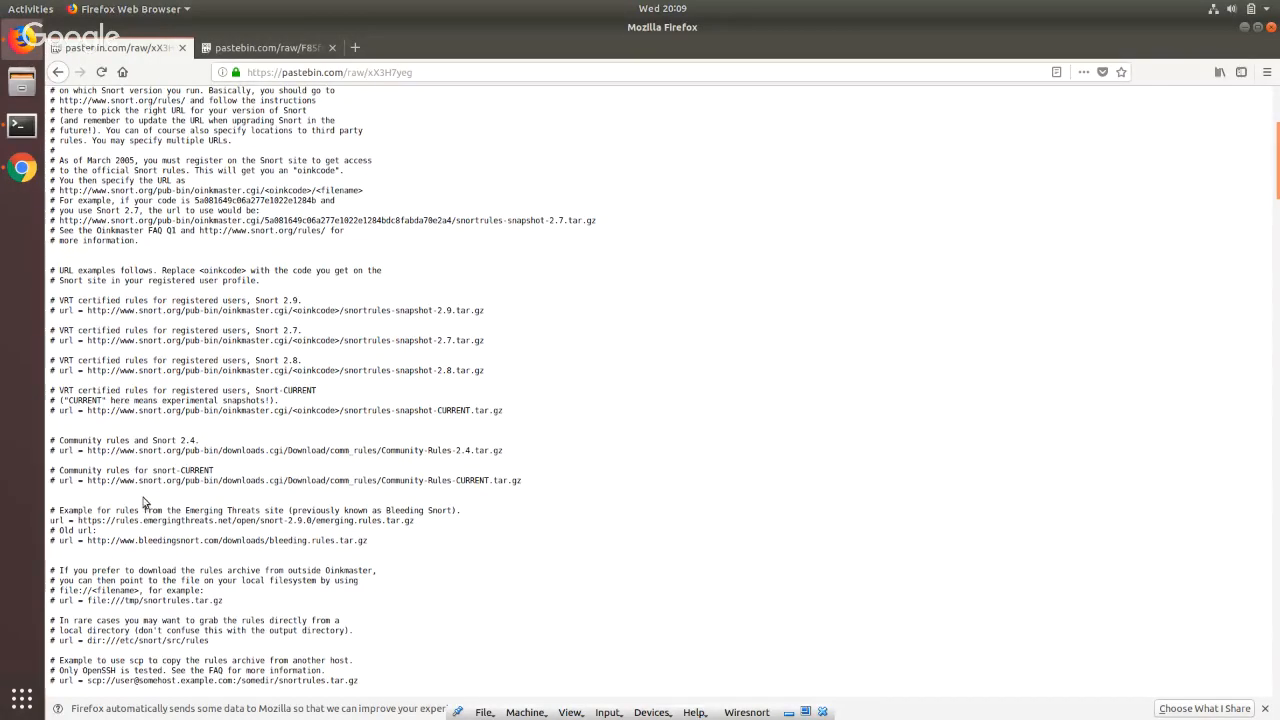
{"action": "left_click_drag", "start_coordinate": [103, 520], "coordinate": [37, 526]}
{"action": "left_click", "coordinate": [47, 530]}
{"action": "left_click_drag", "start_coordinate": [170, 510], "coordinate": [272, 510]}
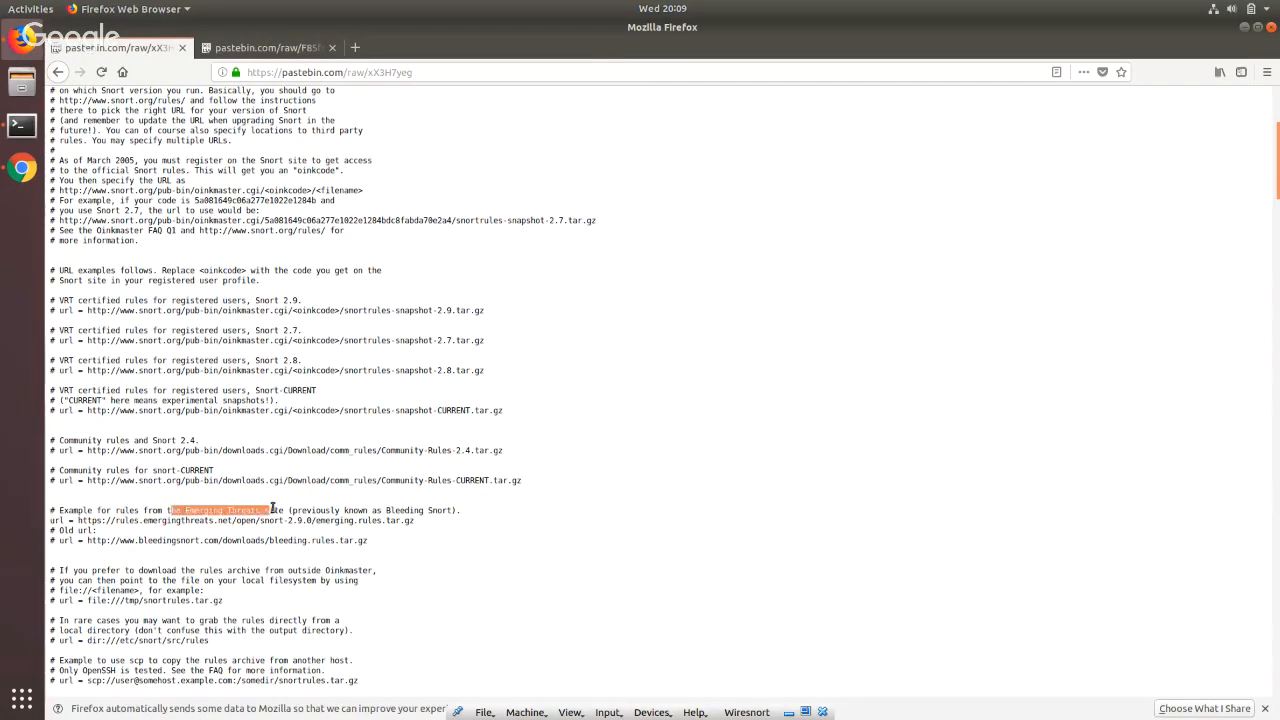
{"action": "left_click", "coordinate": [50, 520]}
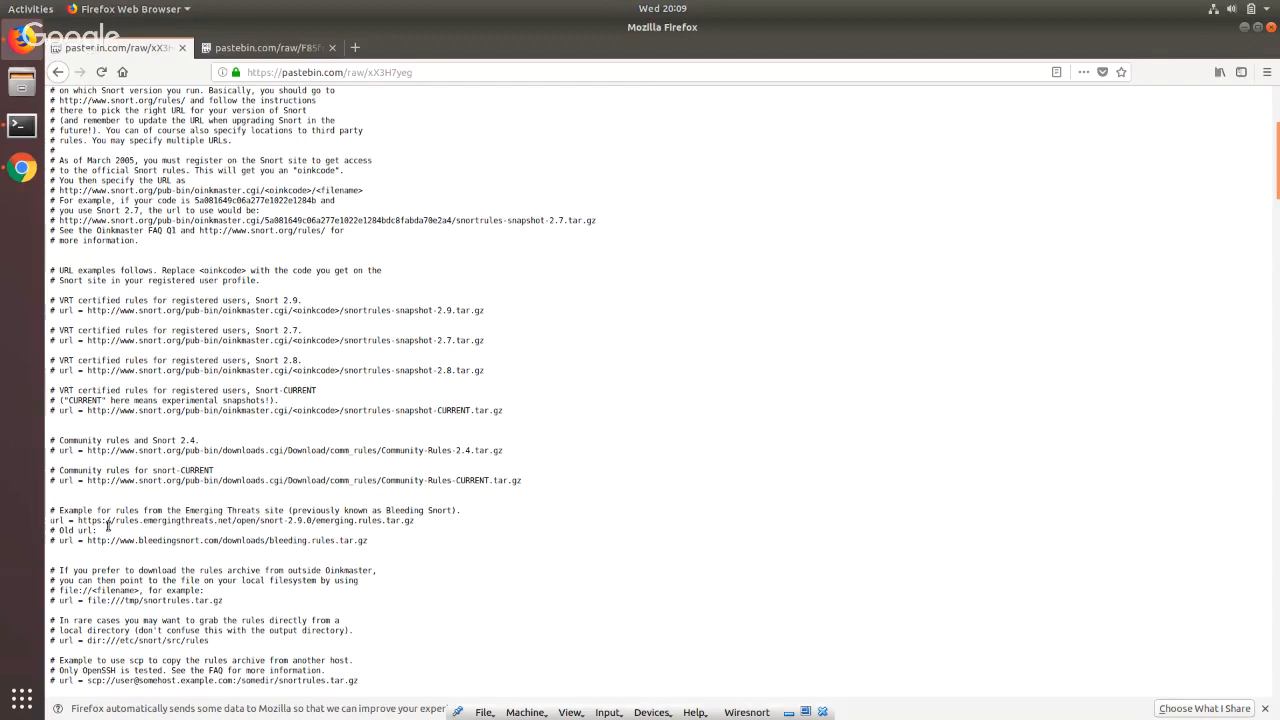
{"action": "left_click_drag", "start_coordinate": [50, 521], "coordinate": [430, 524]}
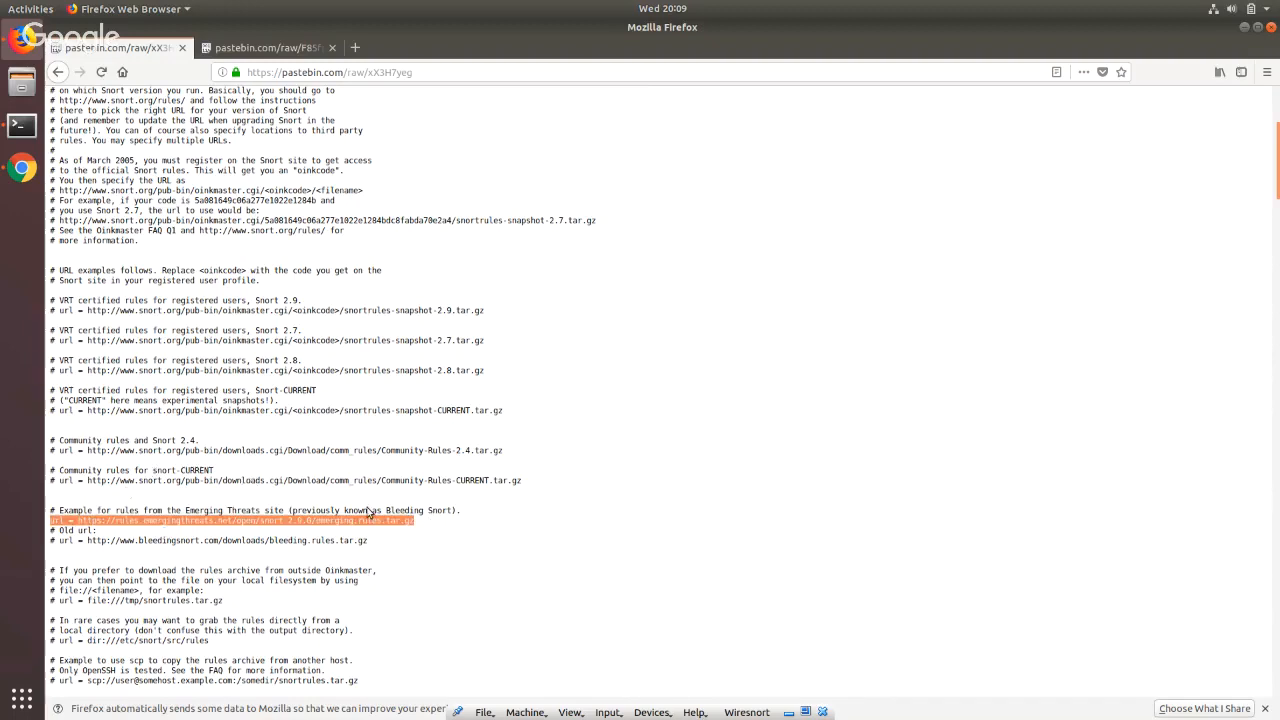
{"action": "left_click", "coordinate": [222, 520]}
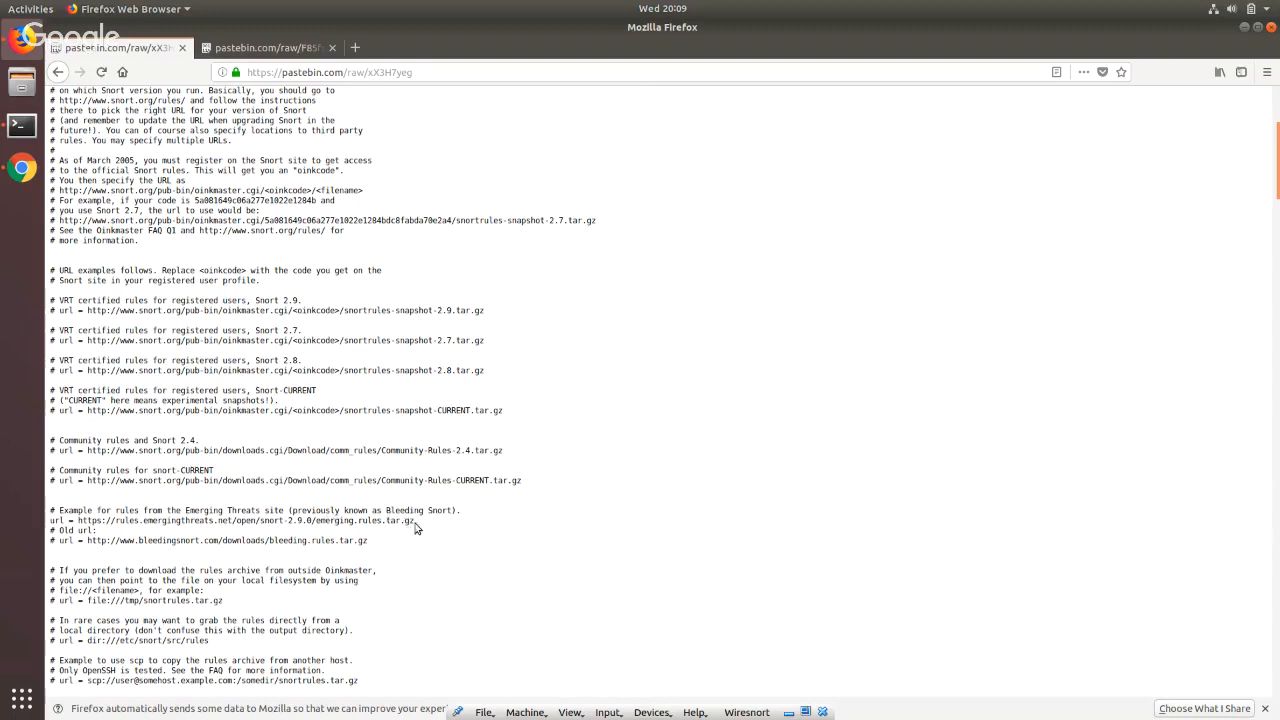
{"action": "left_click_drag", "start_coordinate": [414, 521], "coordinate": [68, 521]}
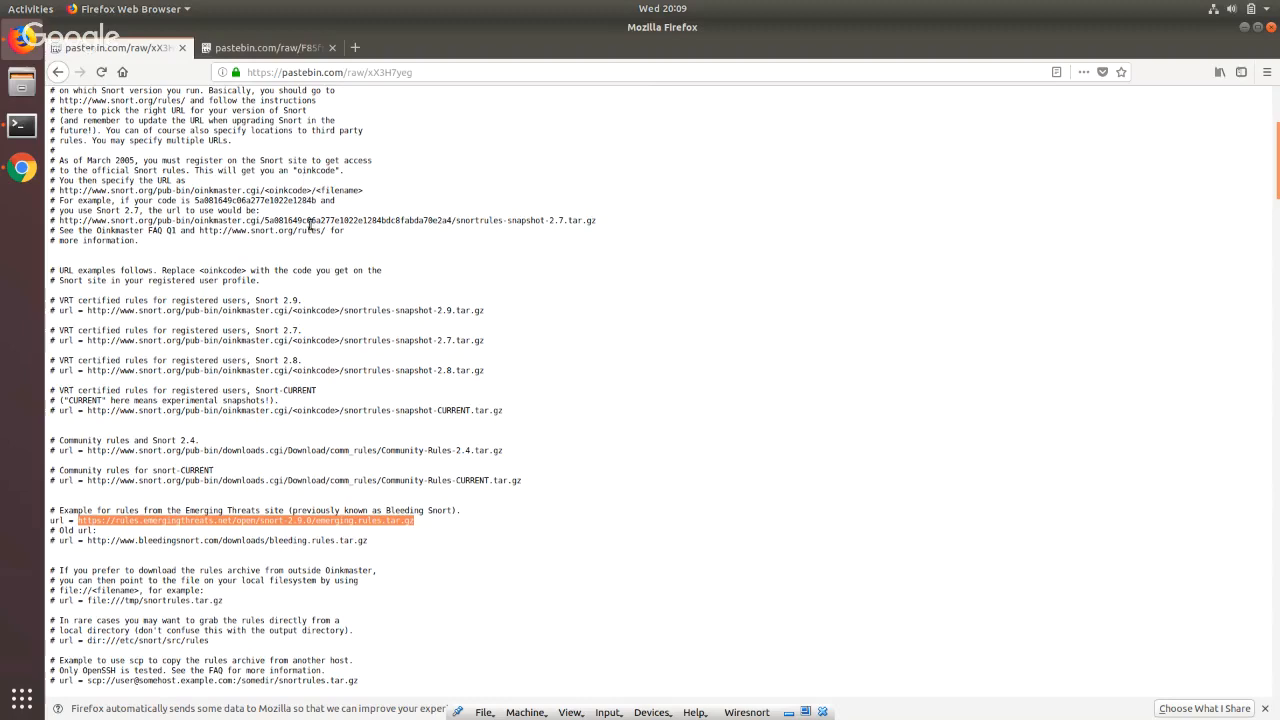
Switch to the Snort.conf paste and examine the HOME_NET definition with its private address ranges in Step #1.
{"action": "left_click", "coordinate": [270, 50]}
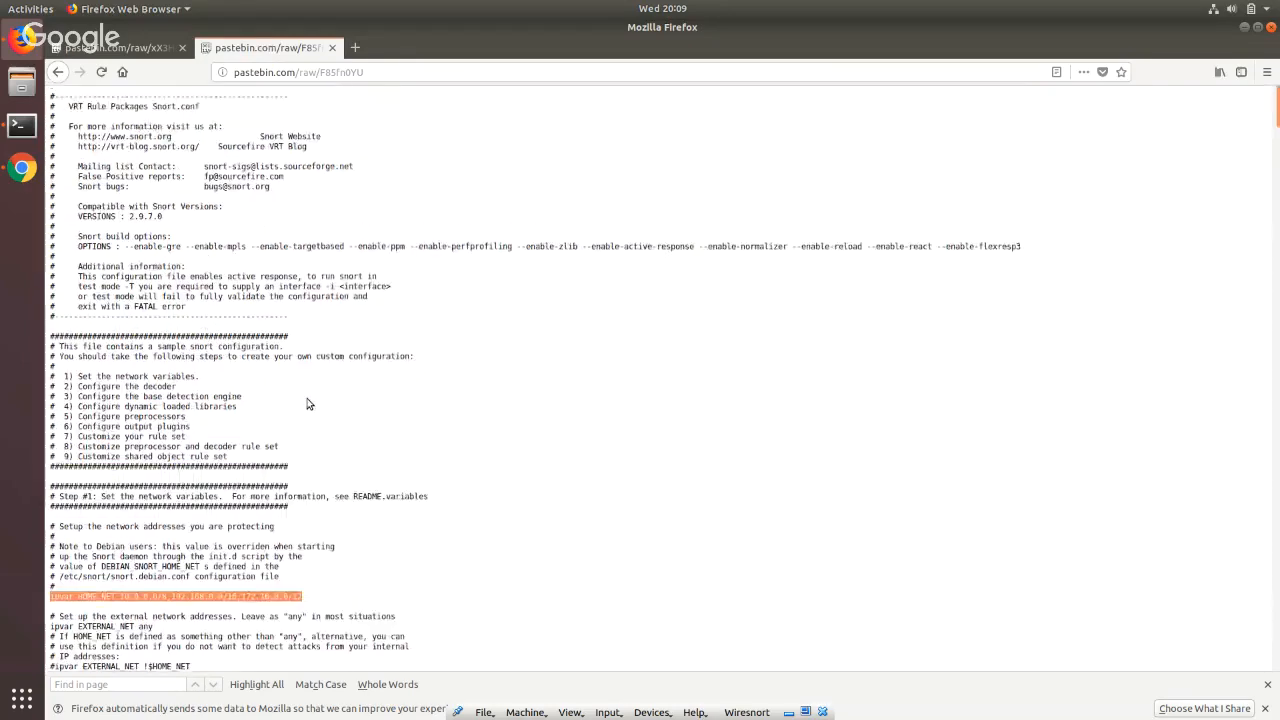
{"action": "scroll", "coordinate": [309, 404], "scroll_direction": "up", "scroll_amount": 3}
{"action": "scroll", "coordinate": [309, 404], "scroll_direction": "down", "scroll_amount": 2}
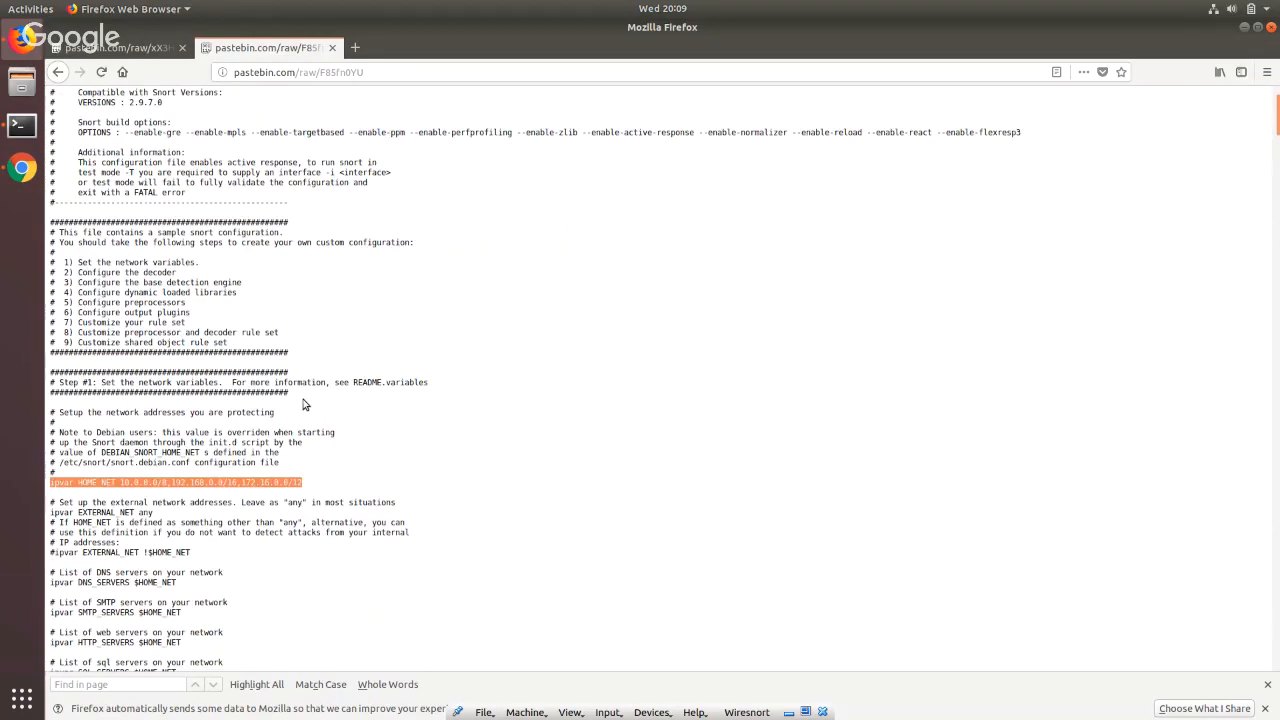
{"action": "scroll", "coordinate": [305, 404], "scroll_direction": "down", "scroll_amount": 3}
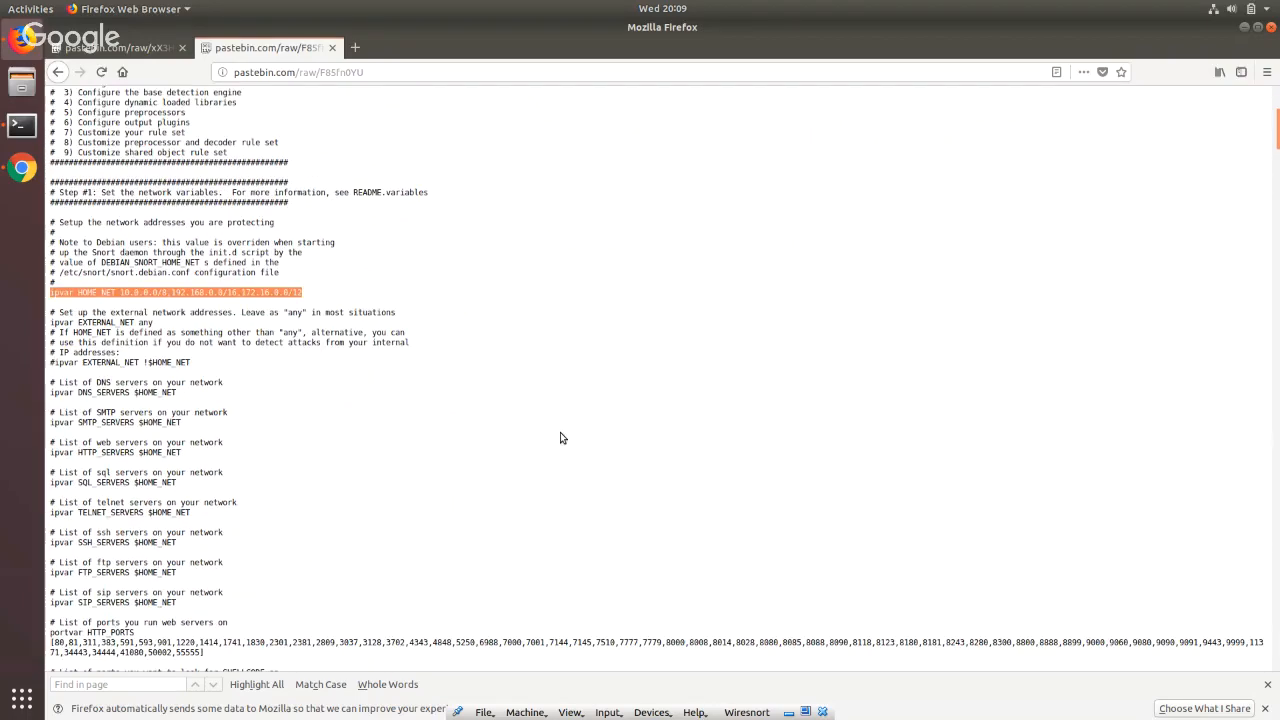
{"action": "left_click", "coordinate": [349, 285]}
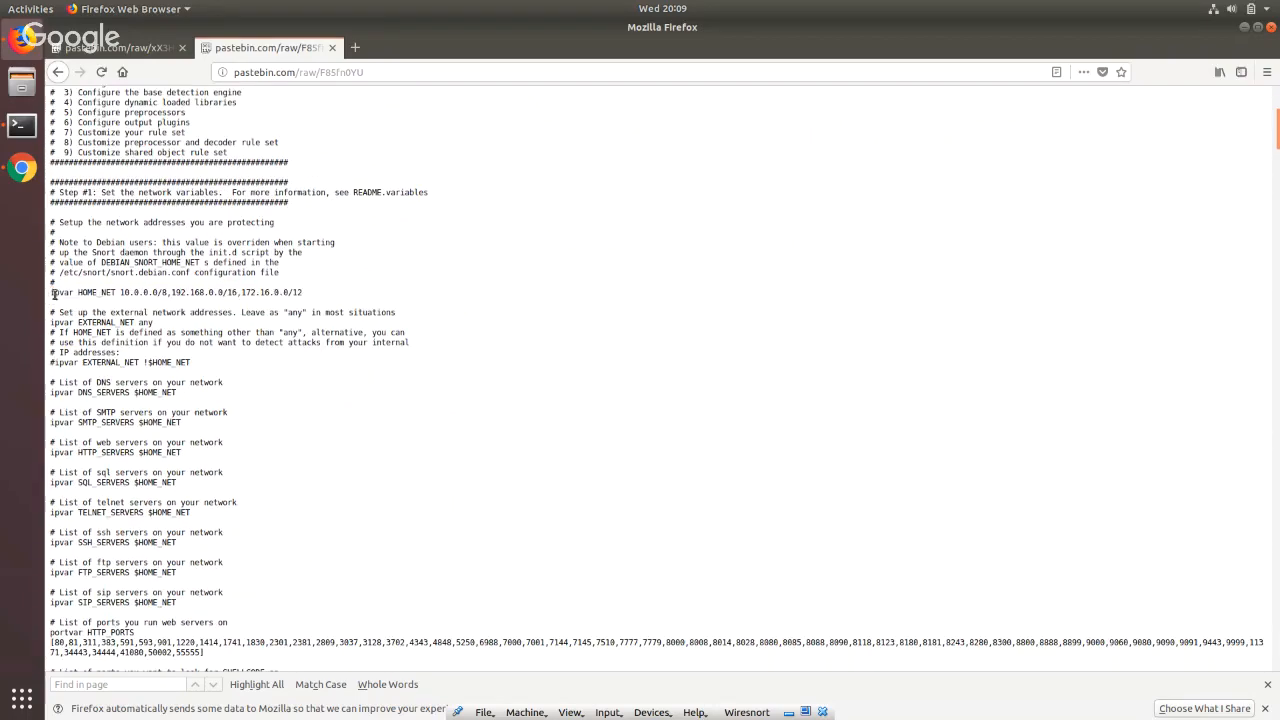
{"action": "left_click_drag", "start_coordinate": [50, 292], "coordinate": [338, 293]}
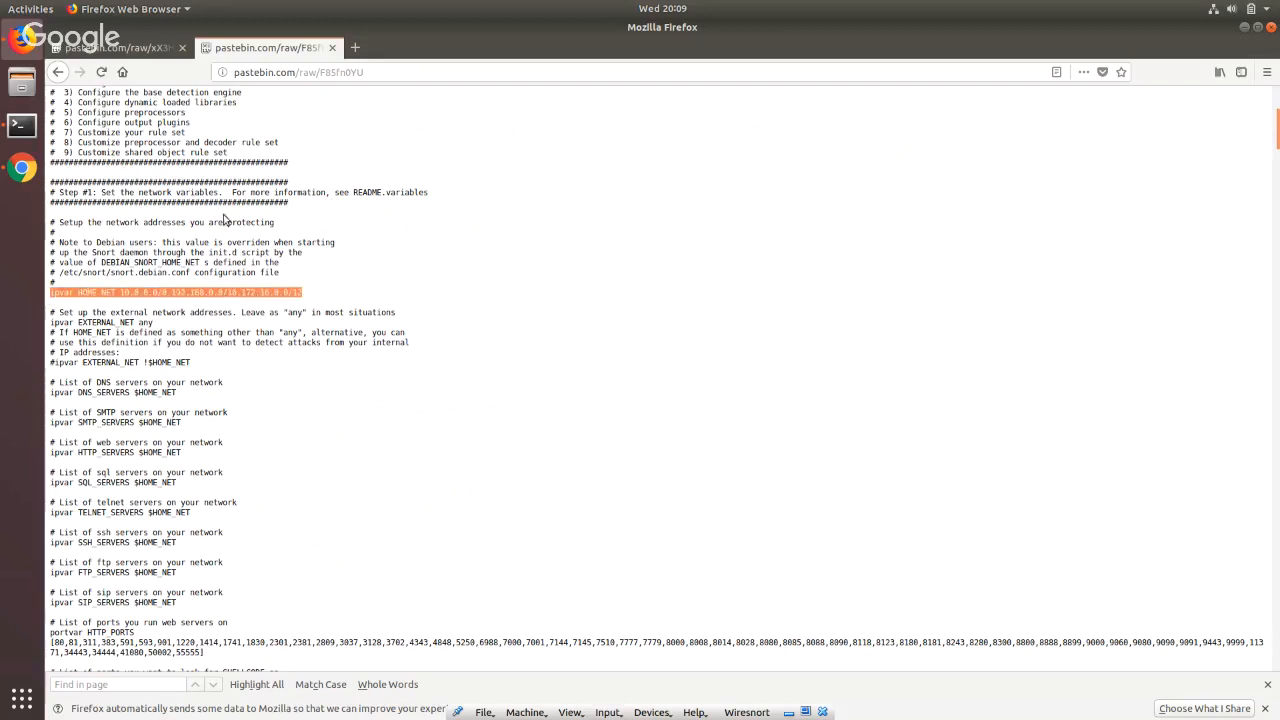
{"action": "left_click", "coordinate": [120, 292]}
{"action": "left_click_drag", "start_coordinate": [77, 292], "coordinate": [305, 297]}
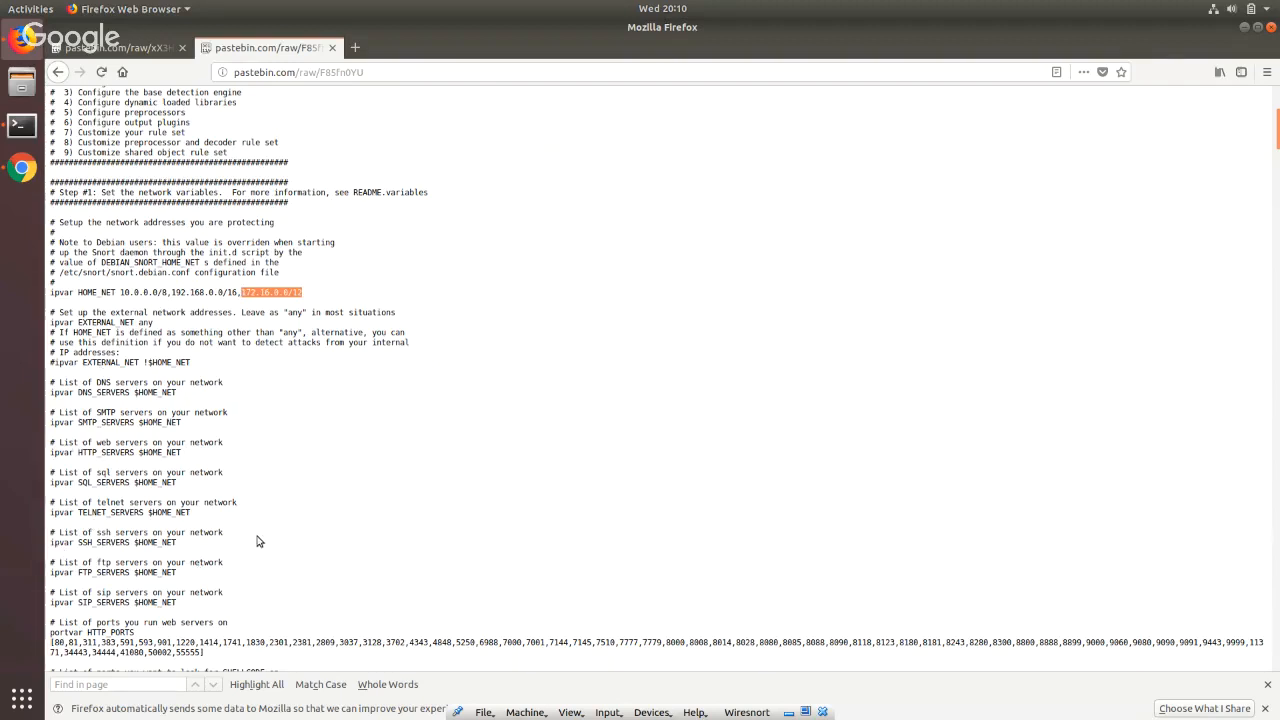
Examine the server variables, such as DNS_SERVERS and SQL_SERVERS, and the HTTP_PORTS list and other port variables below them.
{"action": "scroll", "coordinate": [97, 410], "scroll_direction": "down", "scroll_amount": 2}
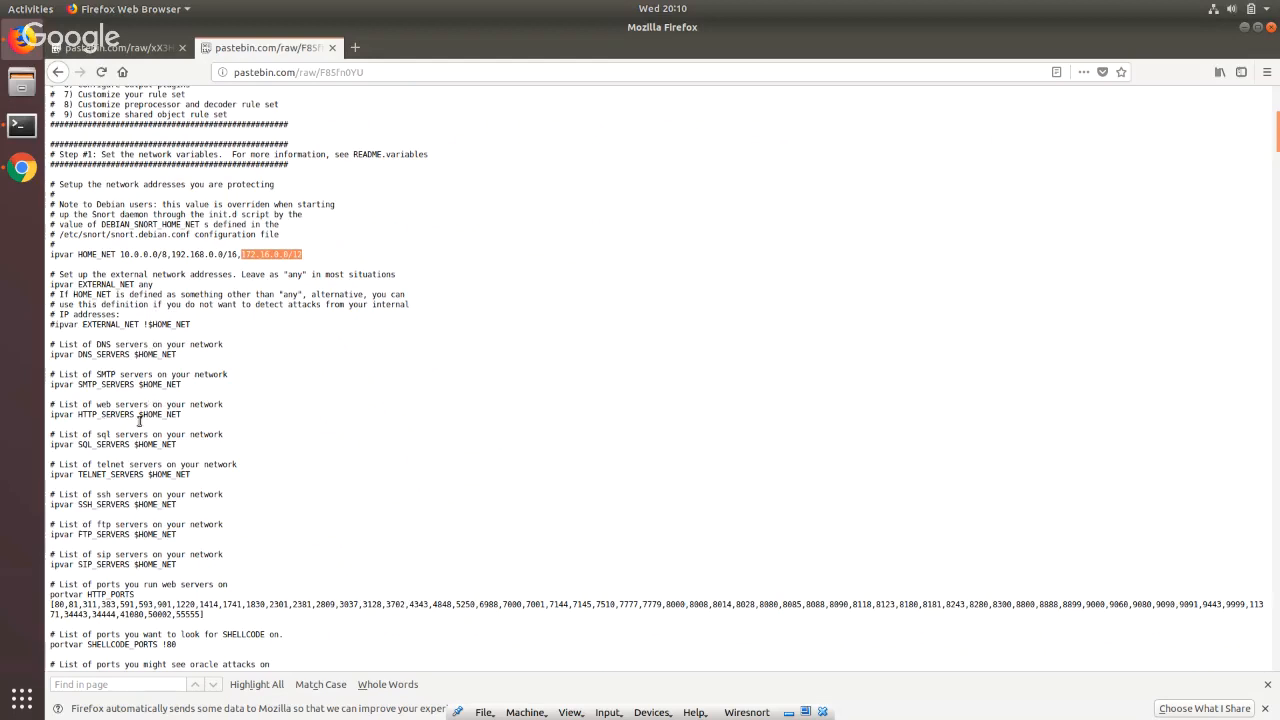
{"action": "left_click_drag", "start_coordinate": [78, 354], "coordinate": [128, 354]}
{"action": "left_click", "coordinate": [129, 354]}
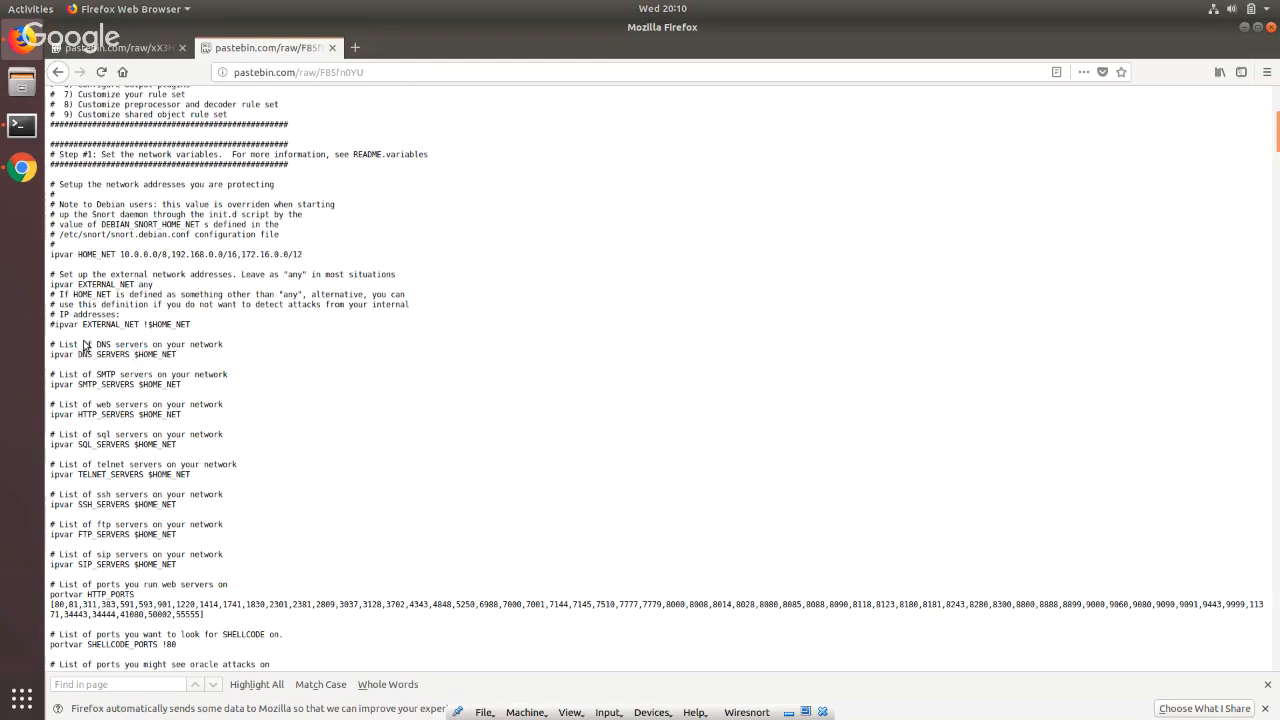
{"action": "left_click_drag", "start_coordinate": [79, 354], "coordinate": [124, 352]}
{"action": "left_click_drag", "start_coordinate": [80, 443], "coordinate": [122, 443]}
{"action": "scroll", "coordinate": [300, 508], "scroll_direction": "down", "scroll_amount": 2}
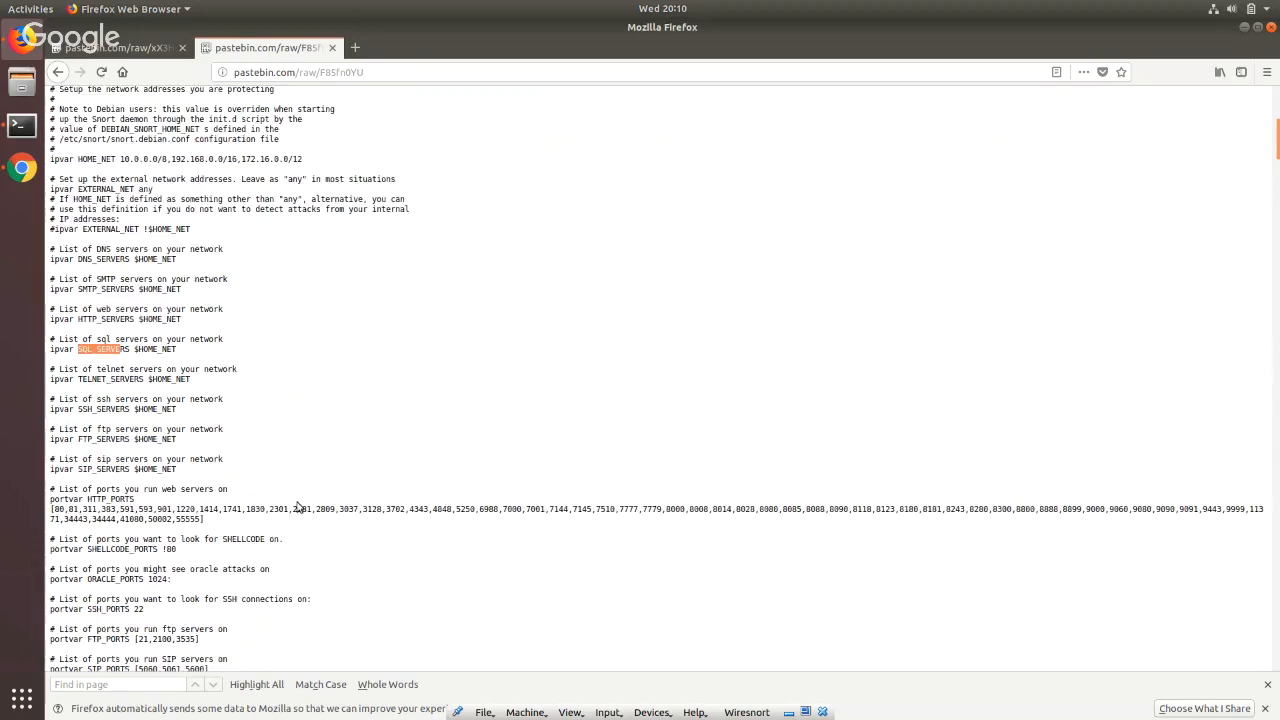
{"action": "scroll", "coordinate": [297, 507], "scroll_direction": "down", "scroll_amount": 1}
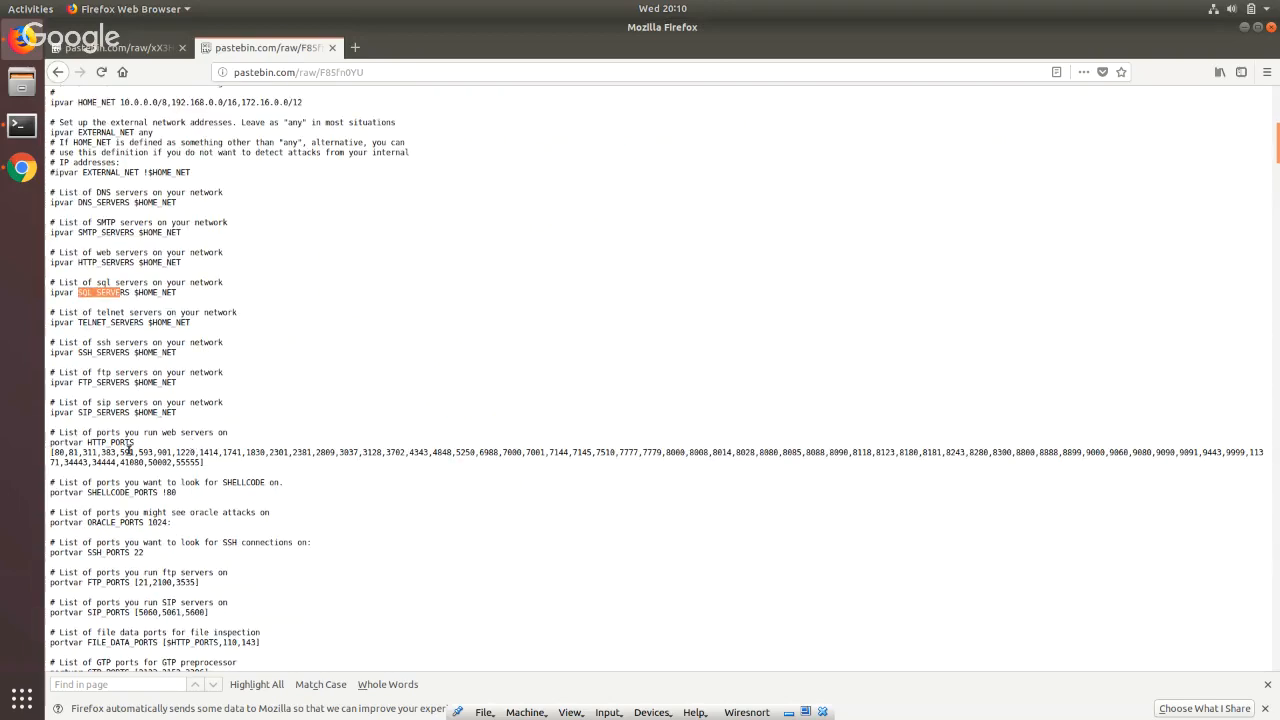
{"action": "left_click_drag", "start_coordinate": [91, 443], "coordinate": [148, 446]}
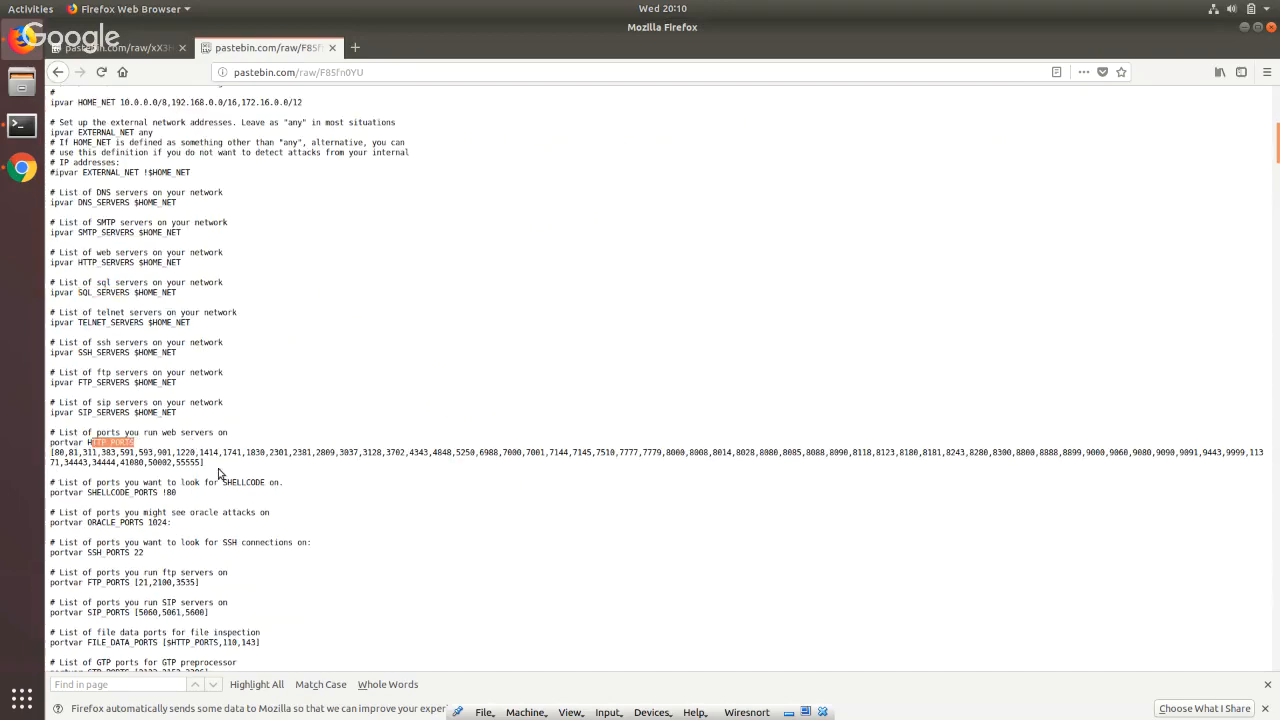
{"action": "left_click", "coordinate": [301, 464]}
{"action": "scroll", "coordinate": [444, 541], "scroll_direction": "down", "scroll_amount": 1}
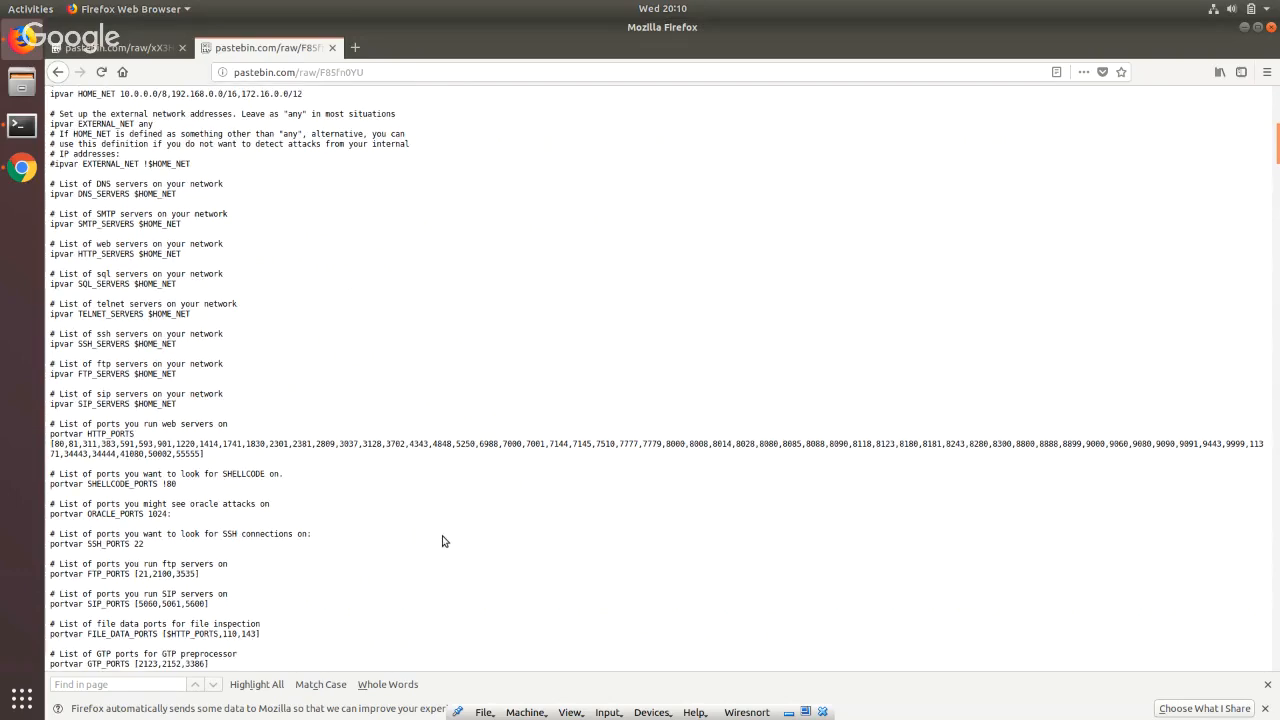
{"action": "scroll", "coordinate": [444, 541], "scroll_direction": "down", "scroll_amount": 5}
Compare the HOME_NET definition with the commented EXTERNAL_NET !$HOME_NET line, highlighting each part in turn.
{"action": "scroll", "coordinate": [371, 300], "scroll_direction": "up", "scroll_amount": 10}
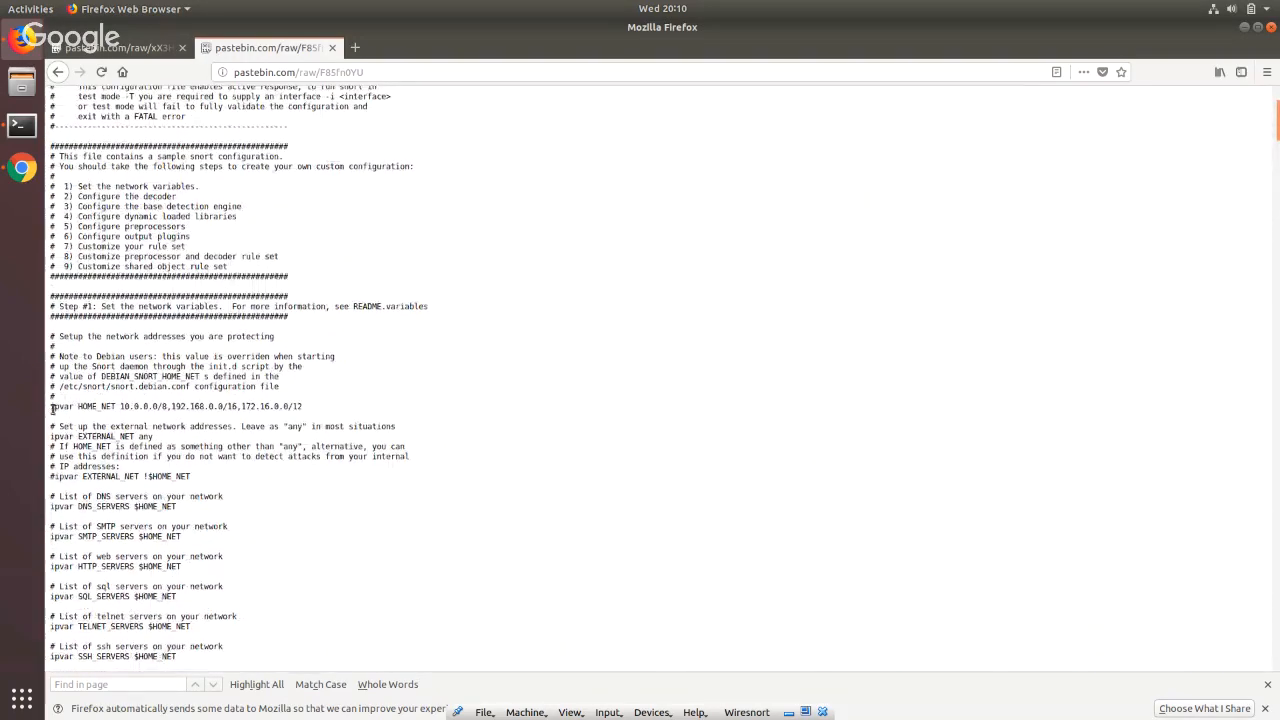
{"action": "left_click_drag", "start_coordinate": [52, 408], "coordinate": [310, 409]}
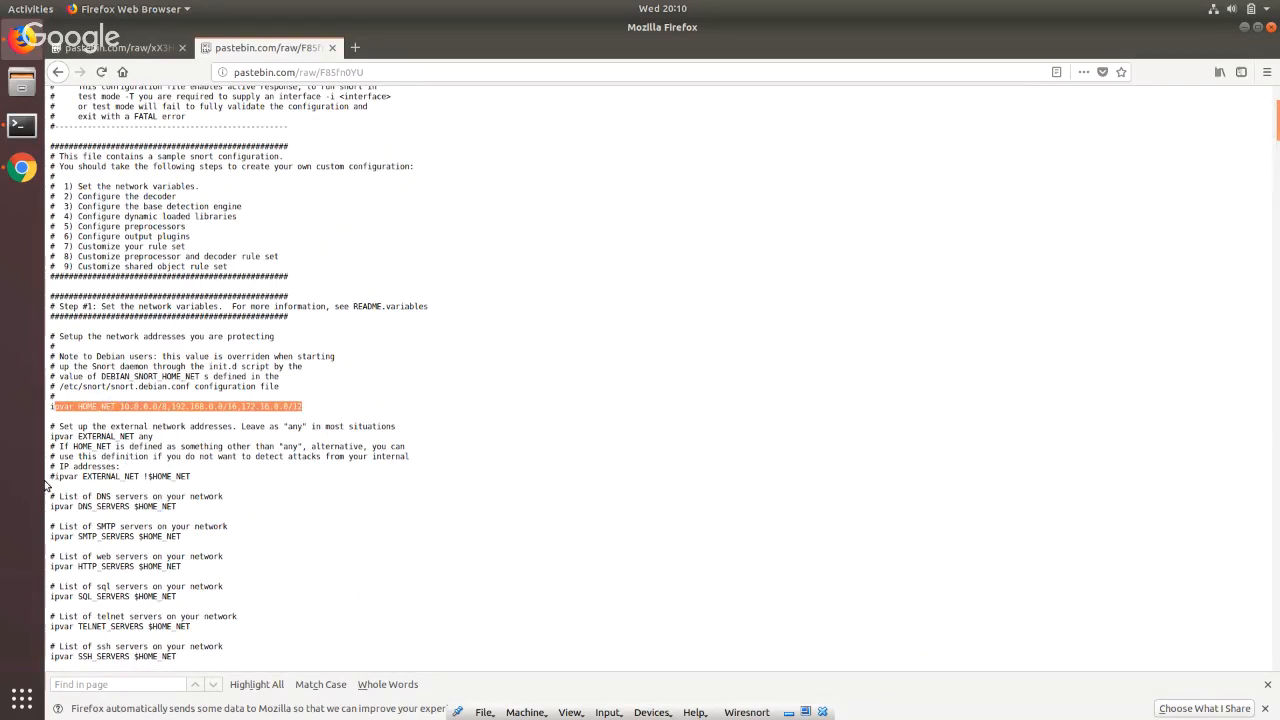
{"action": "left_click_drag", "start_coordinate": [50, 477], "coordinate": [143, 476]}
{"action": "left_click", "coordinate": [147, 477]}
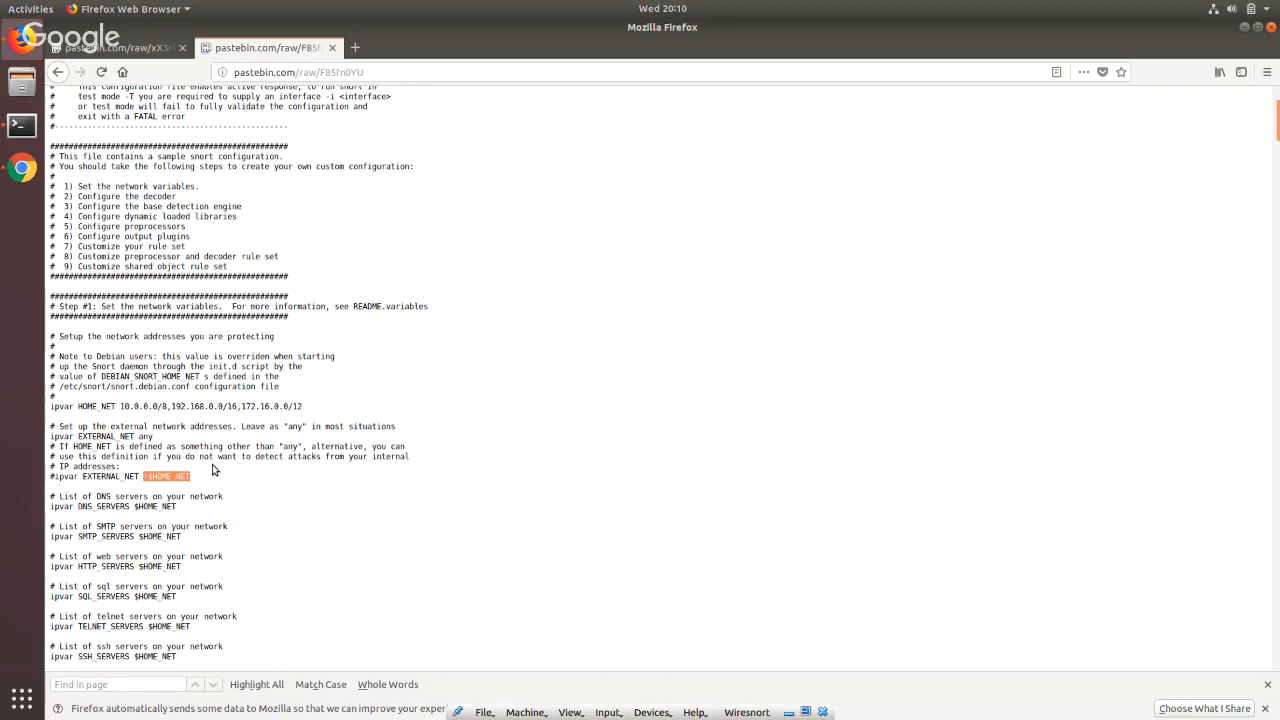
{"action": "left_click_drag", "start_coordinate": [140, 476], "coordinate": [83, 476]}
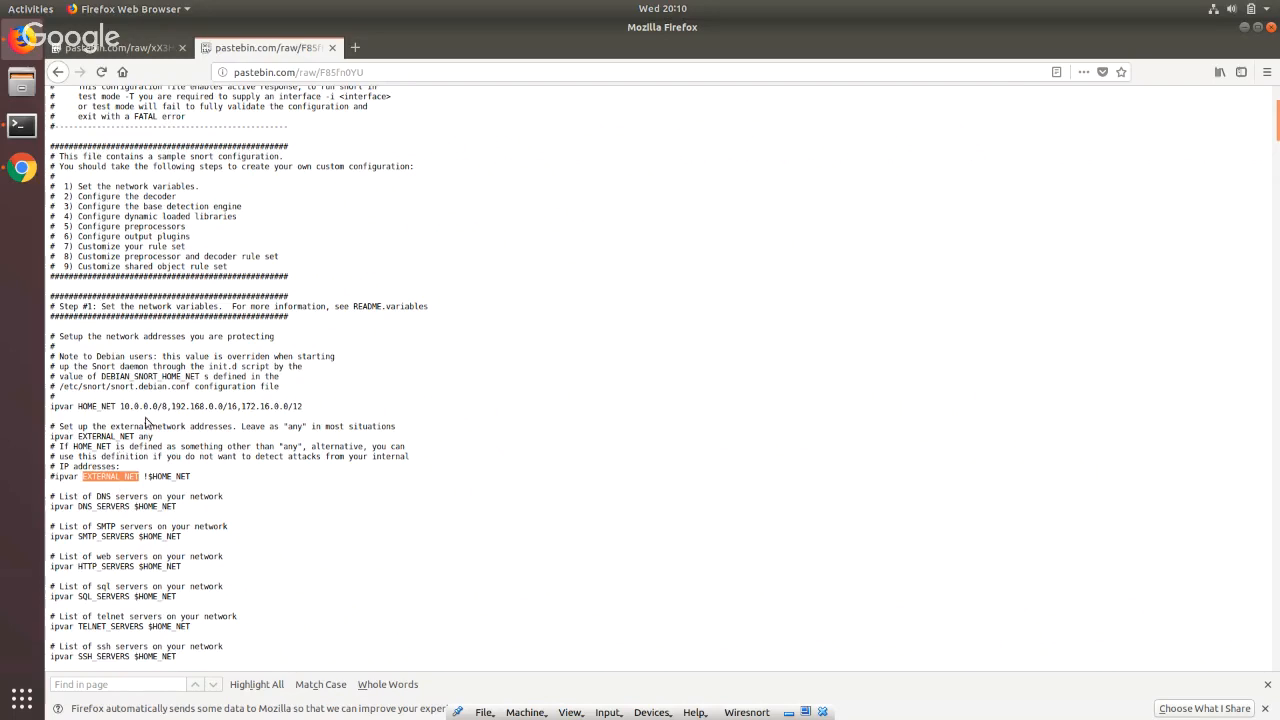
{"action": "left_click_drag", "start_coordinate": [121, 407], "coordinate": [145, 406]}
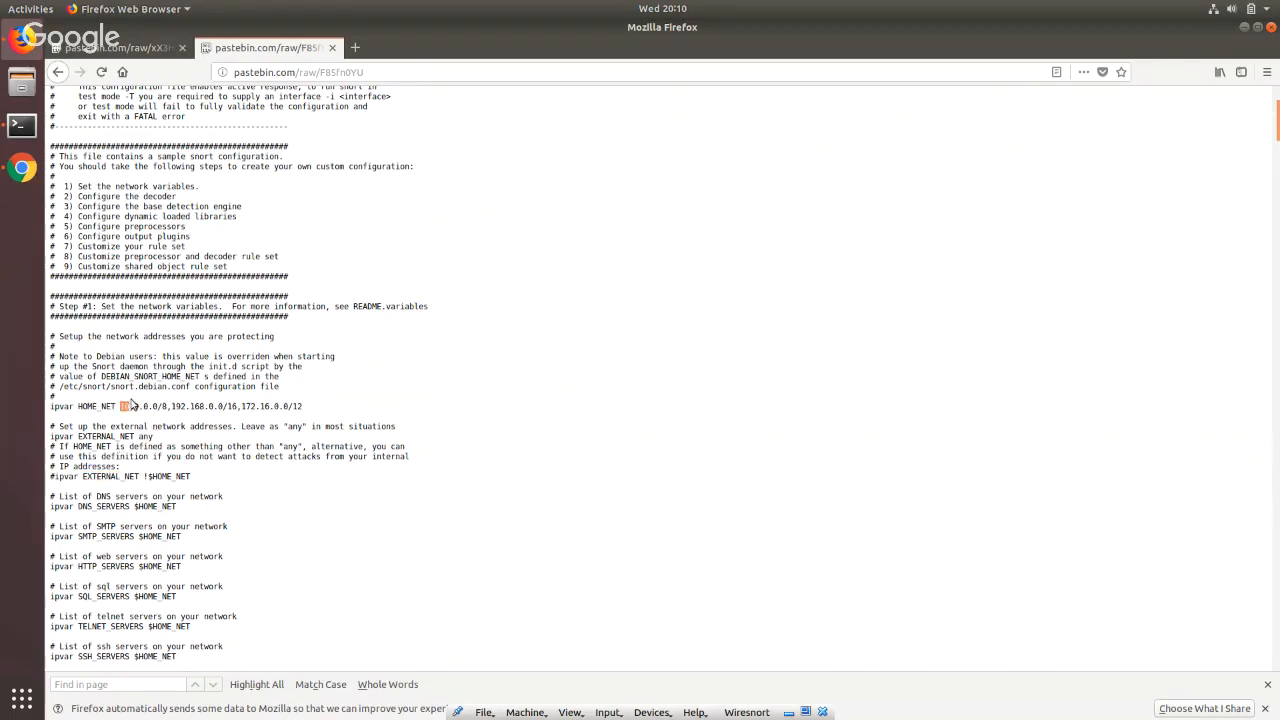
{"action": "double_click", "coordinate": [121, 477]}
{"action": "left_click_drag", "start_coordinate": [147, 477], "coordinate": [201, 481]}
{"action": "scroll", "coordinate": [201, 478], "scroll_direction": "down", "scroll_amount": 4}
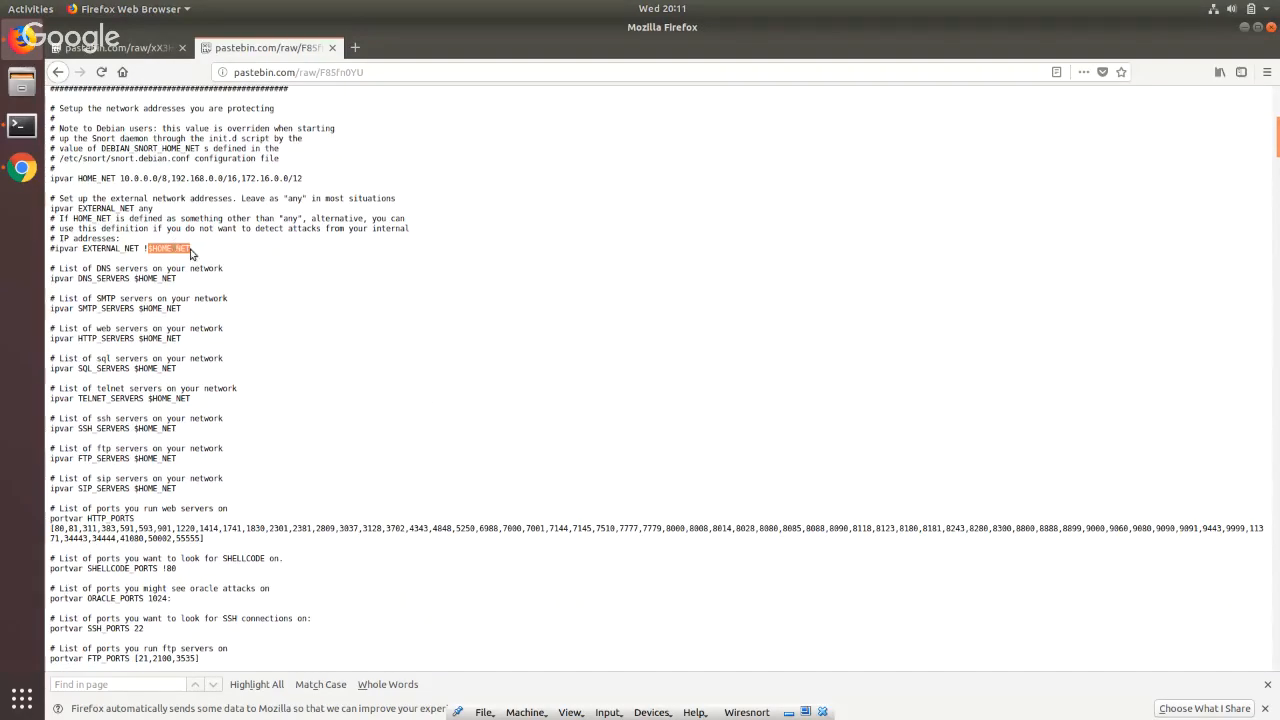
{"action": "left_click_drag", "start_coordinate": [200, 251], "coordinate": [46, 252]}
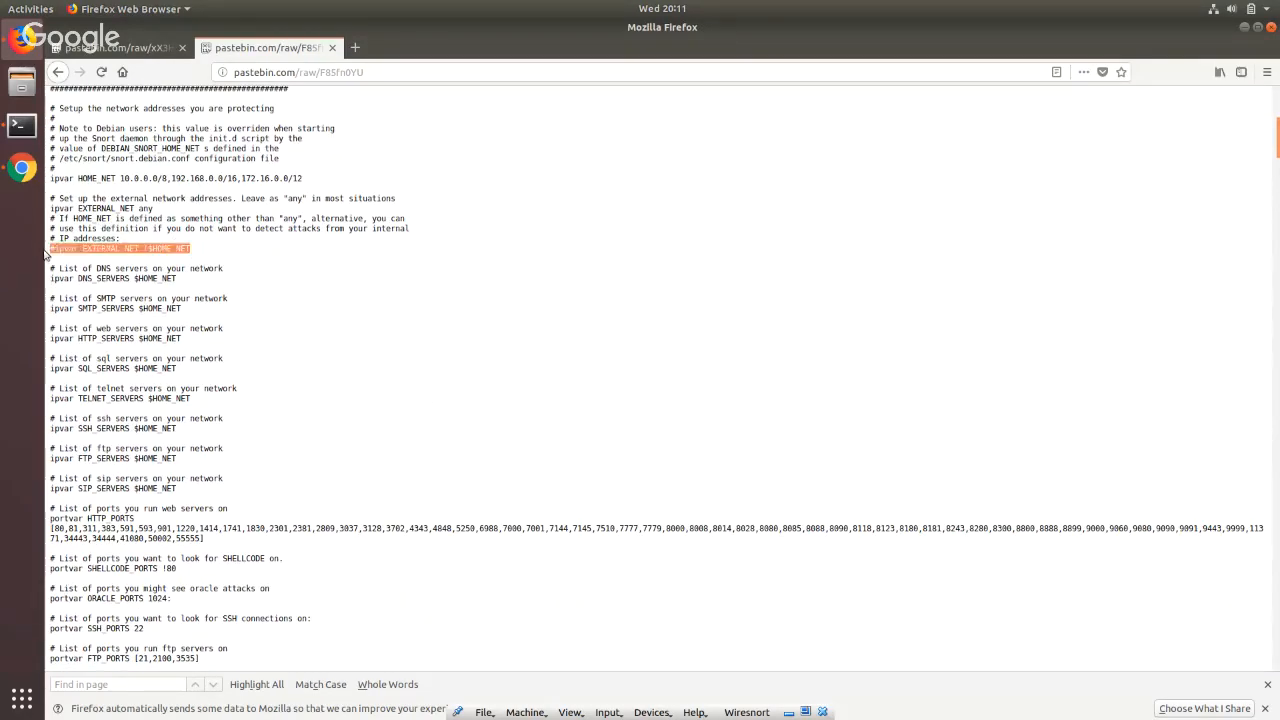
{"action": "left_click", "coordinate": [319, 178]}
{"action": "left_click_drag", "start_coordinate": [76, 178], "coordinate": [272, 190]}
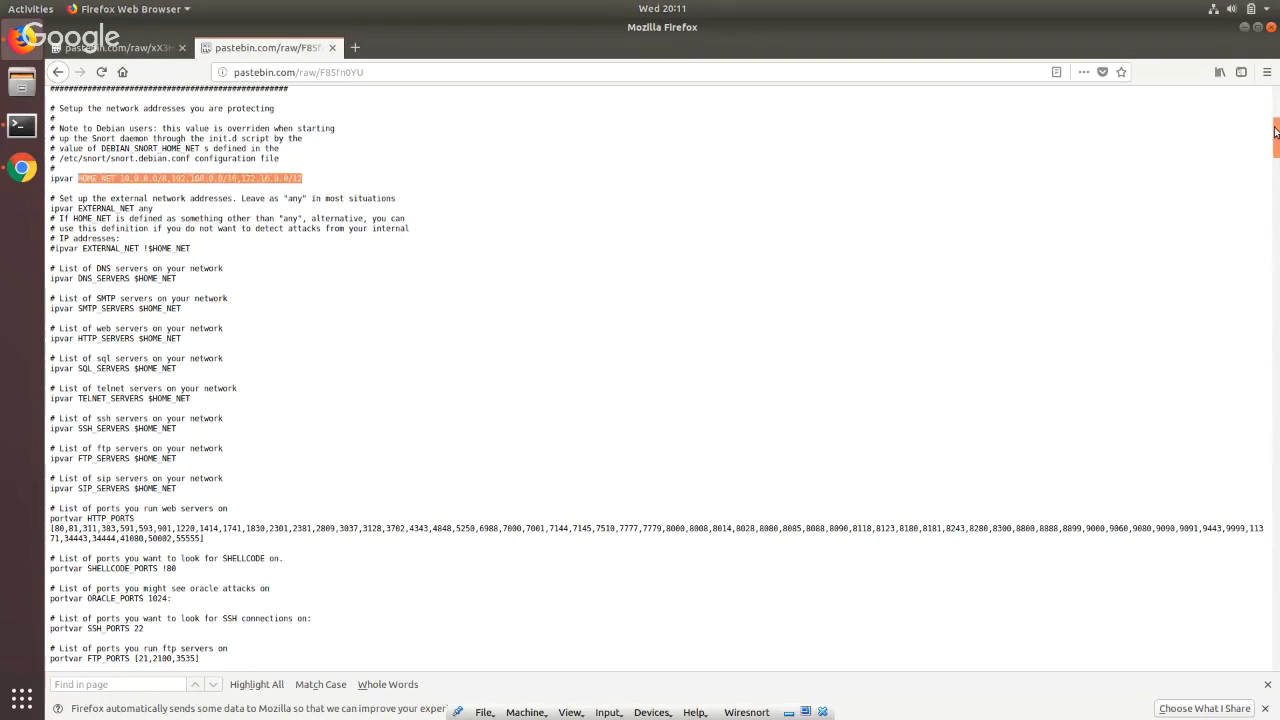
Go to Step #7 of the Snort configuration and look through the rule file include lines down to the emerging rules.
{"action": "left_click_drag", "start_coordinate": [1275, 155], "coordinate": [1220, 501]}
{"action": "scroll", "coordinate": [937, 423], "scroll_direction": "down", "scroll_amount": 3}
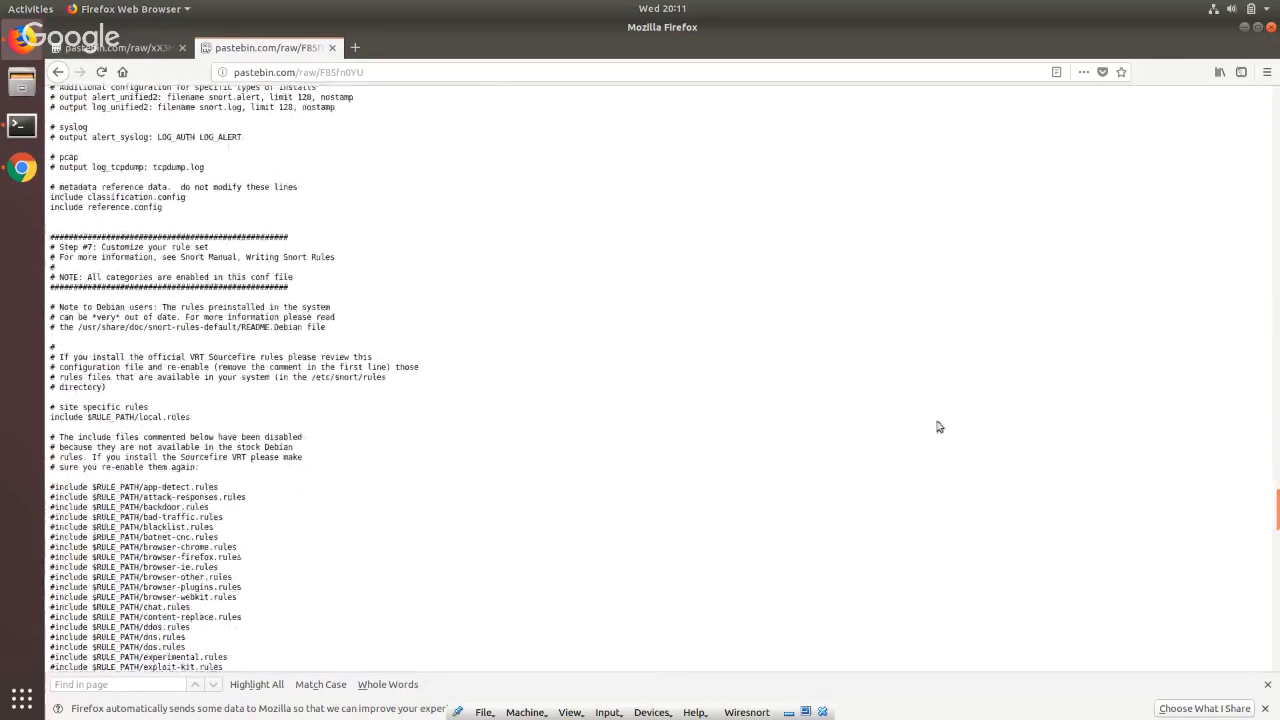
{"action": "scroll", "coordinate": [731, 434], "scroll_direction": "down", "scroll_amount": 4}
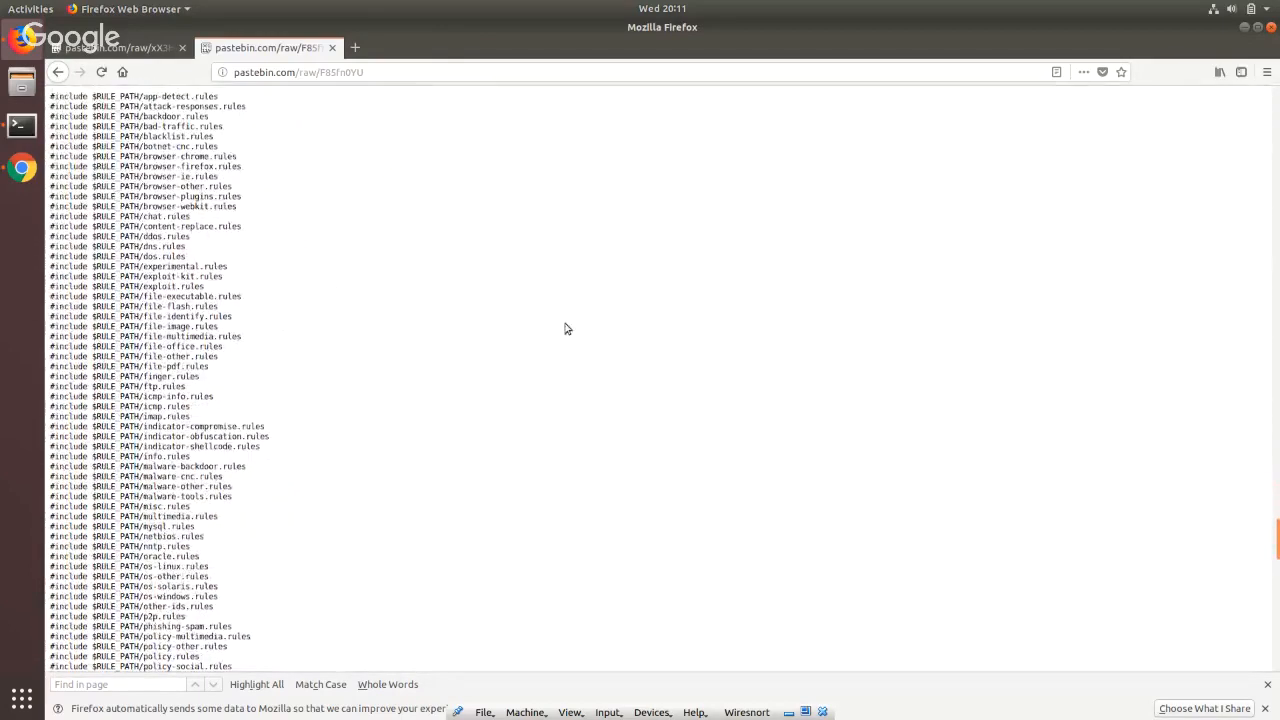
{"action": "scroll", "coordinate": [563, 329], "scroll_direction": "up", "scroll_amount": 2}
{"action": "scroll", "coordinate": [104, 246], "scroll_direction": "down", "scroll_amount": 8}
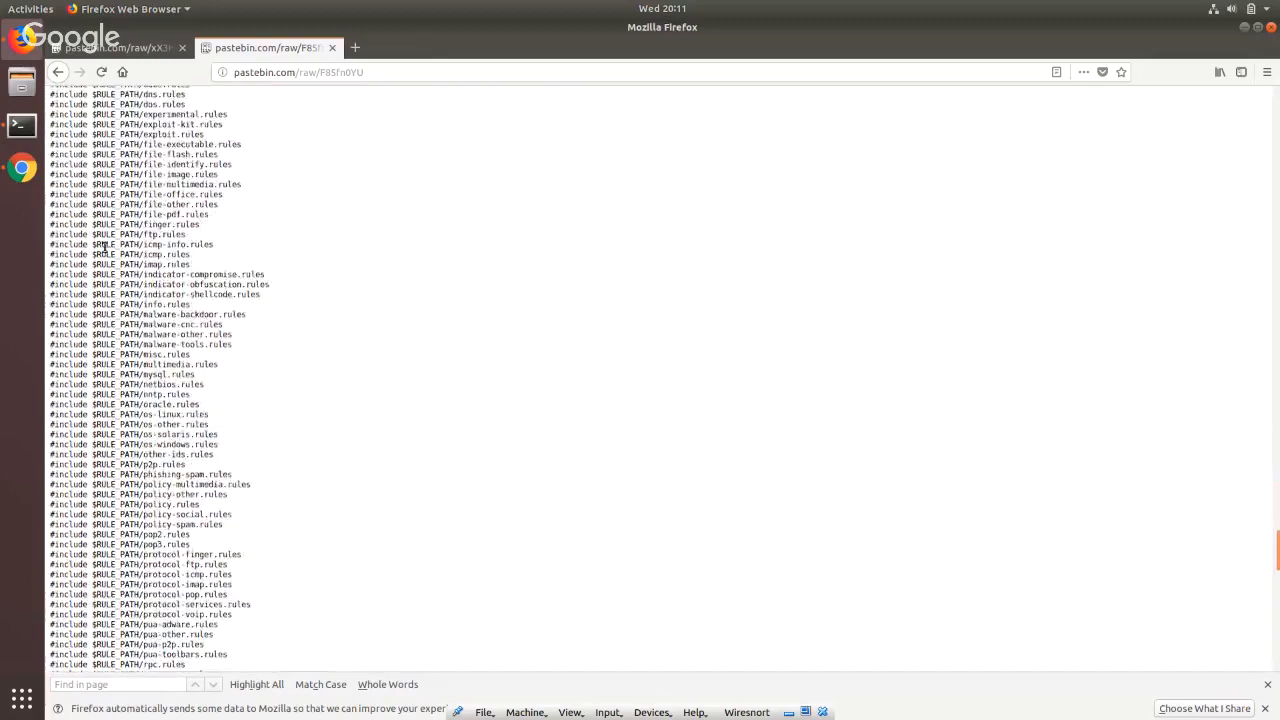
{"action": "scroll", "coordinate": [205, 485], "scroll_direction": "down", "scroll_amount": 2}
{"action": "scroll", "coordinate": [198, 463], "scroll_direction": "down", "scroll_amount": 2}
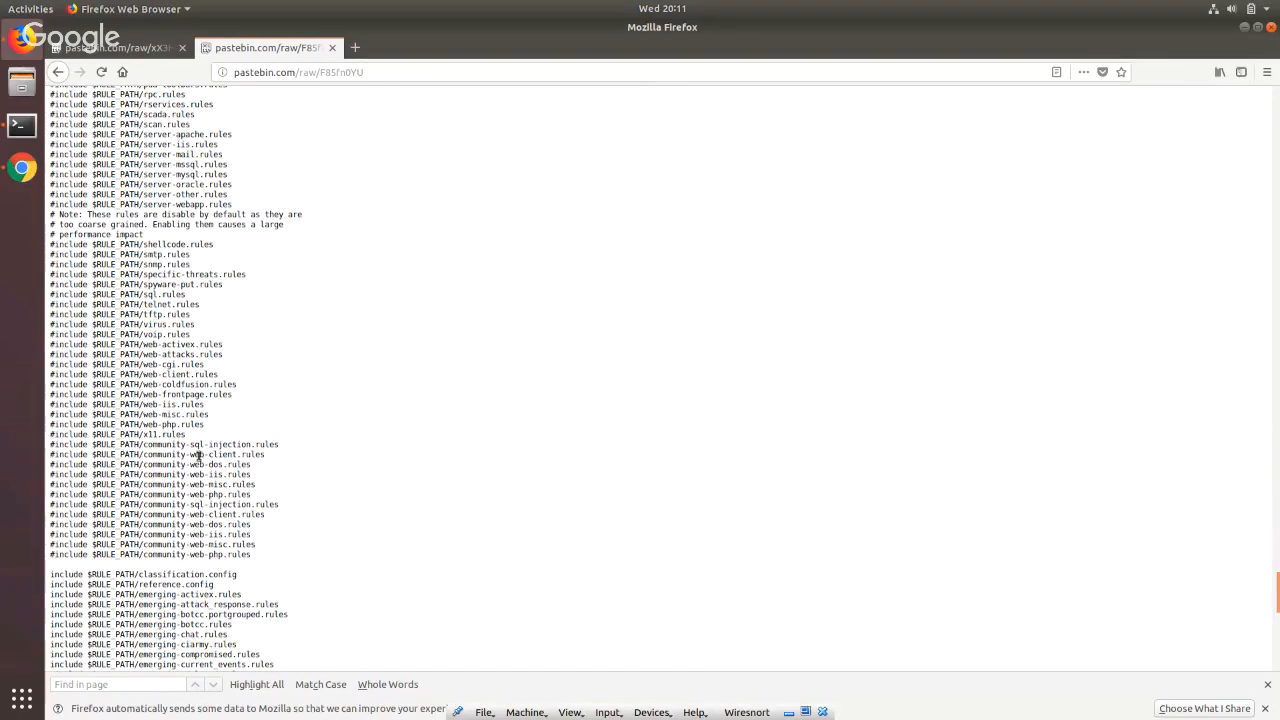
{"action": "scroll", "coordinate": [198, 456], "scroll_direction": "up", "scroll_amount": 4}
{"action": "scroll", "coordinate": [199, 437], "scroll_direction": "up", "scroll_amount": 2}
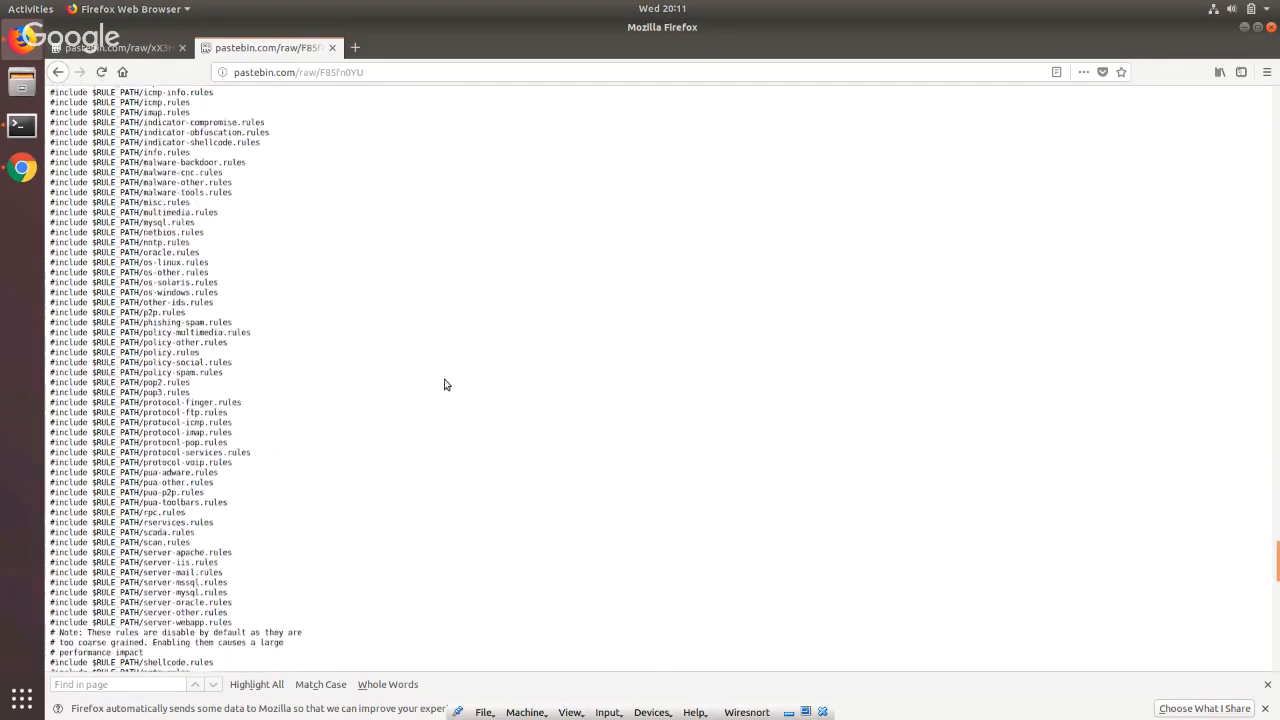
Highlight the commented-out include lines in the stock rule list, from app-detect.rules through dos.rules, and inspect their leading comment marks.
{"action": "left_click_drag", "start_coordinate": [234, 215], "coordinate": [146, 147]}
{"action": "scroll", "coordinate": [256, 313], "scroll_direction": "up", "scroll_amount": 4}
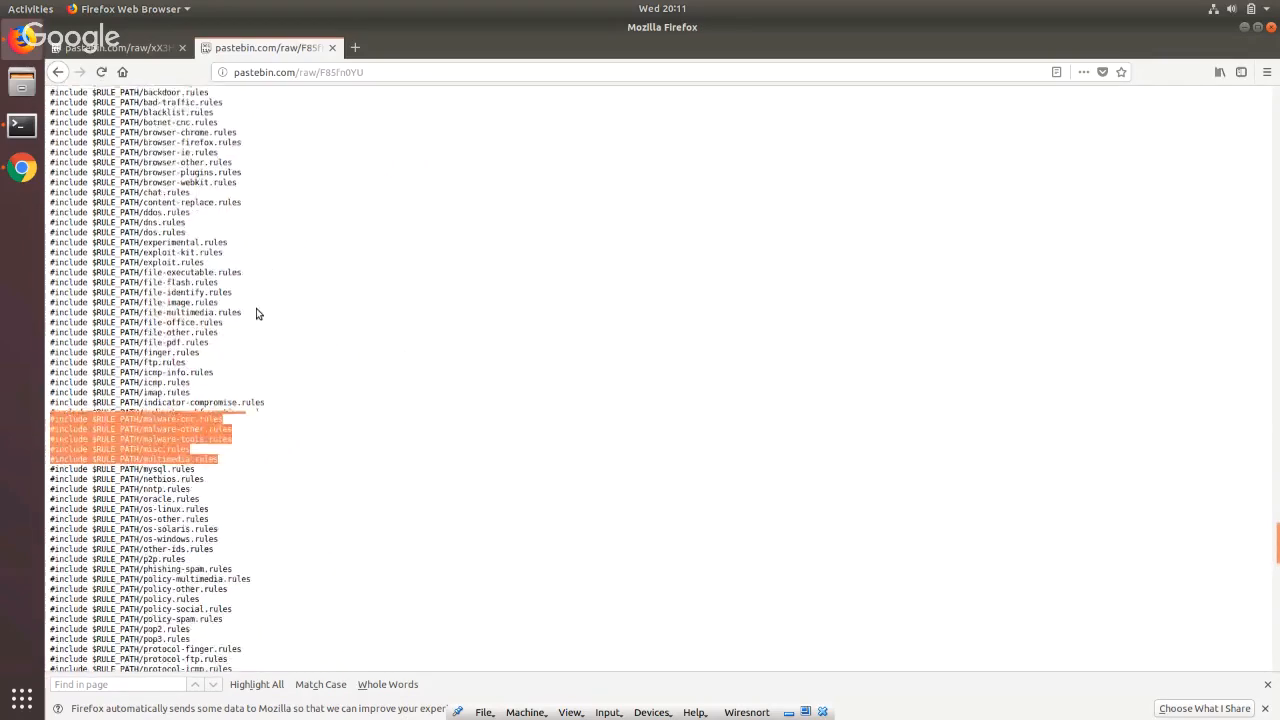
{"action": "scroll", "coordinate": [256, 313], "scroll_direction": "up", "scroll_amount": 2}
{"action": "left_click_drag", "start_coordinate": [50, 172], "coordinate": [58, 171]}
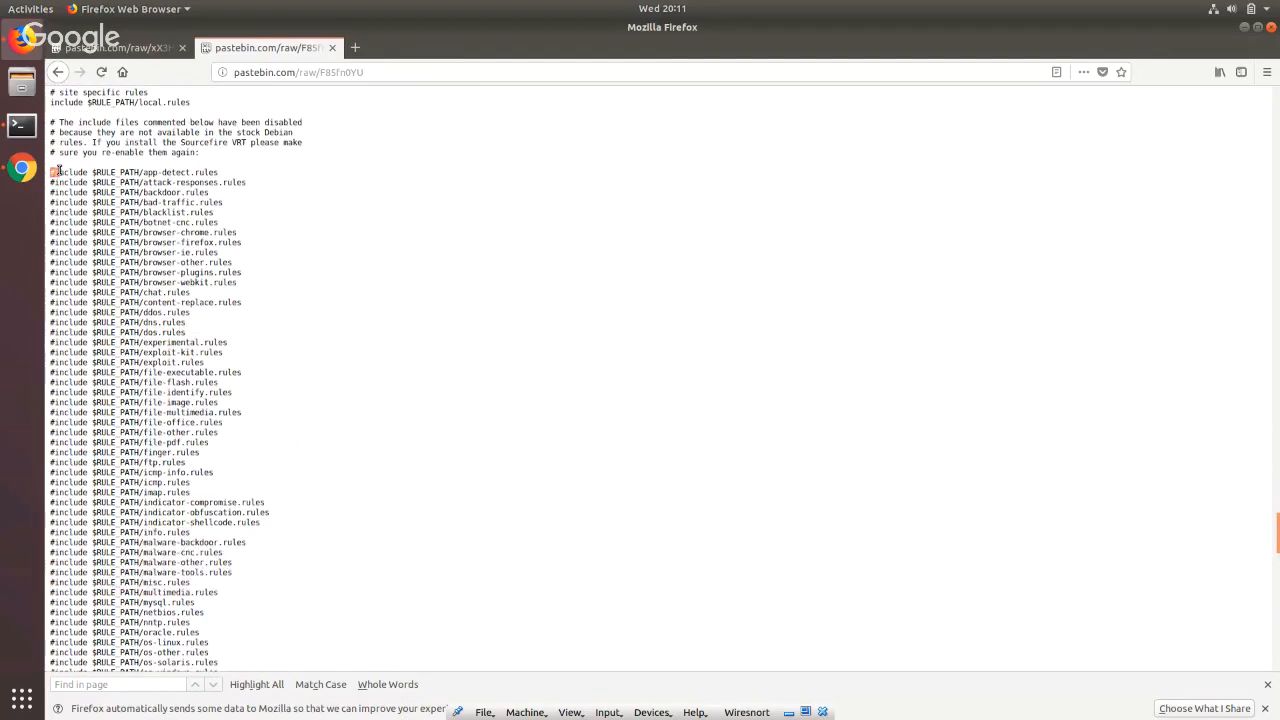
{"action": "left_click", "coordinate": [68, 175]}
{"action": "left_click_drag", "start_coordinate": [256, 337], "coordinate": [50, 172]}
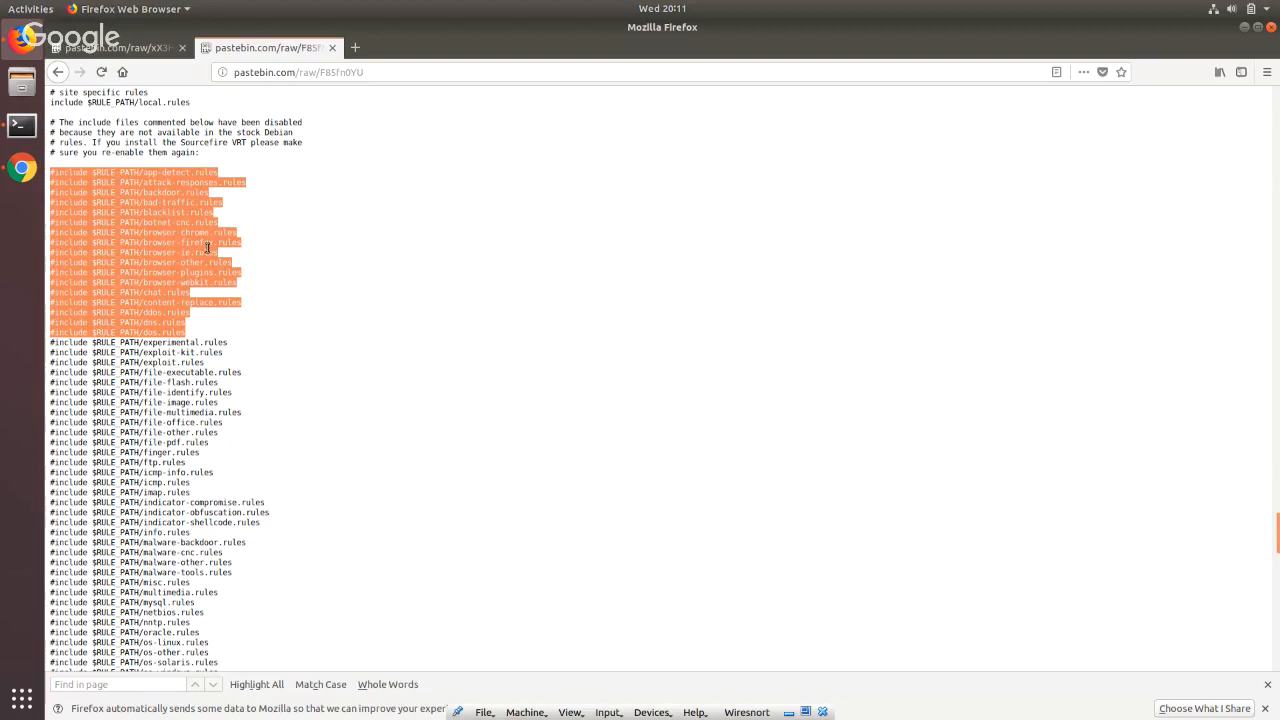
{"action": "left_click", "coordinate": [55, 315]}
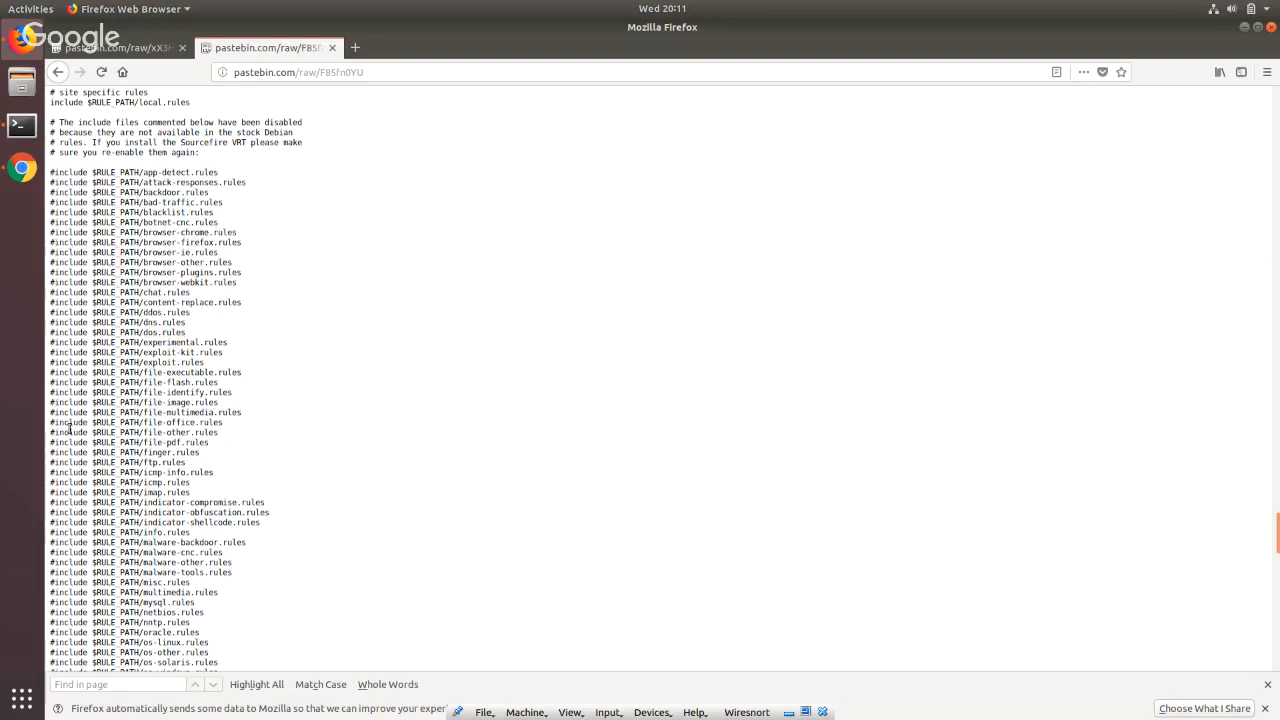
Highlight the commented-out includes from malware-other.rules up to app-detect.rules, and look through the rest of the disabled list.
{"action": "left_click_drag", "start_coordinate": [234, 560], "coordinate": [67, 172]}
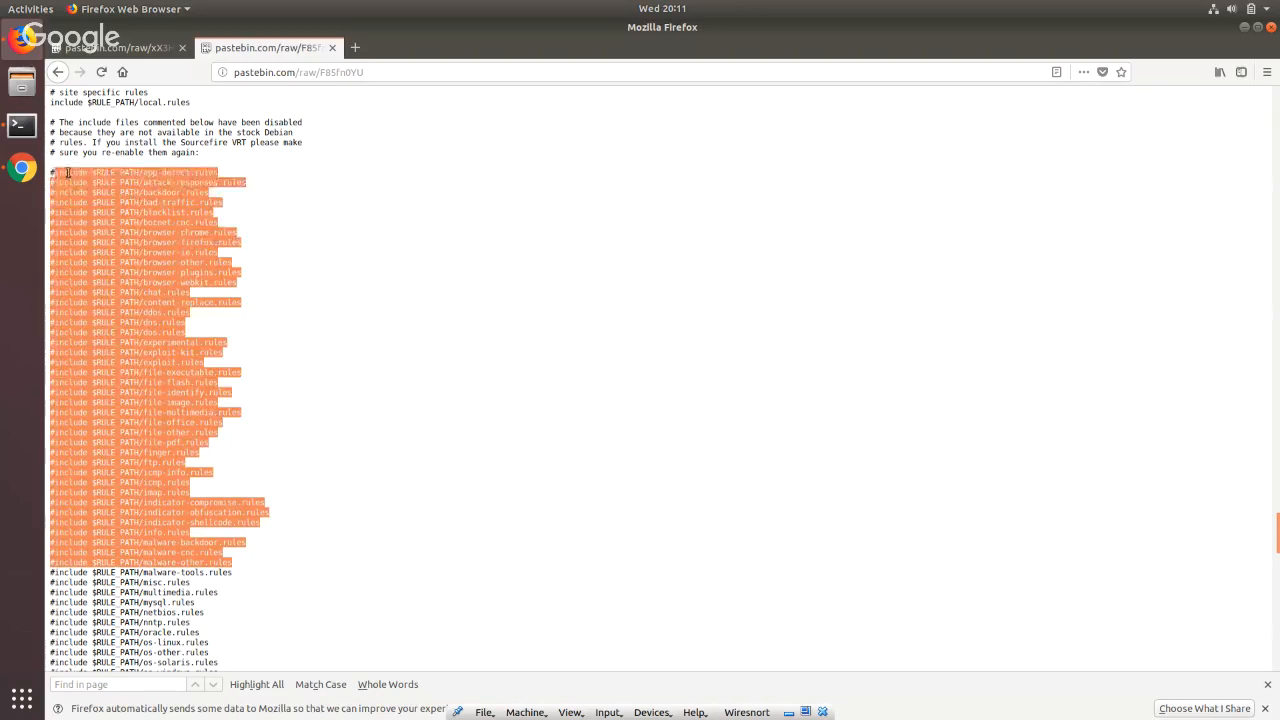
{"action": "scroll", "coordinate": [120, 214], "scroll_direction": "down", "scroll_amount": 15}
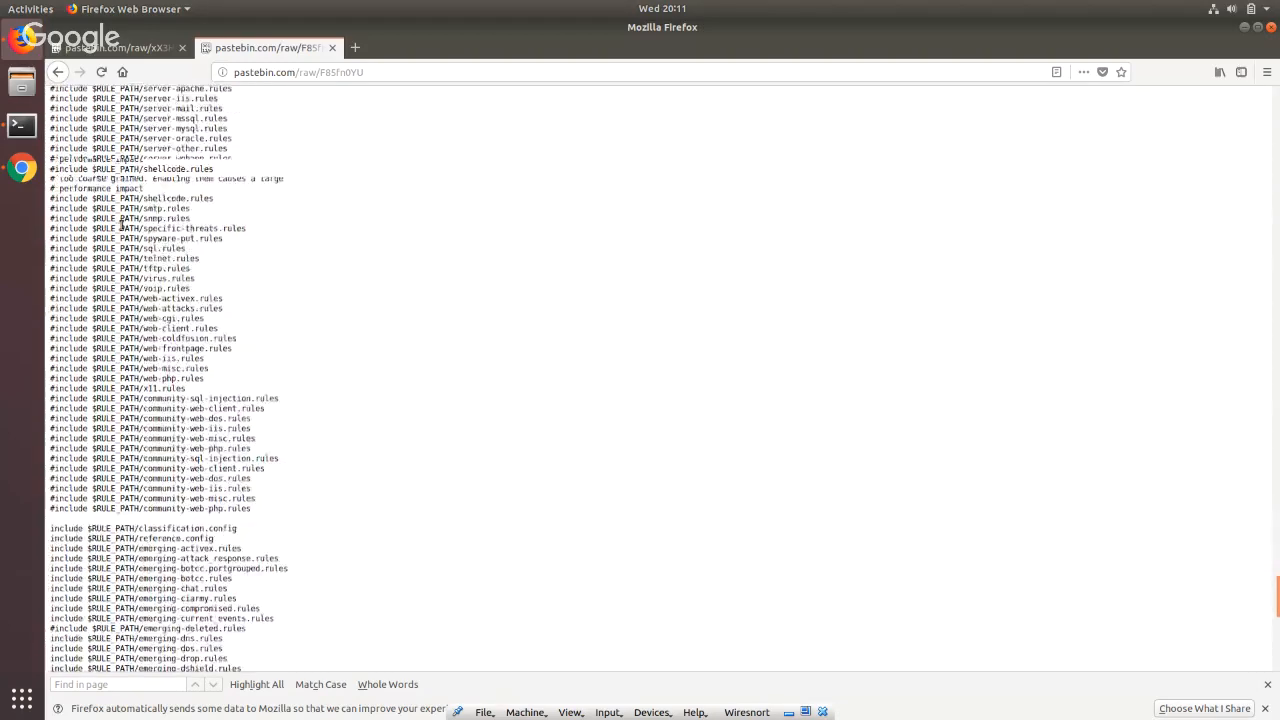
{"action": "scroll", "coordinate": [121, 225], "scroll_direction": "down", "scroll_amount": 5}
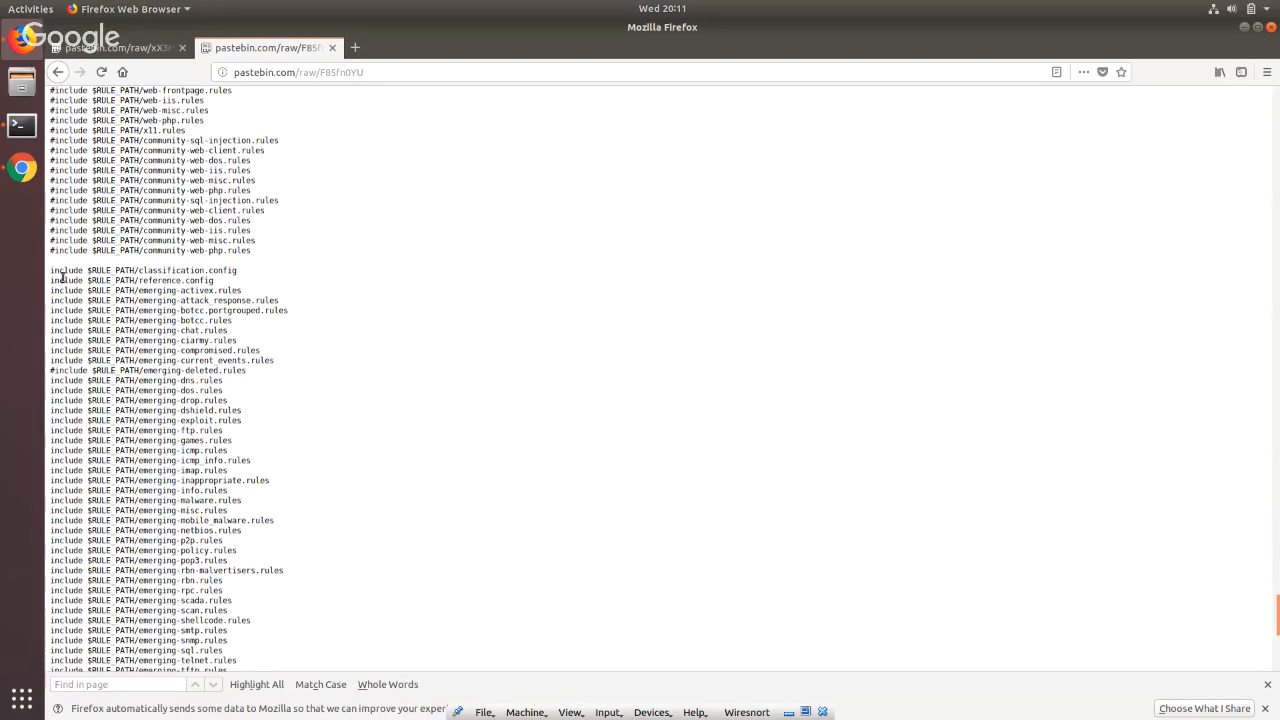
Examine the include block from classification.config and reference.config through emerging-worm.rules, highlighting it and its opening lines.
{"action": "left_click_drag", "start_coordinate": [51, 272], "coordinate": [284, 421]}
{"action": "scroll", "coordinate": [194, 347], "scroll_direction": "down", "scroll_amount": 7}
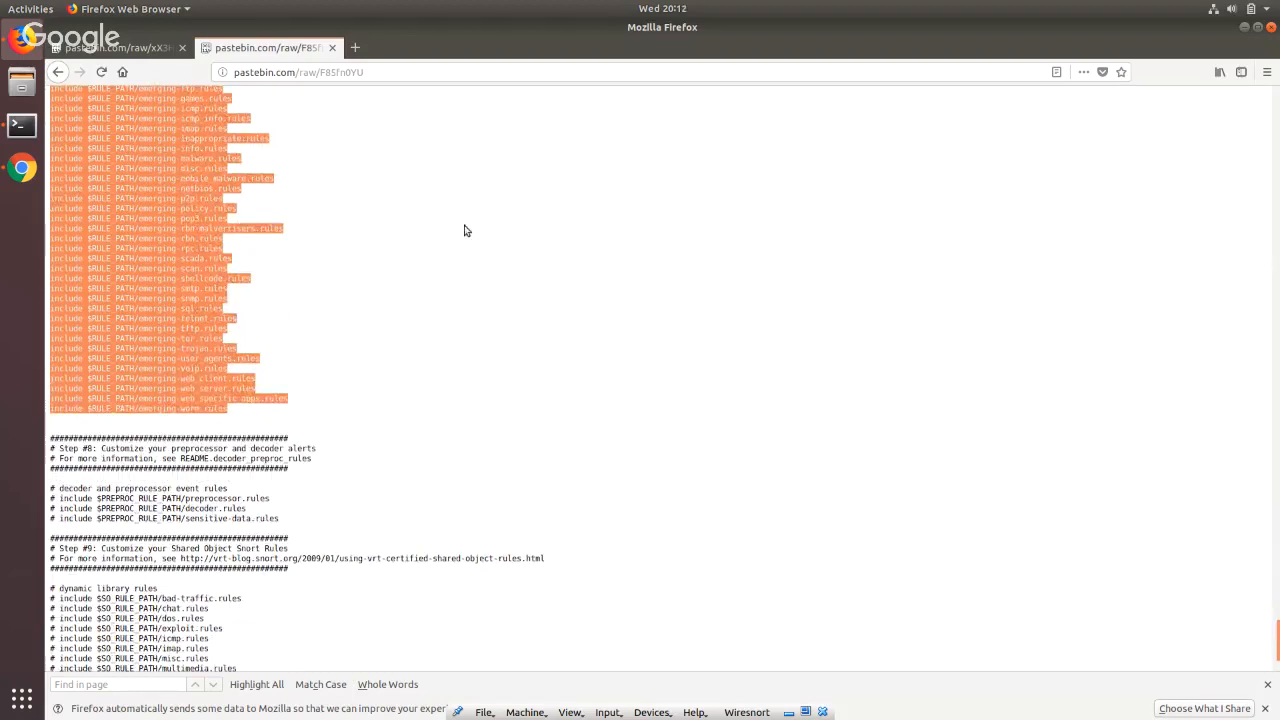
{"action": "scroll", "coordinate": [300, 288], "scroll_direction": "up", "scroll_amount": 2}
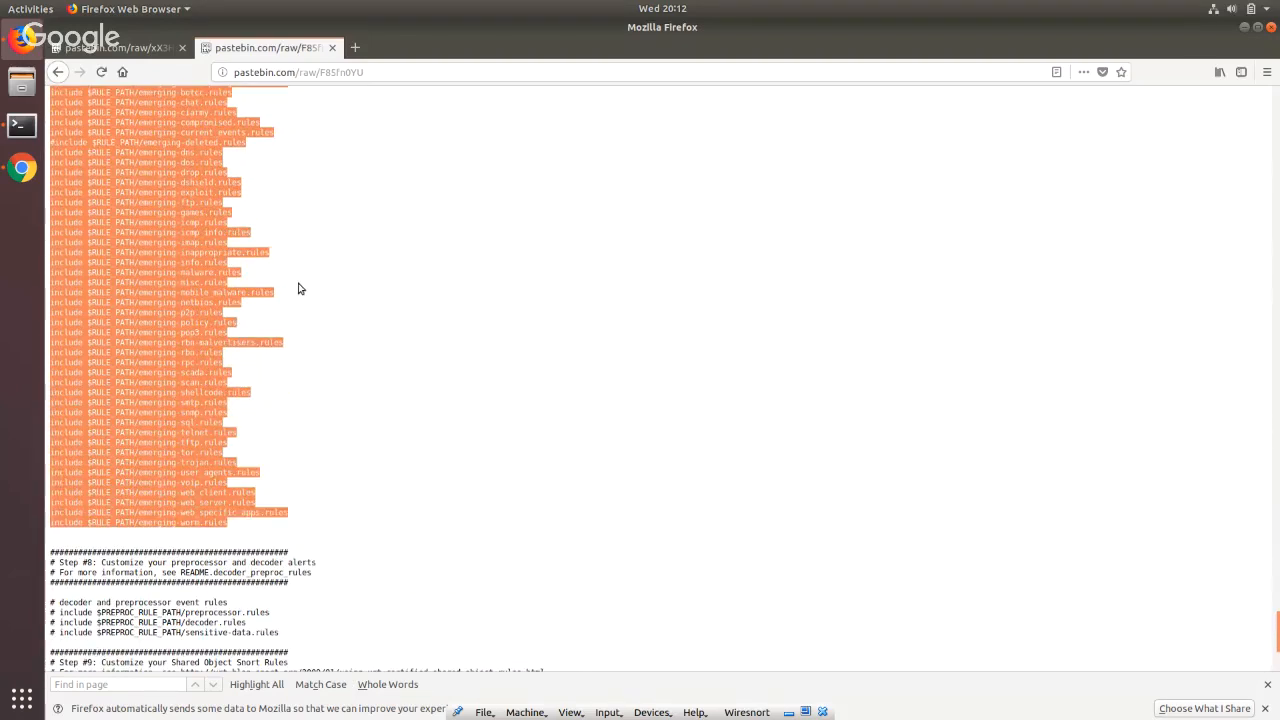
{"action": "scroll", "coordinate": [298, 289], "scroll_direction": "up", "scroll_amount": 3}
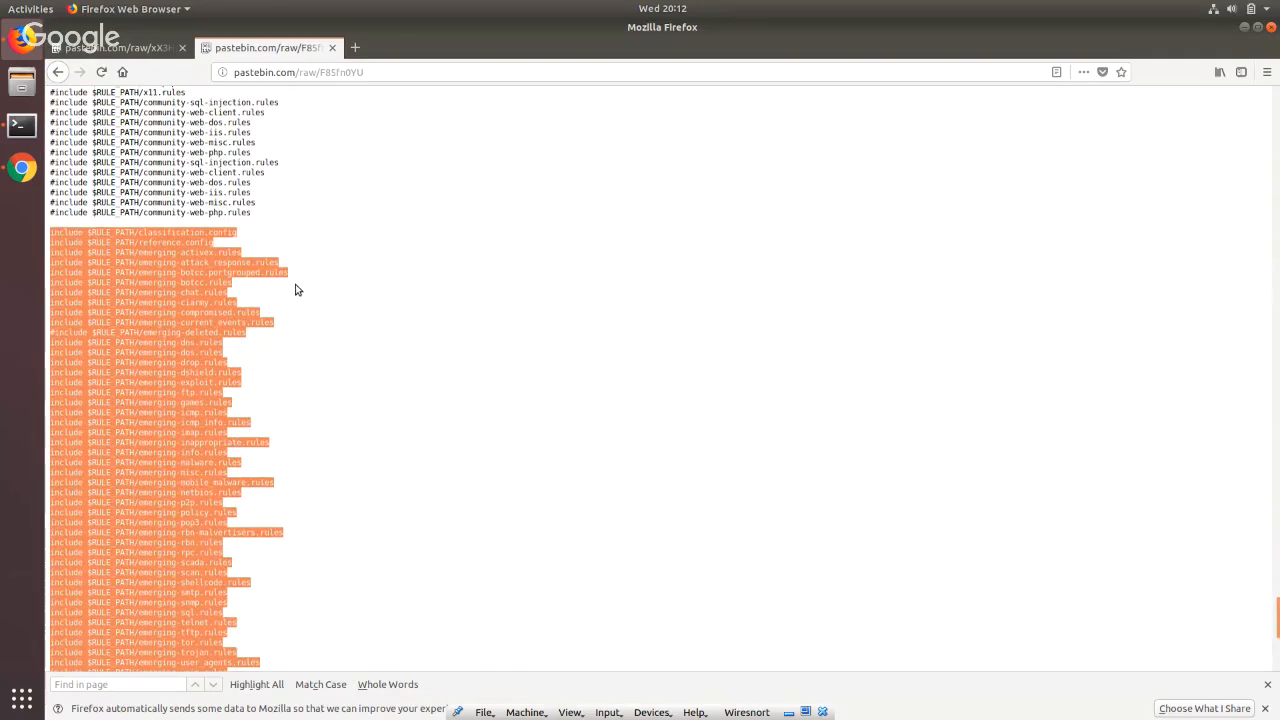
{"action": "scroll", "coordinate": [291, 289], "scroll_direction": "down", "scroll_amount": 2}
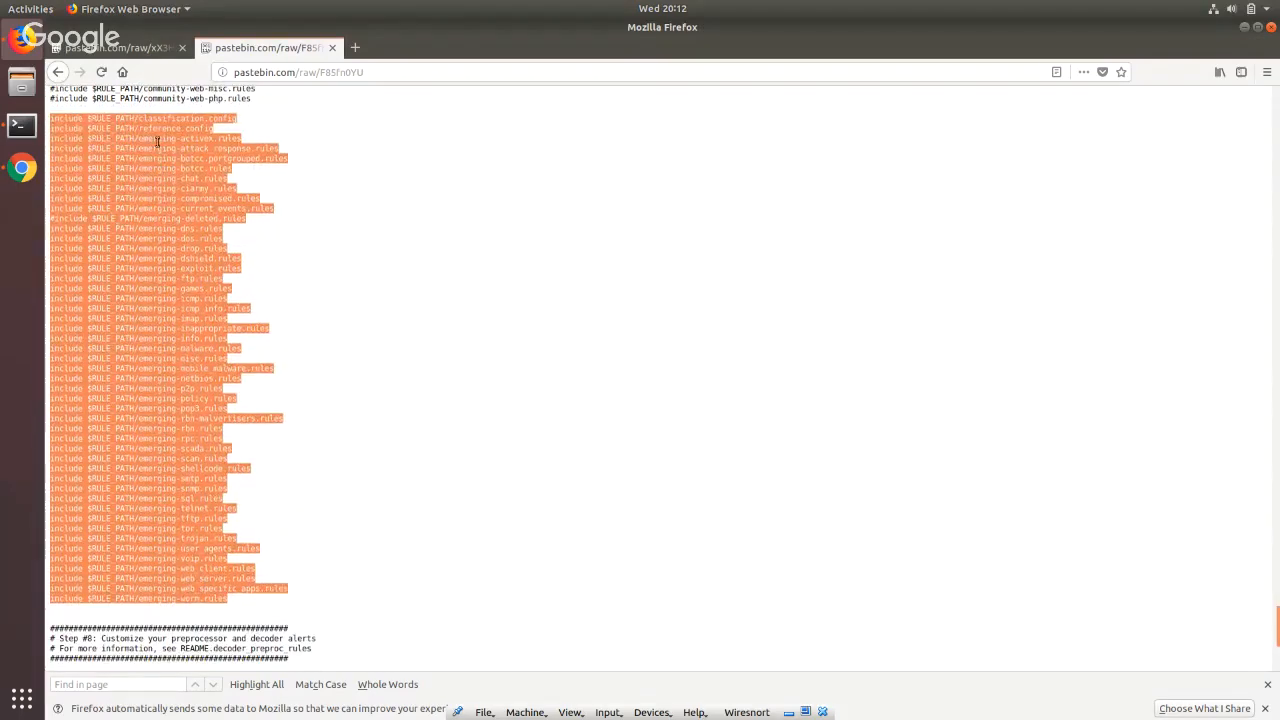
{"action": "left_click", "coordinate": [102, 121]}
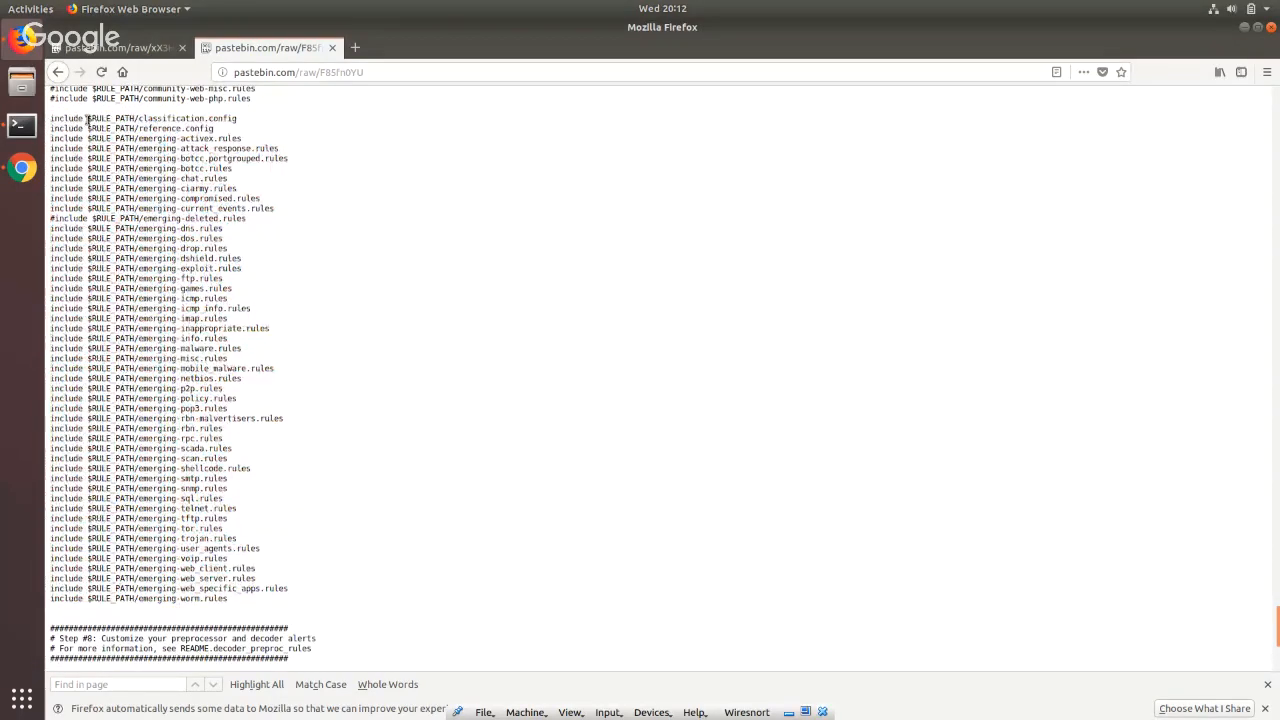
{"action": "left_click_drag", "start_coordinate": [88, 121], "coordinate": [265, 159]}
{"action": "scroll", "coordinate": [216, 284], "scroll_direction": "down", "scroll_amount": 5}
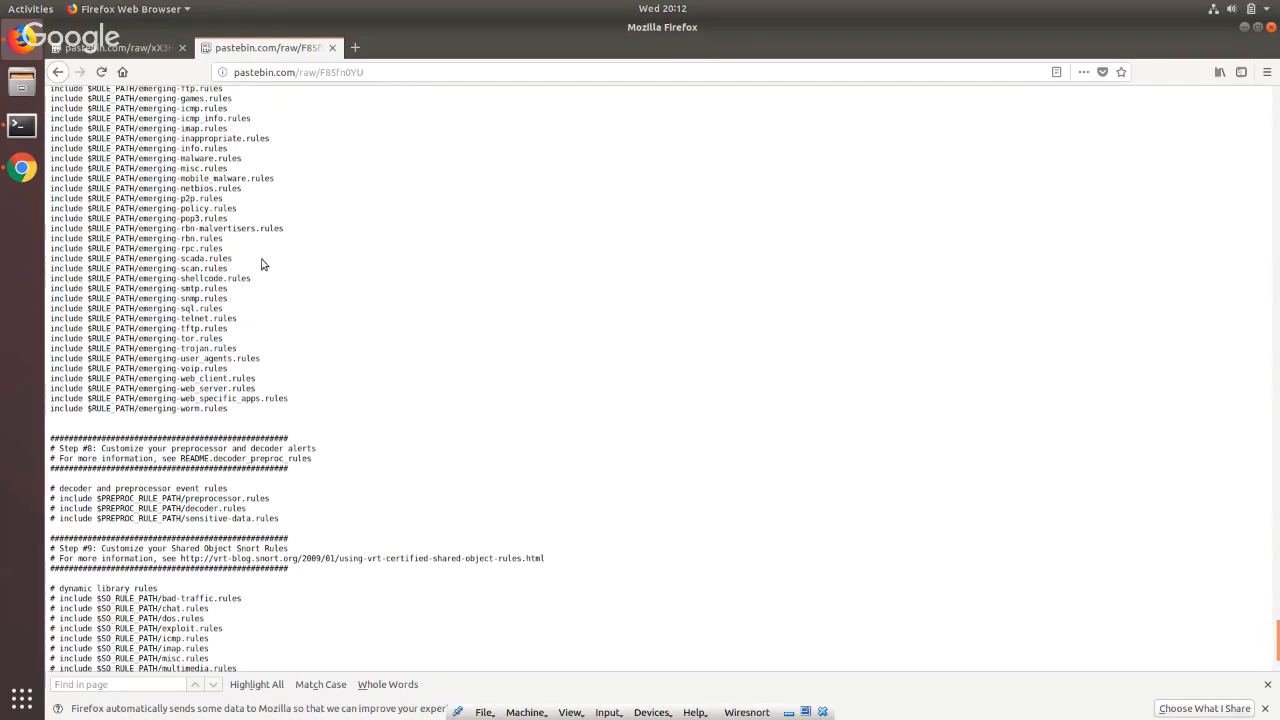
{"action": "scroll", "coordinate": [268, 271], "scroll_direction": "up", "scroll_amount": 5}
{"action": "scroll", "coordinate": [377, 245], "scroll_direction": "up", "scroll_amount": 1}
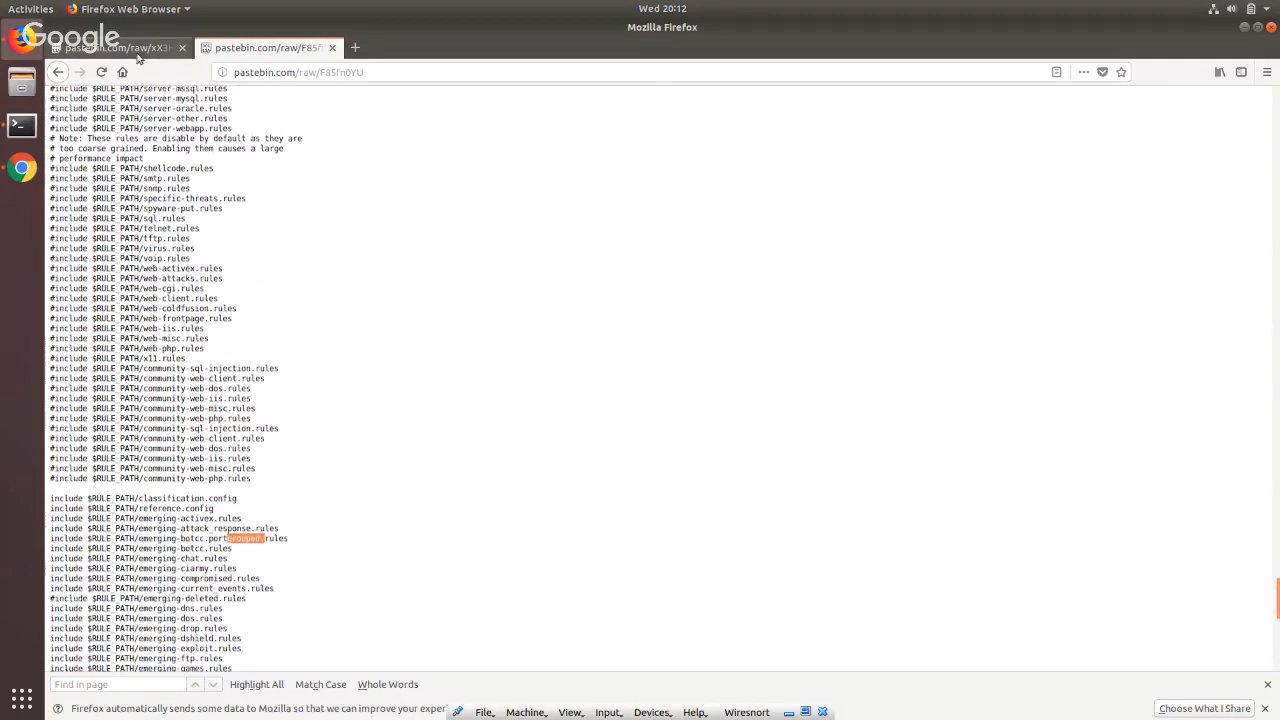
Cut the web address of the Snort configuration paste to the clipboard.
{"action": "left_click", "coordinate": [137, 52]}
{"action": "left_click", "coordinate": [257, 48]}
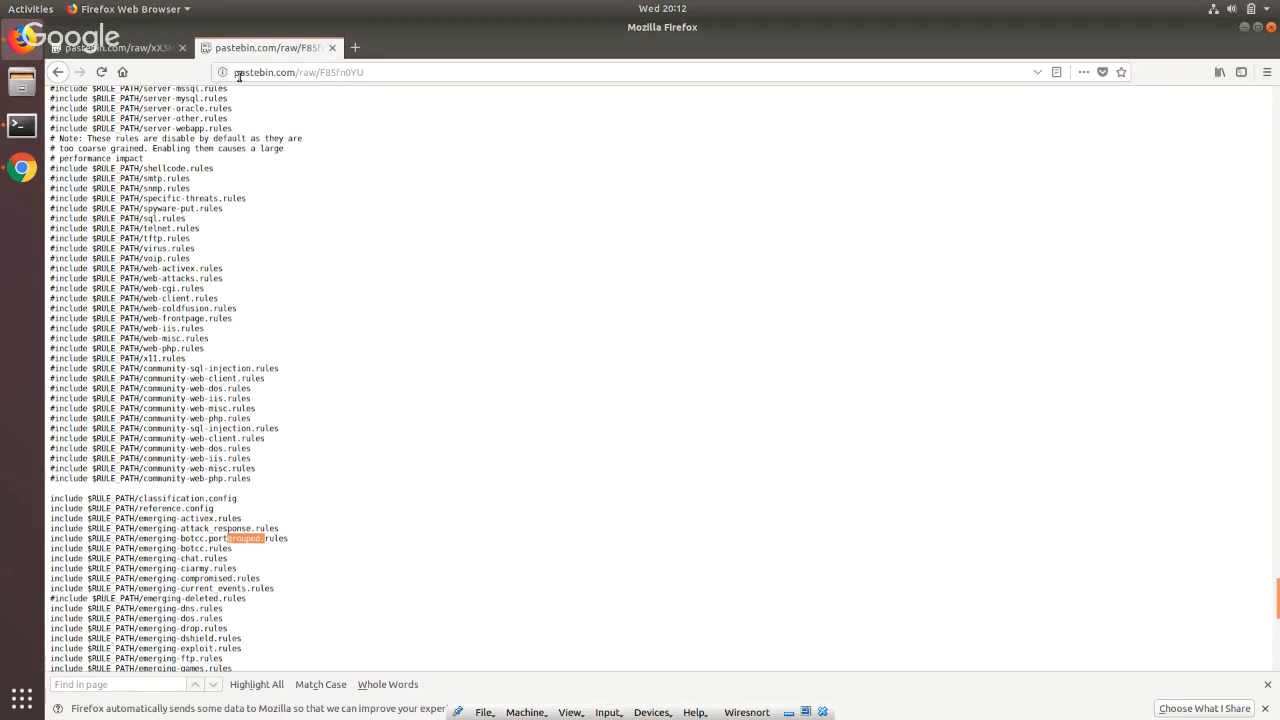
{"action": "left_click", "coordinate": [420, 73]}
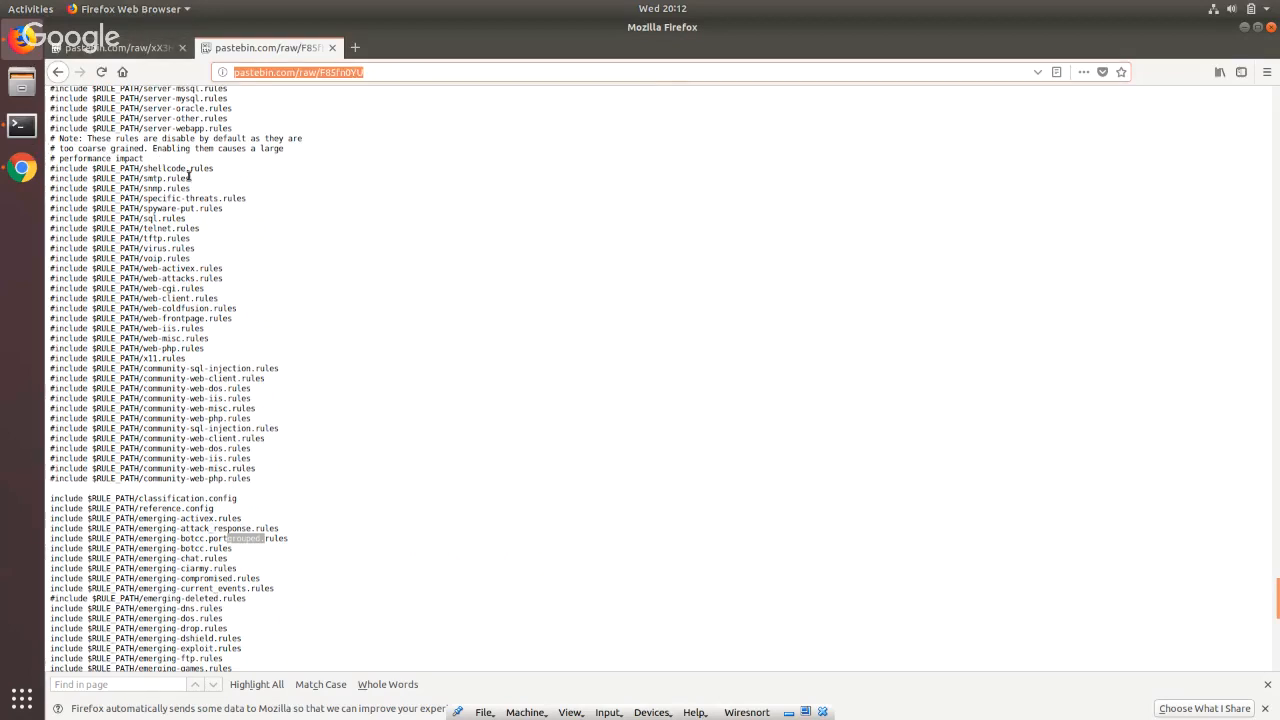
{"action": "left_click", "coordinate": [22, 126]}
{"action": "double_click", "coordinate": [366, 42]}
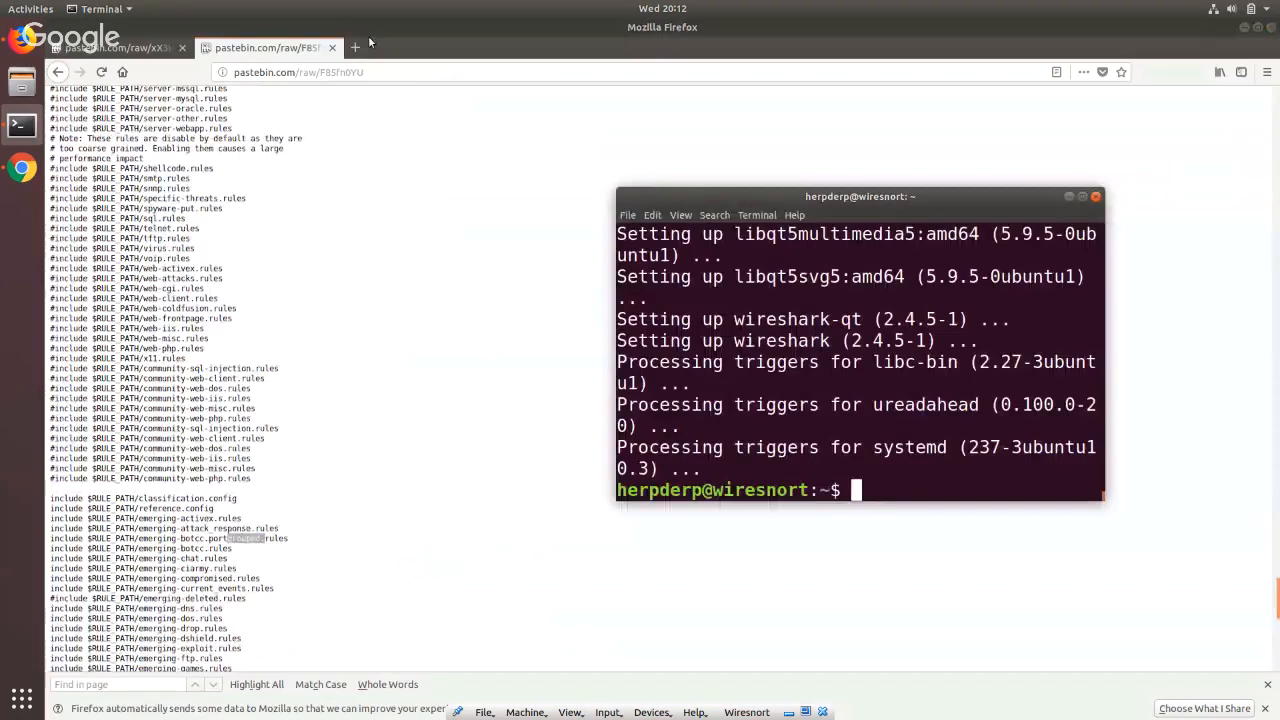
{"action": "left_click", "coordinate": [342, 72]}
{"action": "key", "text": "ctrl+x"}
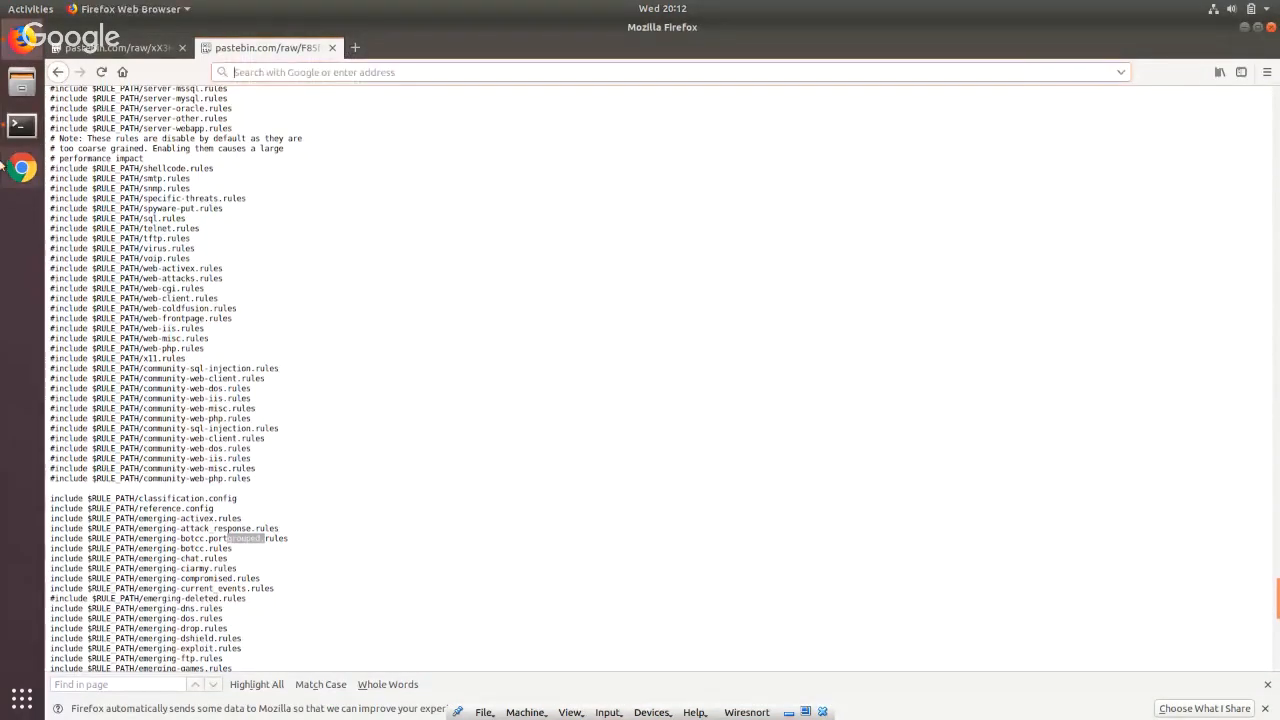
Switch to the terminal, enlarge it to full screen and change into the Documents directory.
{"action": "left_click", "coordinate": [22, 126]}
{"action": "double_click", "coordinate": [837, 196]}
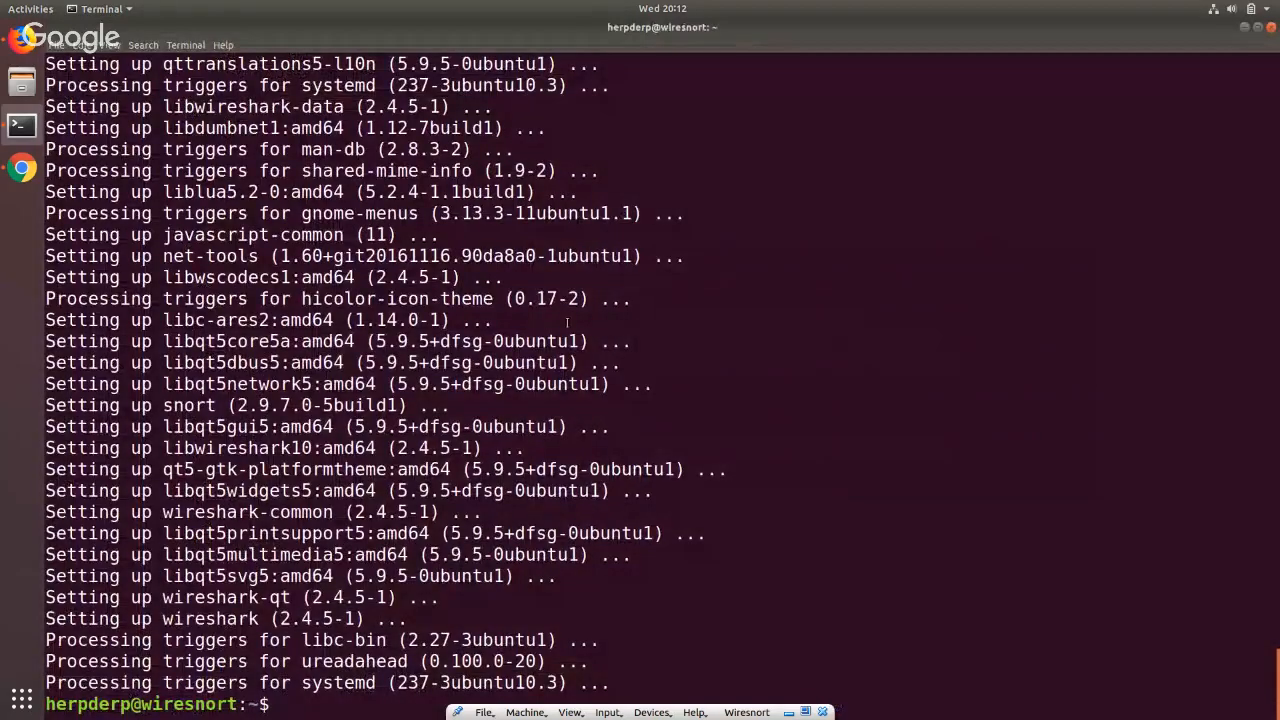
{"action": "type", "text": "cd D"}
{"action": "type", "text": "cou"}
{"action": "key", "text": "BackSpace"}
{"action": "key", "text": "BackSpace"}
{"action": "key", "text": "BackSpace"}
{"action": "key", "text": "BackSpace"}
{"action": "type", "text": "Doc"}
{"action": "key", "text": "Tab"}
{"action": "key", "text": "Return"}
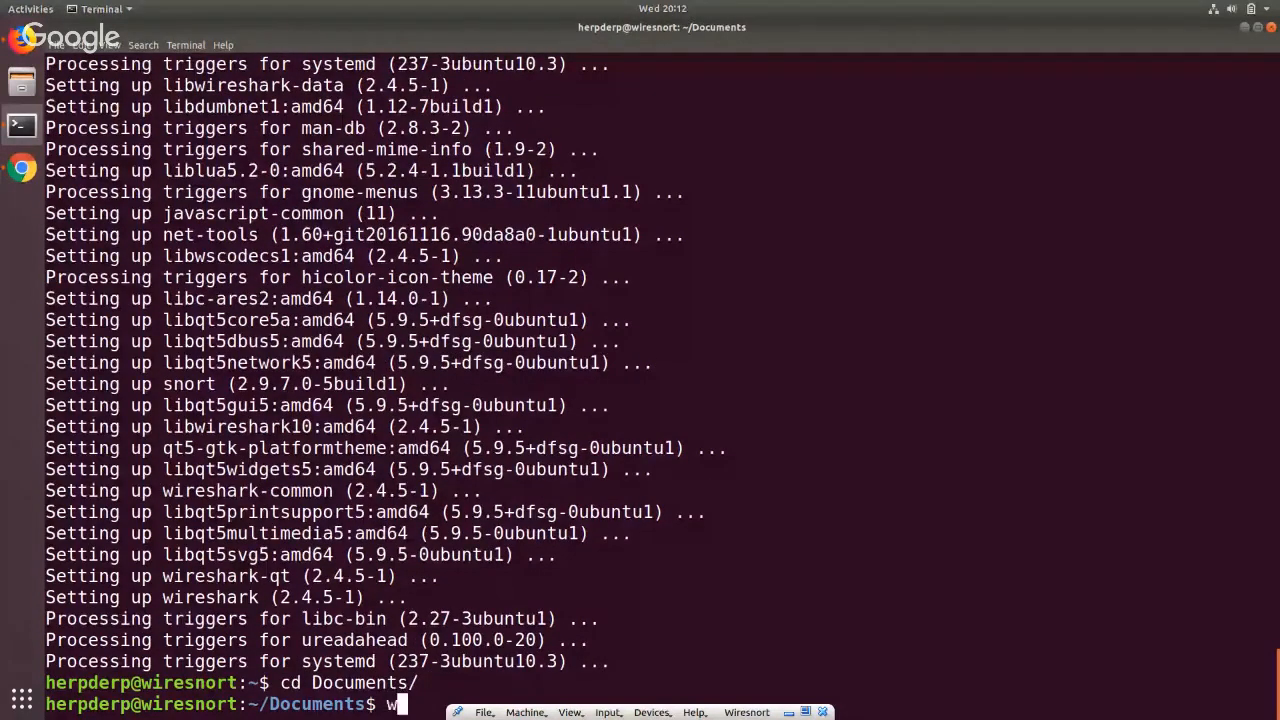
{"action": "type", "text": "wget"}
{"action": "right_click", "coordinate": [556, 556]}
{"action": "left_click", "coordinate": [586, 593]}
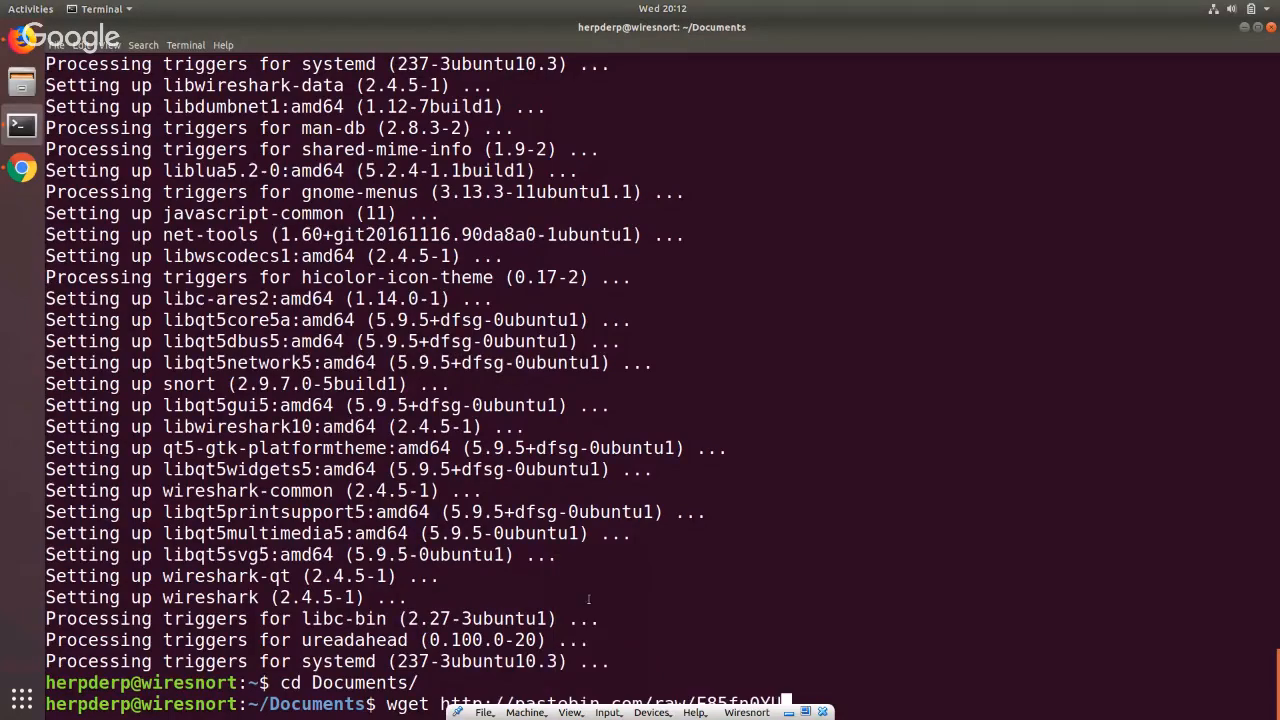
Restore the terminal to a wide window over the browser so the command fits on one line, and run the download.
{"action": "left_click_drag", "start_coordinate": [769, 32], "coordinate": [466, 60]}
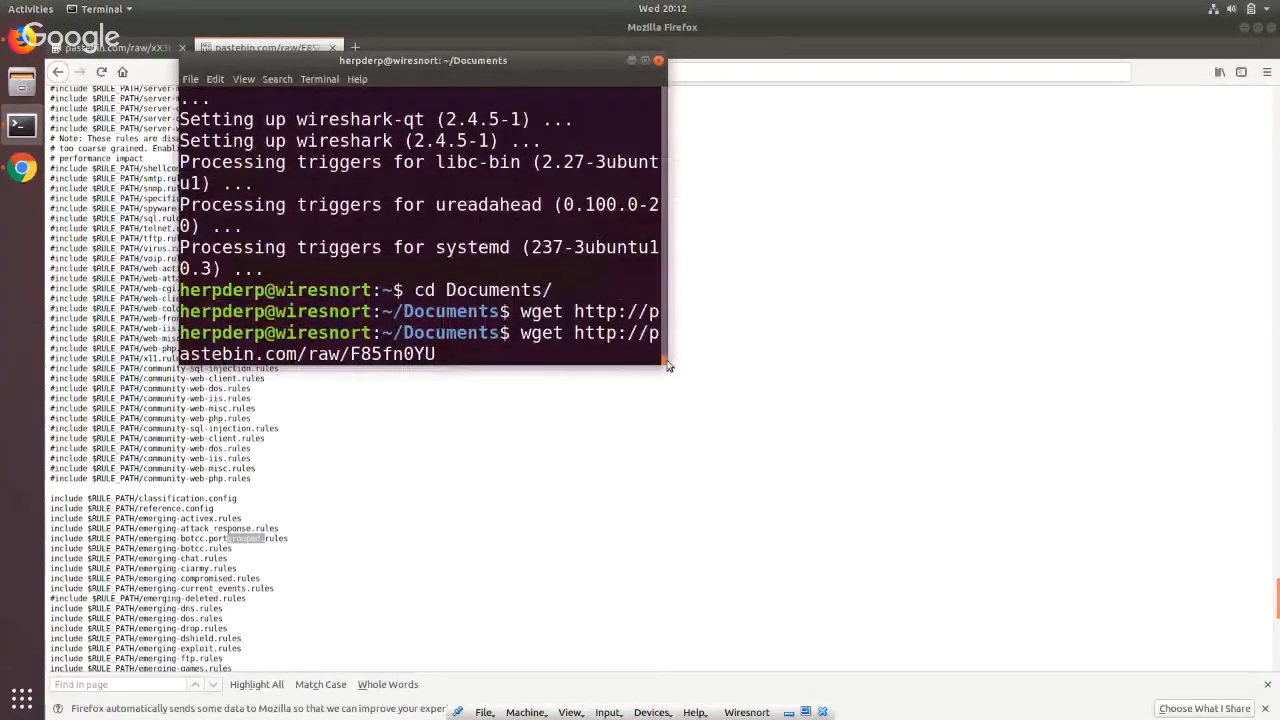
{"action": "left_click", "coordinate": [645, 60]}
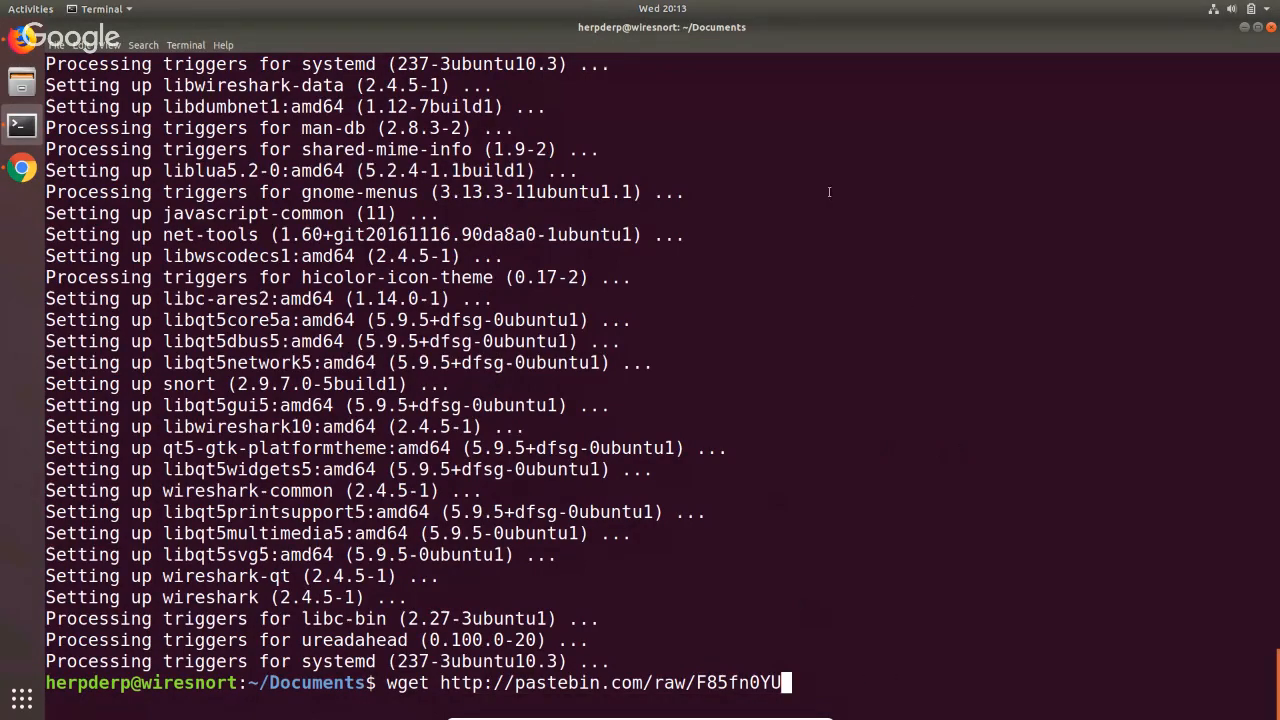
{"action": "double_click", "coordinate": [717, 29]}
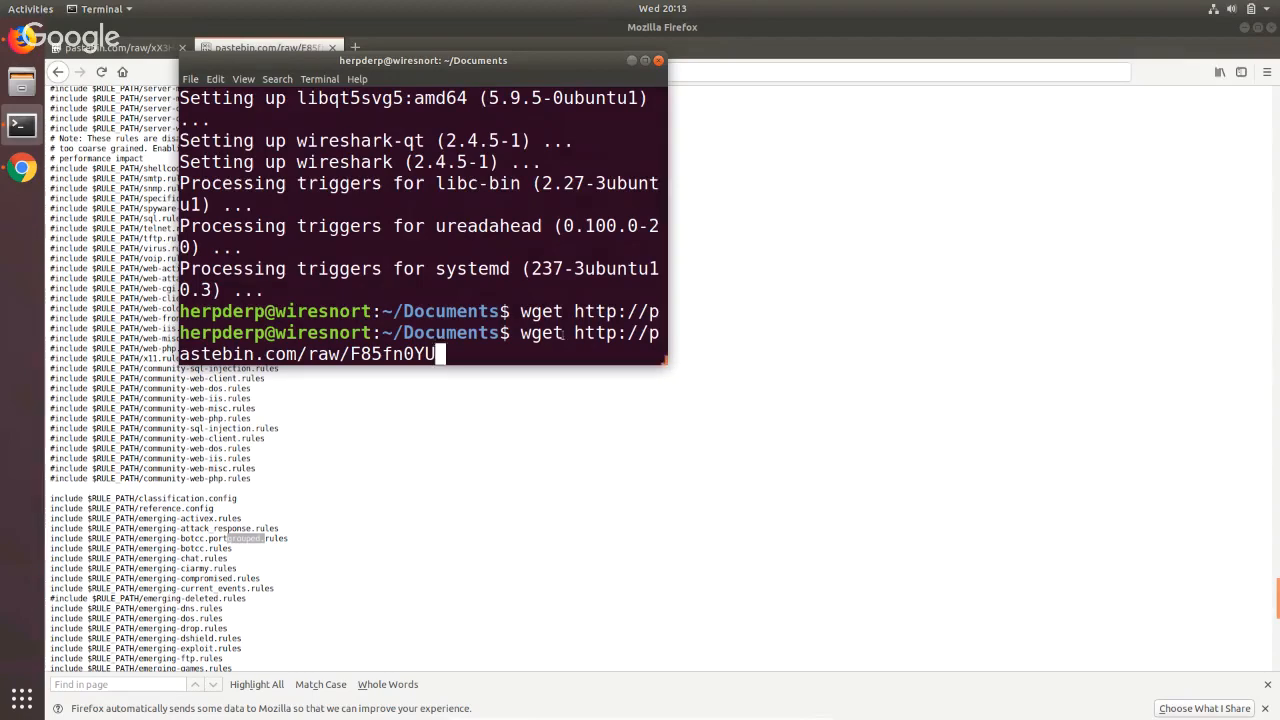
{"action": "left_click_drag", "start_coordinate": [181, 364], "coordinate": [50, 535]}
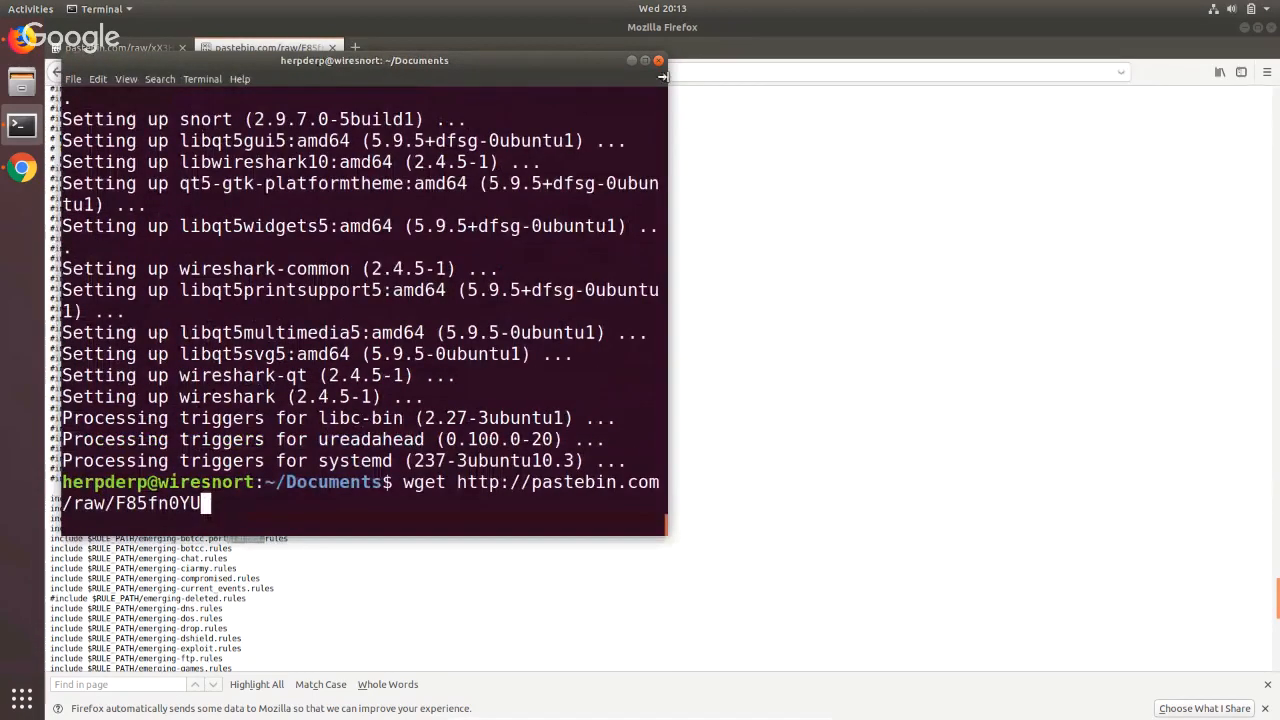
{"action": "left_click_drag", "start_coordinate": [667, 77], "coordinate": [1160, 77]}
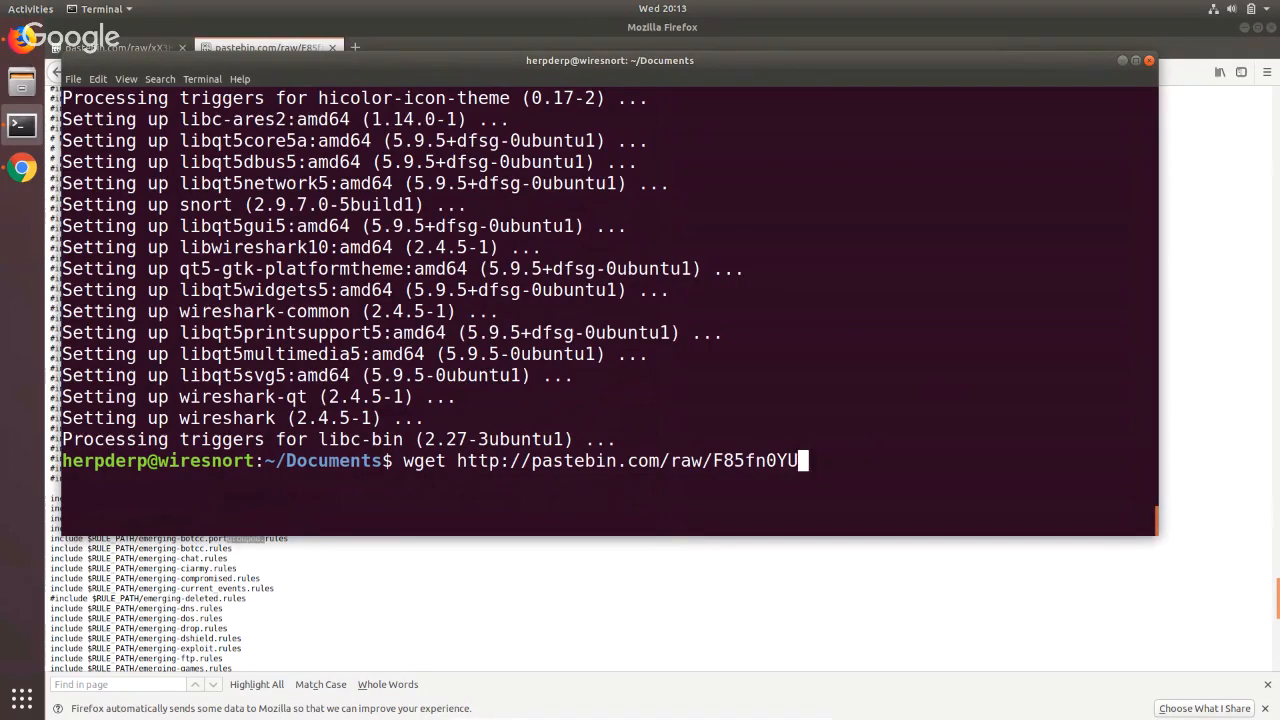
{"action": "key", "text": "Return"}
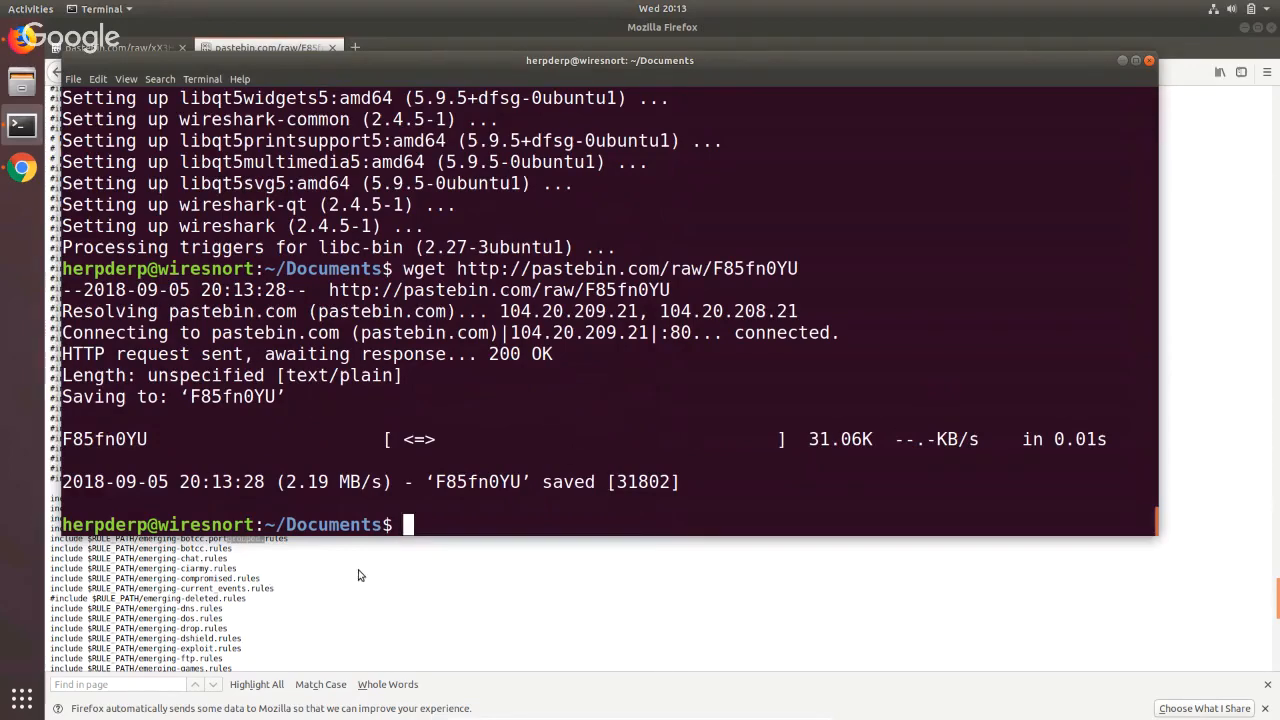
Go back to the Oinkmaster configuration paste in Firefox and cut its web address to the clipboard.
{"action": "left_click", "coordinate": [647, 626]}
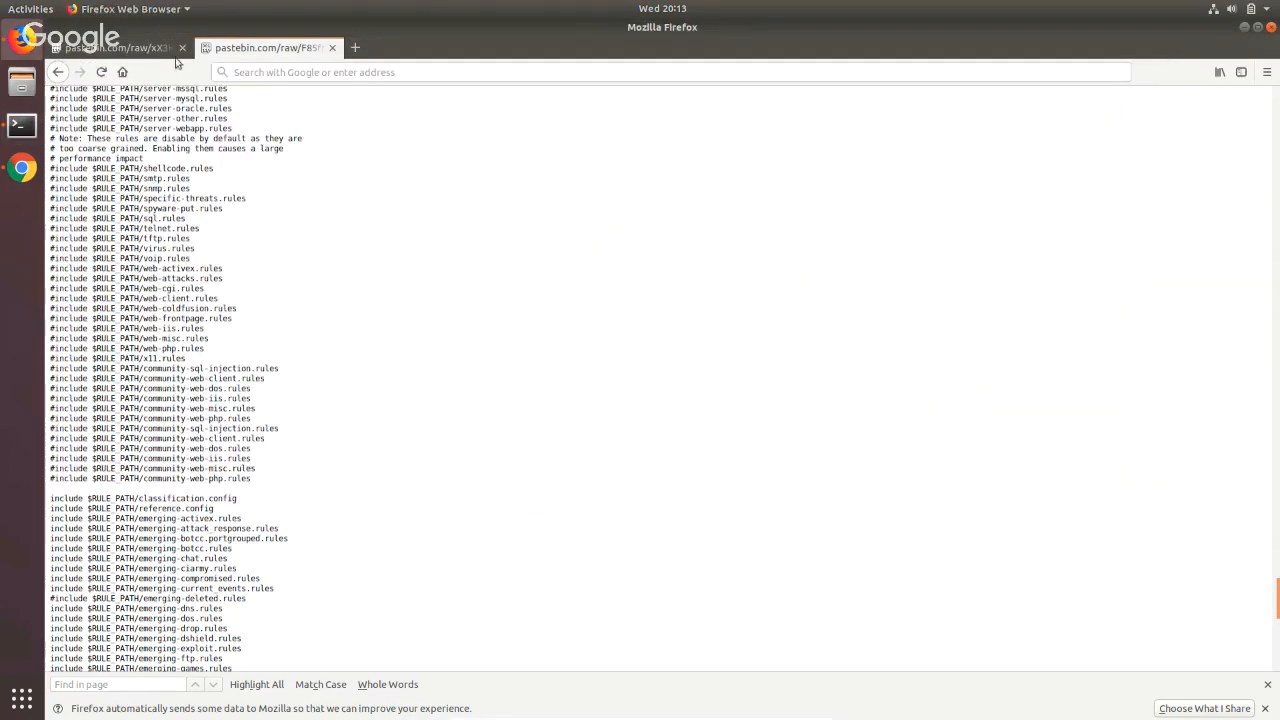
{"action": "left_click", "coordinate": [110, 47]}
{"action": "right_click", "coordinate": [366, 75]}
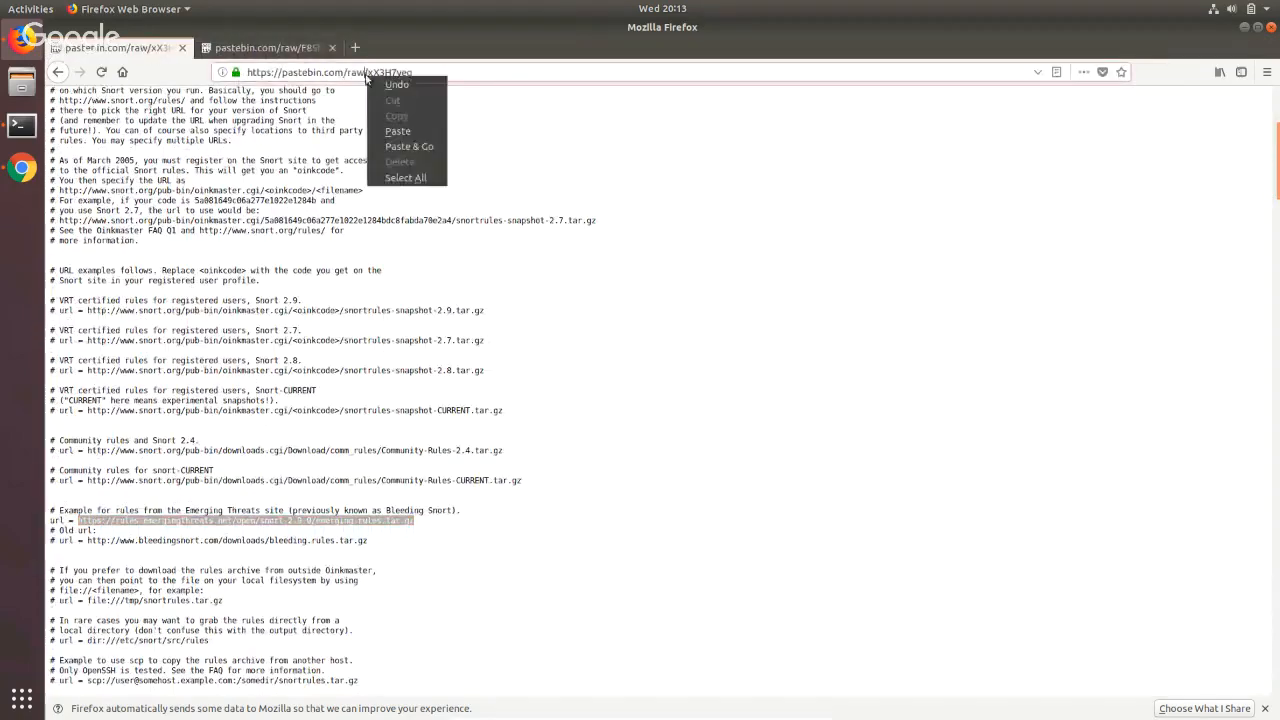
{"action": "left_click", "coordinate": [348, 73]}
{"action": "right_click", "coordinate": [348, 73]}
{"action": "left_click", "coordinate": [384, 110]}
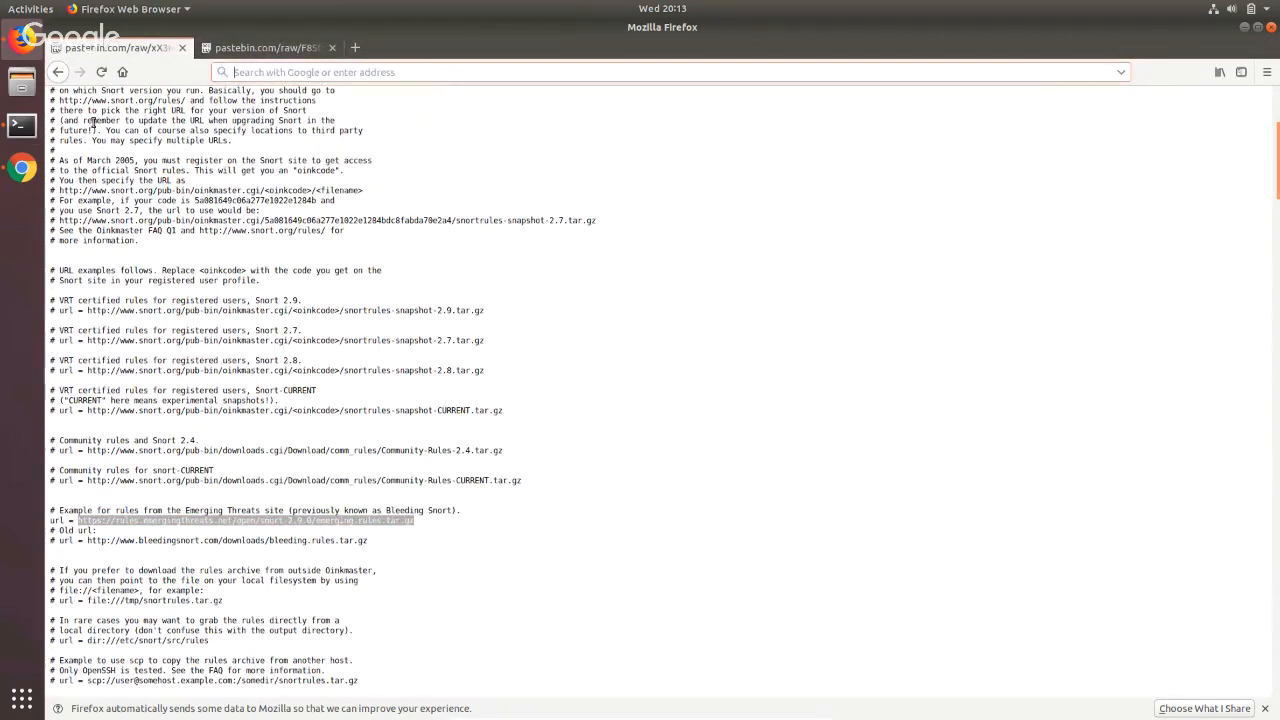
{"action": "left_click", "coordinate": [22, 125]}
{"action": "type", "text": "wget"}
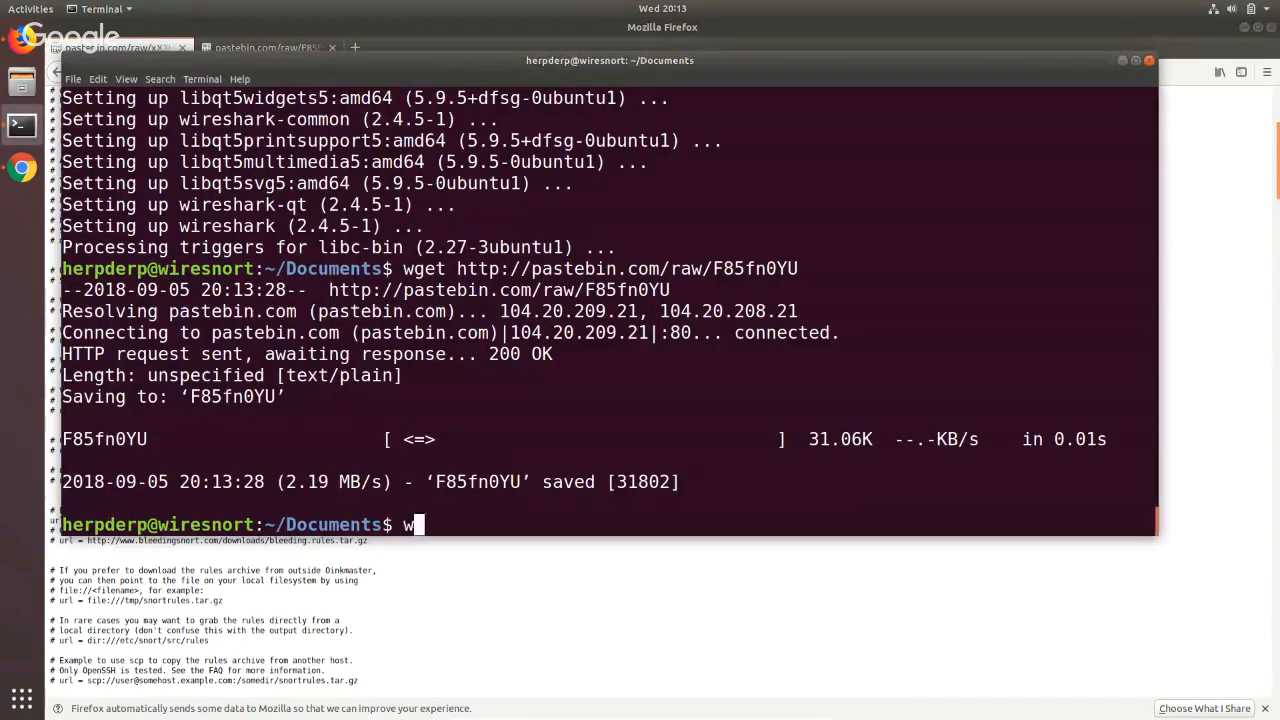
{"action": "right_click", "coordinate": [496, 507]}
{"action": "left_click", "coordinate": [521, 545]}
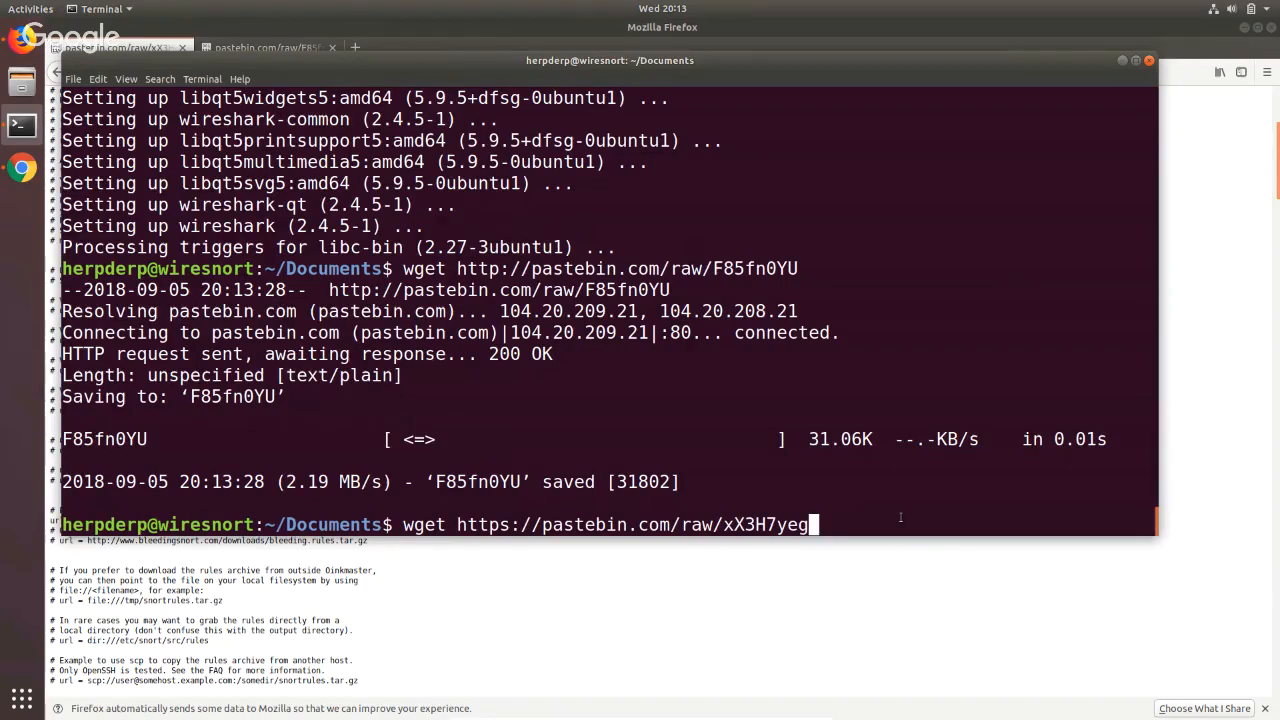
{"action": "key", "text": "Return"}
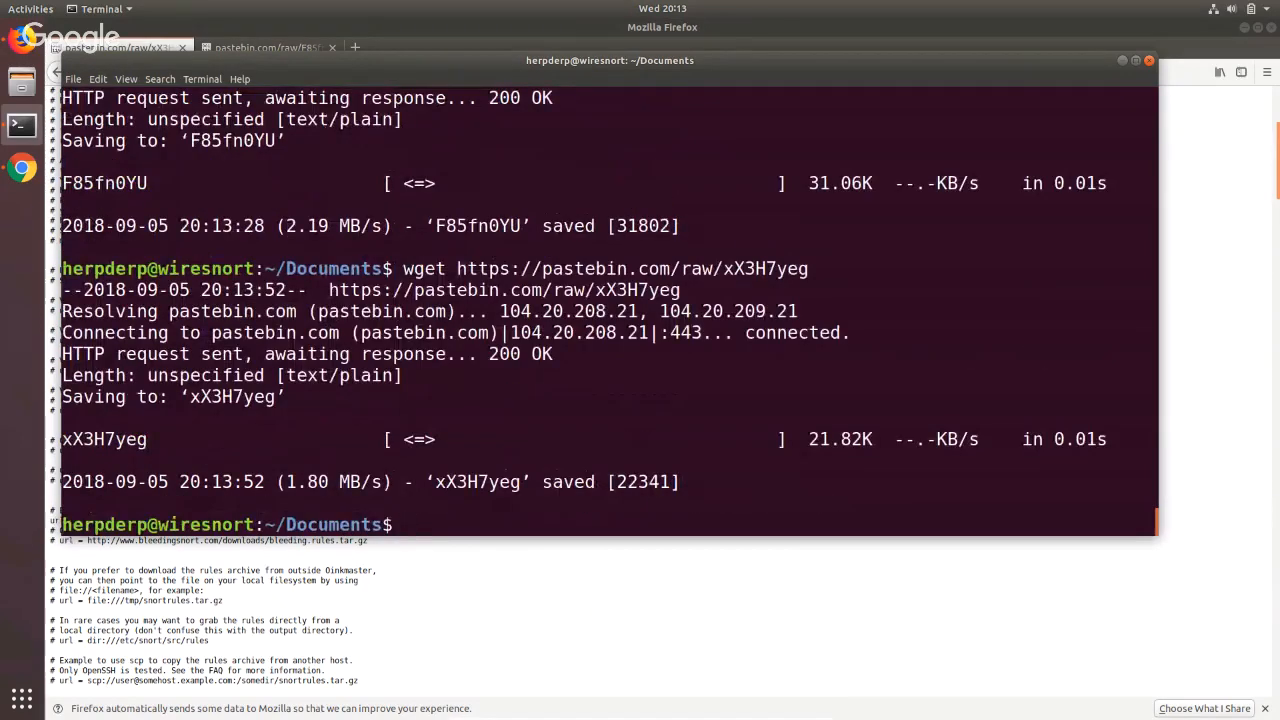
List the contents of the Documents directory and highlight the two downloaded file names.
{"action": "type", "text": "ls"}
{"action": "key", "text": "Return"}
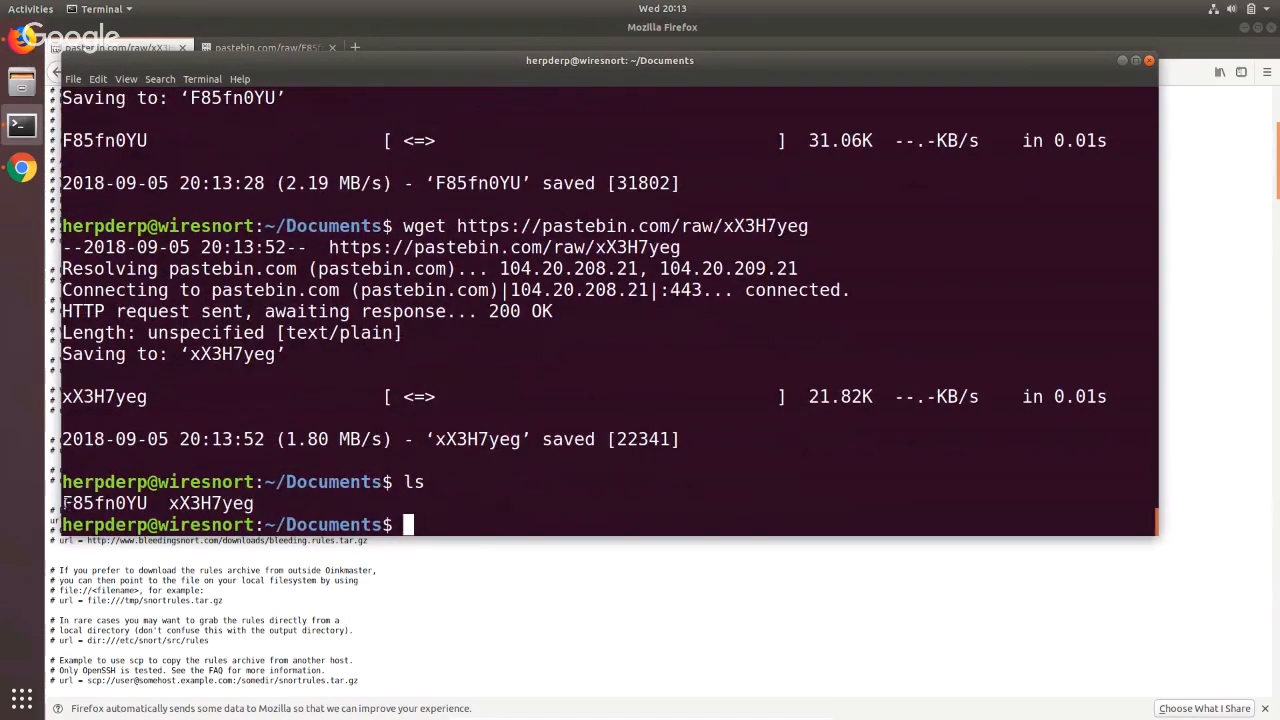
{"action": "left_click_drag", "start_coordinate": [62, 503], "coordinate": [254, 503]}
{"action": "left_click_drag", "start_coordinate": [158, 503], "coordinate": [57, 503]}
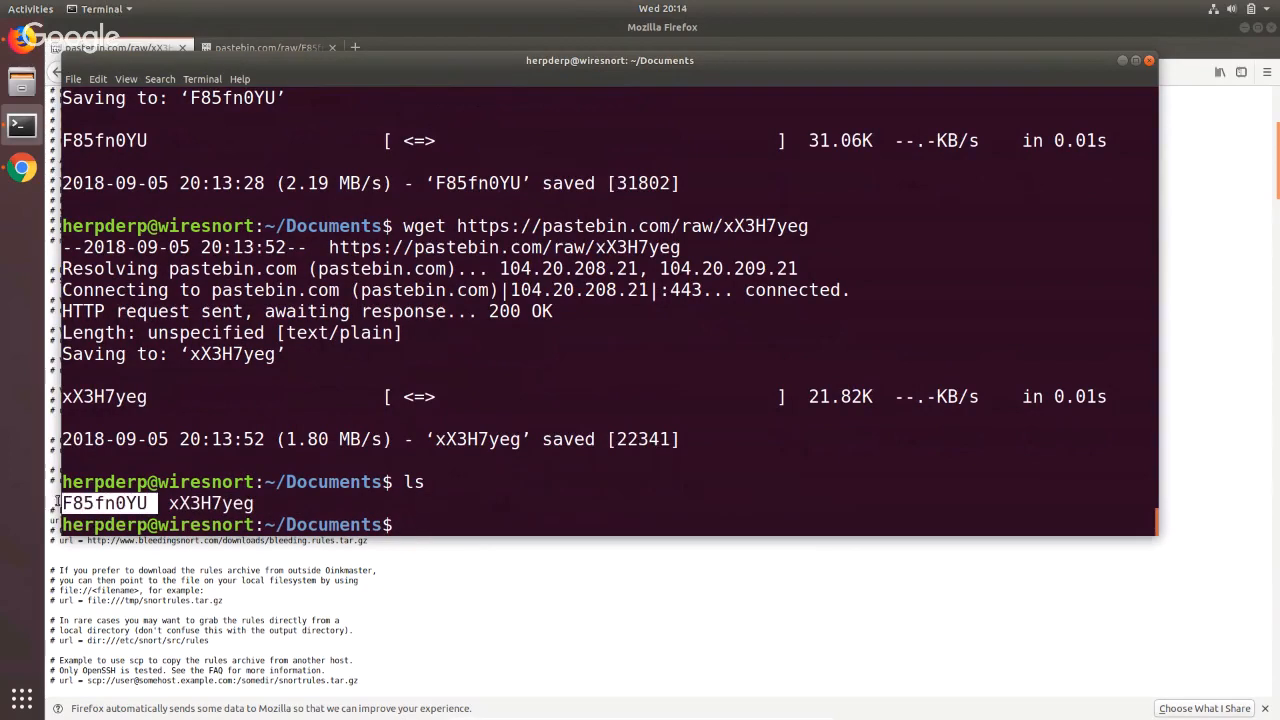
{"action": "left_click", "coordinate": [60, 503]}
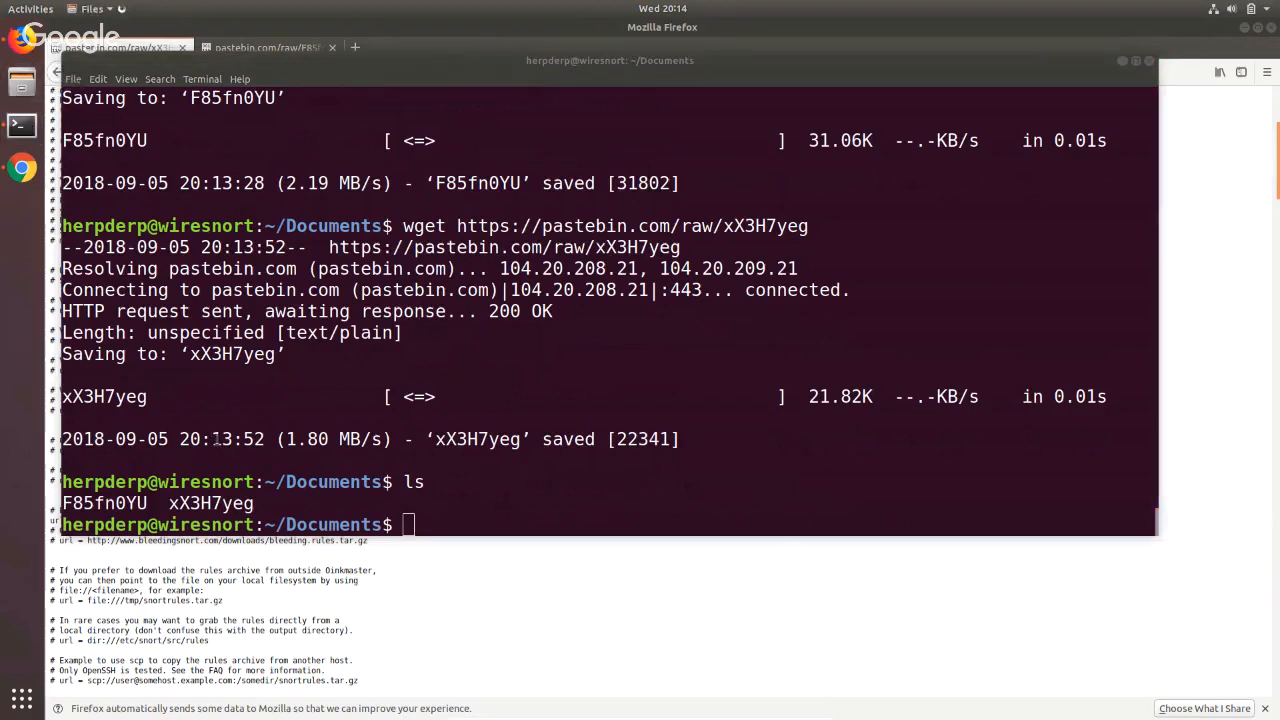
Open the Documents folder in the file manager and rename the file F85fn0YU as snort.conf.
{"action": "left_click", "coordinate": [22, 83]}
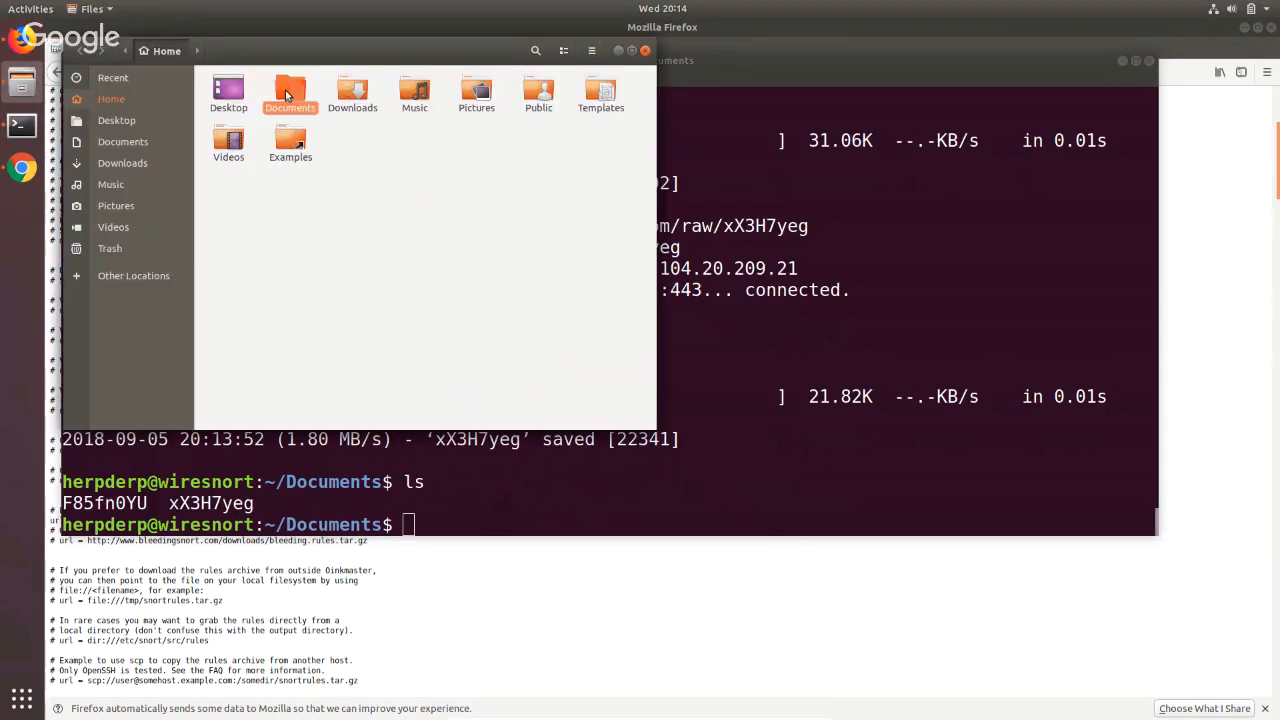
{"action": "double_click", "coordinate": [285, 90]}
{"action": "right_click", "coordinate": [231, 97]}
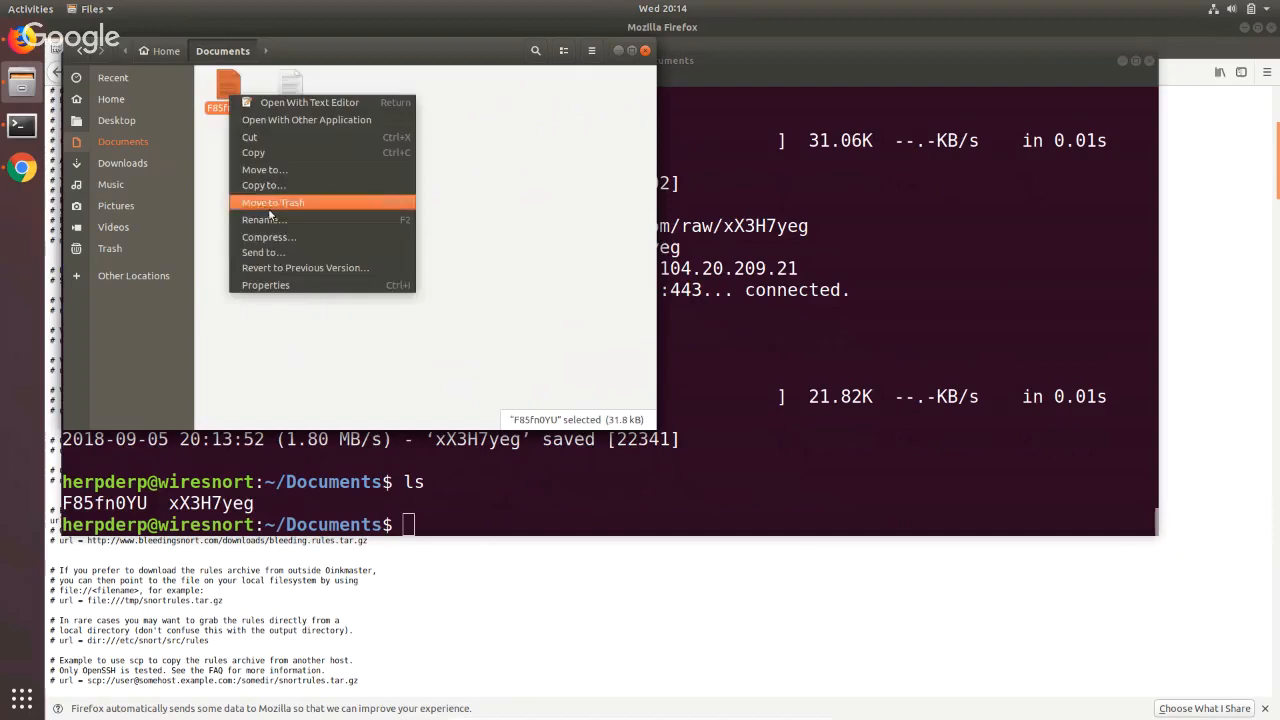
{"action": "left_click", "coordinate": [264, 219]}
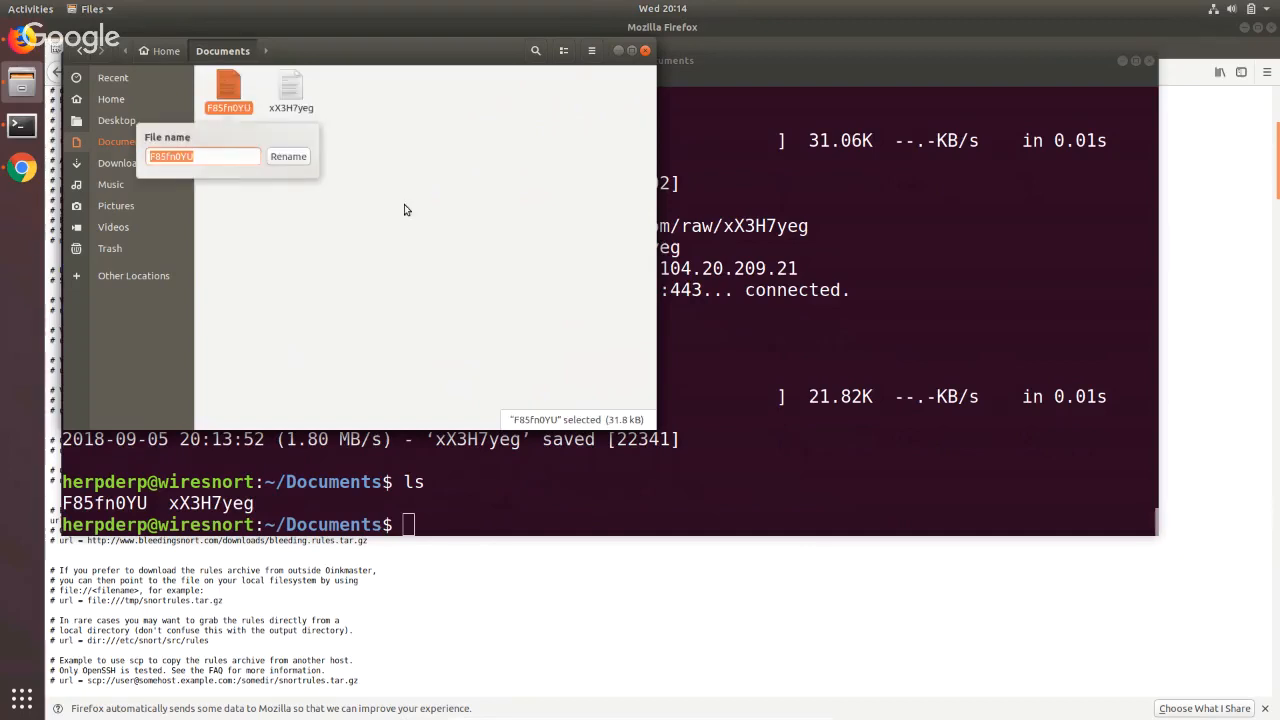
{"action": "type", "text": "snort.conf"}
{"action": "key", "text": "Return"}
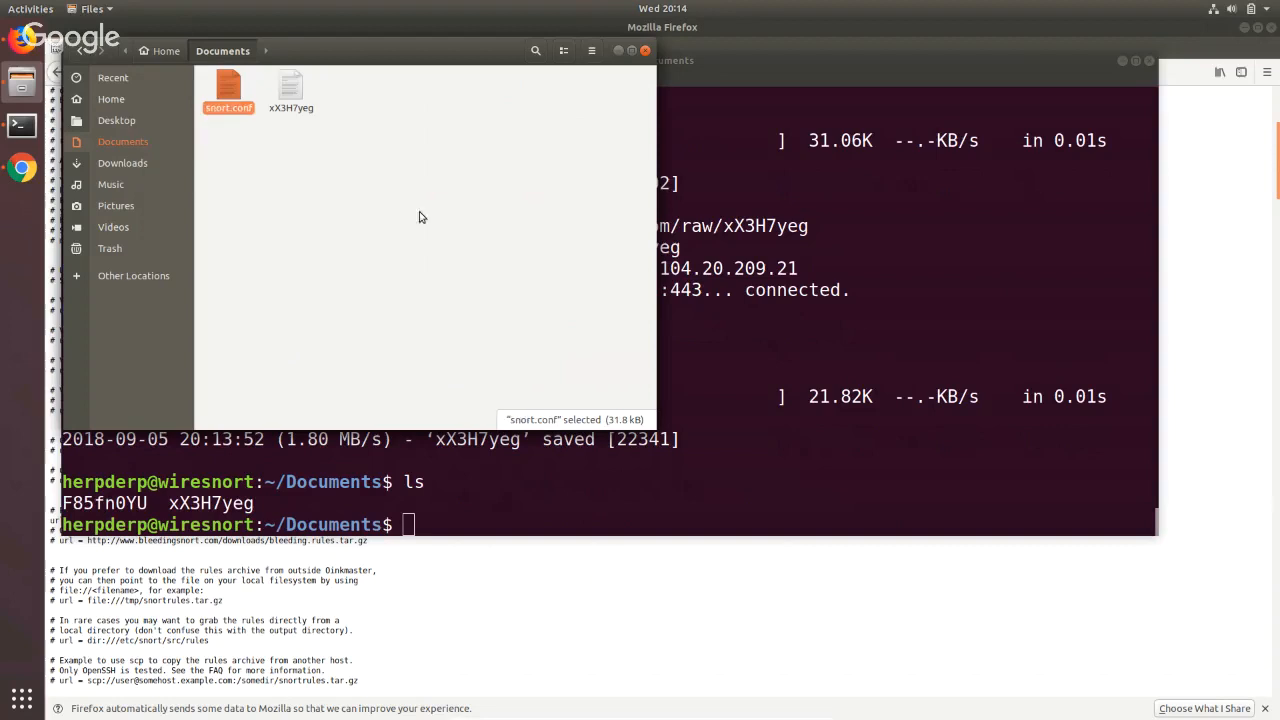
Rename the other downloaded file, xX3H7yeg, as oinkmaster.conf.
{"action": "right_click", "coordinate": [296, 98]}
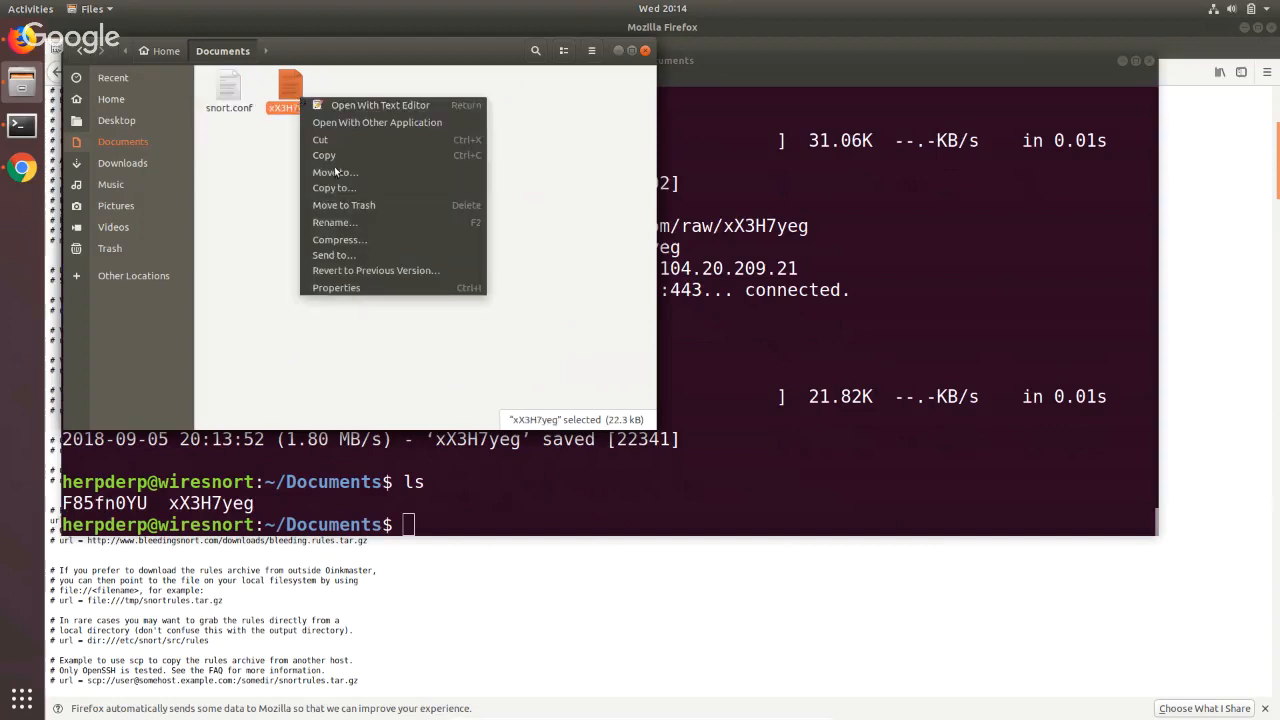
{"action": "left_click", "coordinate": [353, 223]}
{"action": "type", "text": "oi"}
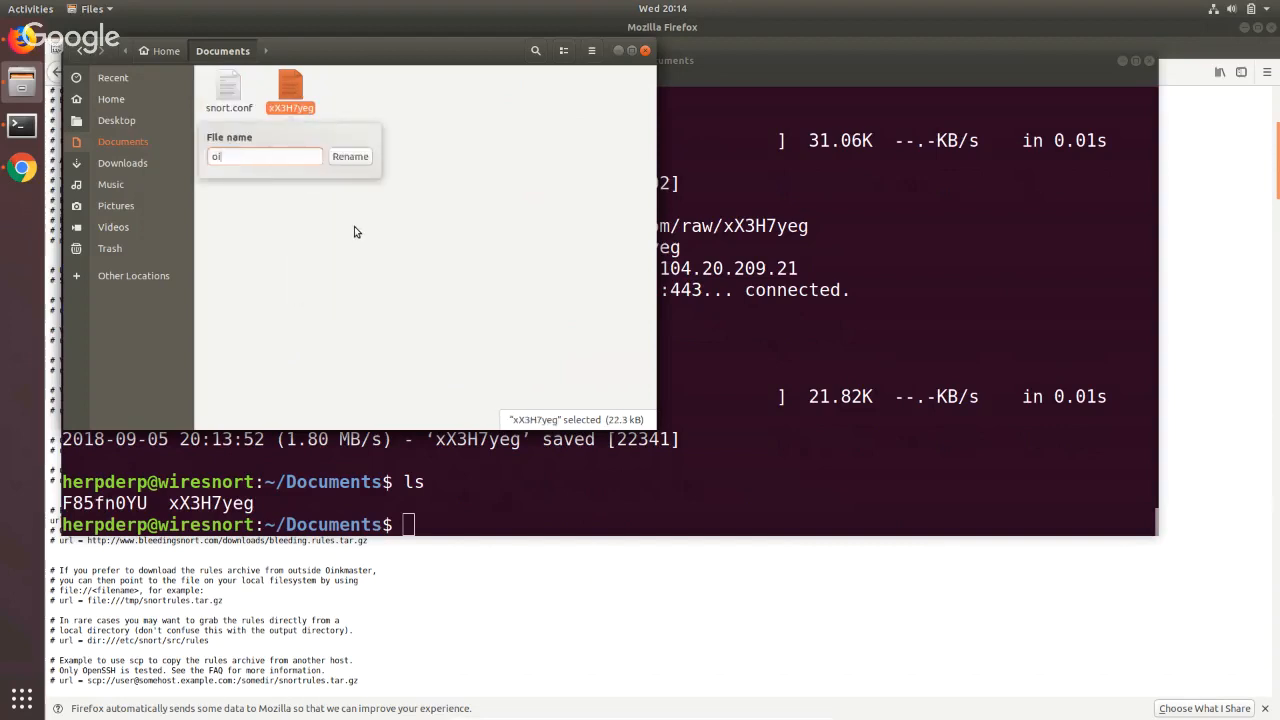
{"action": "type", "text": "nkmaster.conf"}
{"action": "key", "text": "Return"}
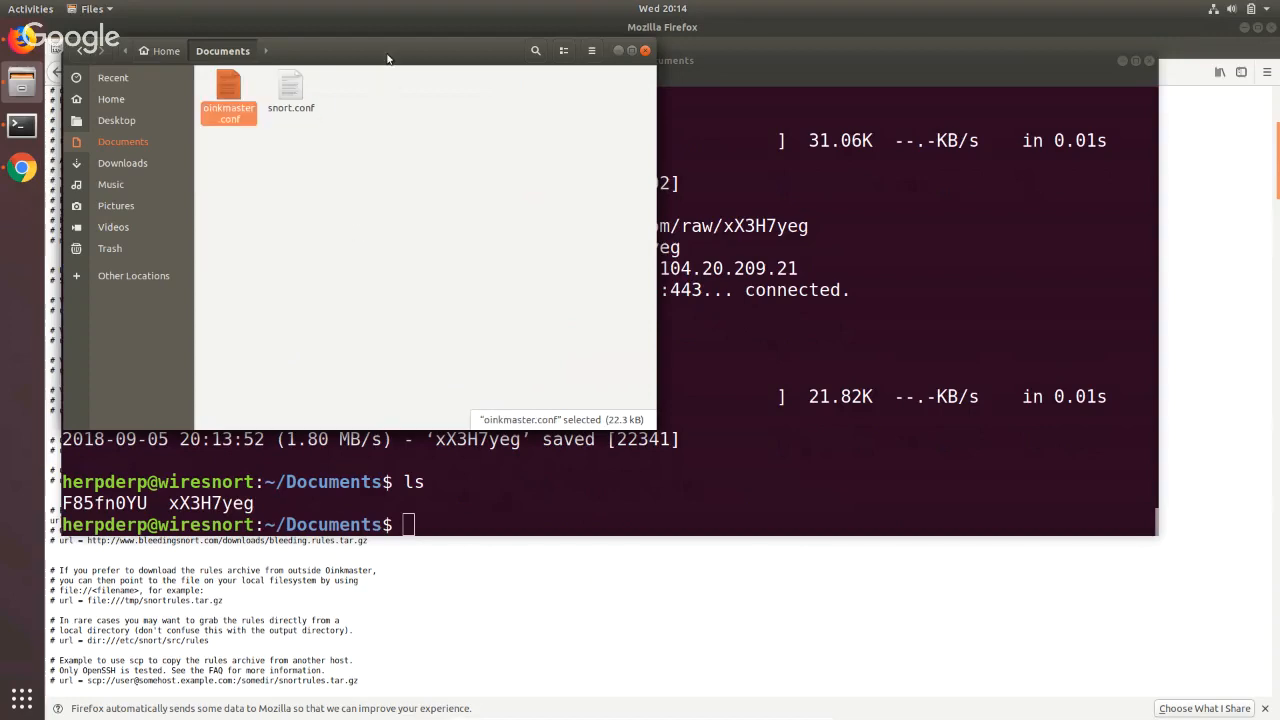
List the Documents directory again in the terminal, highlight the renamed files, and shift the terminal window slightly up and left.
{"action": "left_click", "coordinate": [788, 433]}
{"action": "type", "text": "ls"}
{"action": "key", "text": "Return"}
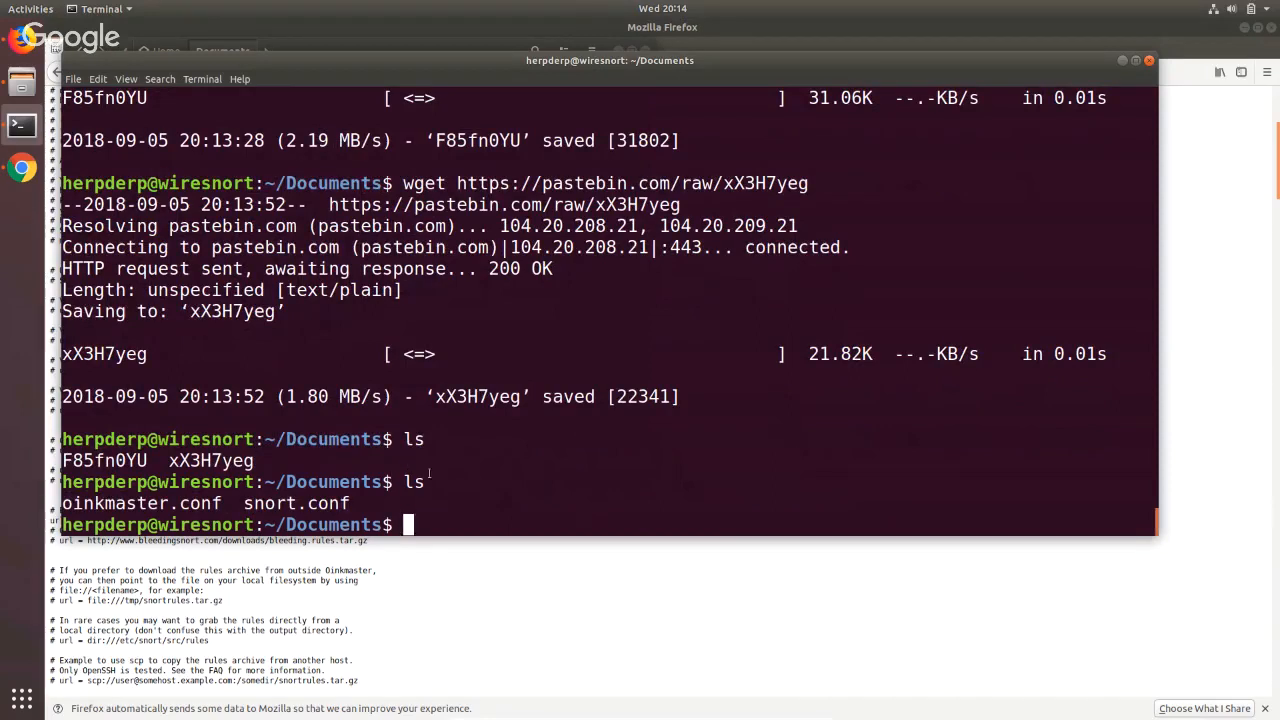
{"action": "left_click_drag", "start_coordinate": [62, 503], "coordinate": [320, 503]}
{"action": "left_click", "coordinate": [453, 500]}
{"action": "left_click_drag", "start_coordinate": [493, 58], "coordinate": [474, 37]}
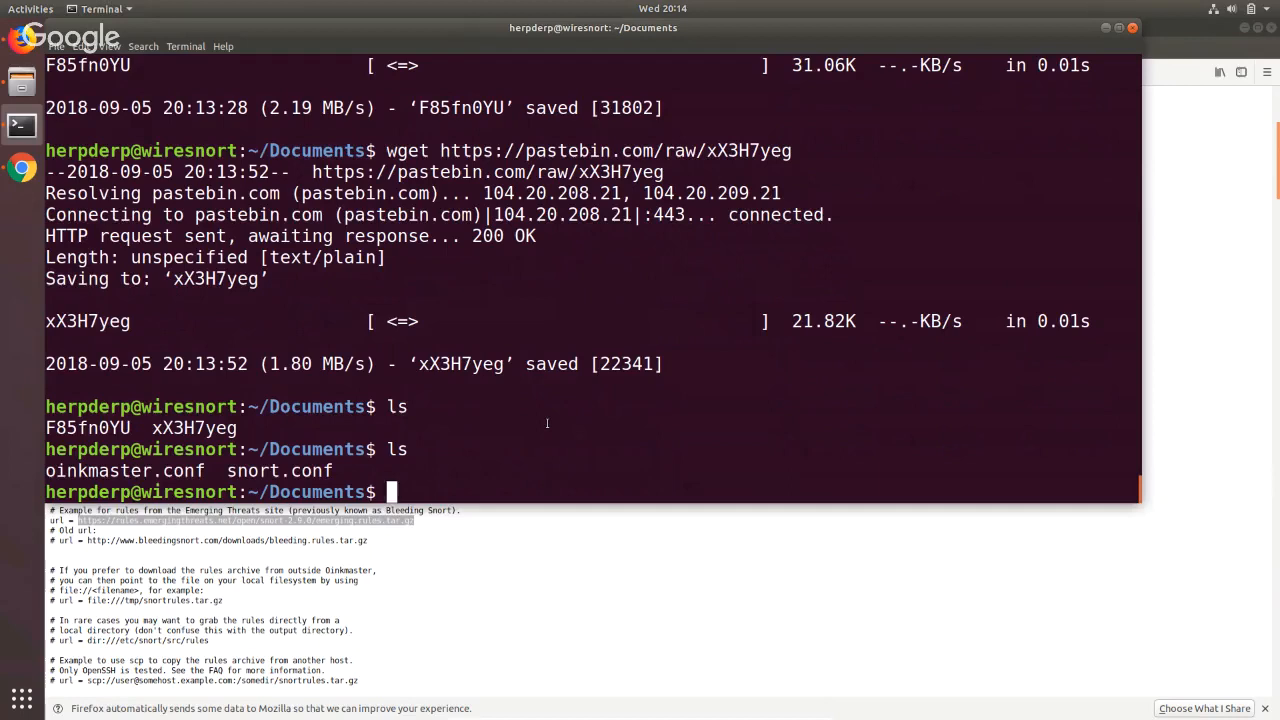
List the contents of /etc/snort/ and compare its snort.conf with the copy in Documents by highlighting both names.
{"action": "type", "text": "ls /etc/snort/"}
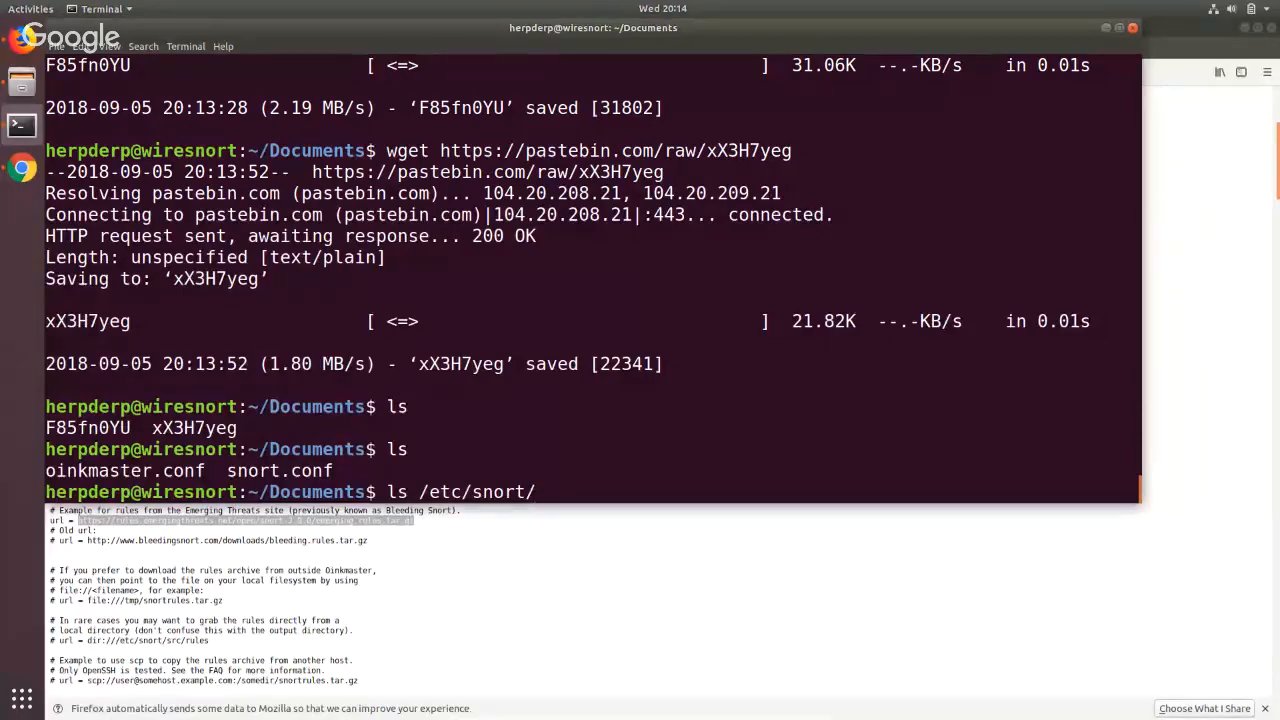
{"action": "key", "text": "Return"}
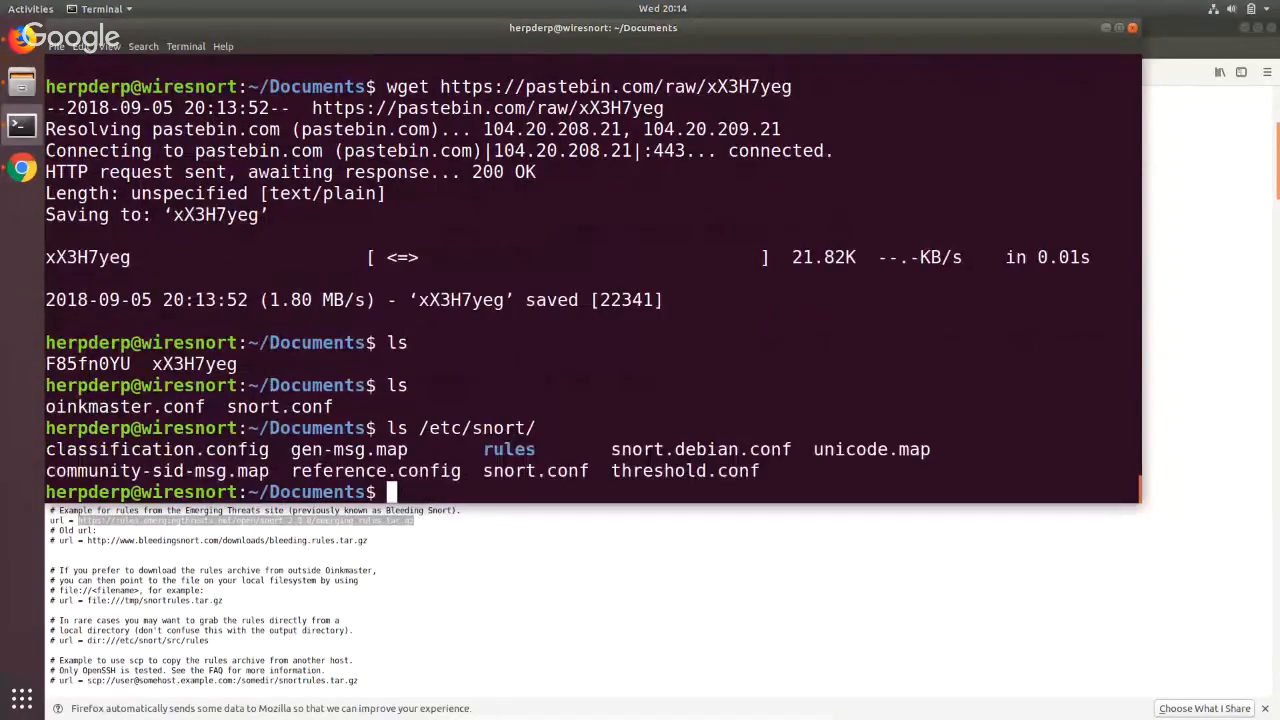
{"action": "left_click_drag", "start_coordinate": [485, 470], "coordinate": [590, 470]}
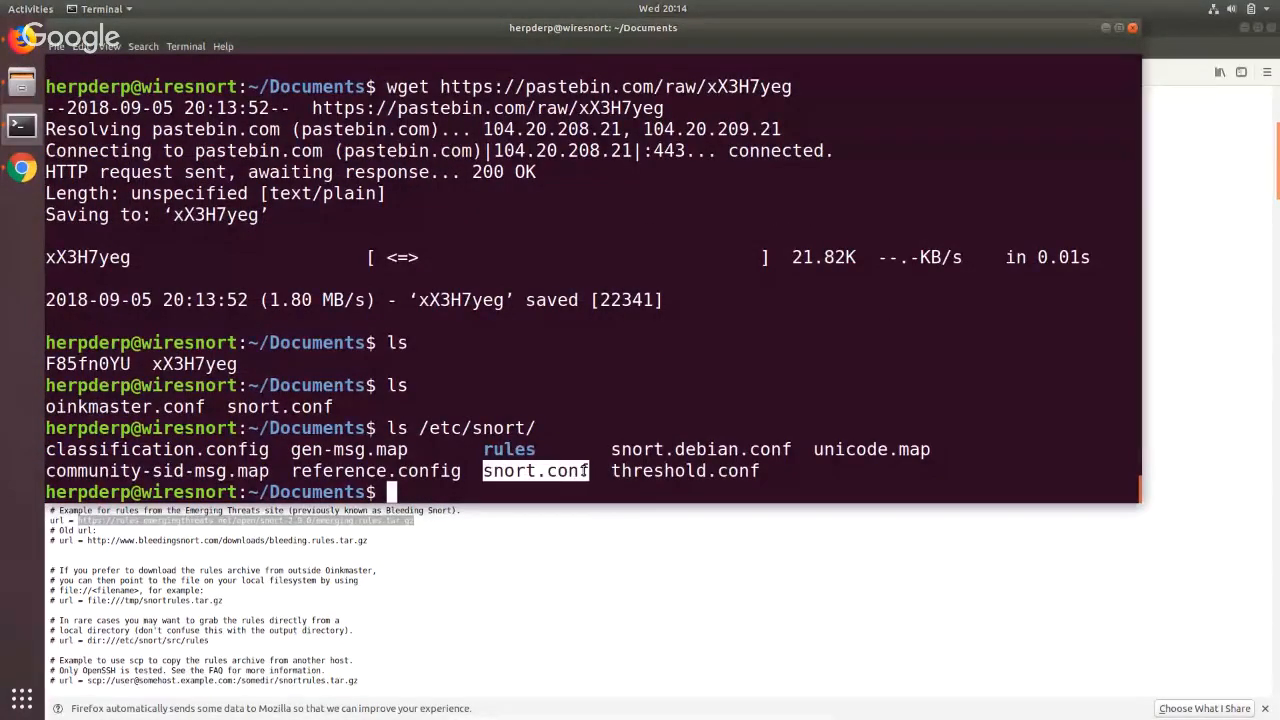
{"action": "double_click", "coordinate": [250, 408]}
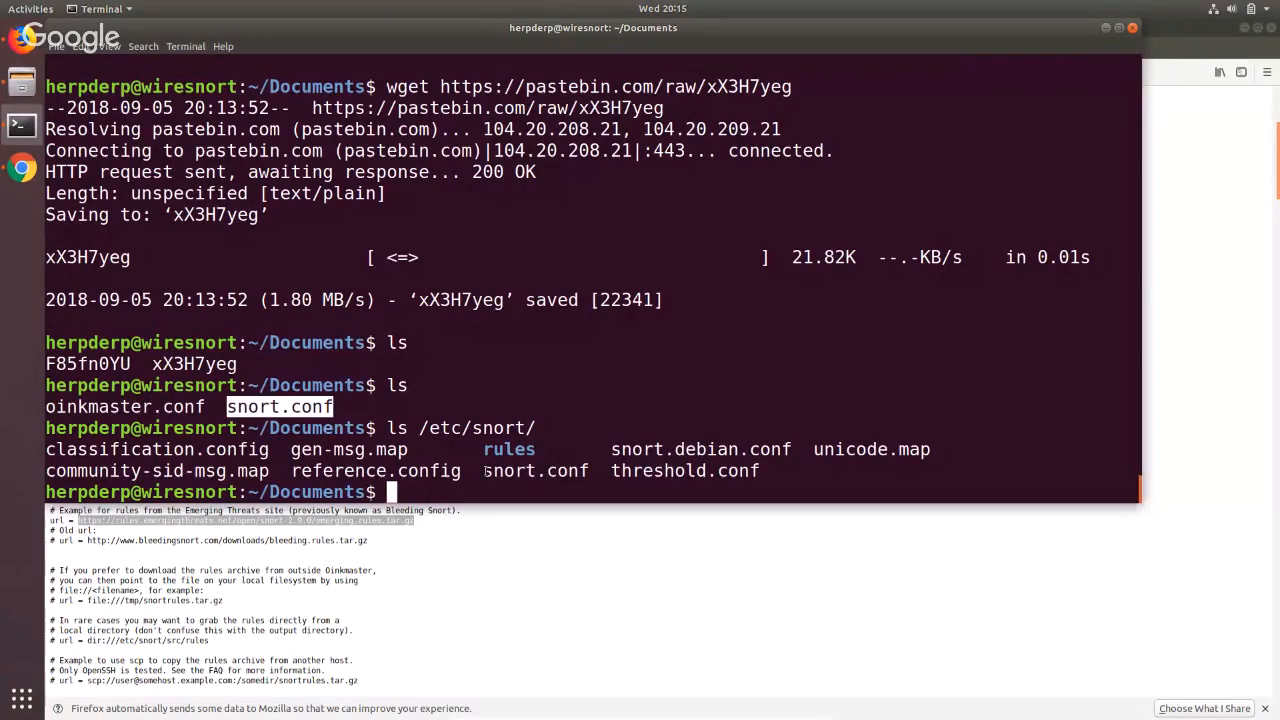
{"action": "left_click_drag", "start_coordinate": [485, 472], "coordinate": [564, 474]}
{"action": "left_click", "coordinate": [642, 386]}
Move snort.conf from Documents into /etc/snort/ with sudo mv, entering the account password to authorise it.
{"action": "type", "text": "sudo "}
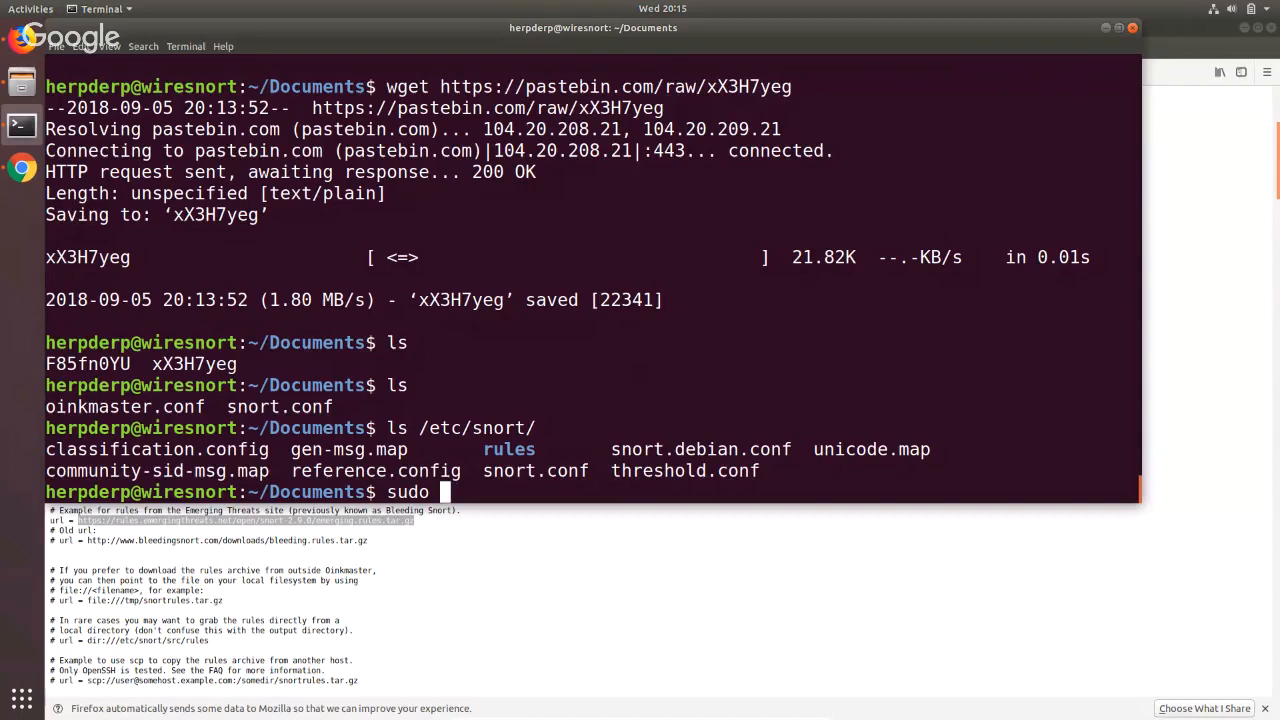
{"action": "type", "text": "mv snort.conf "}
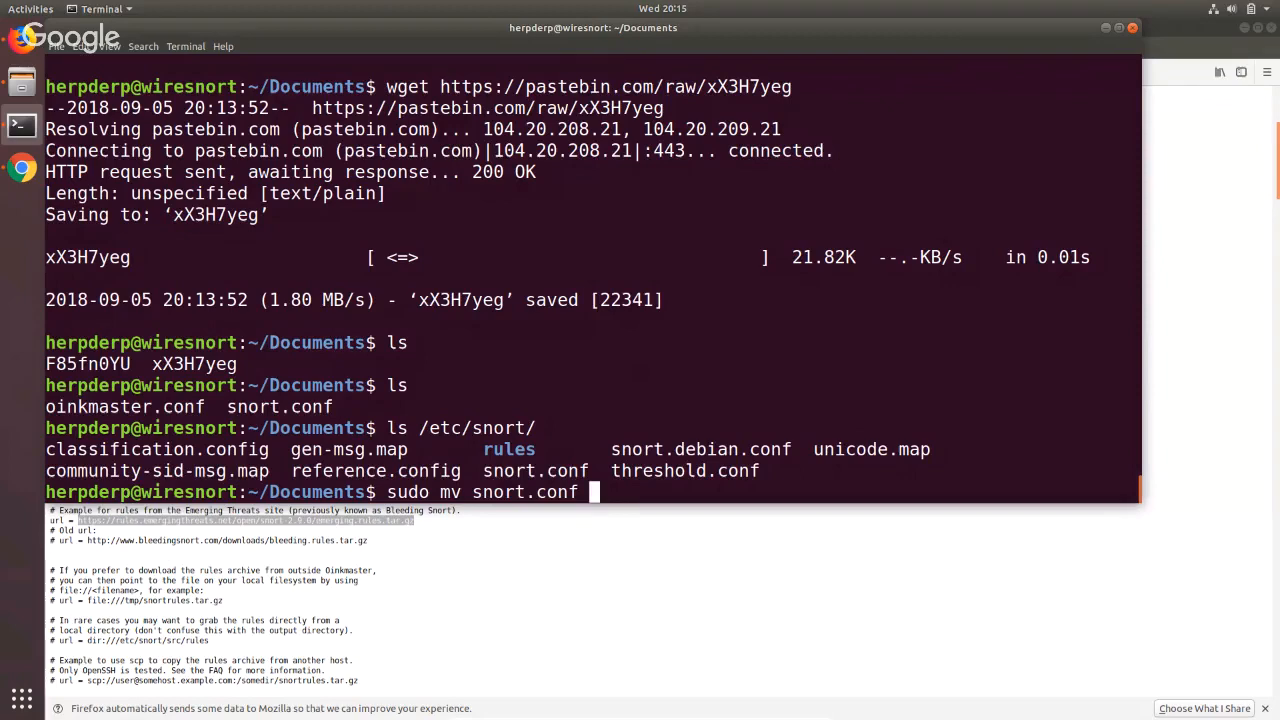
{"action": "type", "text": "/etc/snort/"}
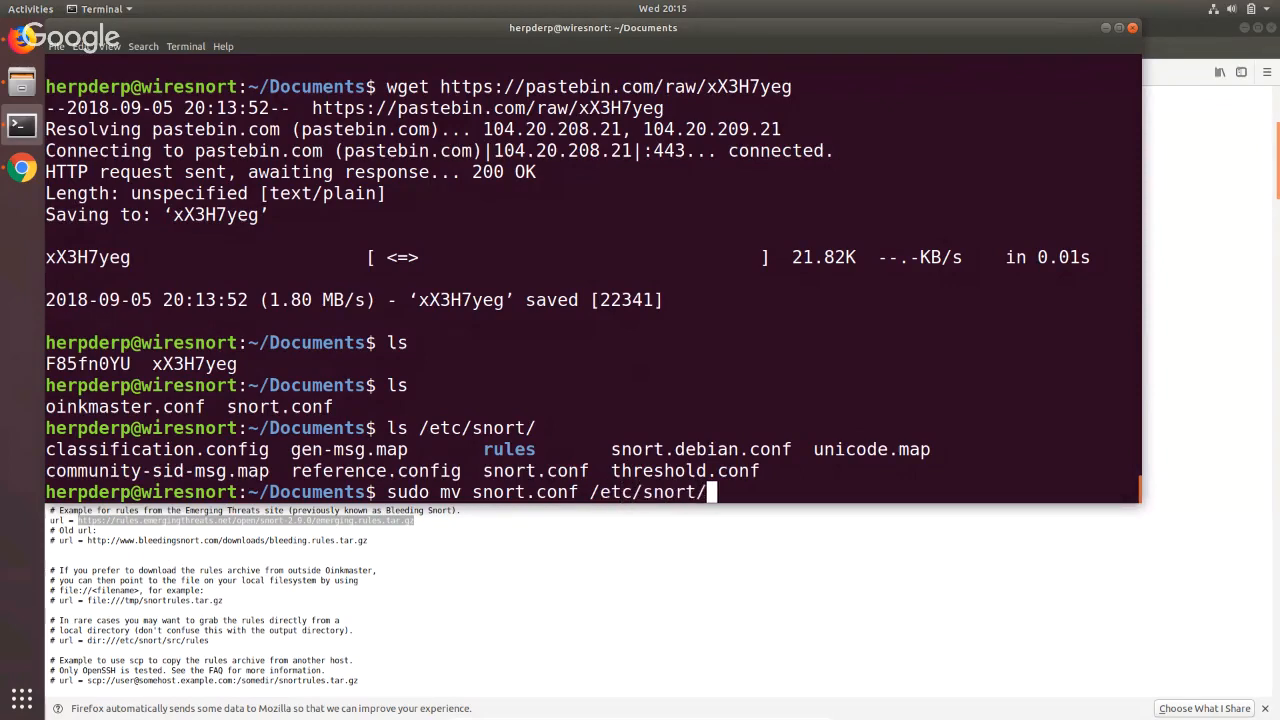
{"action": "key", "text": "Return"}
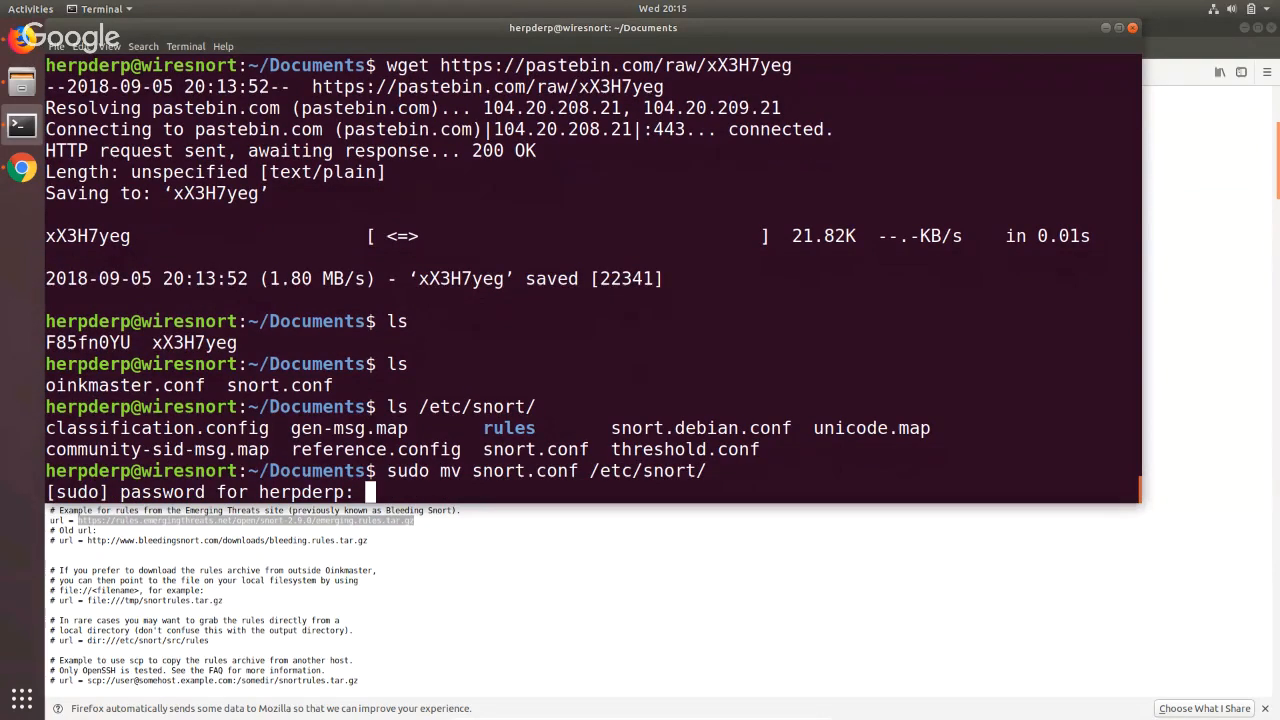
{"action": "key", "text": "Return"}
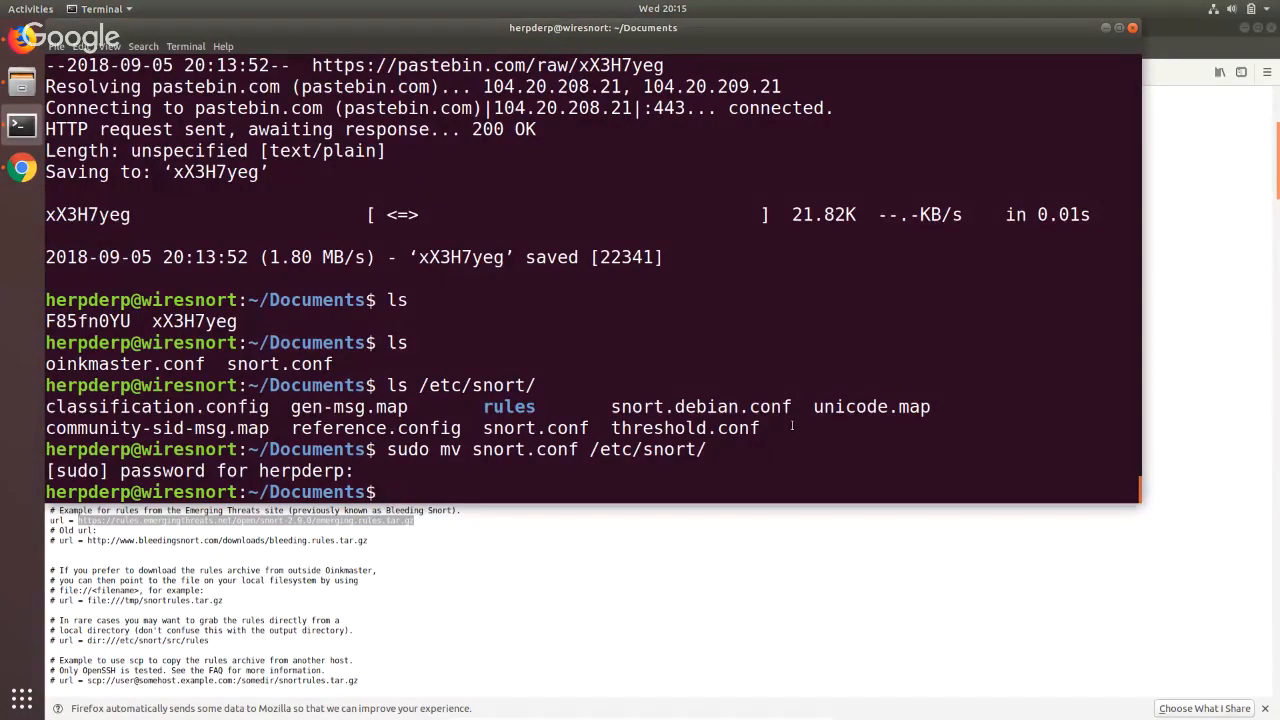
Check for an existing Oinkmaster configuration by filtering the /etc/ listing with grep oinkmaster, and highlight the listing part of the command.
{"action": "type", "text": "ls /etc/ | grep oinkmaster"}
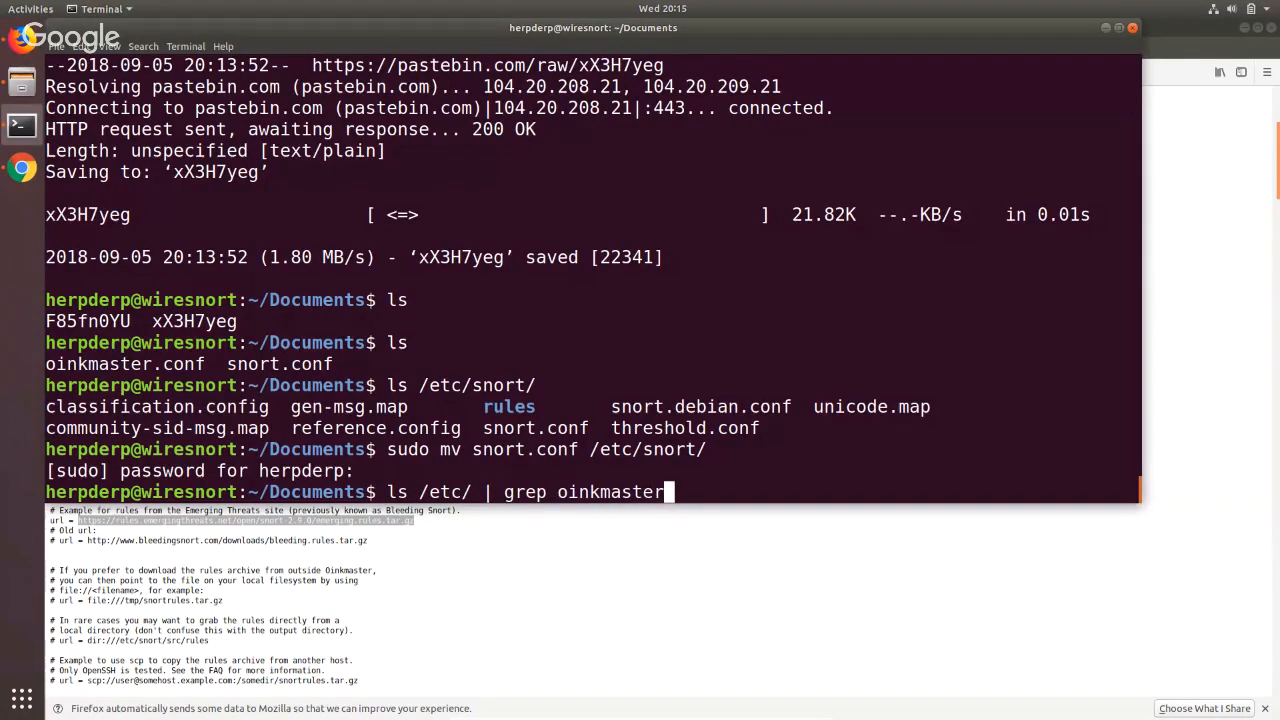
{"action": "key", "text": "Return"}
{"action": "left_click_drag", "start_coordinate": [388, 449], "coordinate": [472, 449]}
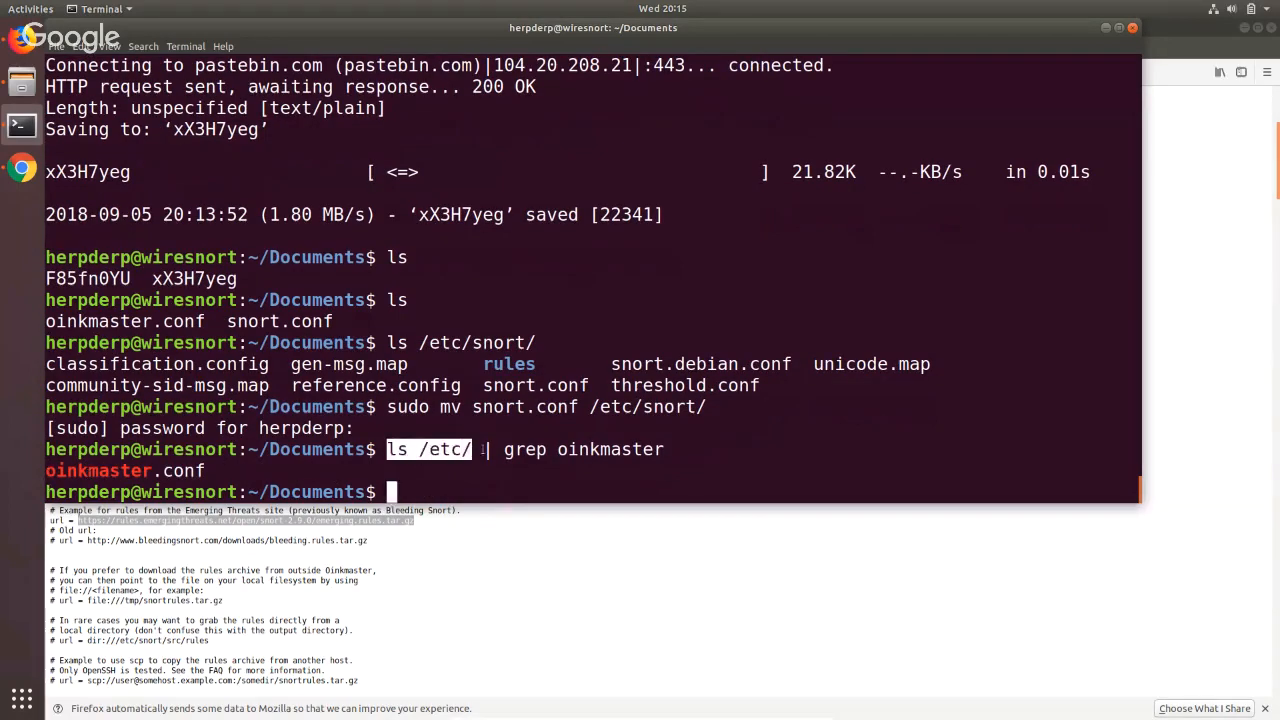
{"action": "left_click", "coordinate": [421, 477]}
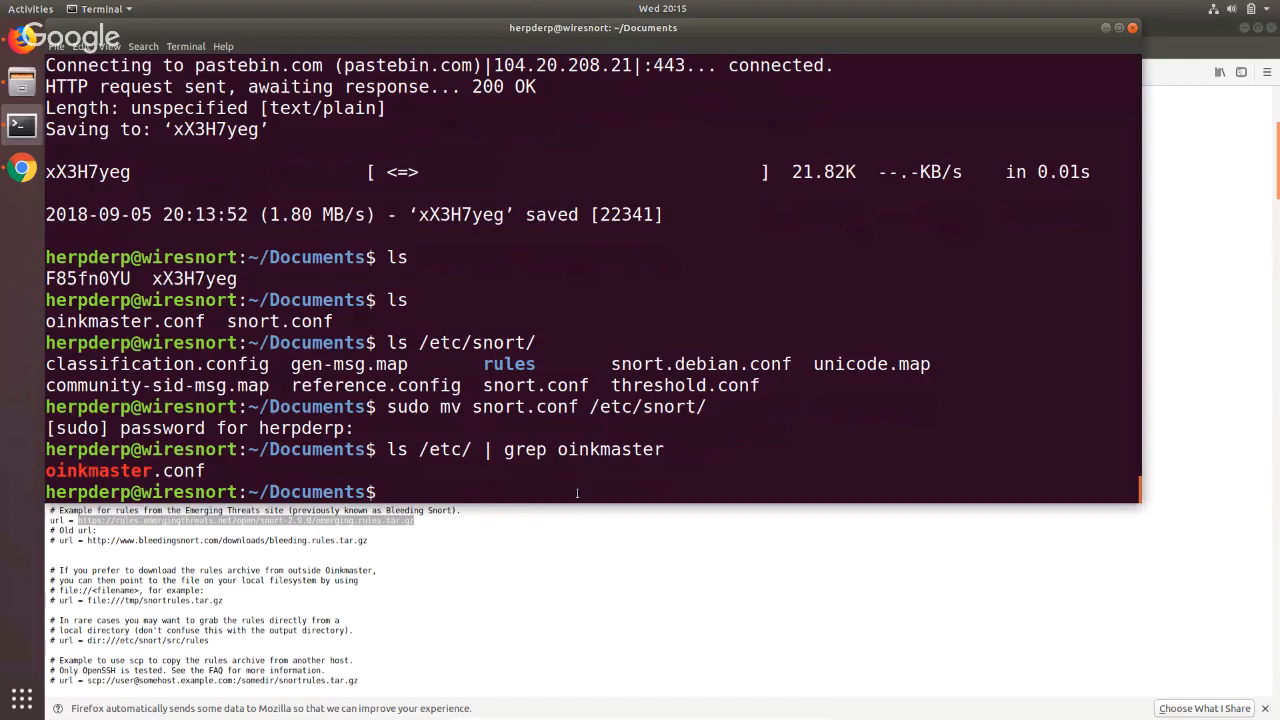
Move oinkmaster.conf from Documents into /etc/ with sudo mv.
{"action": "type", "text": "sudo mv"}
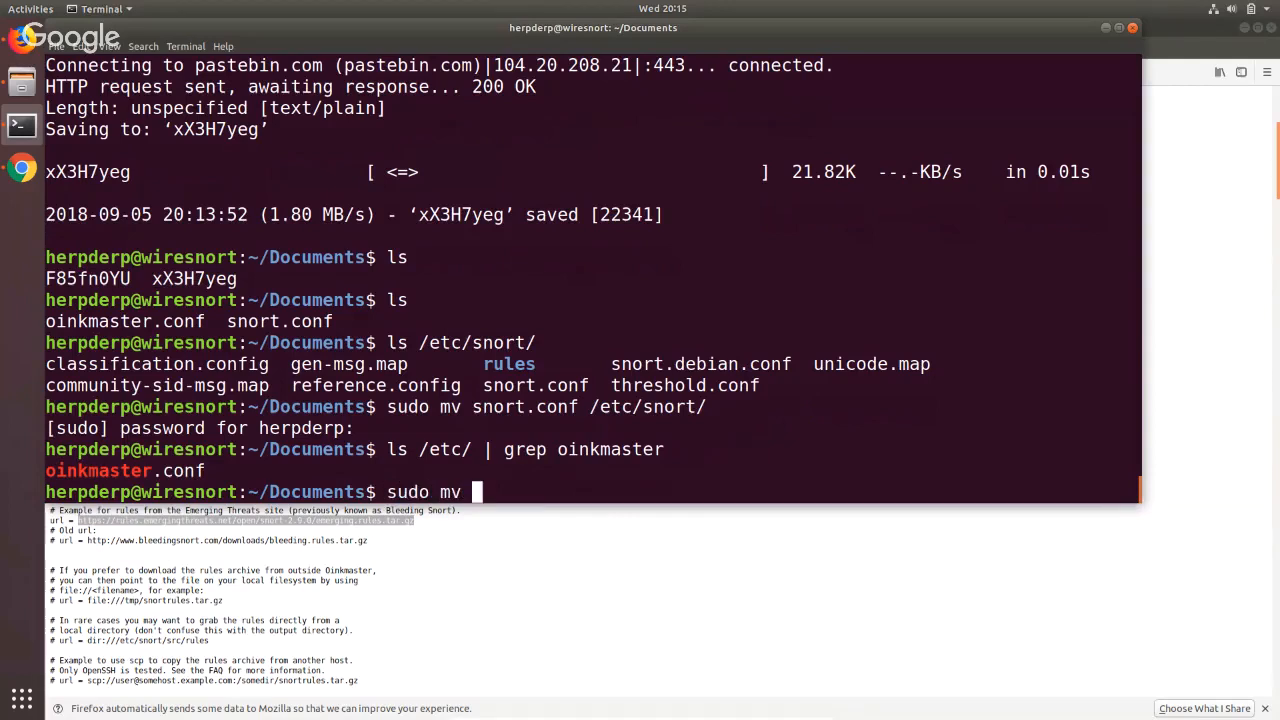
{"action": "type", "text": " oinkmaster."}
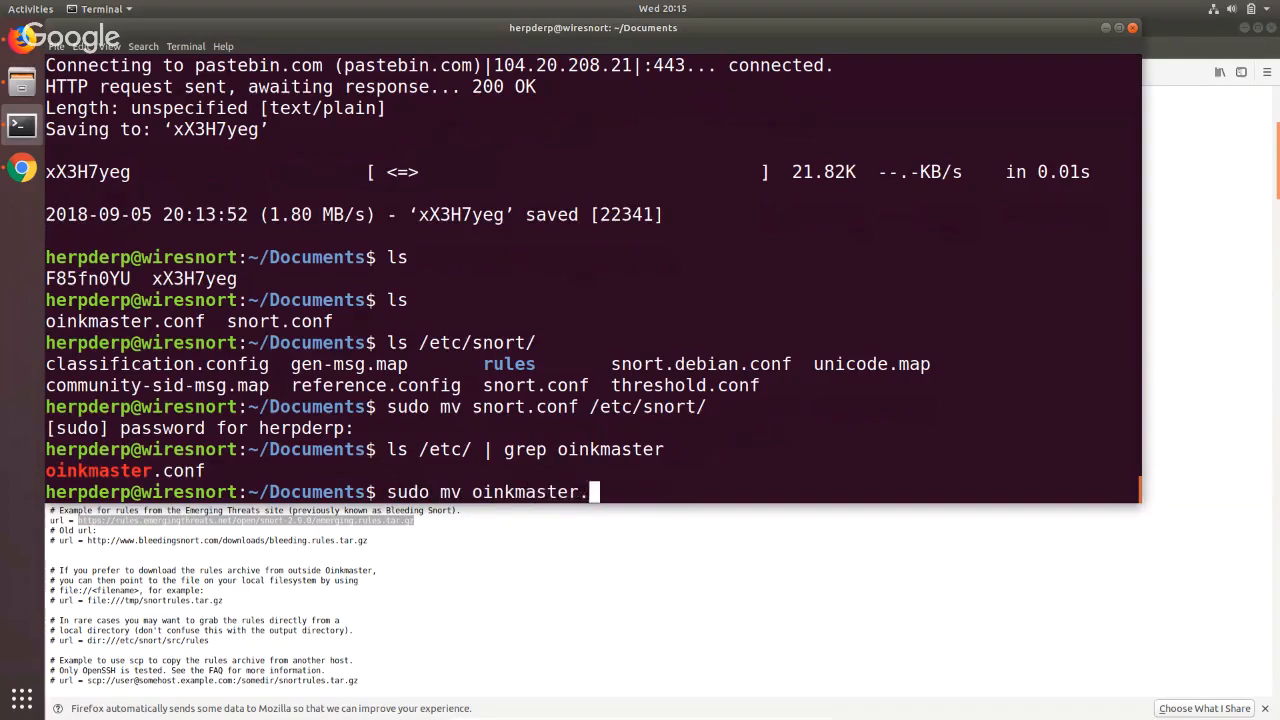
{"action": "type", "text": "conf /etc/"}
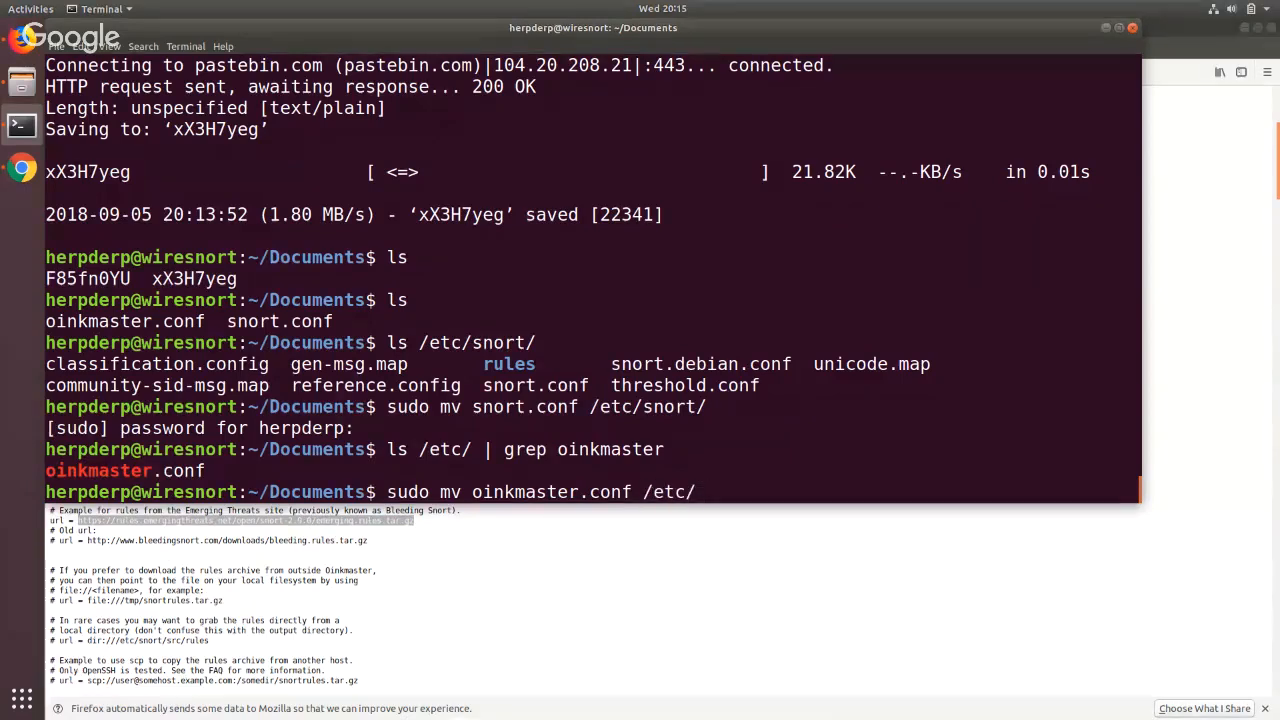
{"action": "key", "text": "Return"}
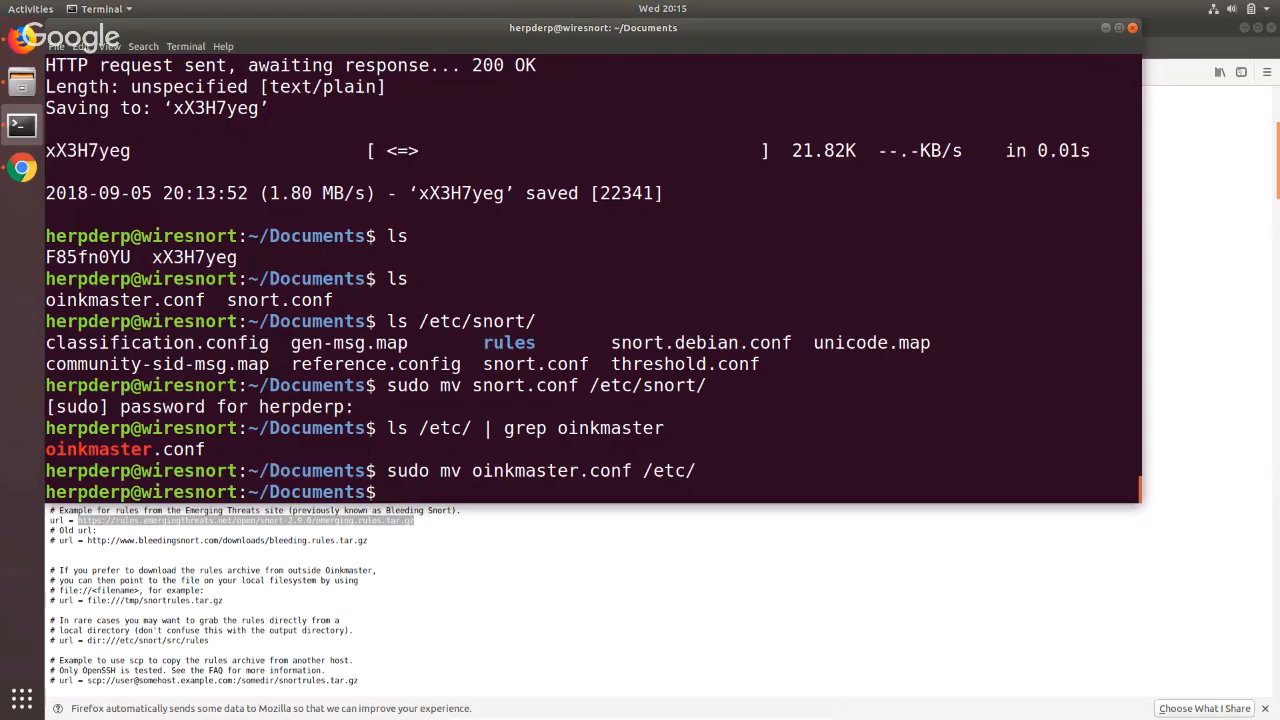
Open /etc/snort/snort.conf in gedit with sudo and place the editor window beside the terminal's command output.
{"action": "type", "text": "sudo gedit /etc/"}
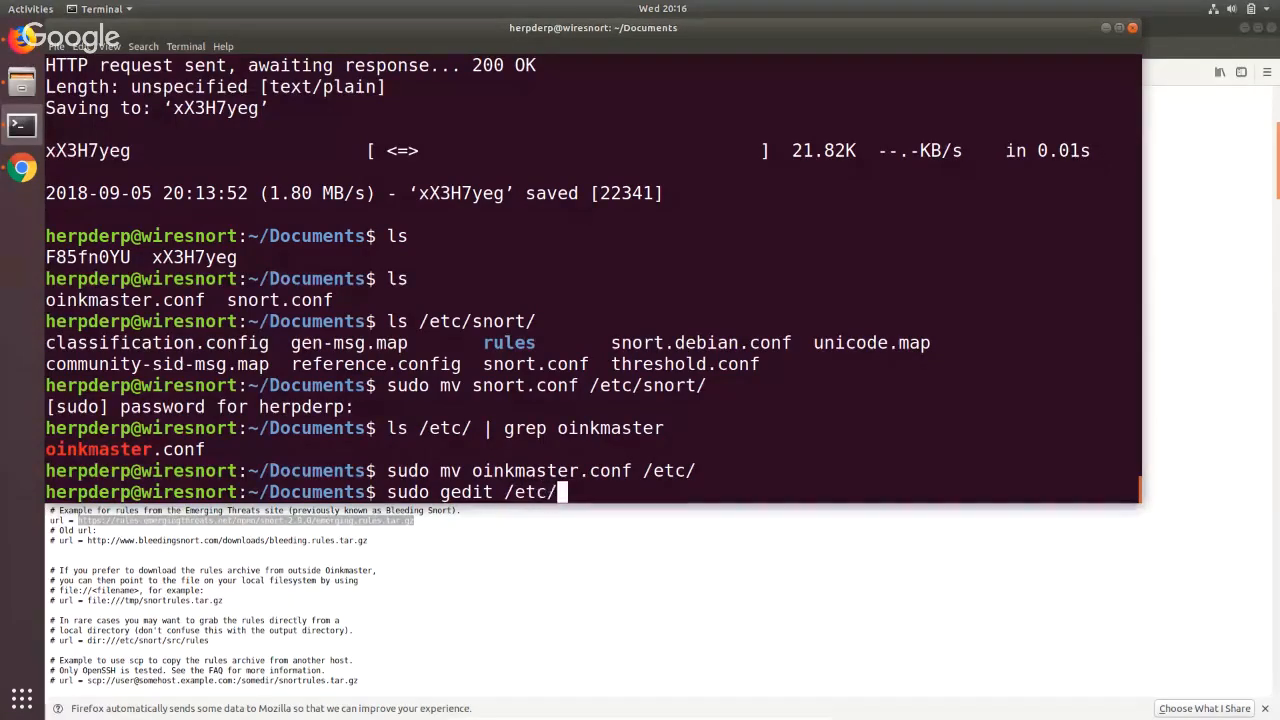
{"action": "type", "text": "snort/snor"}
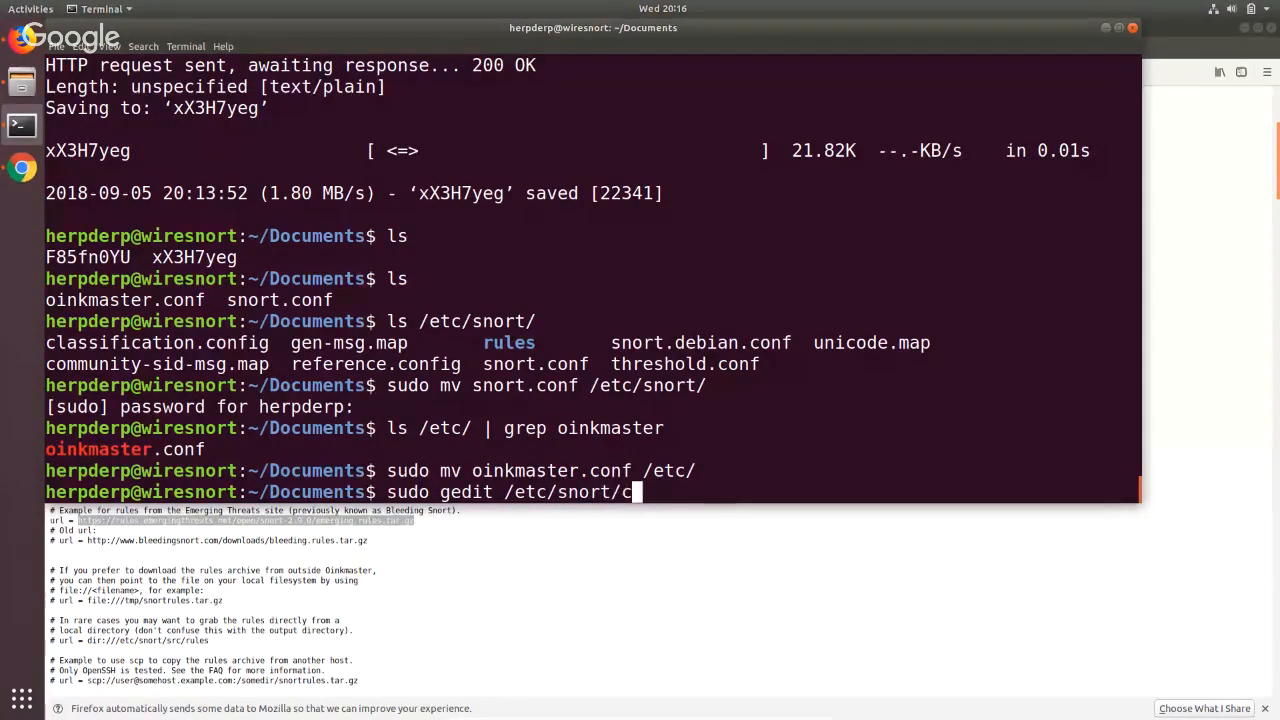
{"action": "type", "text": "t.conf"}
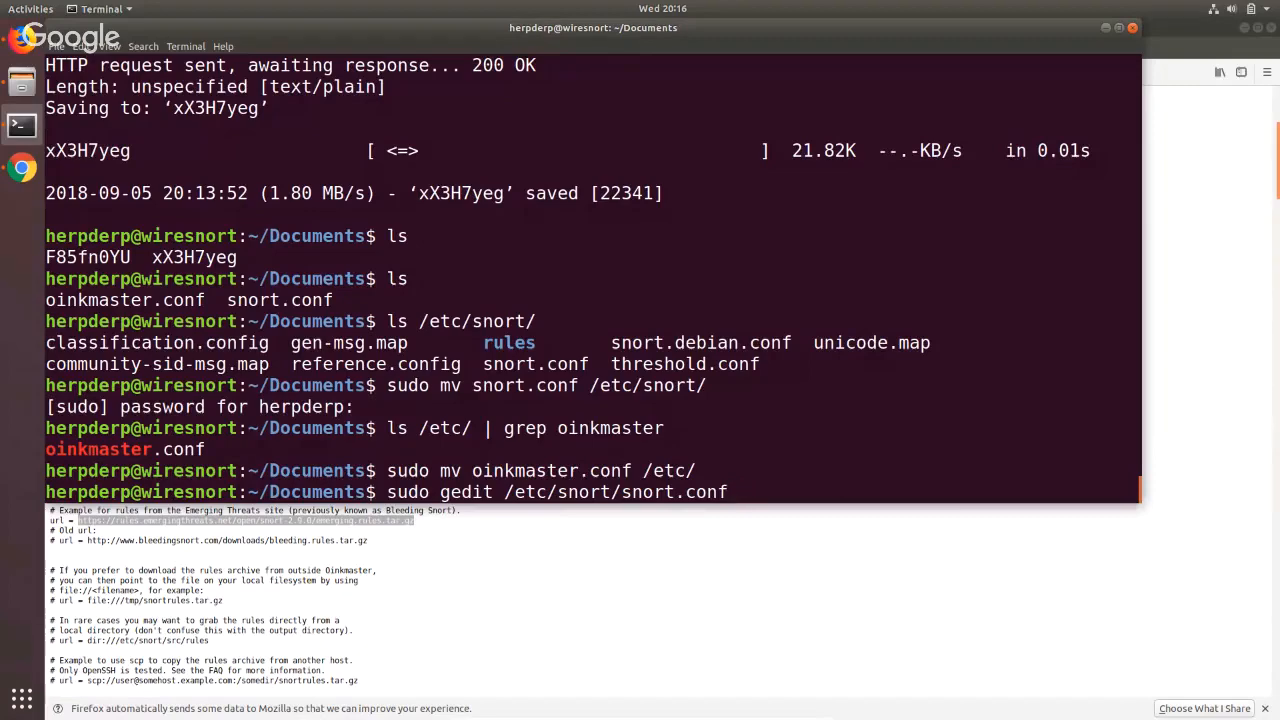
{"action": "key", "text": "Return"}
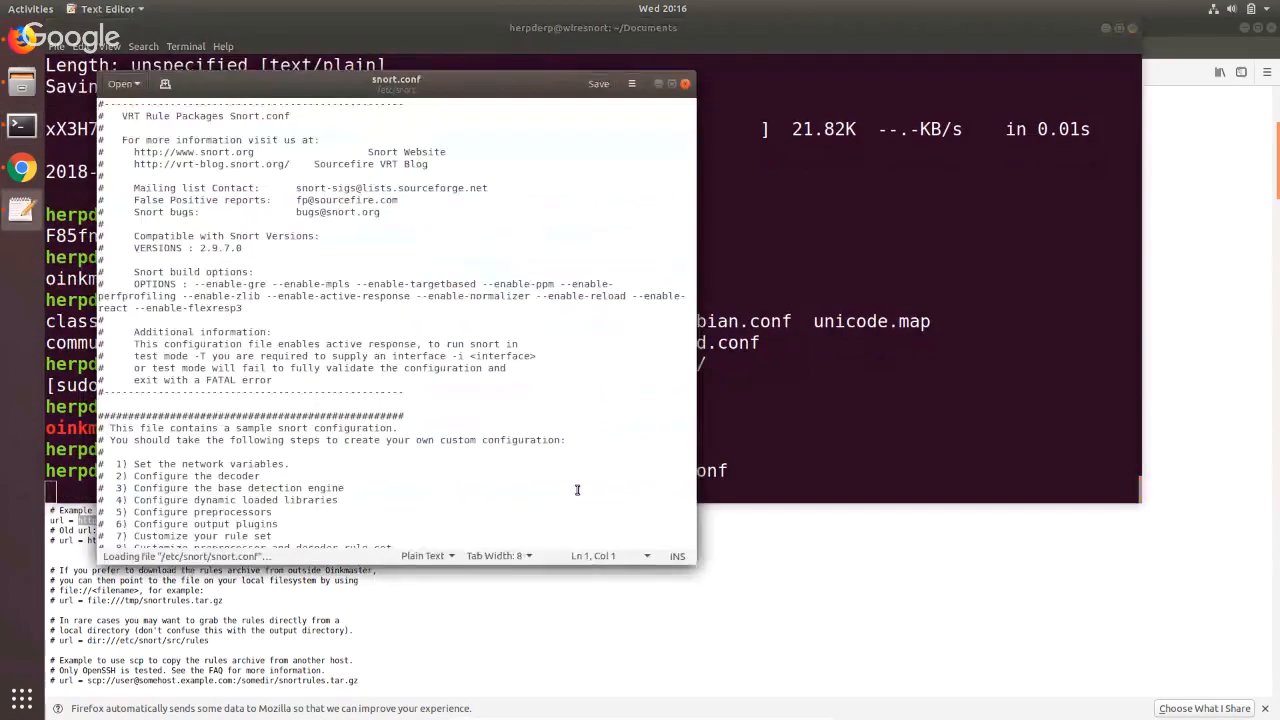
{"action": "left_click_drag", "start_coordinate": [596, 68], "coordinate": [1037, 60]}
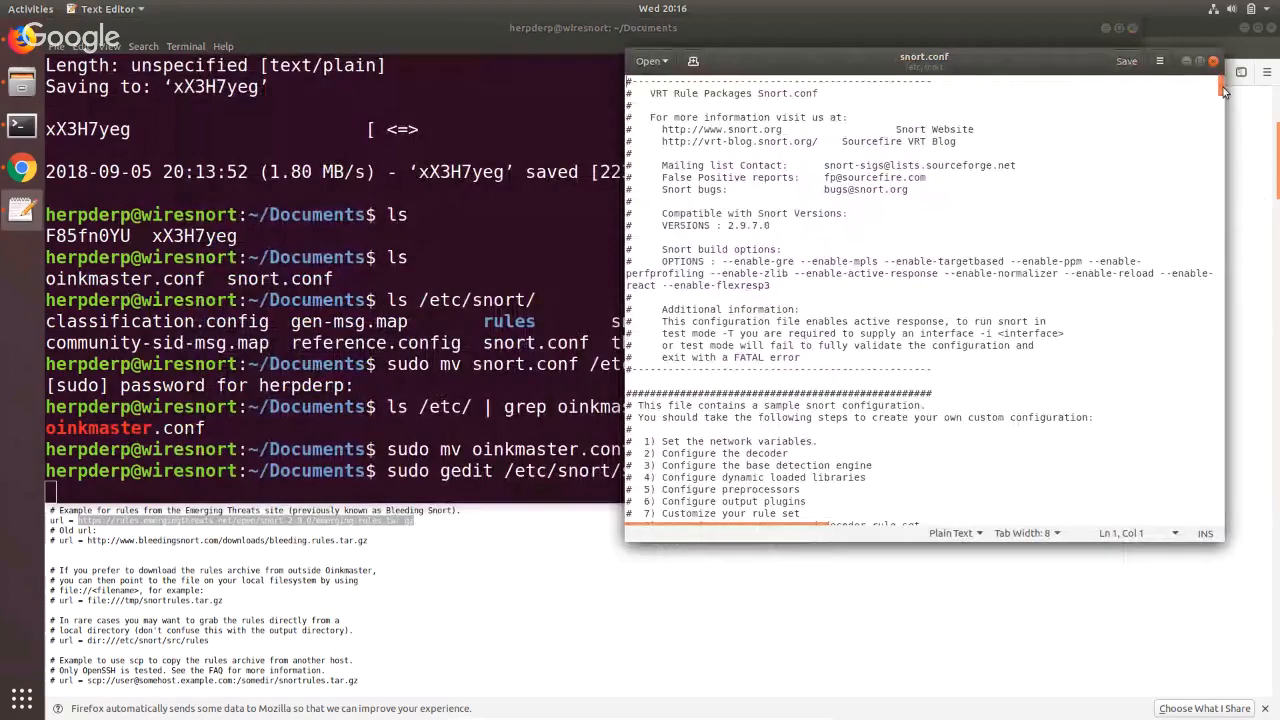
Examine the HOME_NET definition and the emerging rules include lines in snort.conf, and switch back to the terminal.
{"action": "scroll", "coordinate": [957, 263], "scroll_direction": "down", "scroll_amount": 6}
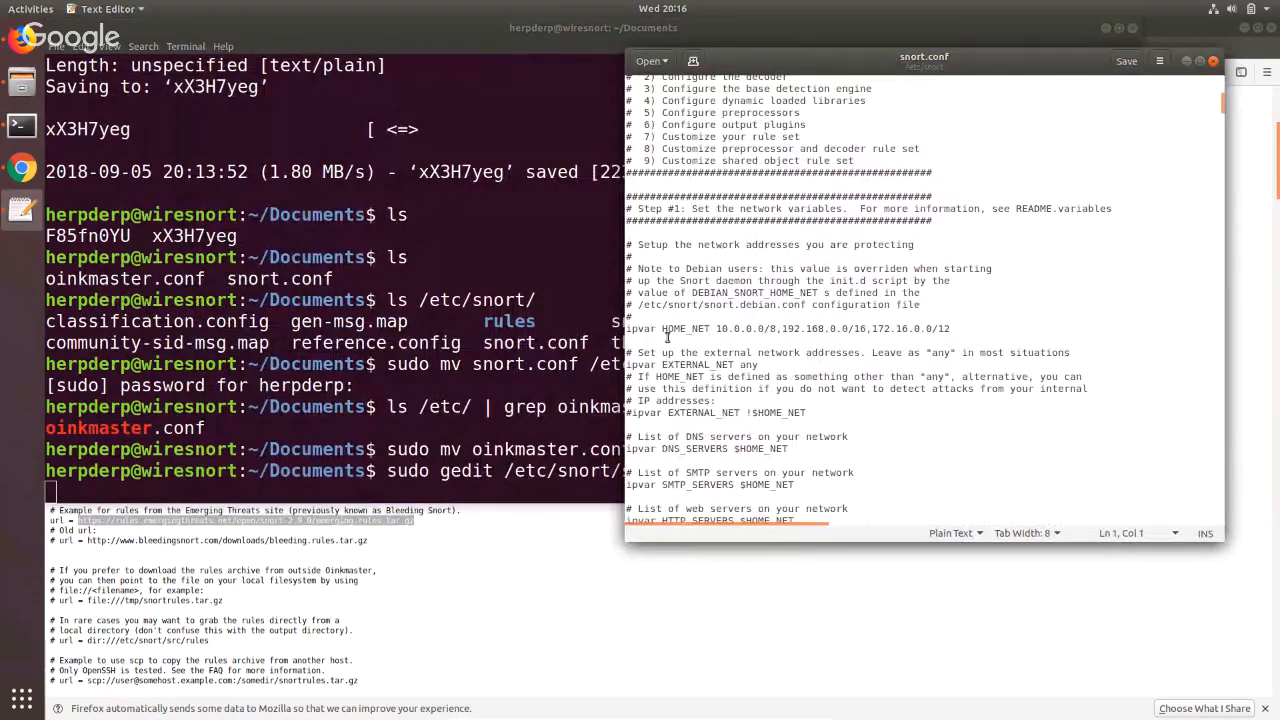
{"action": "left_click_drag", "start_coordinate": [627, 328], "coordinate": [960, 328]}
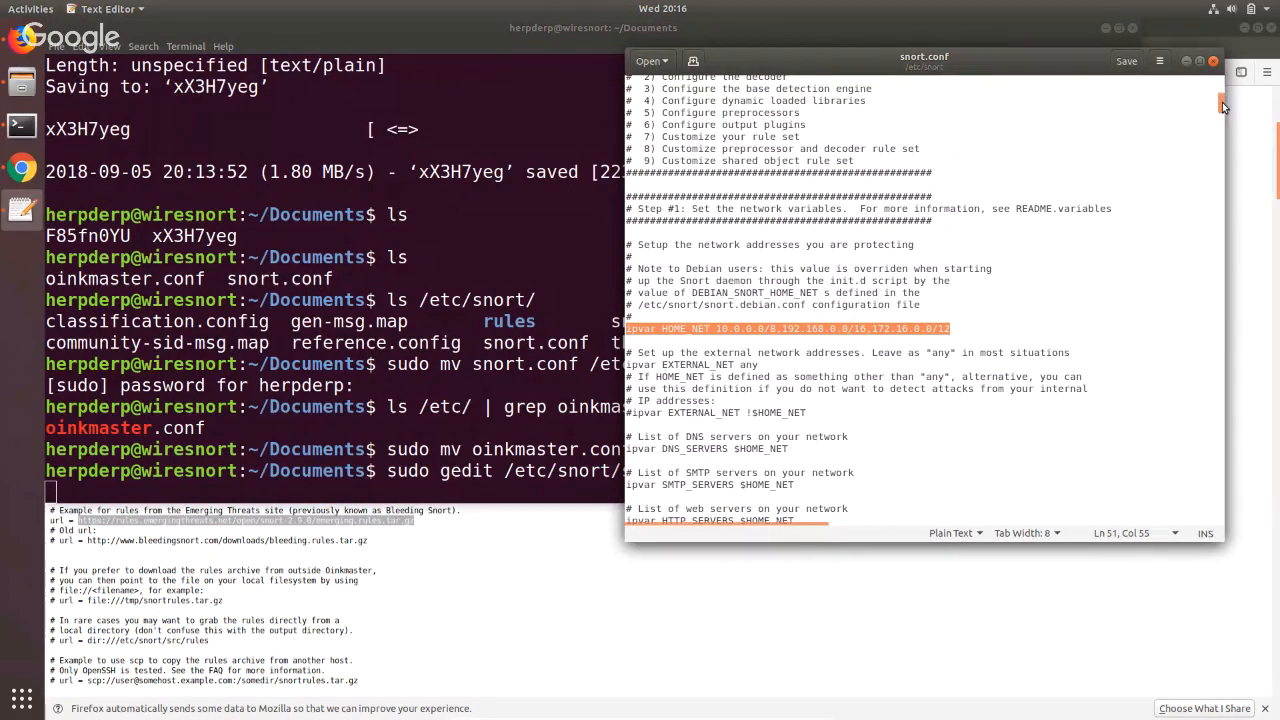
{"action": "left_click_drag", "start_coordinate": [1222, 105], "coordinate": [1222, 500]}
{"action": "scroll", "coordinate": [1122, 457], "scroll_direction": "up", "scroll_amount": 3}
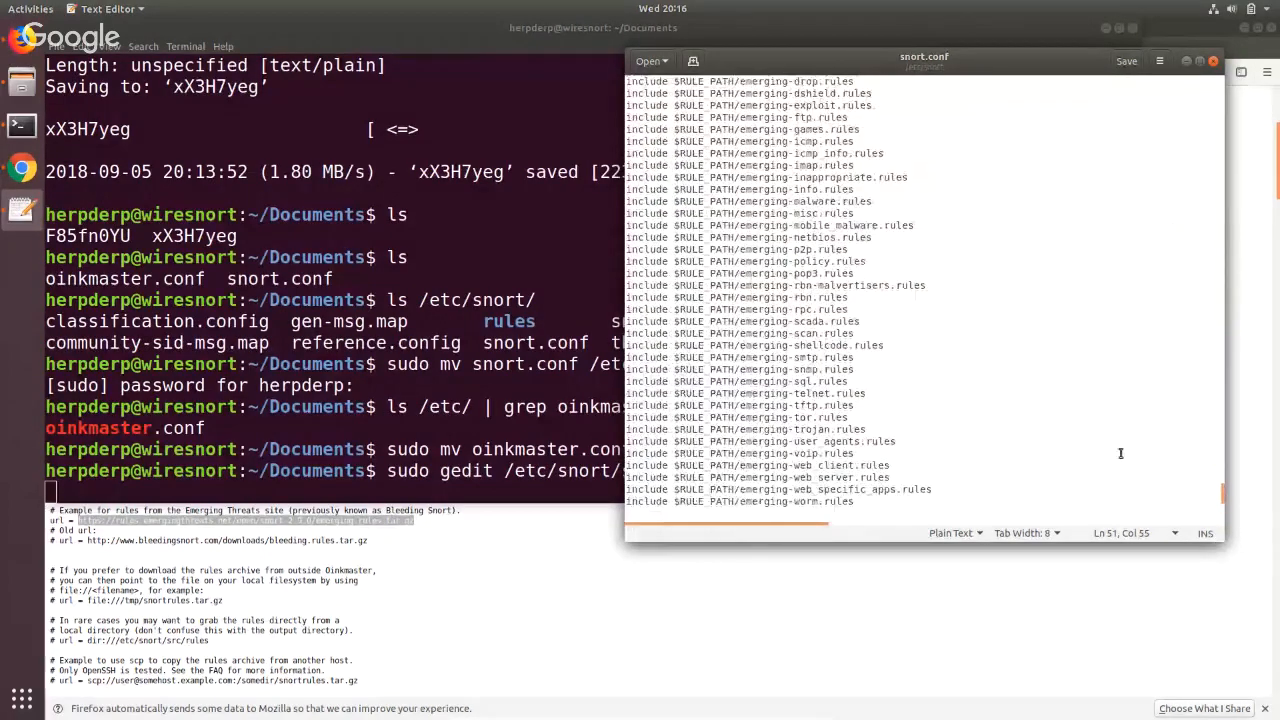
{"action": "left_click", "coordinate": [862, 500]}
{"action": "left_click_drag", "start_coordinate": [835, 495], "coordinate": [728, 417]}
{"action": "scroll", "coordinate": [727, 400], "scroll_direction": "up", "scroll_amount": 4}
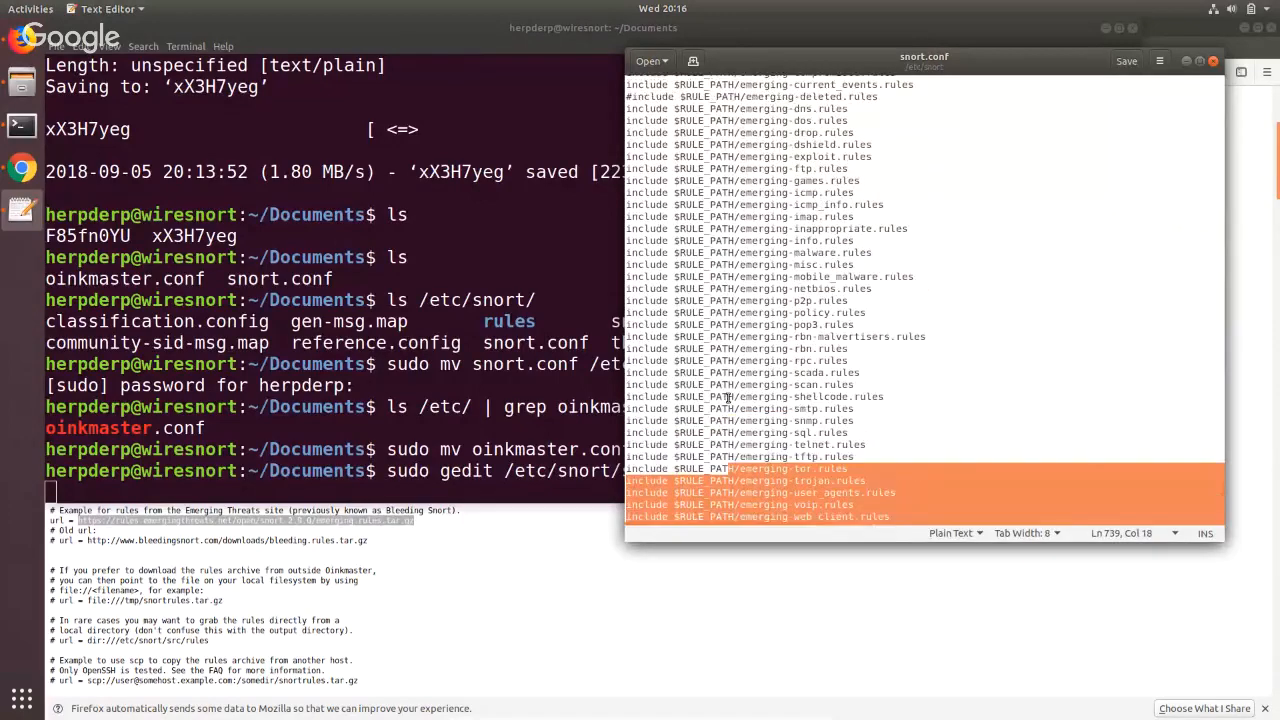
{"action": "scroll", "coordinate": [728, 398], "scroll_direction": "down", "scroll_amount": 3}
{"action": "key", "text": "alt+Tab"}
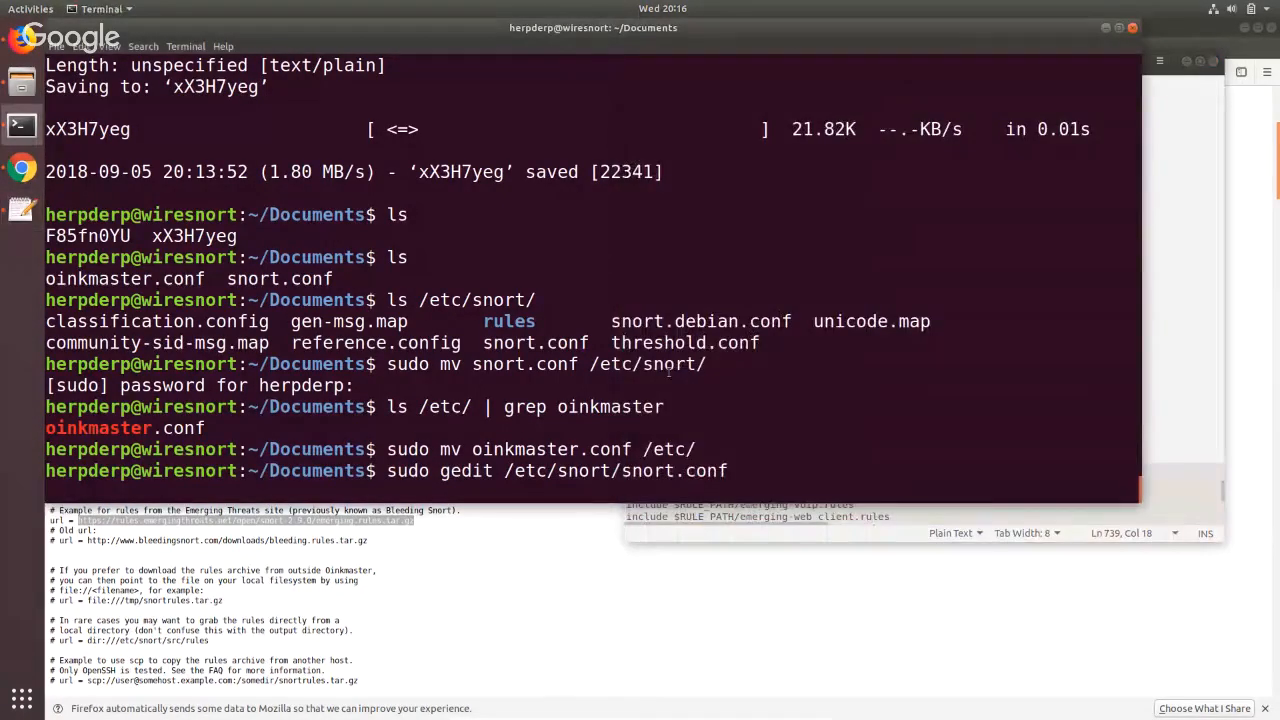
Close snort.conf and open /etc/oinkmaster.conf in gedit with sudo.
{"action": "left_click", "coordinate": [1198, 406]}
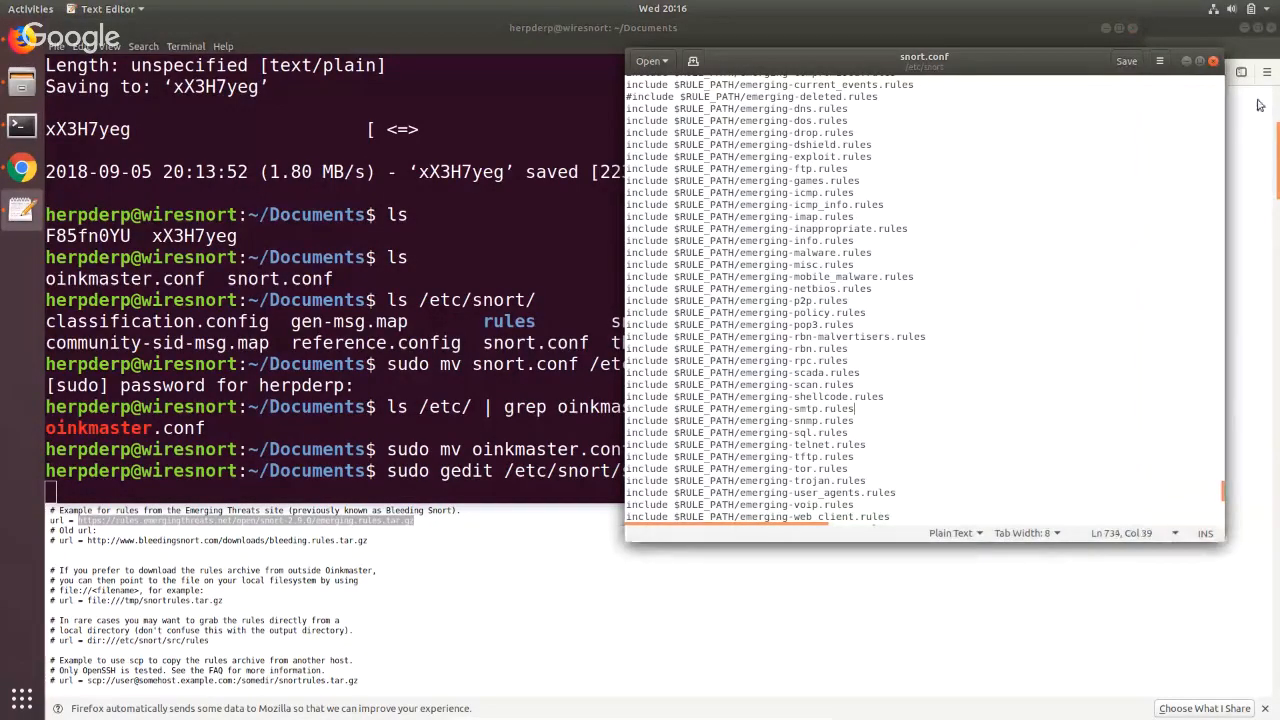
{"action": "left_click", "coordinate": [1213, 61]}
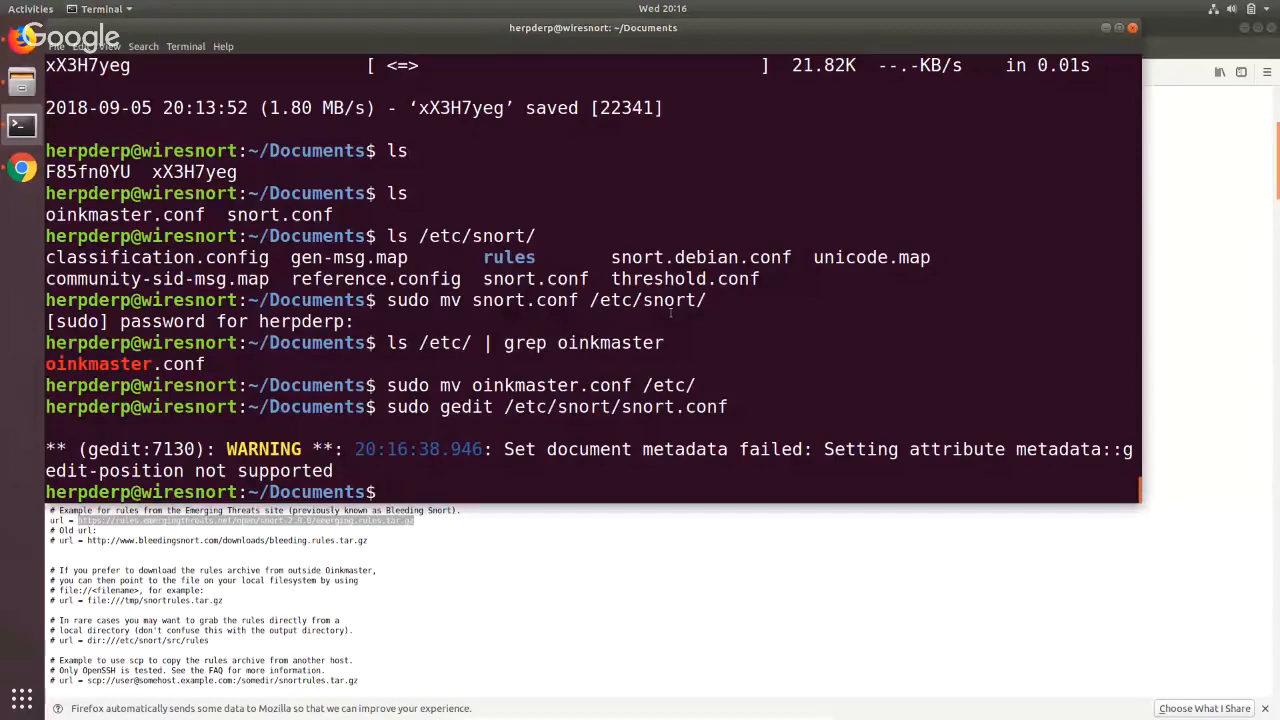
{"action": "type", "text": "sudo gedi"}
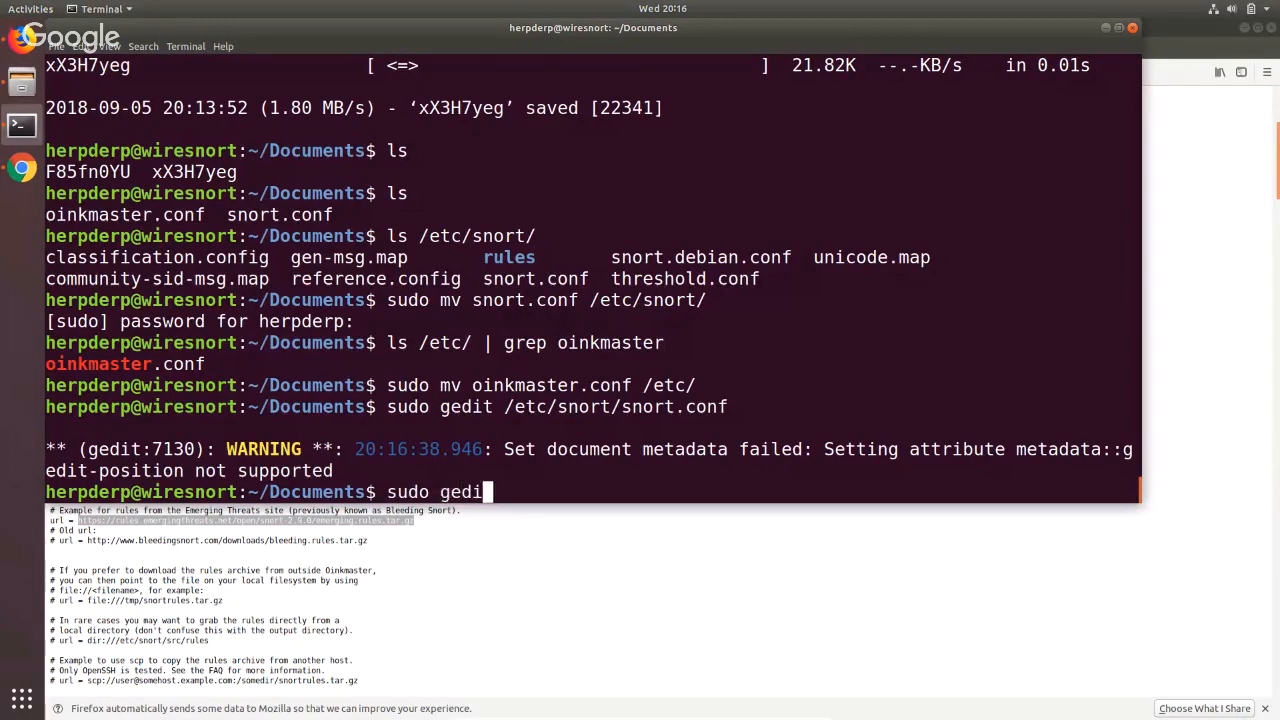
{"action": "type", "text": "t /etc/oin"}
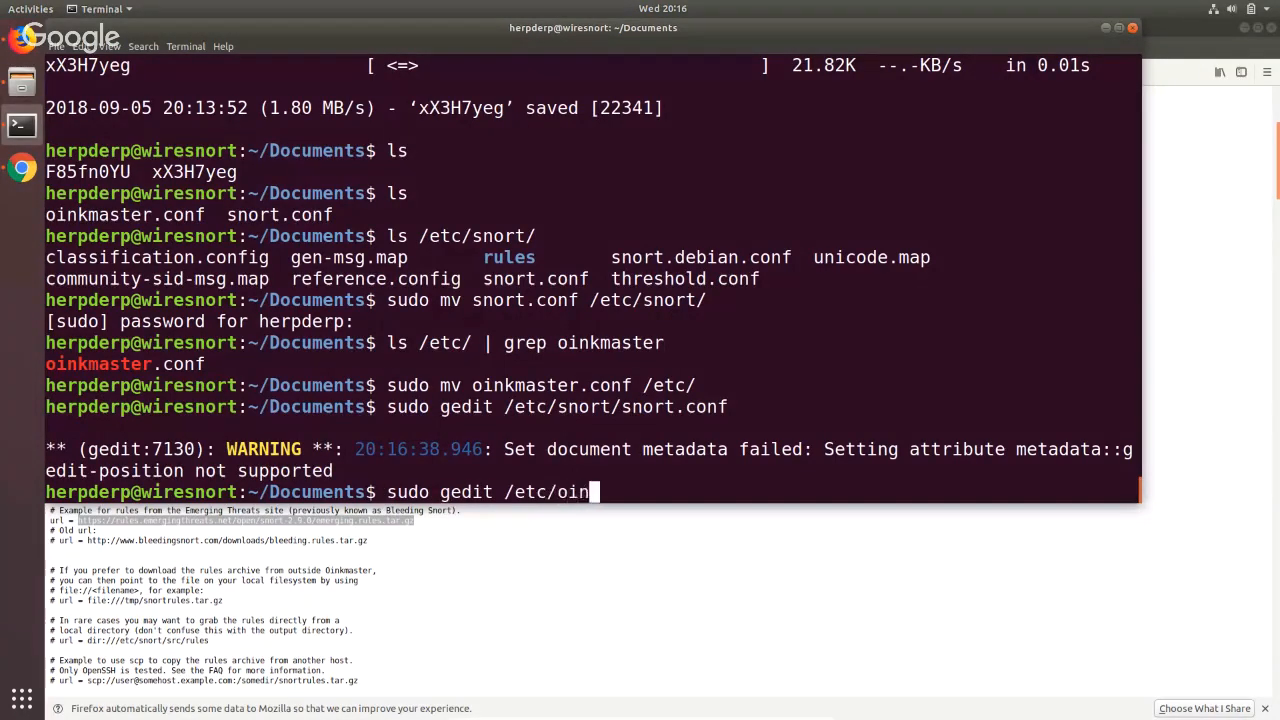
{"action": "type", "text": "kmaster.conf"}
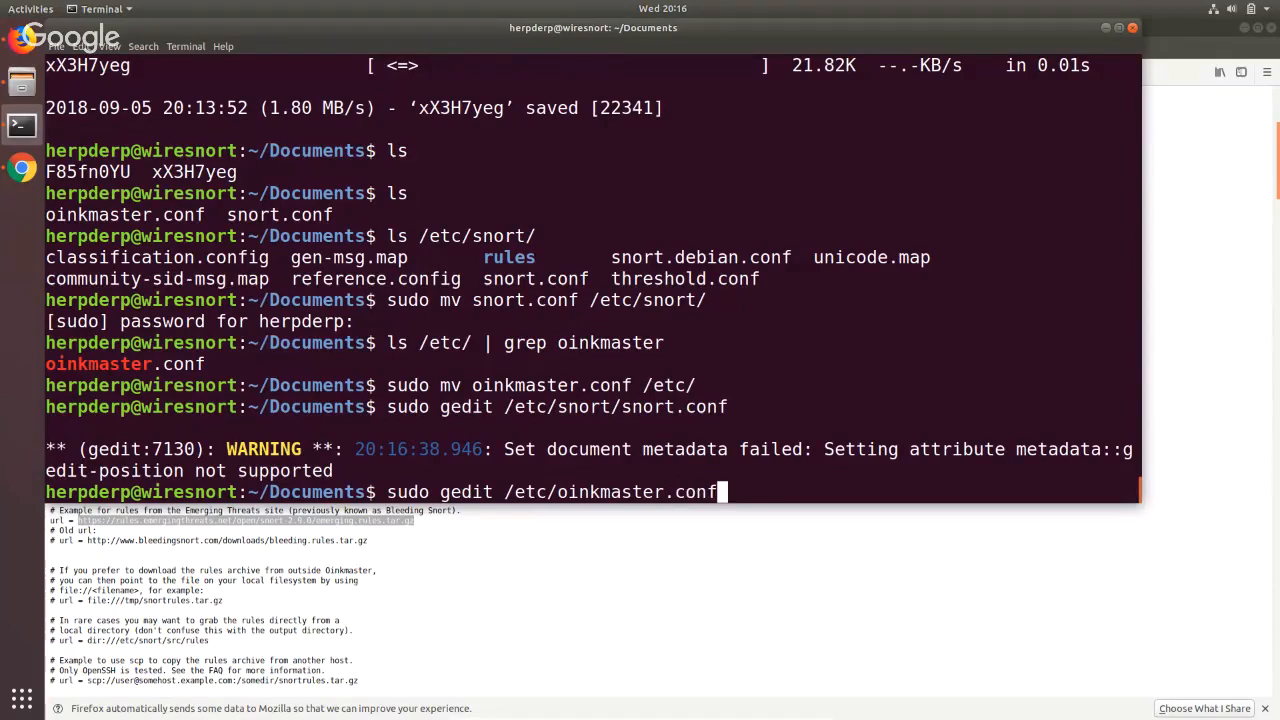
{"action": "key", "text": "Return"}
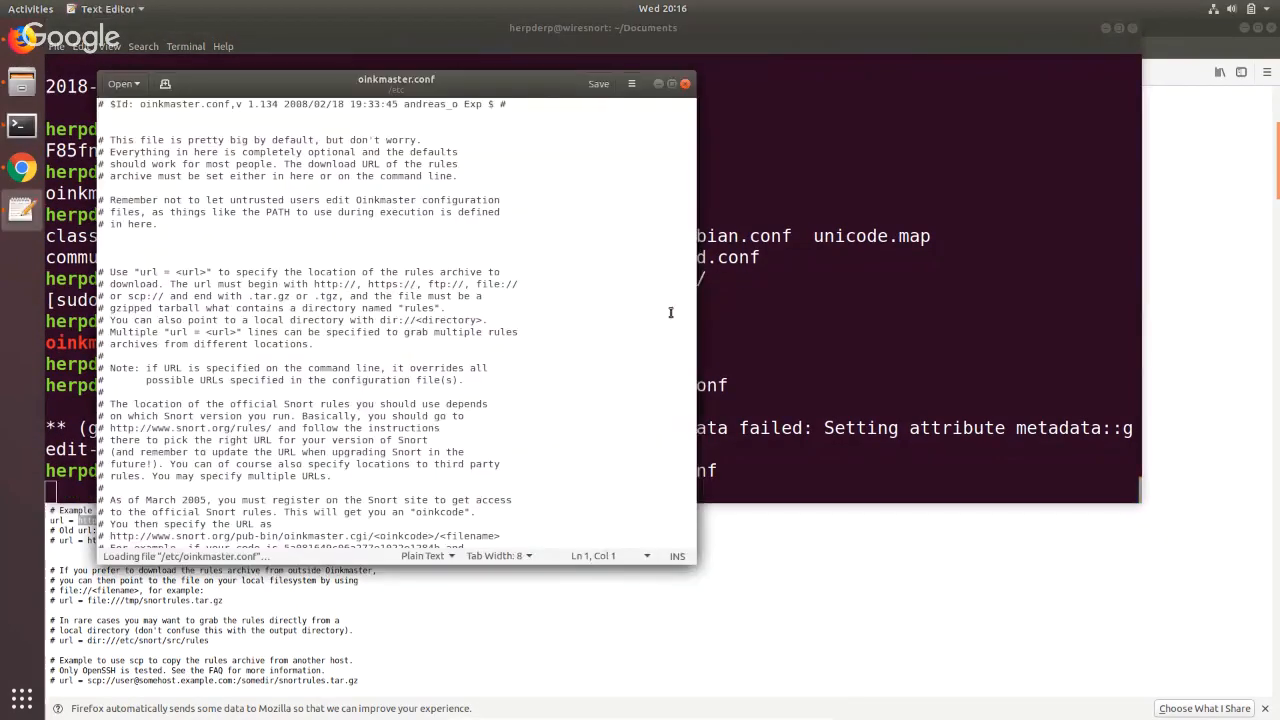
Find and highlight the active Emerging Threats rules url line in oinkmaster.conf, and close the file.
{"action": "scroll", "coordinate": [557, 297], "scroll_direction": "down", "scroll_amount": 9}
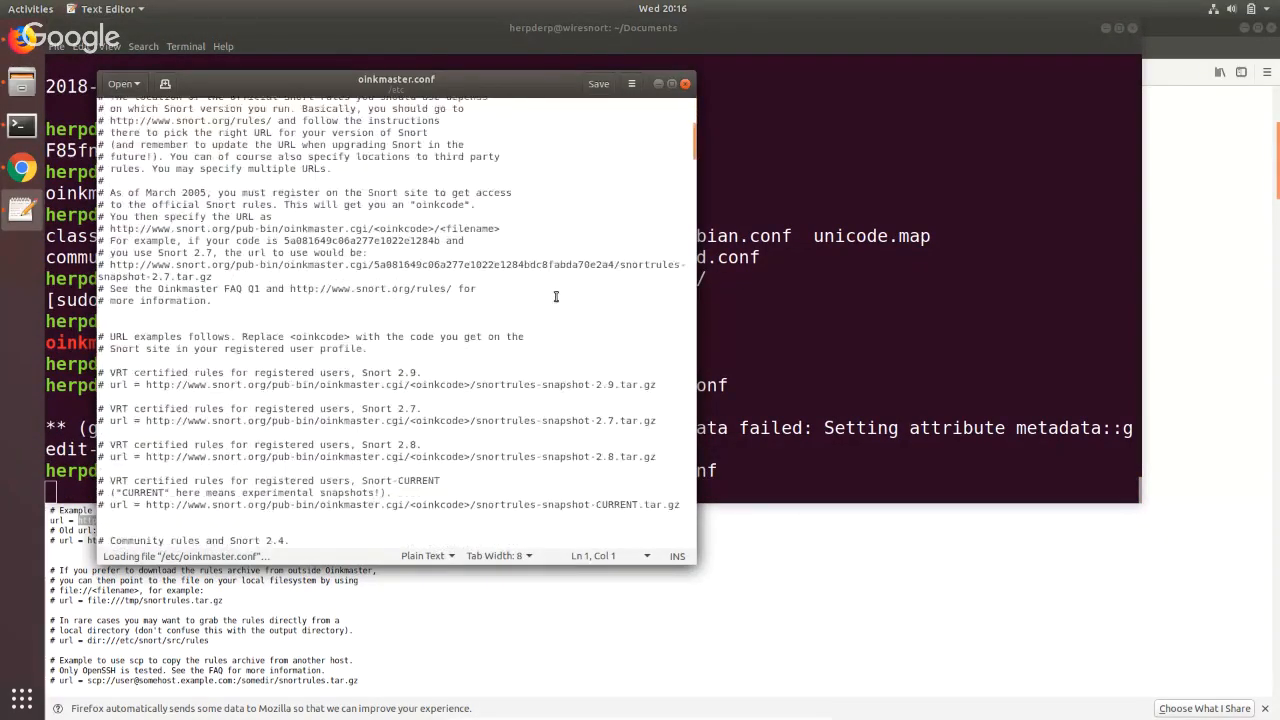
{"action": "scroll", "coordinate": [141, 450], "scroll_direction": "down", "scroll_amount": 1}
{"action": "scroll", "coordinate": [141, 450], "scroll_direction": "down", "scroll_amount": 1}
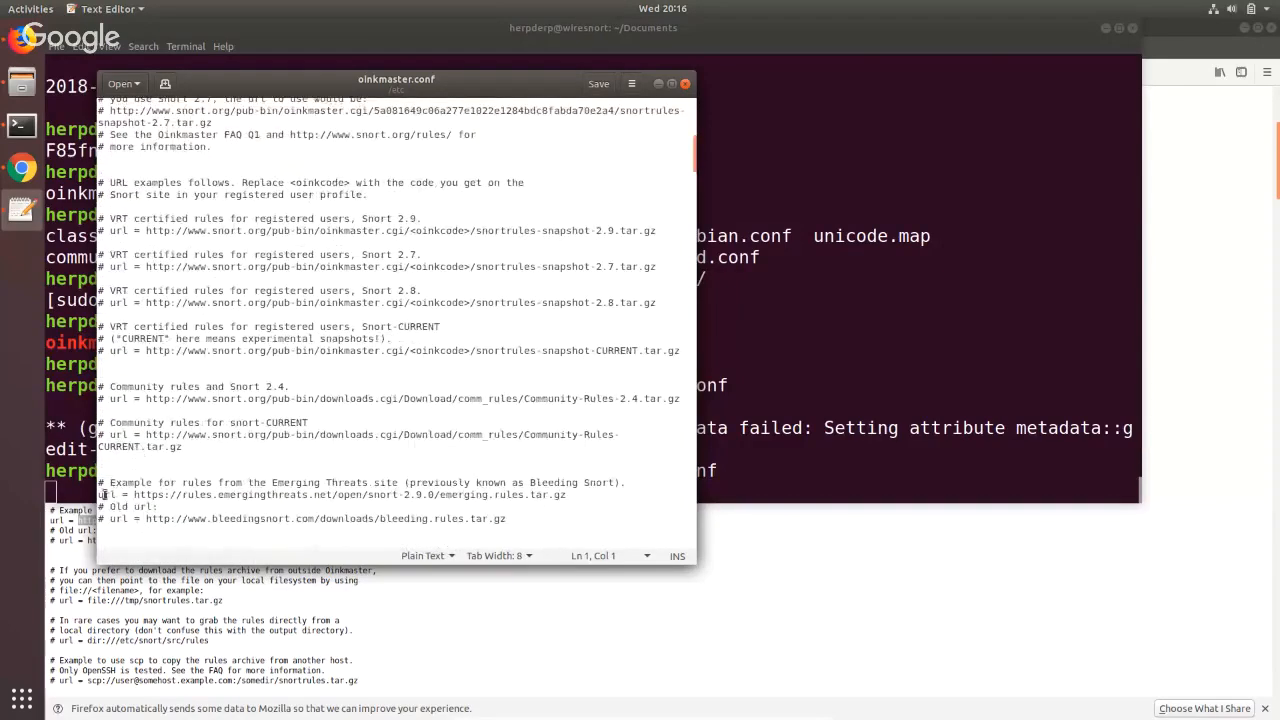
{"action": "mouse_move", "coordinate": [105, 494]}
{"action": "left_mouse_down"}
{"action": "mouse_move", "coordinate": [560, 494]}
{"action": "mouse_move", "coordinate": [98, 490]}
{"action": "left_mouse_up"}
{"action": "left_click", "coordinate": [587, 497]}
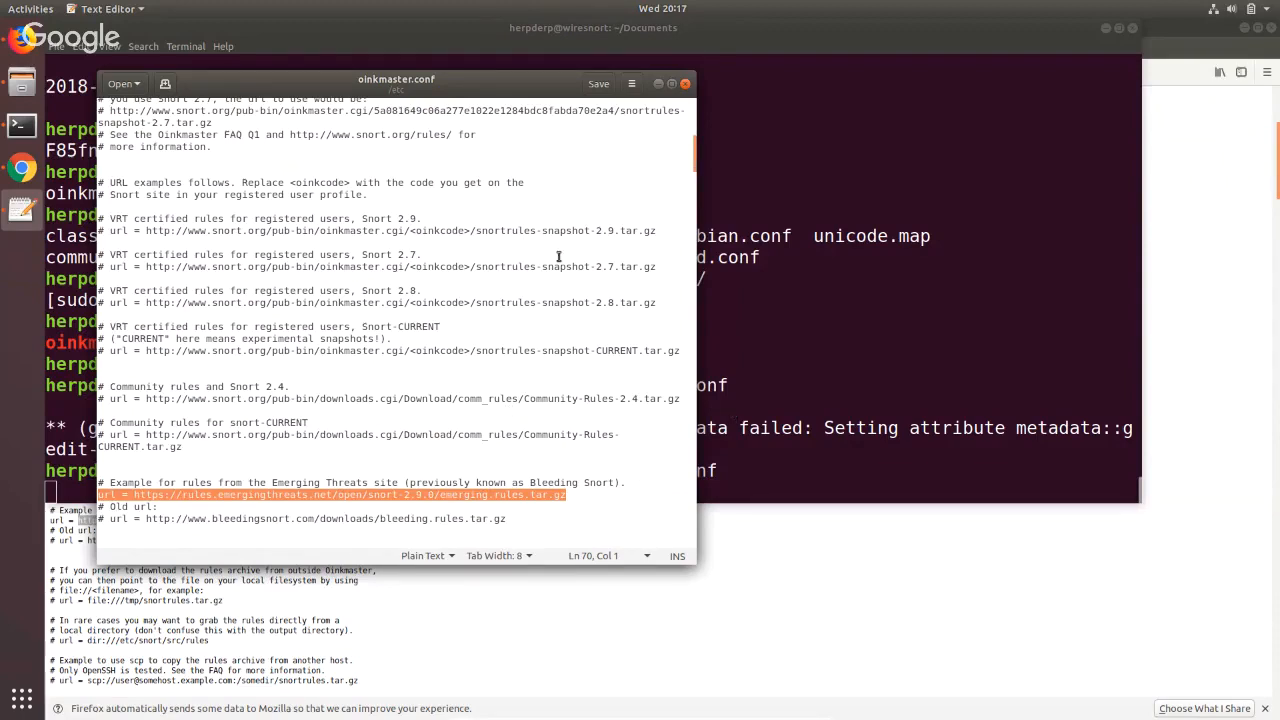
{"action": "left_click", "coordinate": [684, 83]}
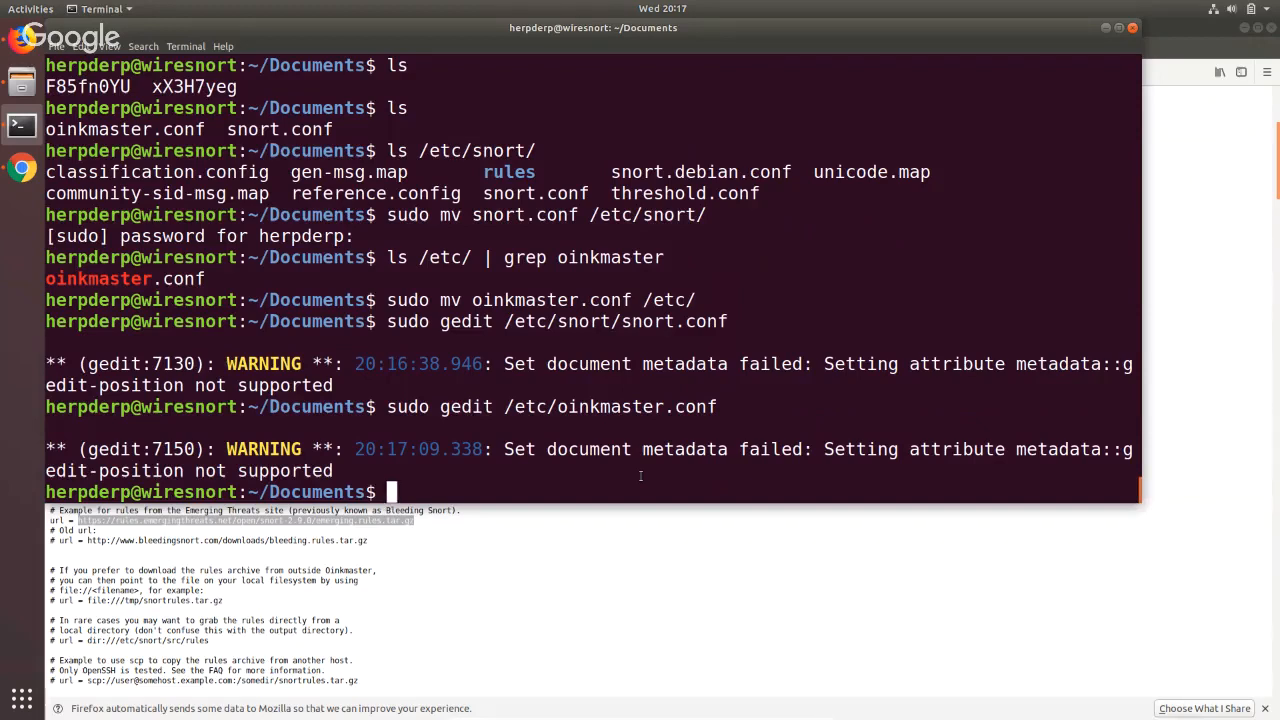
Show the Oinkmaster help with oinkmaster -h and highlight the -o option and <outdir> argument in the usage line.
{"action": "type", "text": "oinkmaster -h"}
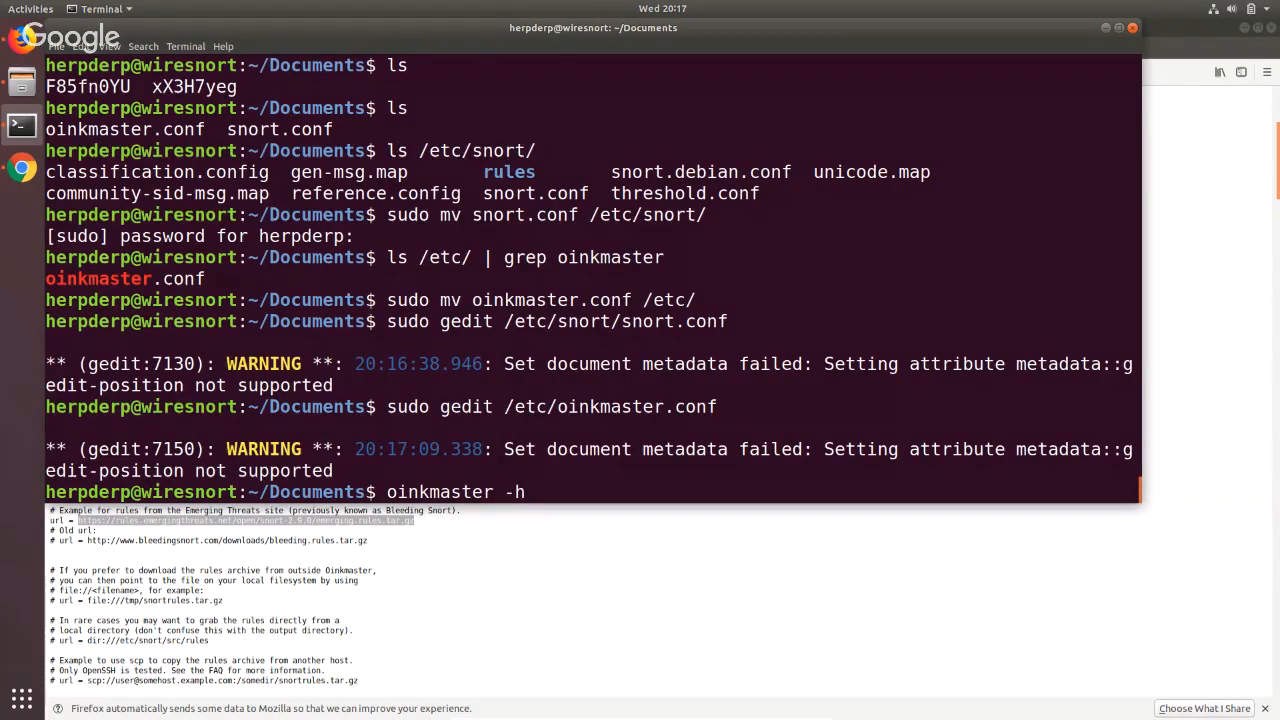
{"action": "key", "text": "Return"}
{"action": "scroll", "coordinate": [592, 412], "scroll_direction": "up", "scroll_amount": 3}
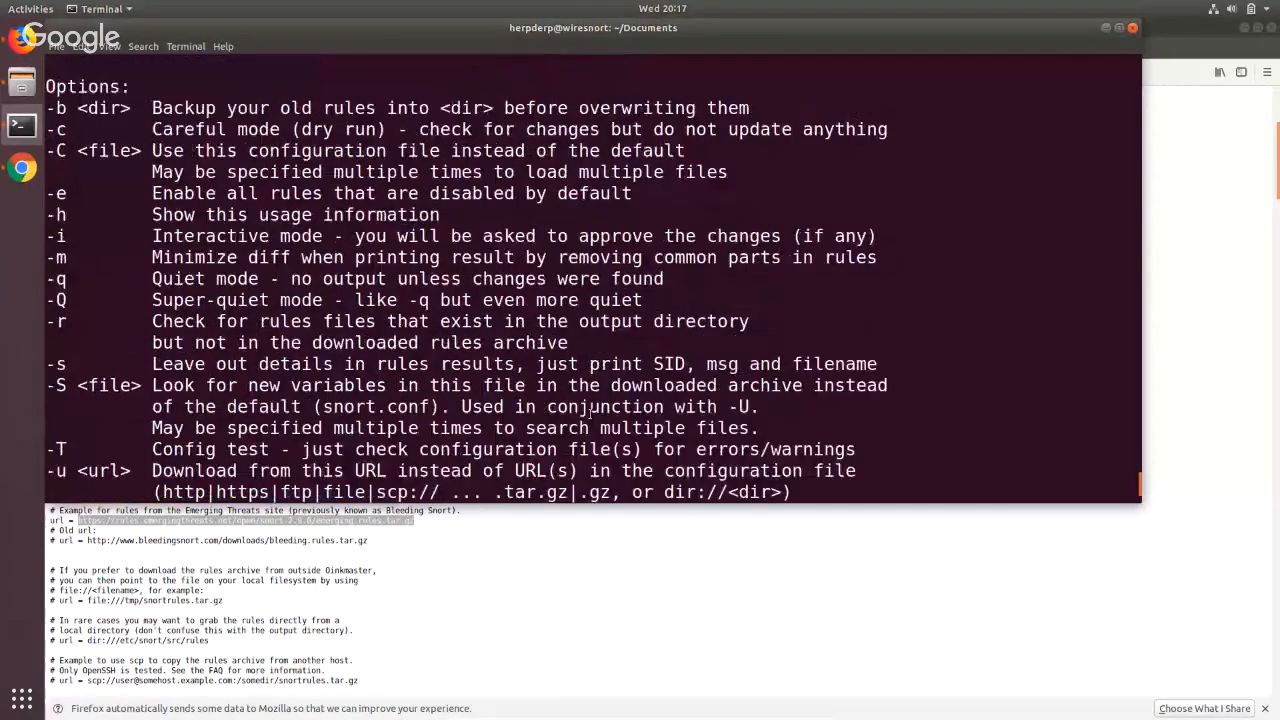
{"action": "scroll", "coordinate": [589, 412], "scroll_direction": "up", "scroll_amount": 3}
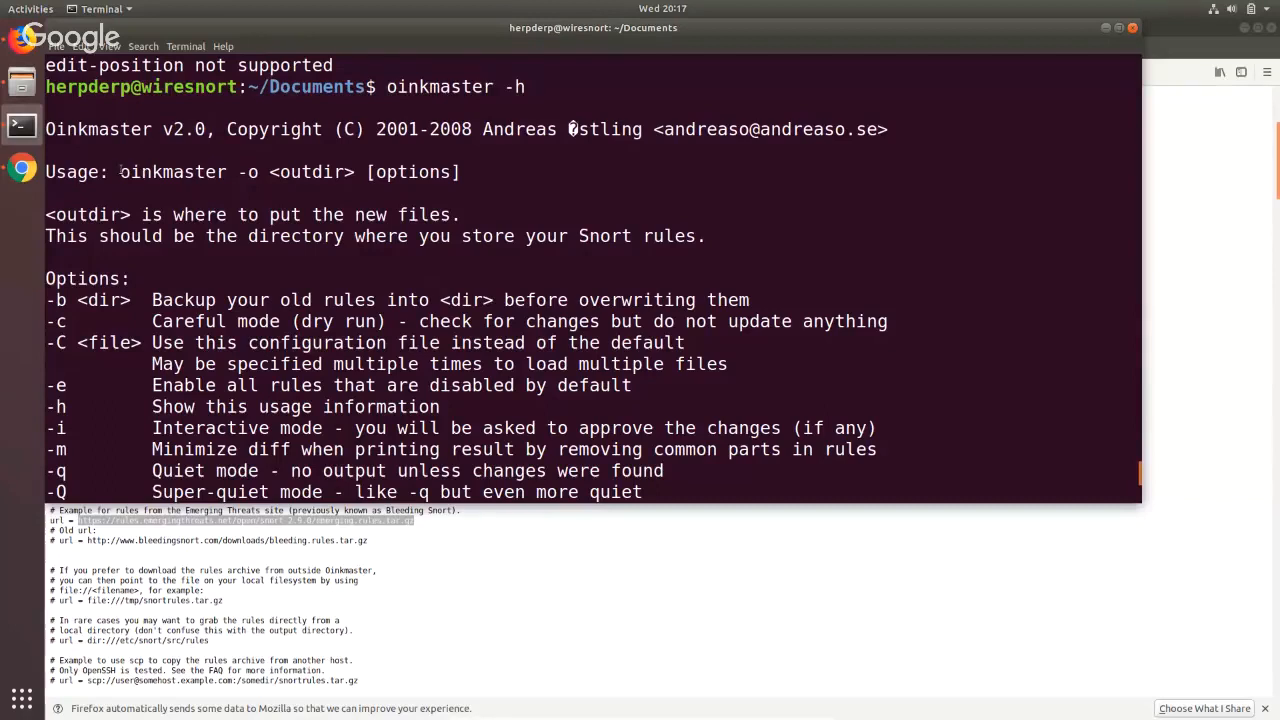
{"action": "left_click_drag", "start_coordinate": [120, 172], "coordinate": [257, 173]}
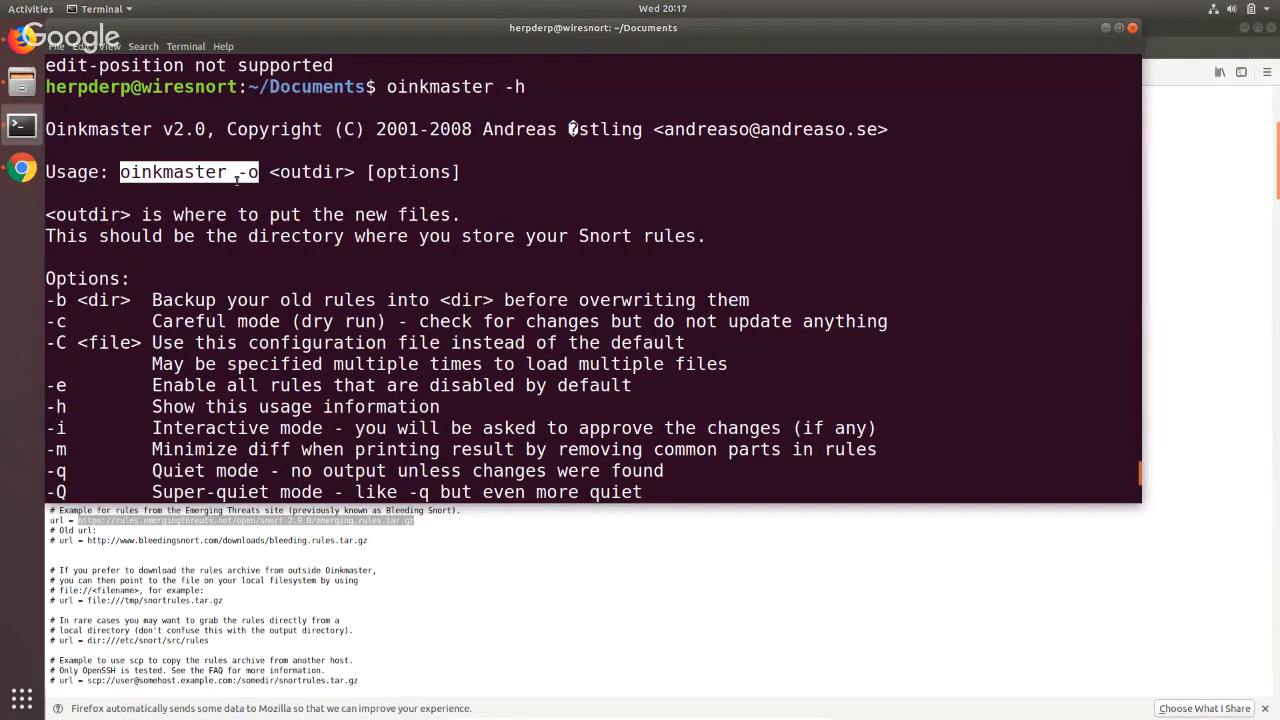
{"action": "left_click_drag", "start_coordinate": [271, 172], "coordinate": [353, 172]}
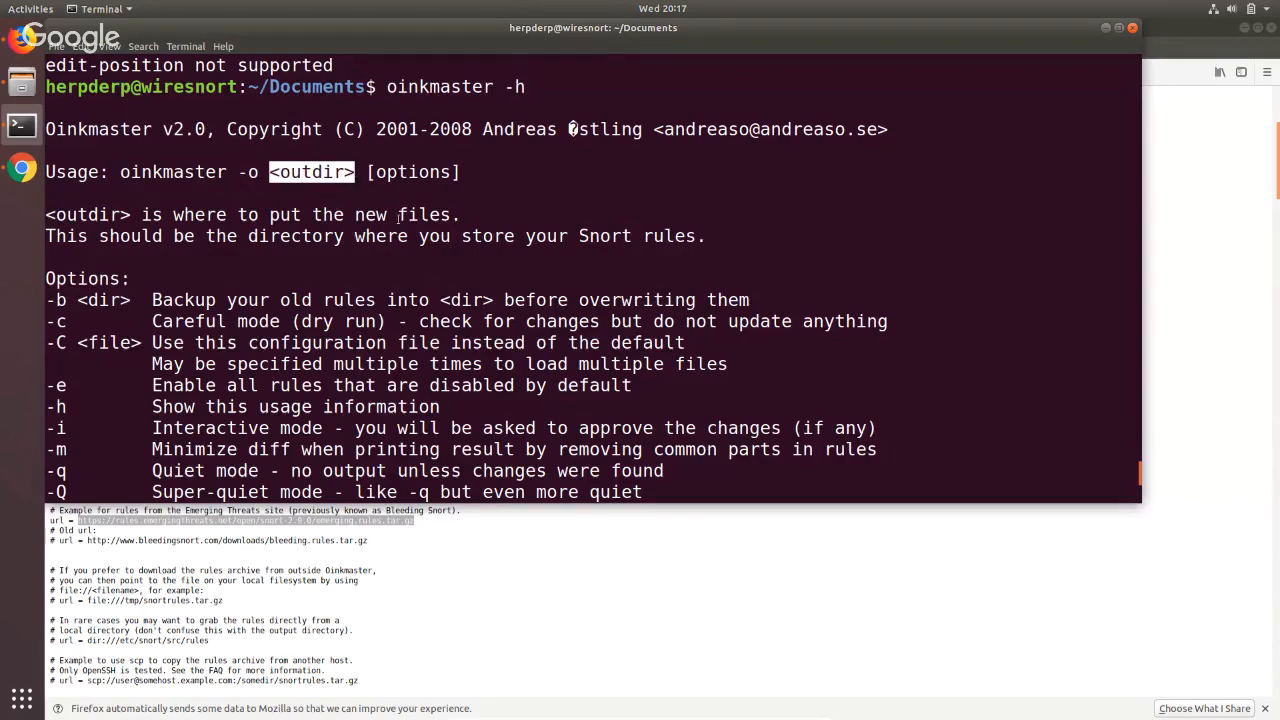
Run oinkmaster with sudo, using -o /etc/snort/rules/ as output directory and -e, highlighting the -e description in the help.
{"action": "scroll", "coordinate": [359, 238], "scroll_direction": "down", "scroll_amount": 5}
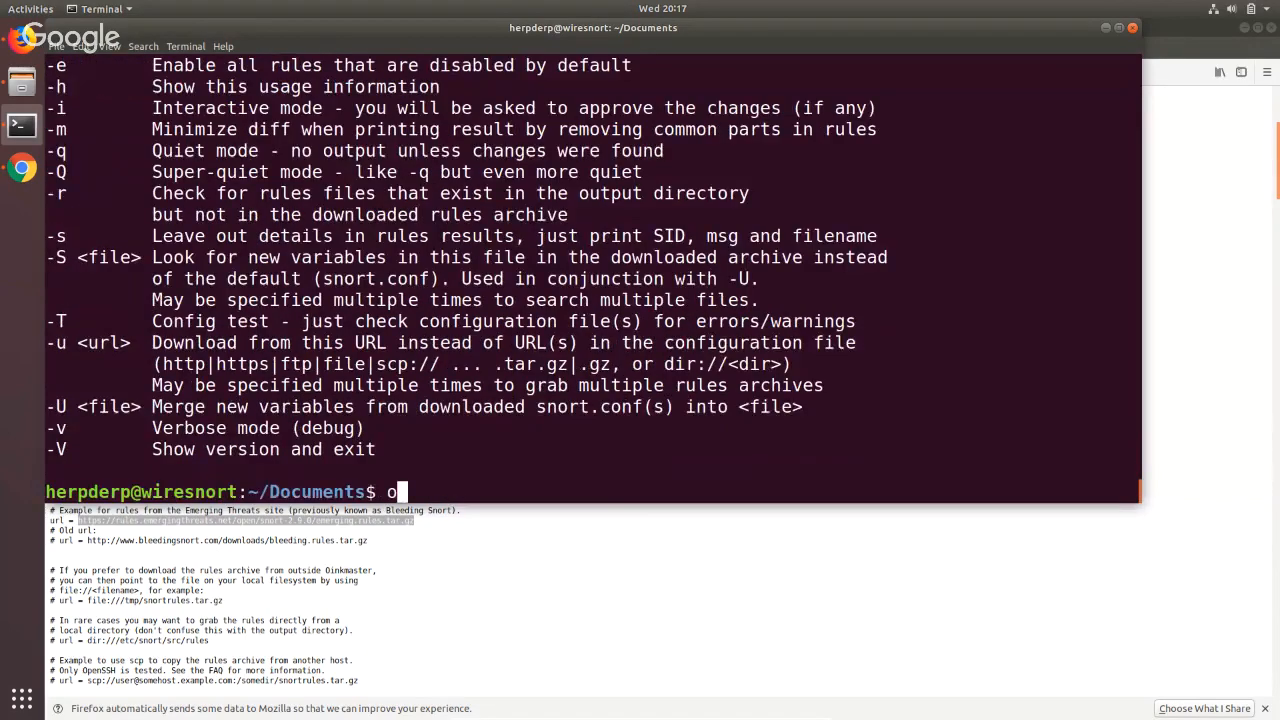
{"action": "type", "text": "sudo o"}
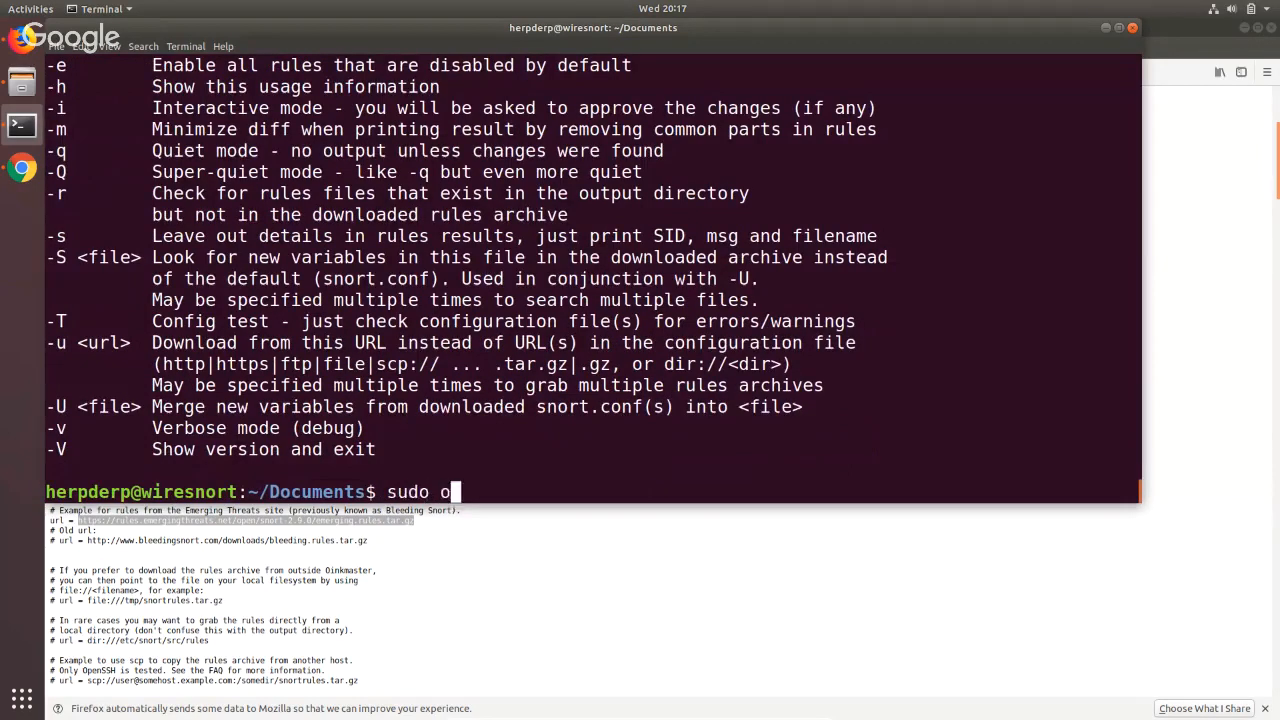
{"action": "type", "text": "inkmaster "}
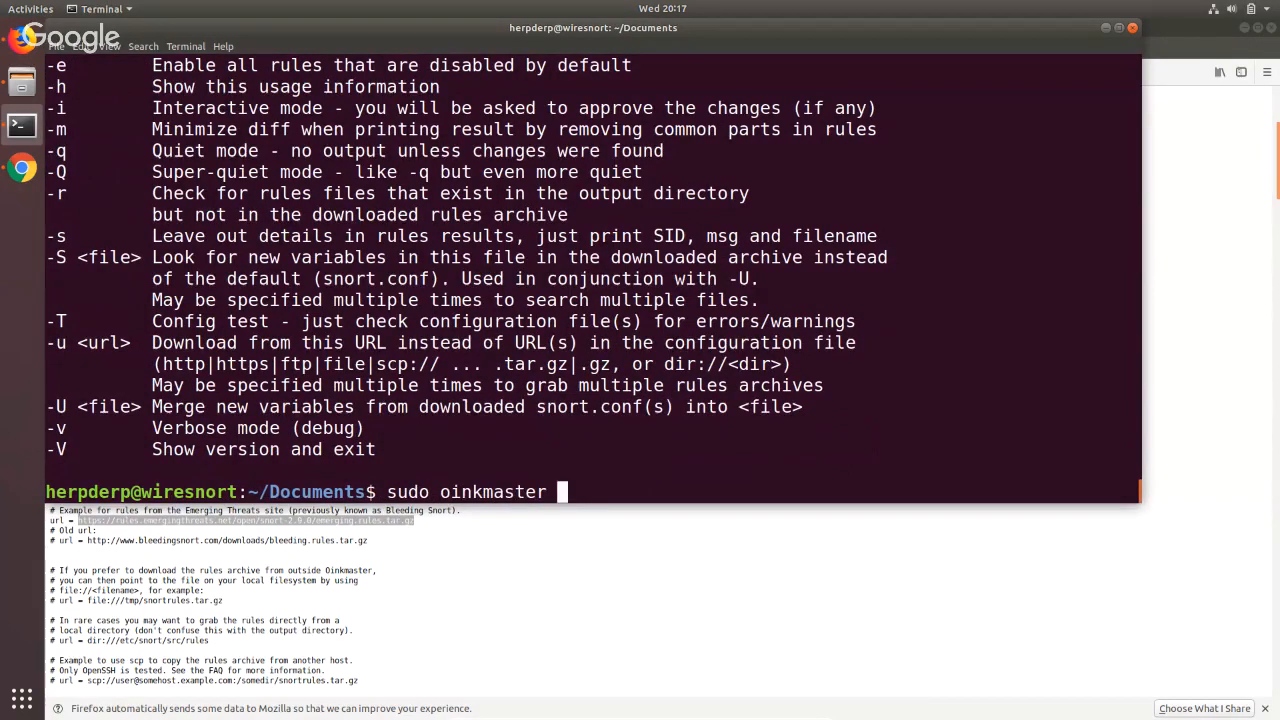
{"action": "type", "text": "-o /etc/snort/rules/"}
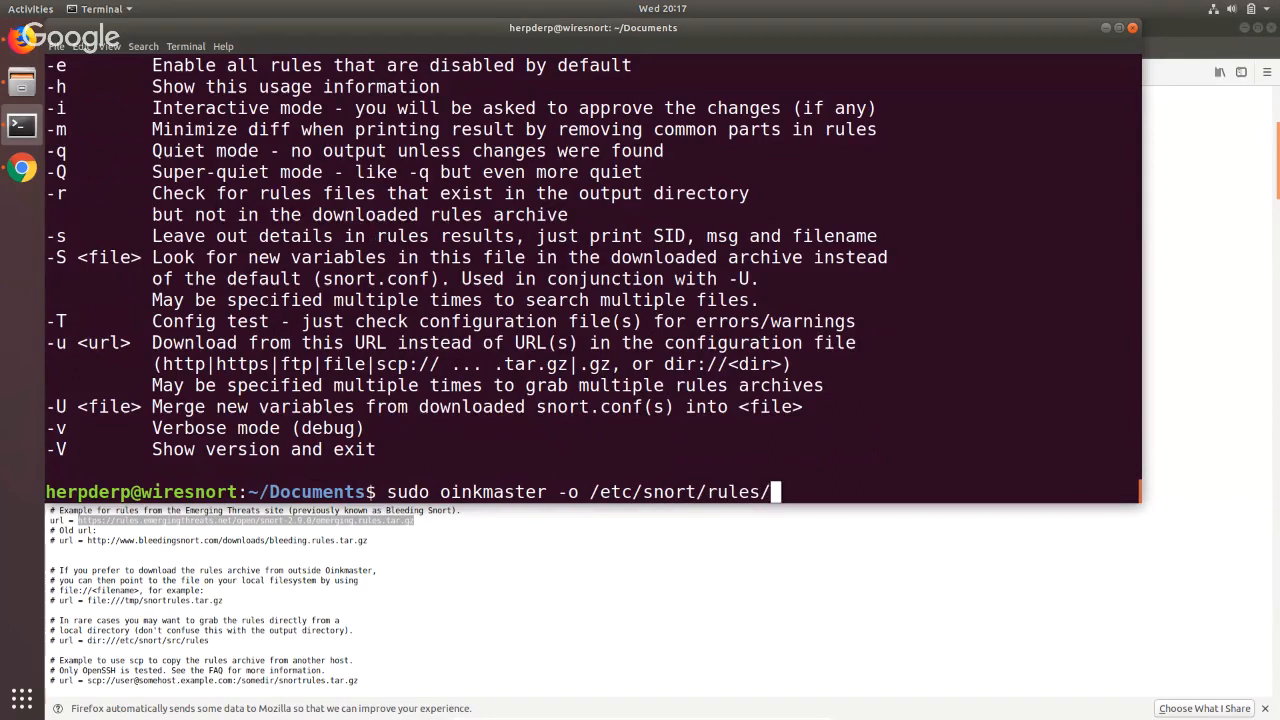
{"action": "type", "text": " -e"}
{"action": "left_click_drag", "start_coordinate": [648, 60], "coordinate": [248, 62]}
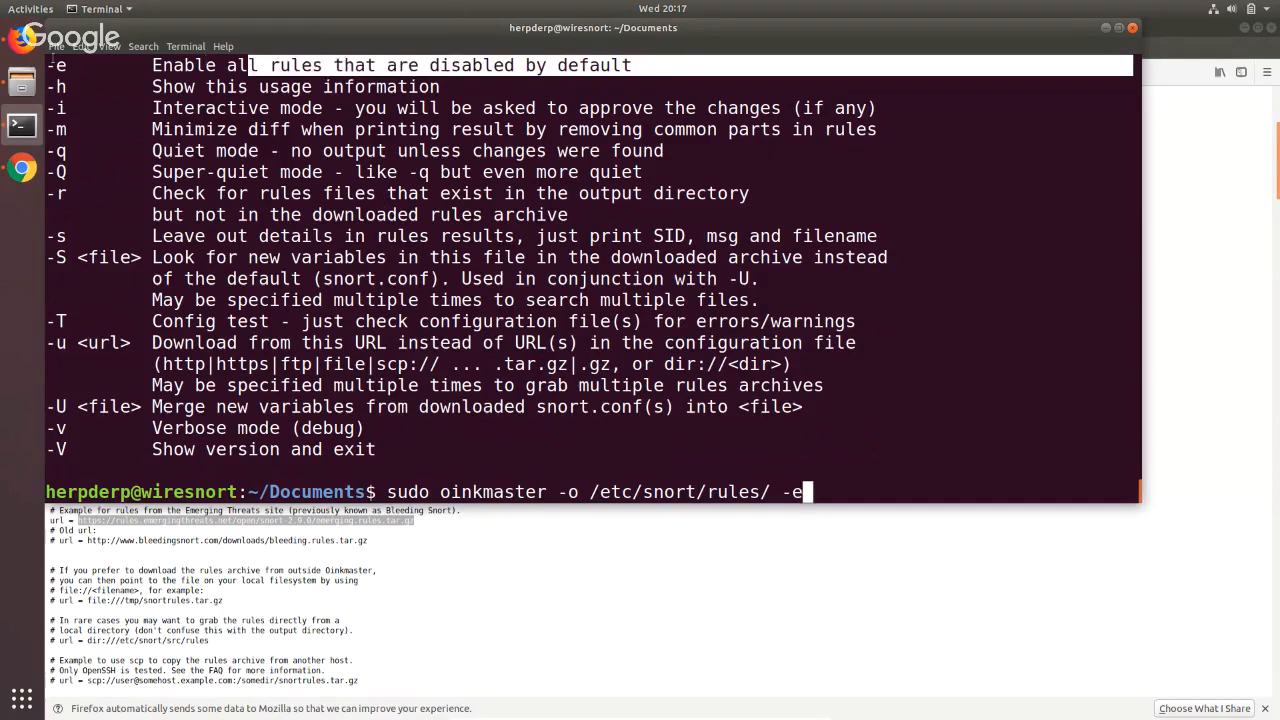
{"action": "left_click_drag", "start_coordinate": [48, 62], "coordinate": [632, 62]}
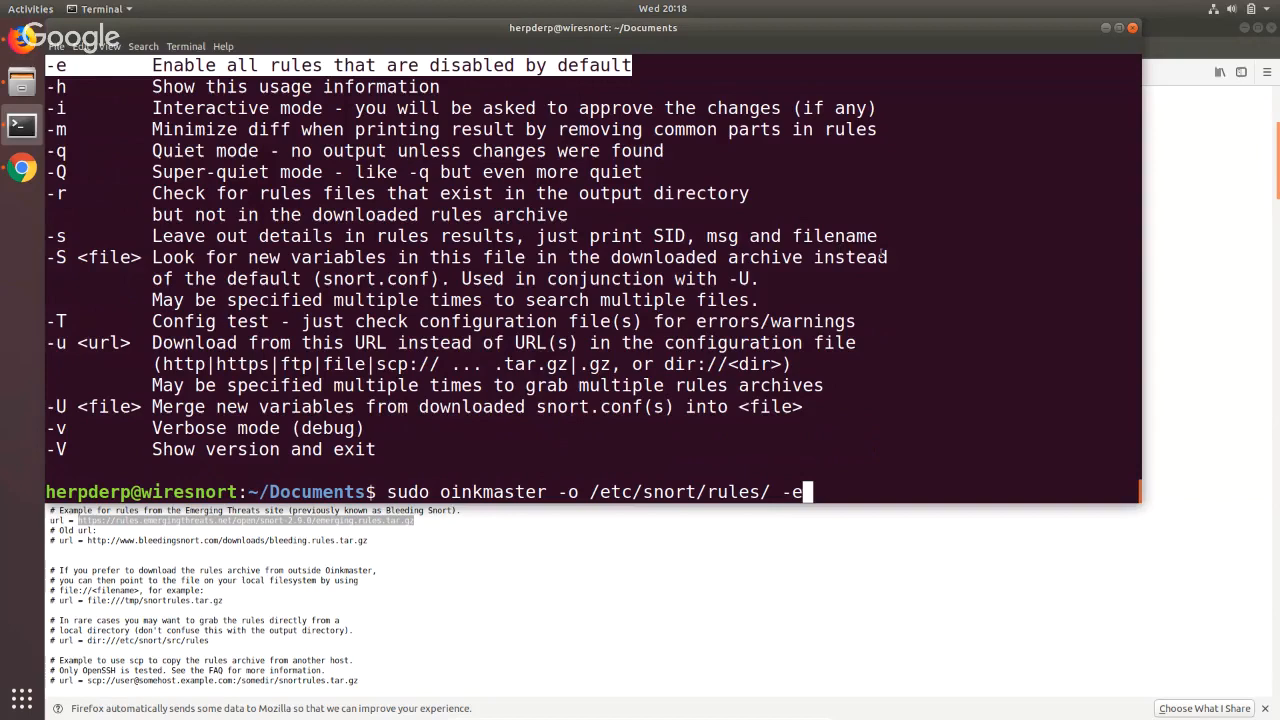
{"action": "left_click", "coordinate": [172, 127]}
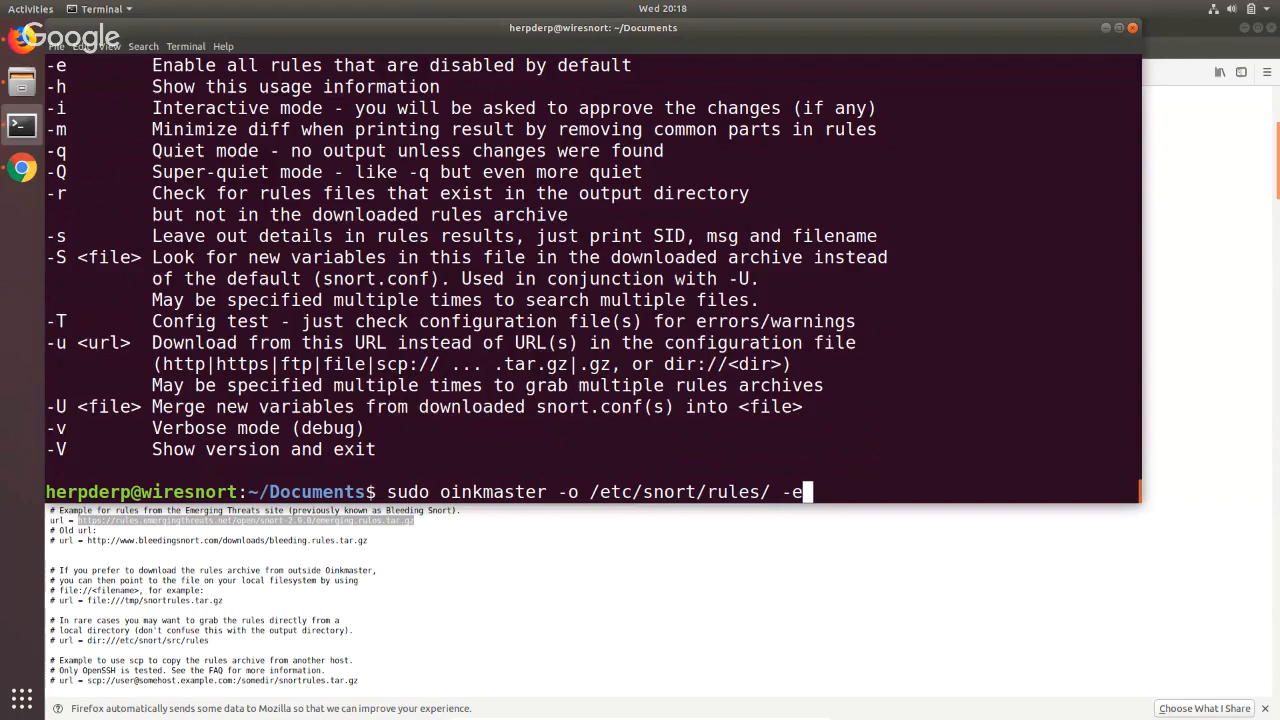
{"action": "key", "text": "Return"}
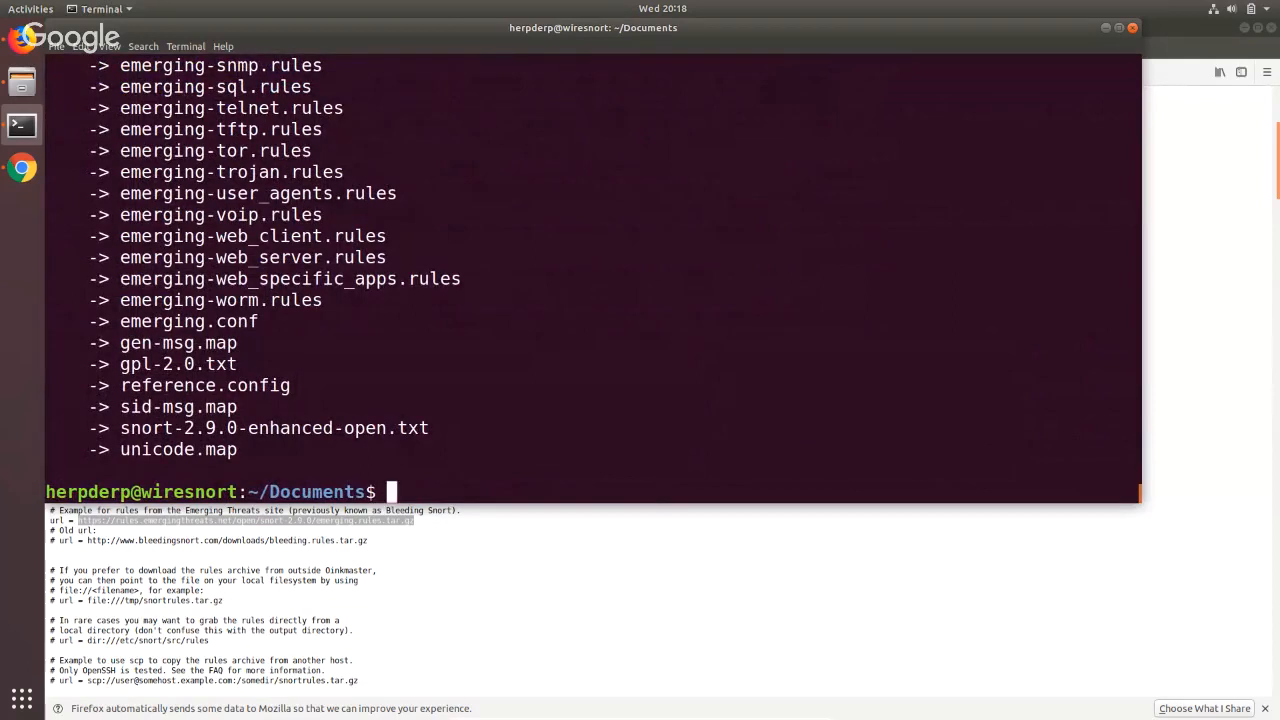
List the contents of /etc/snort/rules/ and highlight emerging-voip.rules in the listing.
{"action": "type", "text": "ls /etc"}
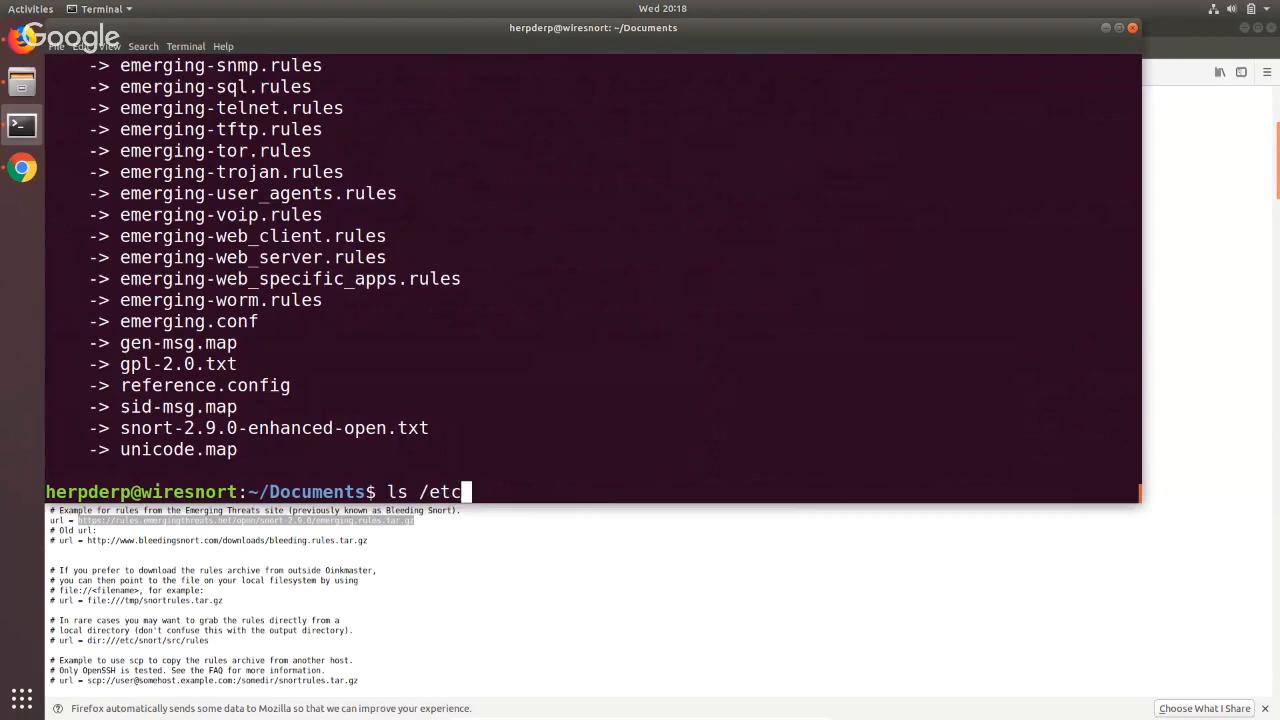
{"action": "type", "text": "/snort/rules/"}
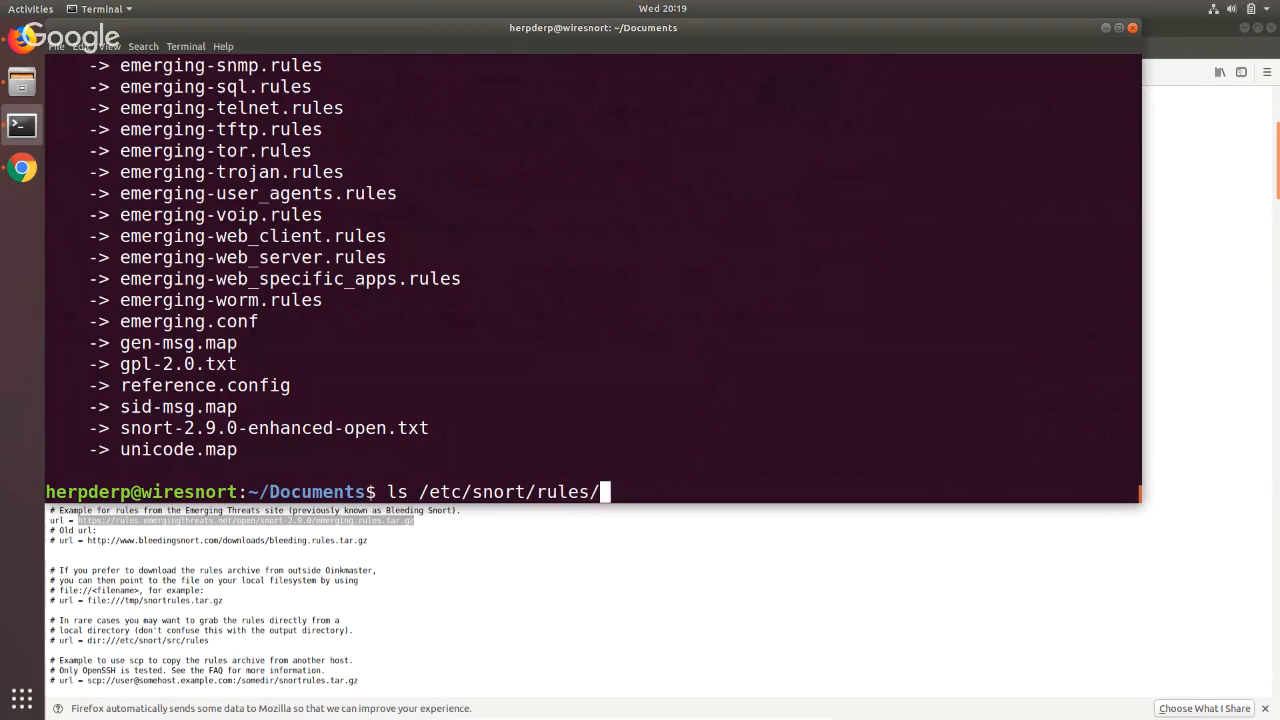
{"action": "key", "text": "Return"}
{"action": "left_click_drag", "start_coordinate": [420, 108], "coordinate": [793, 215]}
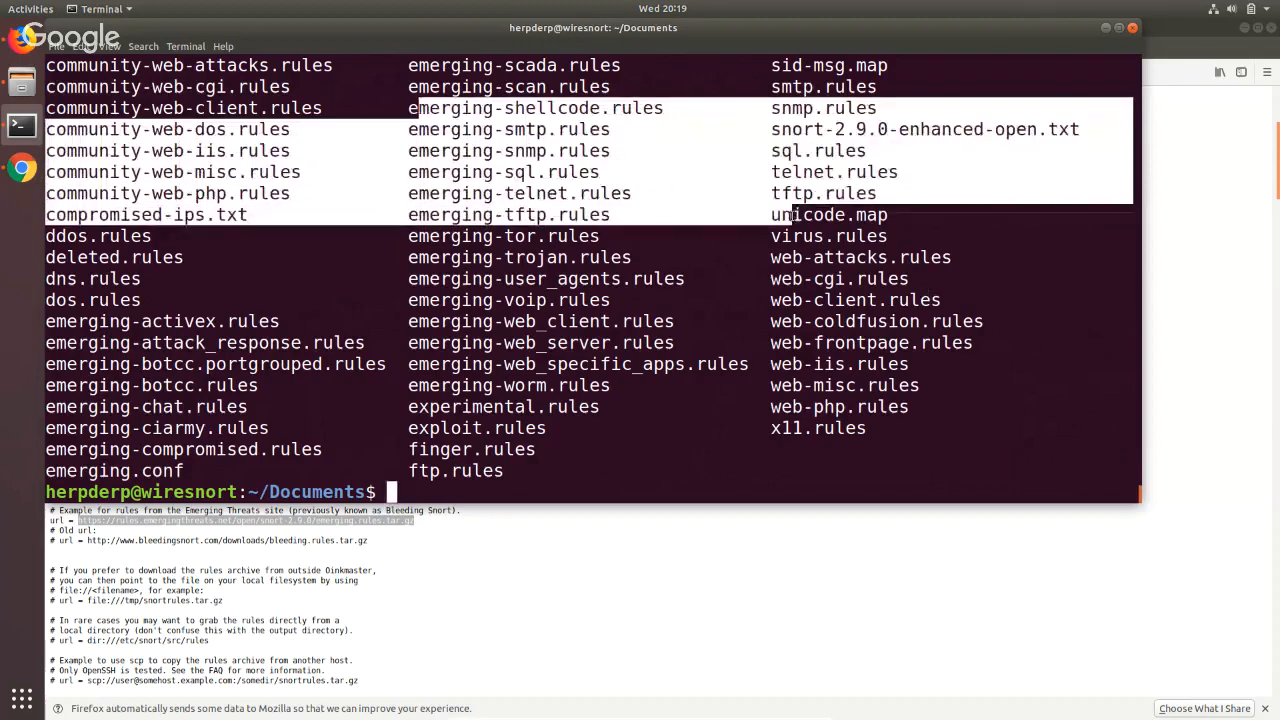
{"action": "left_click", "coordinate": [444, 313]}
{"action": "left_click_drag", "start_coordinate": [409, 300], "coordinate": [631, 300]}
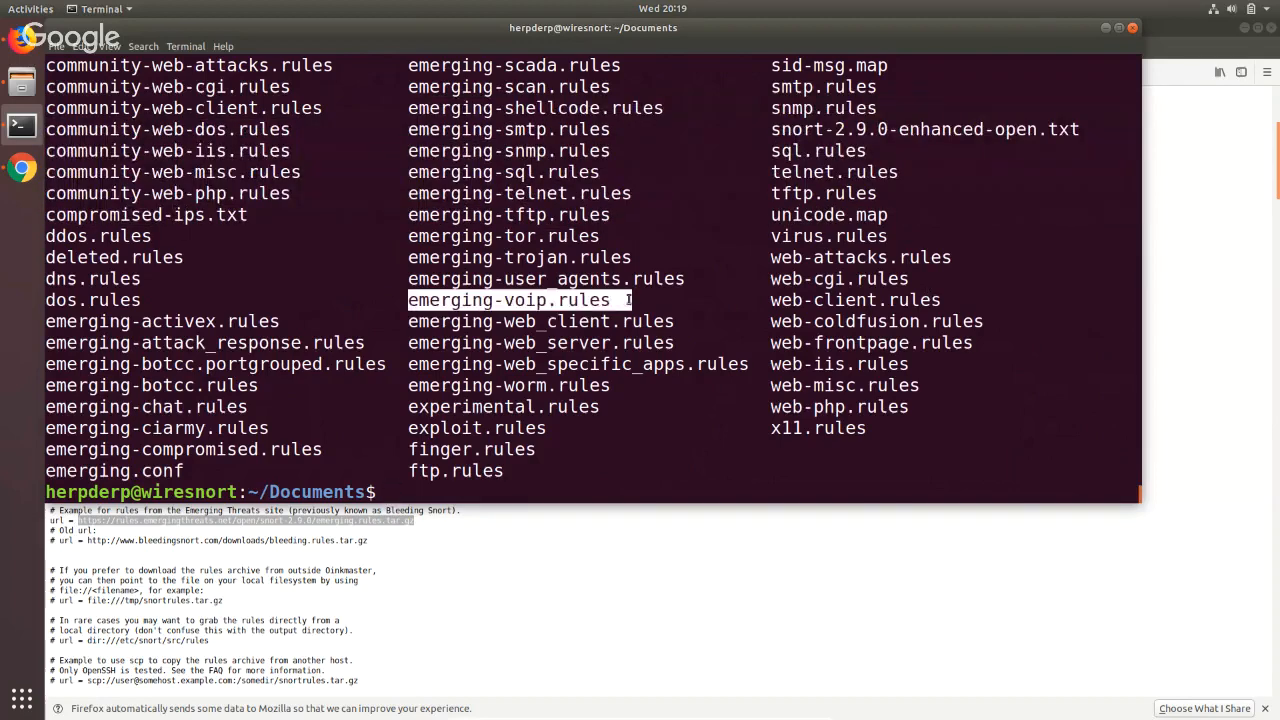
{"action": "left_click", "coordinate": [629, 300]}
{"action": "left_click_drag", "start_coordinate": [547, 302], "coordinate": [609, 303]}
{"action": "left_click", "coordinate": [541, 452]}
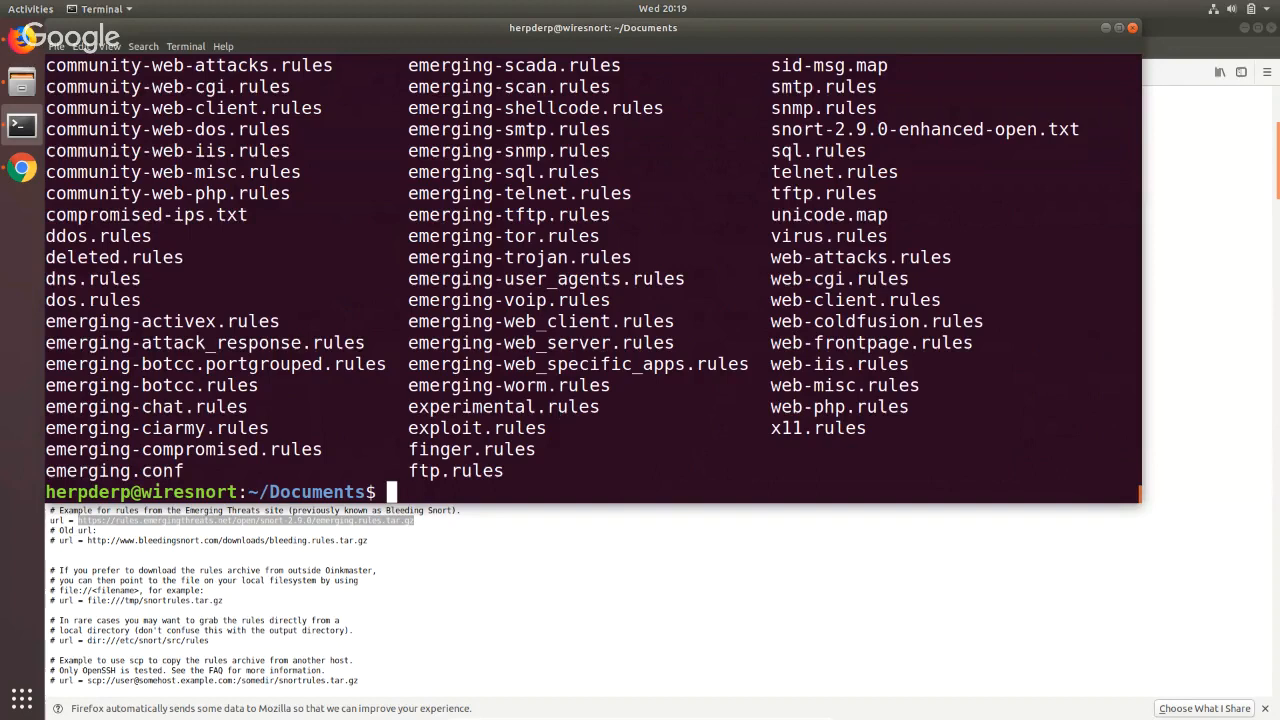
Try to open emerging-trojan.rules from the current directory in nano with sudo, and exit the editor.
{"action": "type", "text": "ca"}
{"action": "key", "text": "BackSpace"}
{"action": "key", "text": "BackSpace"}
{"action": "type", "text": "sudo nano "}
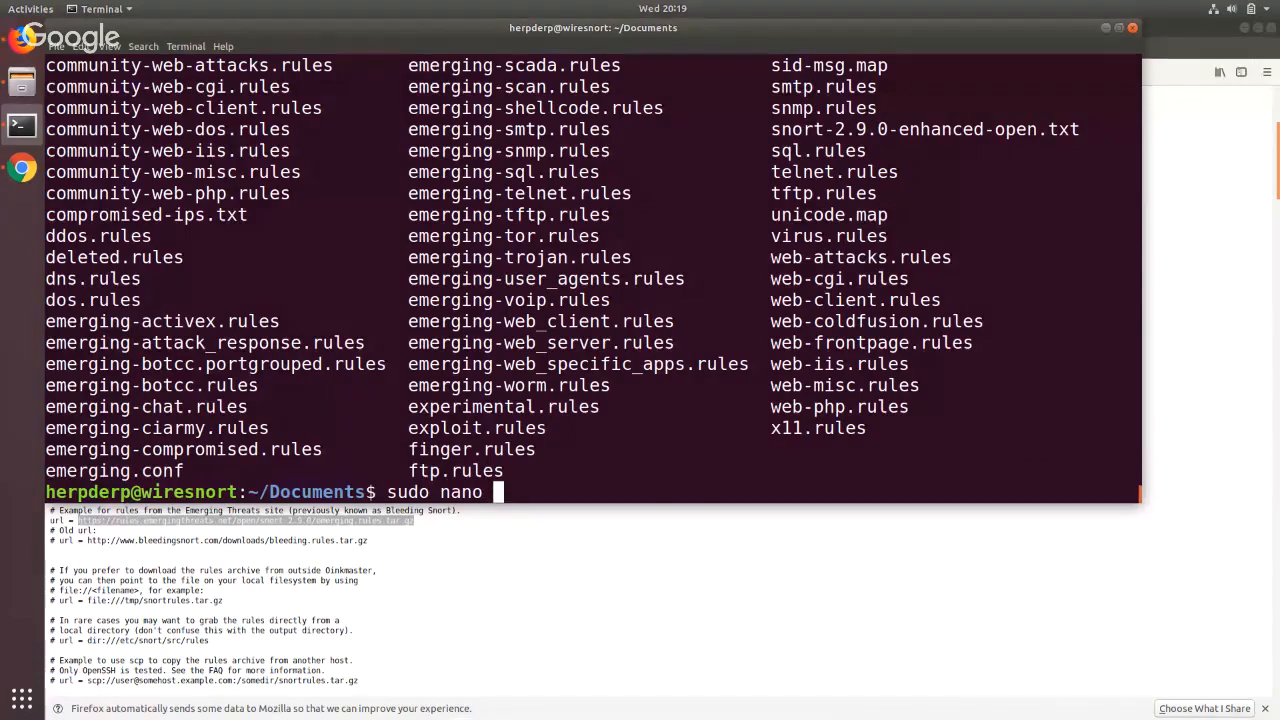
{"action": "type", "text": "emerging-to"}
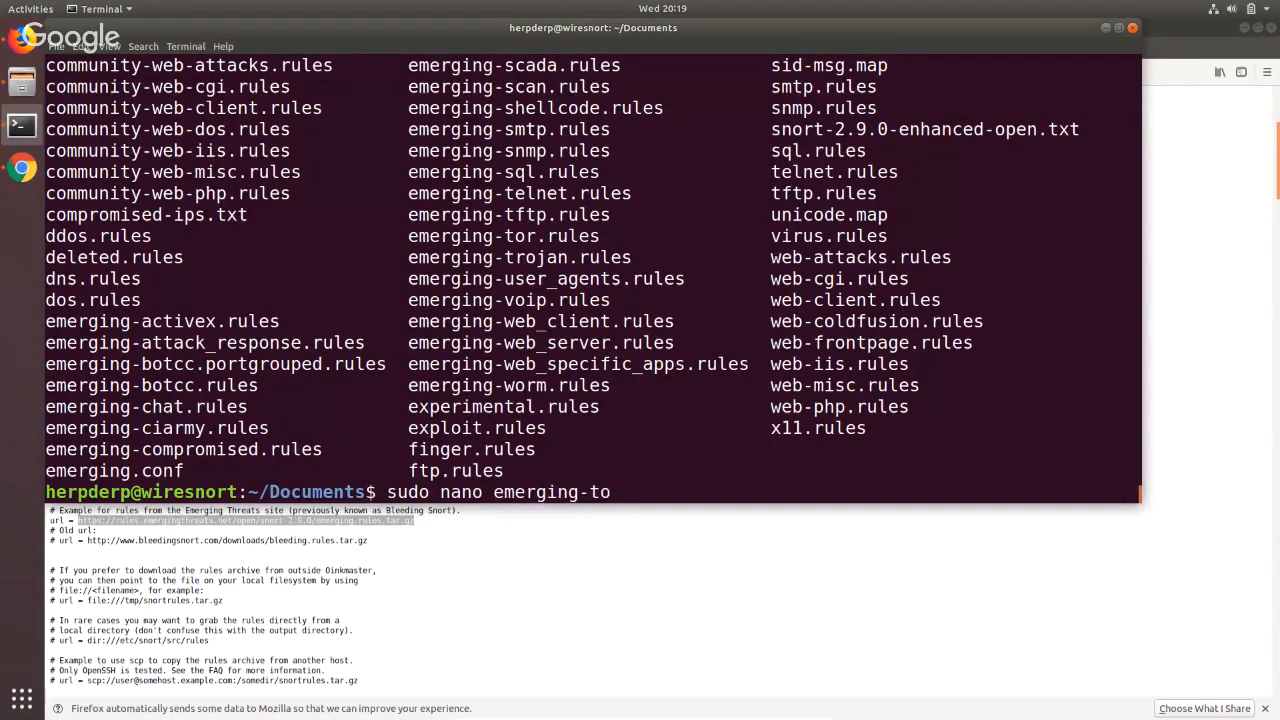
{"action": "key", "text": "BackSpace"}
{"action": "type", "text": "rojan.rules"}
{"action": "key", "text": "Return"}
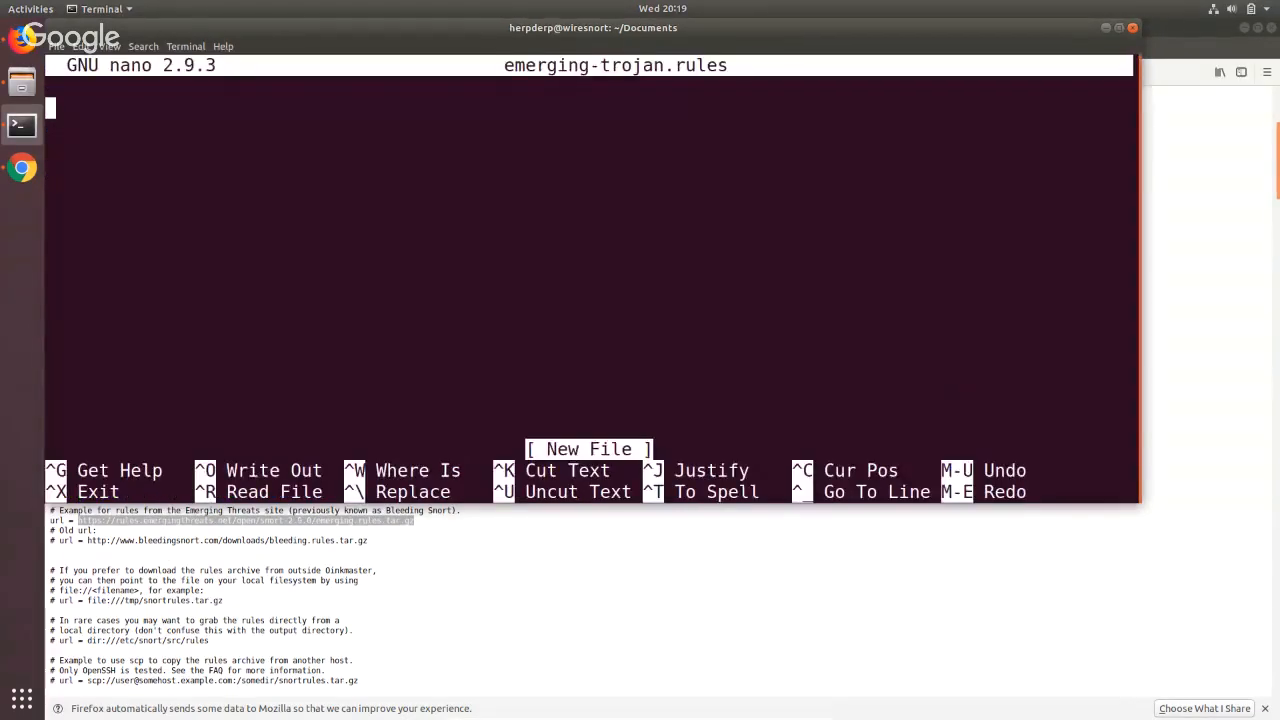
{"action": "key", "text": "ctrl+x"}
Open /etc/snort/rules/emerging-trojan.rules in nano with sudo by adding the directory path to the previous command.
{"action": "key", "text": "Up"}
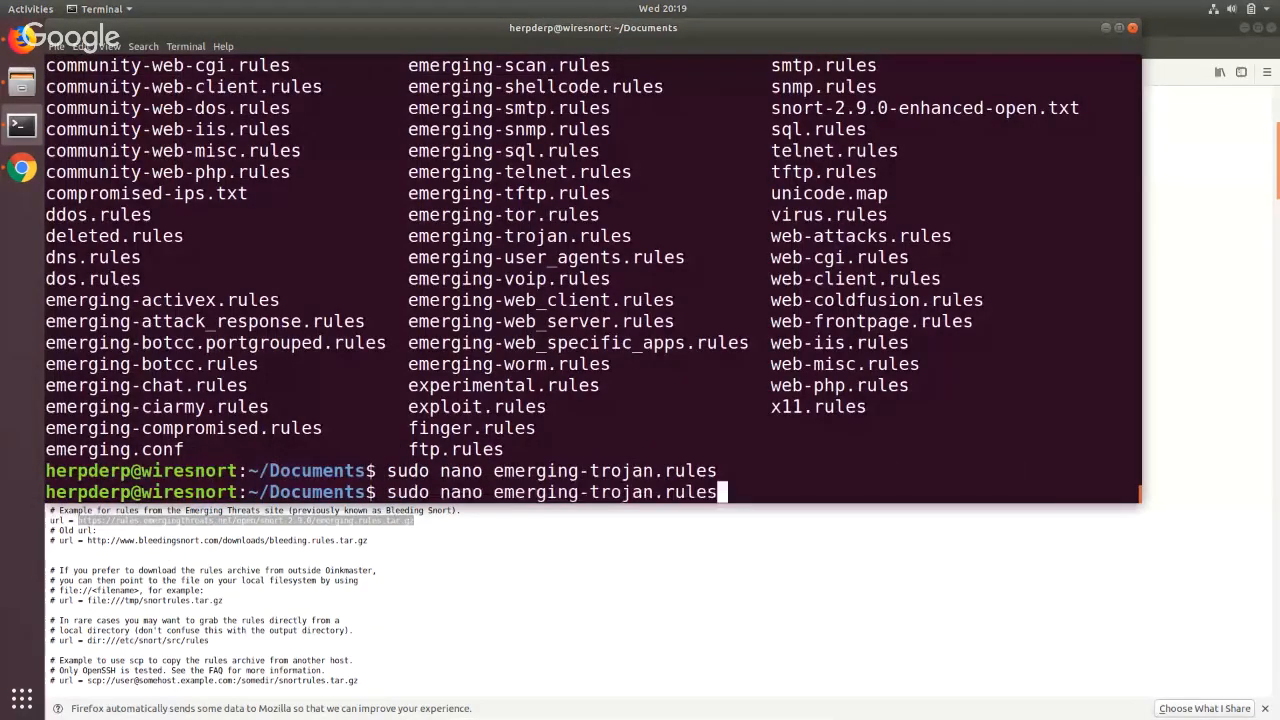
{"action": "key", "text": "Left"}
{"action": "key", "text": "Left"}
{"action": "key", "text": "Left"}
{"action": "key", "text": "Left"}
{"action": "key", "text": "Left"}
{"action": "key", "text": "Left"}
{"action": "key", "text": "Left"}
{"action": "key", "text": "Left"}
{"action": "key", "text": "Left"}
{"action": "key", "text": "Left"}
{"action": "key", "text": "Left"}
{"action": "key", "text": "Left"}
{"action": "key", "text": "Left"}
{"action": "key", "text": "Left"}
{"action": "key", "text": "Left"}
{"action": "key", "text": "Left"}
{"action": "key", "text": "Left"}
{"action": "key", "text": "Left"}
{"action": "key", "text": "Left"}
{"action": "key", "text": "Left"}
{"action": "key", "text": "Left"}
{"action": "type", "text": "/etc/snort/rules/"}
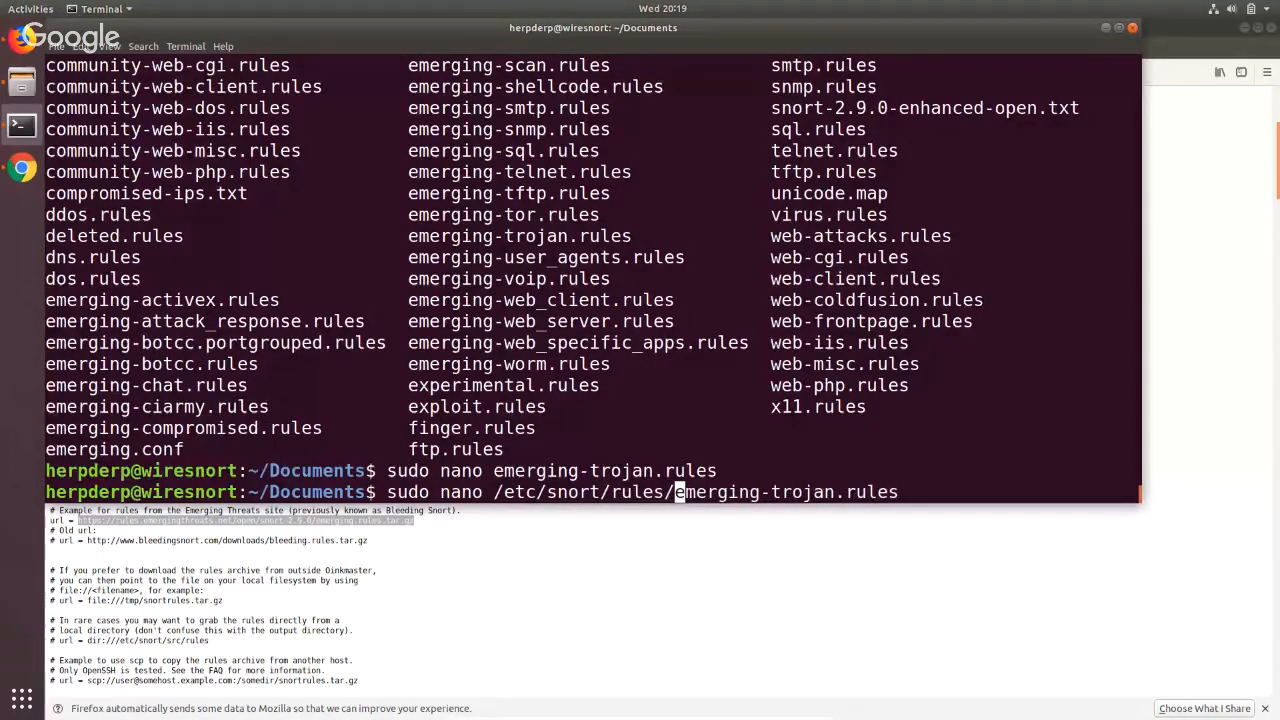
{"action": "key", "text": "Return"}
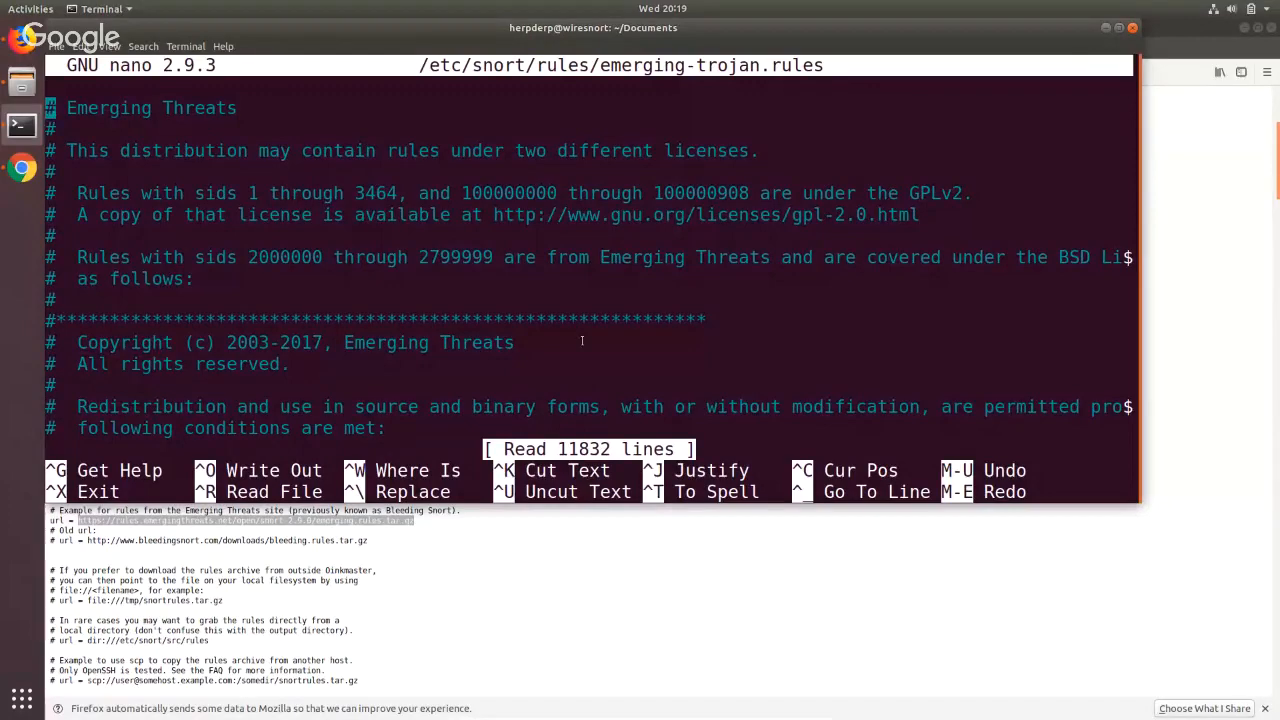
Look through emerging-trojan.rules past the licence header to the first alert rules, and exit nano.
{"action": "key", "text": "Down"}
{"action": "key", "text": "Down"}
{"action": "key", "text": "Down"}
{"action": "key", "text": "Down"}
{"action": "key", "text": "Down"}
{"action": "key", "text": "Down"}
{"action": "key", "text": "Down"}
{"action": "key", "text": "Down"}
{"action": "key", "text": "Down"}
{"action": "key", "text": "Down"}
{"action": "key", "text": "Down"}
{"action": "key", "text": "Down"}
{"action": "key", "text": "Down"}
{"action": "key", "text": "Down"}
{"action": "key", "text": "Down"}
{"action": "key", "text": "Down"}
{"action": "key", "text": "Down"}
{"action": "key", "text": "Down"}
{"action": "key", "text": "Down"}
{"action": "key", "text": "Down"}
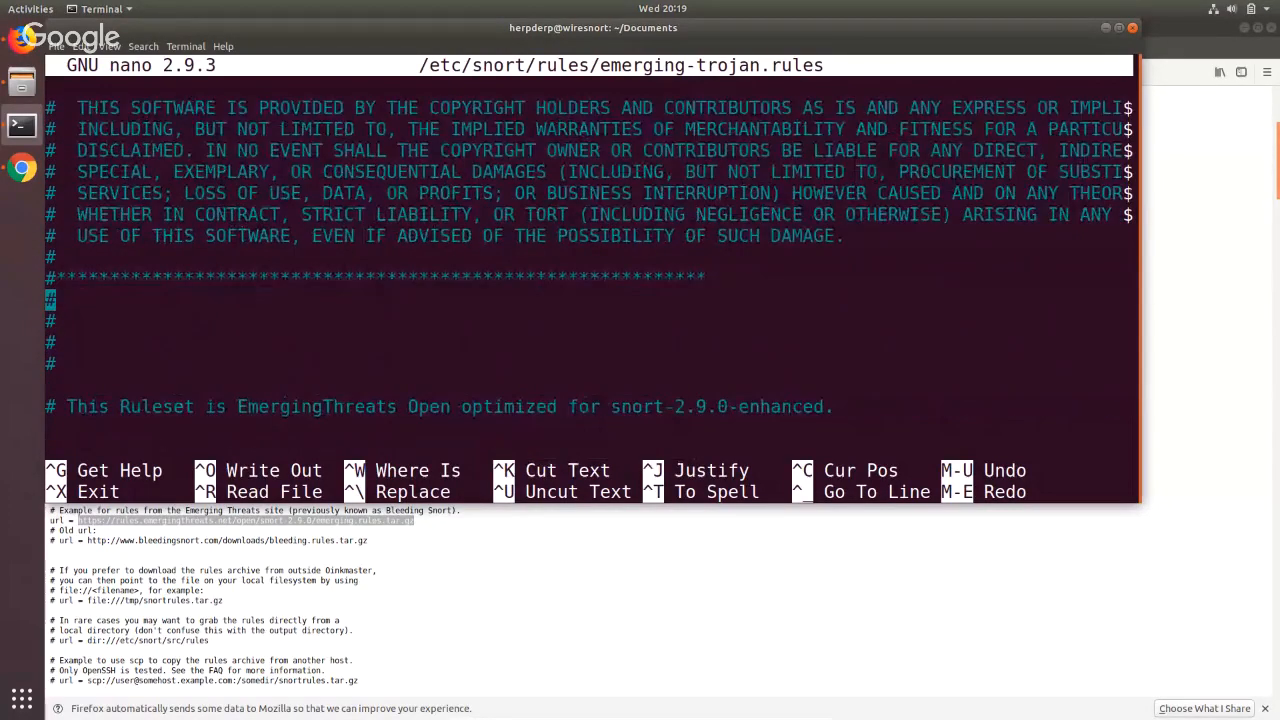
{"action": "key", "text": "Down"}
{"action": "key", "text": "Down"}
{"action": "key", "text": "Down"}
{"action": "key", "text": "Down"}
{"action": "key", "text": "Down"}
{"action": "key", "text": "Down"}
{"action": "key", "text": "Down"}
{"action": "key", "text": "Down"}
{"action": "key", "text": "Down"}
{"action": "key", "text": "Down"}
{"action": "key", "text": "Down"}
{"action": "key", "text": "Down"}
{"action": "key", "text": "Down"}
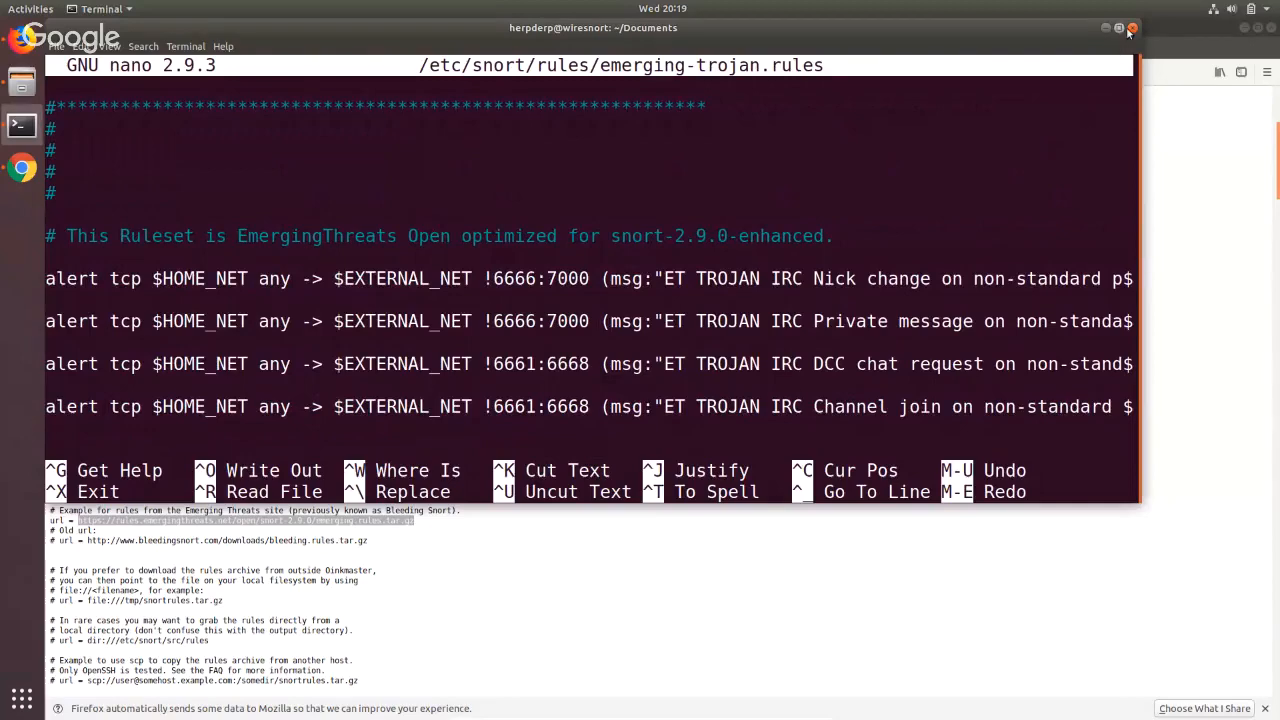
{"action": "key", "text": "ctrl+x"}
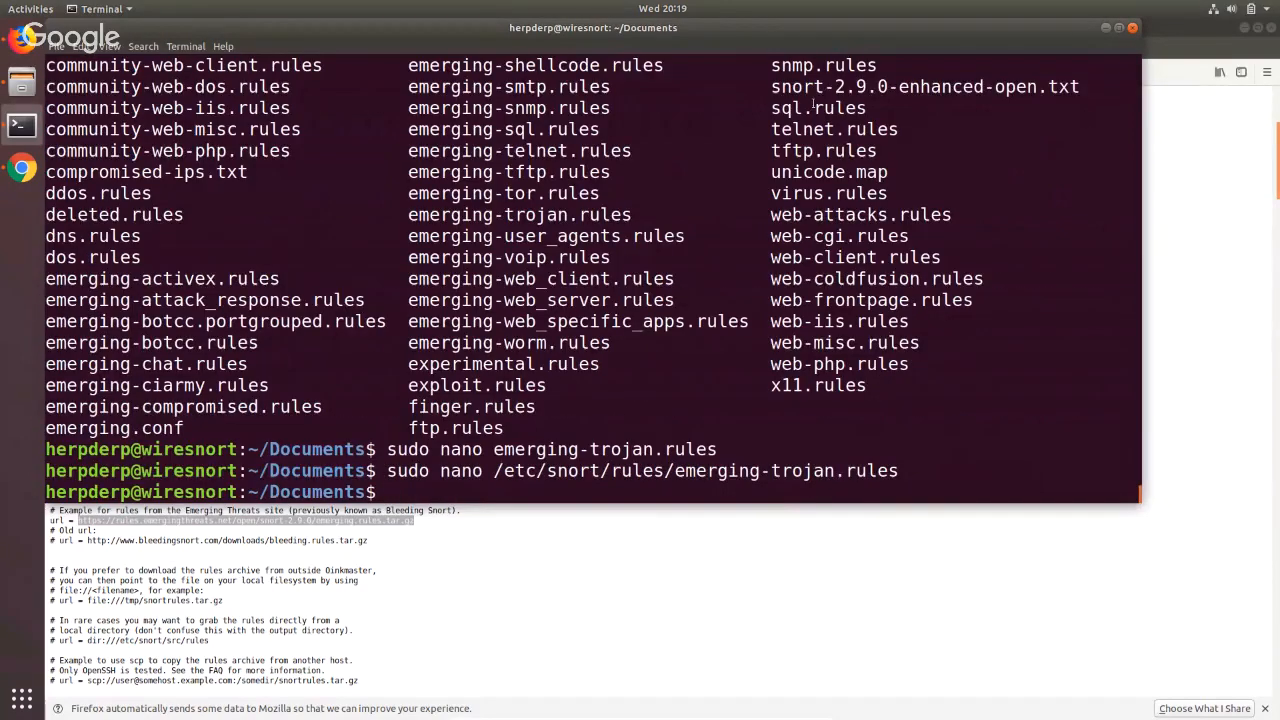
Reopen /etc/snort/rules/emerging-trojan.rules with sudo in gedit by editing the previous command, and maximize the editor window.
{"action": "key", "text": "Up"}
{"action": "key", "text": "Left"}
{"action": "key", "text": "Left"}
{"action": "key", "text": "Left"}
{"action": "key", "text": "Left"}
{"action": "key", "text": "Left"}
{"action": "key", "text": "Left"}
{"action": "key", "text": "Left"}
{"action": "key", "text": "Left"}
{"action": "key", "text": "Left"}
{"action": "key", "text": "Left"}
{"action": "key", "text": "Left"}
{"action": "key", "text": "Left"}
{"action": "key", "text": "Left"}
{"action": "key", "text": "Left"}
{"action": "key", "text": "Left"}
{"action": "key", "text": "Left"}
{"action": "key", "text": "Left"}
{"action": "key", "text": "Left"}
{"action": "key", "text": "Left"}
{"action": "key", "text": "Left"}
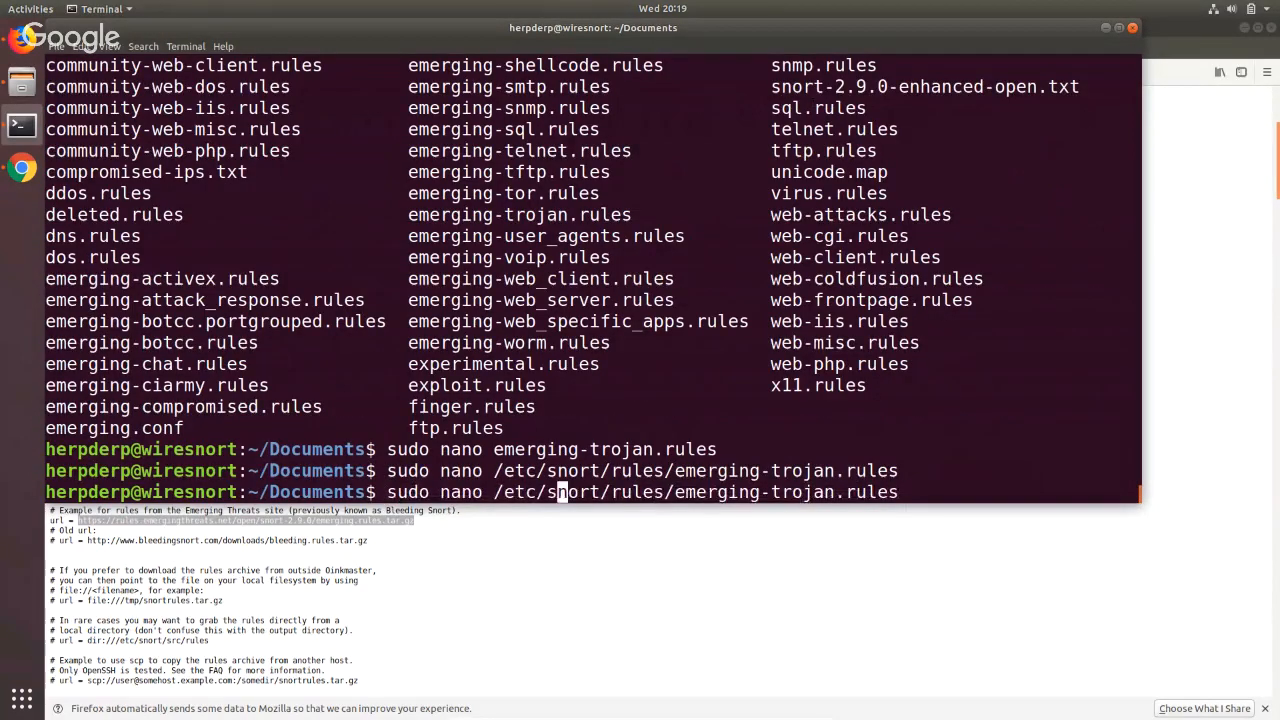
{"action": "key", "text": "BackSpace"}
{"action": "key", "text": "BackSpace"}
{"action": "key", "text": "BackSpace"}
{"action": "key", "text": "BackSpace"}
{"action": "type", "text": "gedit"}
{"action": "key", "text": "Return"}
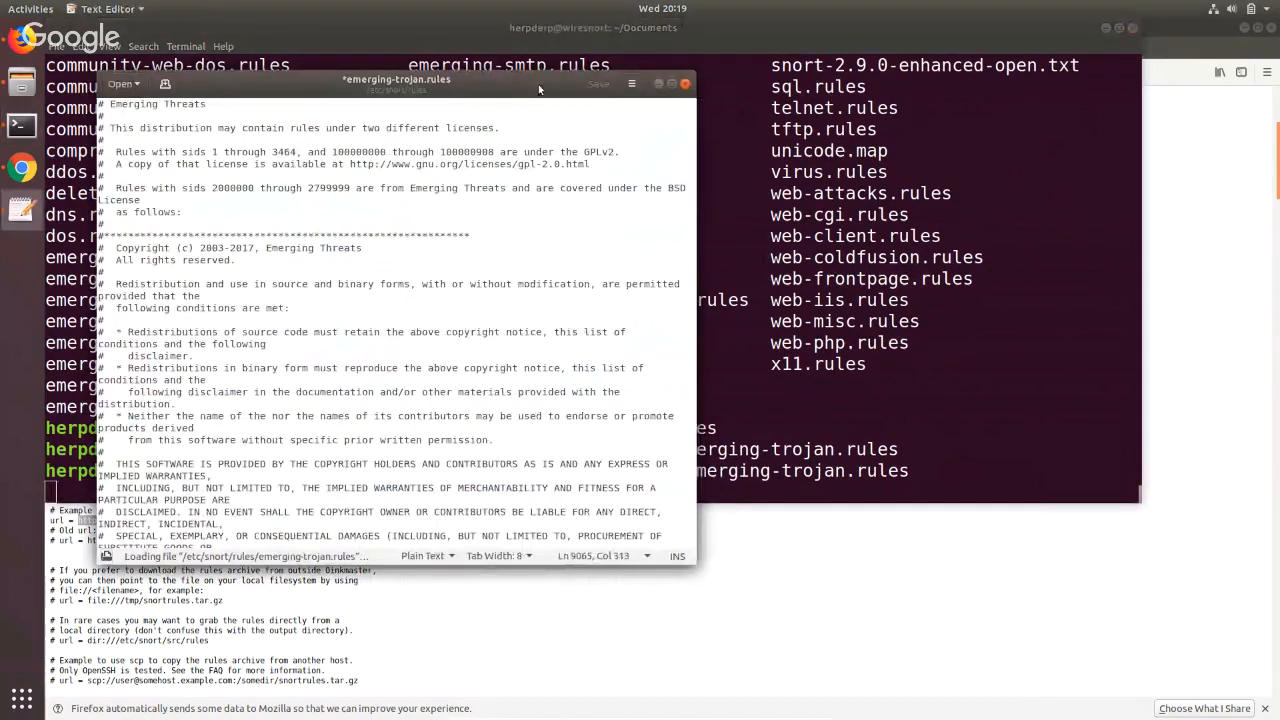
{"action": "double_click", "coordinate": [538, 84]}
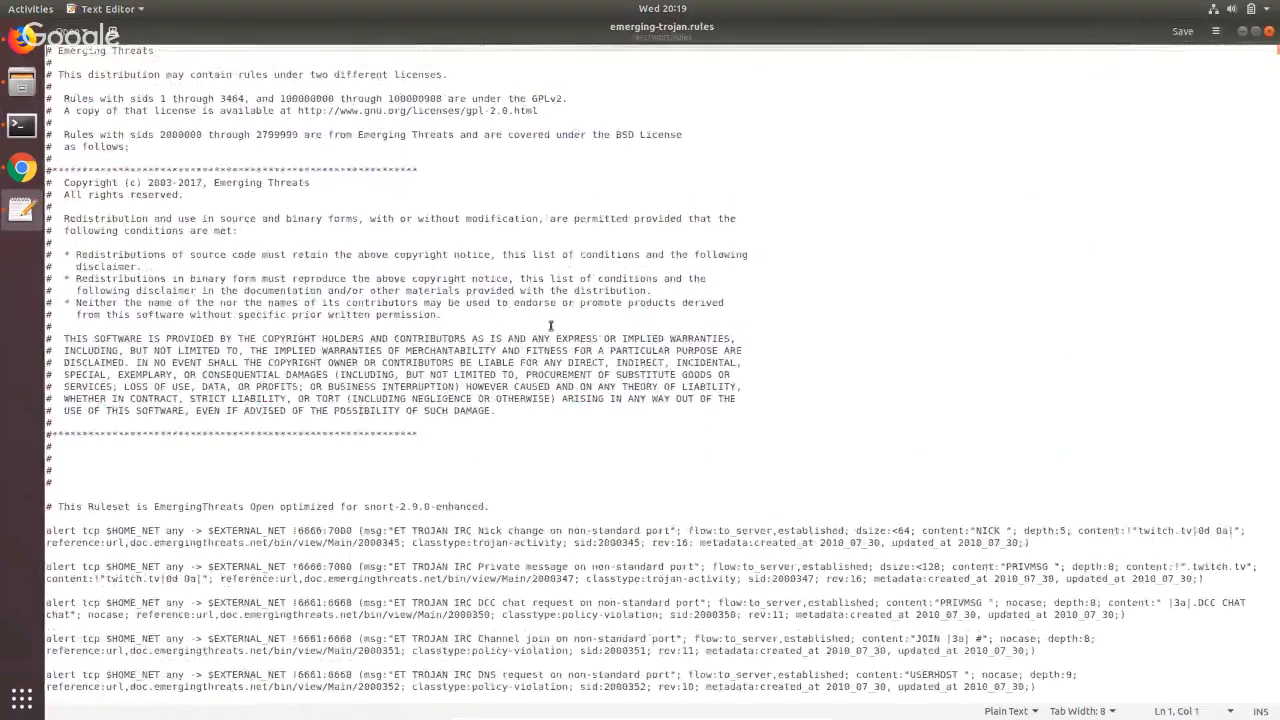
In the IRC Private message rule, highlight the alert action, tcp protocol, $EXTERNAL_NET destination and $HOME_NET source in the rule header.
{"action": "scroll", "coordinate": [550, 325], "scroll_direction": "down", "scroll_amount": 2}
{"action": "scroll", "coordinate": [550, 325], "scroll_direction": "down", "scroll_amount": 4}
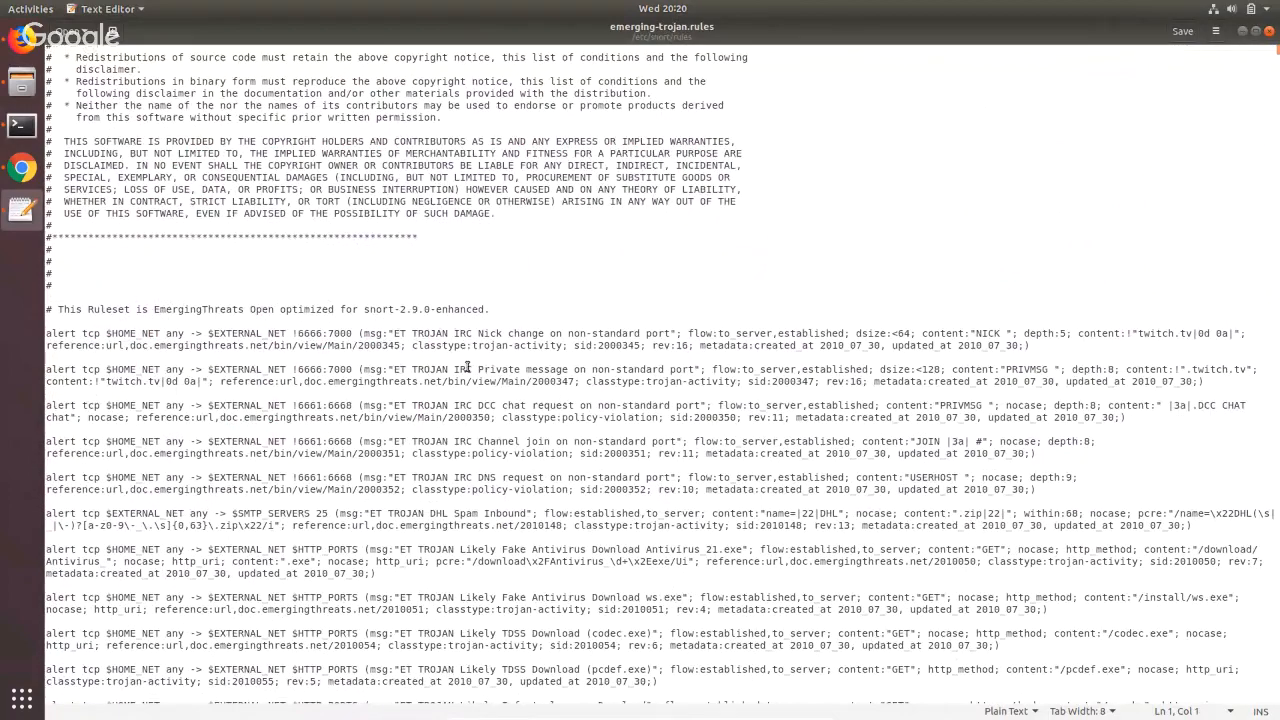
{"action": "left_click", "coordinate": [53, 369]}
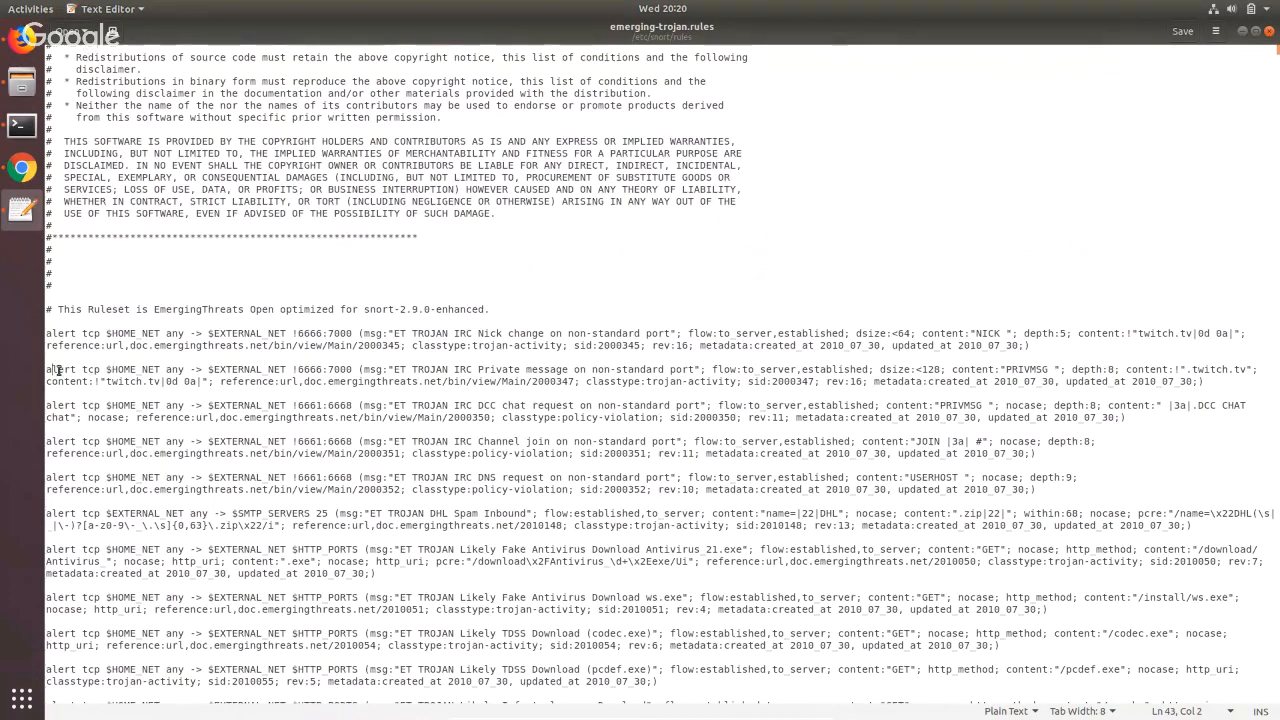
{"action": "triple_click", "coordinate": [72, 370]}
{"action": "left_click", "coordinate": [89, 369]}
{"action": "double_click", "coordinate": [89, 369]}
{"action": "left_click", "coordinate": [110, 371]}
{"action": "left_click_drag", "start_coordinate": [103, 370], "coordinate": [287, 369]}
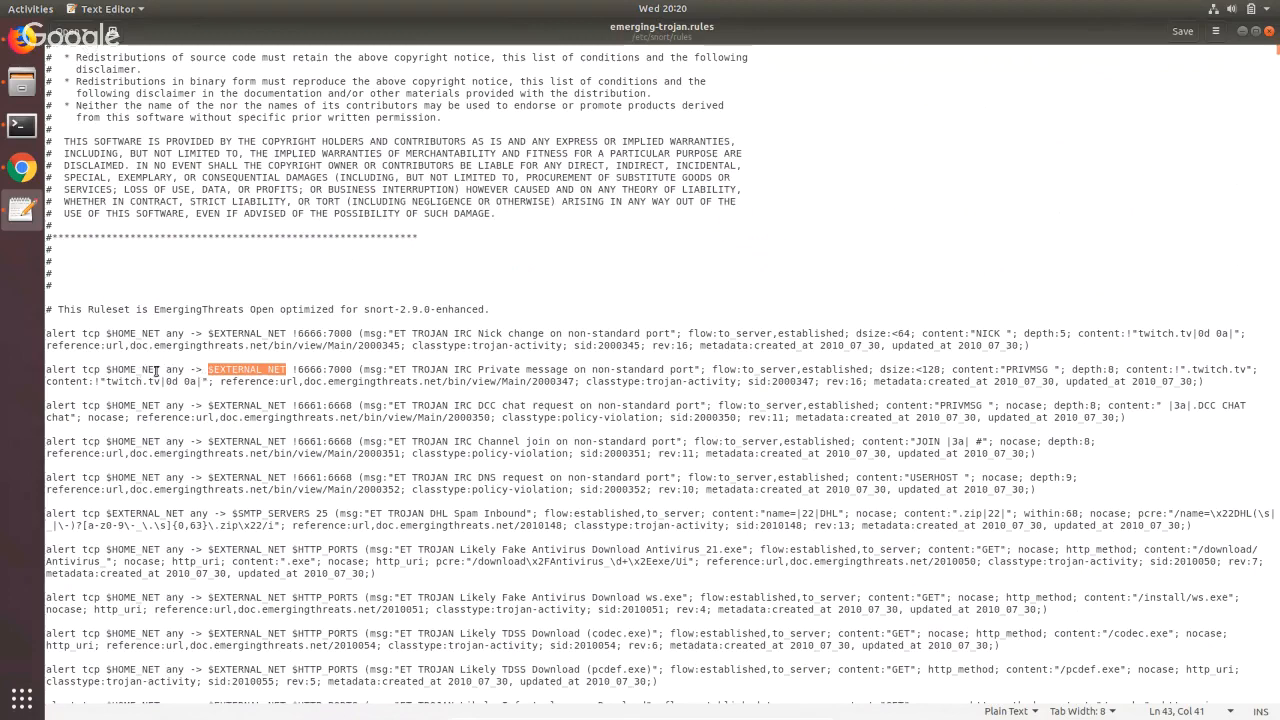
{"action": "left_click_drag", "start_coordinate": [158, 370], "coordinate": [108, 368]}
Highlight both ends of the negated destination port range !6666:7000 in the IRC Private message rule.
{"action": "left_click", "coordinate": [293, 370]}
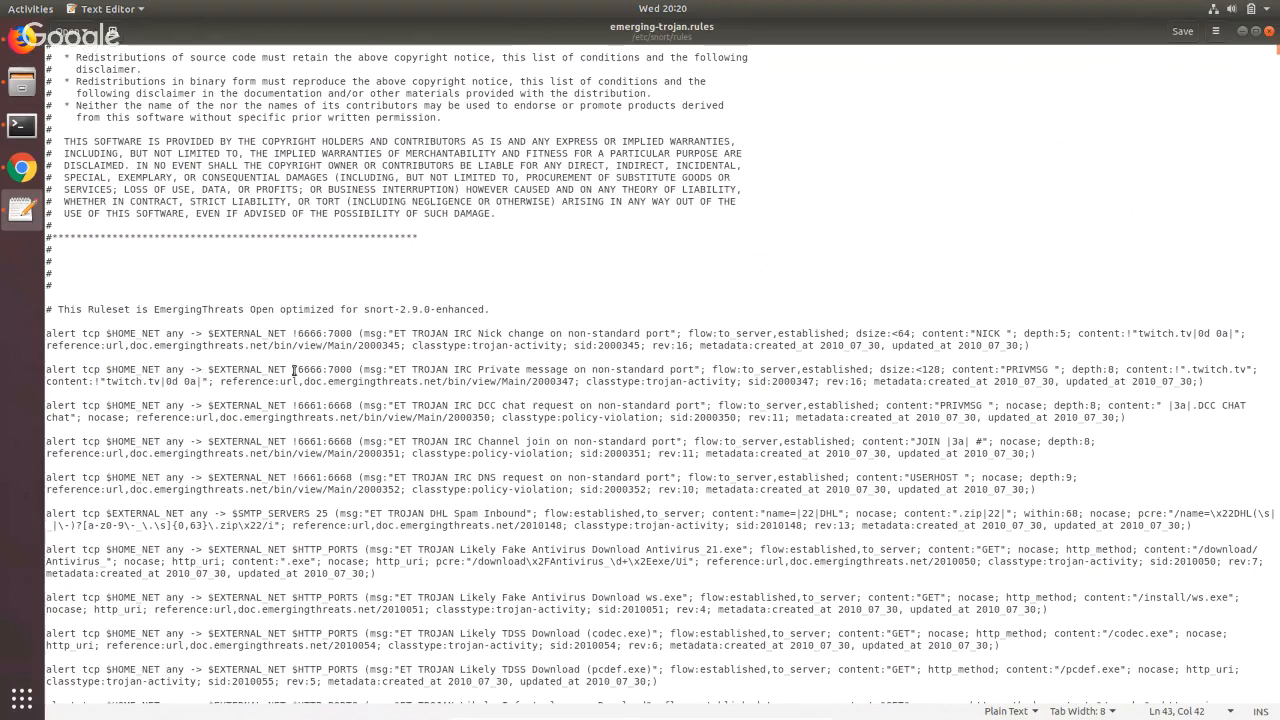
{"action": "left_click_drag", "start_coordinate": [295, 370], "coordinate": [324, 370]}
{"action": "left_click", "coordinate": [324, 370]}
{"action": "left_click_drag", "start_coordinate": [326, 372], "coordinate": [349, 372]}
{"action": "left_click", "coordinate": [327, 370]}
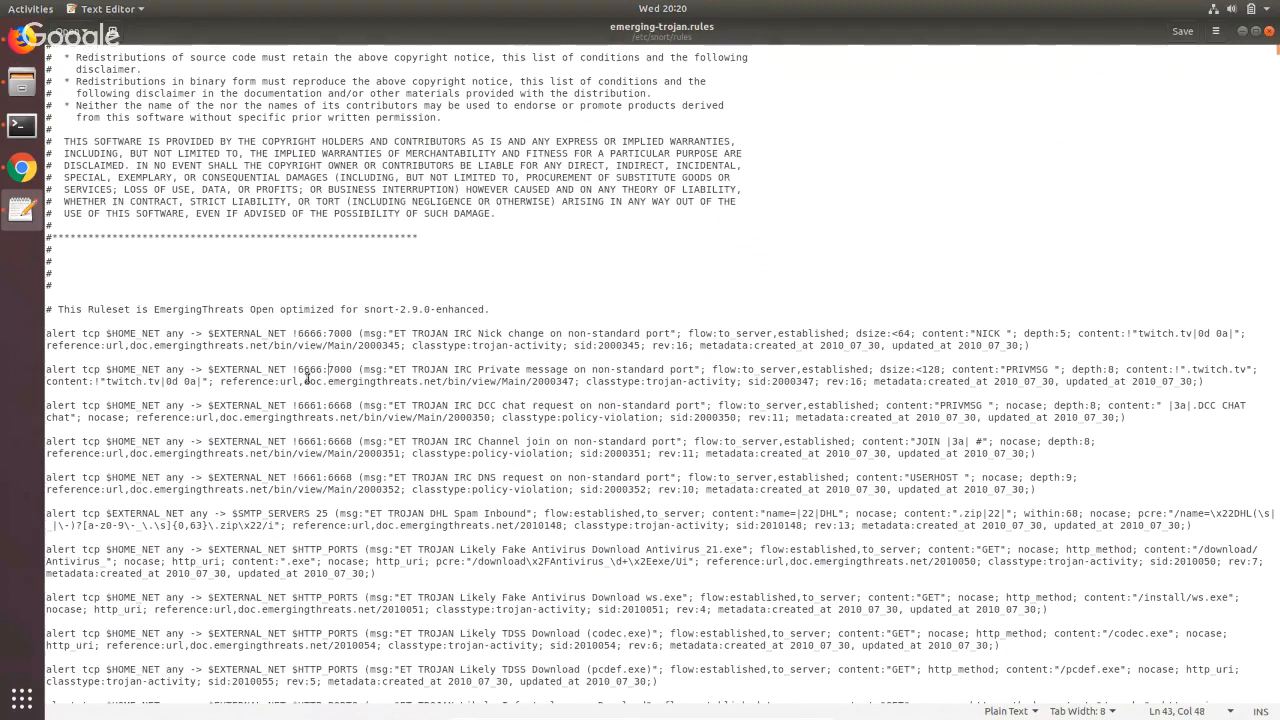
{"action": "left_click_drag", "start_coordinate": [328, 370], "coordinate": [353, 370]}
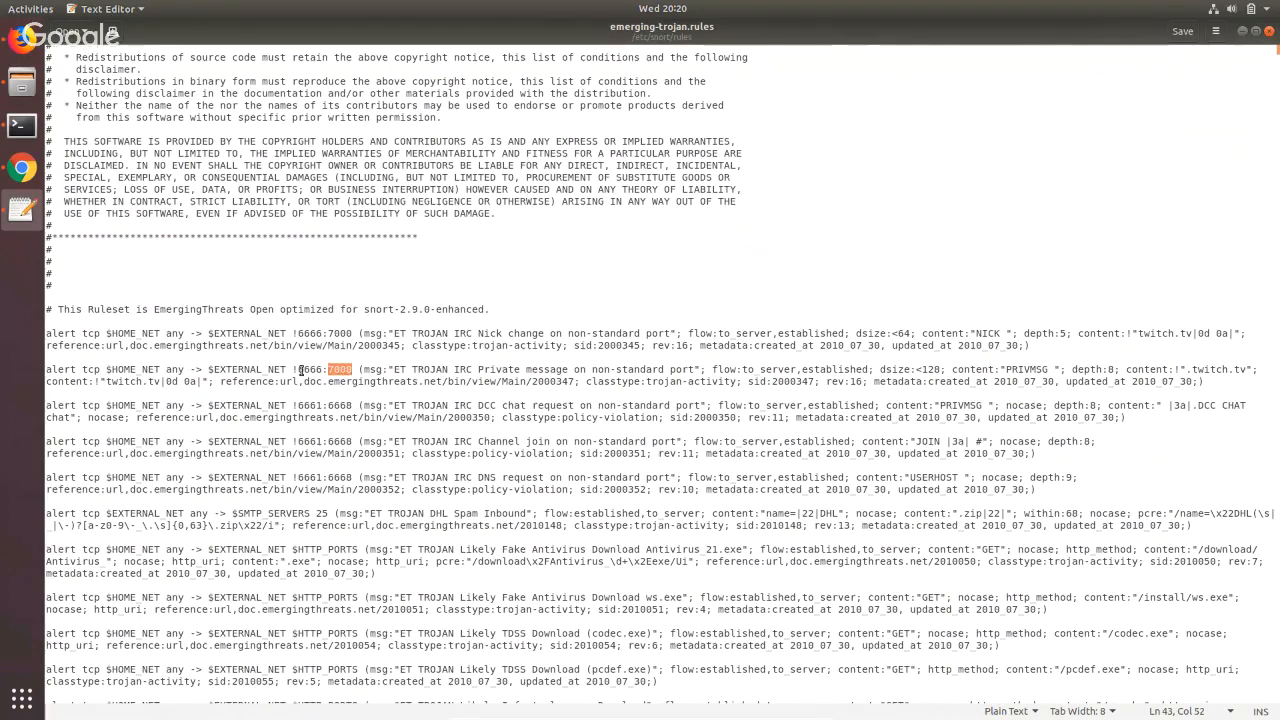
Highlight the whole parenthesized options section of the IRC Private message rule, from msg to the rule's end.
{"action": "left_click", "coordinate": [384, 380]}
{"action": "left_click_drag", "start_coordinate": [358, 369], "coordinate": [1129, 373]}
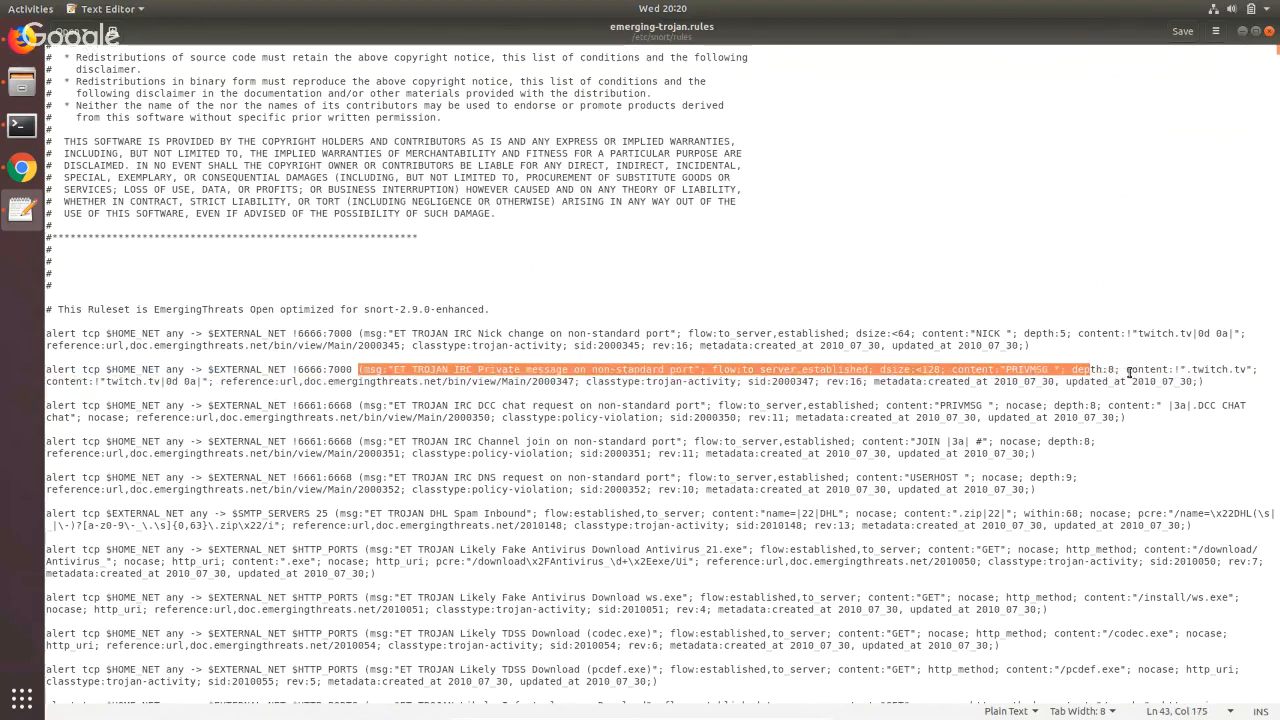
{"action": "key", "text": "shift+End"}
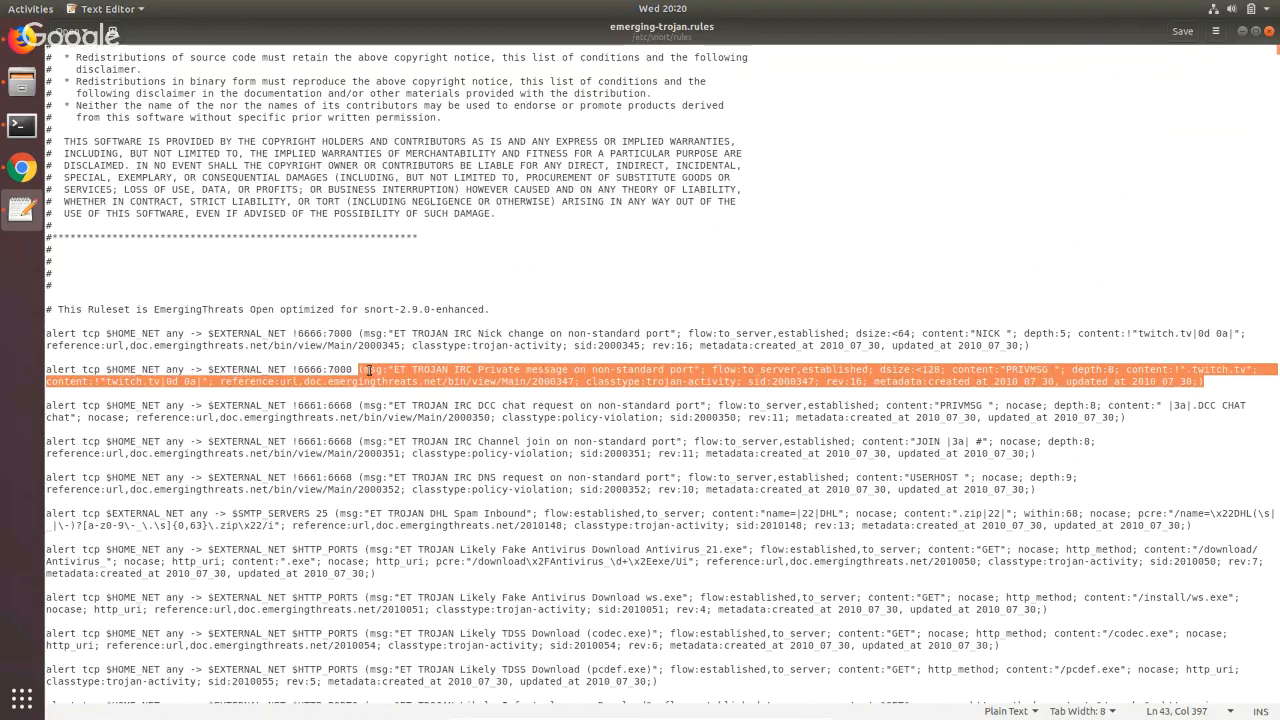
Highlight the msg text of the IRC Private message rule and its parts: ET, TROJAN and the description.
{"action": "left_click", "coordinate": [370, 370]}
{"action": "left_click_drag", "start_coordinate": [388, 370], "coordinate": [702, 371]}
{"action": "left_click", "coordinate": [395, 372]}
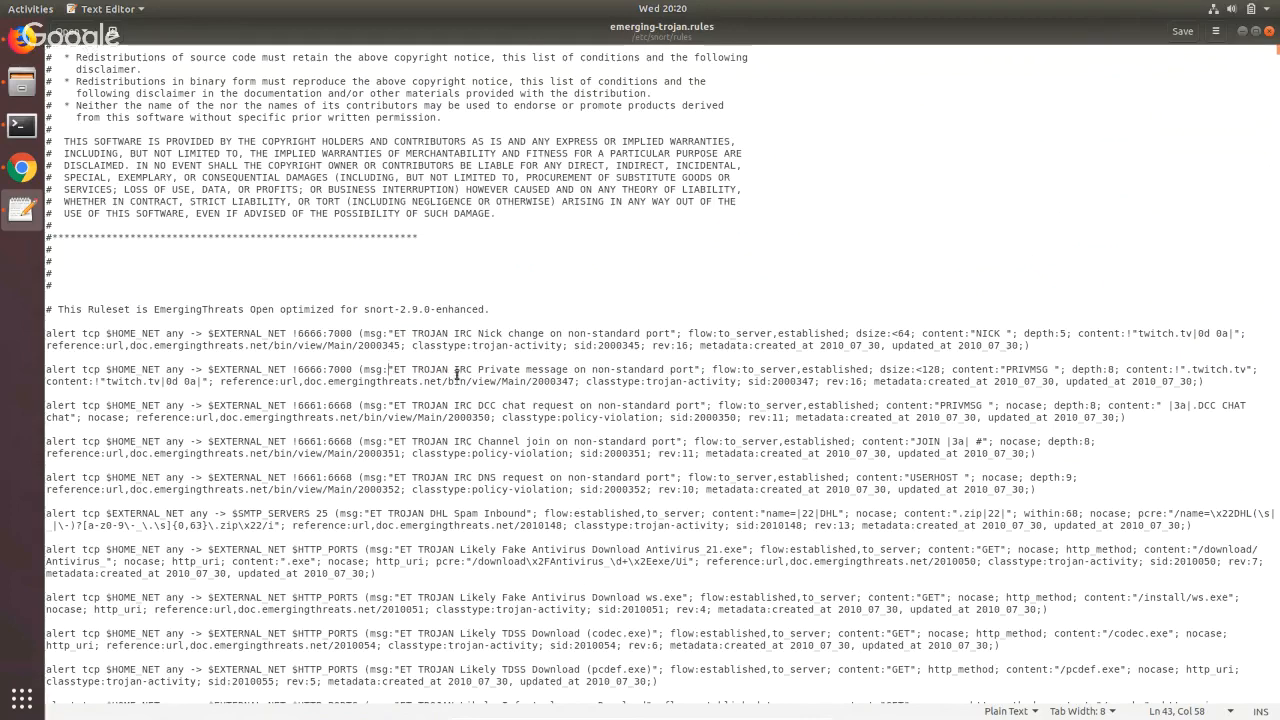
{"action": "key", "text": "Right"}
{"action": "double_click", "coordinate": [405, 371]}
{"action": "left_click", "coordinate": [412, 371]}
{"action": "double_click", "coordinate": [435, 370]}
{"action": "left_click", "coordinate": [462, 370]}
{"action": "left_click_drag", "start_coordinate": [455, 370], "coordinate": [690, 370]}
{"action": "left_click", "coordinate": [502, 381]}
Highlight the flow:to_server,established and dsize options of the IRC Private message rule.
{"action": "left_click_drag", "start_coordinate": [712, 369], "coordinate": [869, 370]}
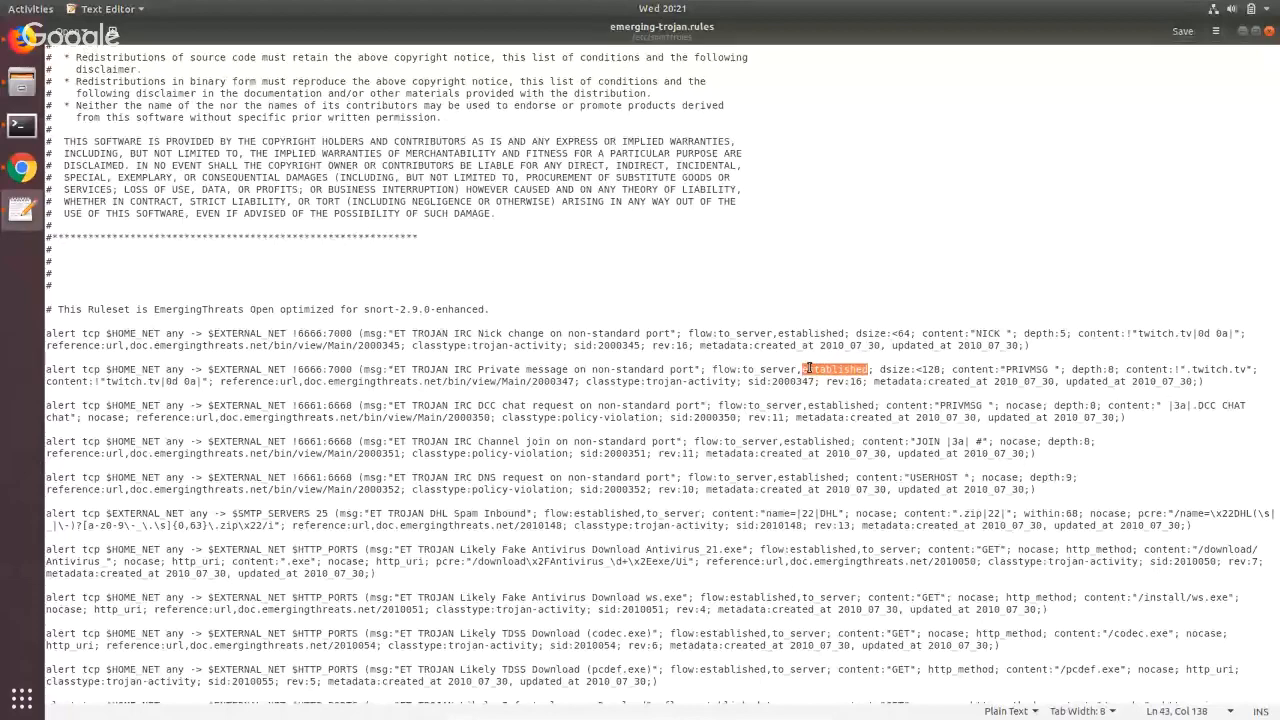
{"action": "left_click_drag", "start_coordinate": [806, 369], "coordinate": [939, 369]}
{"action": "left_click", "coordinate": [919, 369]}
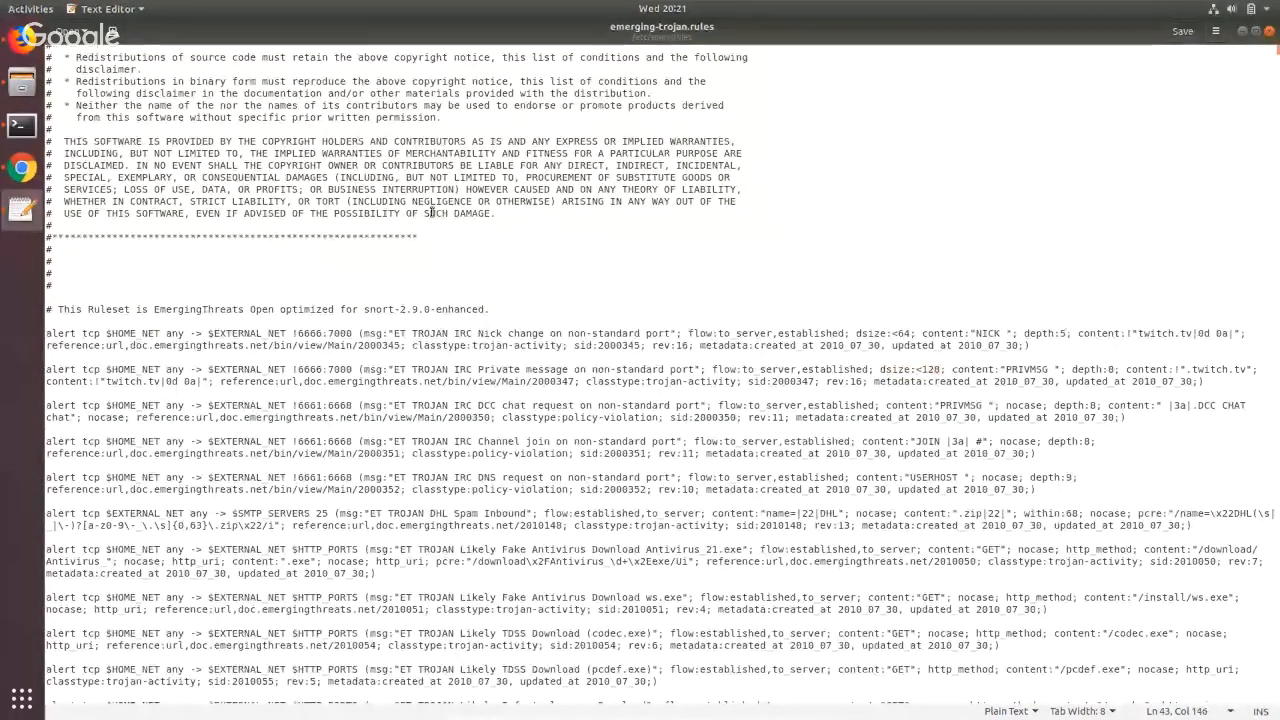
Switch to Firefox, search the web for "snort rule dsize" in a new tab, and open the Snort Manual's Non-Payload Detection Rule Options page.
{"action": "left_click", "coordinate": [22, 40]}
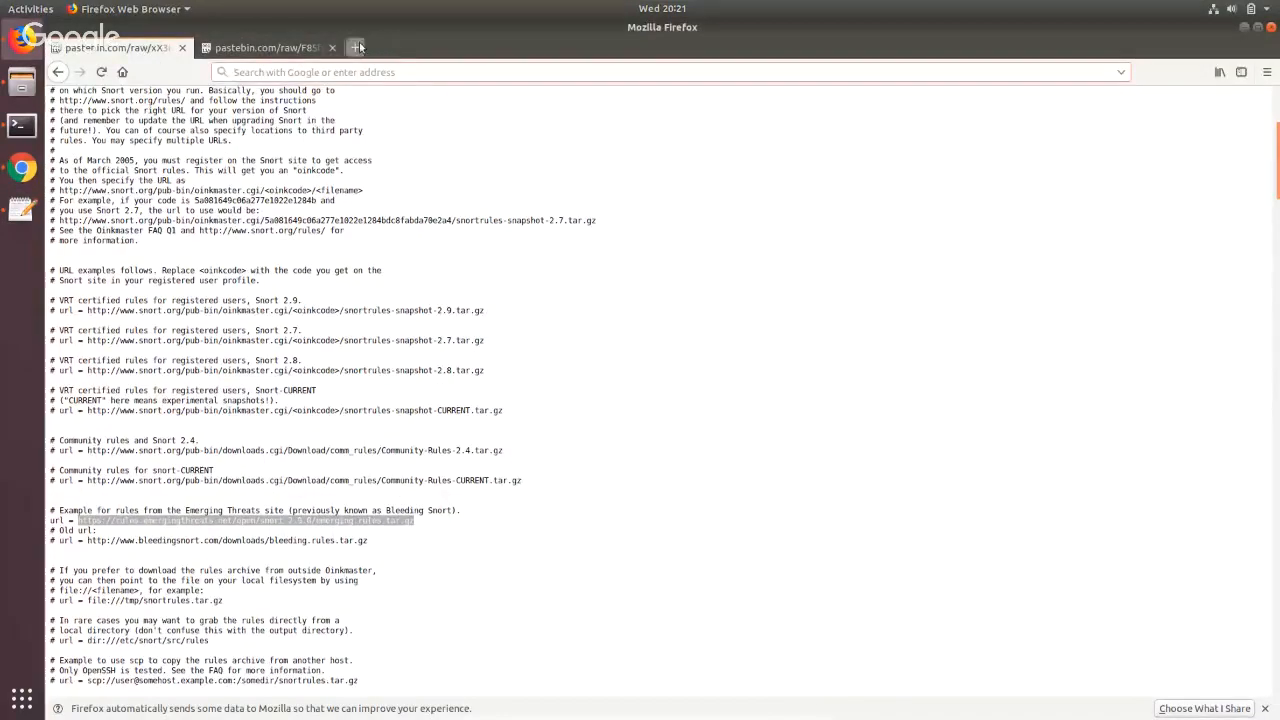
{"action": "left_click", "coordinate": [358, 47]}
{"action": "type", "text": "snort r"}
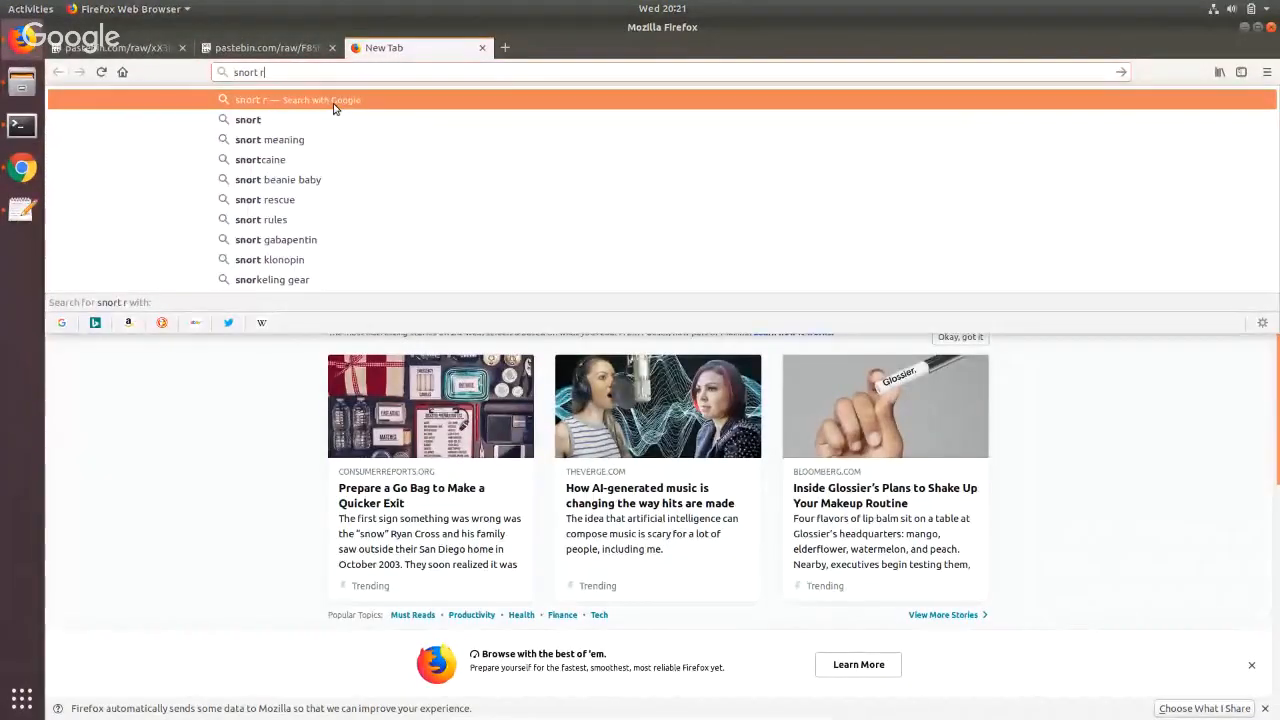
{"action": "type", "text": "ule dsize"}
{"action": "key", "text": "Return"}
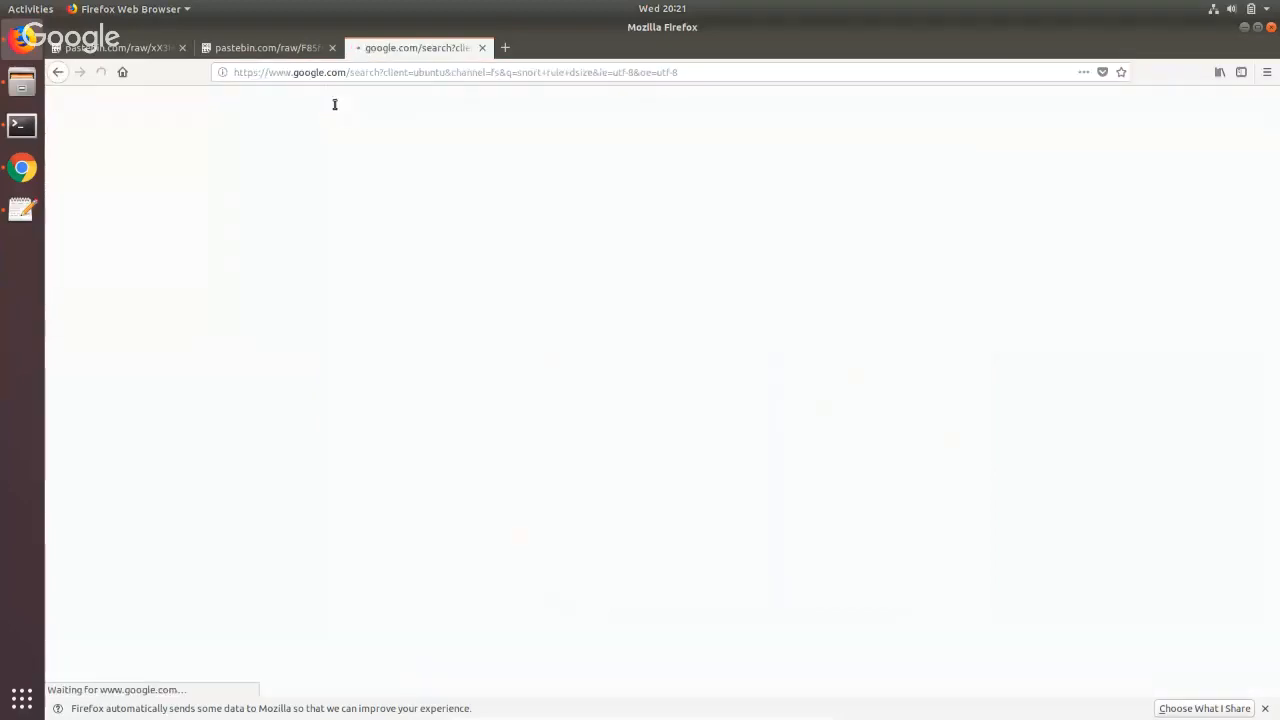
{"action": "left_click", "coordinate": [295, 212]}
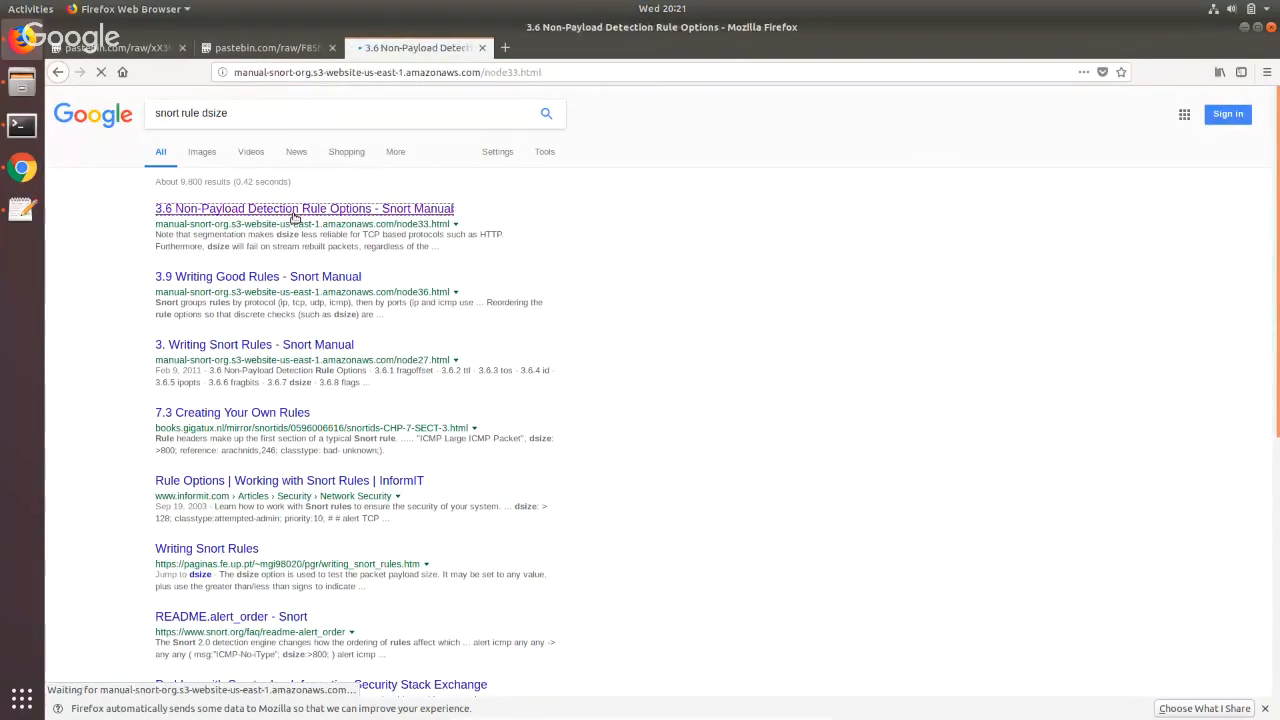
Find "dsize" in the manual page and highlight the packet payload size phrase in its description.
{"action": "key", "text": "ctrl+f"}
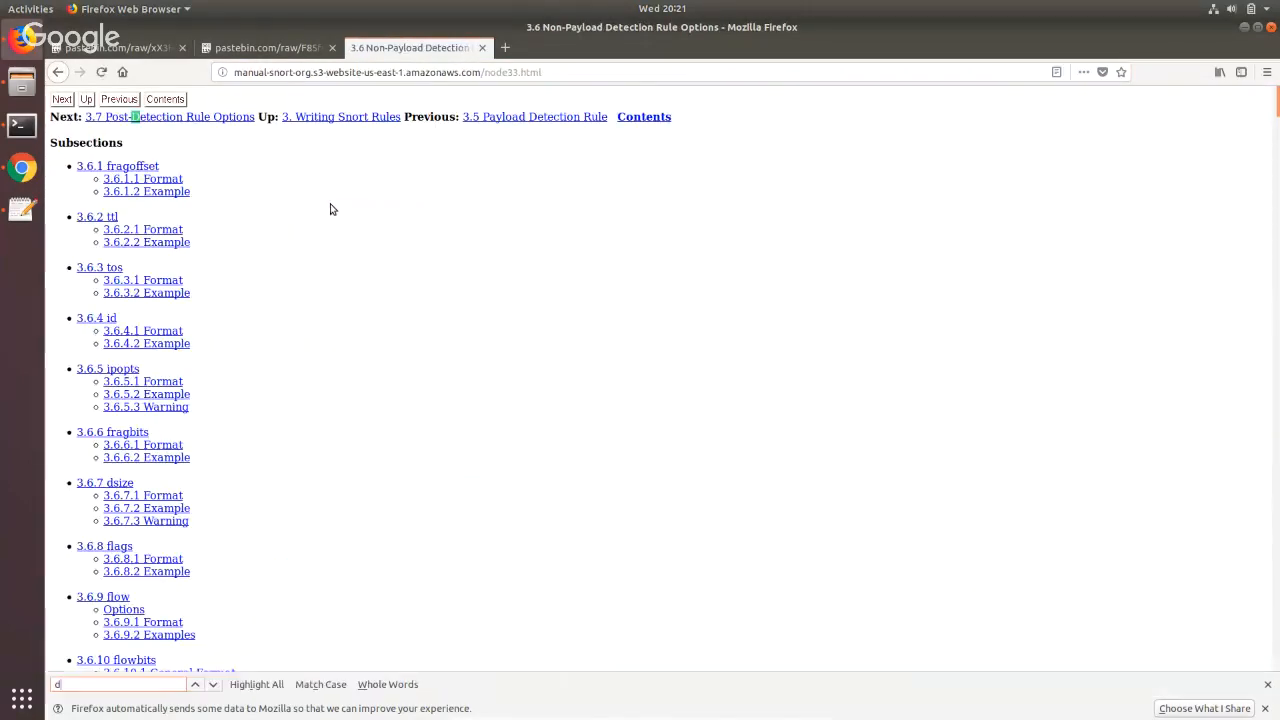
{"action": "type", "text": "dsize"}
{"action": "key", "text": "Return"}
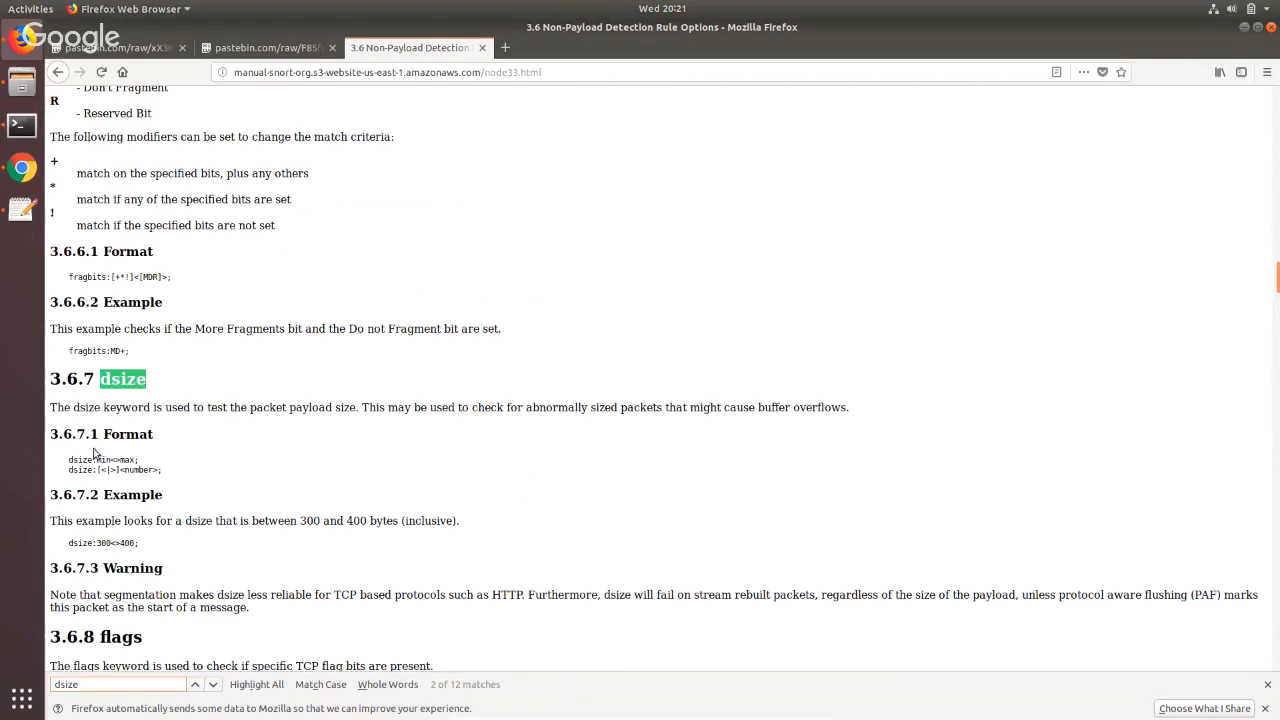
{"action": "left_click_drag", "start_coordinate": [250, 407], "coordinate": [357, 407]}
{"action": "left_click", "coordinate": [267, 405]}
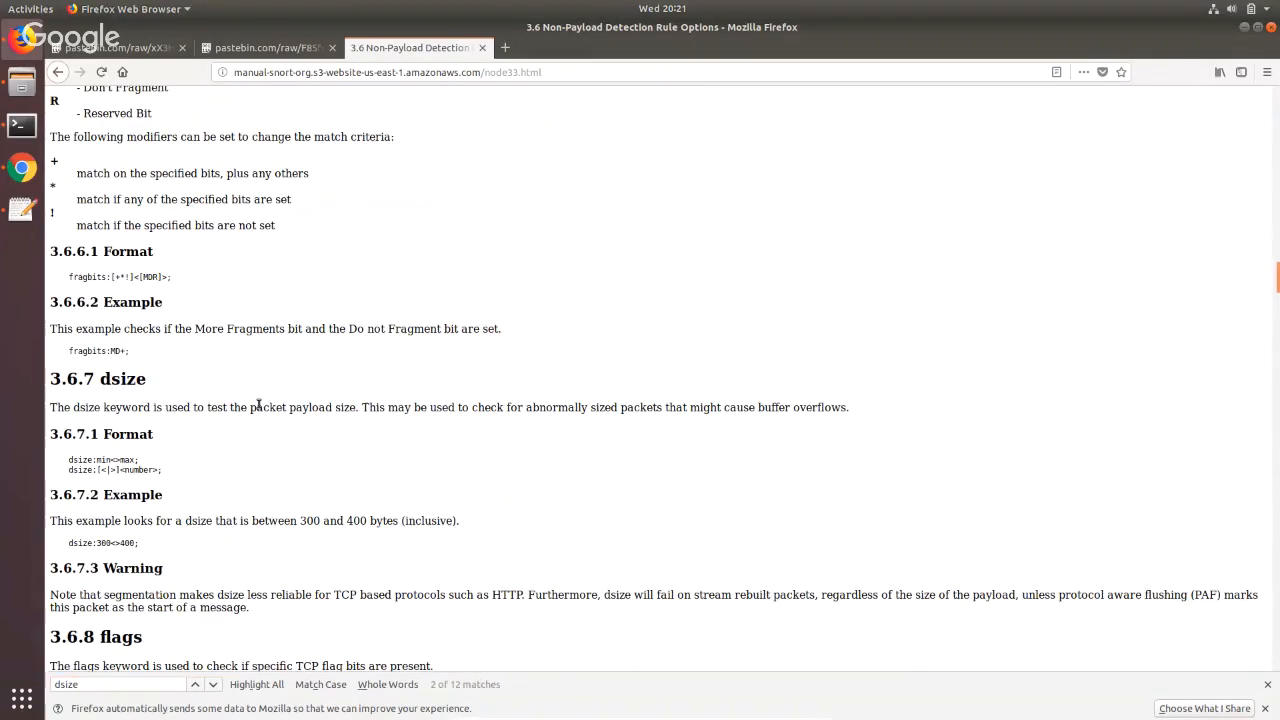
Return to emerging-trojan.rules in the text editor and highlight the dsize value 128, rechecking the manual page in Firefox.
{"action": "left_click", "coordinate": [288, 48]}
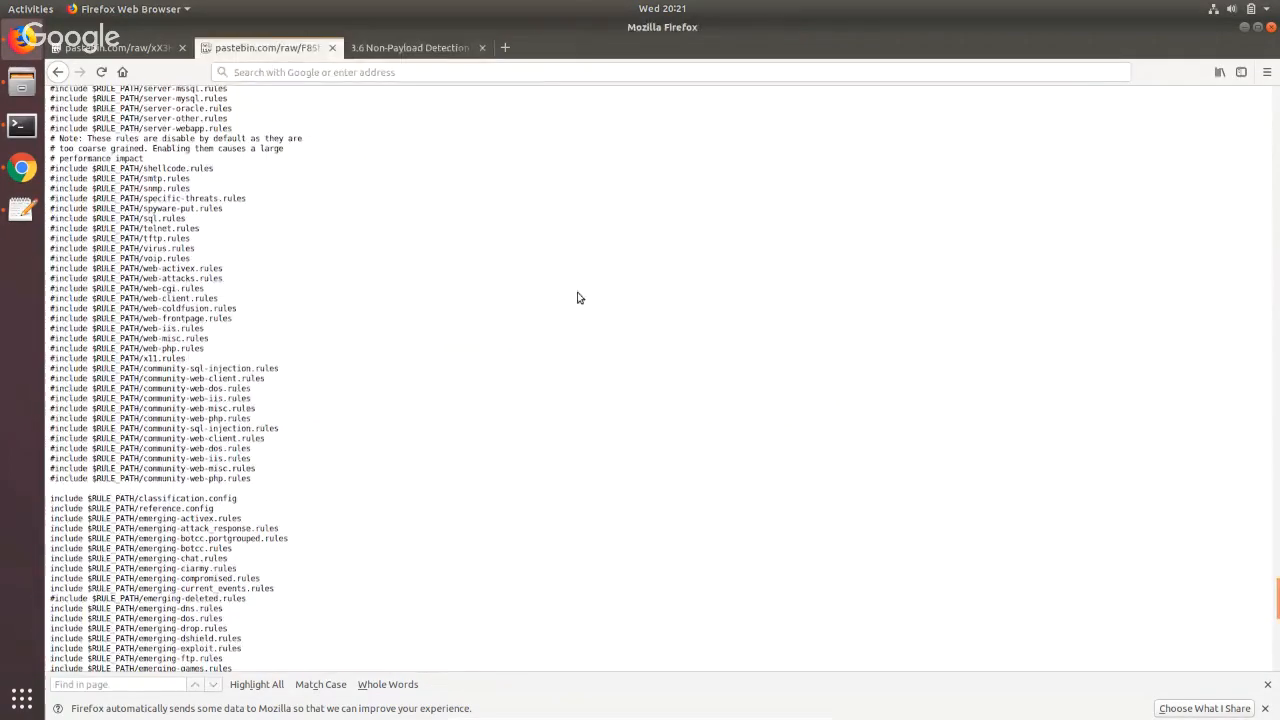
{"action": "left_click", "coordinate": [400, 48]}
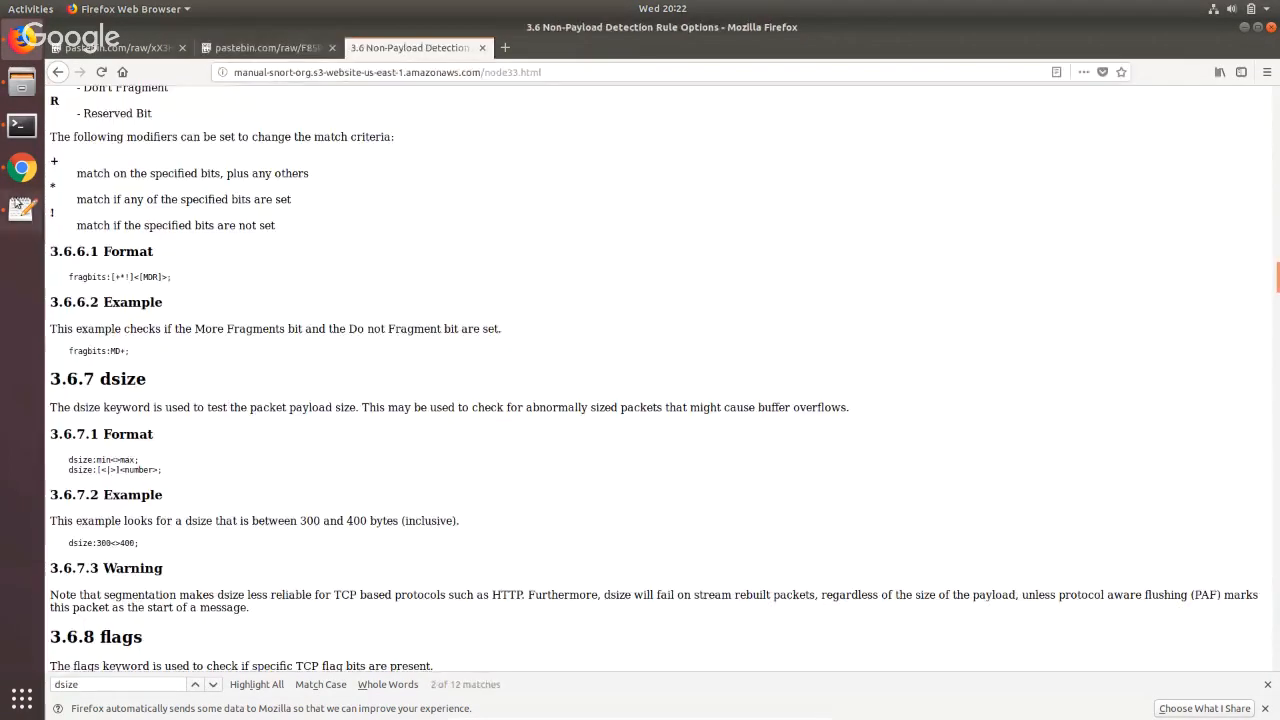
{"action": "left_click", "coordinate": [19, 207]}
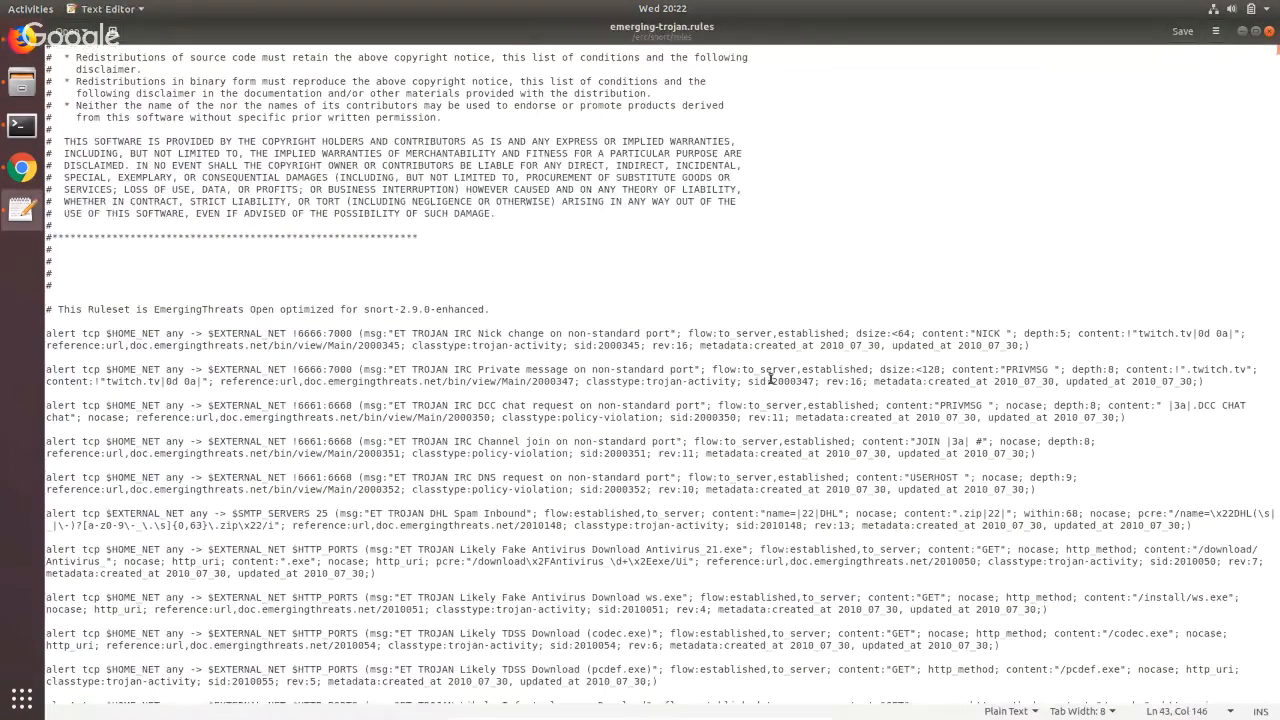
{"action": "double_click", "coordinate": [930, 369]}
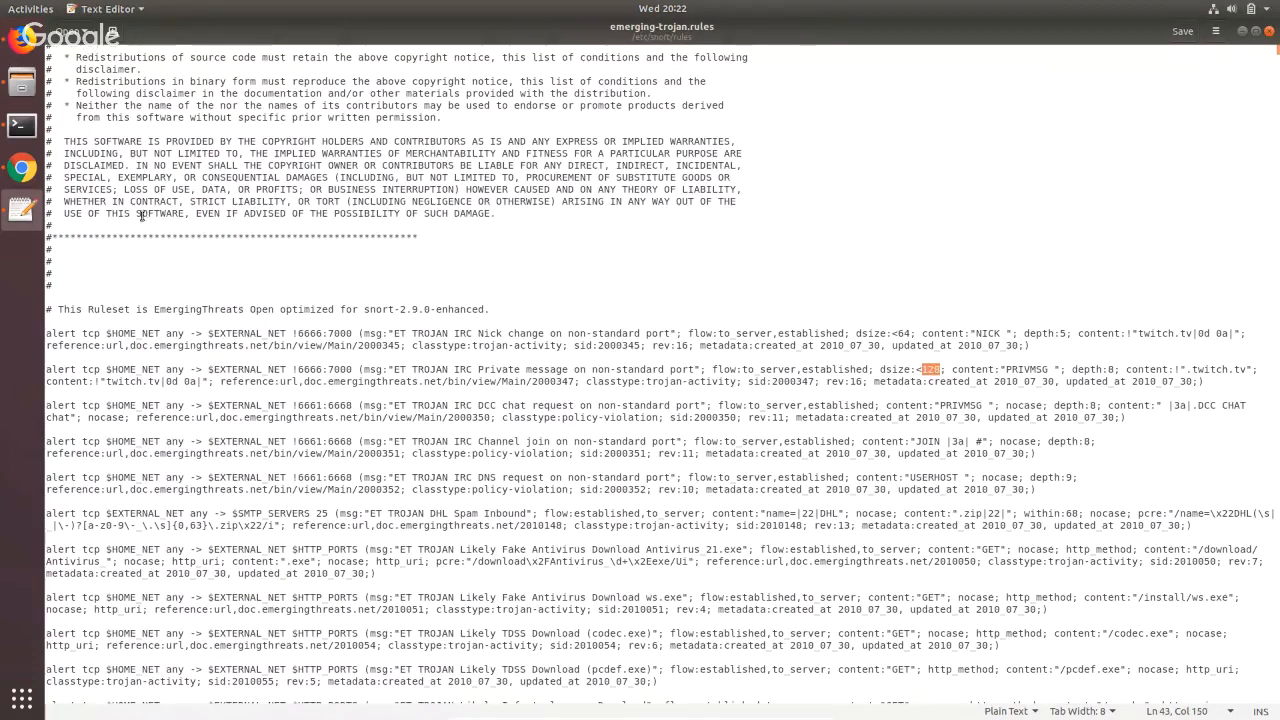
{"action": "left_click", "coordinate": [25, 44]}
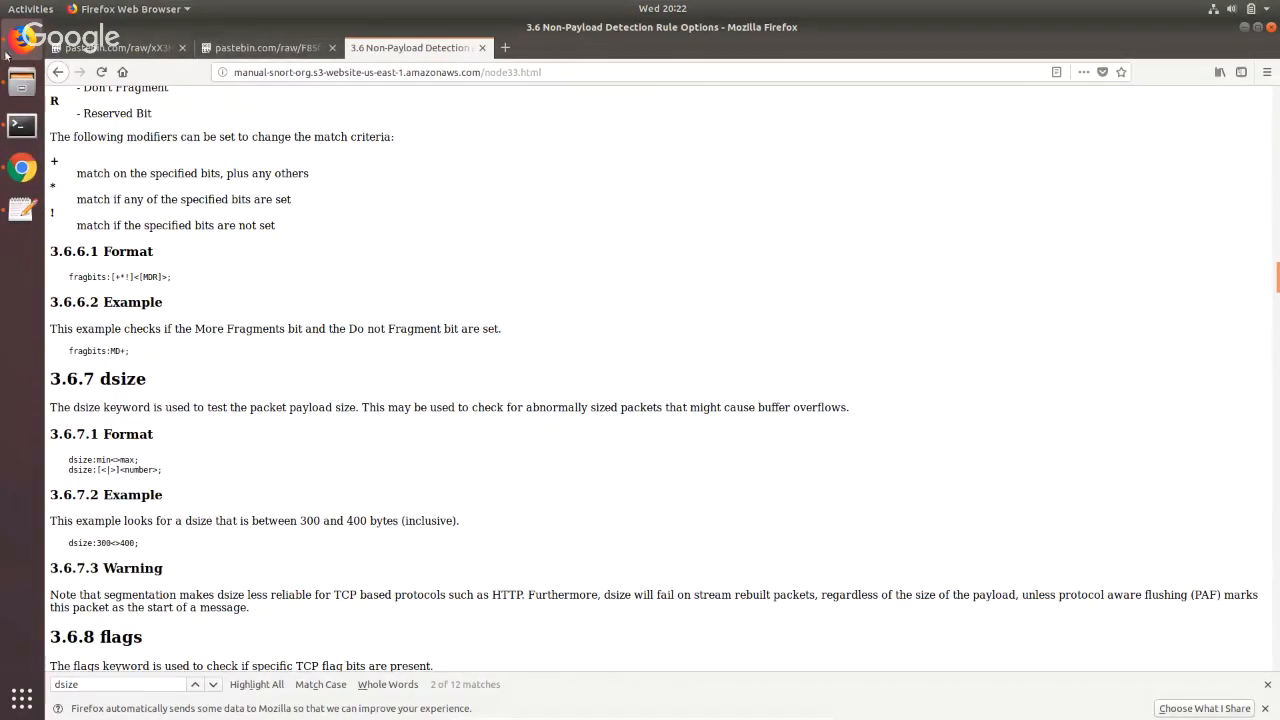
{"action": "left_click", "coordinate": [20, 230]}
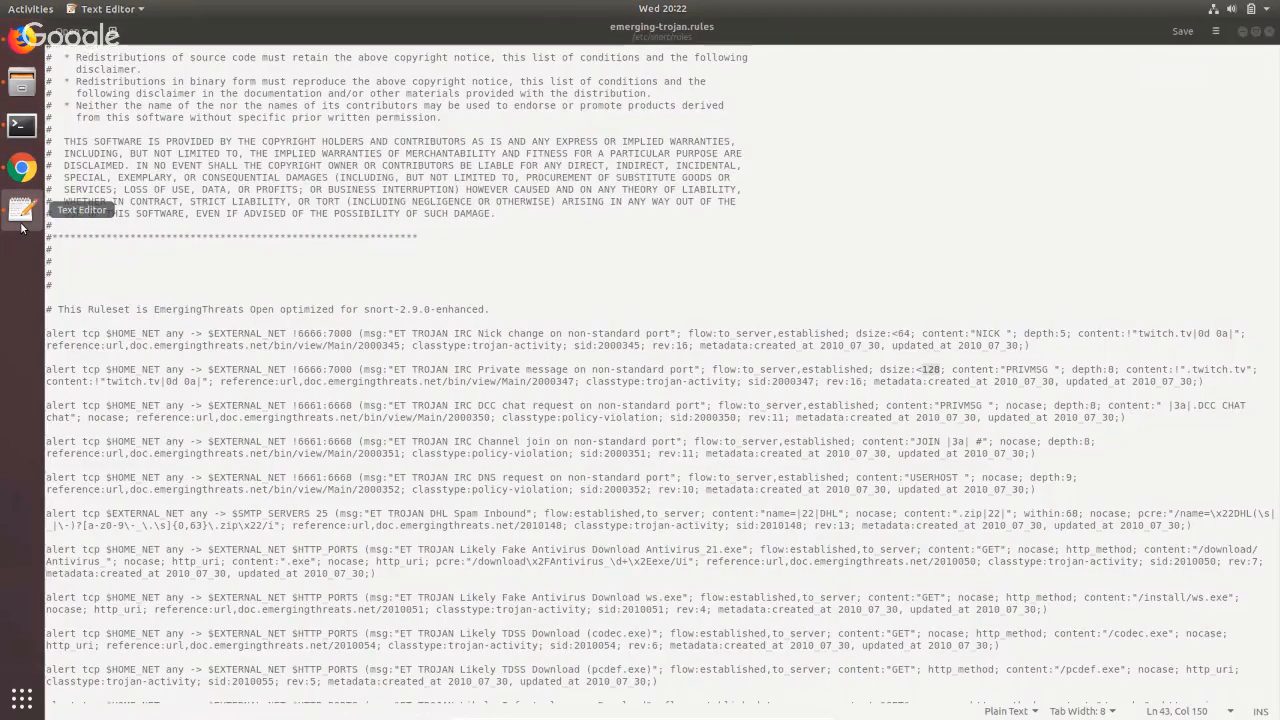
Highlight the PRIVMSG content match, the depth:8 option and the negated ".twitch.tv" content match in the IRC Private message rule.
{"action": "left_click_drag", "start_coordinate": [953, 372], "coordinate": [1052, 372]}
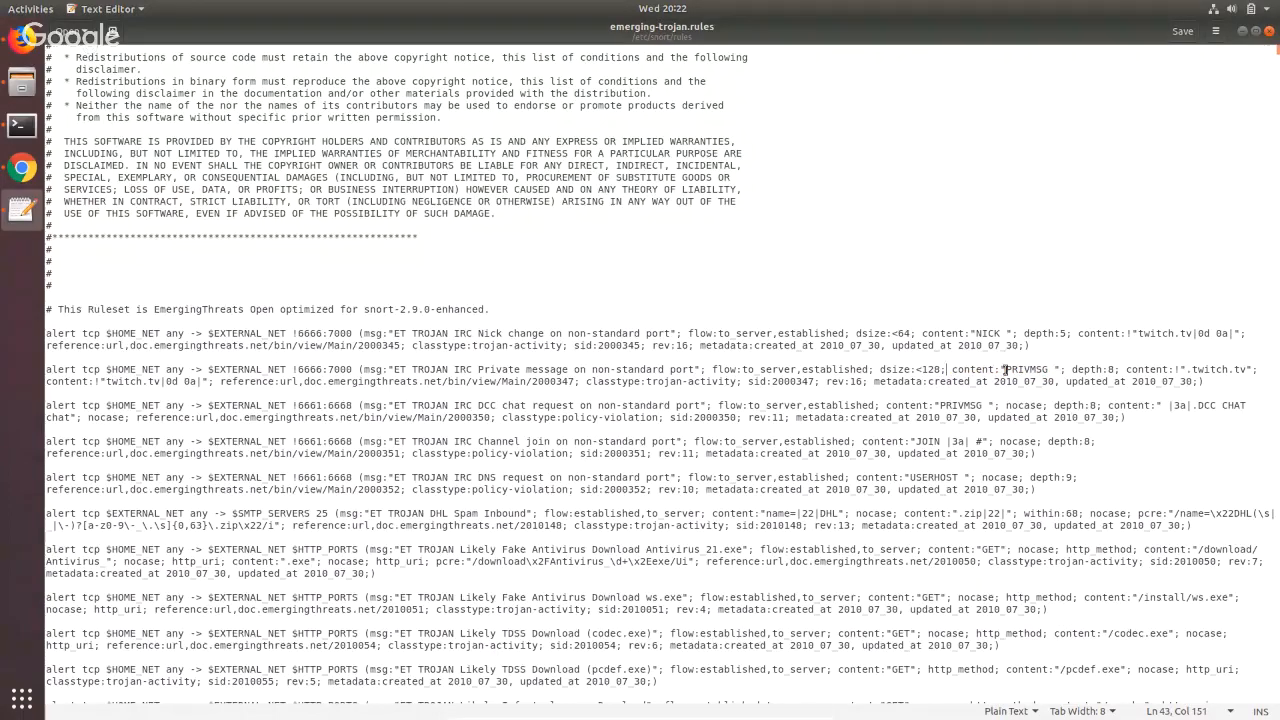
{"action": "left_click_drag", "start_coordinate": [1006, 370], "coordinate": [1046, 369]}
{"action": "left_click_drag", "start_coordinate": [1073, 370], "coordinate": [1117, 368]}
{"action": "left_click_drag", "start_coordinate": [1126, 369], "coordinate": [1183, 369]}
{"action": "left_click", "coordinate": [1173, 369]}
{"action": "left_click_drag", "start_coordinate": [1173, 369], "coordinate": [1250, 368]}
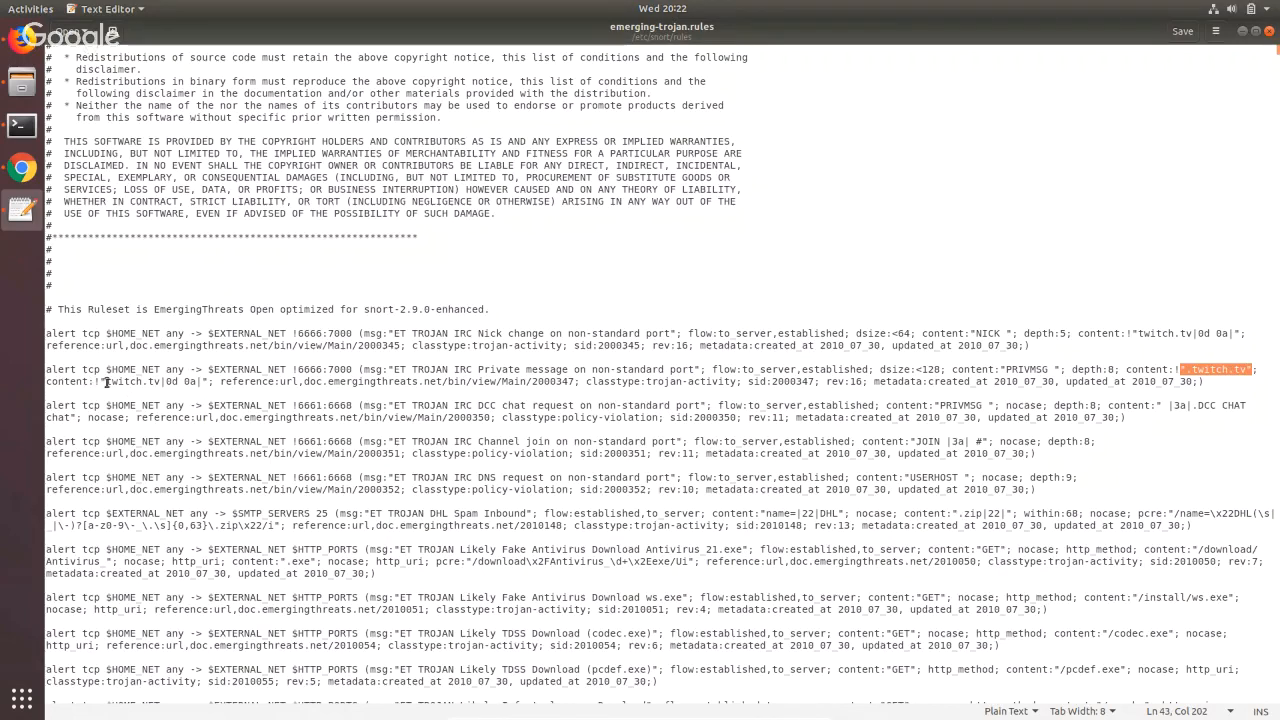
Highlight the rule's second negated content match, "twitch.tv|0d 0a|", and its doc.emergingthreats.net reference URL.
{"action": "left_click_drag", "start_coordinate": [110, 382], "coordinate": [180, 382]}
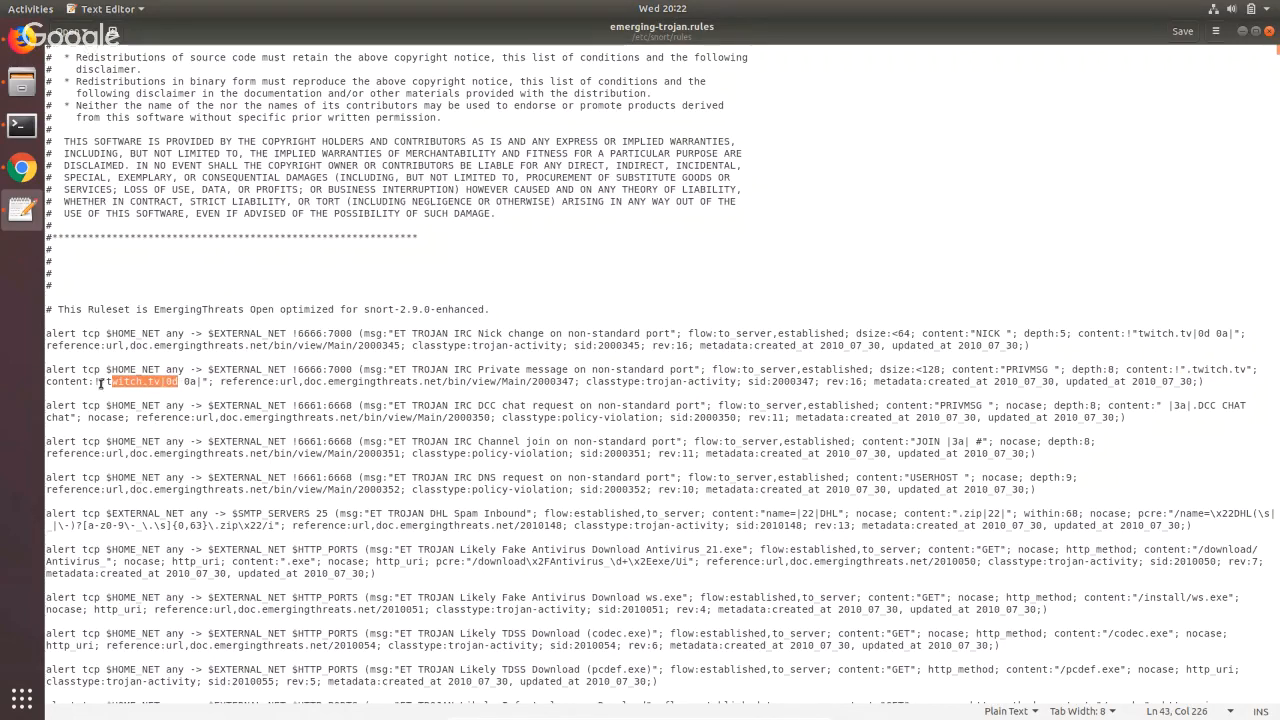
{"action": "left_click_drag", "start_coordinate": [101, 383], "coordinate": [88, 382]}
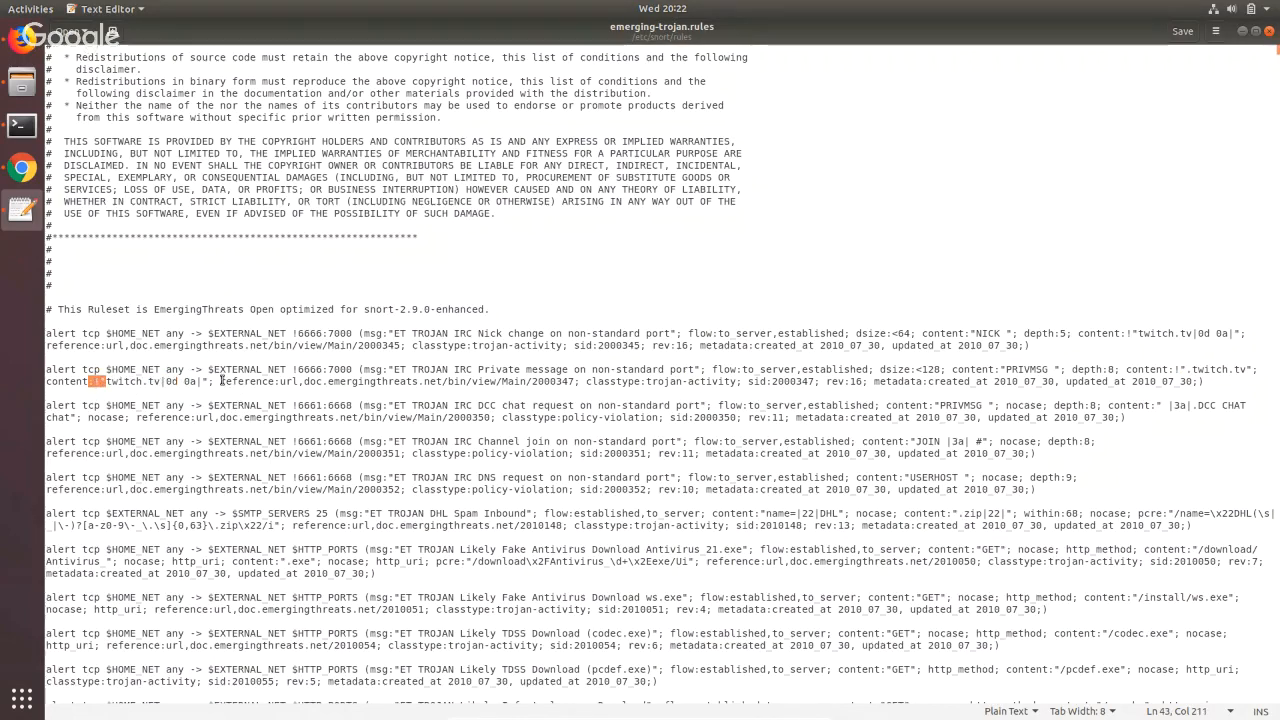
{"action": "left_click_drag", "start_coordinate": [220, 381], "coordinate": [574, 383]}
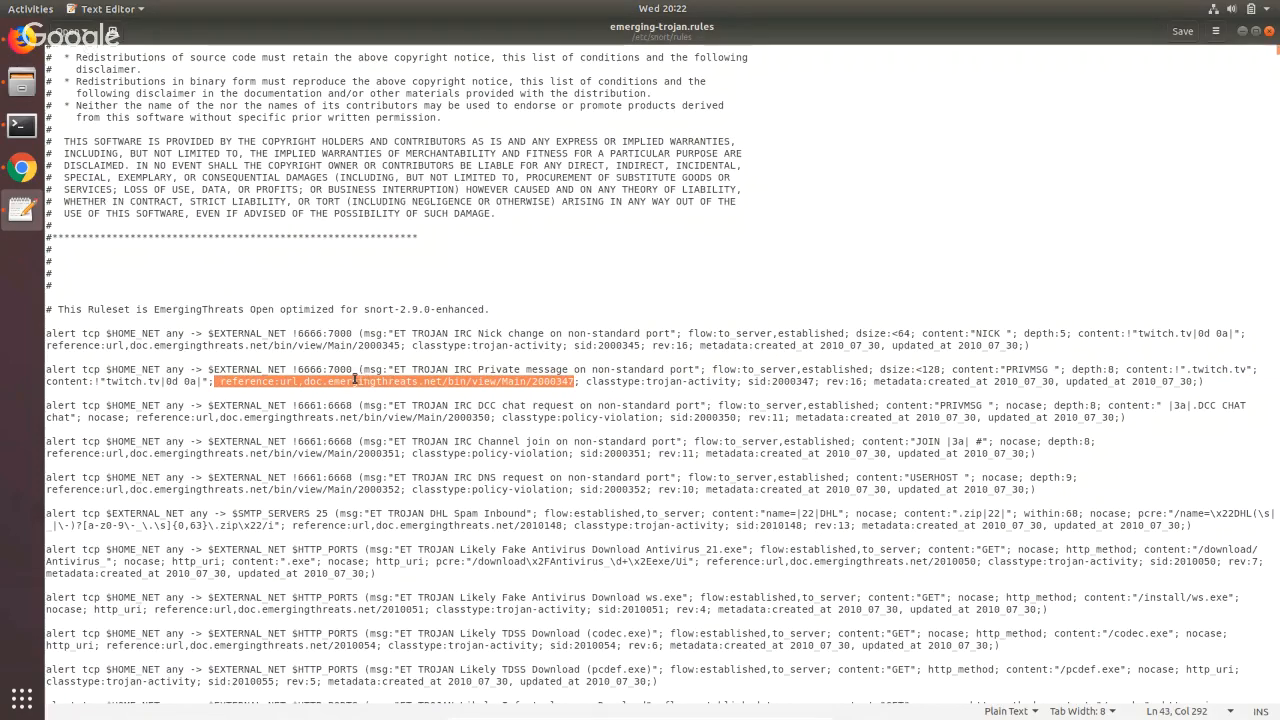
Highlight the rev:16 option and the metadata with created and updated dates in the IRC Private message rule.
{"action": "left_click", "coordinate": [466, 381]}
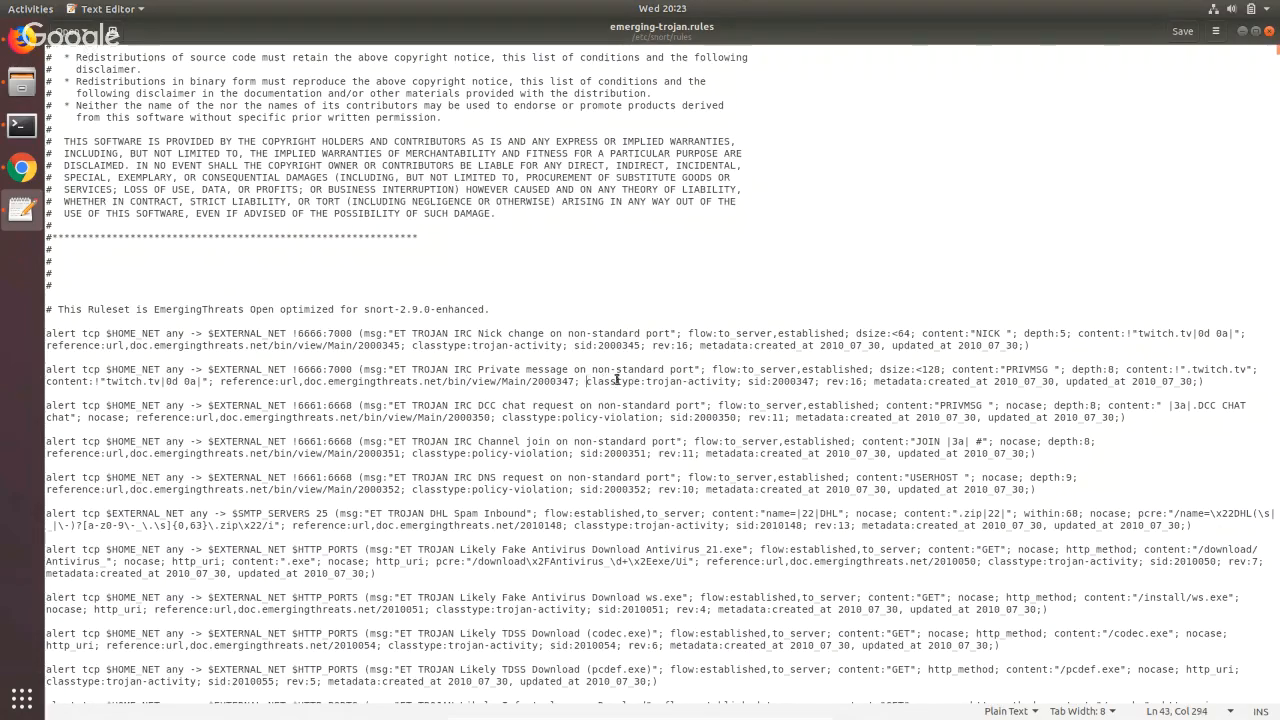
{"action": "left_click_drag", "start_coordinate": [617, 380], "coordinate": [867, 381]}
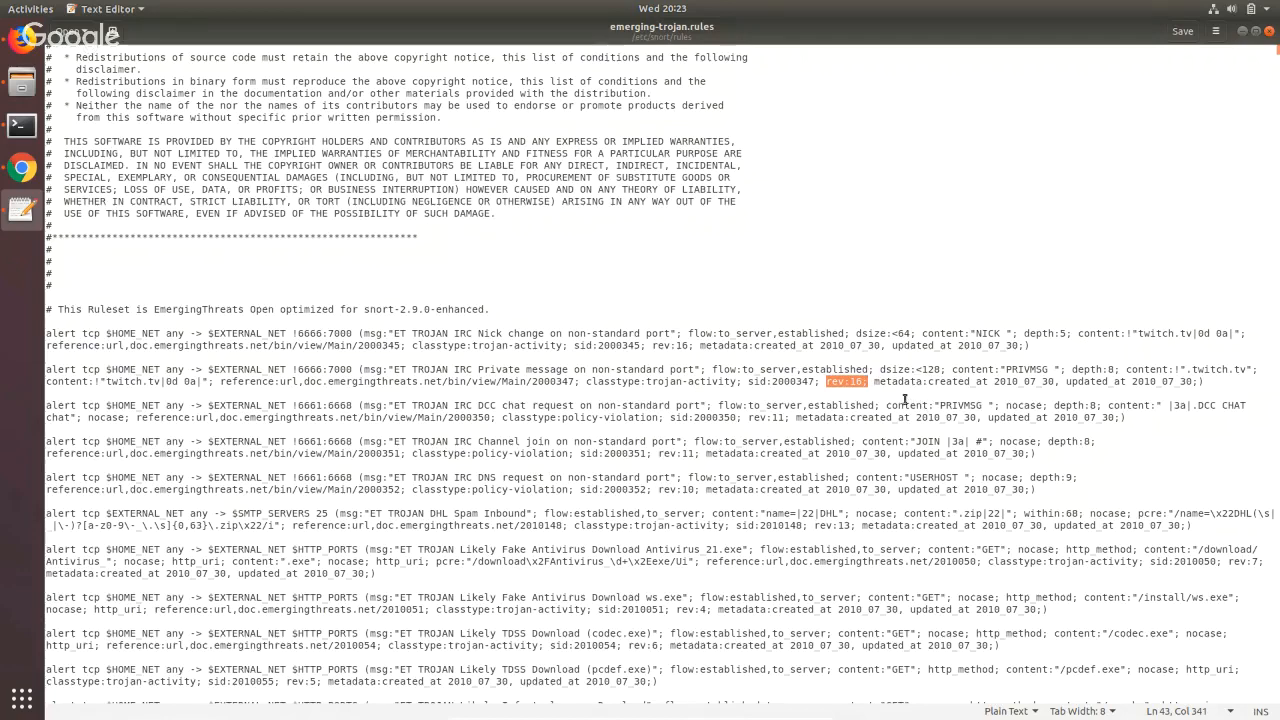
{"action": "left_click_drag", "start_coordinate": [887, 381], "coordinate": [1162, 381]}
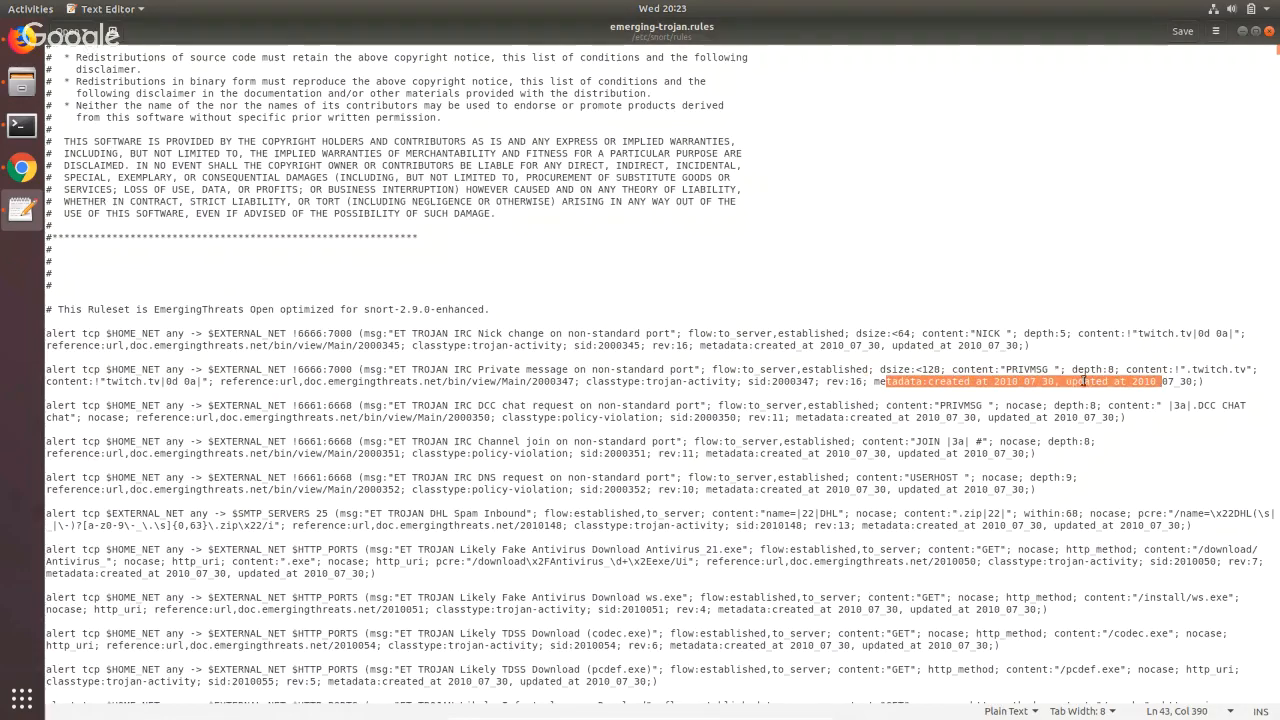
{"action": "left_click", "coordinate": [1108, 382]}
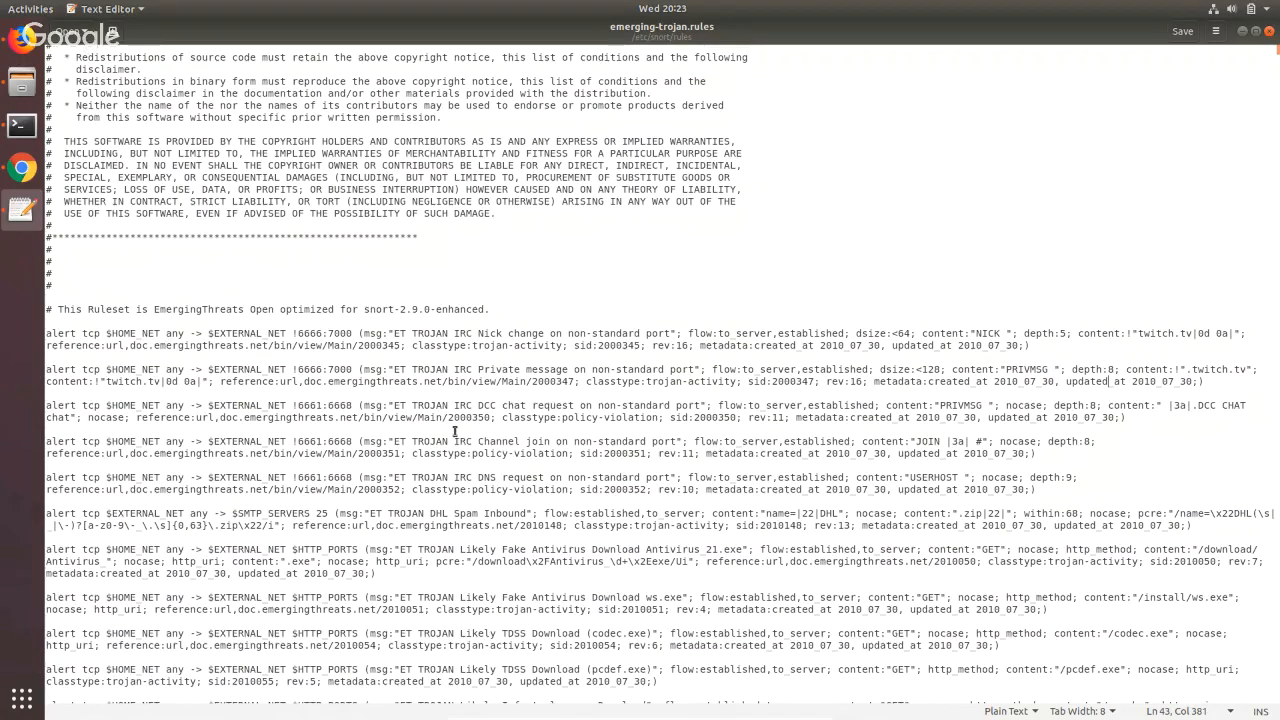
Review the neighbouring trojan rules and highlight the entire IRC Nick change rule.
{"action": "scroll", "coordinate": [454, 431], "scroll_direction": "down", "scroll_amount": 5}
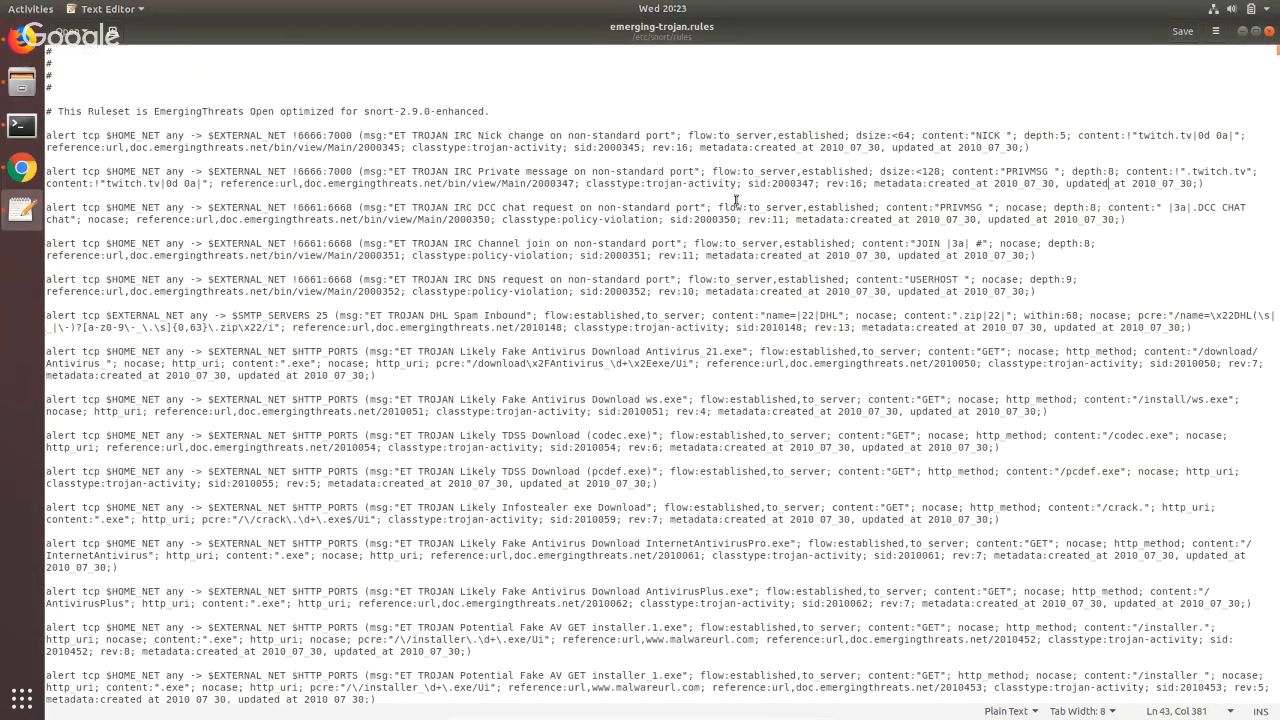
{"action": "scroll", "coordinate": [617, 219], "scroll_direction": "up", "scroll_amount": 7}
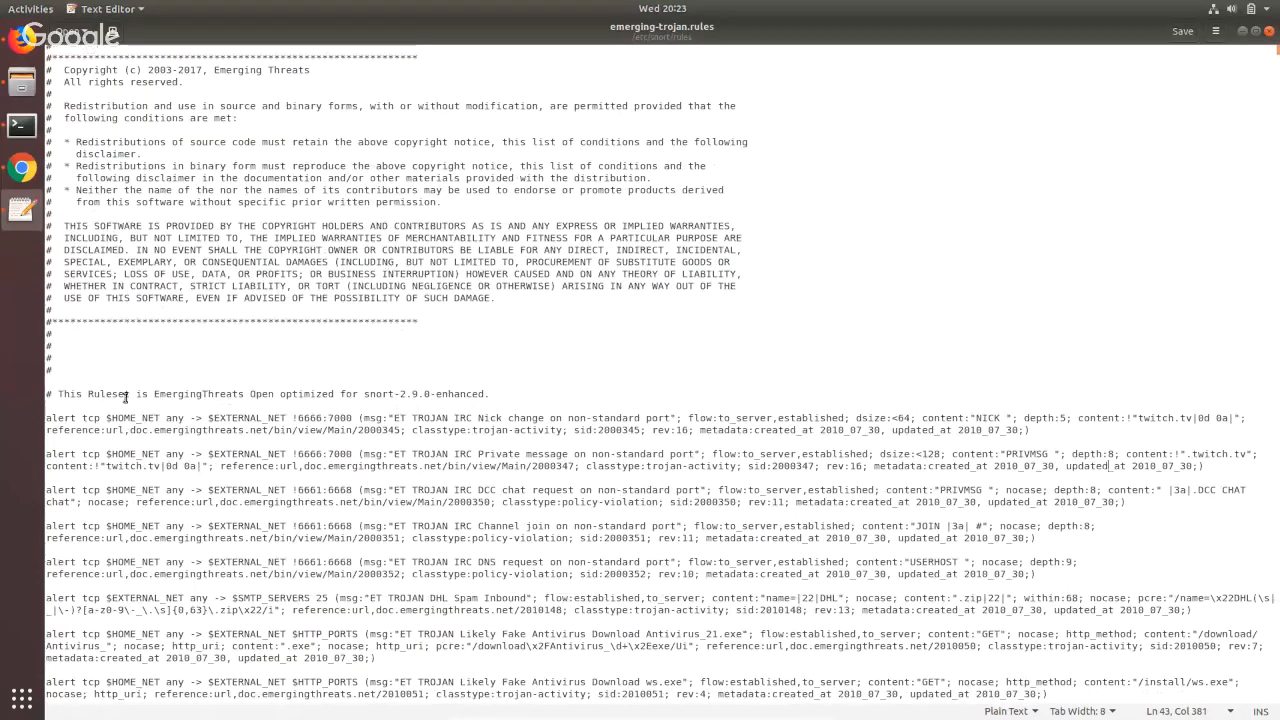
{"action": "left_click_drag", "start_coordinate": [47, 420], "coordinate": [1200, 430]}
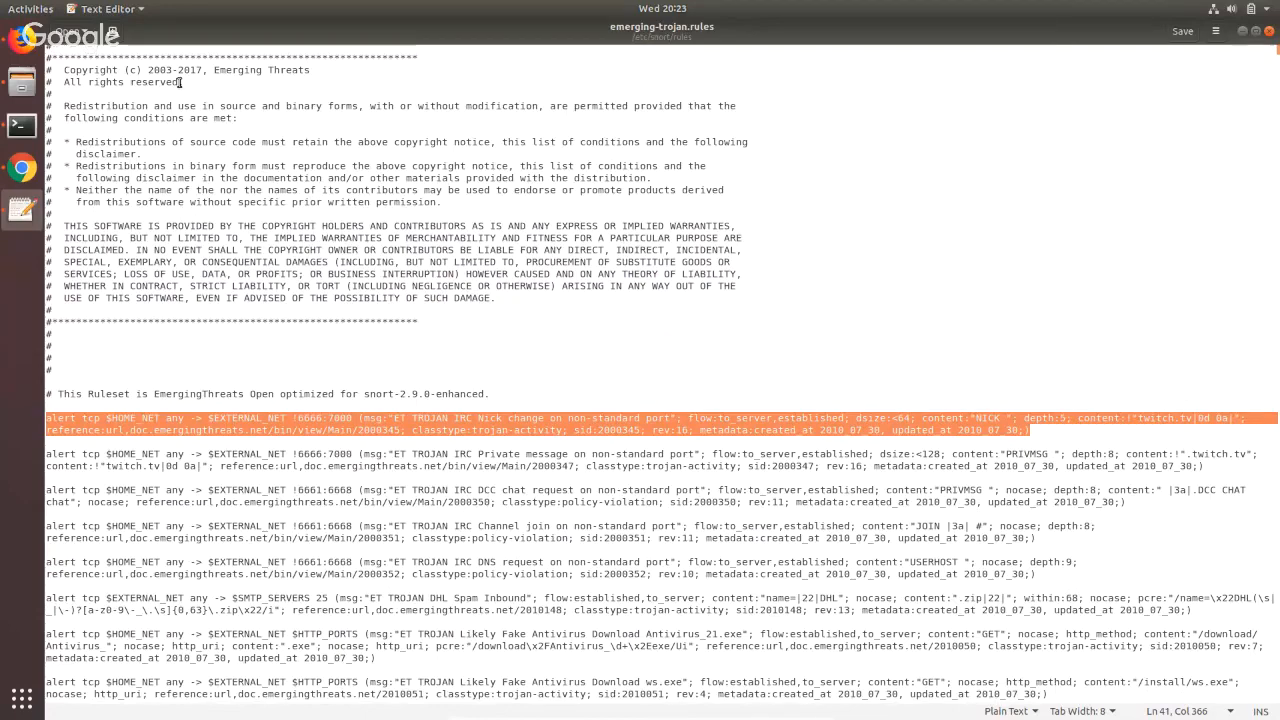
Close emerging-trojan.rules and highlight the emerging-activex.rules include line in the Pastebin configuration in Firefox.
{"action": "left_click", "coordinate": [1268, 33]}
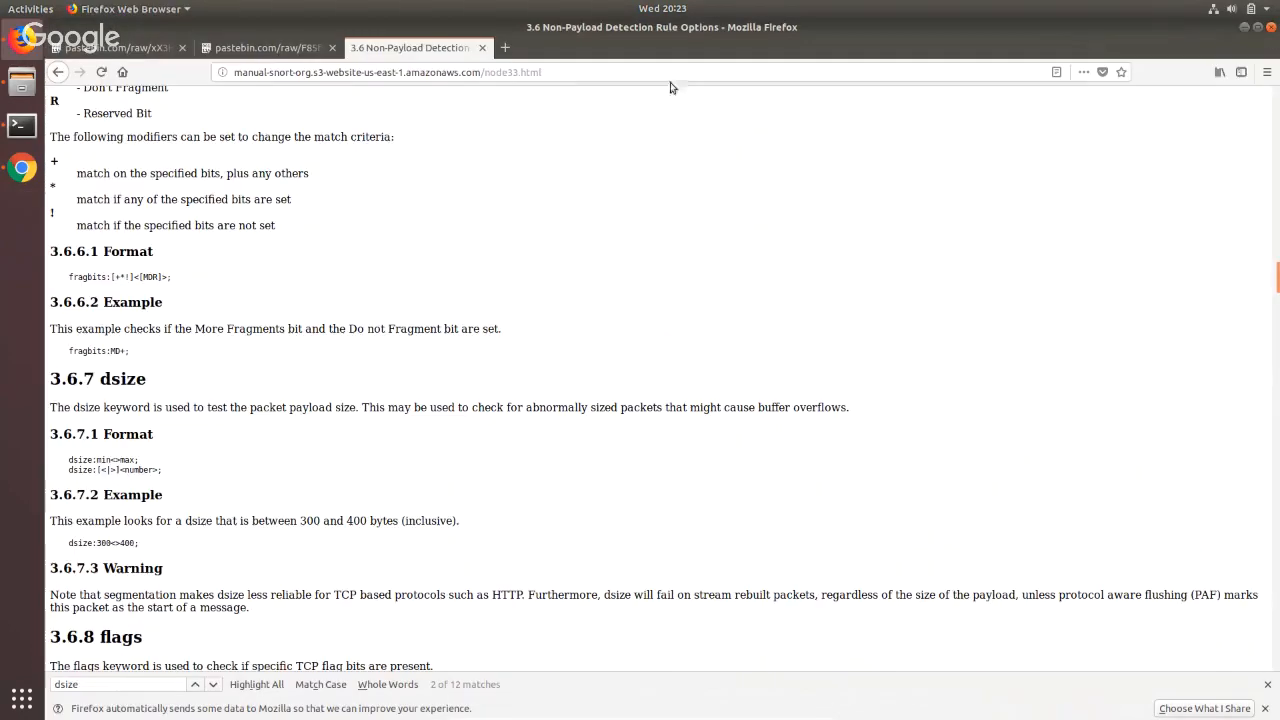
{"action": "left_click", "coordinate": [226, 48]}
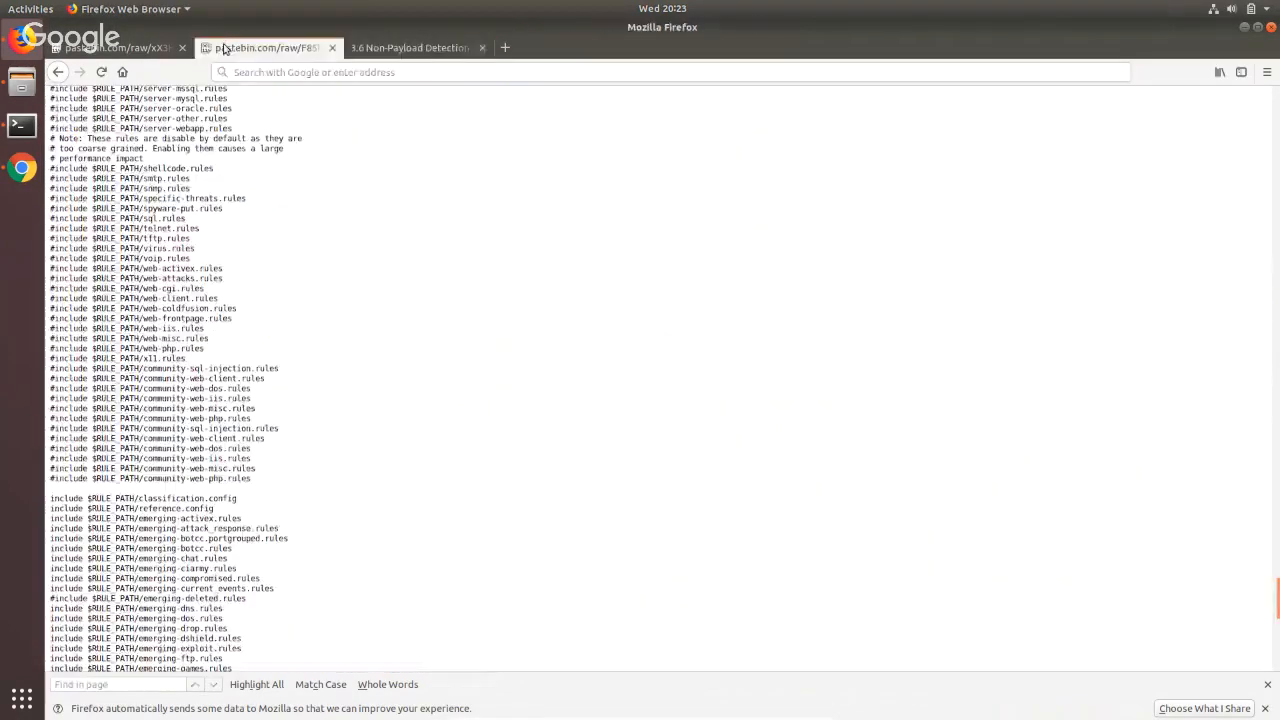
{"action": "left_click_drag", "start_coordinate": [250, 520], "coordinate": [48, 519]}
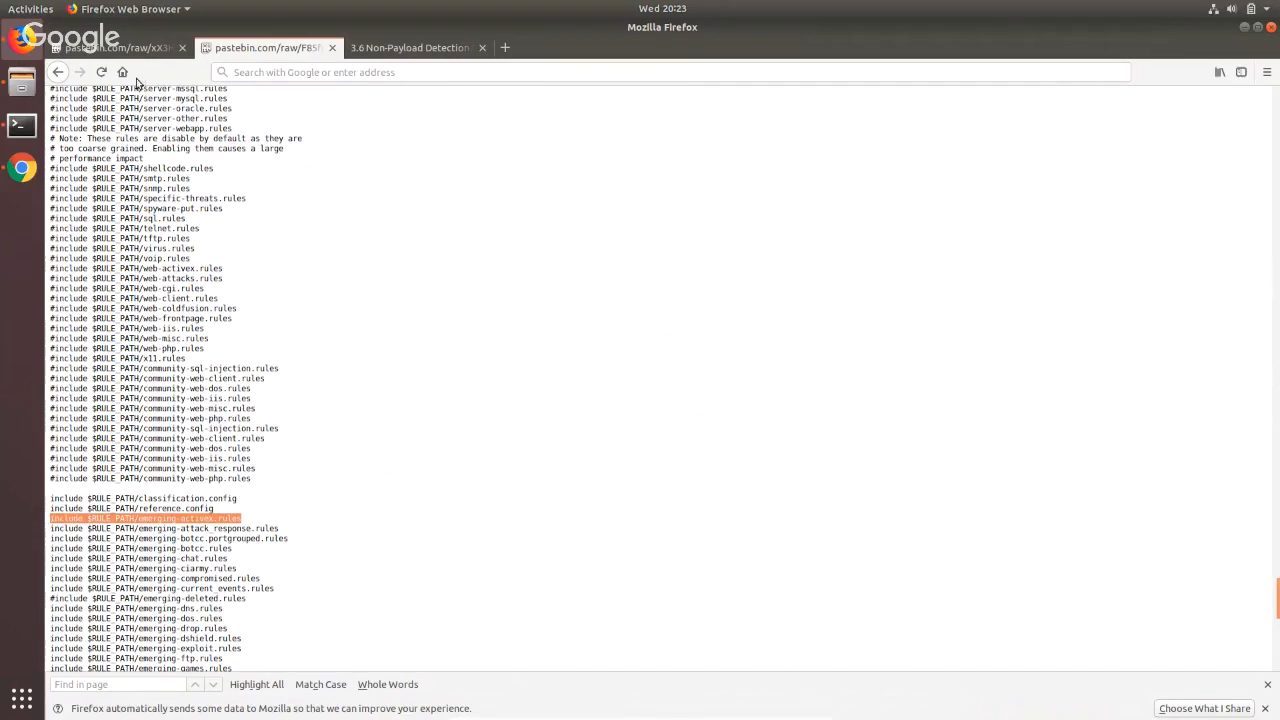
Switch to the terminal, launch Wireshark with sudo wireshark, dismiss the Lua error and maximize its window.
{"action": "left_click", "coordinate": [22, 126]}
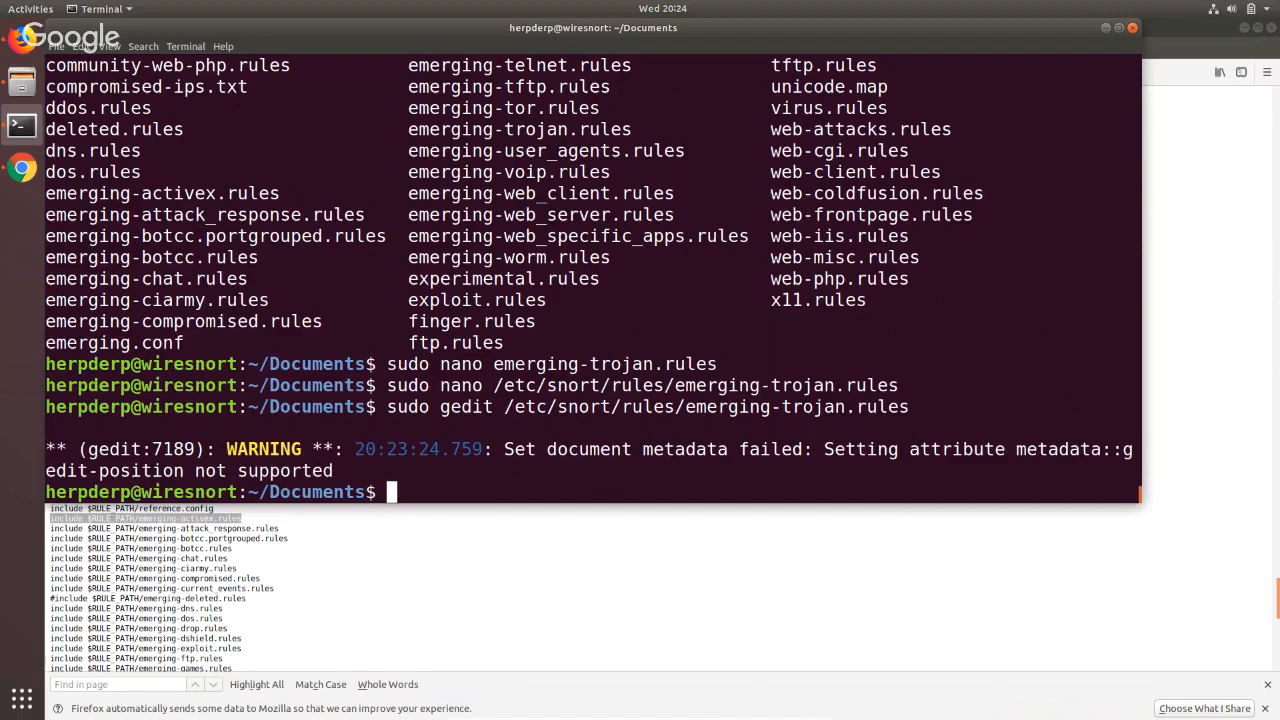
{"action": "type", "text": "sudo wiresh"}
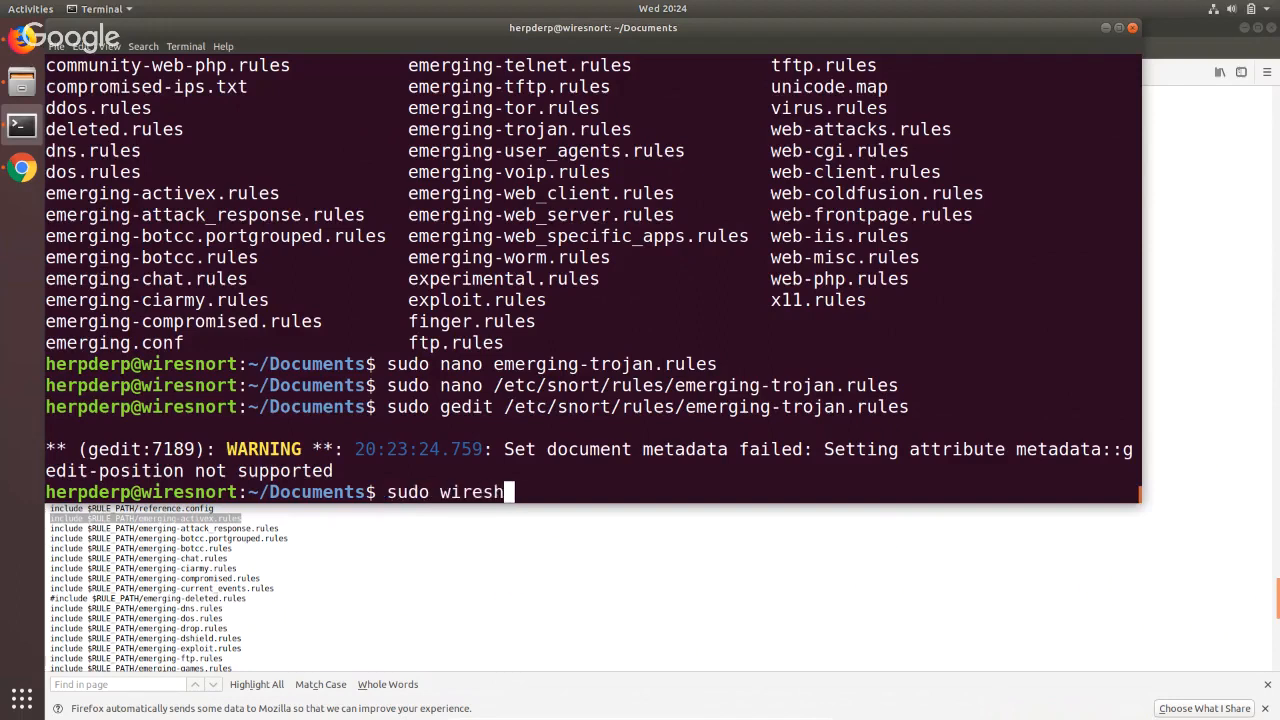
{"action": "type", "text": "ark"}
{"action": "key", "text": "Return"}
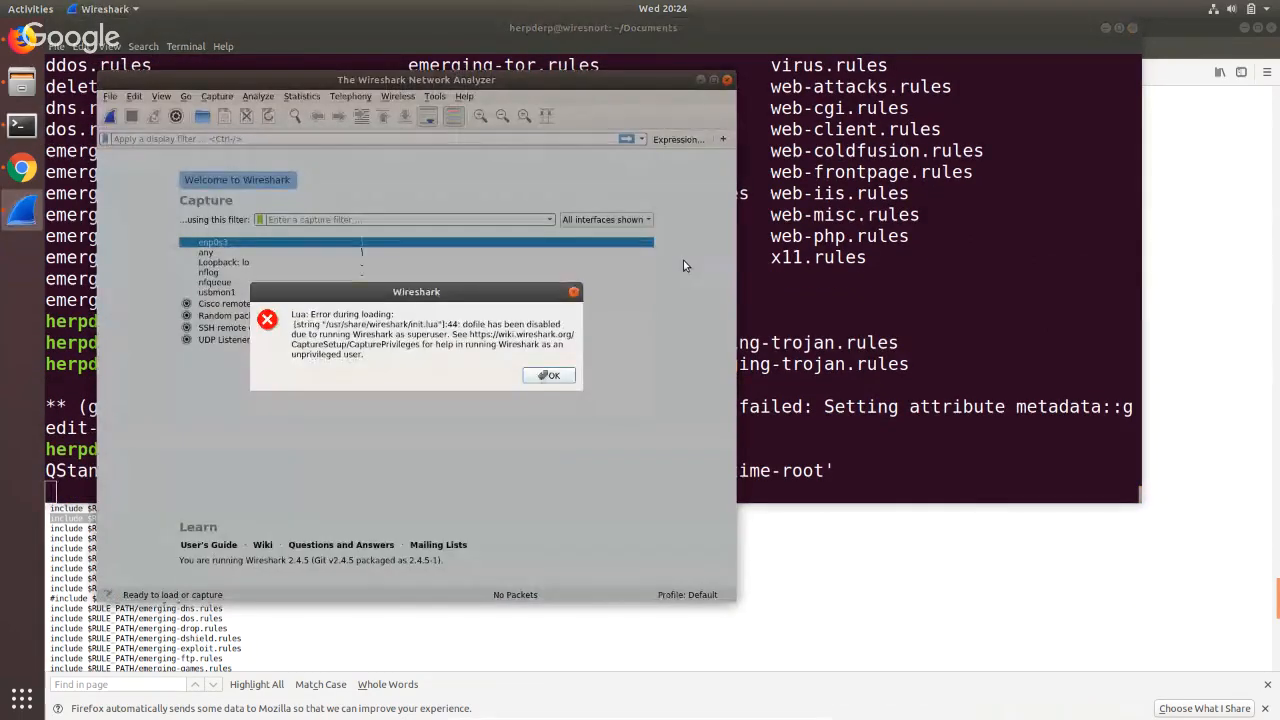
{"action": "left_click", "coordinate": [549, 375]}
{"action": "double_click", "coordinate": [474, 80]}
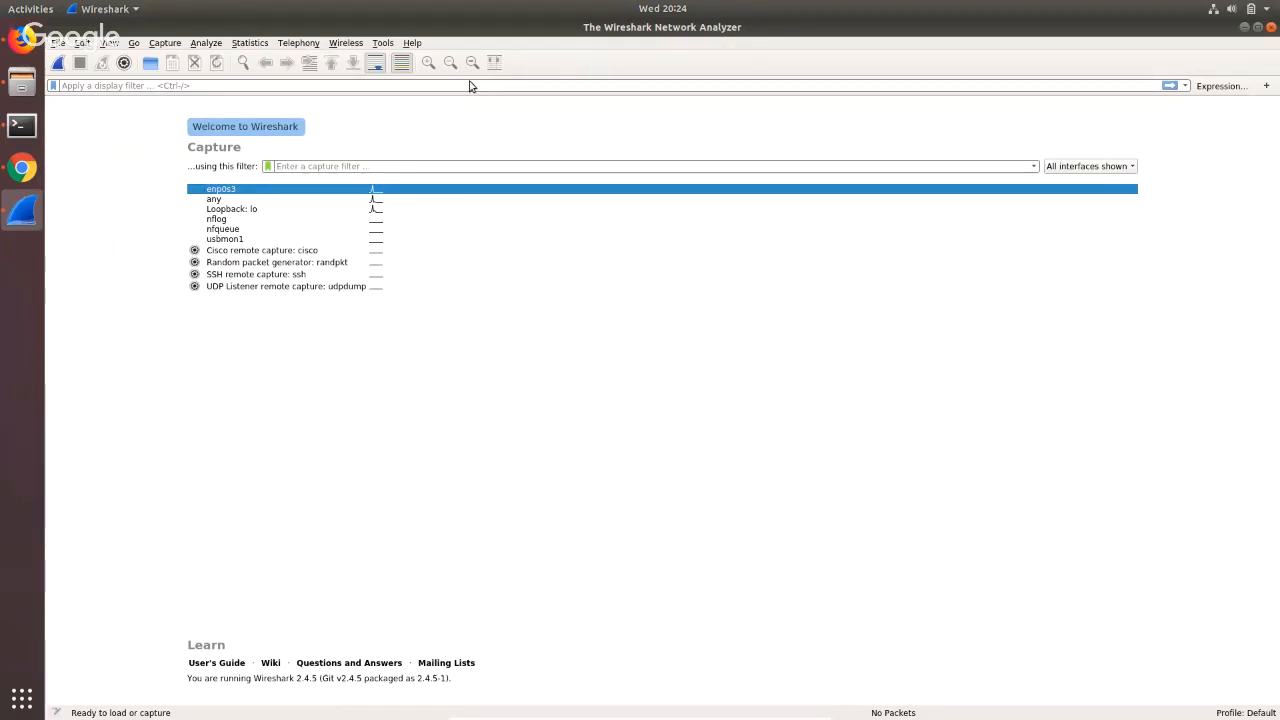
Open the Wireshark preferences and bring up the Snort protocol settings.
{"action": "left_click", "coordinate": [80, 44]}
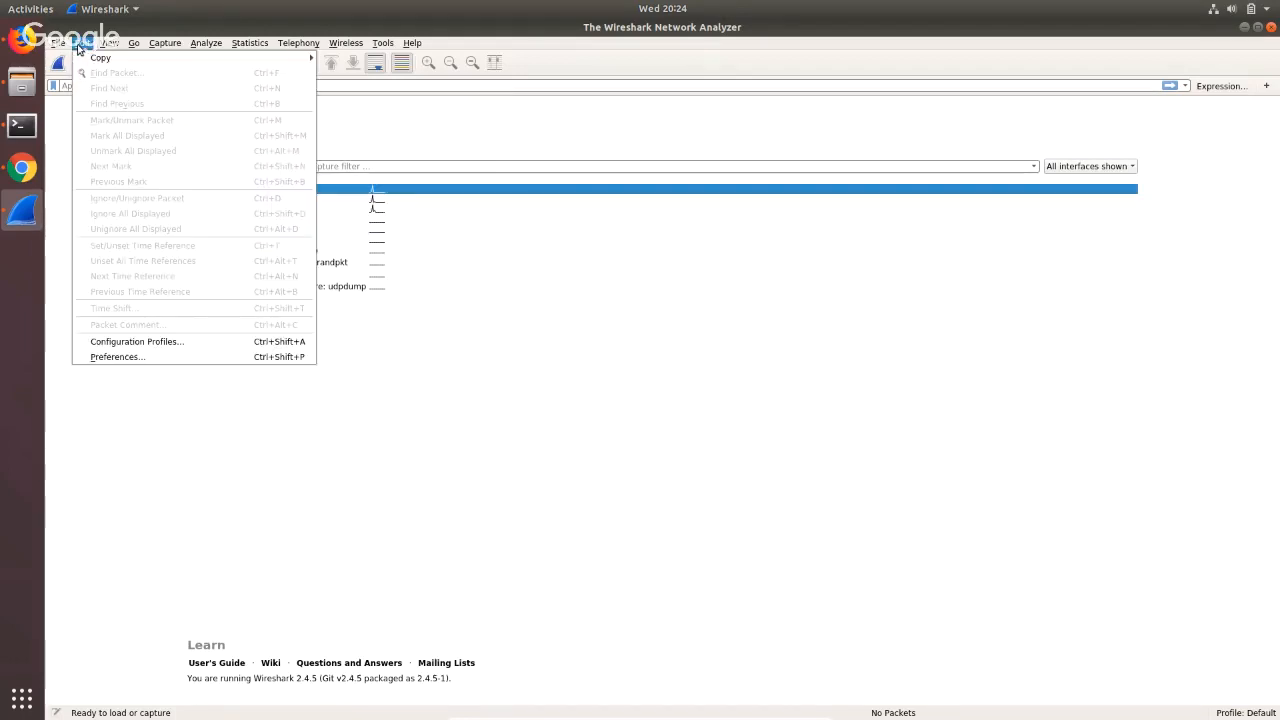
{"action": "left_click", "coordinate": [95, 358]}
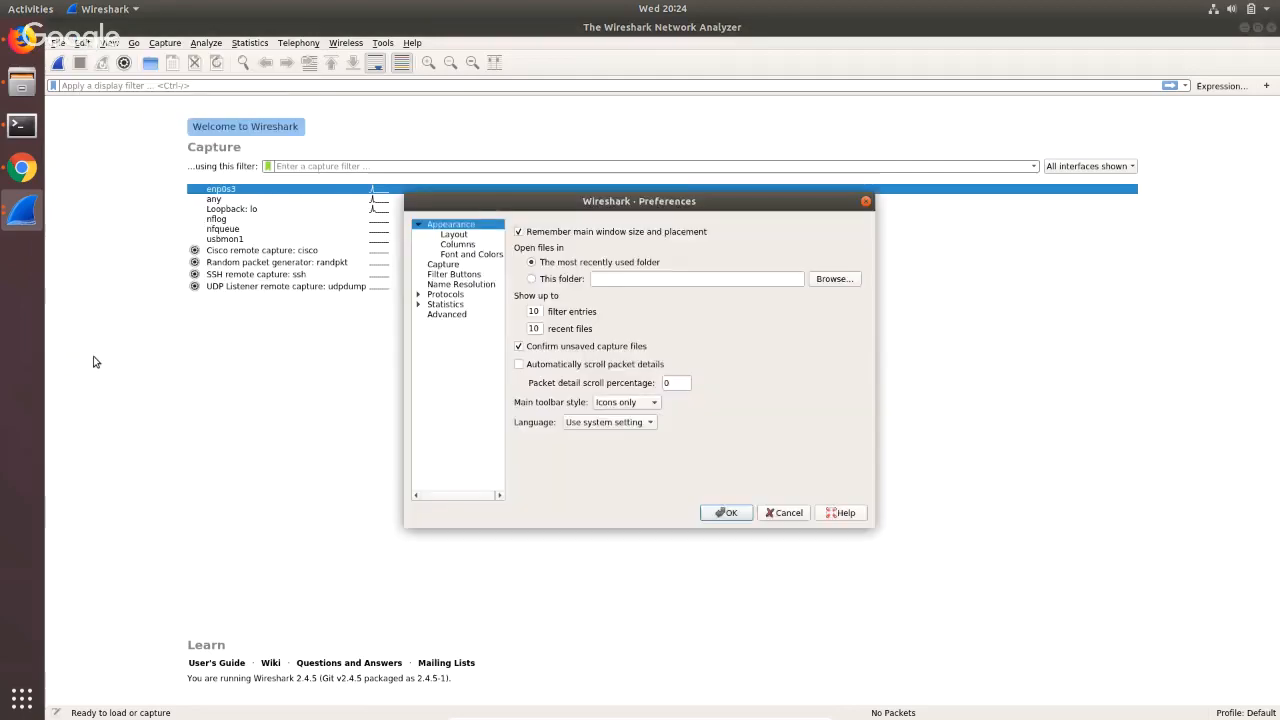
{"action": "left_click", "coordinate": [419, 294]}
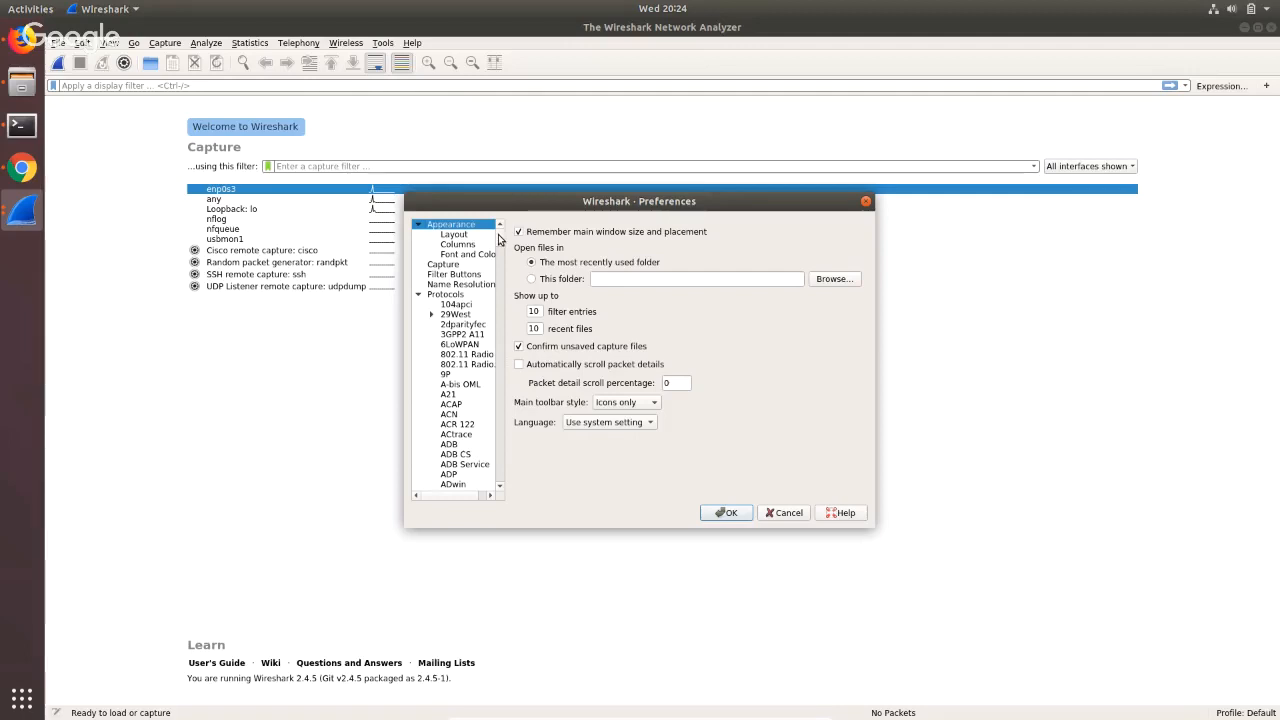
{"action": "scroll", "coordinate": [499, 240], "scroll_direction": "down", "scroll_amount": 3}
{"action": "left_click_drag", "start_coordinate": [499, 243], "coordinate": [486, 434]}
{"action": "left_click", "coordinate": [451, 475]}
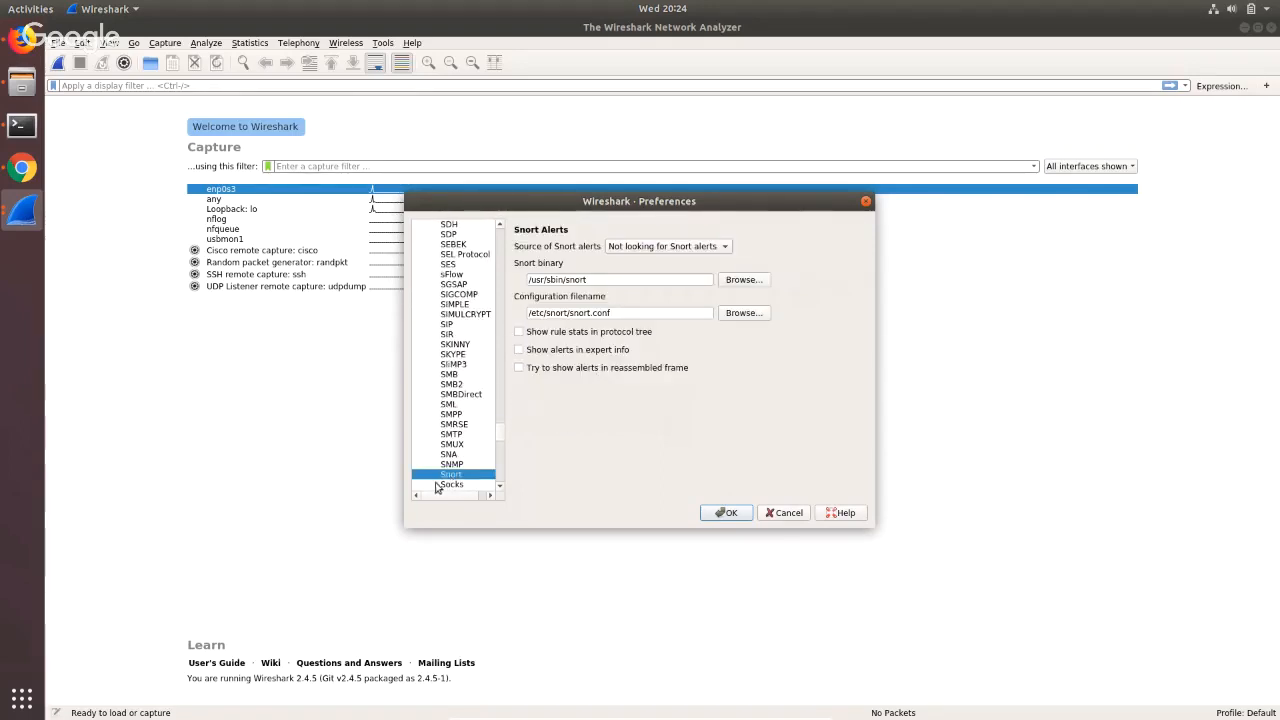
{"action": "left_click", "coordinate": [500, 486]}
{"action": "left_click", "coordinate": [500, 486]}
{"action": "left_click", "coordinate": [500, 486]}
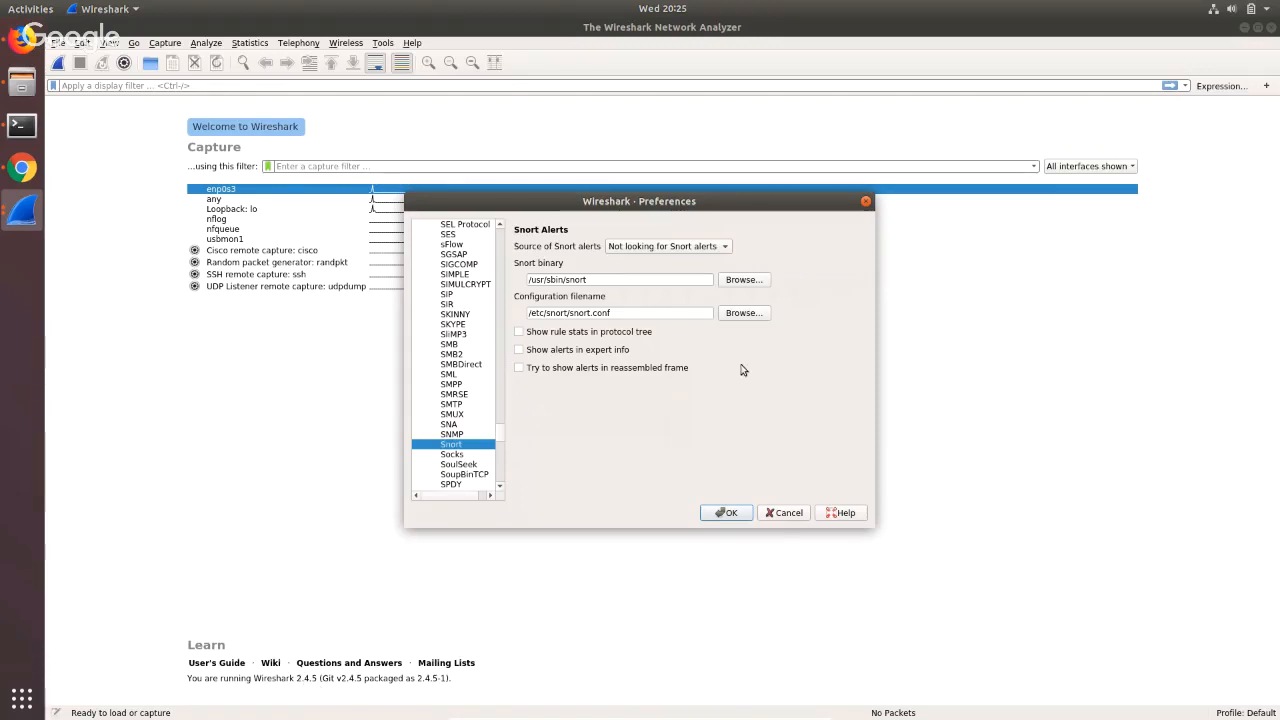
Examine the Snort binary path and the configuration filename in the Snort protocol settings.
{"action": "left_click", "coordinate": [676, 280]}
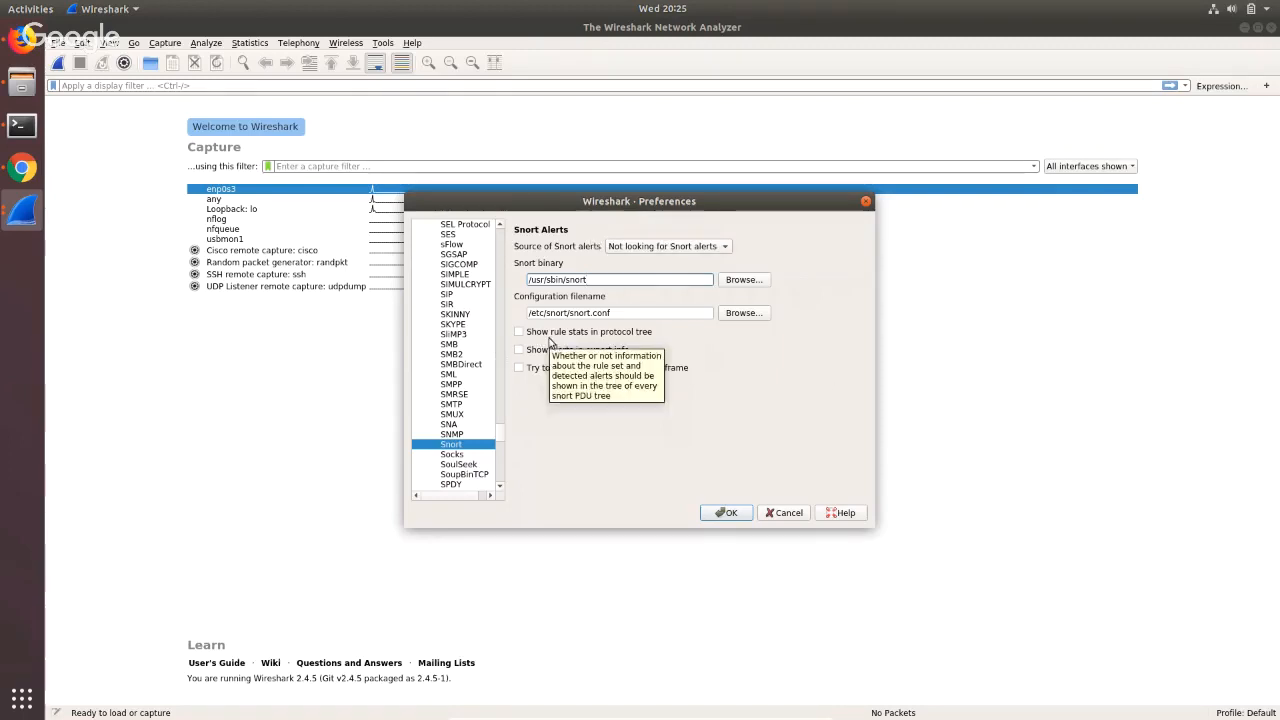
{"action": "left_click", "coordinate": [591, 284]}
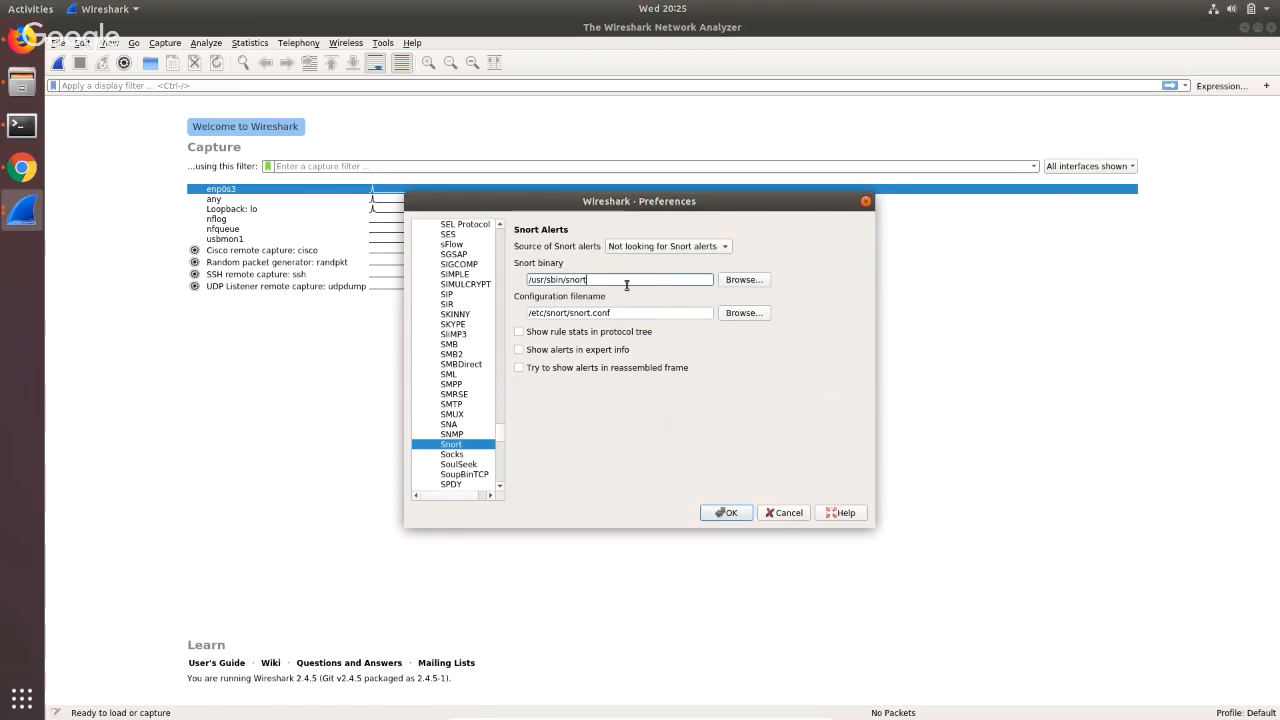
{"action": "left_click_drag", "start_coordinate": [626, 285], "coordinate": [507, 282]}
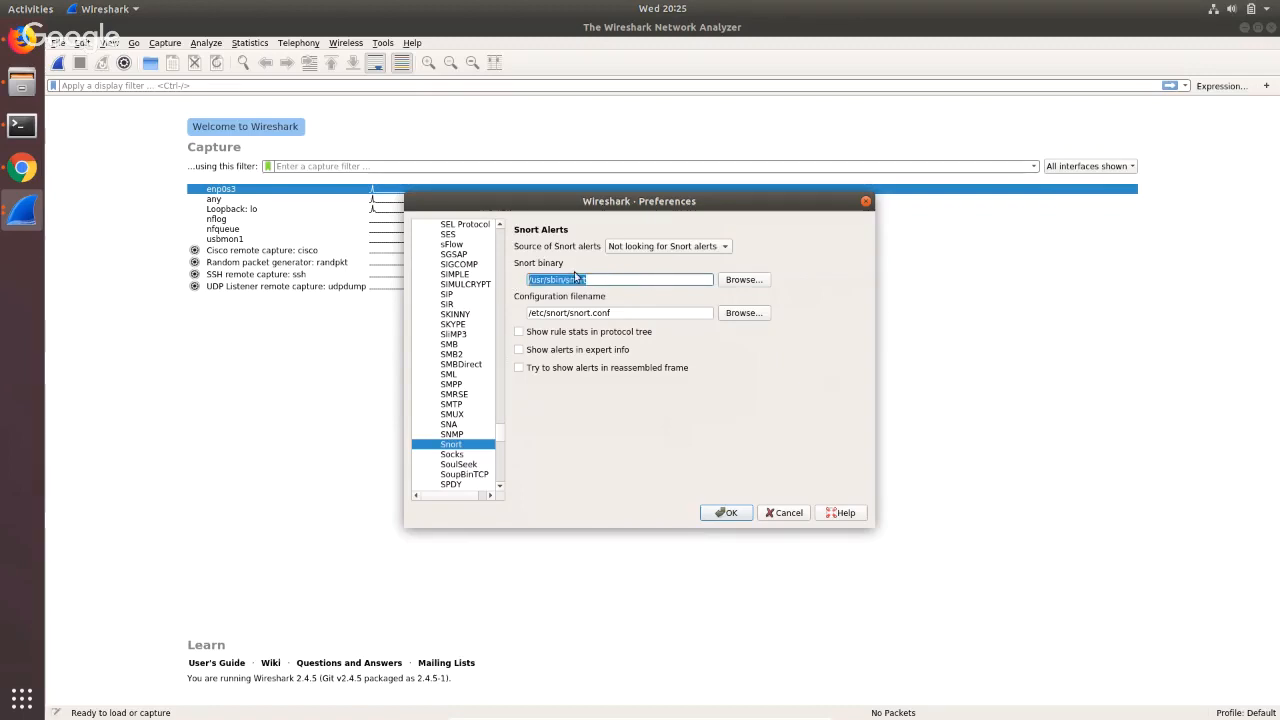
{"action": "left_click", "coordinate": [600, 310]}
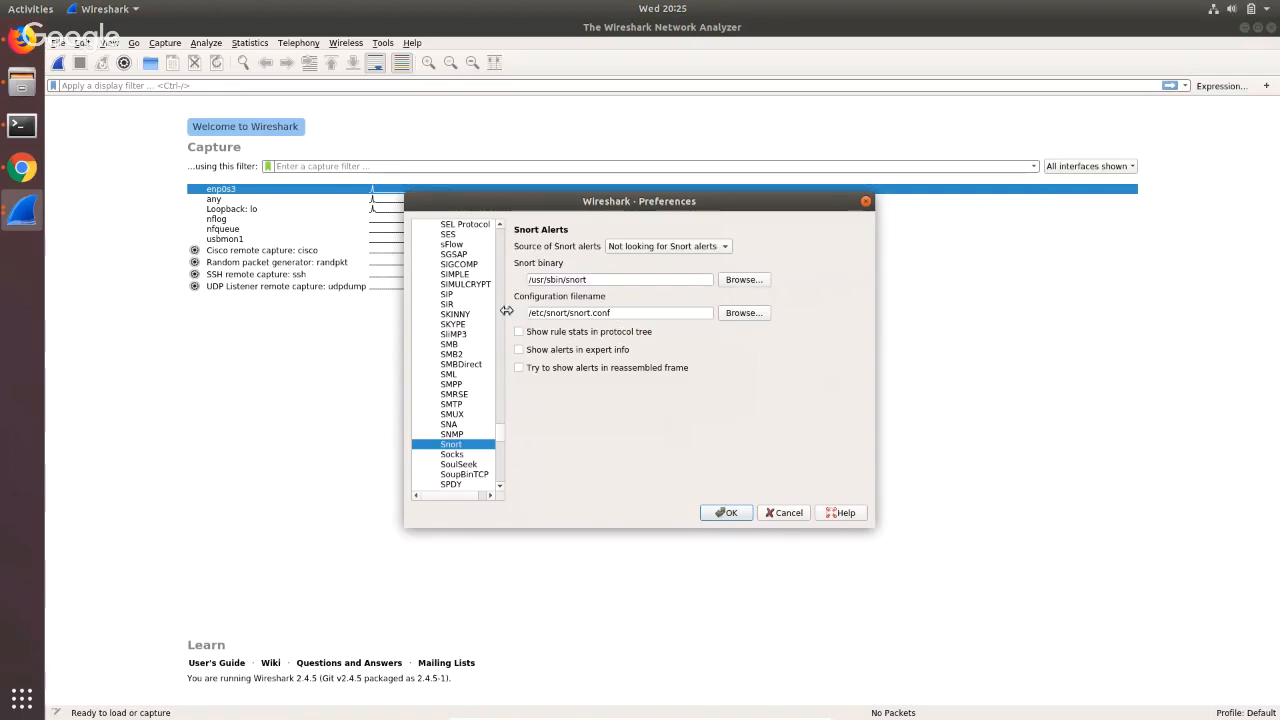
{"action": "left_click_drag", "start_coordinate": [651, 317], "coordinate": [500, 318]}
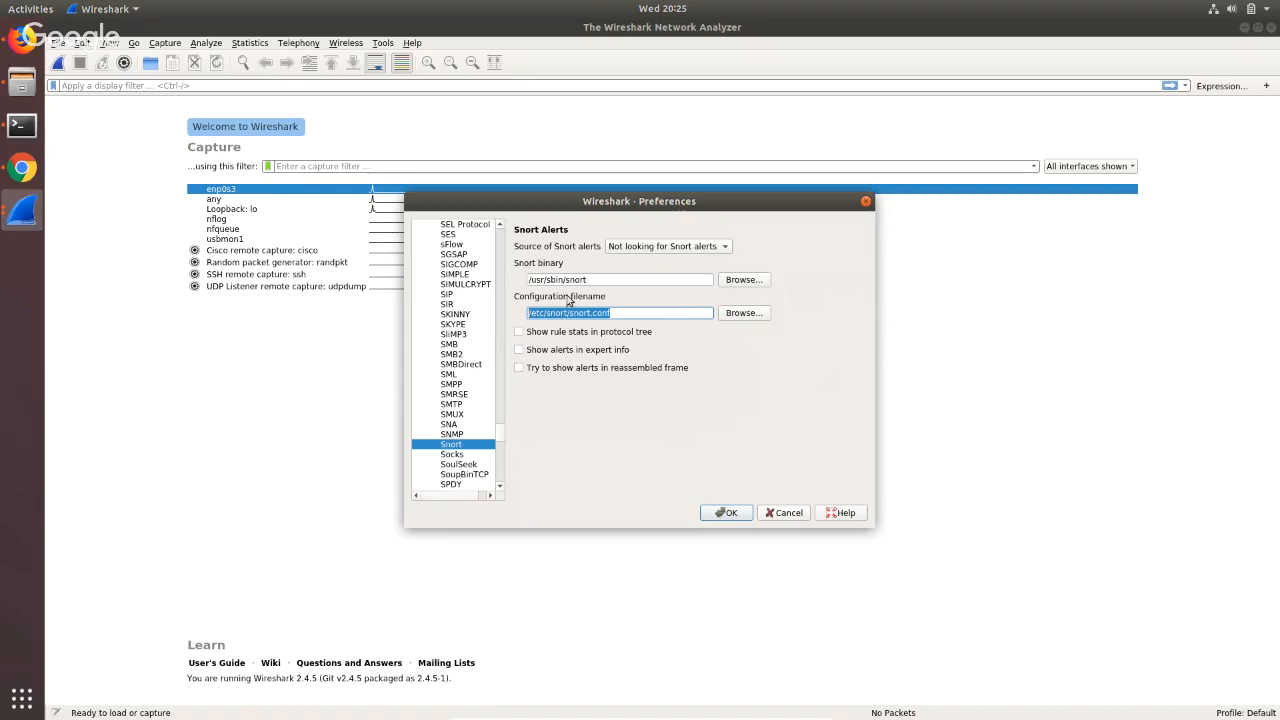
{"action": "left_click", "coordinate": [629, 313]}
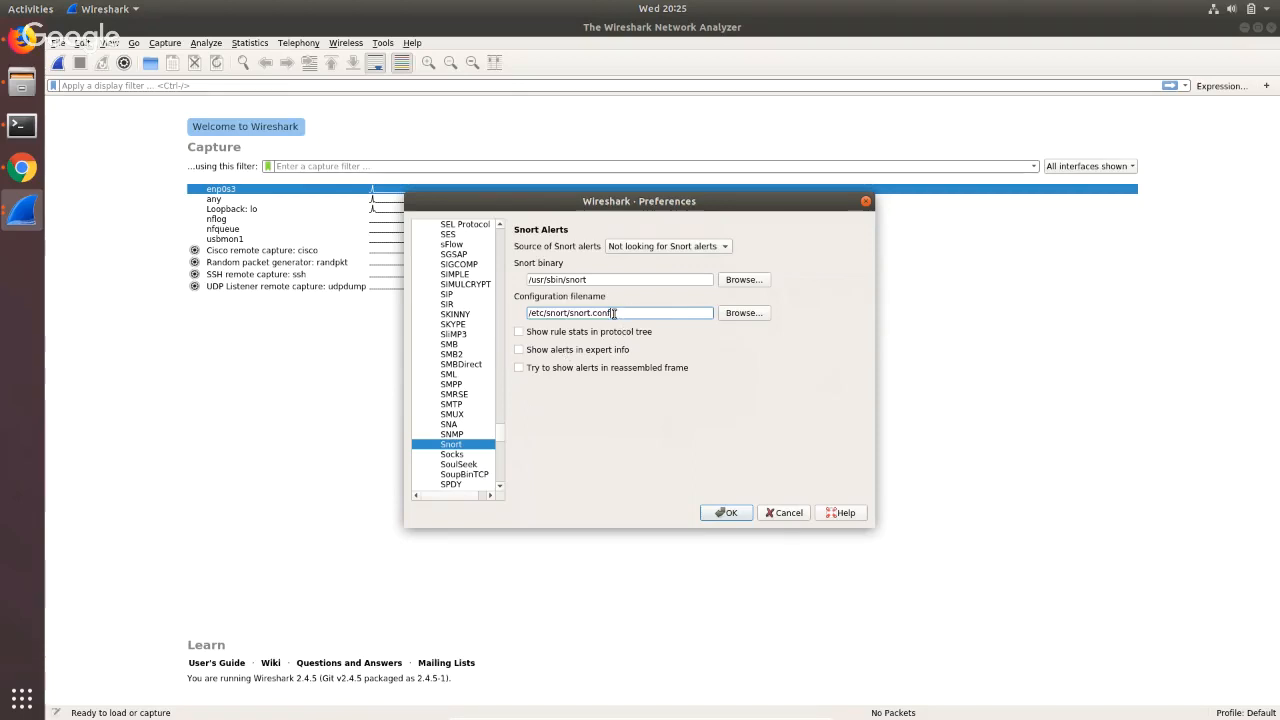
{"action": "triple_click", "coordinate": [614, 313]}
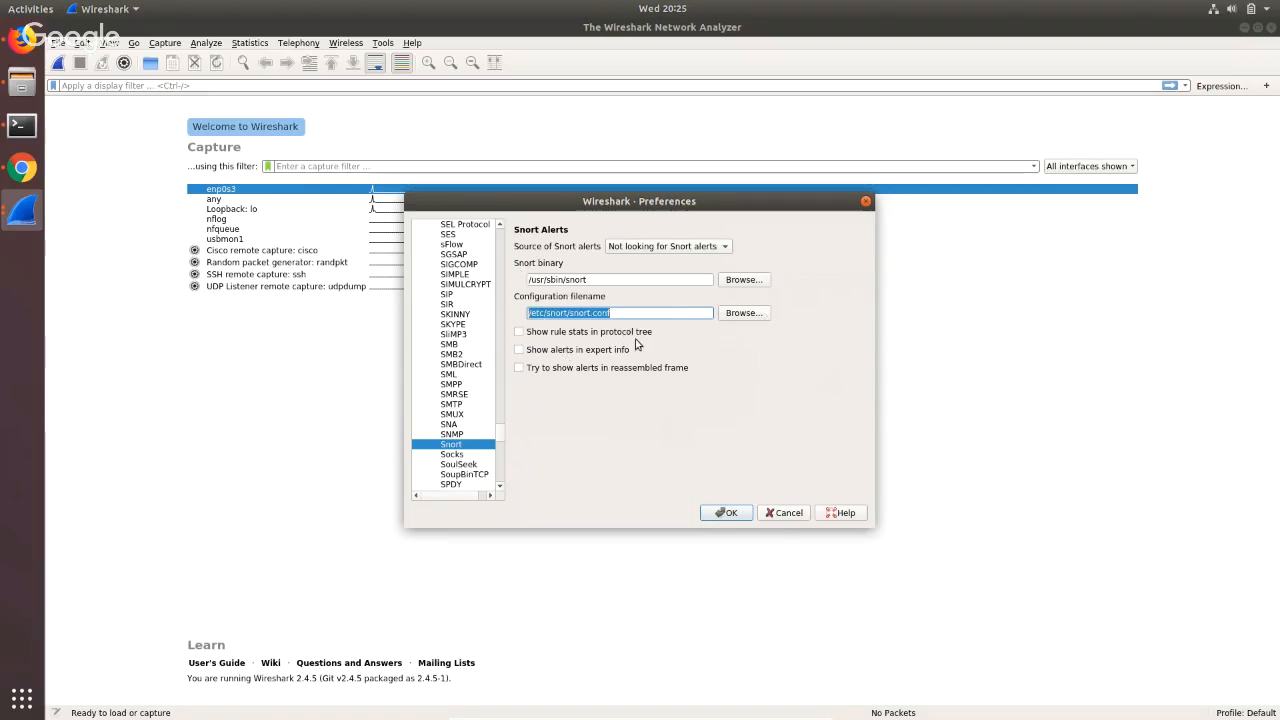
{"action": "left_click", "coordinate": [847, 282]}
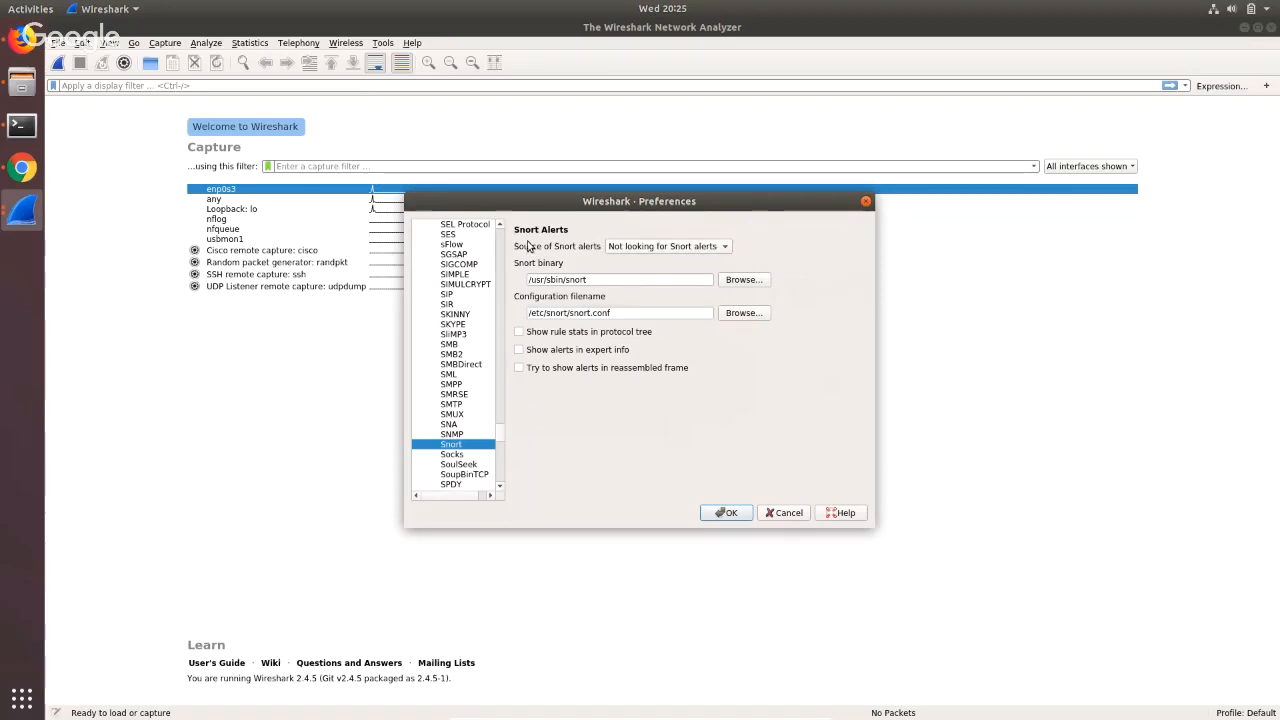
Set the Snort alert source to From running Snort, enable rule stats, expert info alerts and reassembled frame alerts, and apply the preferences.
{"action": "left_click", "coordinate": [641, 252]}
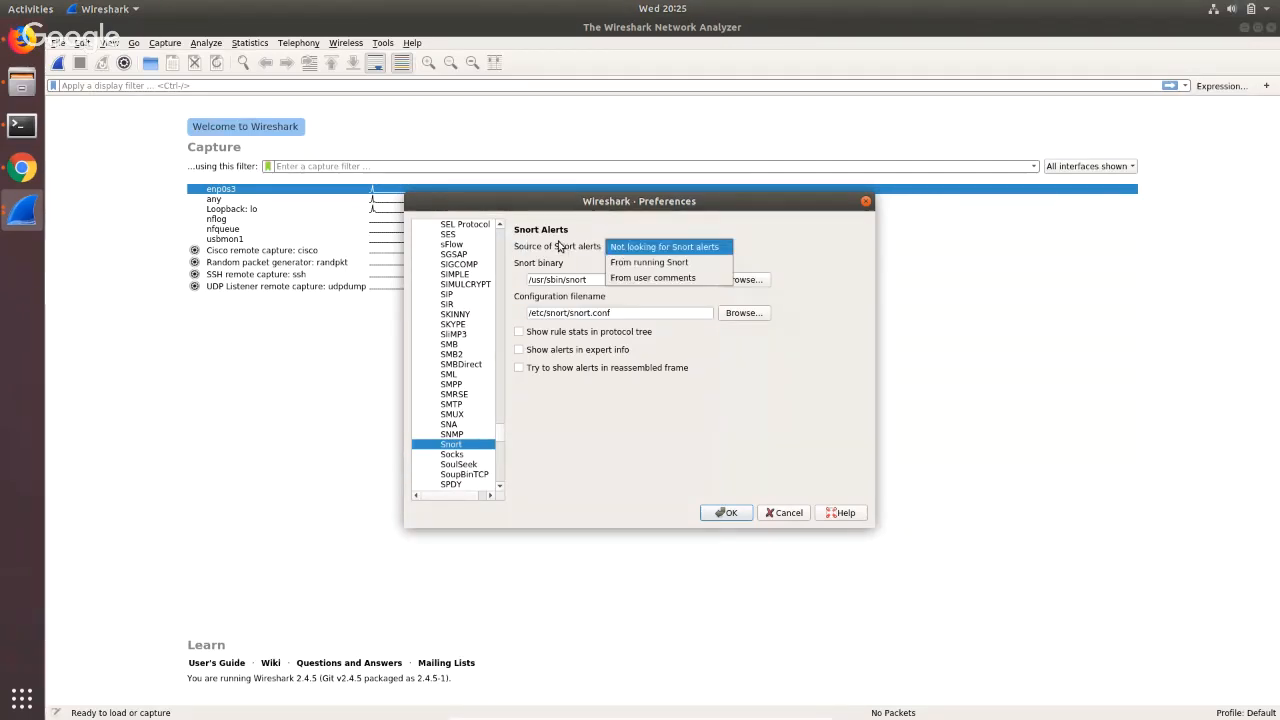
{"action": "left_click", "coordinate": [644, 264]}
{"action": "left_click", "coordinate": [649, 252]}
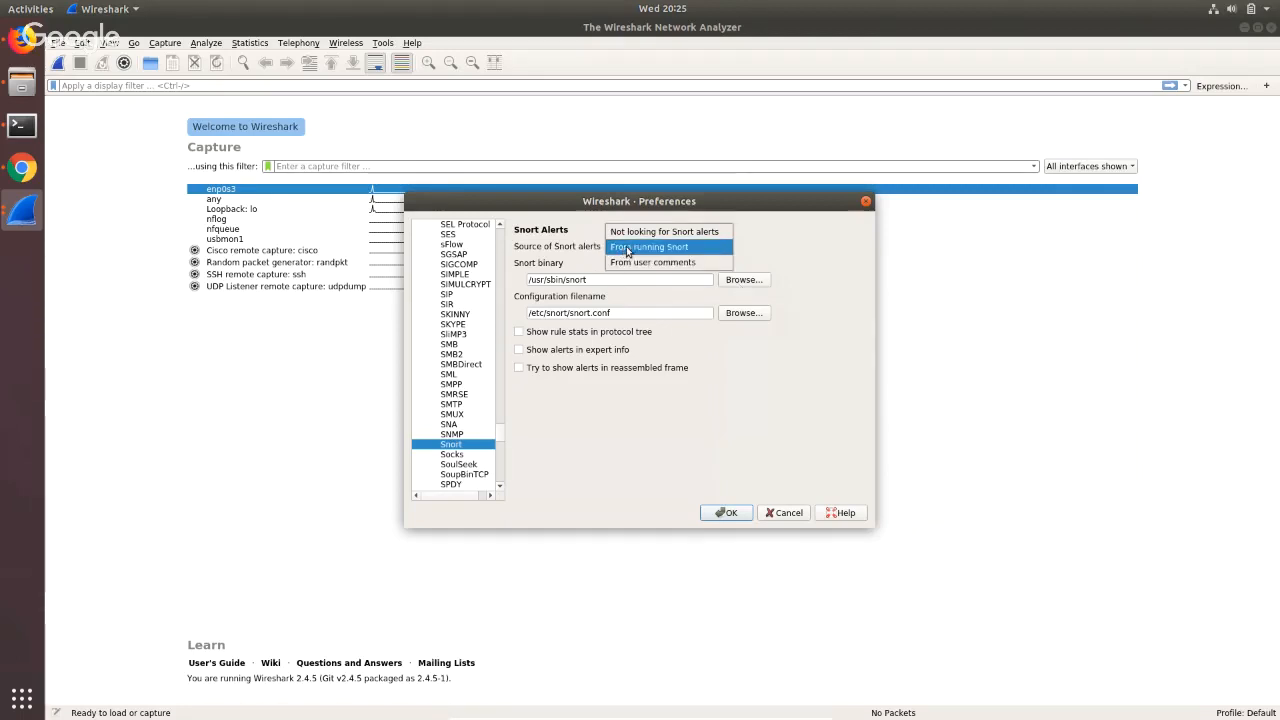
{"action": "left_click", "coordinate": [627, 248]}
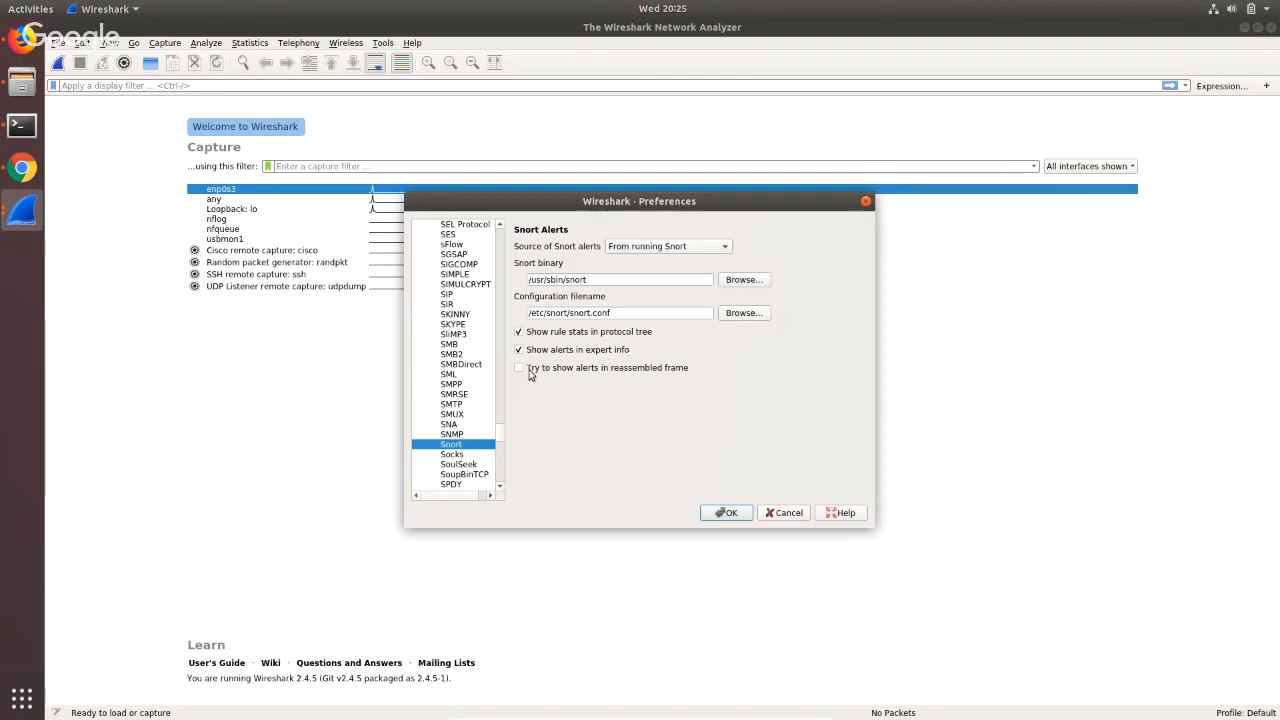
{"action": "left_click", "coordinate": [519, 368]}
{"action": "left_click", "coordinate": [728, 516]}
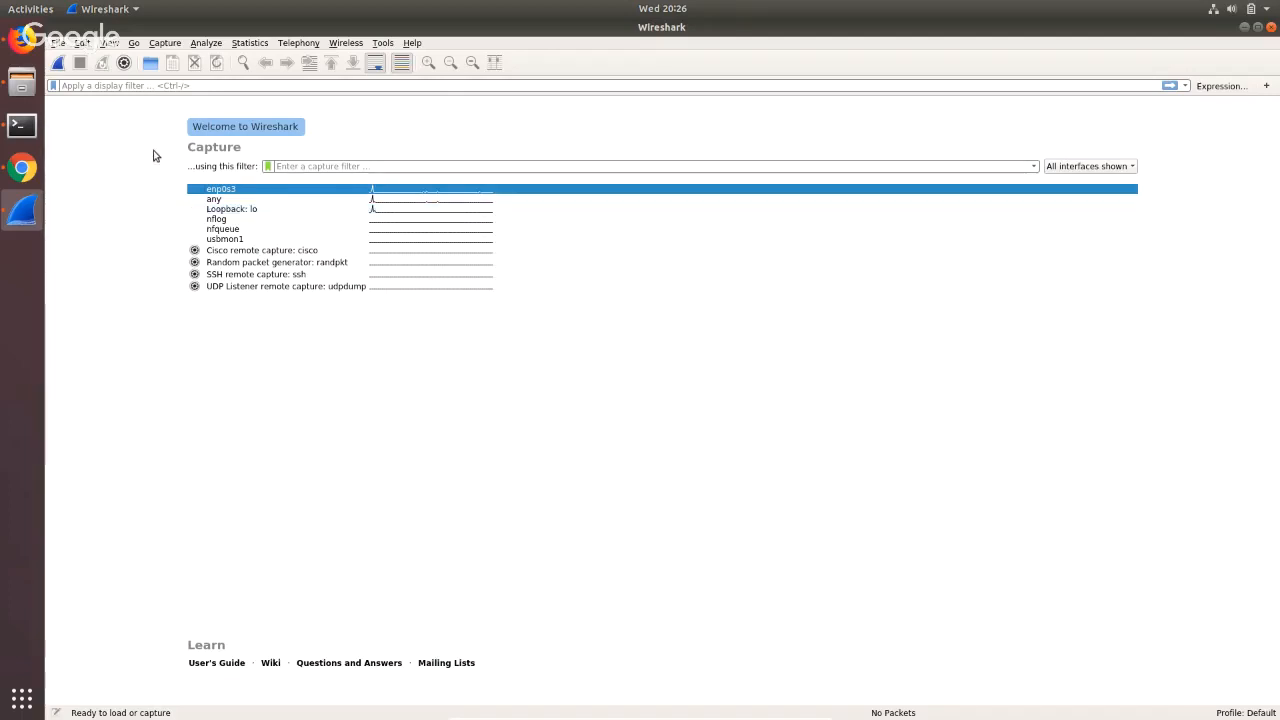
Switch to Firefox and try to load malware-traffic-analysis.com in a new tab.
{"action": "left_click", "coordinate": [22, 40]}
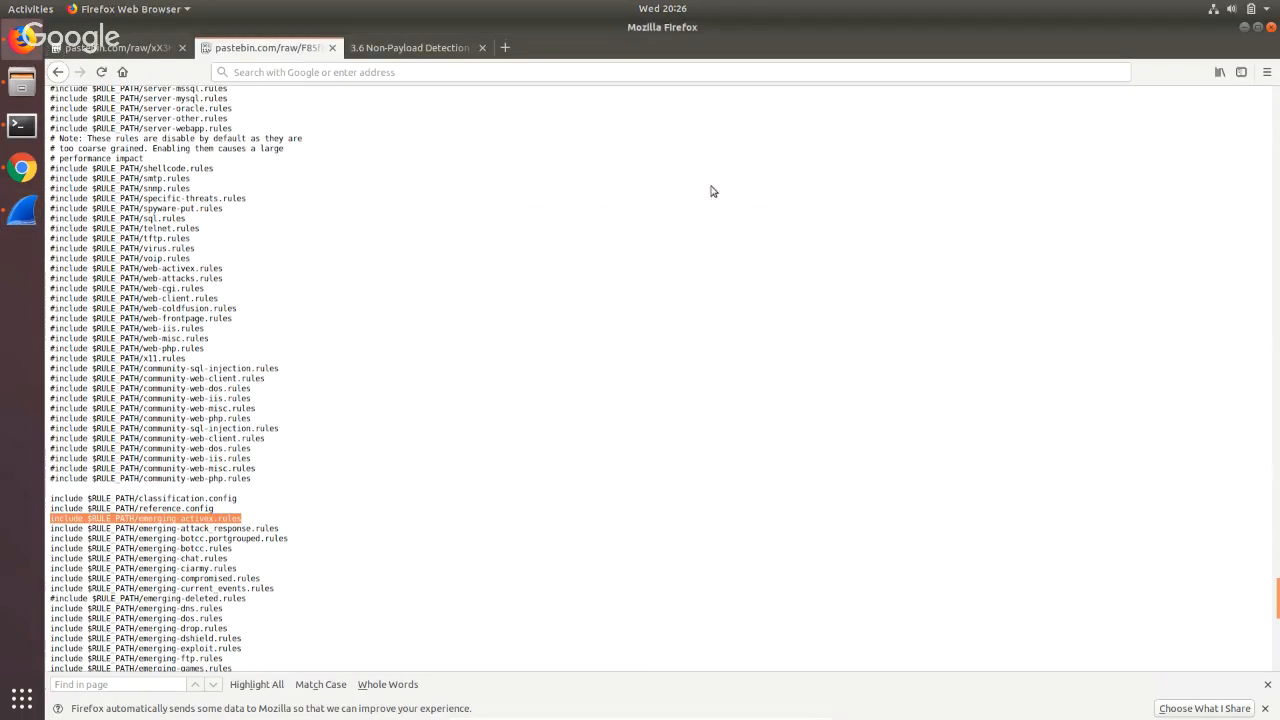
{"action": "left_click", "coordinate": [507, 48]}
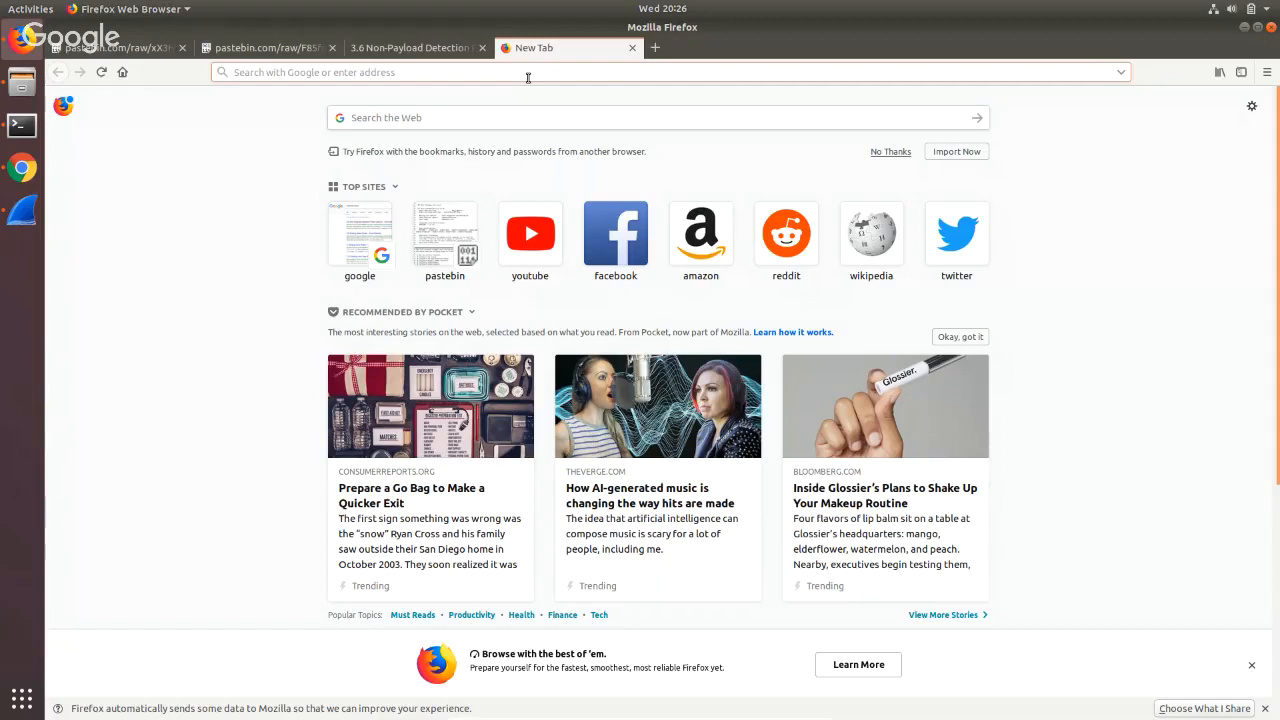
{"action": "type", "text": "malware-"}
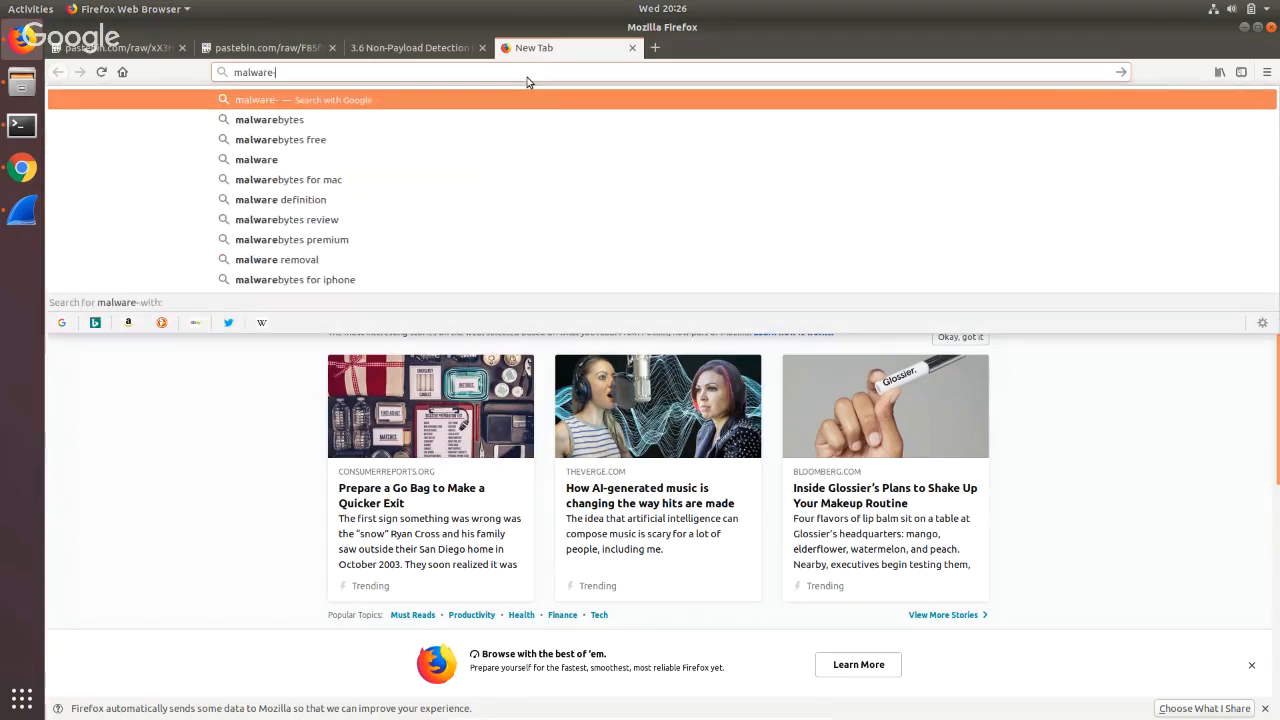
{"action": "type", "text": "traffic-ana"}
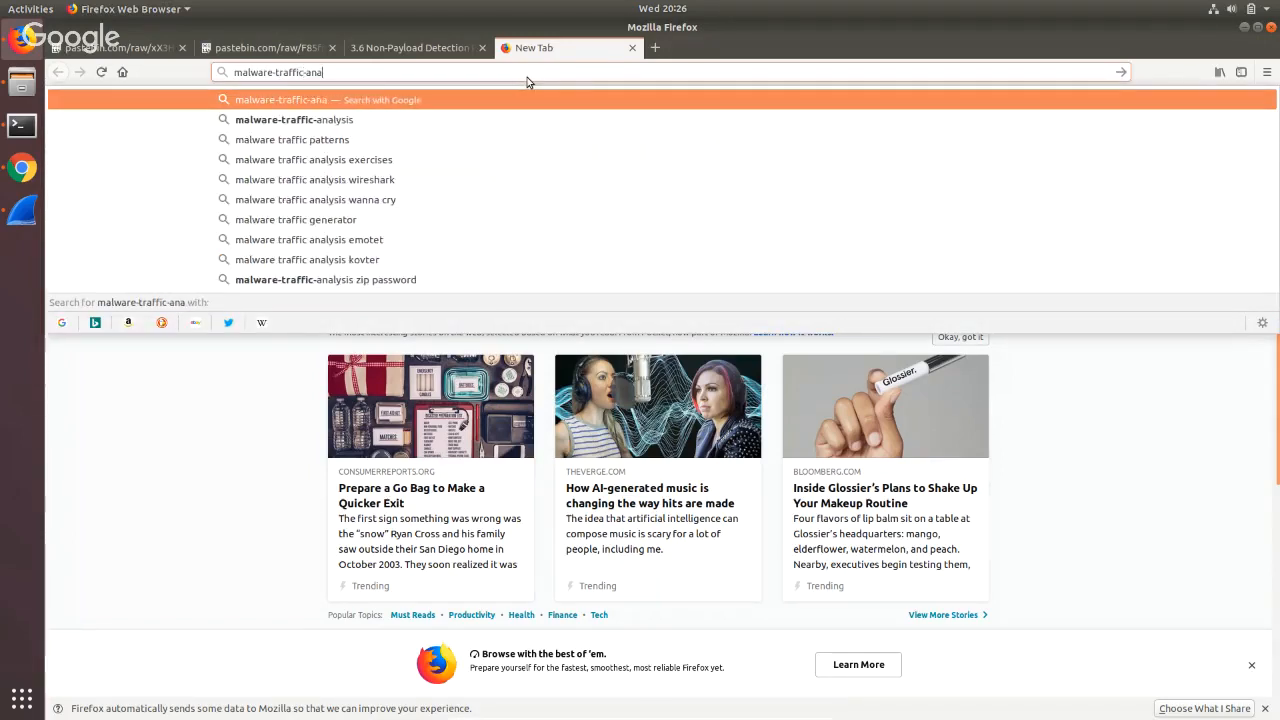
{"action": "type", "text": "lysis"}
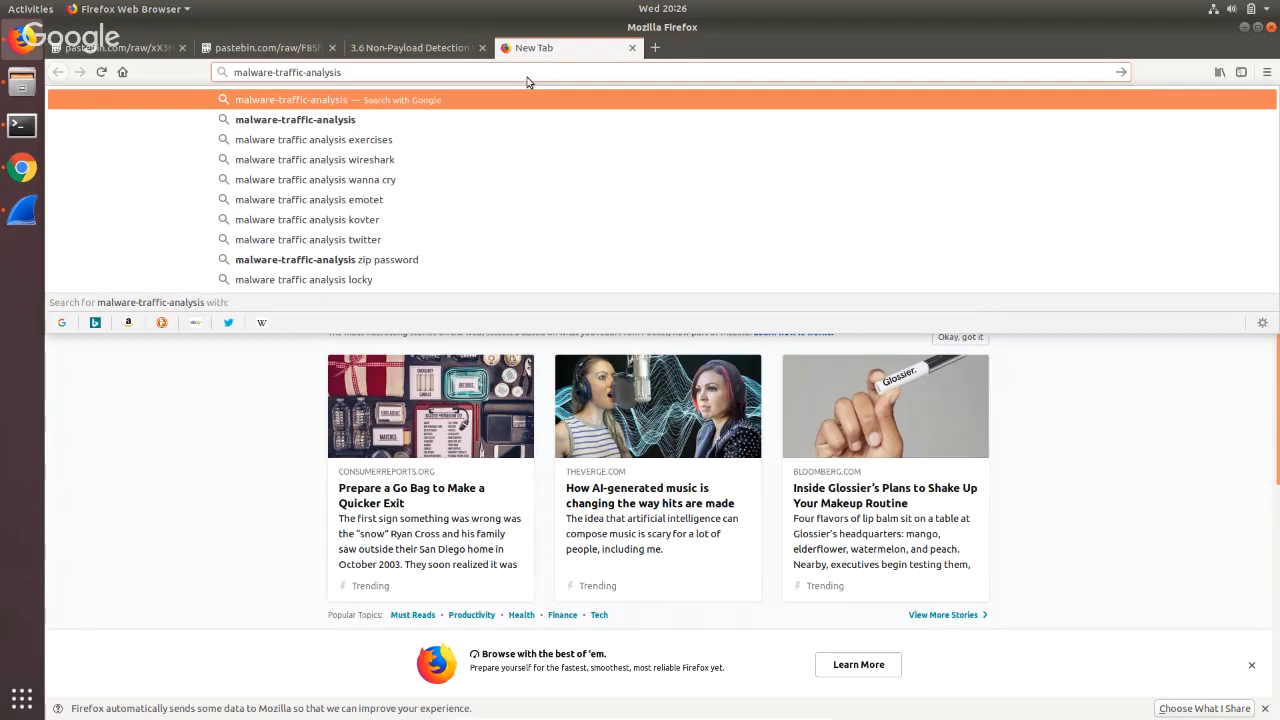
{"action": "type", "text": ".com"}
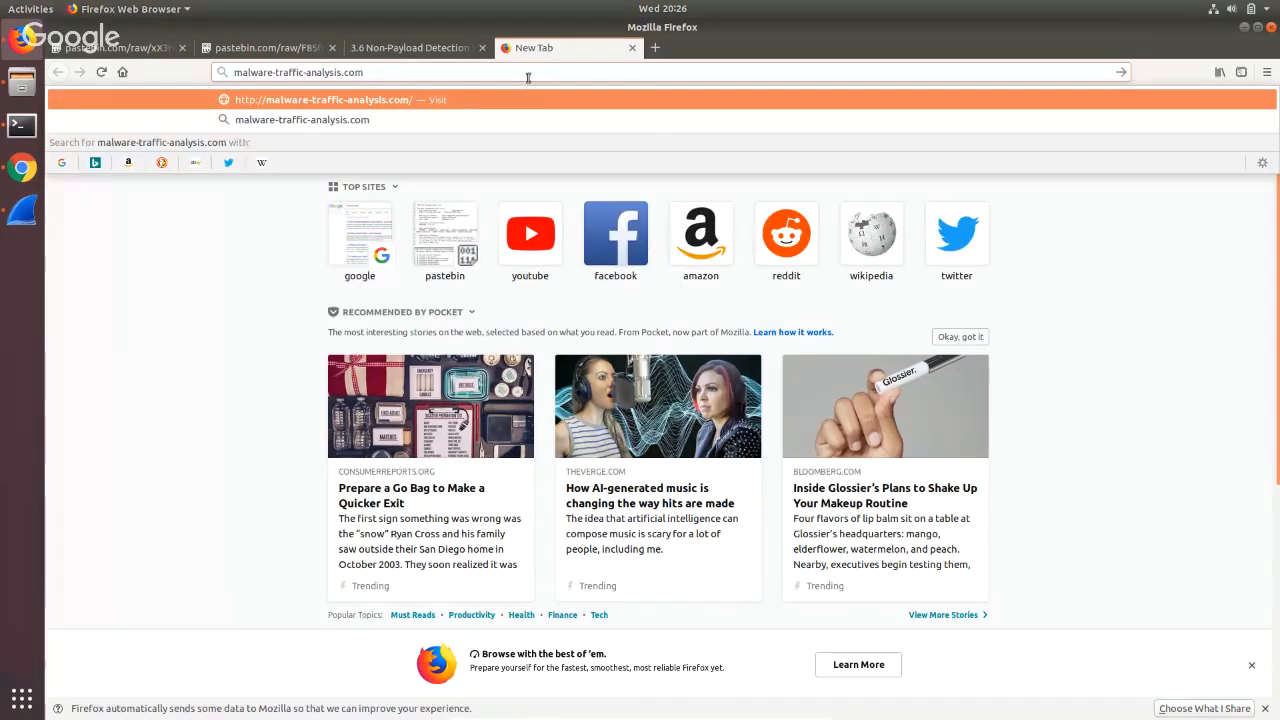
{"action": "key", "text": "Return"}
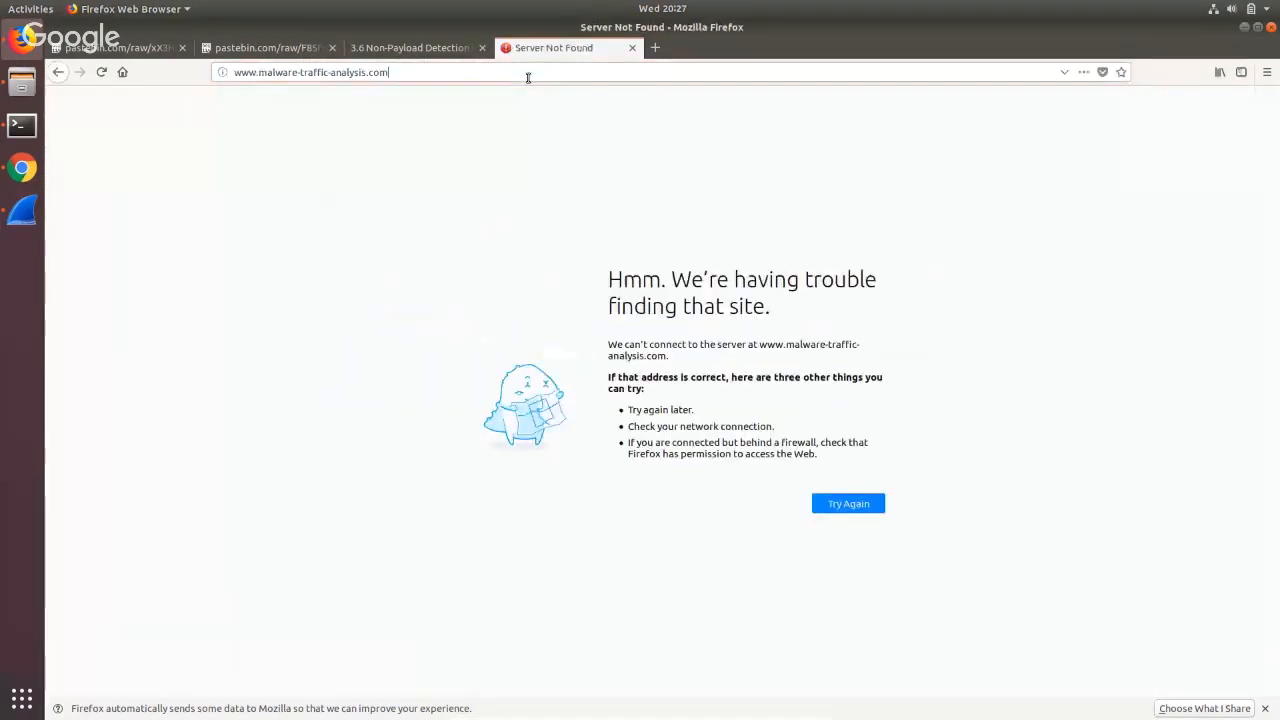
{"action": "key", "text": "BackSpace"}
{"action": "key", "text": "BackSpace"}
{"action": "key", "text": "BackSpace"}
{"action": "type", "text": "net"}
{"action": "key", "text": "Return"}
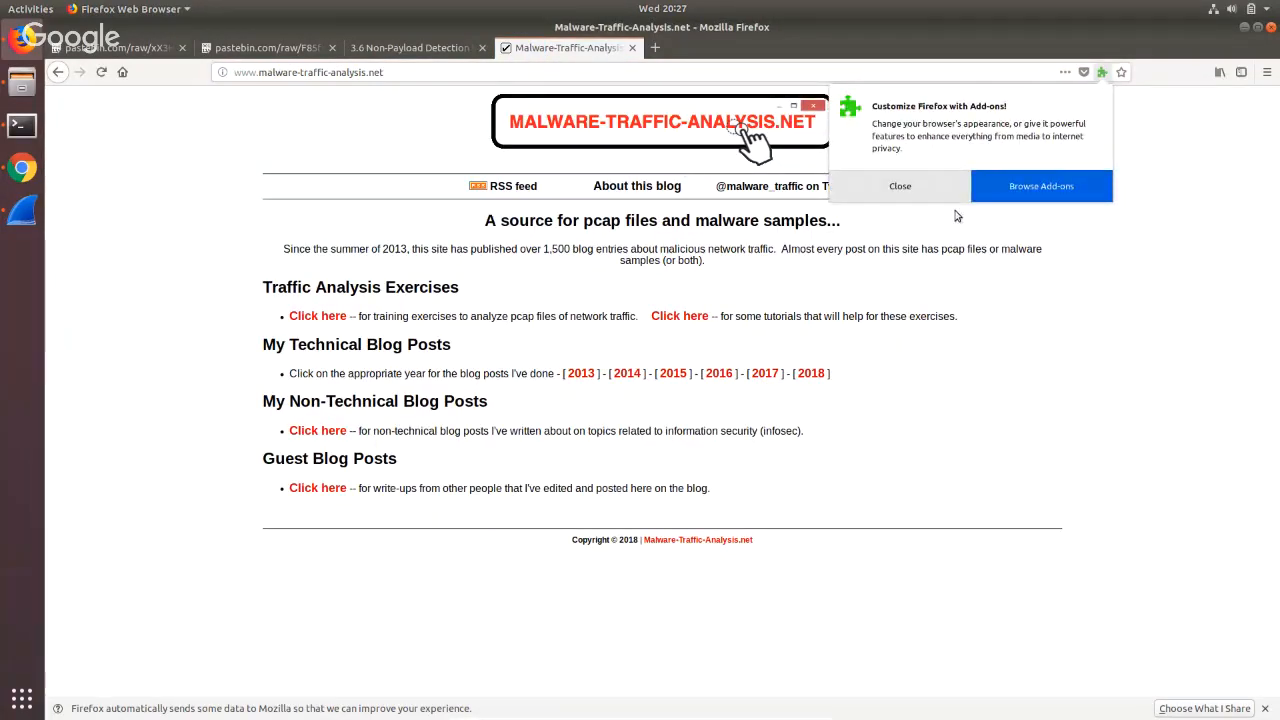
{"action": "left_click", "coordinate": [900, 186]}
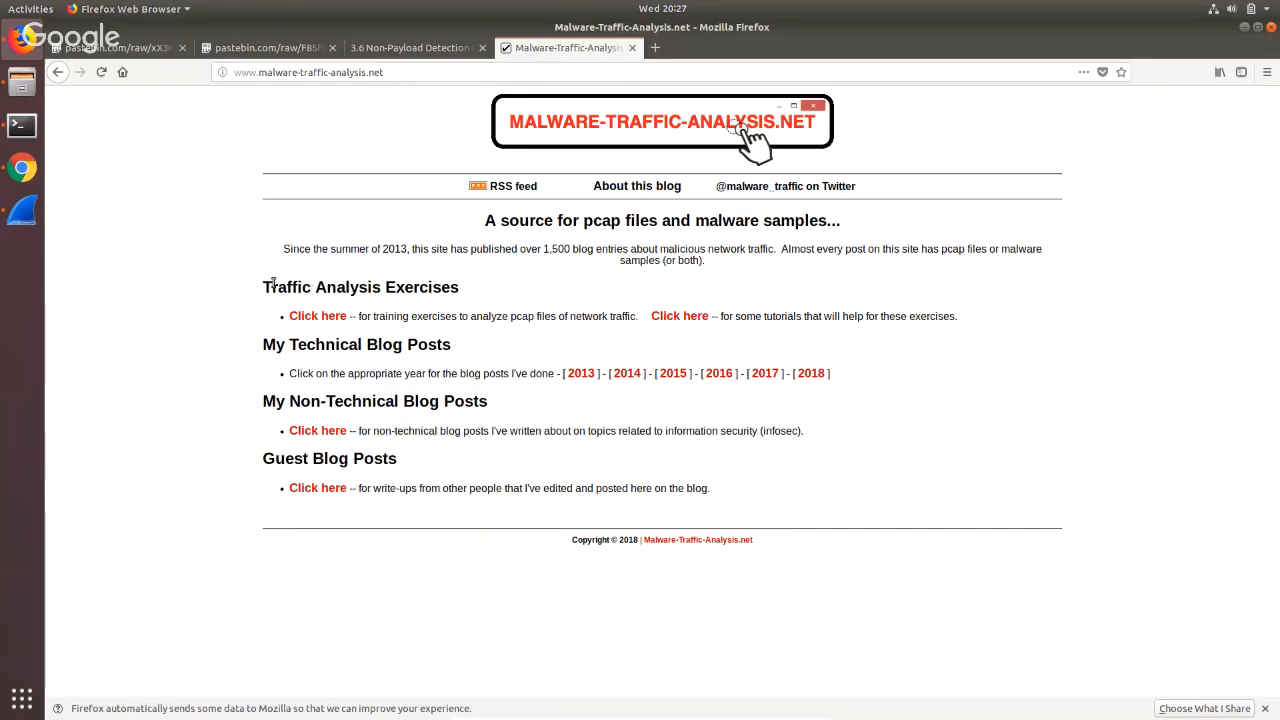
Look at the traffic analysis exercises and briefly open the 2018 technical blog posts, returning to the main page each time.
{"action": "left_click", "coordinate": [327, 317]}
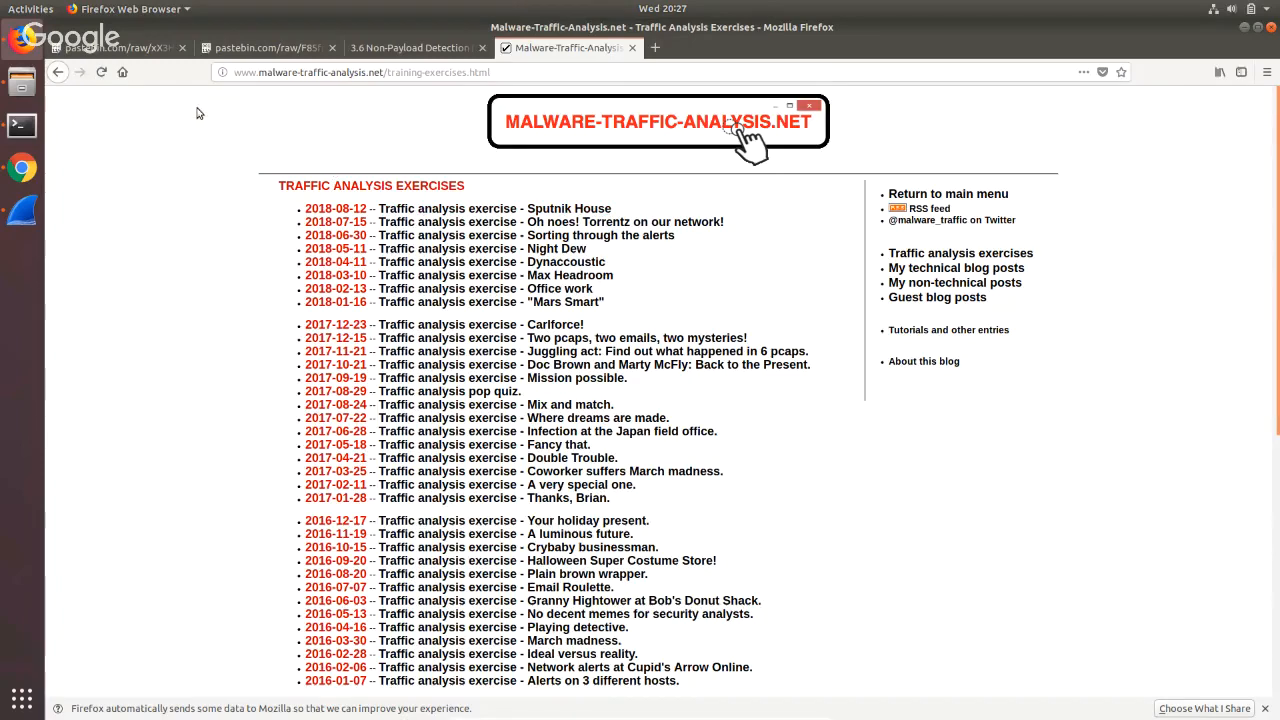
{"action": "left_click", "coordinate": [57, 72]}
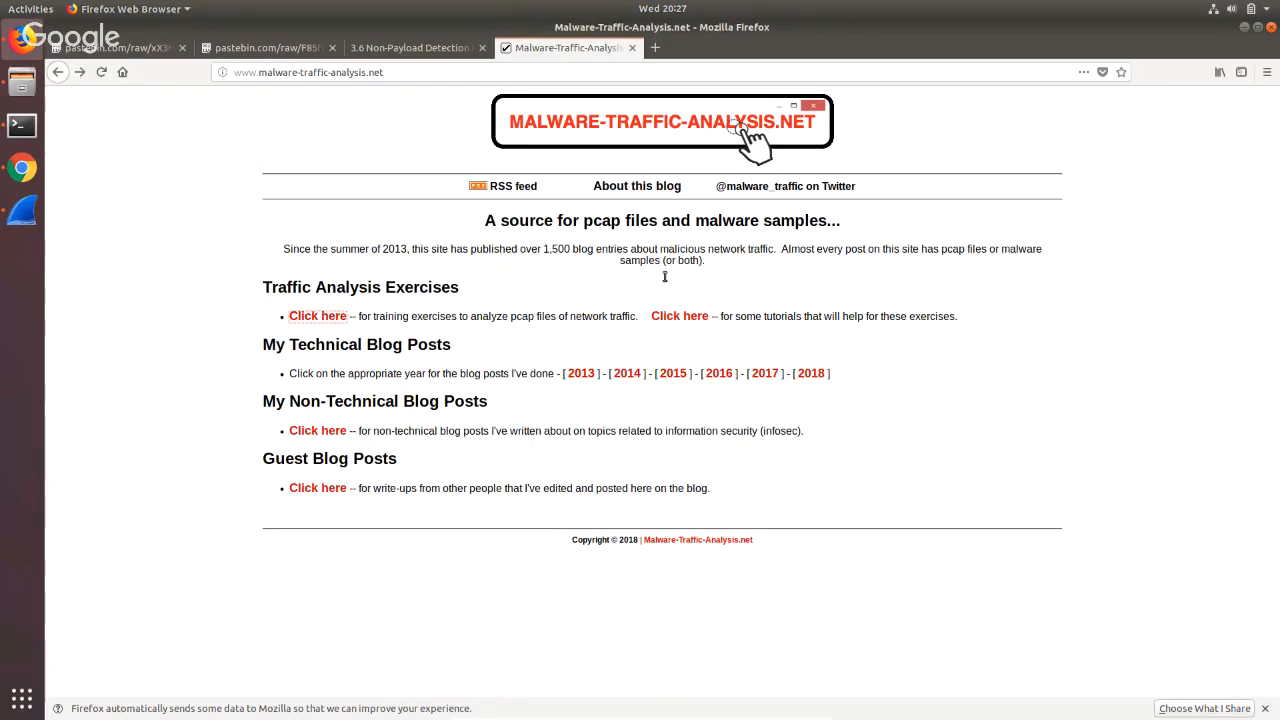
{"action": "left_click", "coordinate": [812, 374]}
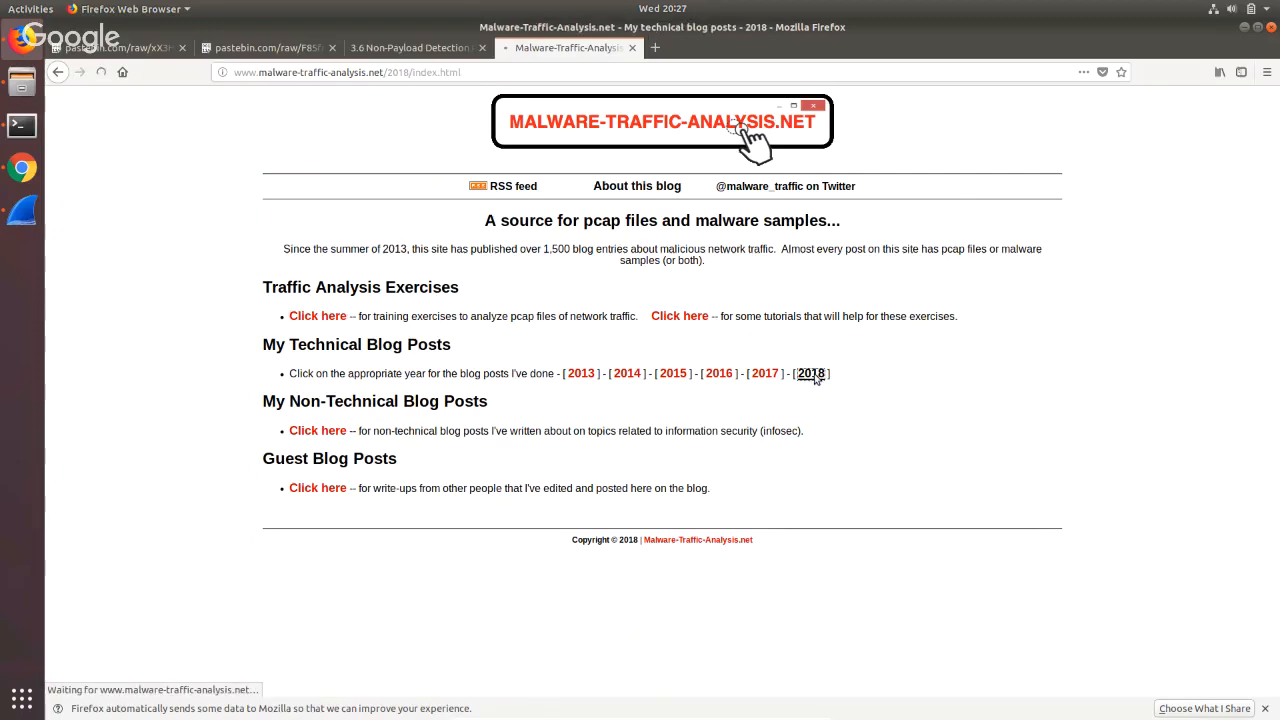
{"action": "key", "text": "alt+Left"}
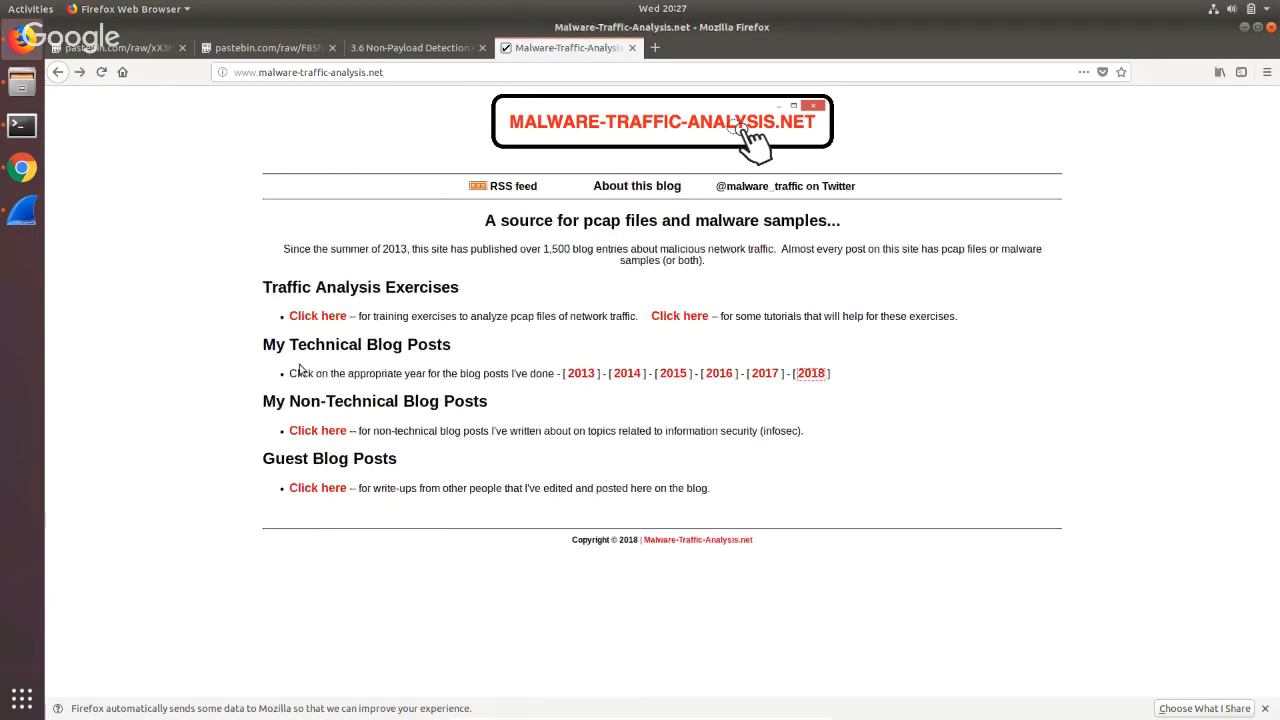
Go to the 2018 technical blog posts and open the 2018-09-03 quick post on Emotet infection with Zeus Panda Banker.
{"action": "left_click_drag", "start_coordinate": [270, 344], "coordinate": [466, 348]}
{"action": "left_click", "coordinate": [468, 349]}
{"action": "left_click", "coordinate": [816, 376]}
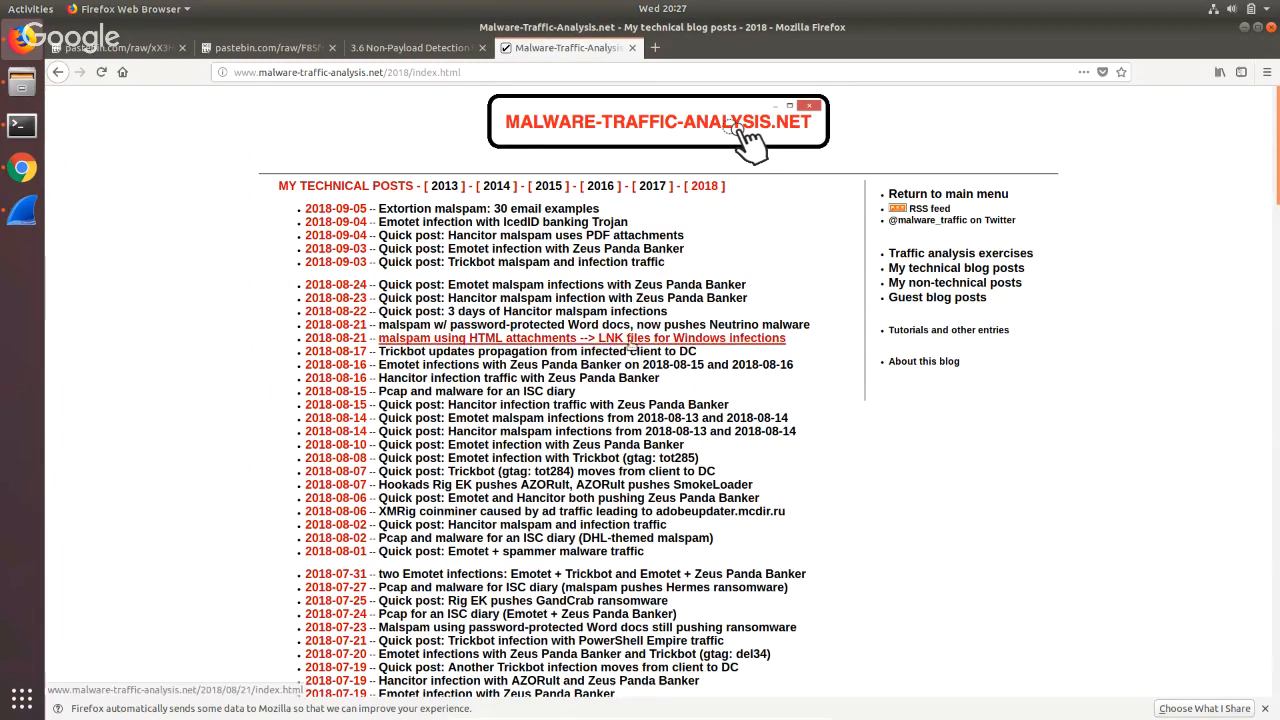
{"action": "left_click_drag", "start_coordinate": [684, 249], "coordinate": [290, 256]}
{"action": "left_click", "coordinate": [289, 256]}
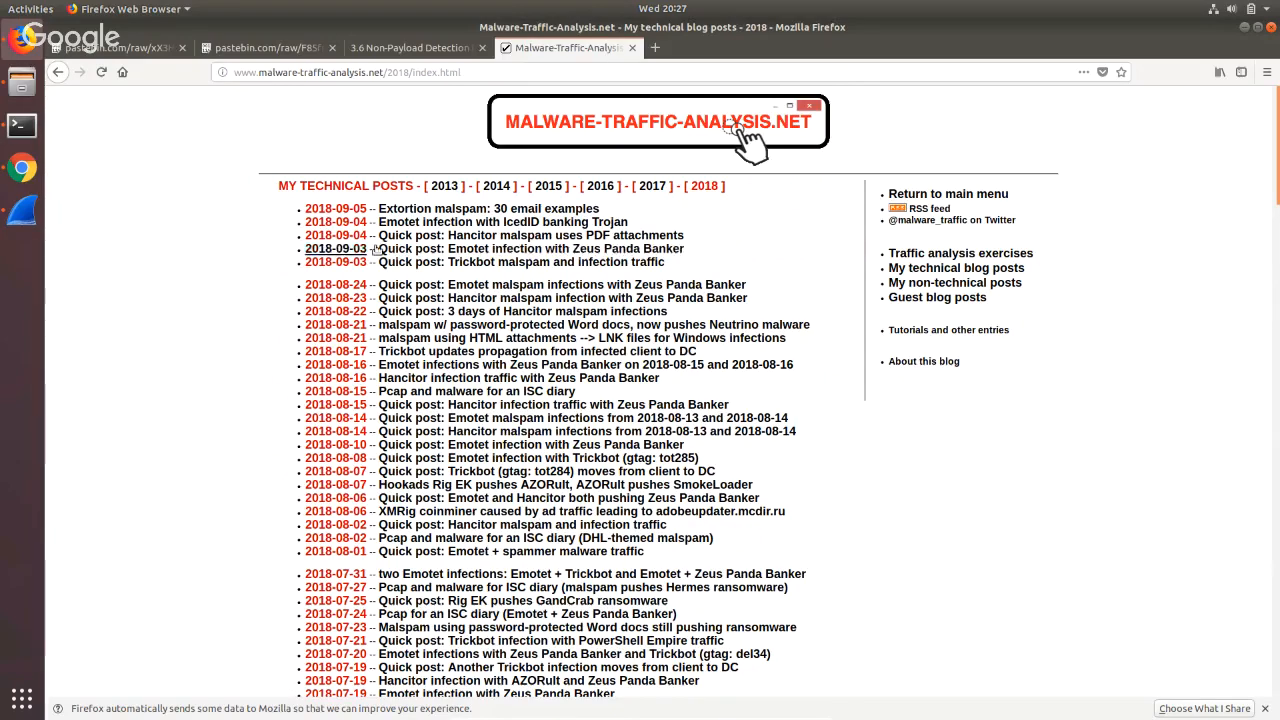
{"action": "left_click", "coordinate": [433, 254]}
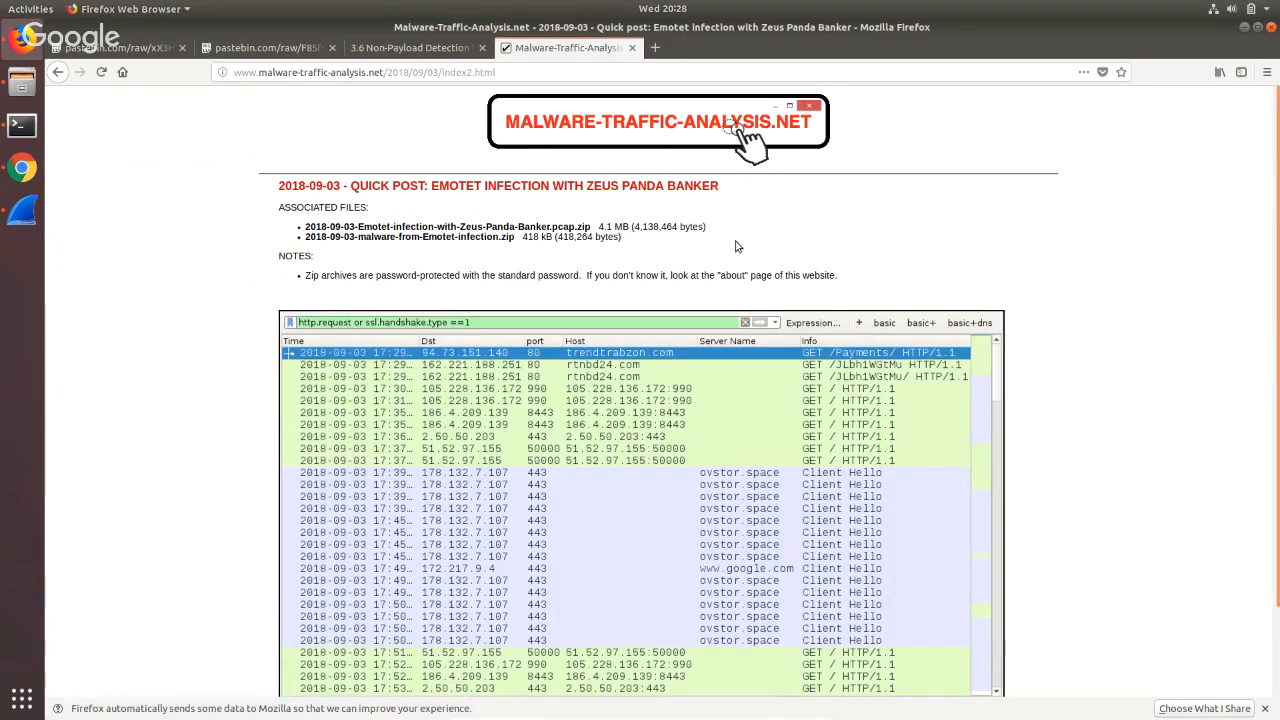
Examine the two associated zip archives of the Emotet post, with their file names and sizes.
{"action": "mouse_move", "coordinate": [738, 245]}
{"action": "left_mouse_down"}
{"action": "mouse_move", "coordinate": [672, 225]}
{"action": "mouse_move", "coordinate": [747, 229]}
{"action": "left_mouse_up"}
{"action": "left_click", "coordinate": [742, 231]}
{"action": "triple_click", "coordinate": [658, 226]}
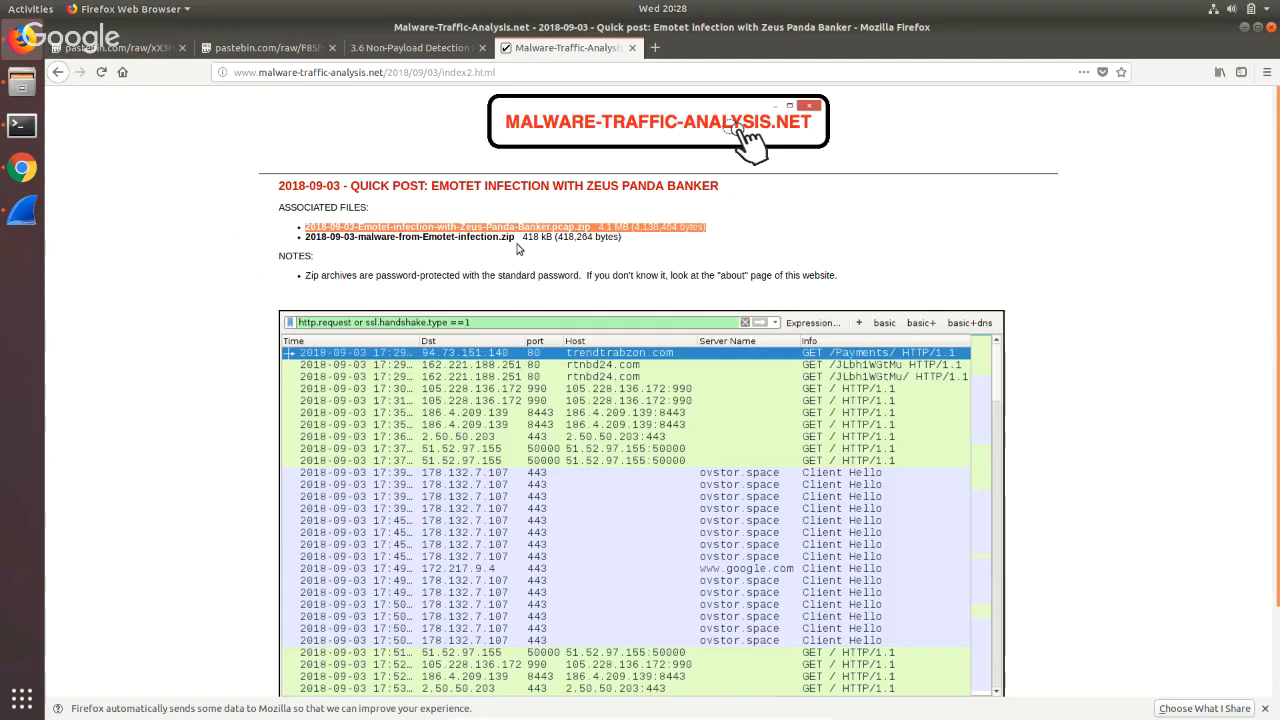
{"action": "left_click_drag", "start_coordinate": [726, 229], "coordinate": [304, 226]}
{"action": "left_click_drag", "start_coordinate": [622, 237], "coordinate": [304, 237]}
{"action": "left_click_drag", "start_coordinate": [495, 244], "coordinate": [307, 242]}
{"action": "left_click", "coordinate": [728, 262]}
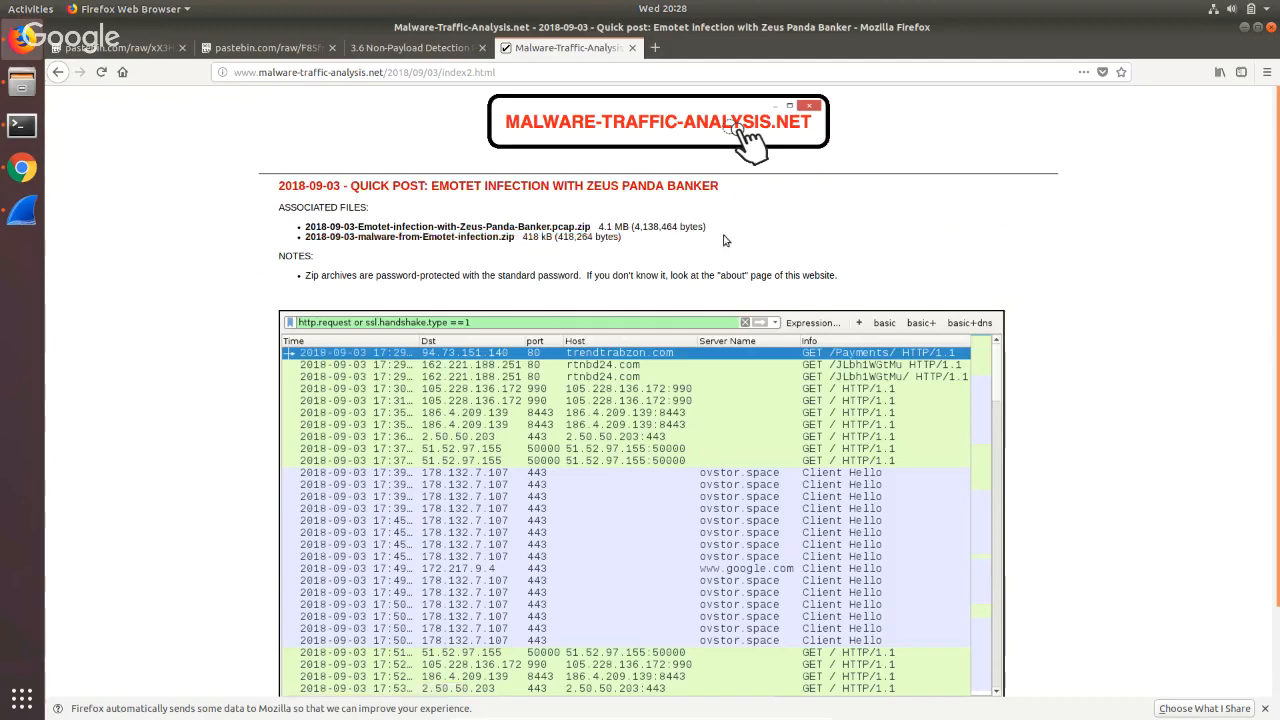
{"action": "left_click_drag", "start_coordinate": [718, 238], "coordinate": [503, 229]}
{"action": "left_click", "coordinate": [778, 229]}
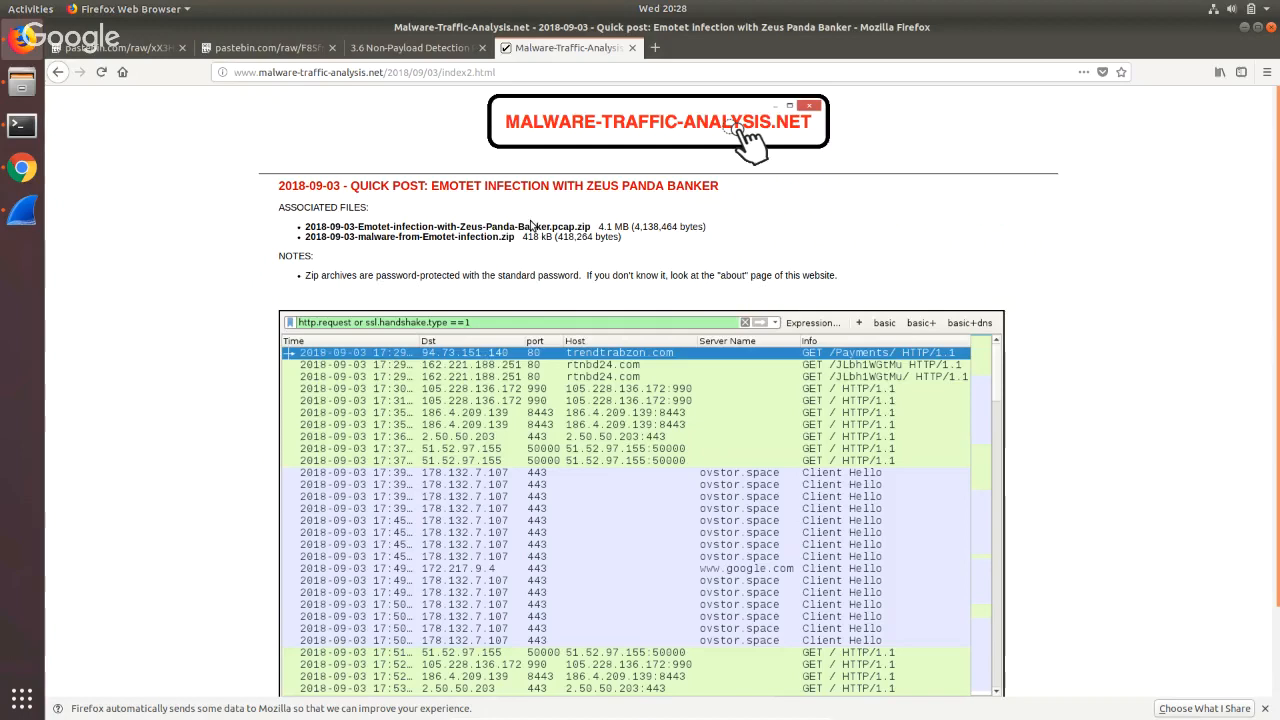
Download 2018-09-03-Emotet-infection-with-Zeus-Panda-Banker.pcap.zip, choosing to save the file.
{"action": "left_click", "coordinate": [398, 231]}
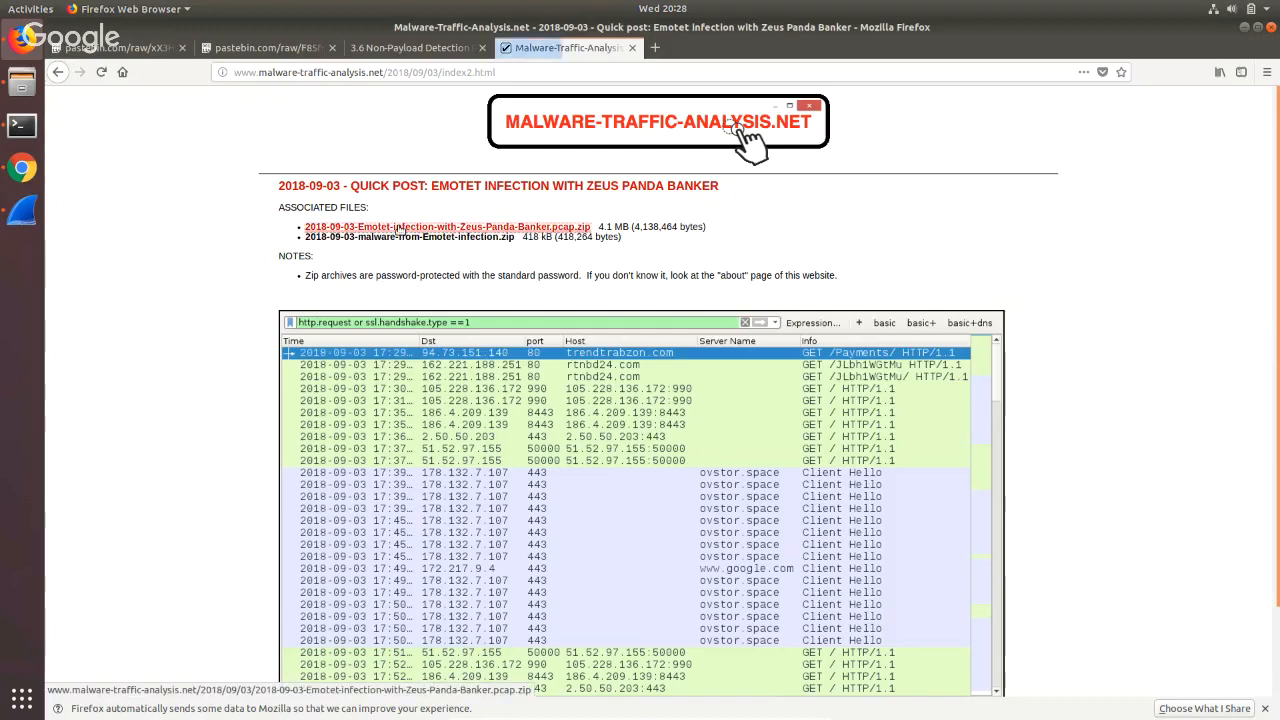
{"action": "left_click", "coordinate": [548, 360]}
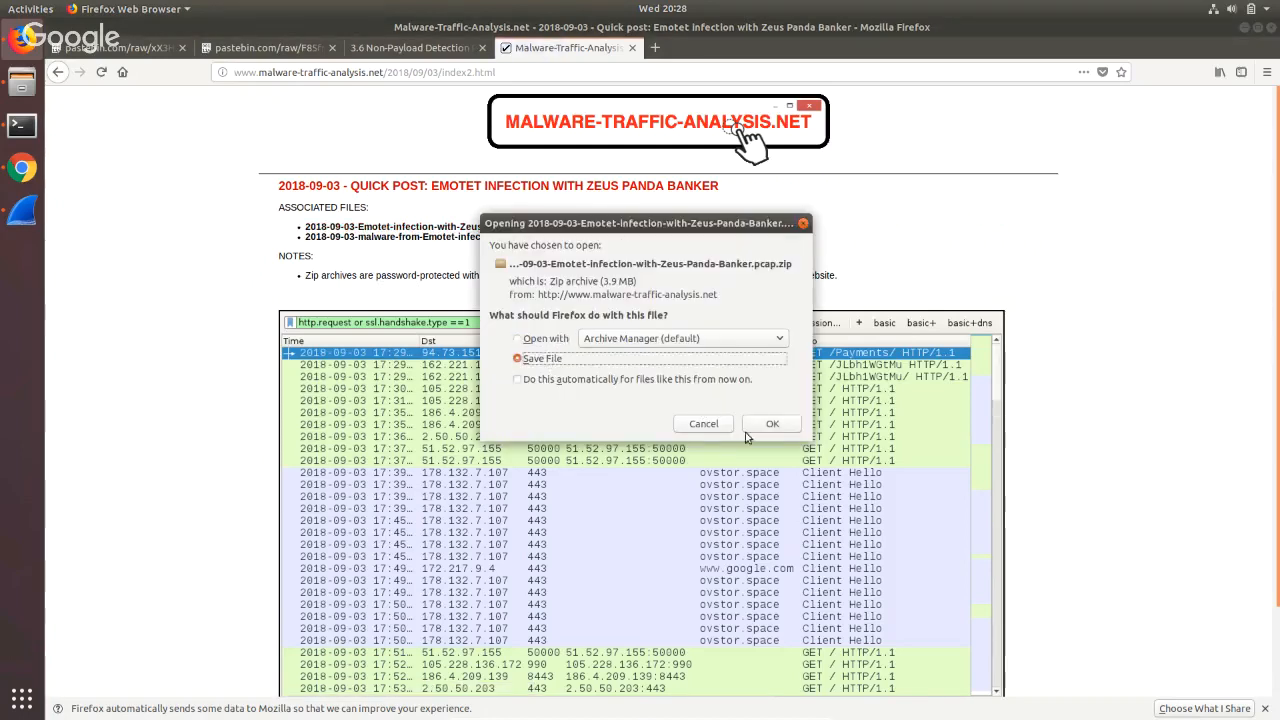
{"action": "left_click", "coordinate": [771, 423]}
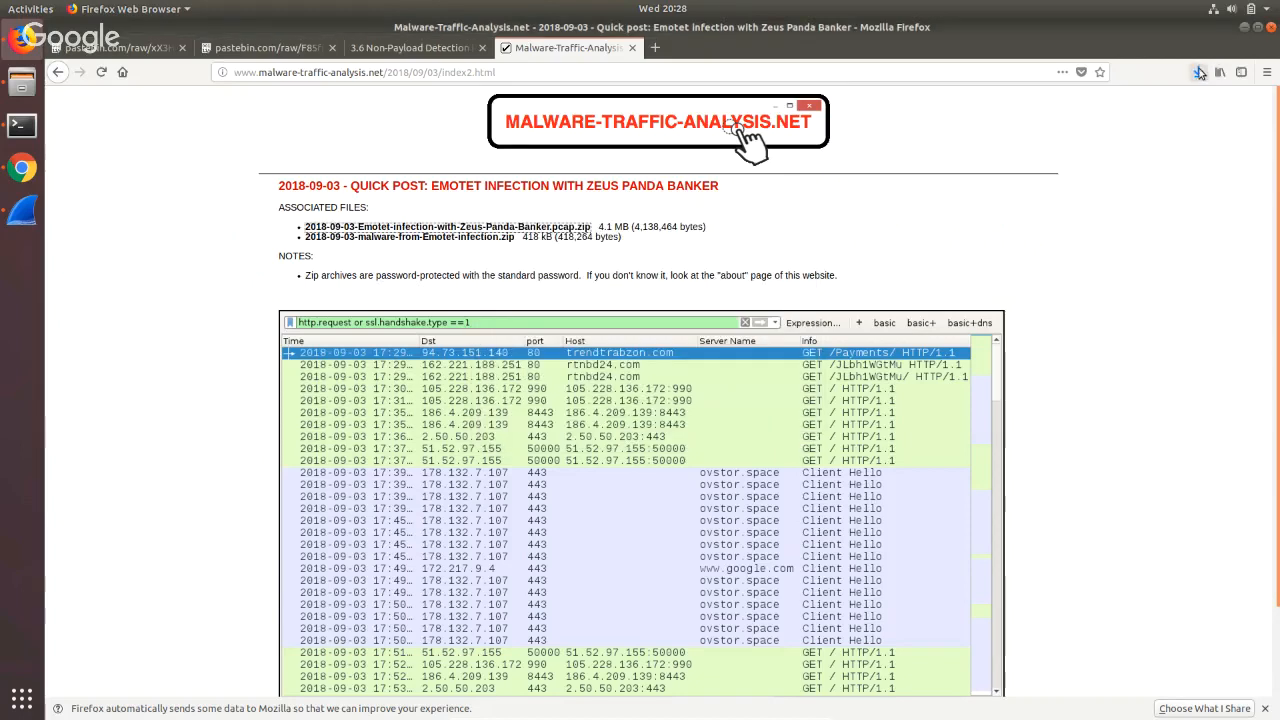
Show the downloaded archive in the Downloads folder and delete google-chrome-stable_current_amd64.deb there.
{"action": "left_click", "coordinate": [1189, 112]}
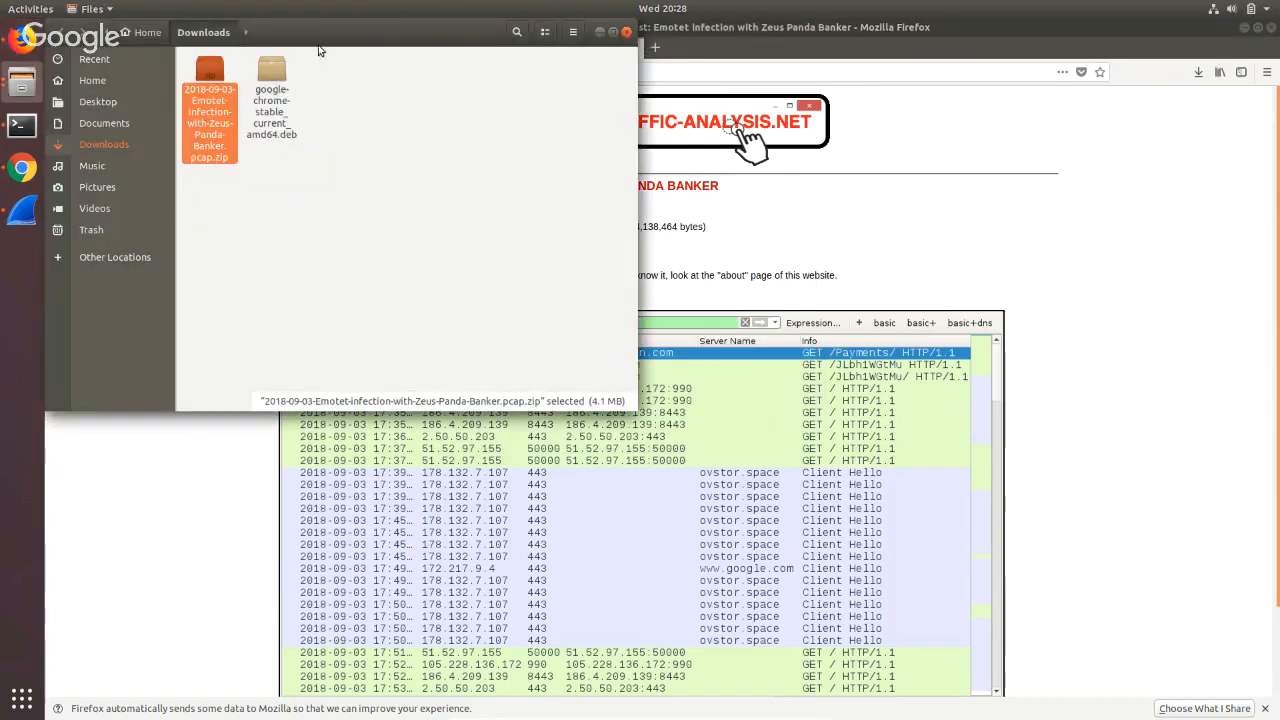
{"action": "left_click", "coordinate": [266, 70]}
{"action": "key", "text": "Delete"}
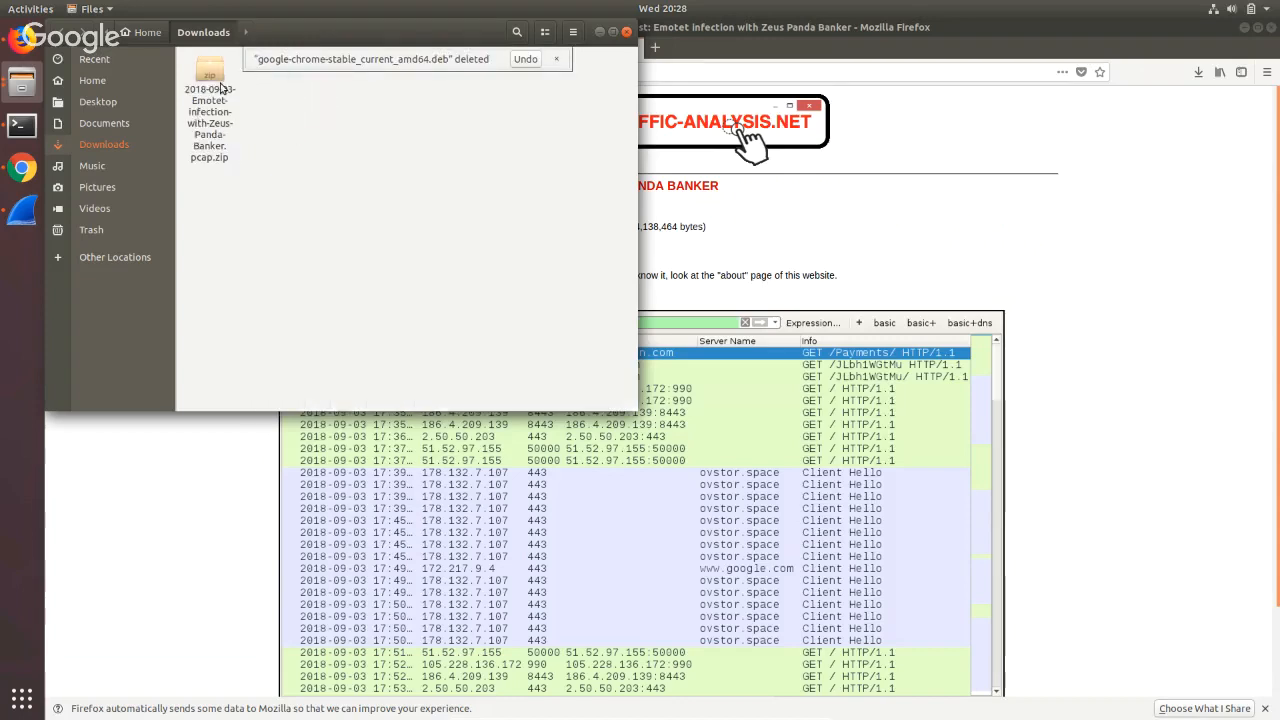
Open the Emotet pcap zip in Archive Manager and start extracting the selected capture file into Downloads.
{"action": "right_click", "coordinate": [220, 83]}
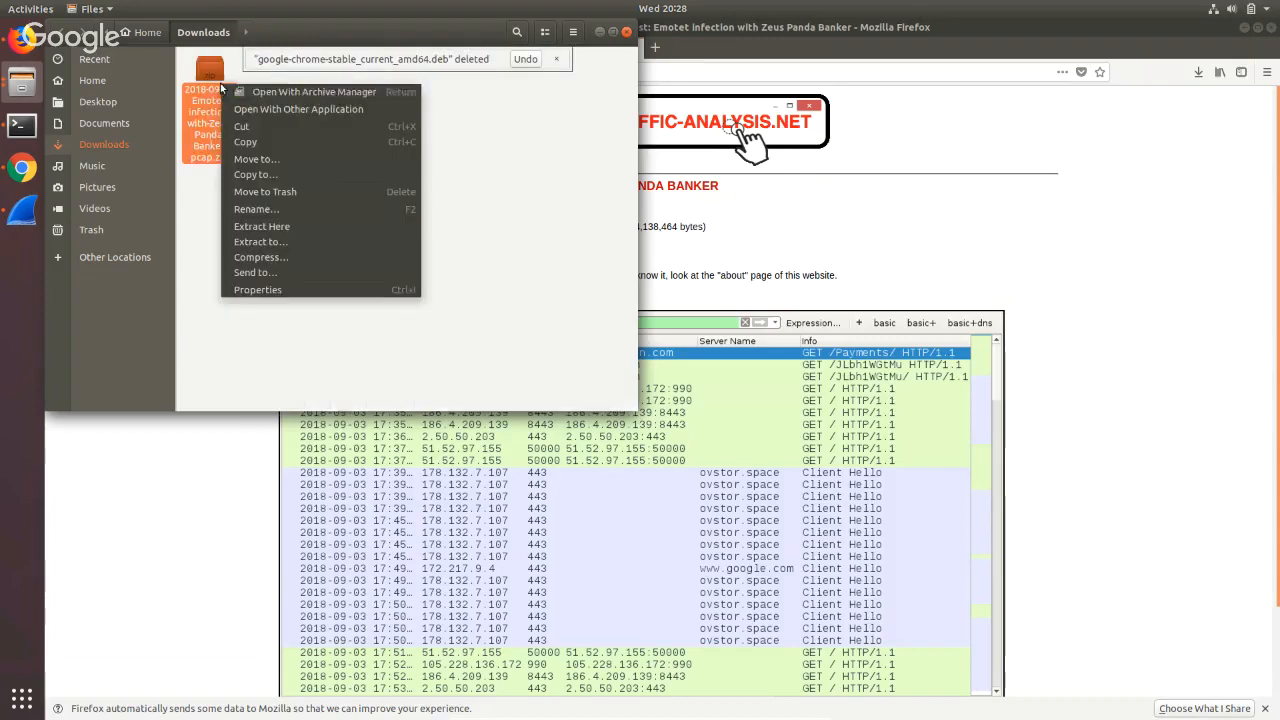
{"action": "left_click", "coordinate": [331, 226]}
{"action": "left_click", "coordinate": [136, 142]}
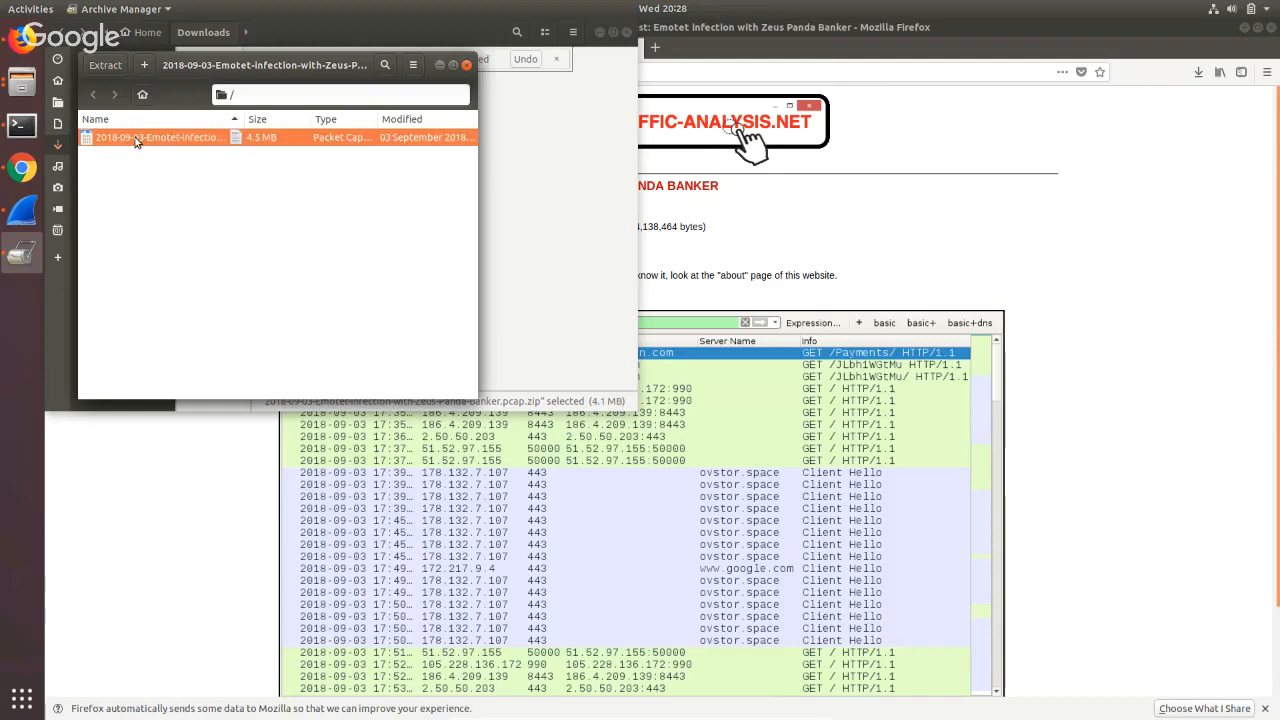
{"action": "left_click_drag", "start_coordinate": [228, 68], "coordinate": [266, 80]}
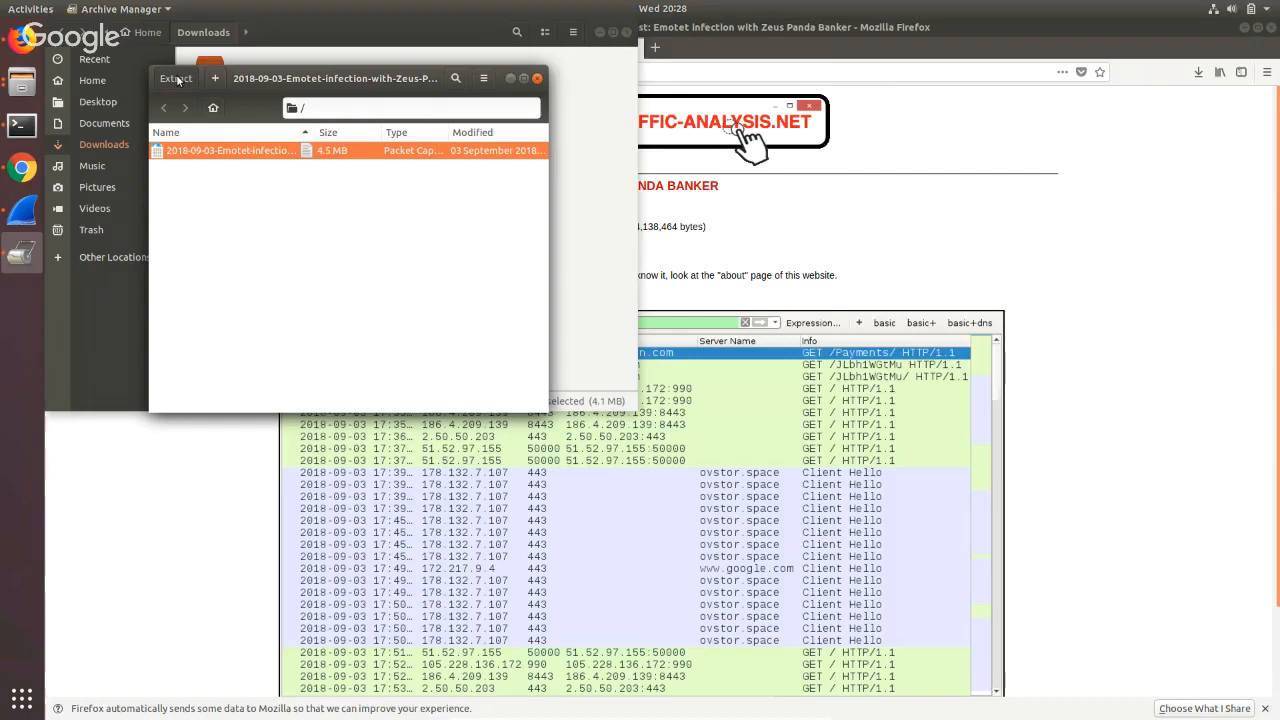
{"action": "left_click", "coordinate": [176, 78]}
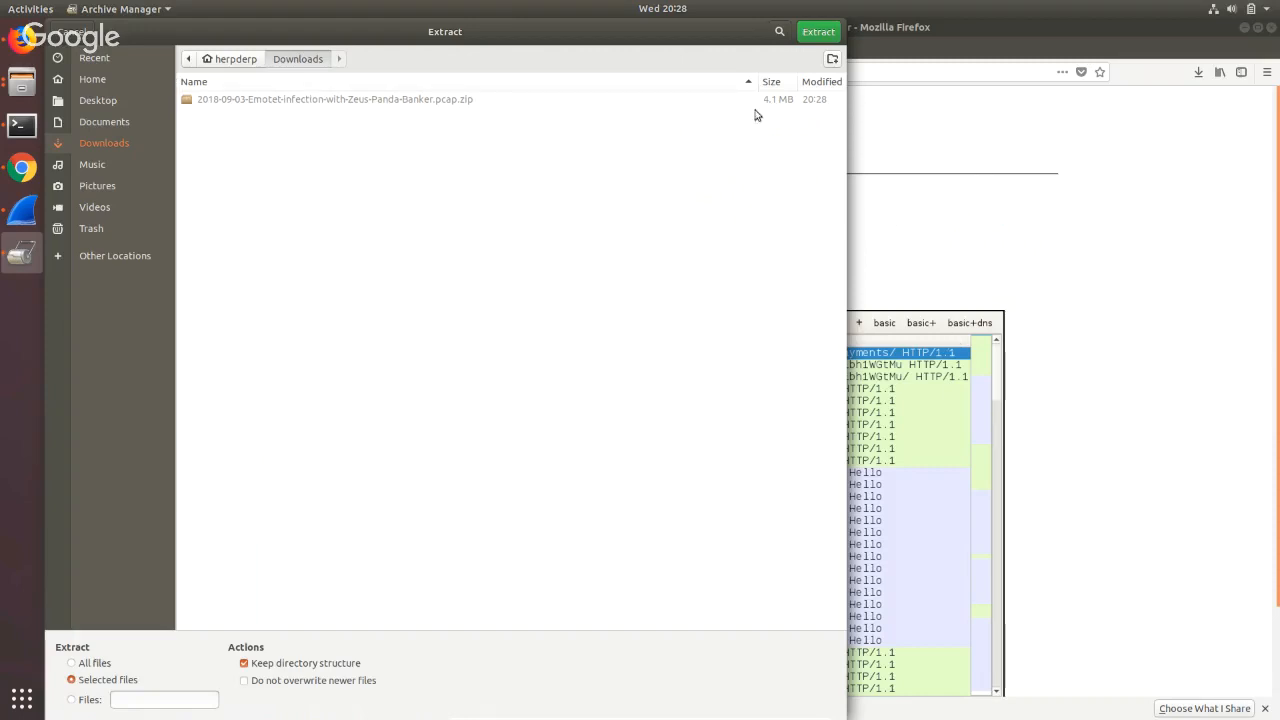
{"action": "left_click", "coordinate": [816, 32]}
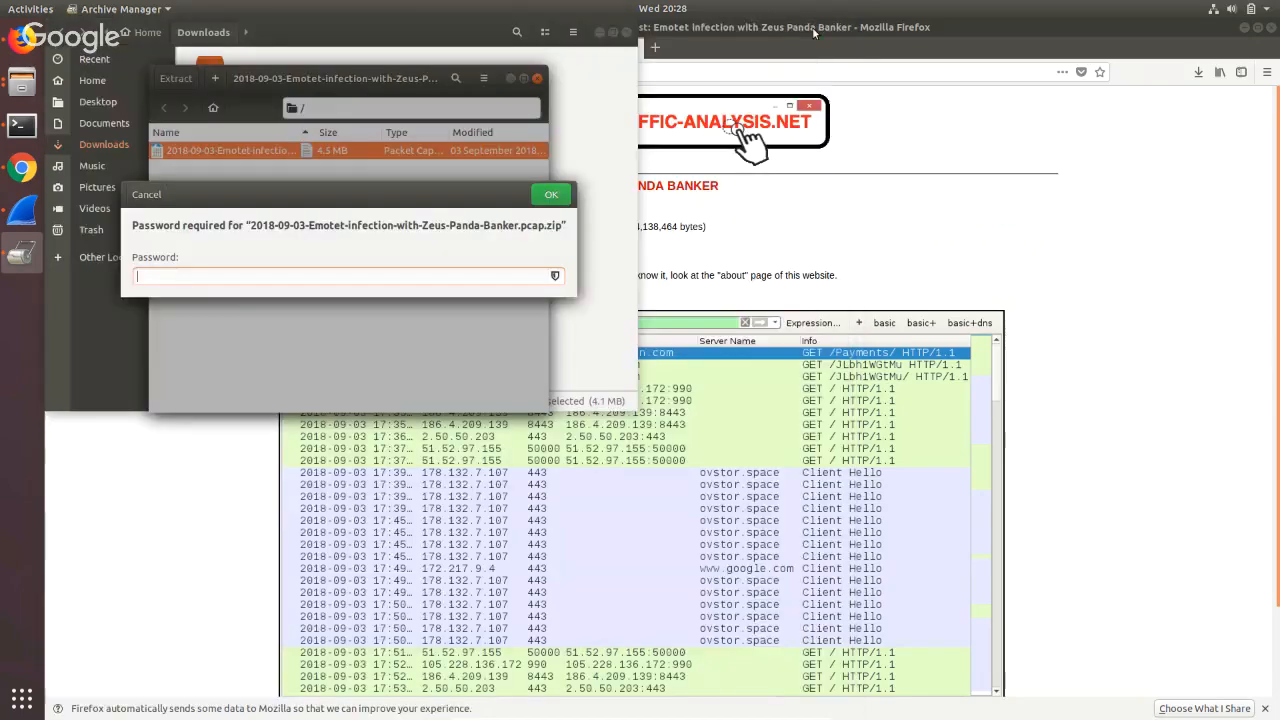
Return to Firefox and open the site's About this blog page to look up the zip password.
{"action": "left_click", "coordinate": [770, 238]}
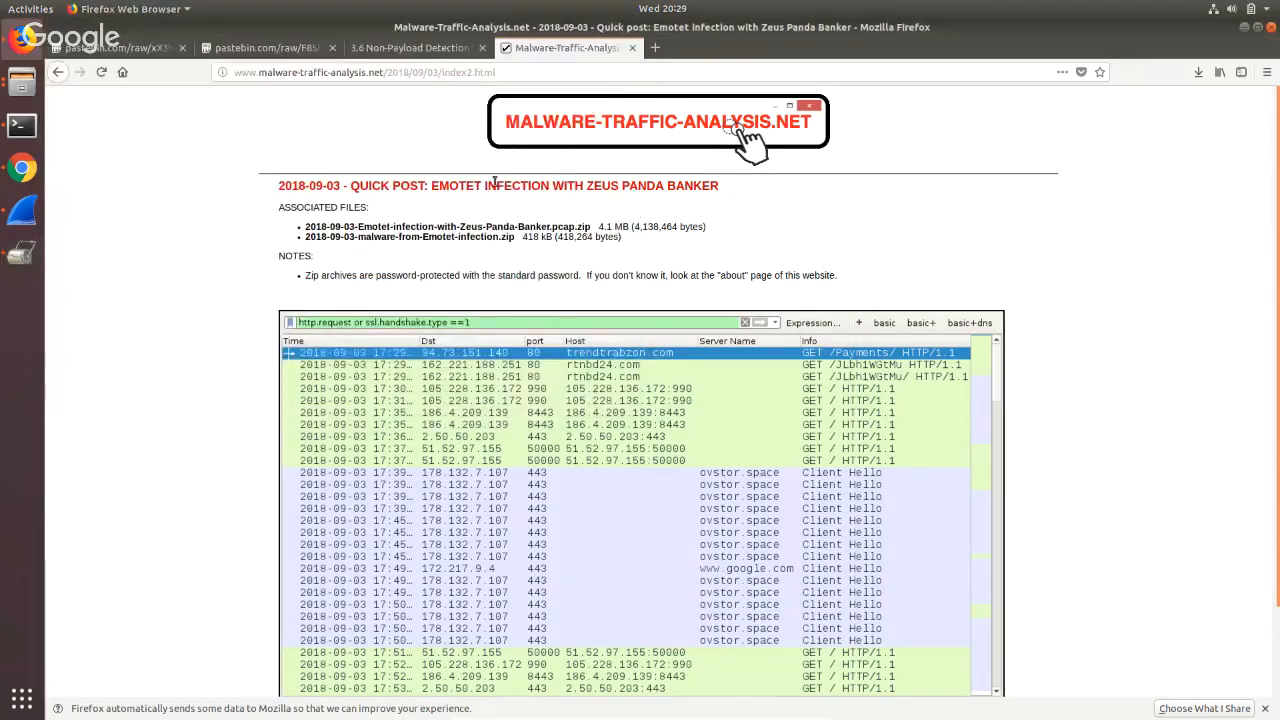
{"action": "left_click", "coordinate": [58, 72]}
{"action": "left_click", "coordinate": [58, 72]}
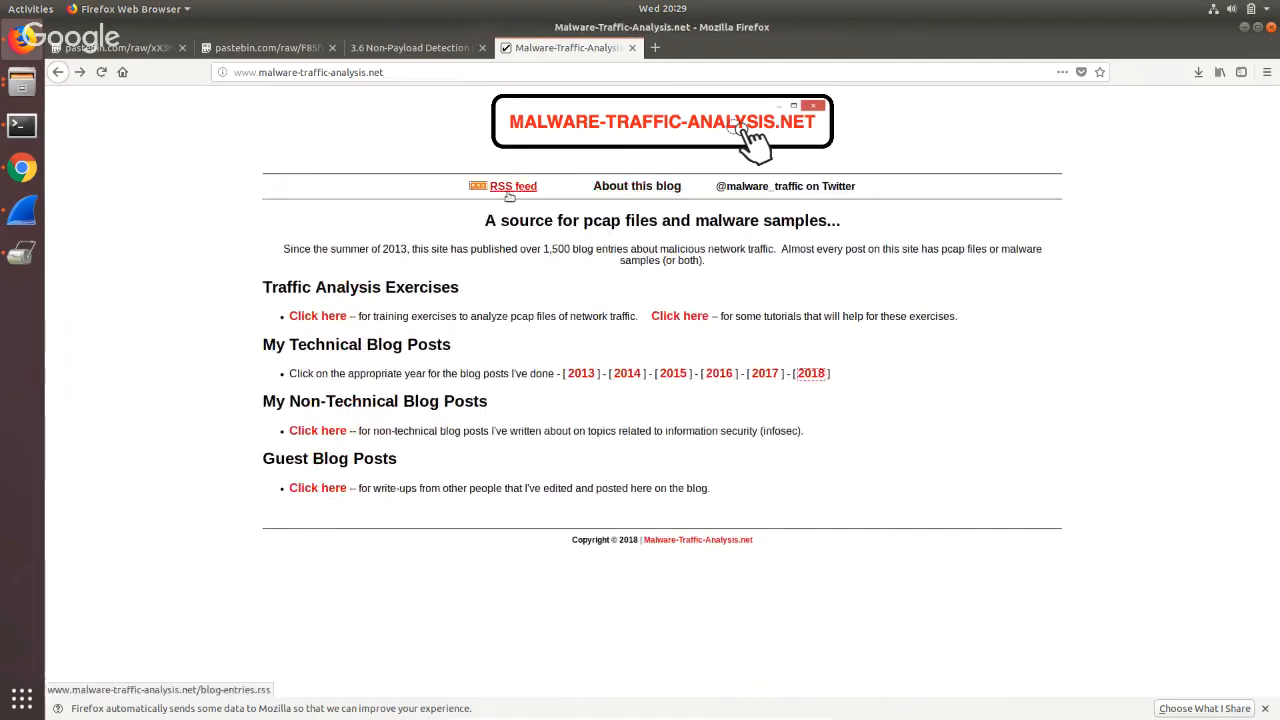
{"action": "left_click", "coordinate": [655, 188]}
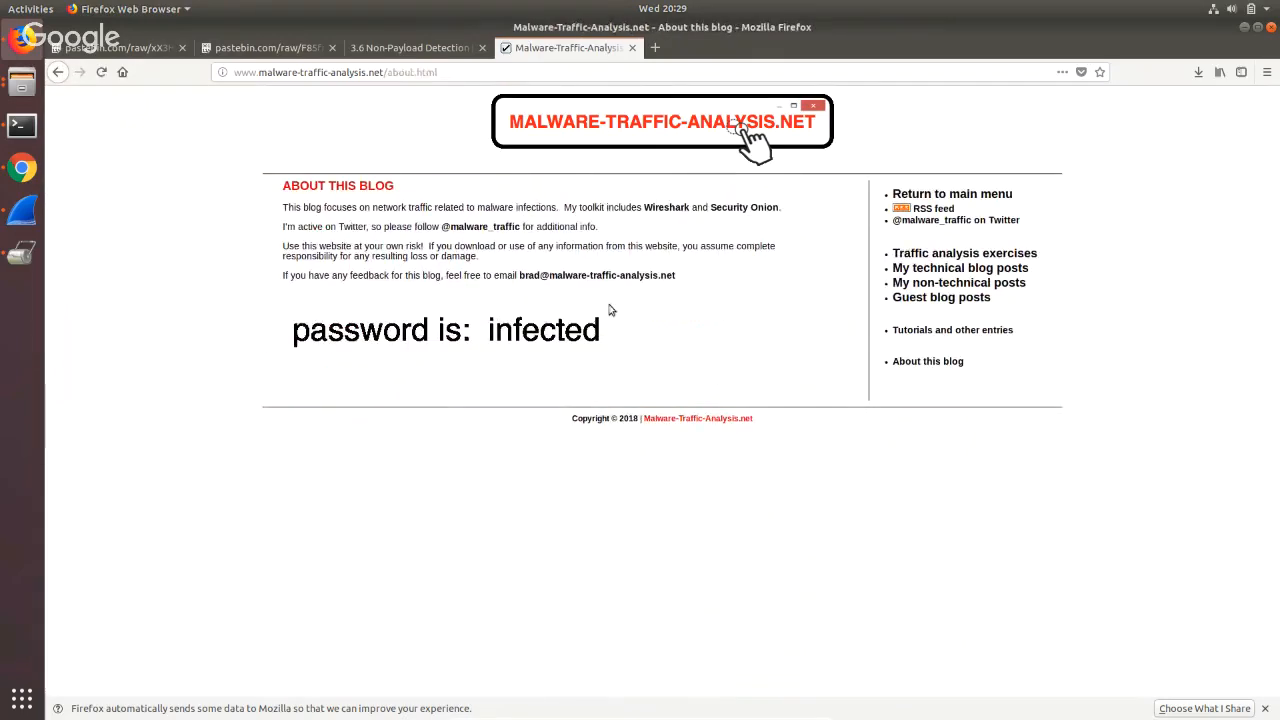
Switch back to Archive Manager, enter the archive password and confirm it to extract the capture file.
{"action": "left_click", "coordinate": [20, 121]}
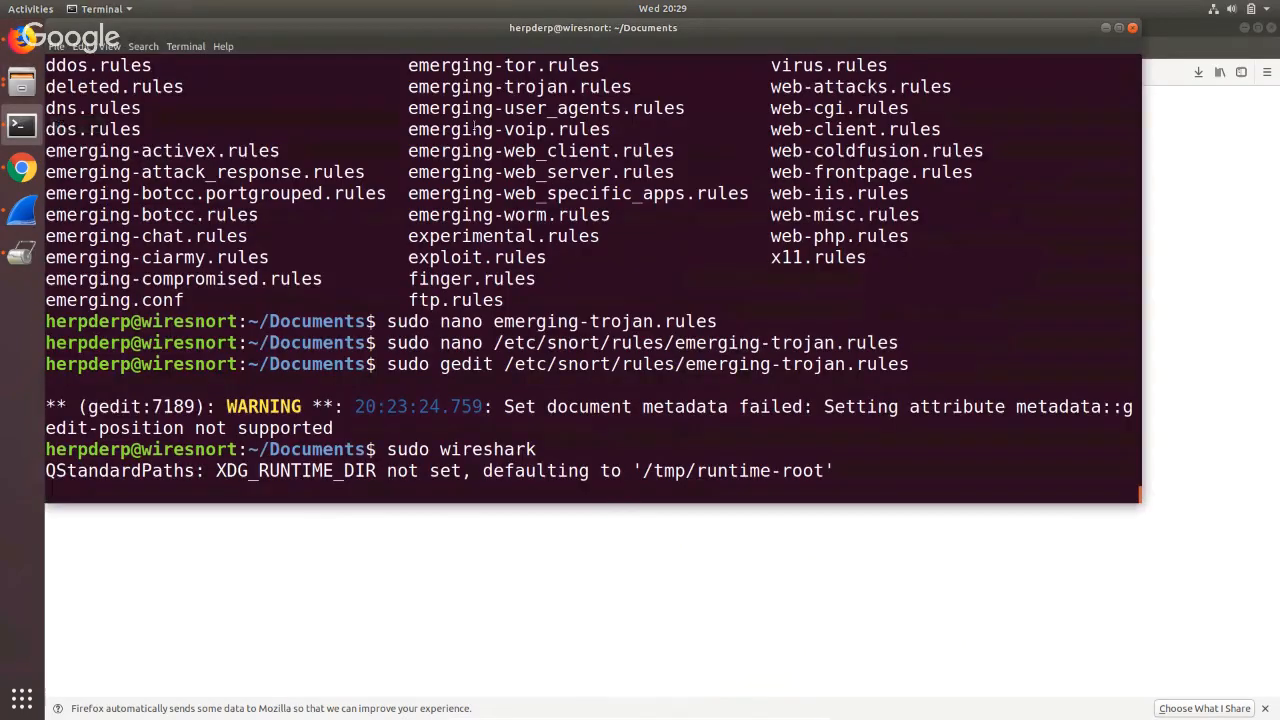
{"action": "left_click", "coordinate": [847, 540]}
{"action": "left_click", "coordinate": [20, 258]}
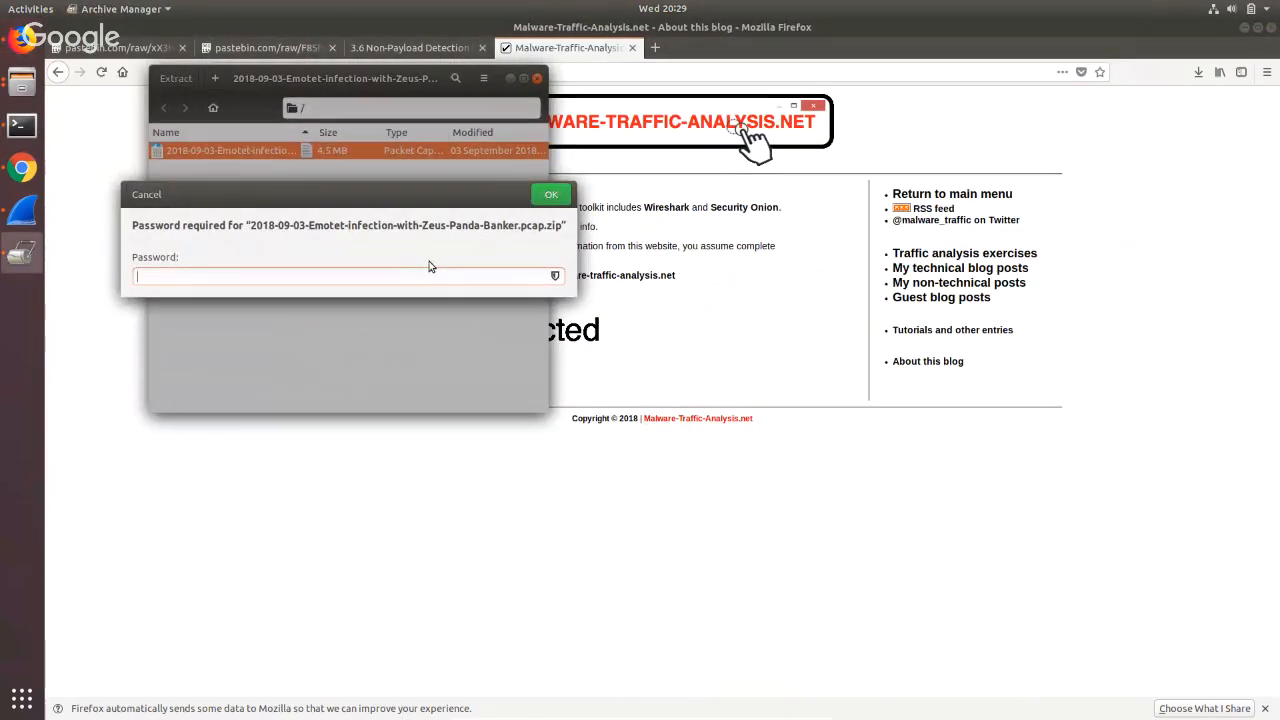
{"action": "type", "text": "infected"}
{"action": "left_click", "coordinate": [548, 196]}
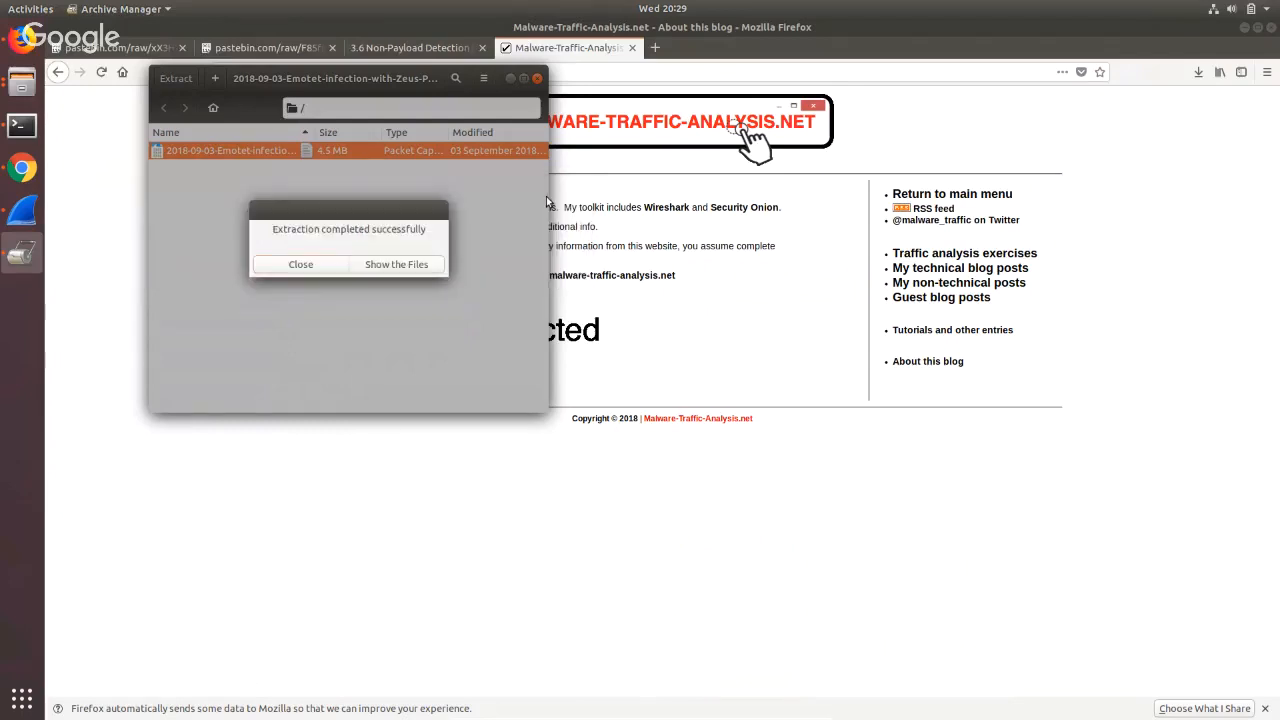
Show the extracted Emotet capture file in the Downloads folder and clear its selection.
{"action": "left_click", "coordinate": [414, 264]}
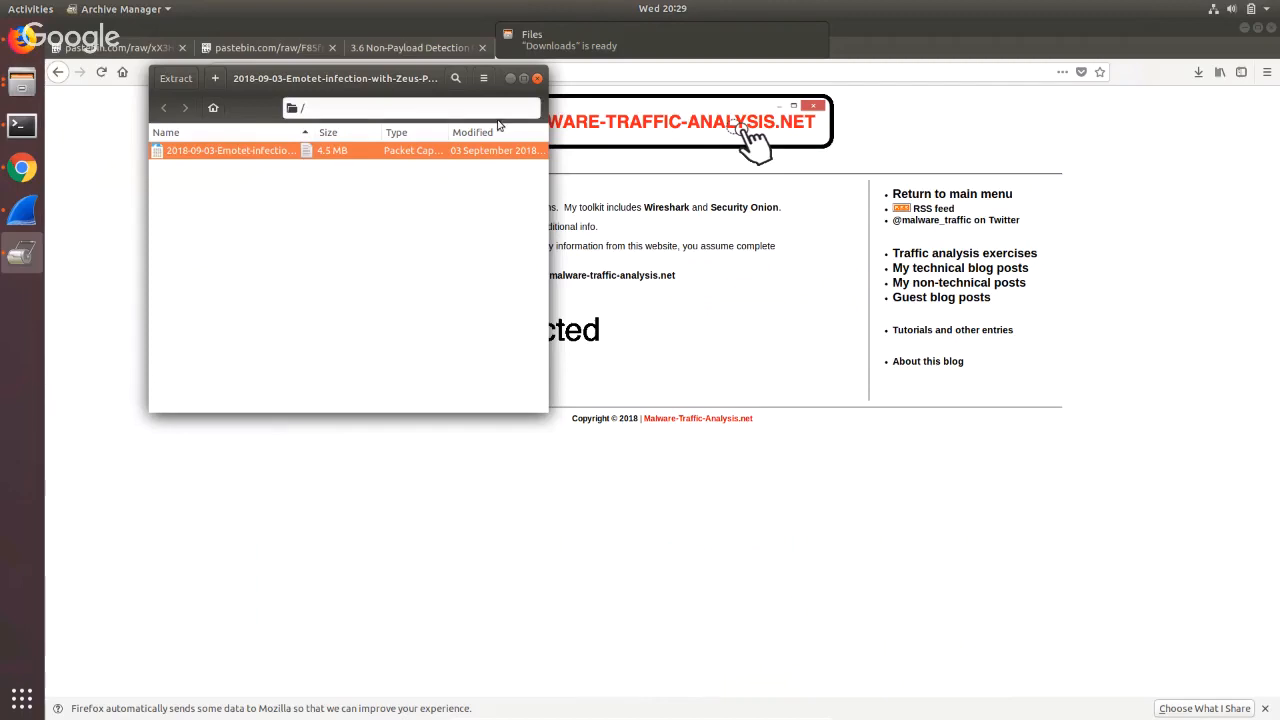
{"action": "left_click", "coordinate": [573, 50]}
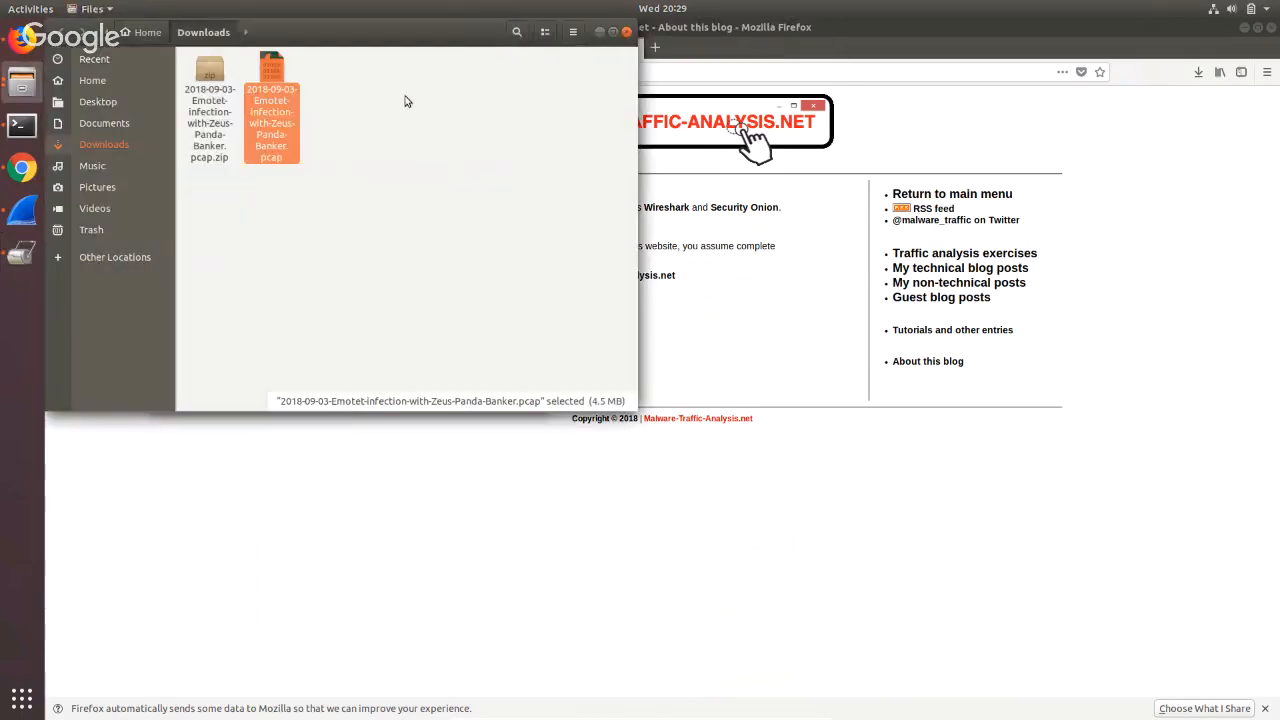
{"action": "left_click", "coordinate": [316, 112]}
{"action": "mouse_move", "coordinate": [349, 119]}
{"action": "left_mouse_down"}
{"action": "mouse_move", "coordinate": [267, 66]}
{"action": "mouse_move", "coordinate": [363, 100]}
{"action": "left_mouse_up"}
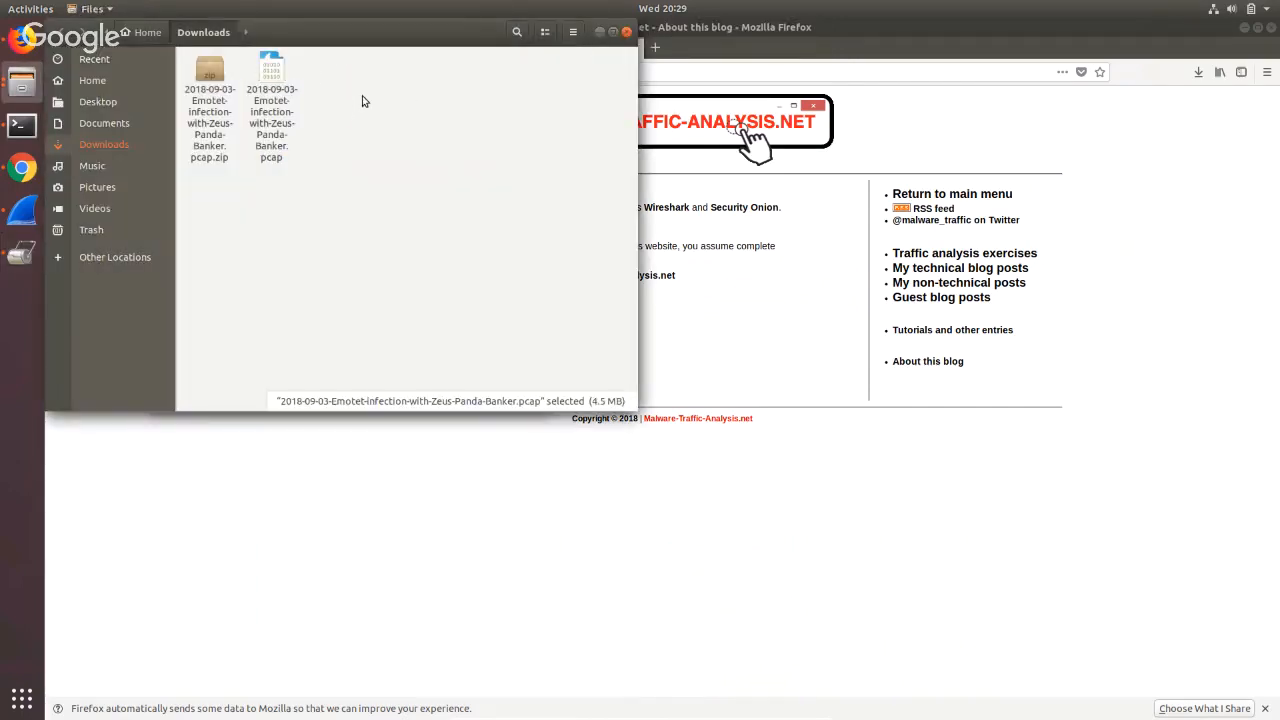
Switch to Wireshark and open 2018-09-03-Emotet-infection-with-Zeus-Panda-Banker.pcap from the Downloads folder.
{"action": "left_click", "coordinate": [21, 210]}
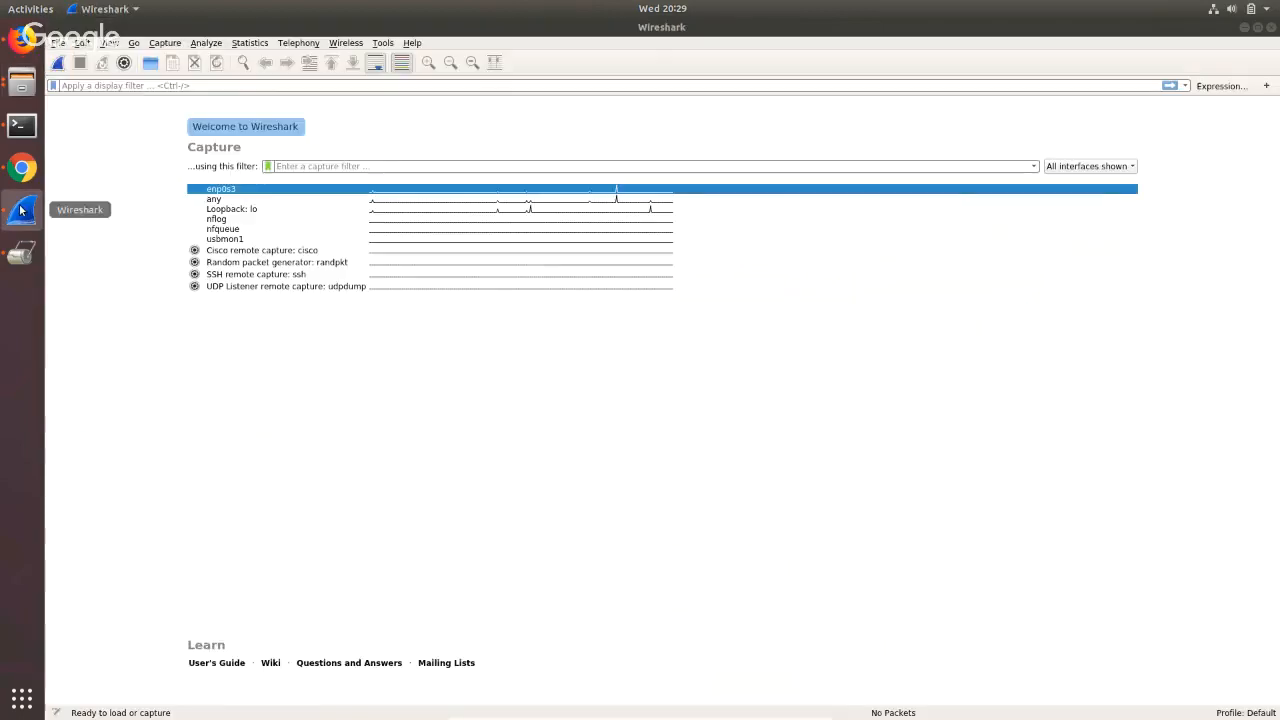
{"action": "left_click", "coordinate": [57, 44]}
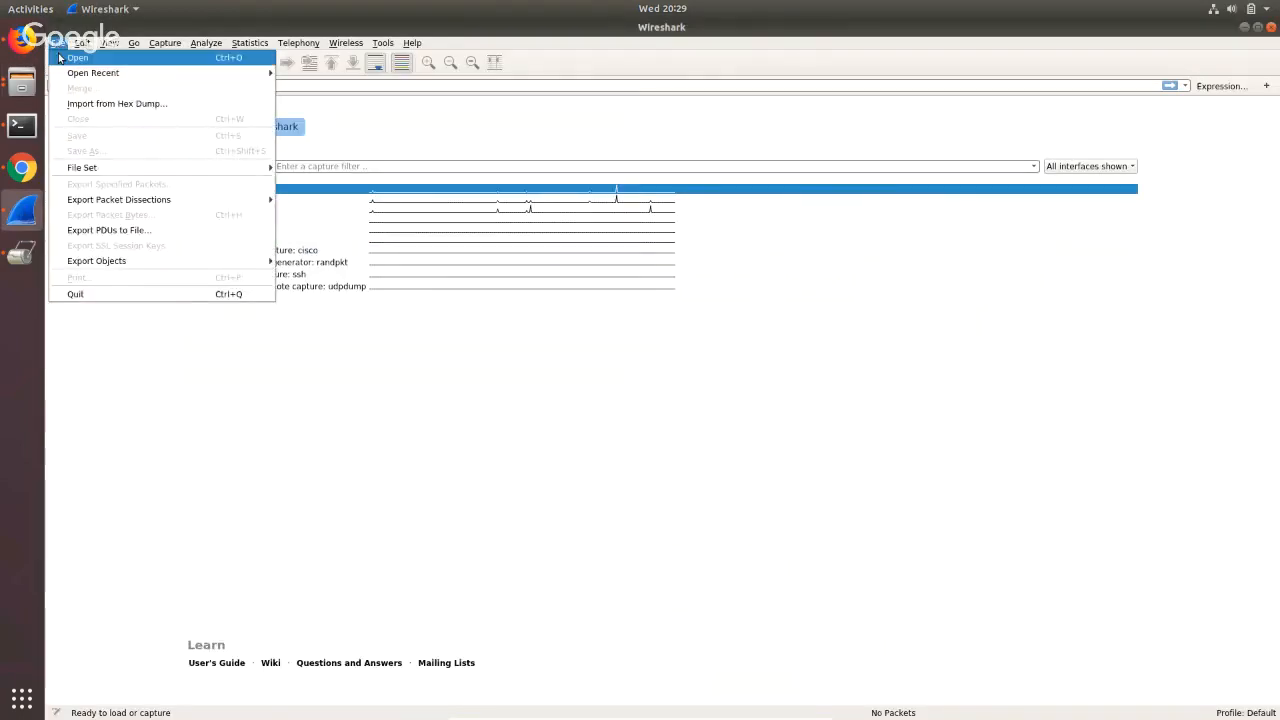
{"action": "left_click", "coordinate": [64, 58]}
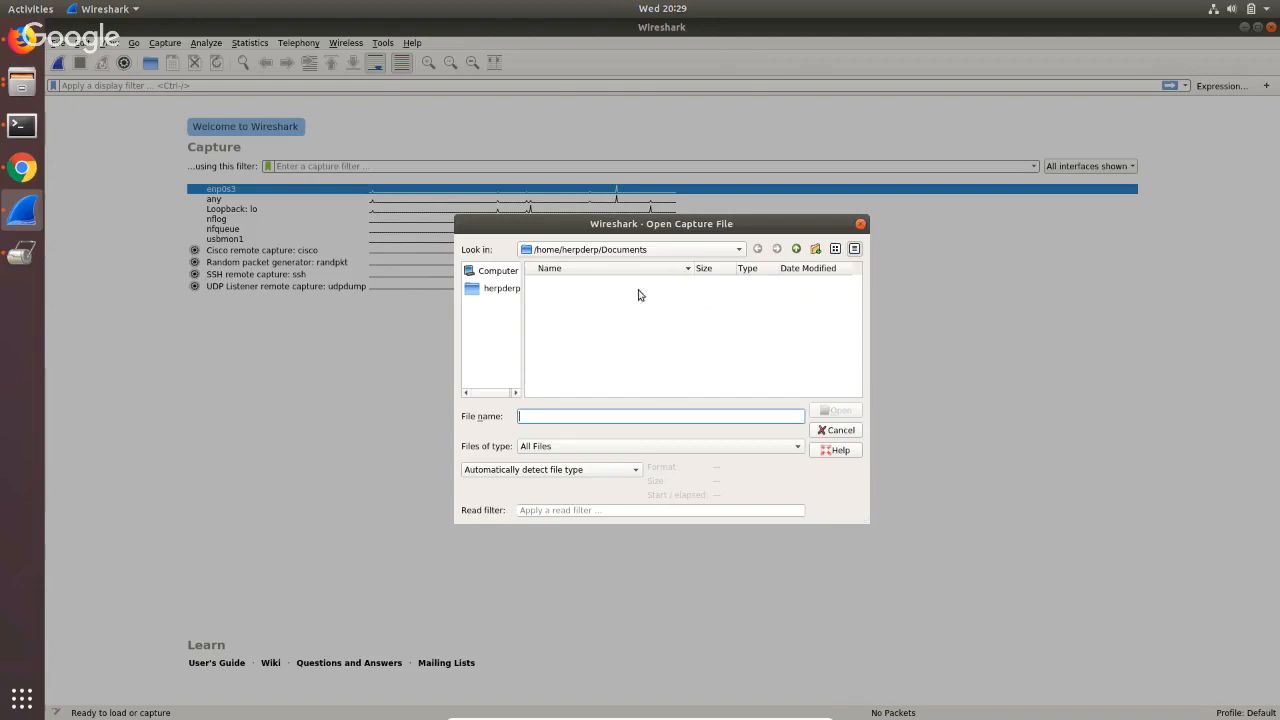
{"action": "left_click", "coordinate": [709, 251]}
{"action": "left_click", "coordinate": [849, 315]}
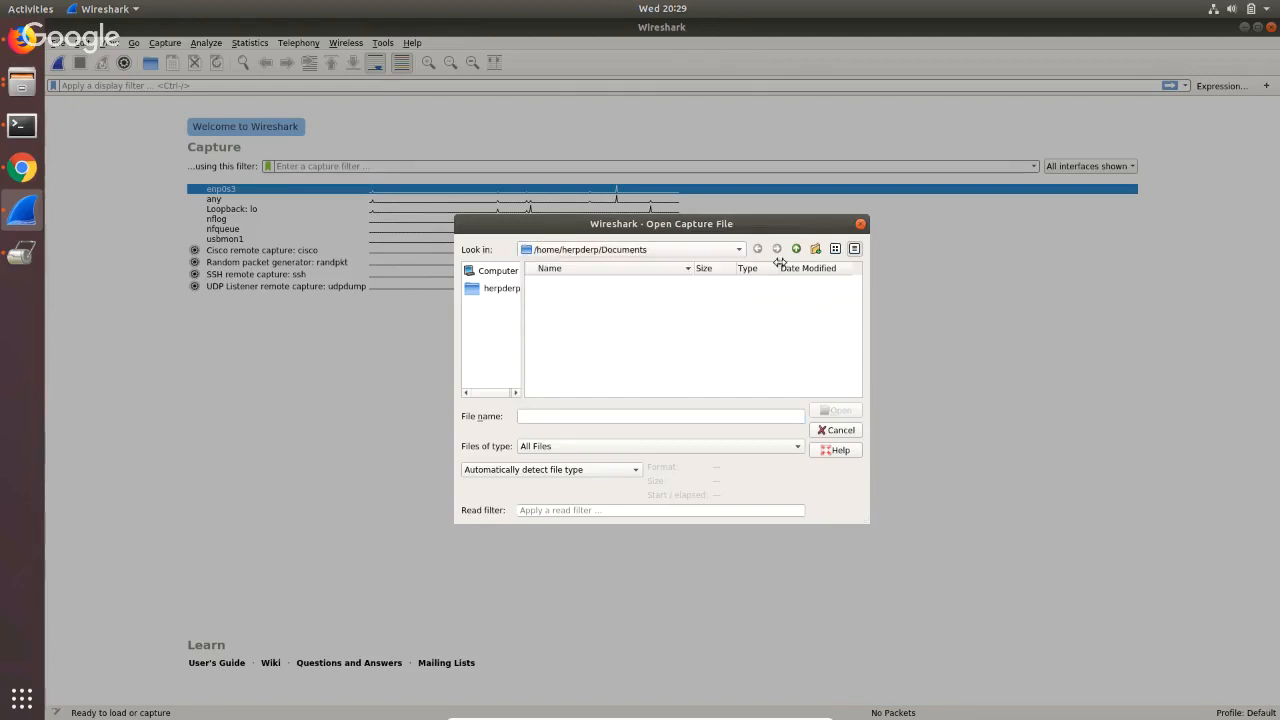
{"action": "left_click", "coordinate": [796, 248]}
{"action": "double_click", "coordinate": [560, 310]}
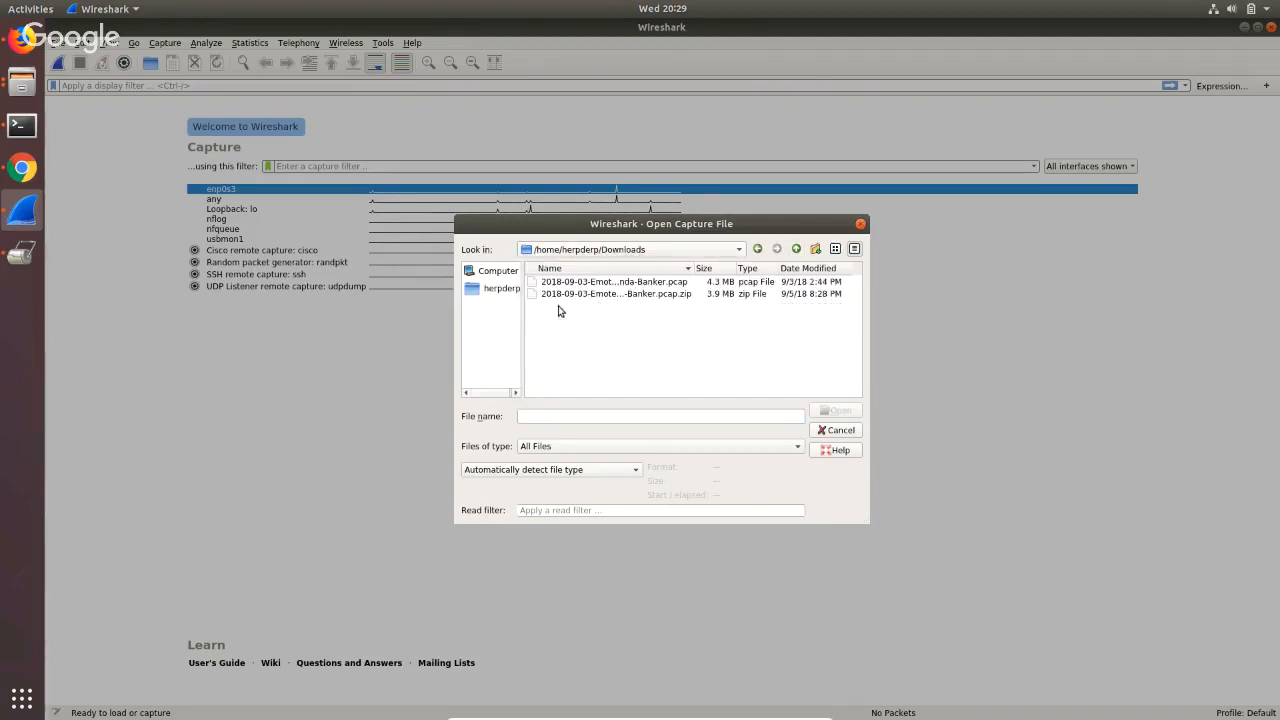
{"action": "left_click", "coordinate": [704, 283]}
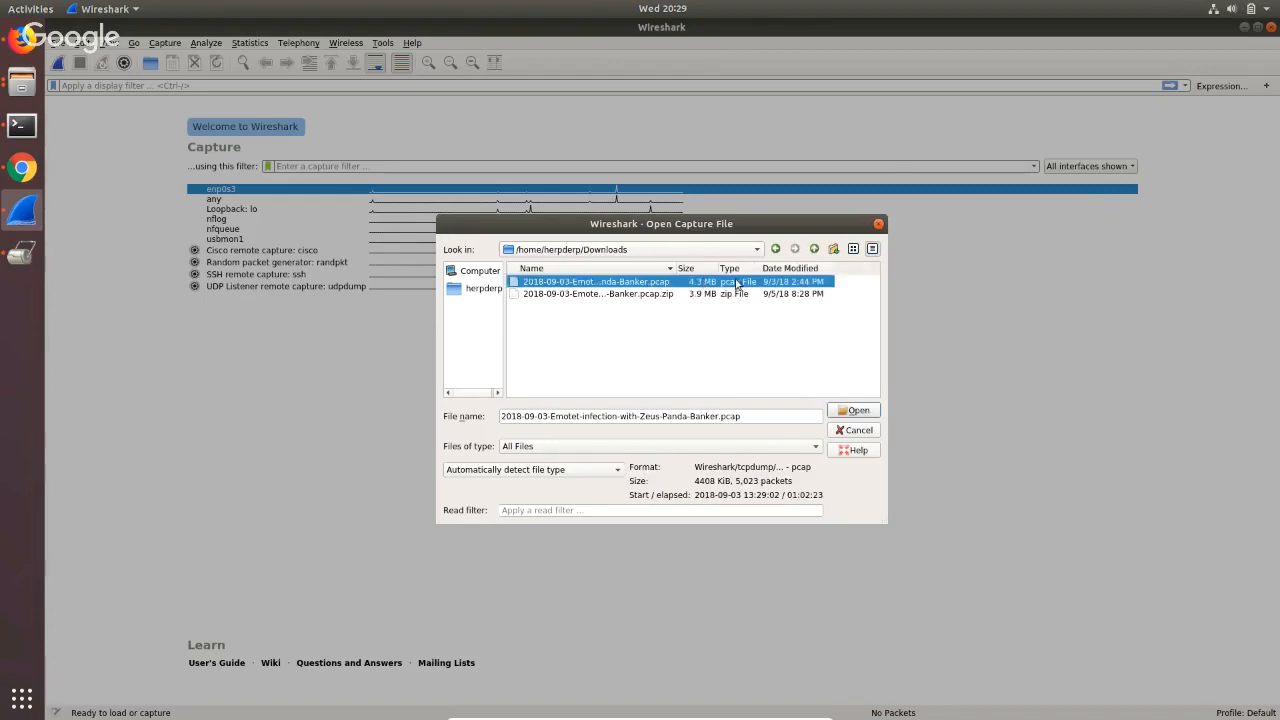
{"action": "double_click", "coordinate": [582, 284]}
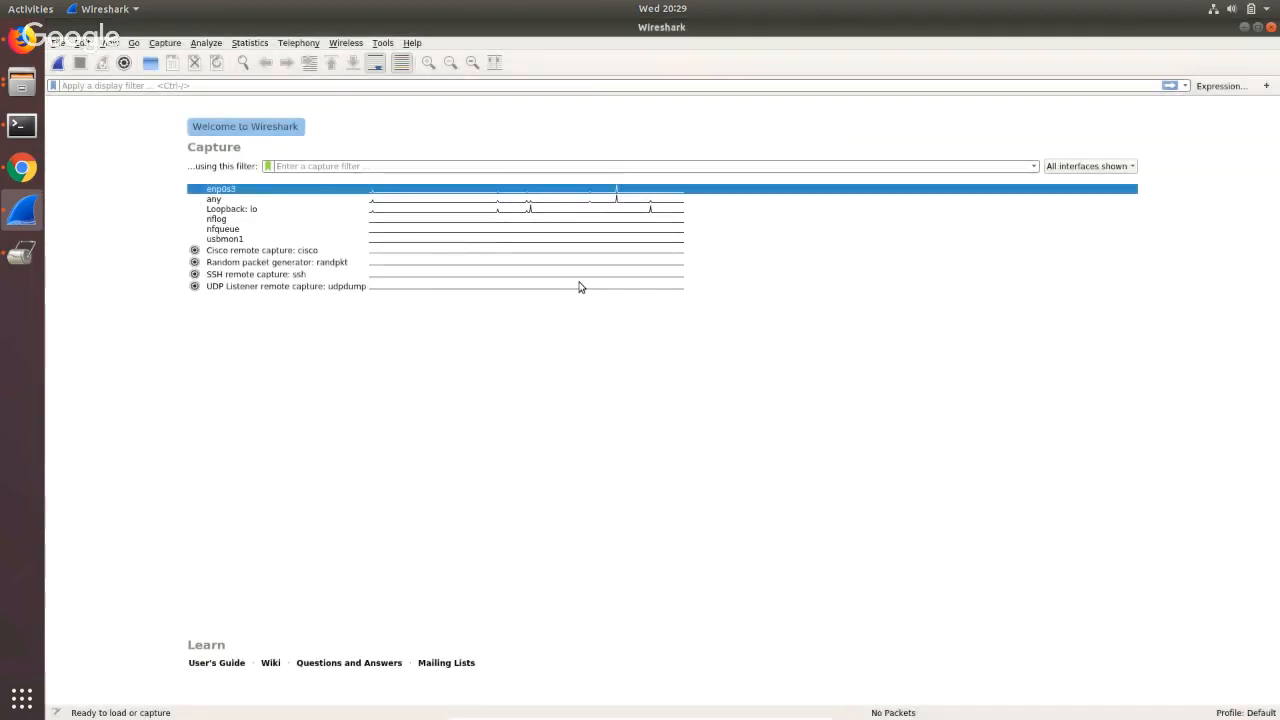
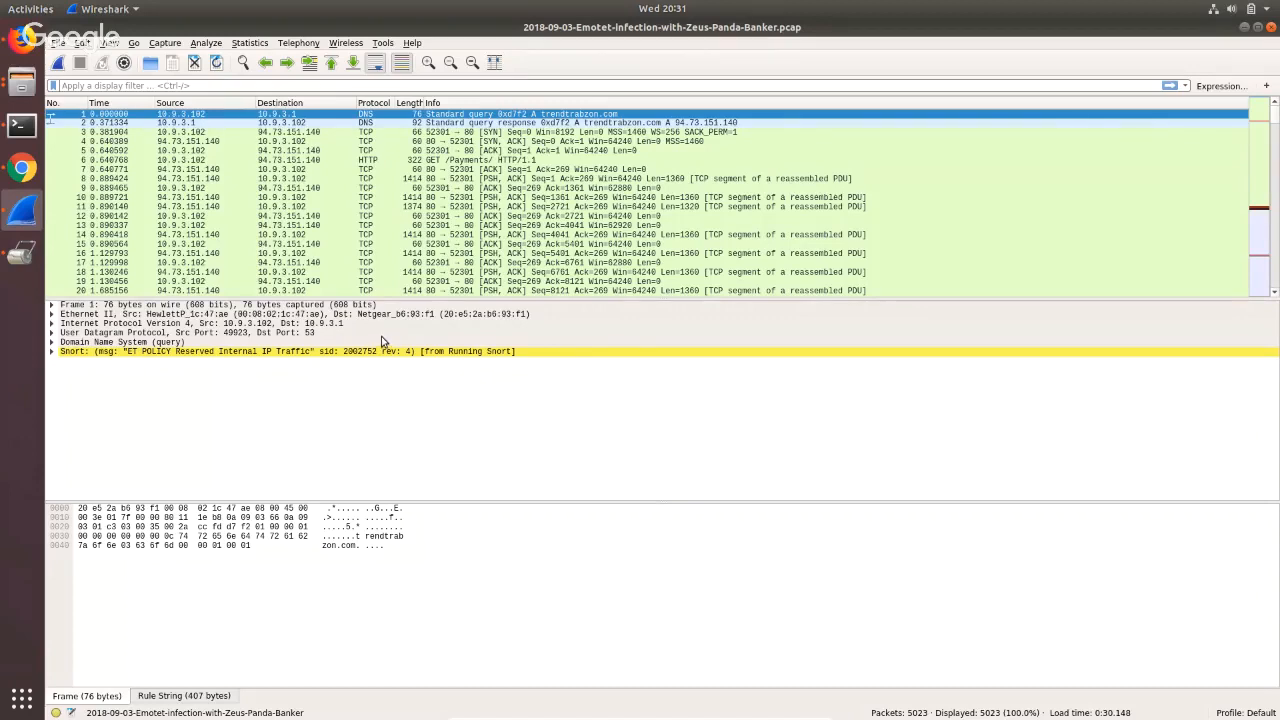
Expand the Snort alert and its rule details for packet 1, and compare it with the non-alerting packet 3.
{"action": "left_click", "coordinate": [55, 352]}
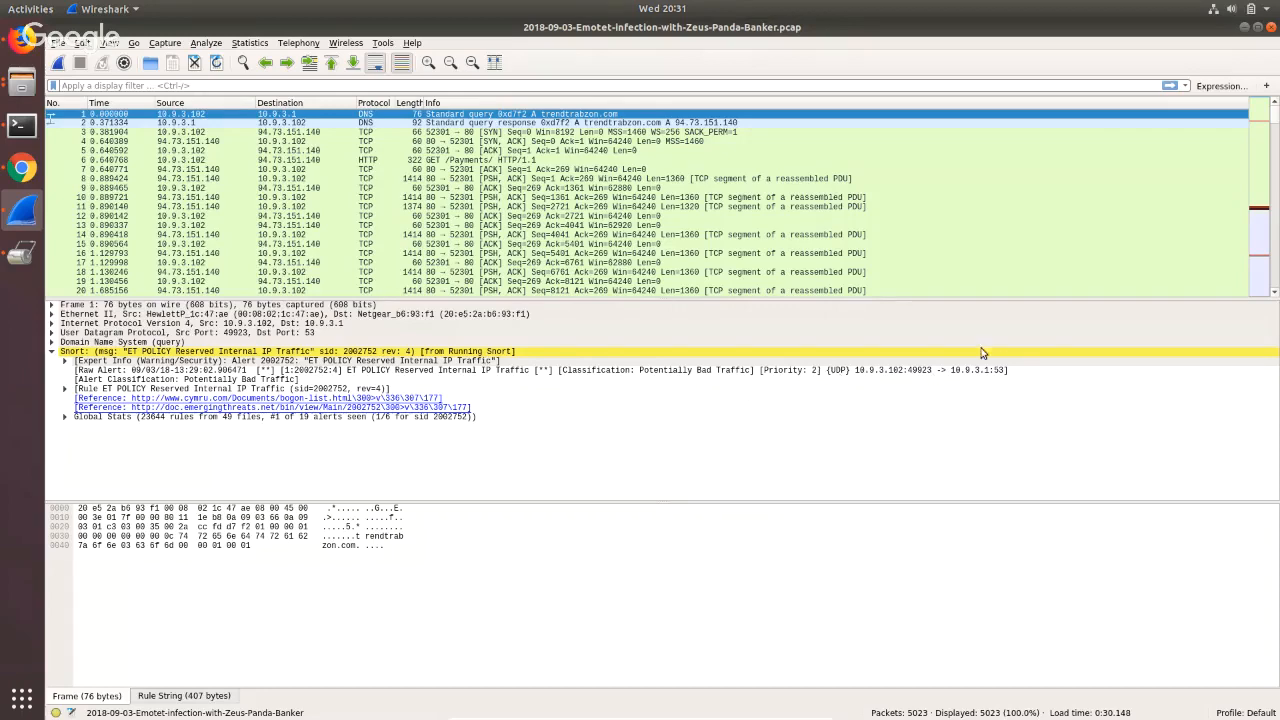
{"action": "left_click", "coordinate": [65, 389]}
{"action": "scroll", "coordinate": [96, 395], "scroll_direction": "down", "scroll_amount": 1}
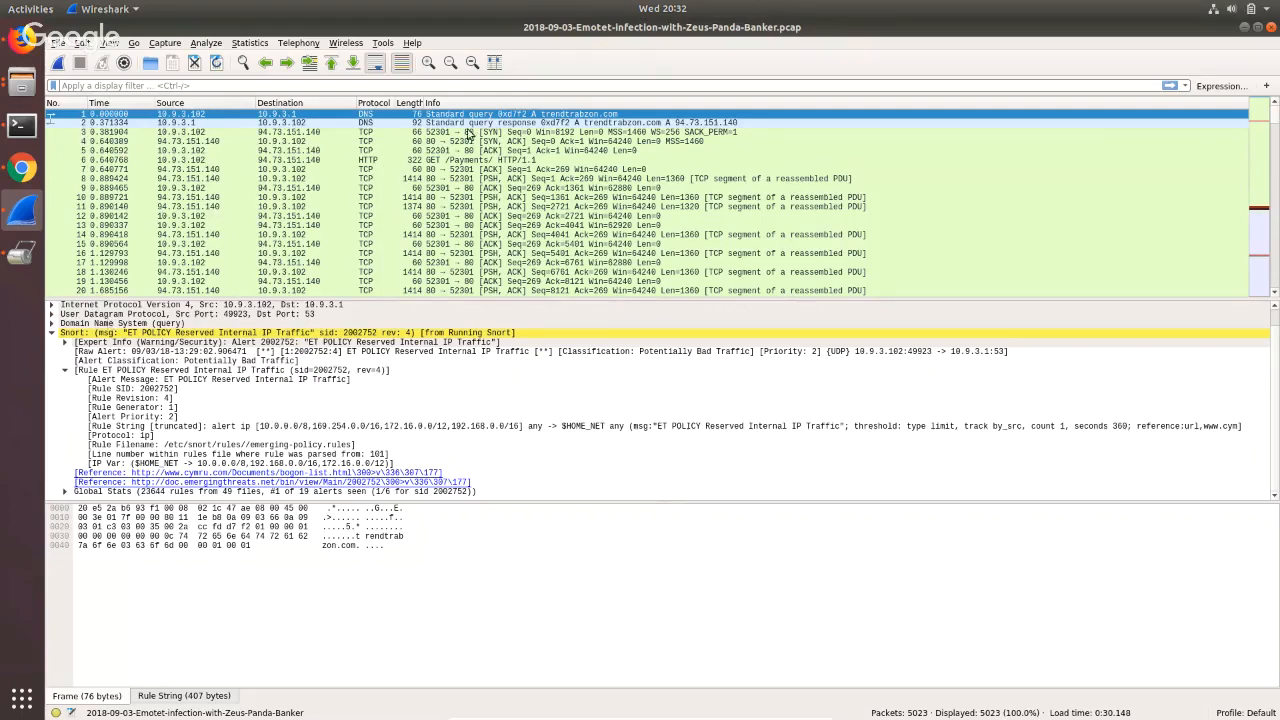
{"action": "scroll", "coordinate": [358, 157], "scroll_direction": "down", "scroll_amount": 7}
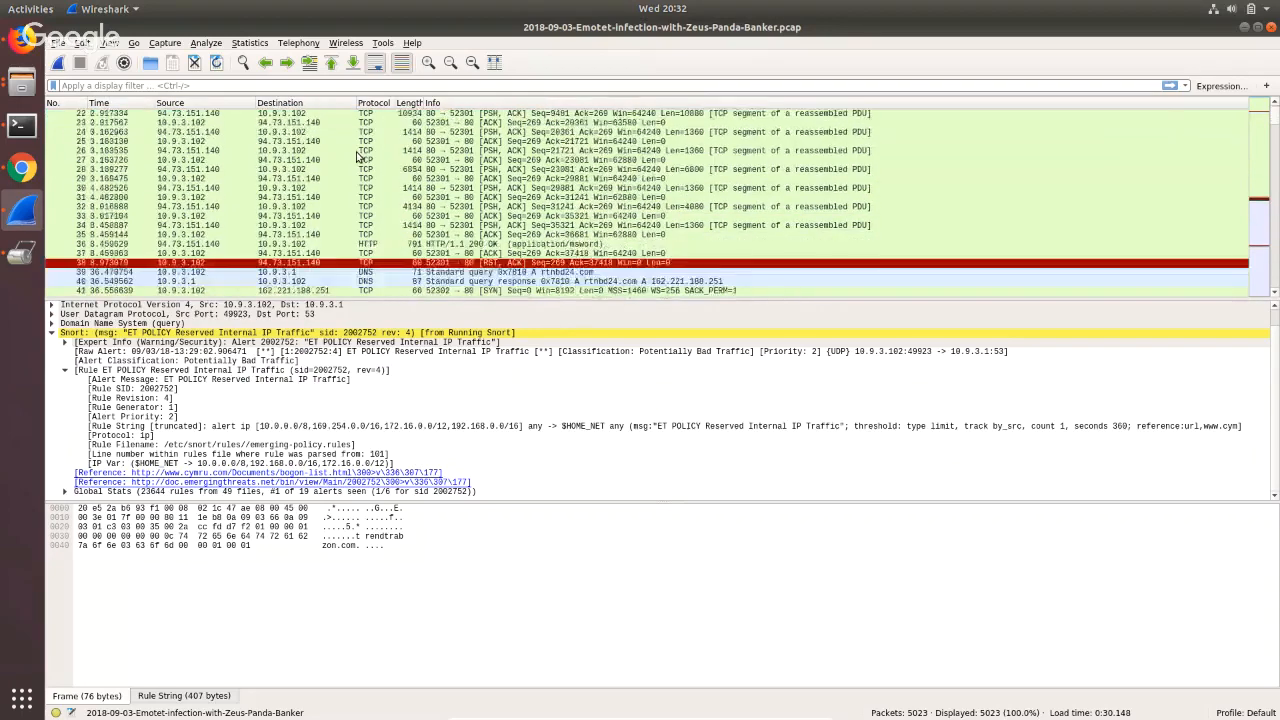
{"action": "scroll", "coordinate": [358, 157], "scroll_direction": "down", "scroll_amount": 1}
{"action": "scroll", "coordinate": [360, 157], "scroll_direction": "up", "scroll_amount": 8}
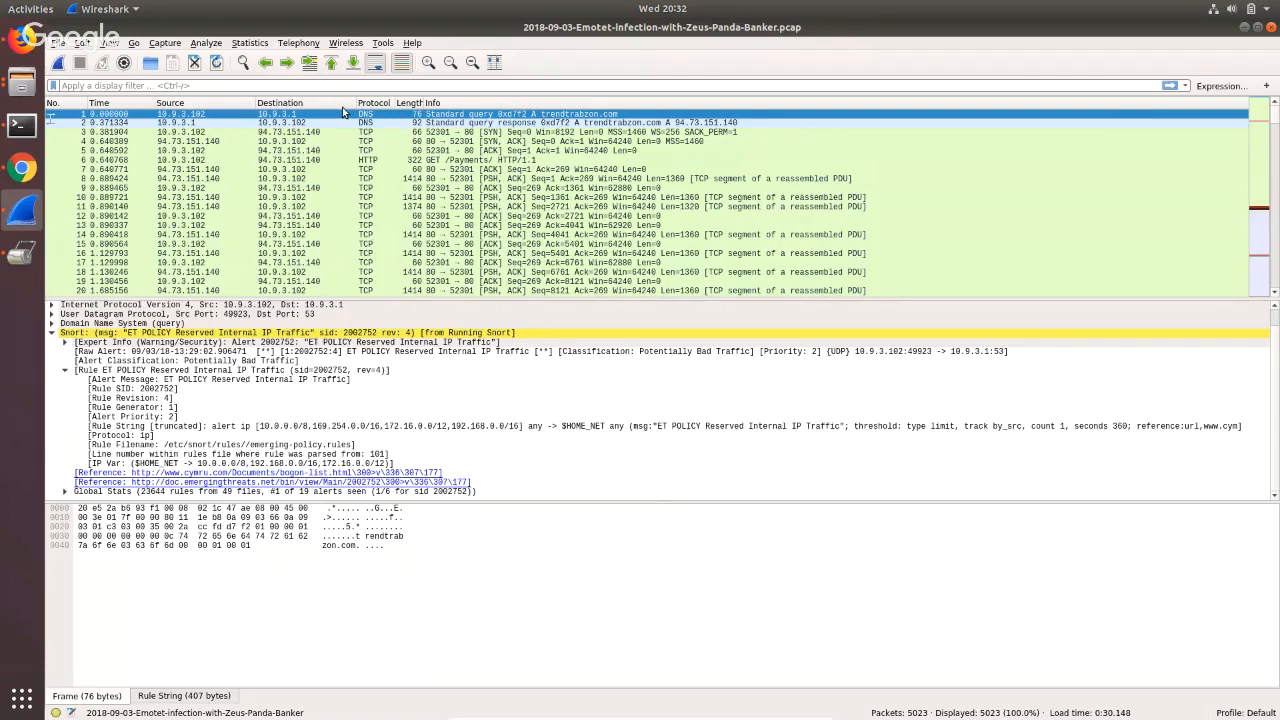
{"action": "left_click", "coordinate": [230, 133]}
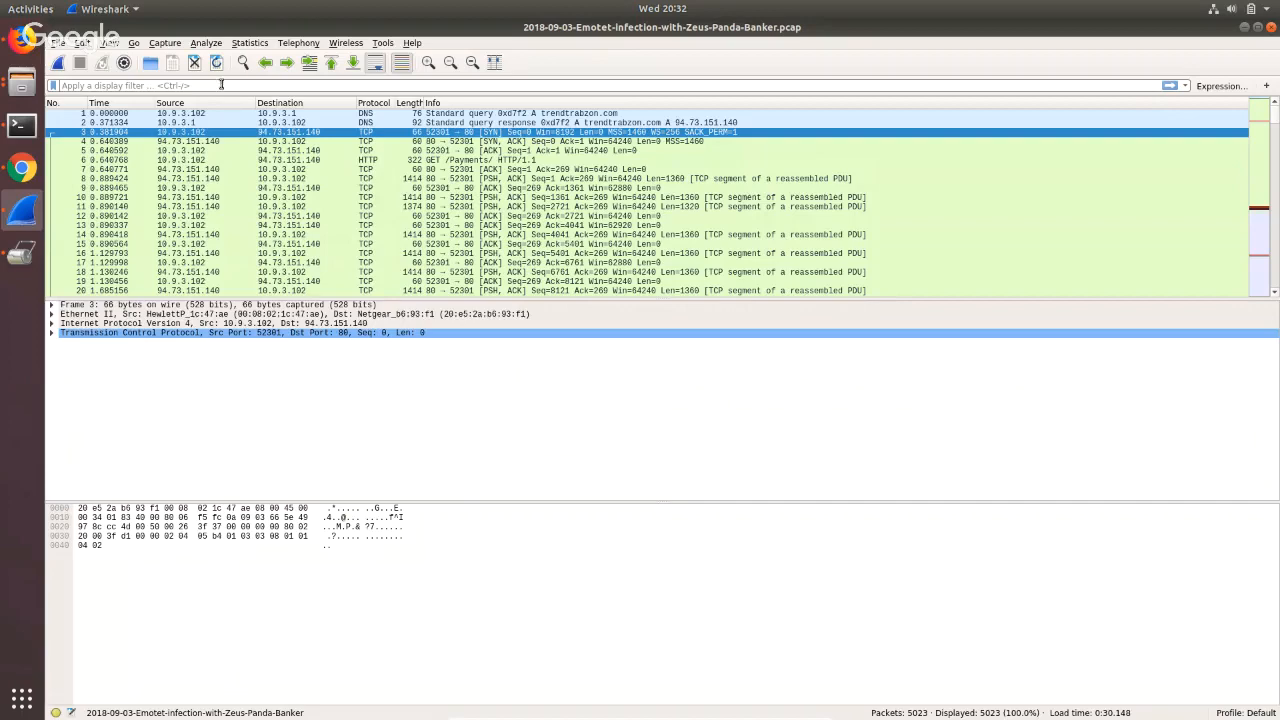
{"action": "left_click", "coordinate": [217, 115]}
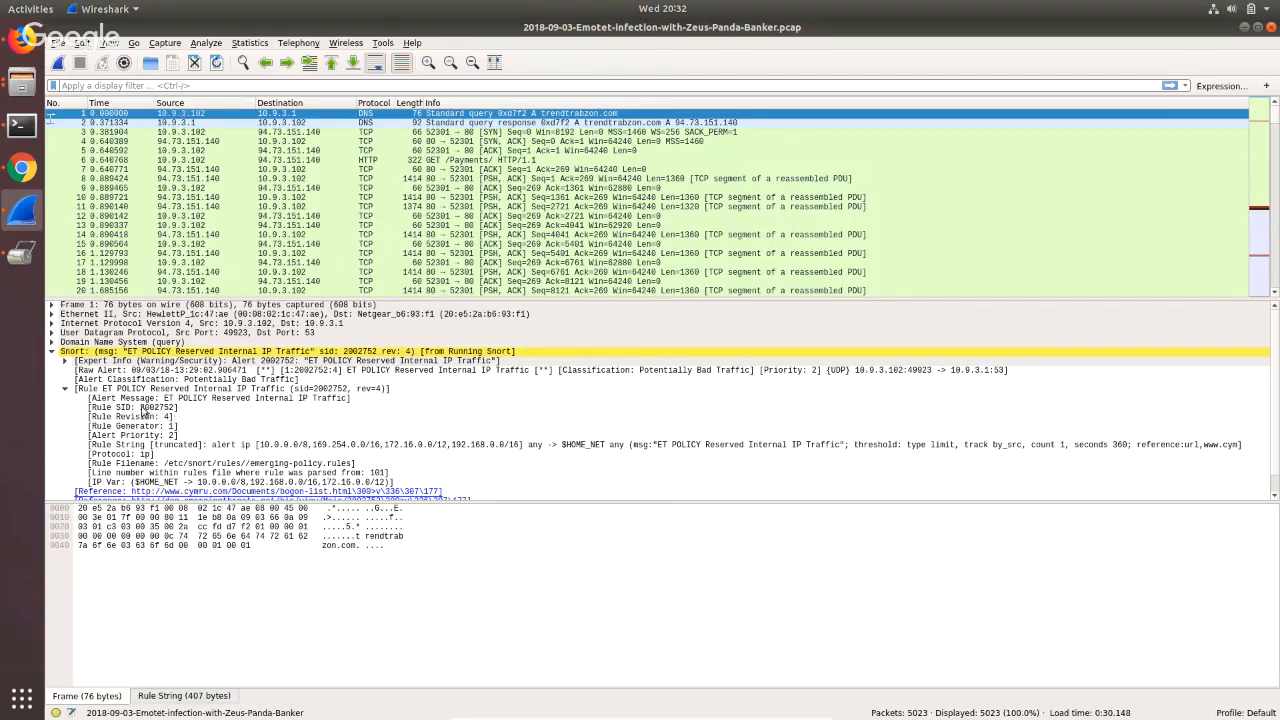
Filter the packet list with the display filter snort.sid == 2002752.
{"action": "left_click", "coordinate": [227, 87]}
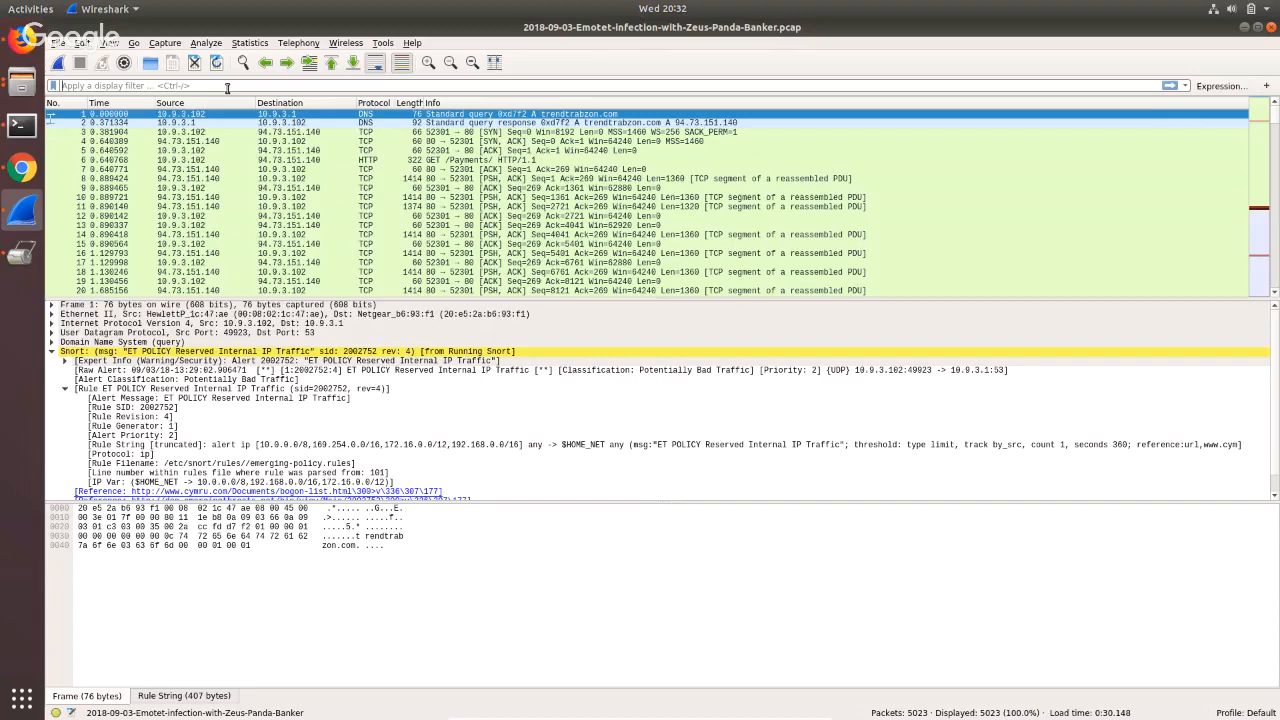
{"action": "type", "text": "snort.s"}
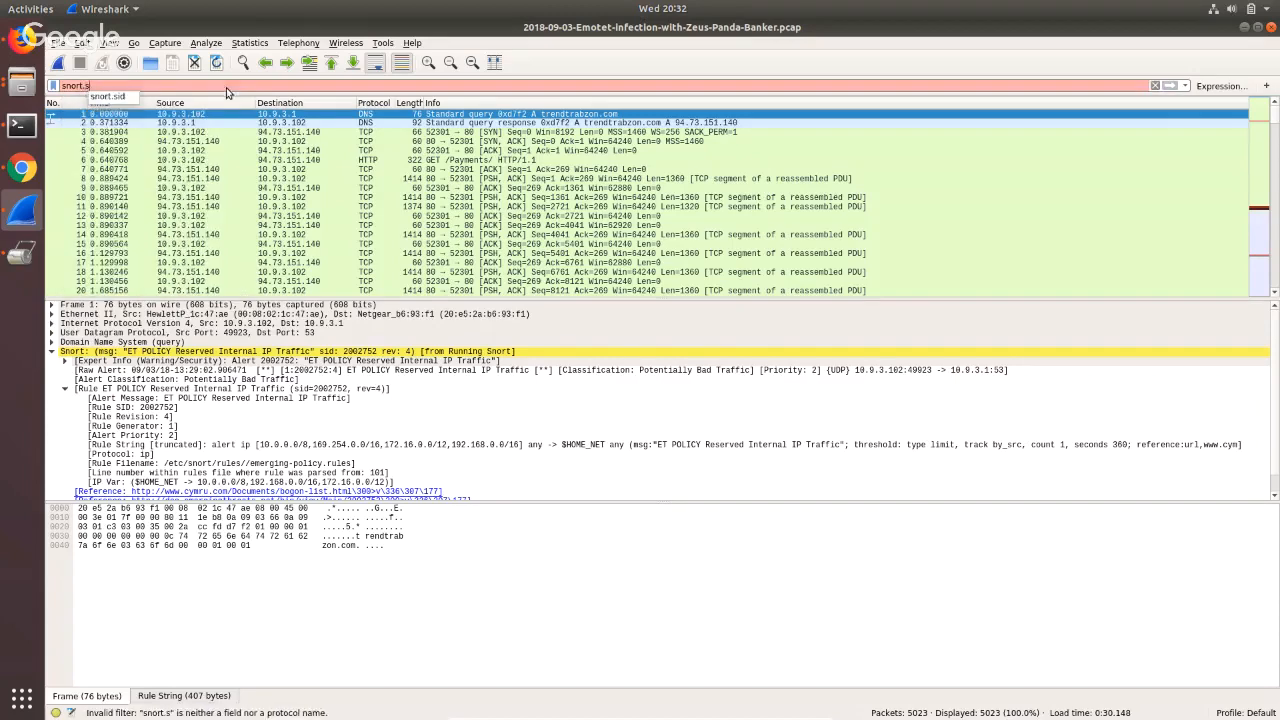
{"action": "type", "text": "id =="}
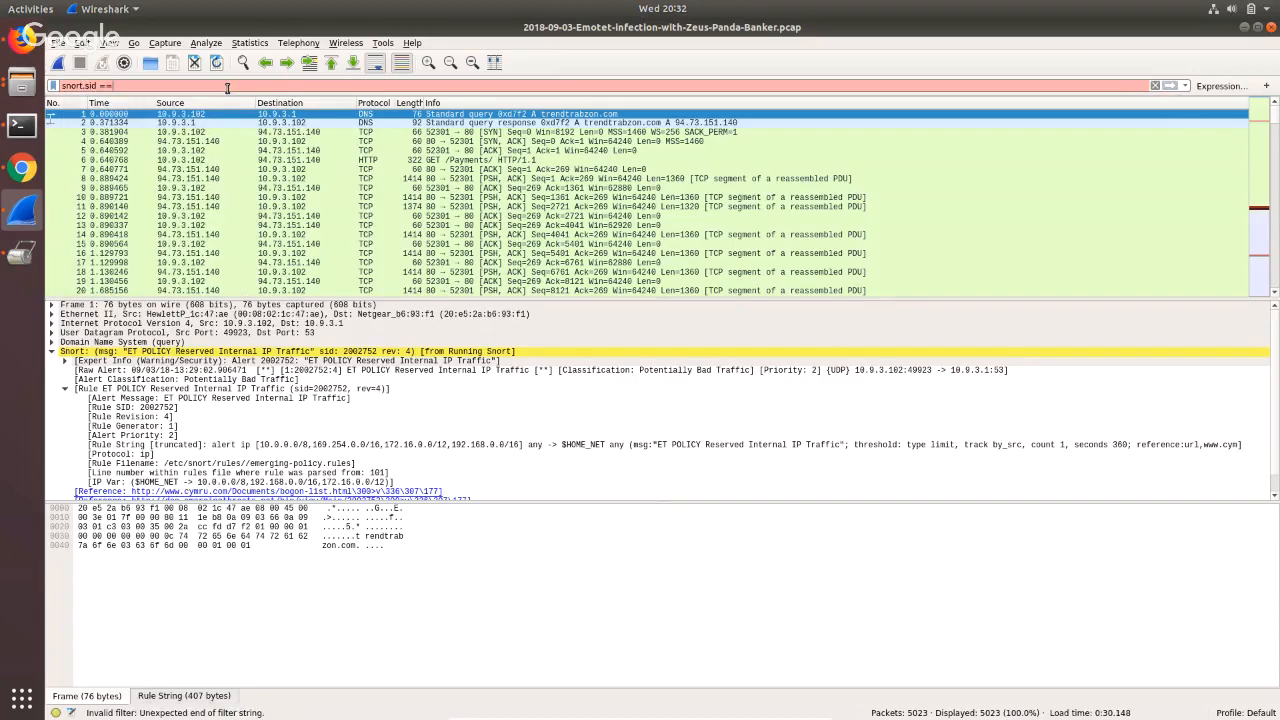
{"action": "type", "text": " 2002752"}
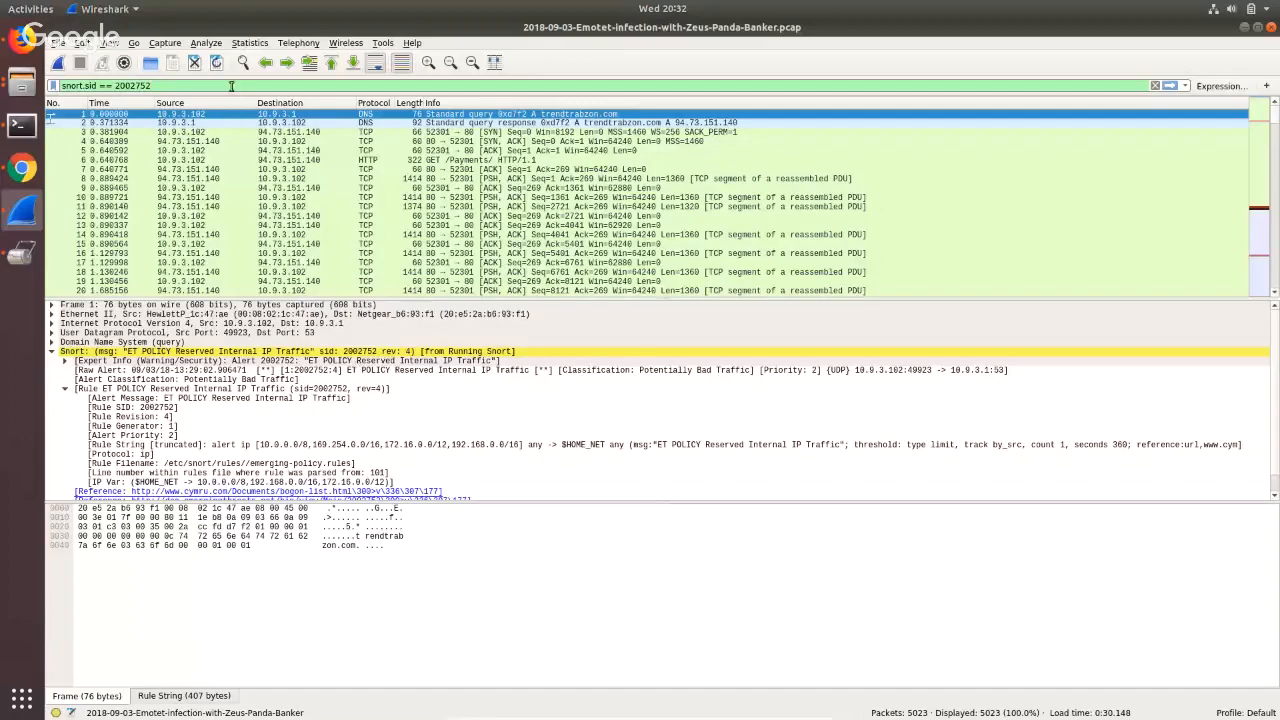
{"action": "key", "text": "Return"}
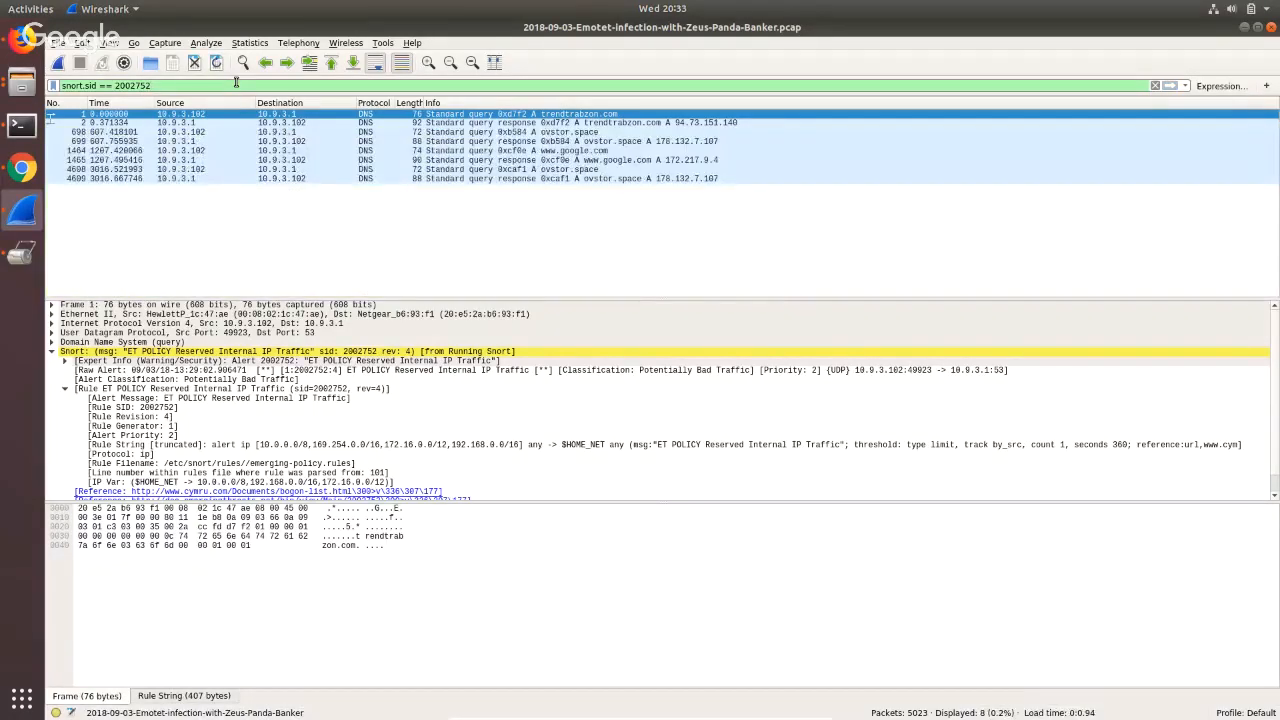
Step through the filtered DNS packets to examine the Snort alert details of each.
{"action": "left_click", "coordinate": [240, 123]}
{"action": "left_click", "coordinate": [237, 131]}
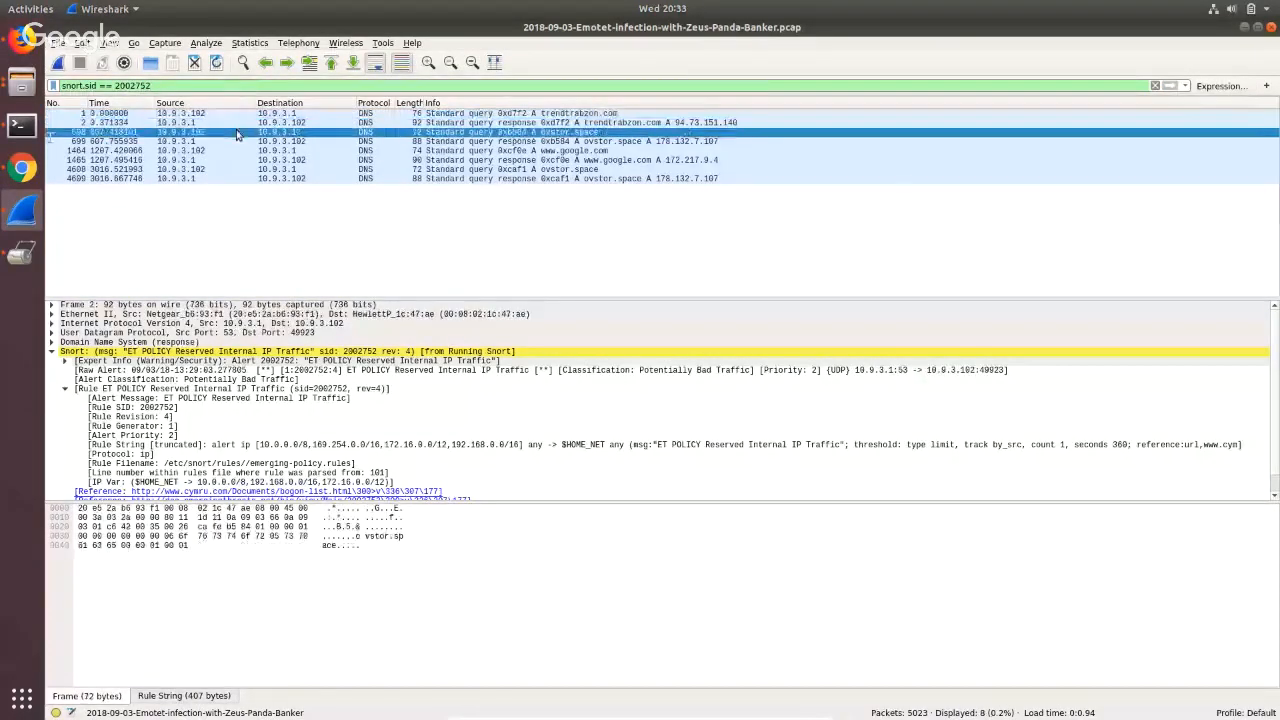
{"action": "left_click", "coordinate": [231, 142]}
{"action": "left_click", "coordinate": [226, 151]}
{"action": "left_click", "coordinate": [226, 160]}
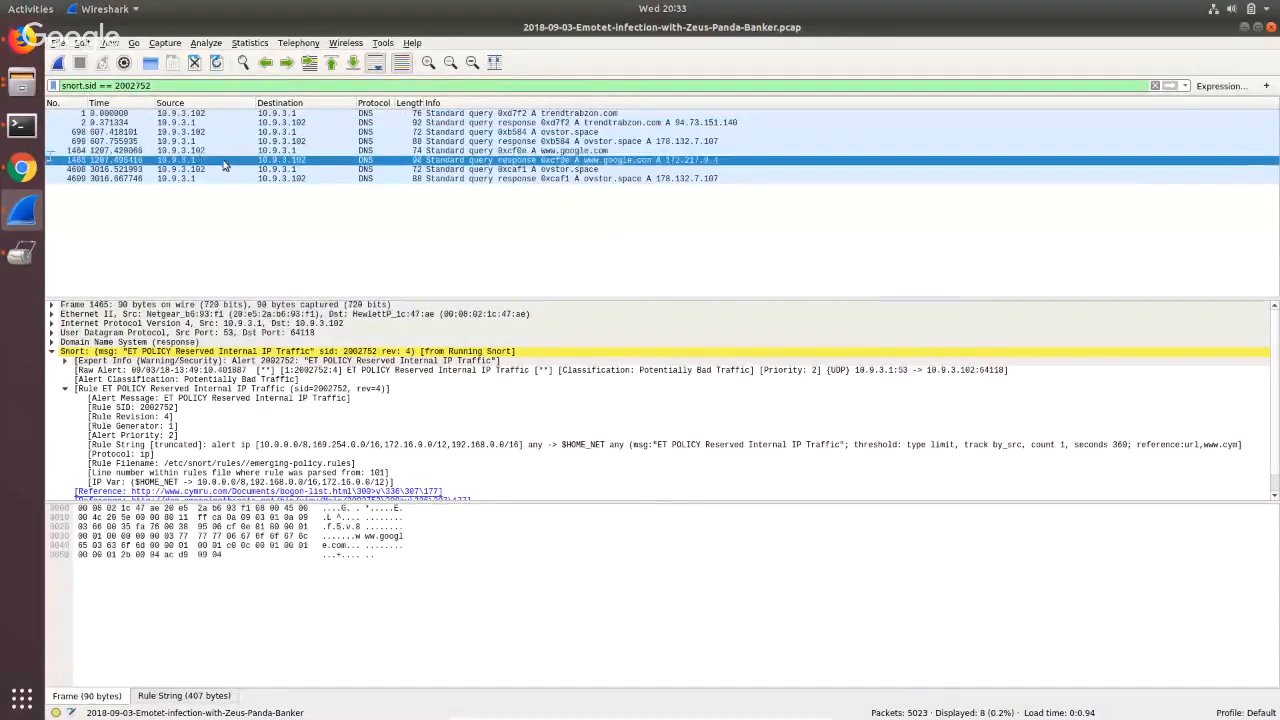
{"action": "left_click", "coordinate": [217, 179]}
{"action": "left_click", "coordinate": [222, 170]}
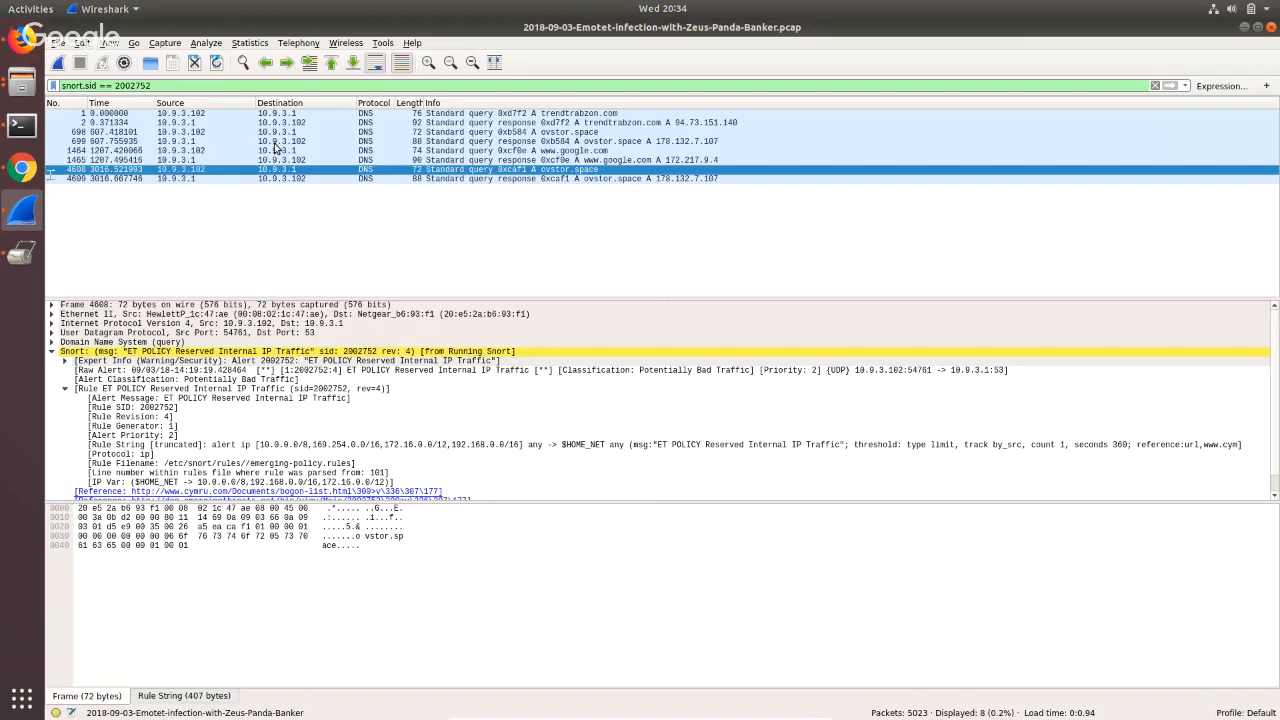
Check which stream-following options are available for DNS packet 4608, without following a stream.
{"action": "right_click", "coordinate": [226, 169]}
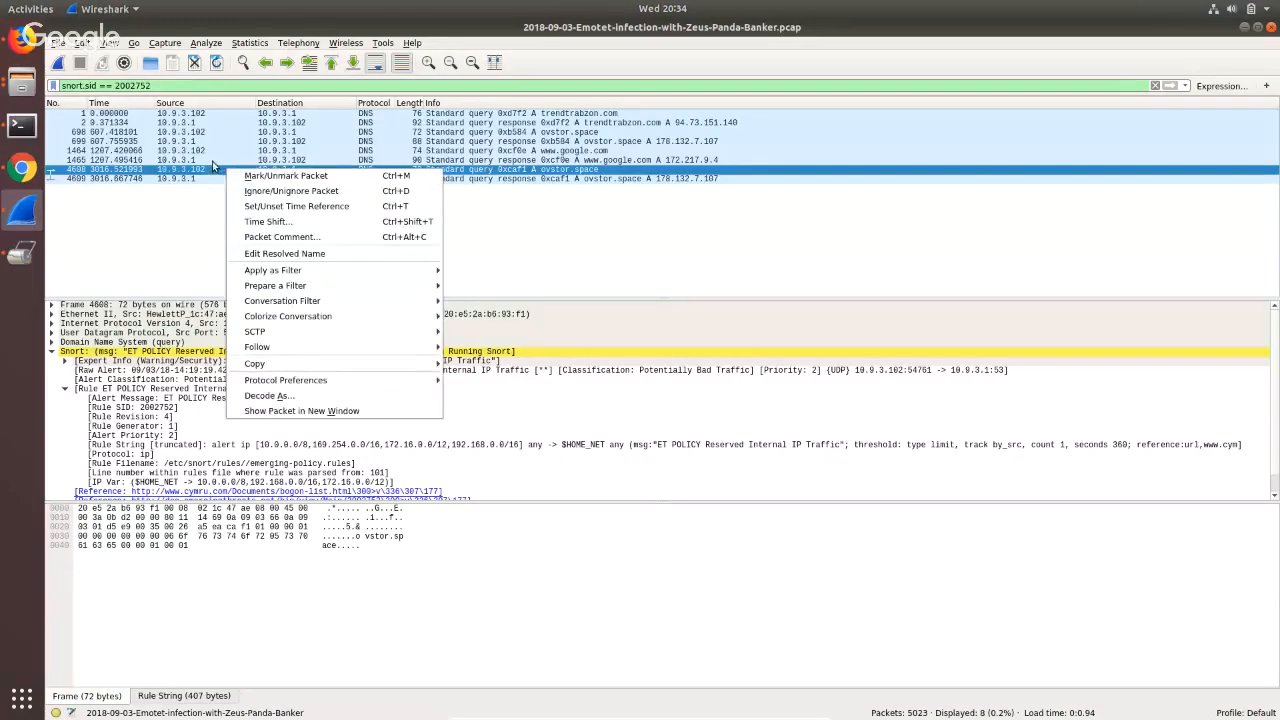
{"action": "mouse_move", "coordinate": [318, 347]}
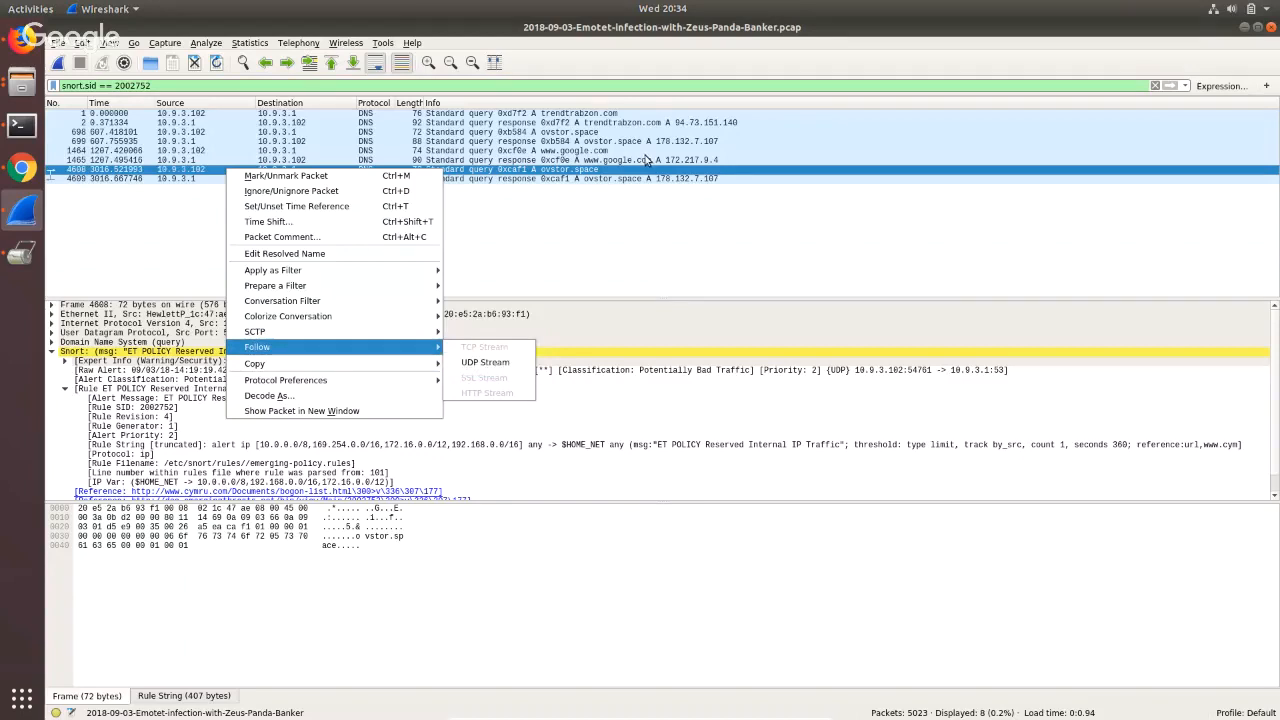
{"action": "left_click", "coordinate": [616, 218]}
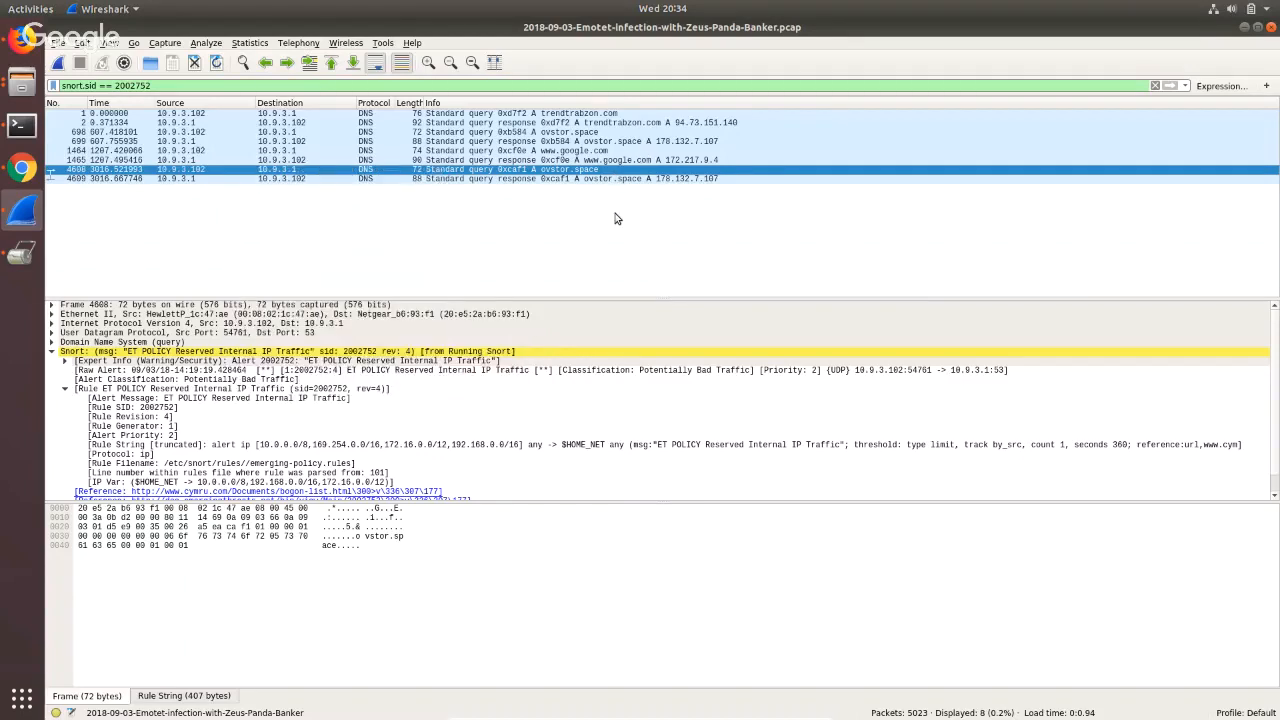
Clear the snort.sid display filter, apply the empty filter and look through the full packet list.
{"action": "double_click", "coordinate": [183, 85]}
{"action": "key", "text": "BackSpace"}
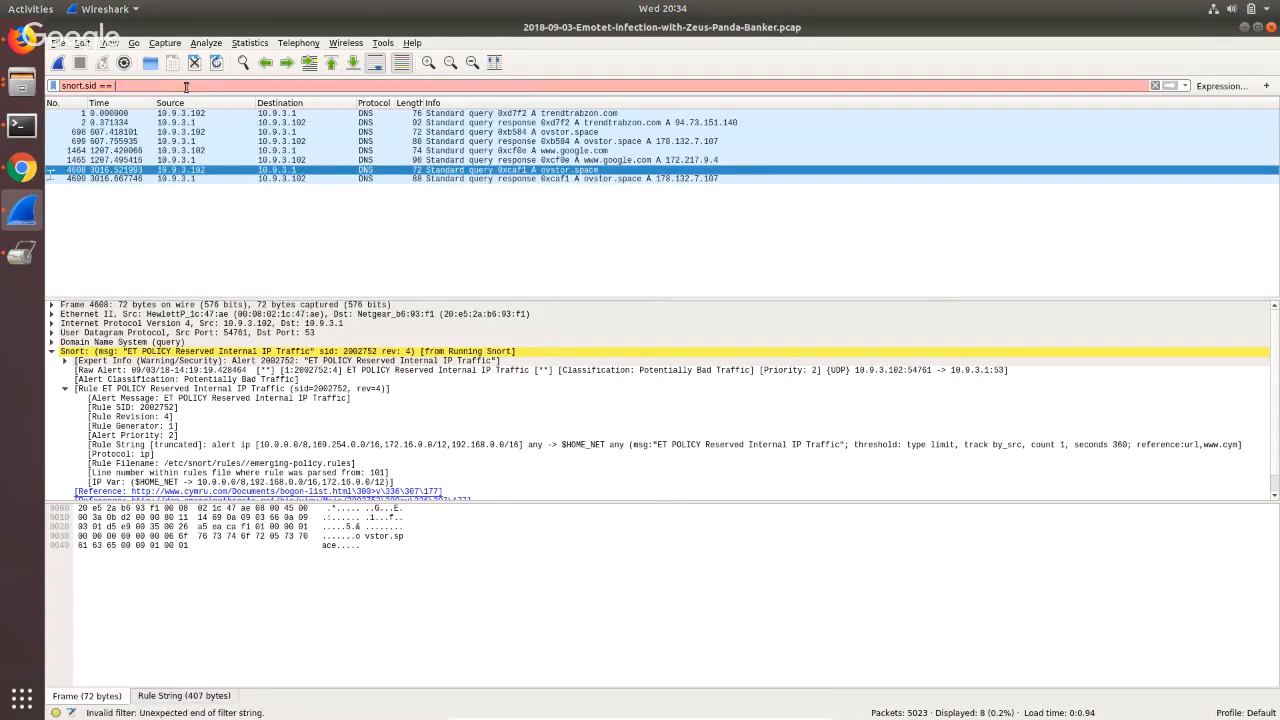
{"action": "key", "text": "BackSpace"}
{"action": "key", "text": "BackSpace"}
{"action": "key", "text": "BackSpace"}
{"action": "key", "text": "BackSpace"}
{"action": "key", "text": "BackSpace"}
{"action": "key", "text": "BackSpace"}
{"action": "key", "text": "BackSpace"}
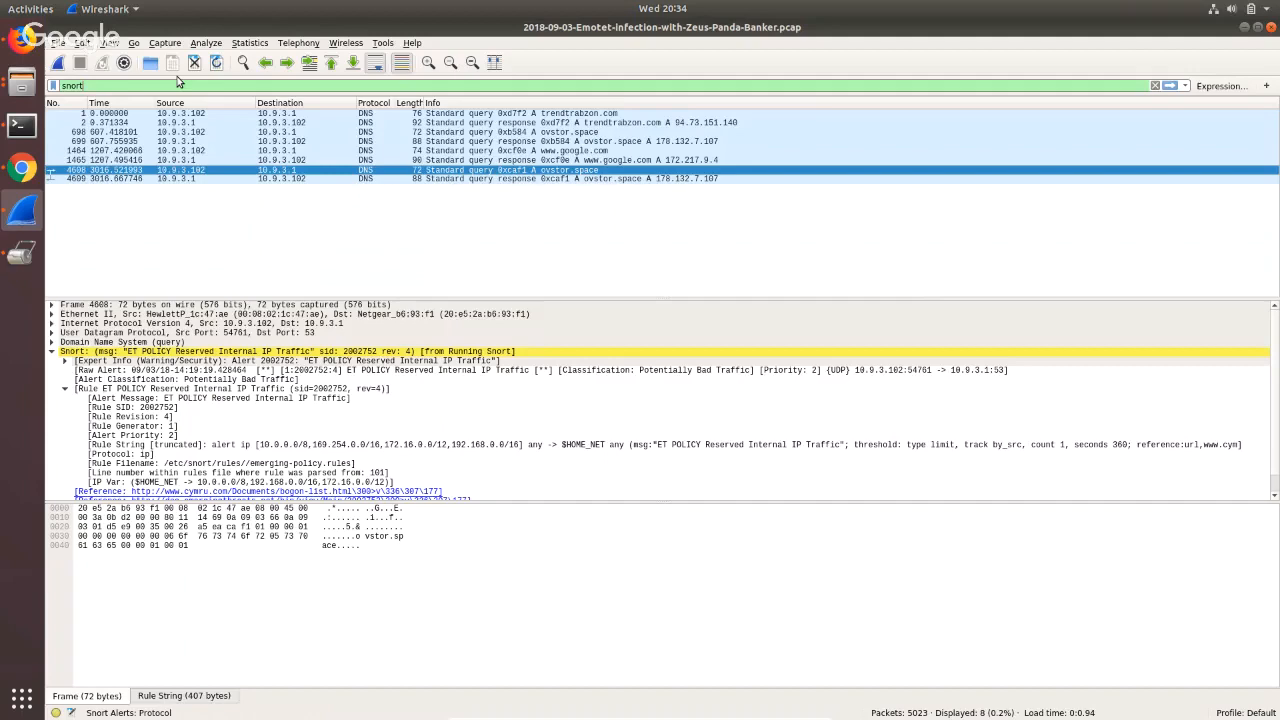
{"action": "key", "text": "BackSpace"}
{"action": "key", "text": "BackSpace"}
{"action": "key", "text": "BackSpace"}
{"action": "key", "text": "BackSpace"}
{"action": "key", "text": "BackSpace"}
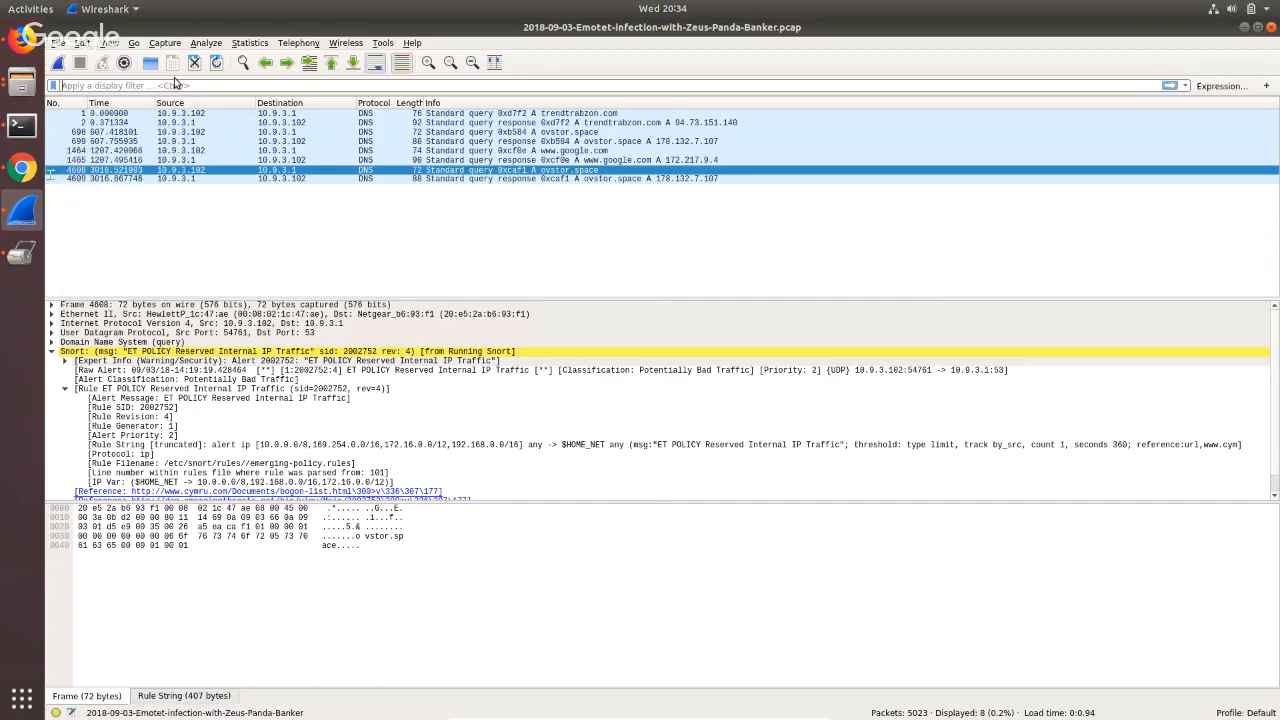
{"action": "key", "text": "Return"}
{"action": "scroll", "coordinate": [455, 240], "scroll_direction": "up", "scroll_amount": 6}
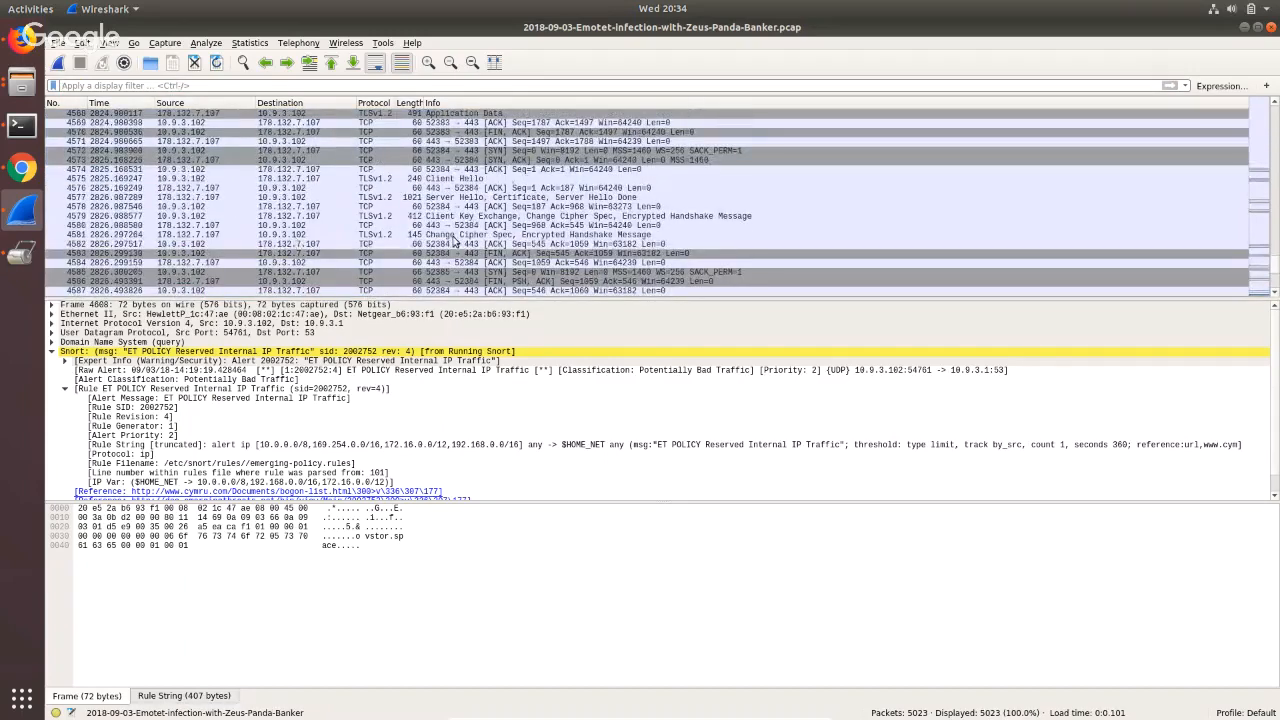
{"action": "scroll", "coordinate": [195, 192], "scroll_direction": "down", "scroll_amount": 1}
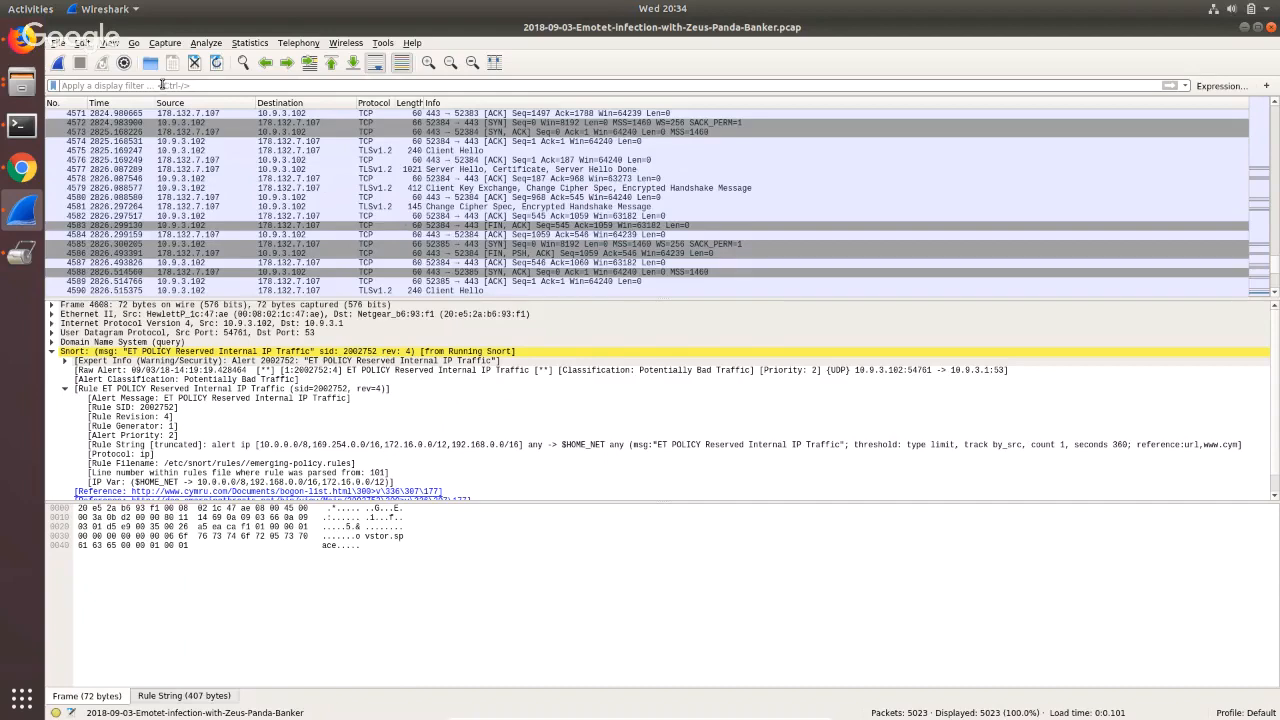
Apply the display filter snort to list every packet that has a Snort alert.
{"action": "type", "text": "snort"}
{"action": "key", "text": "Return"}
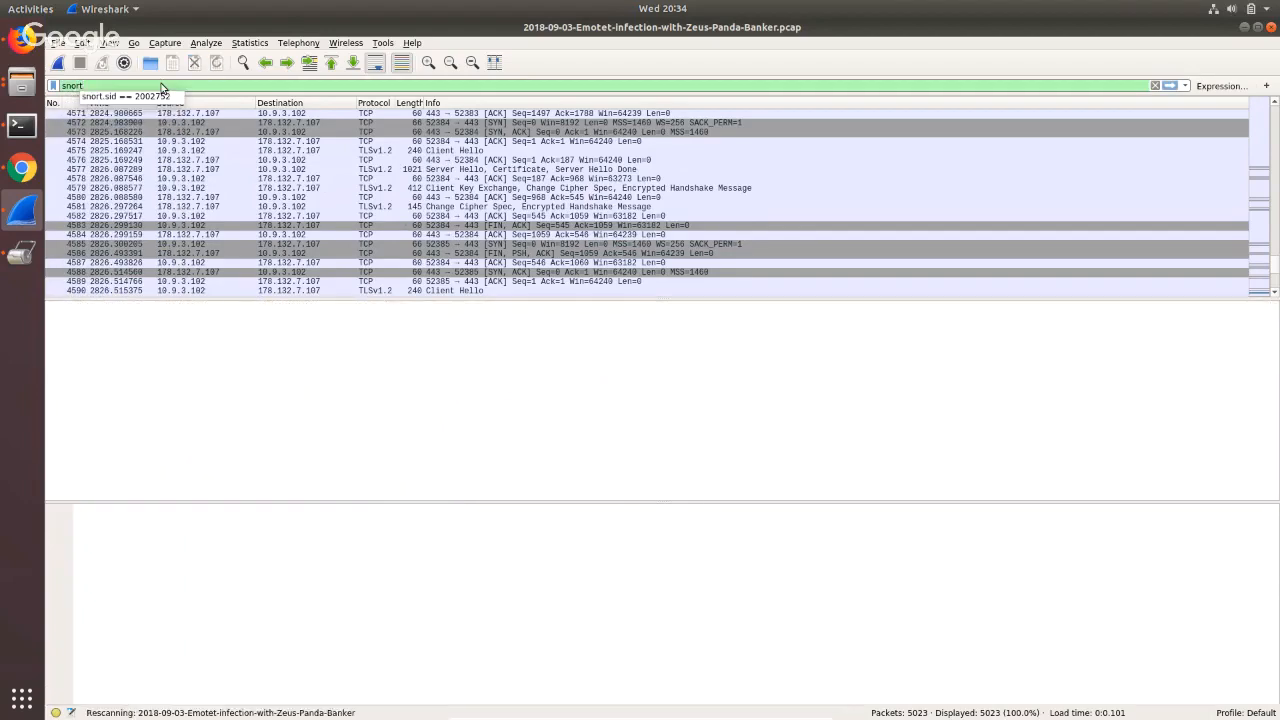
{"action": "scroll", "coordinate": [229, 228], "scroll_direction": "up", "scroll_amount": 3}
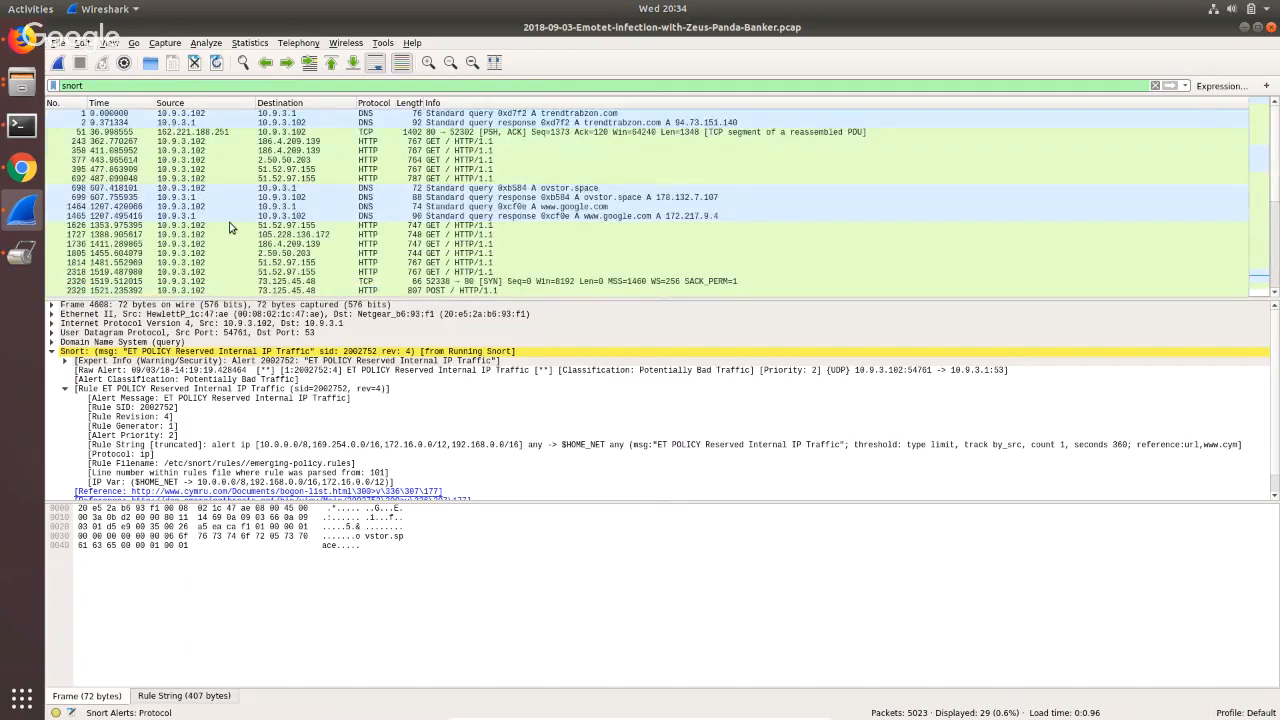
Examine the Snort alert details of DNS packet 4608 near the end of the filtered list, and collapse them.
{"action": "scroll", "coordinate": [229, 228], "scroll_direction": "down", "scroll_amount": 3}
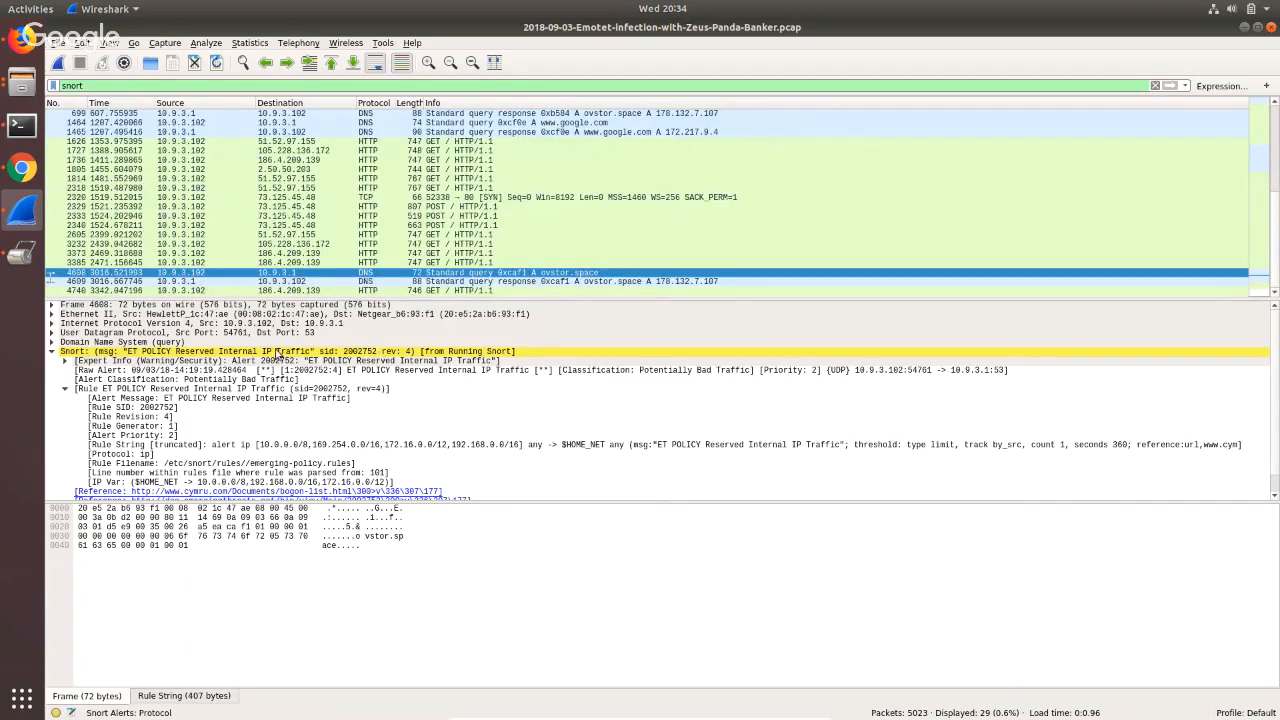
{"action": "left_click", "coordinate": [51, 352]}
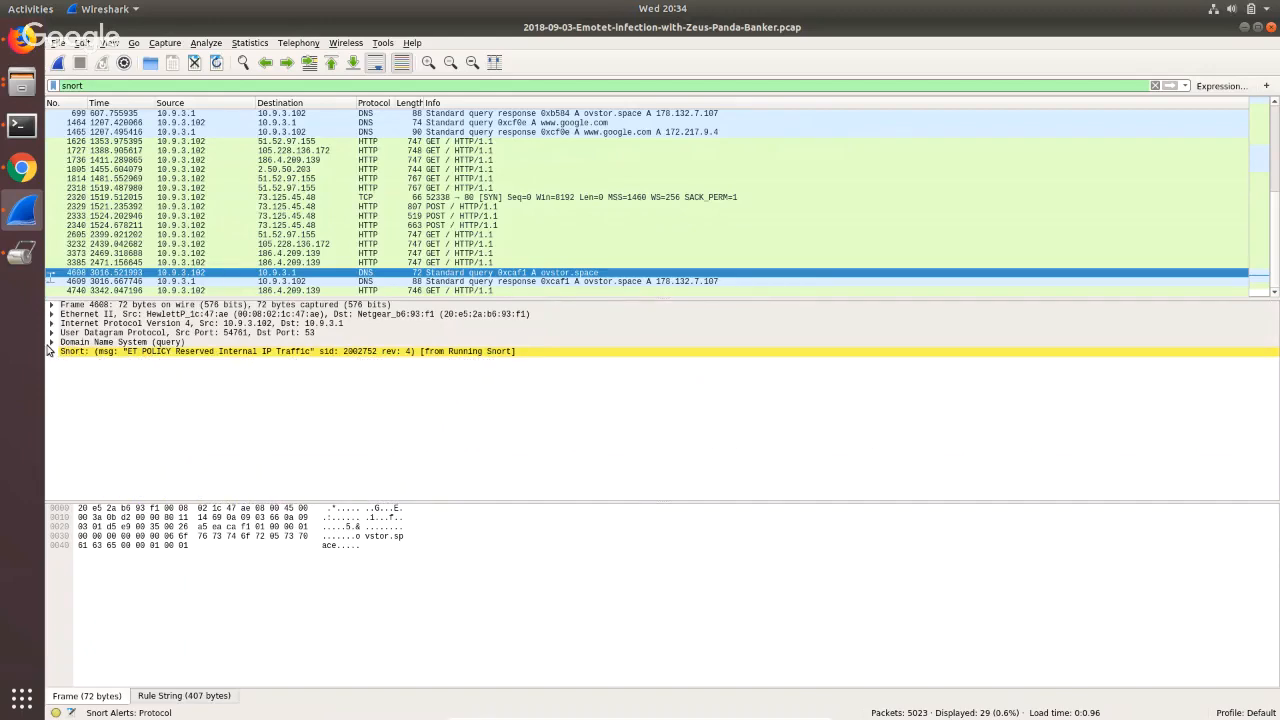
{"action": "left_click", "coordinate": [51, 352]}
{"action": "scroll", "coordinate": [226, 358], "scroll_direction": "down", "scroll_amount": 1}
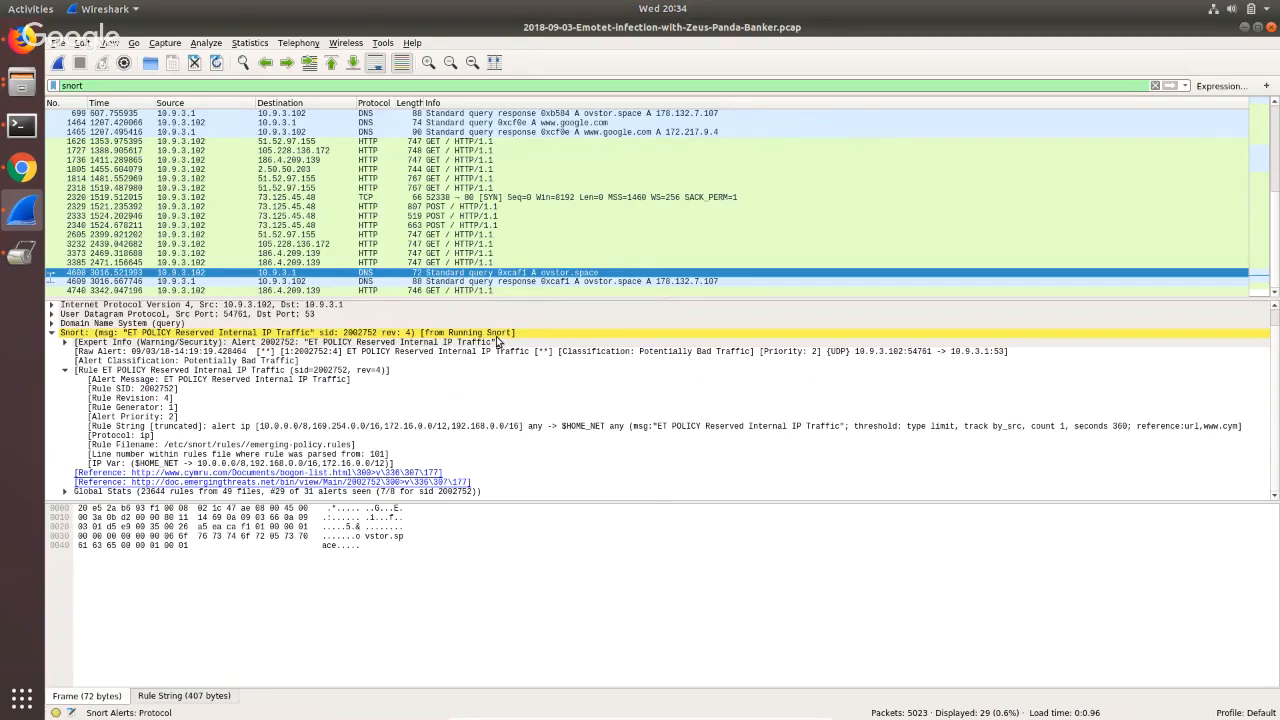
{"action": "left_click", "coordinate": [53, 334]}
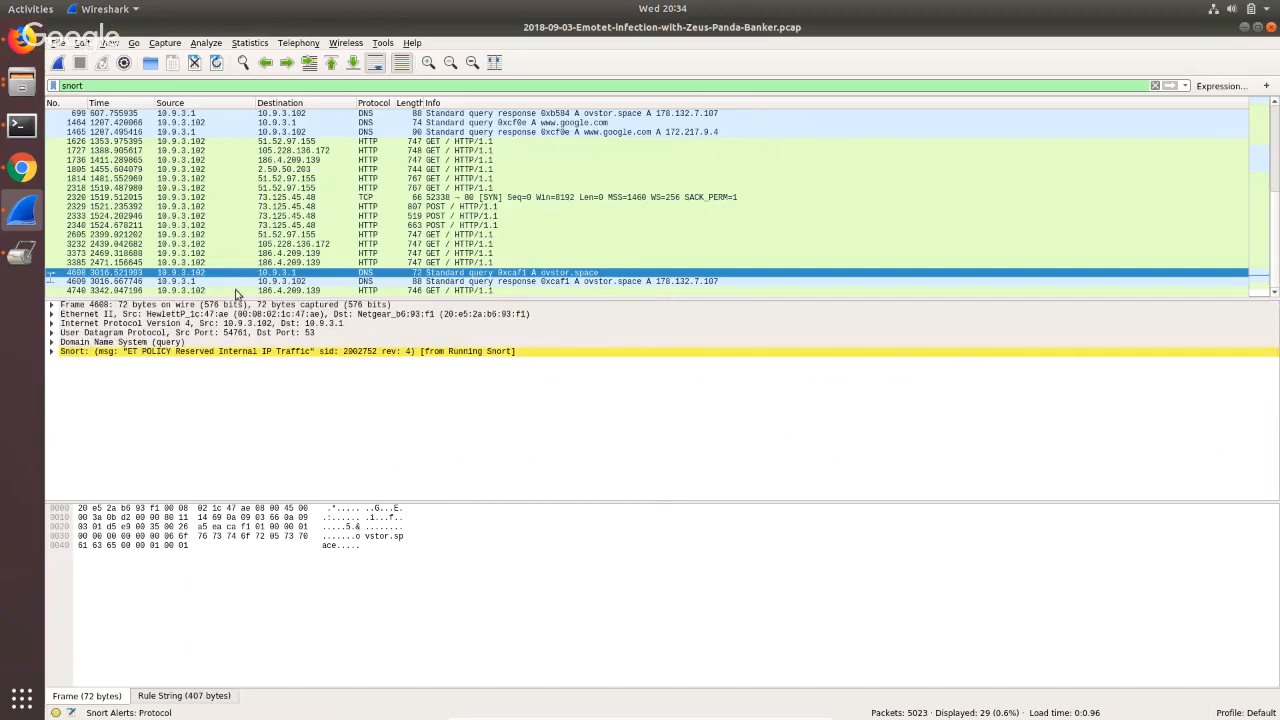
Step upward through the filtered HTTP and TCP packets from packet 3385 to compare their Snort alert messages.
{"action": "left_click", "coordinate": [208, 263]}
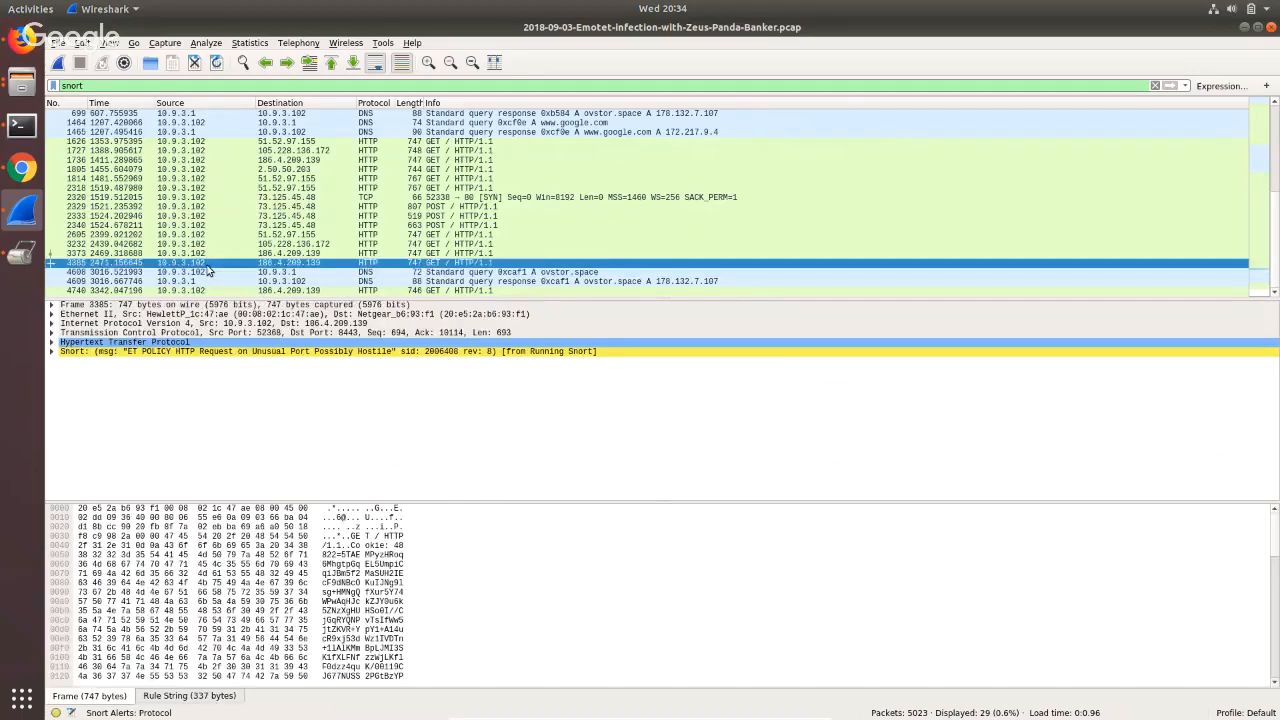
{"action": "left_click_drag", "start_coordinate": [208, 270], "coordinate": [221, 199]}
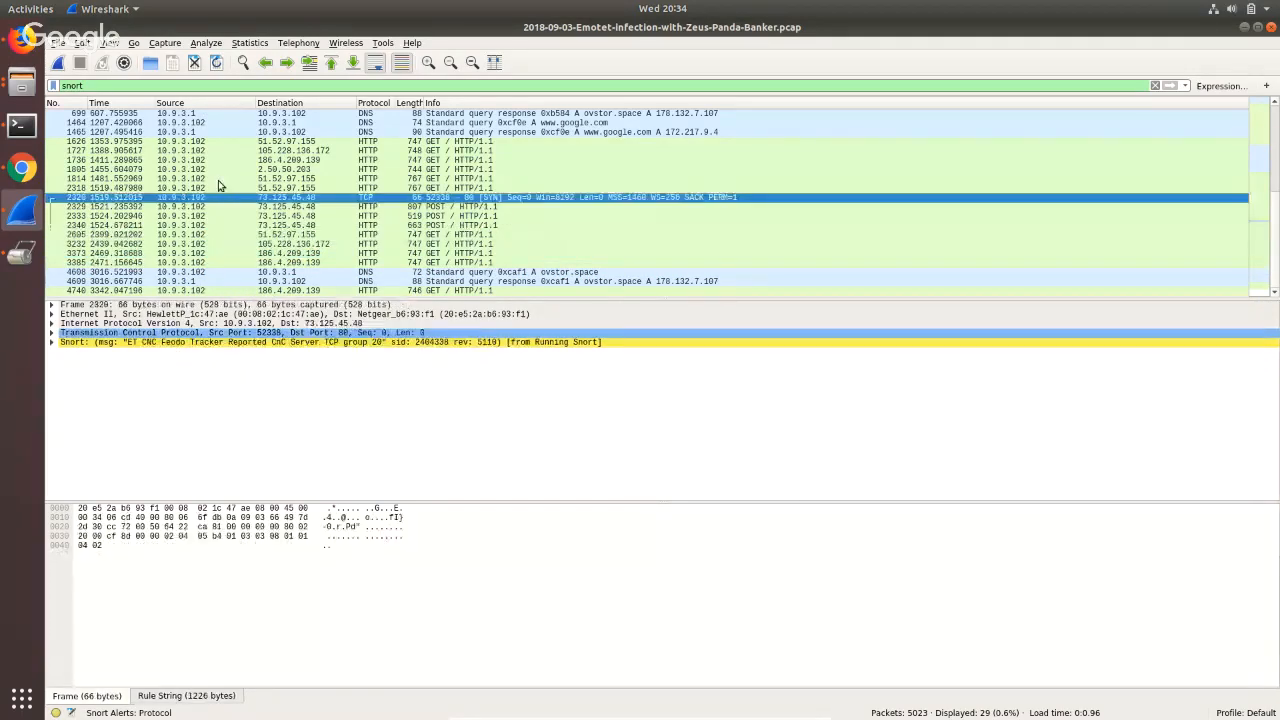
{"action": "left_click", "coordinate": [226, 189]}
{"action": "left_click", "coordinate": [236, 160]}
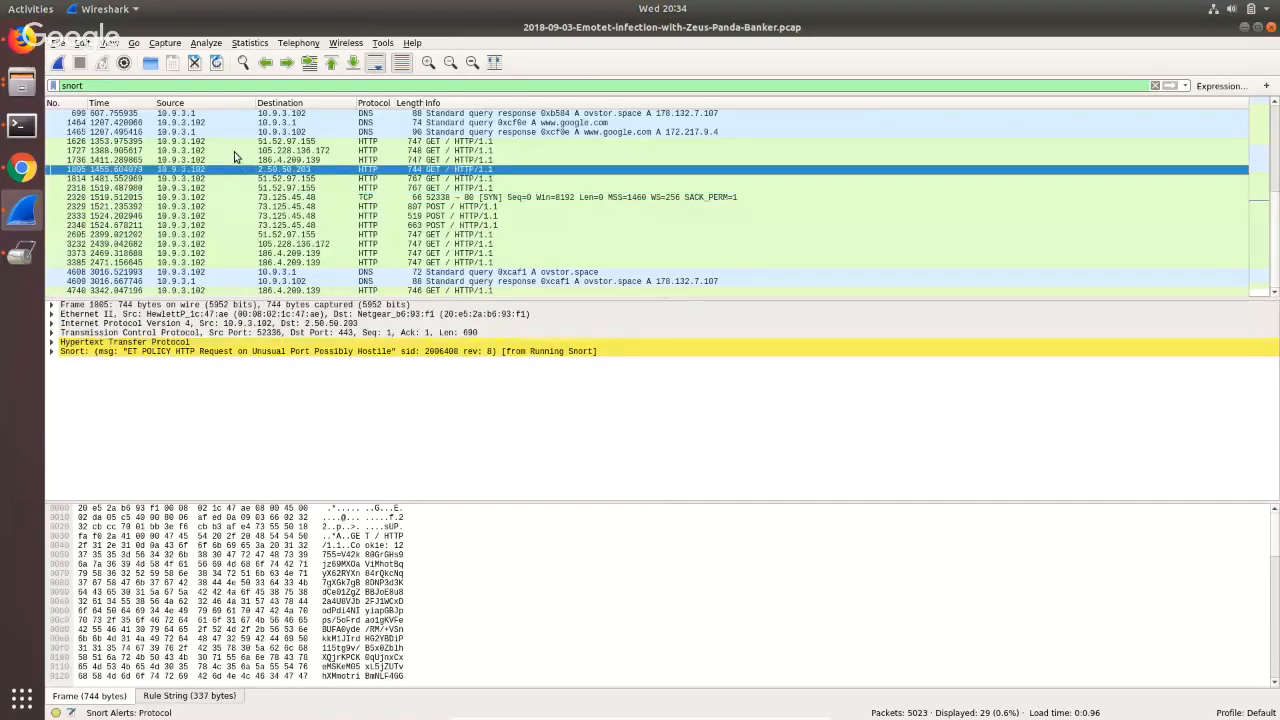
{"action": "left_click", "coordinate": [238, 151]}
Expand the Snort alert of TCP packet 2320 to 73.125.45.48 and examine its rule details.
{"action": "left_click", "coordinate": [253, 198]}
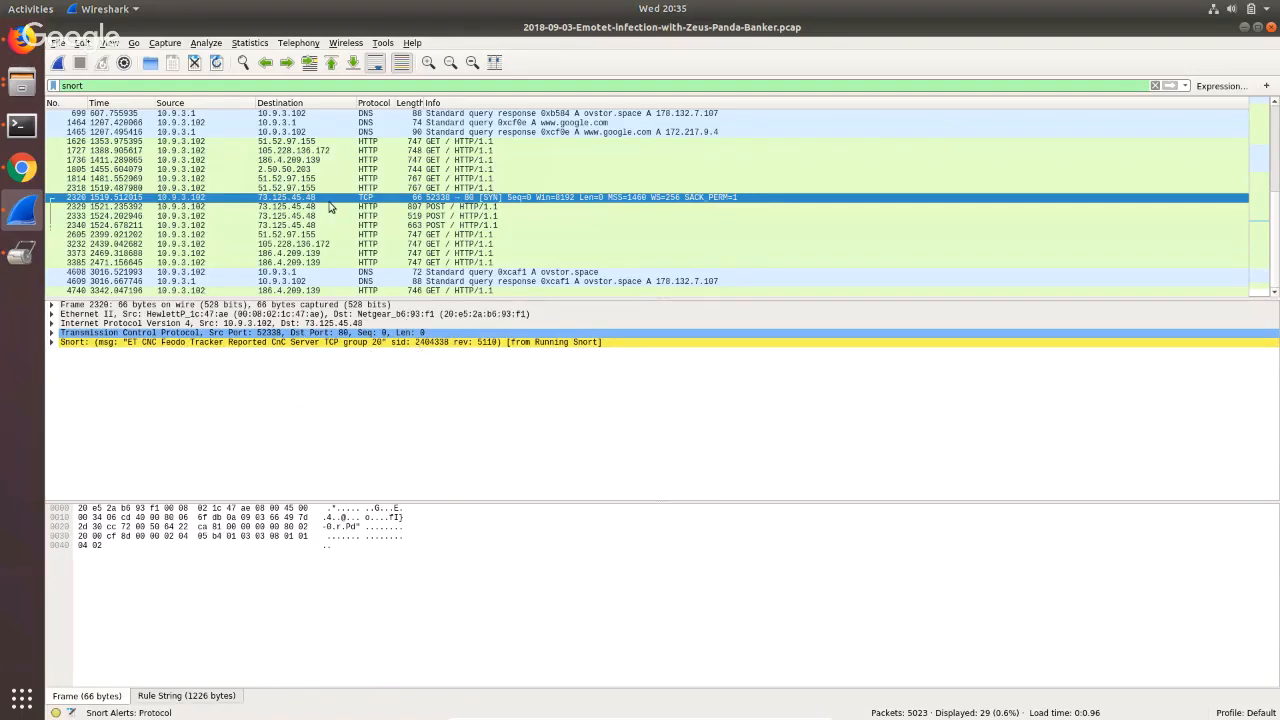
{"action": "left_click", "coordinate": [52, 342]}
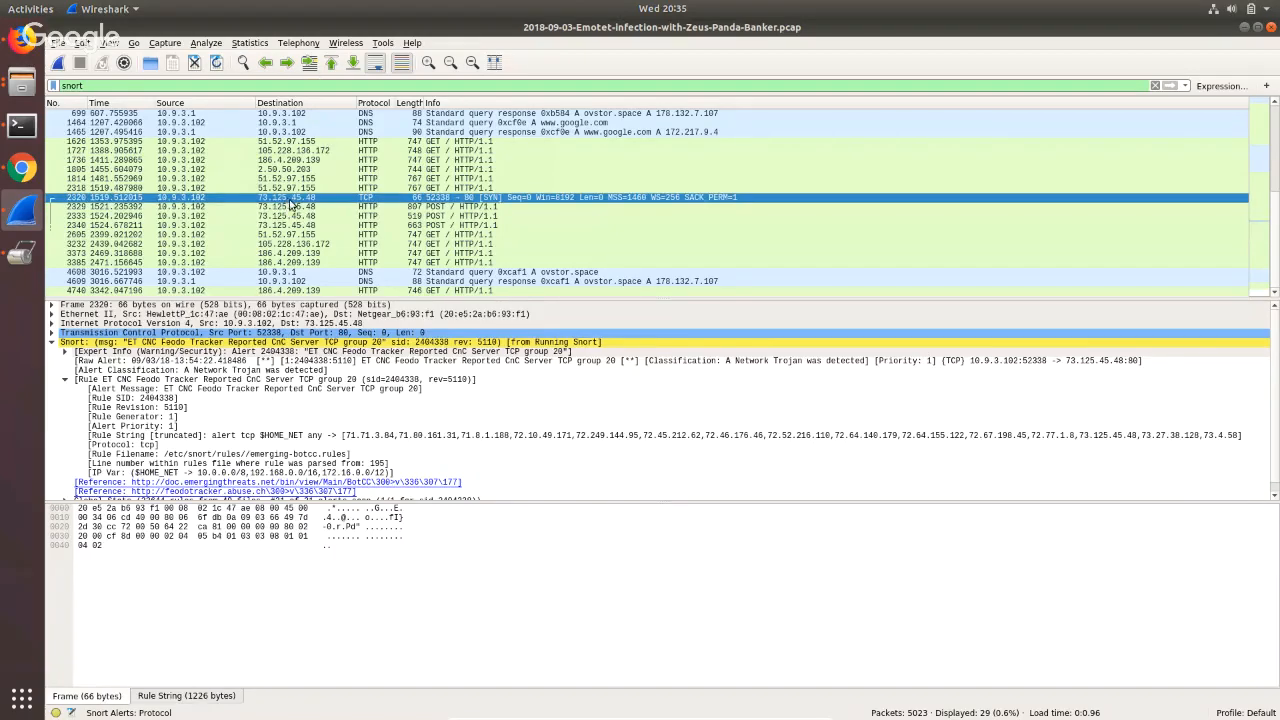
{"action": "scroll", "coordinate": [254, 163], "scroll_direction": "up", "scroll_amount": 1}
{"action": "scroll", "coordinate": [371, 258], "scroll_direction": "up", "scroll_amount": 2}
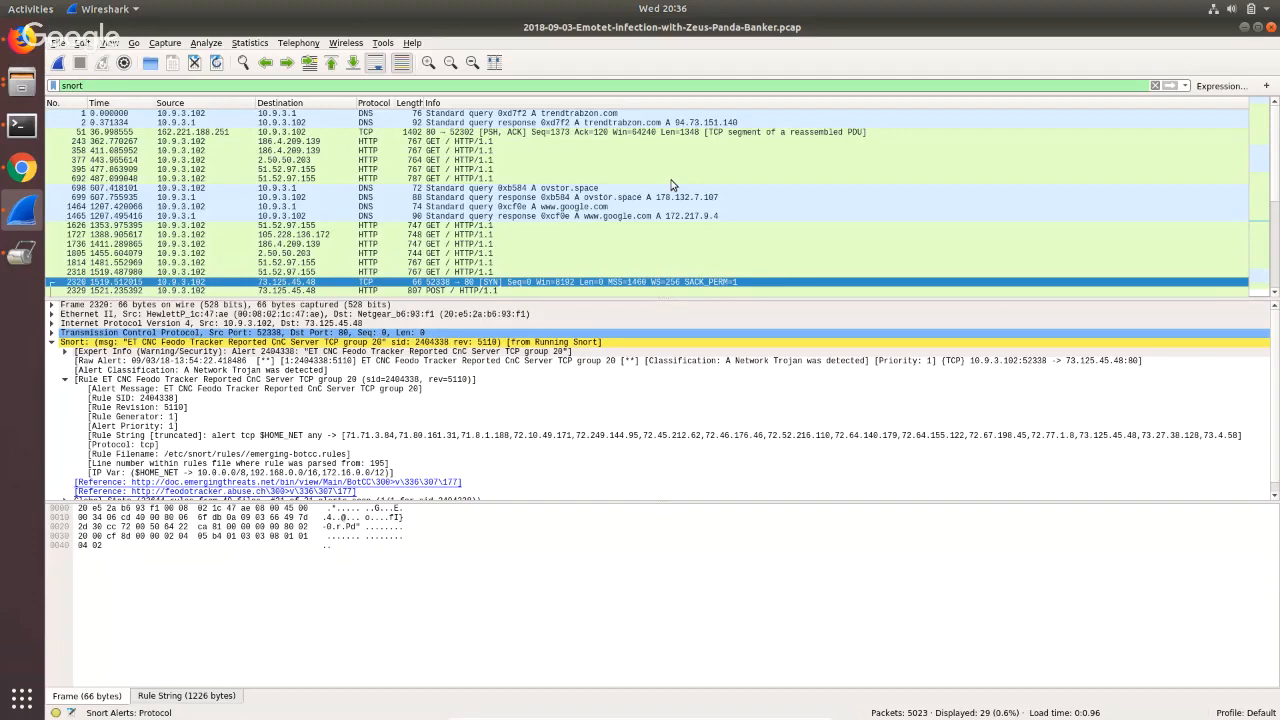
Remove the snort display filter and look back through the full capture to the GET /Payments/ request in packet 6.
{"action": "double_click", "coordinate": [82, 86]}
{"action": "key", "text": "BackSpace"}
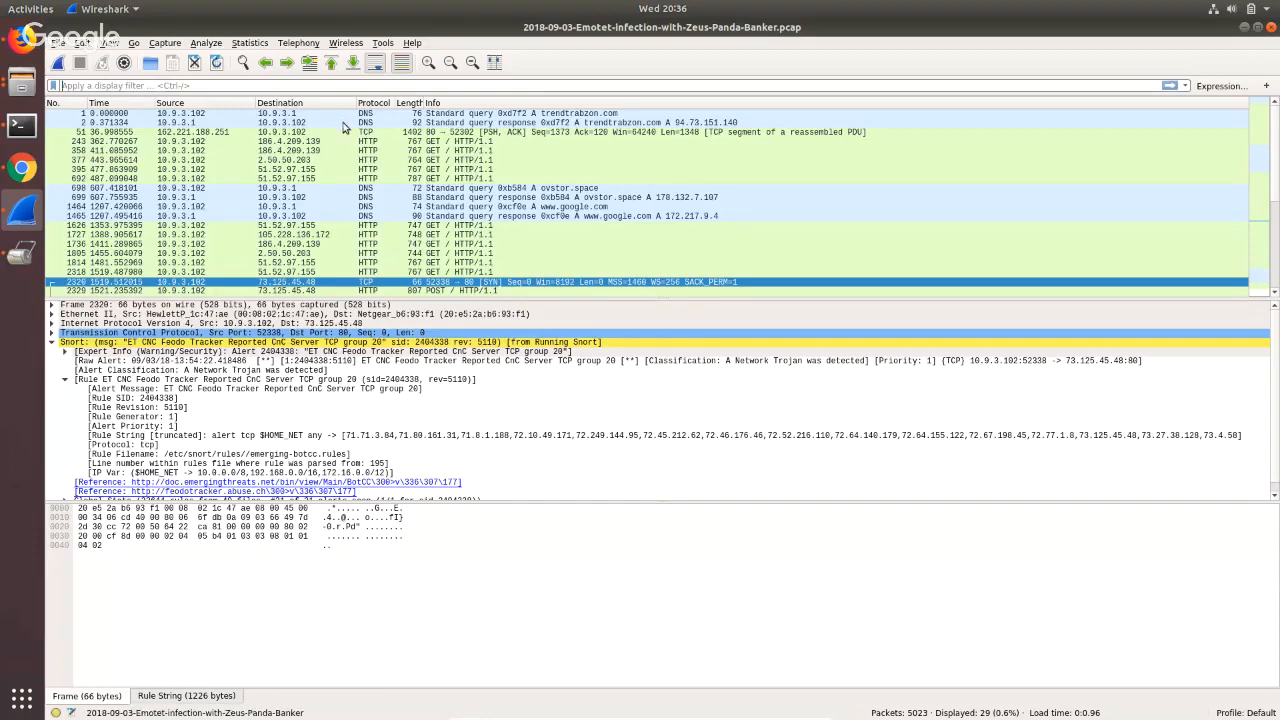
{"action": "key", "text": "Return"}
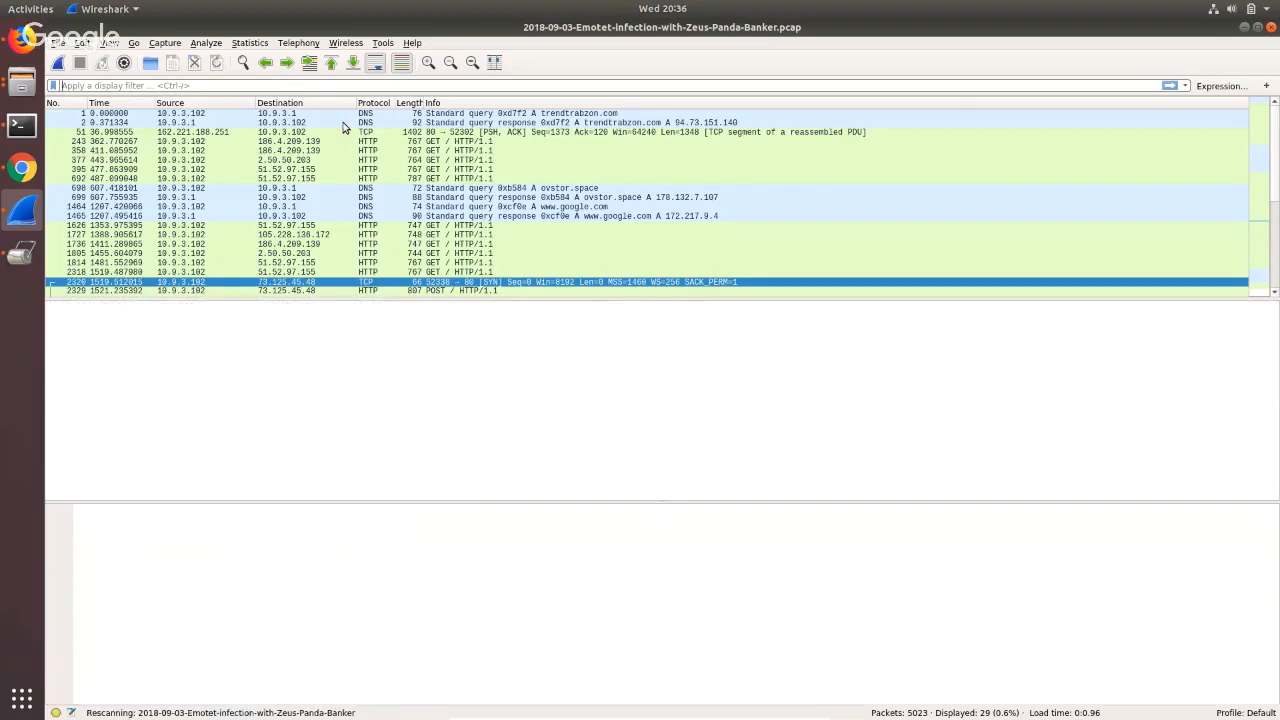
{"action": "scroll", "coordinate": [420, 252], "scroll_direction": "down", "scroll_amount": 2}
{"action": "scroll", "coordinate": [420, 252], "scroll_direction": "up", "scroll_amount": 20}
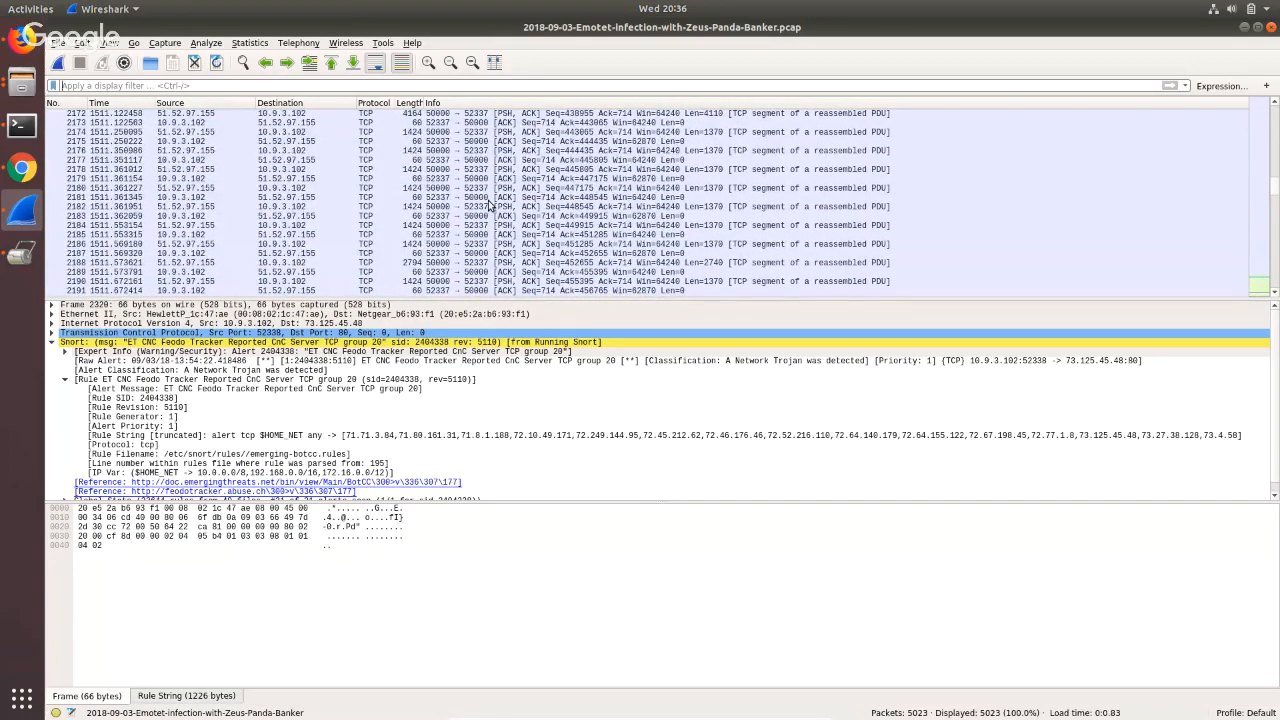
{"action": "scroll", "coordinate": [489, 205], "scroll_direction": "up", "scroll_amount": 20}
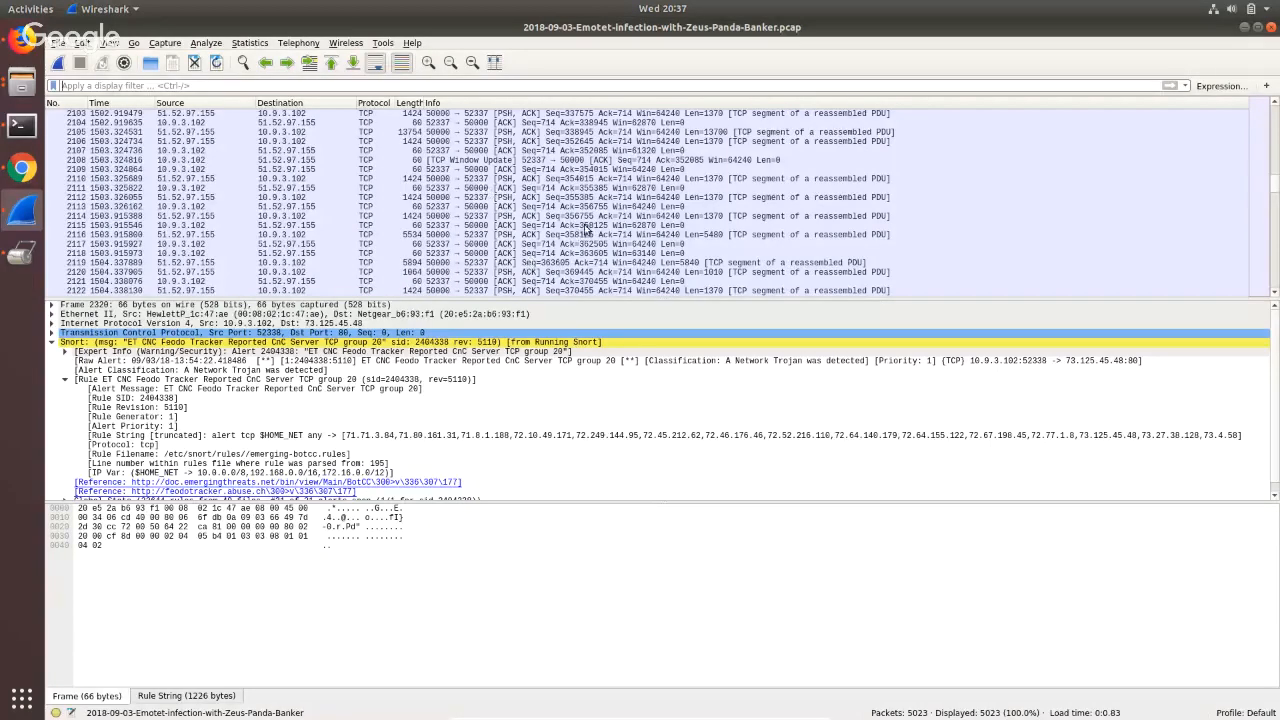
{"action": "scroll", "coordinate": [585, 231], "scroll_direction": "up", "scroll_amount": 5}
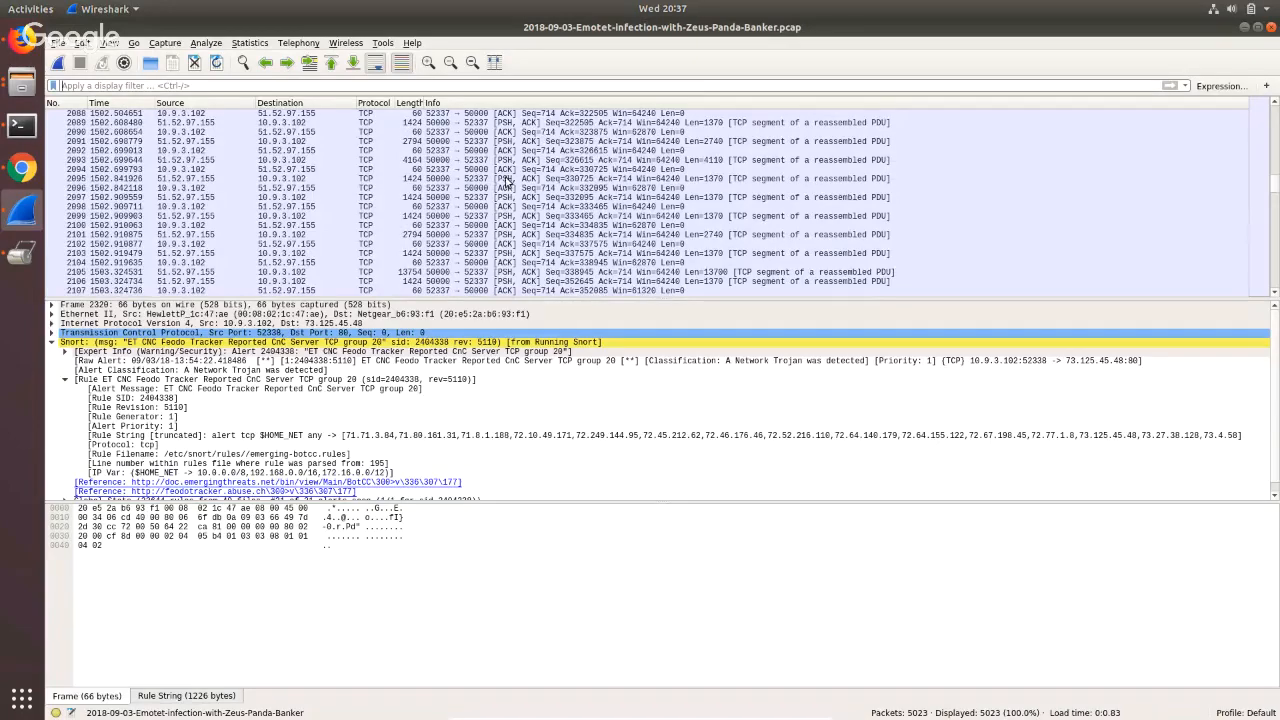
{"action": "scroll", "coordinate": [627, 271], "scroll_direction": "up", "scroll_amount": 10}
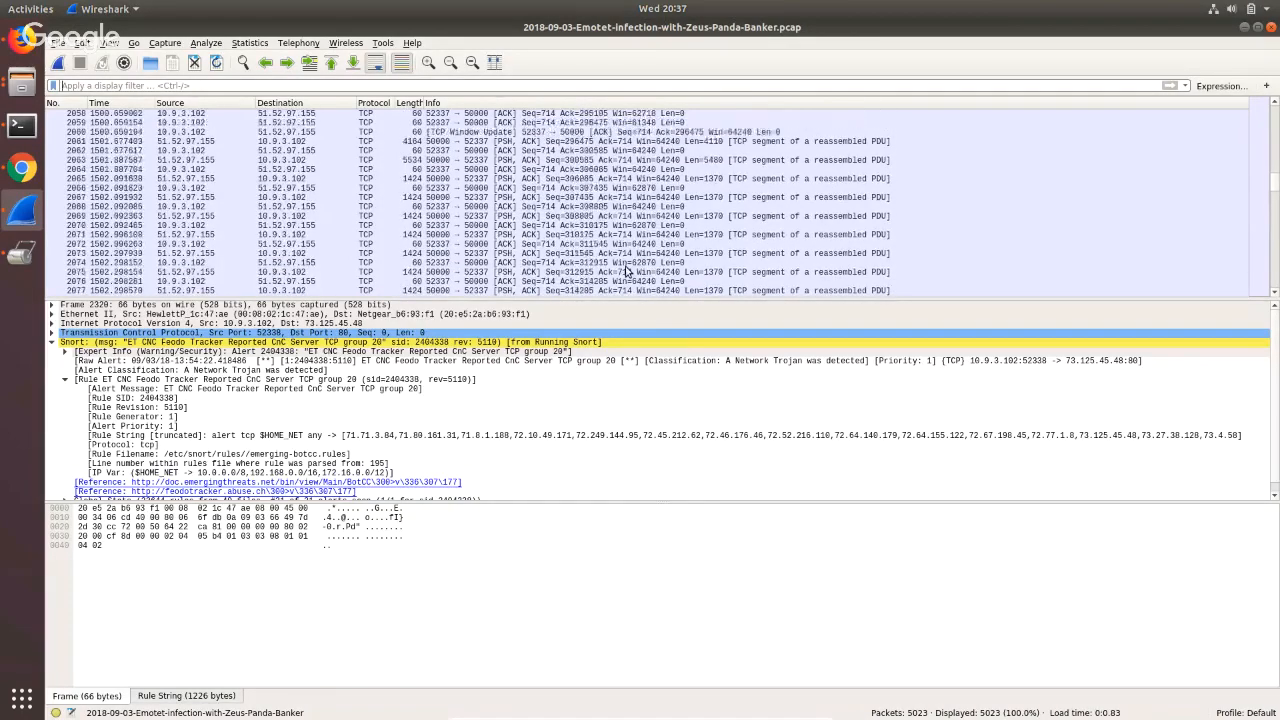
{"action": "scroll", "coordinate": [627, 271], "scroll_direction": "up", "scroll_amount": 16}
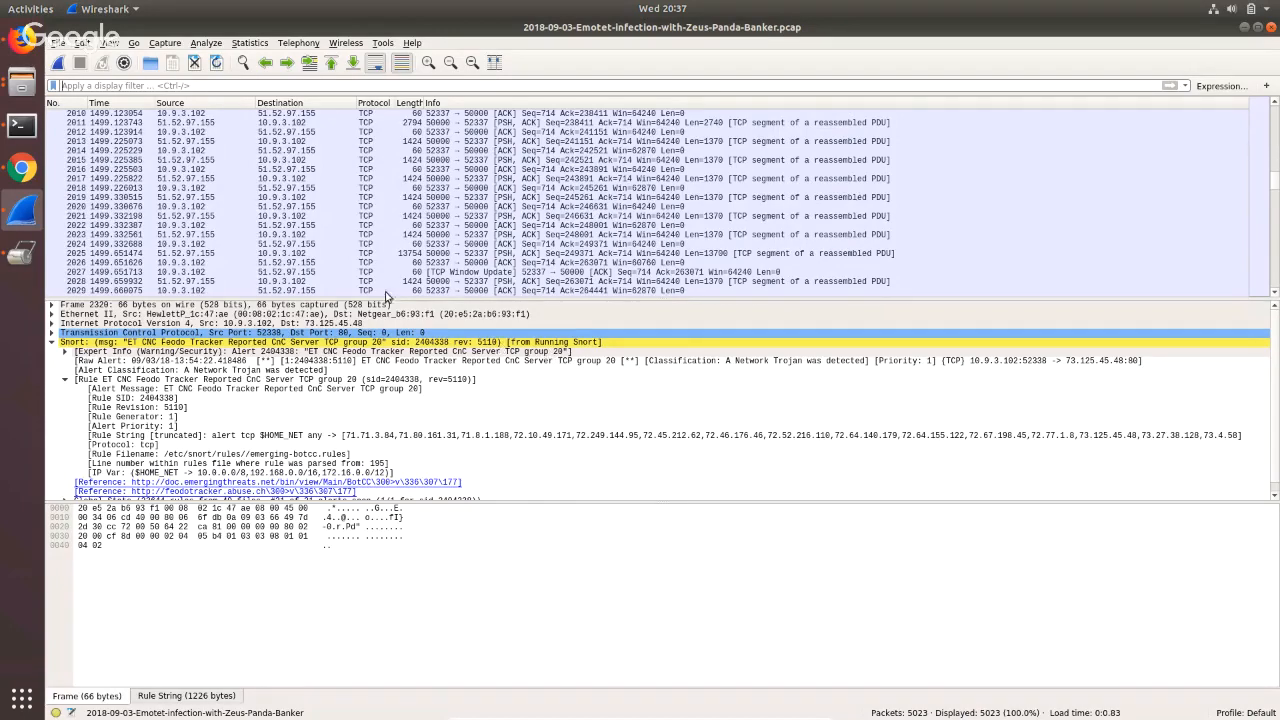
{"action": "scroll", "coordinate": [386, 283], "scroll_direction": "up", "scroll_amount": 2}
{"action": "left_click_drag", "start_coordinate": [1275, 181], "coordinate": [1275, 110]}
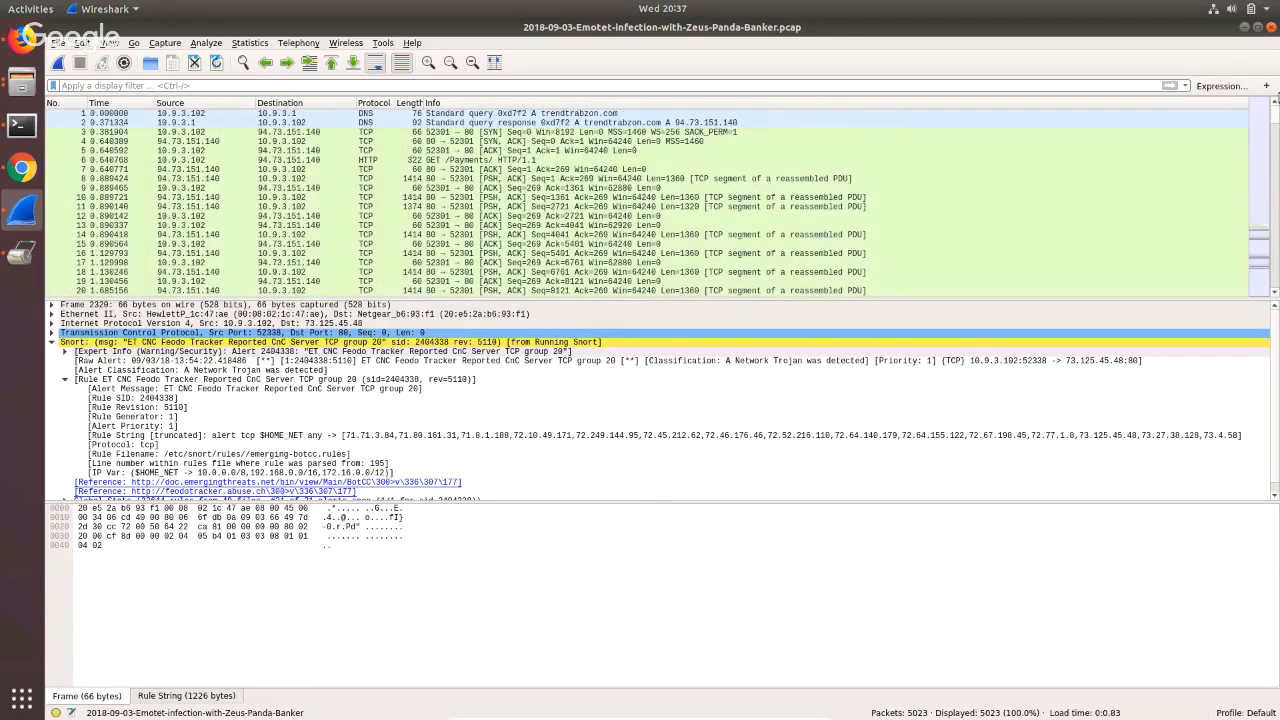
{"action": "left_click", "coordinate": [449, 162]}
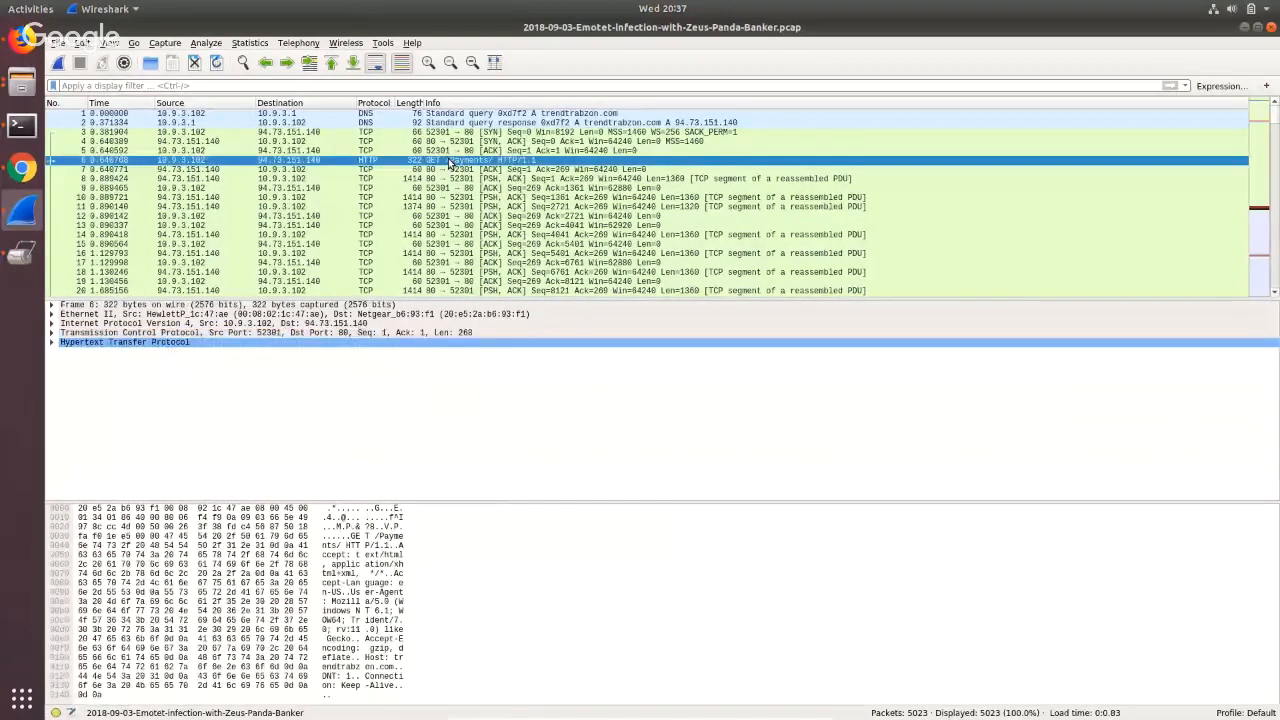
Reapply the display filter snort to the capture.
{"action": "left_click", "coordinate": [118, 85]}
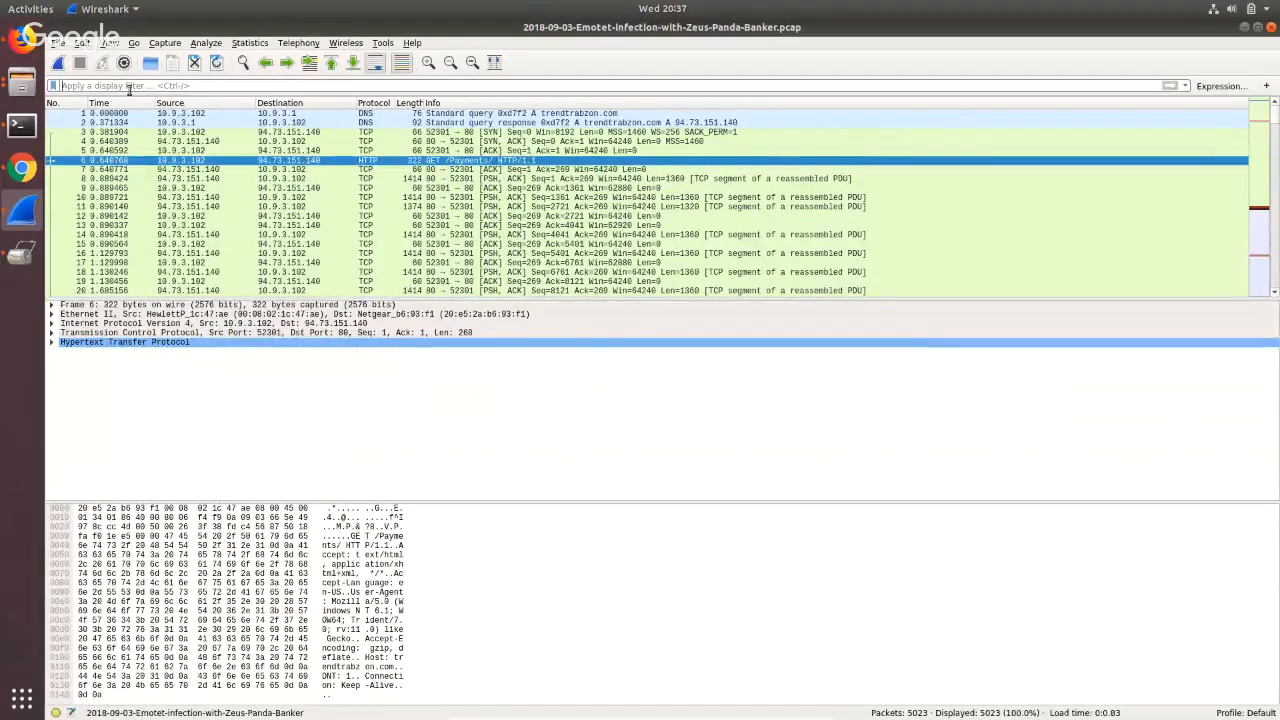
{"action": "type", "text": "snort"}
{"action": "key", "text": "Return"}
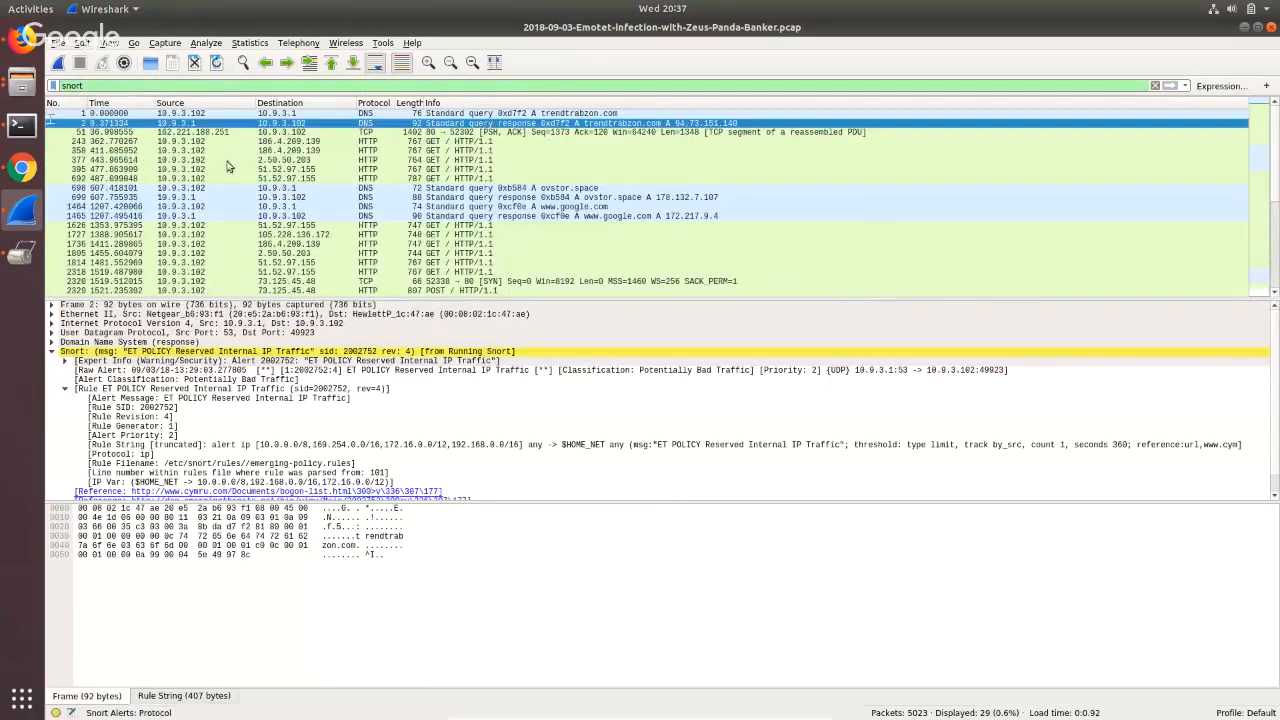
Select TCP packet 2320 to 73.125.45.48 and expand the expert info in its Snort alert.
{"action": "scroll", "coordinate": [226, 196], "scroll_direction": "down", "scroll_amount": 1}
{"action": "left_click", "coordinate": [388, 256]}
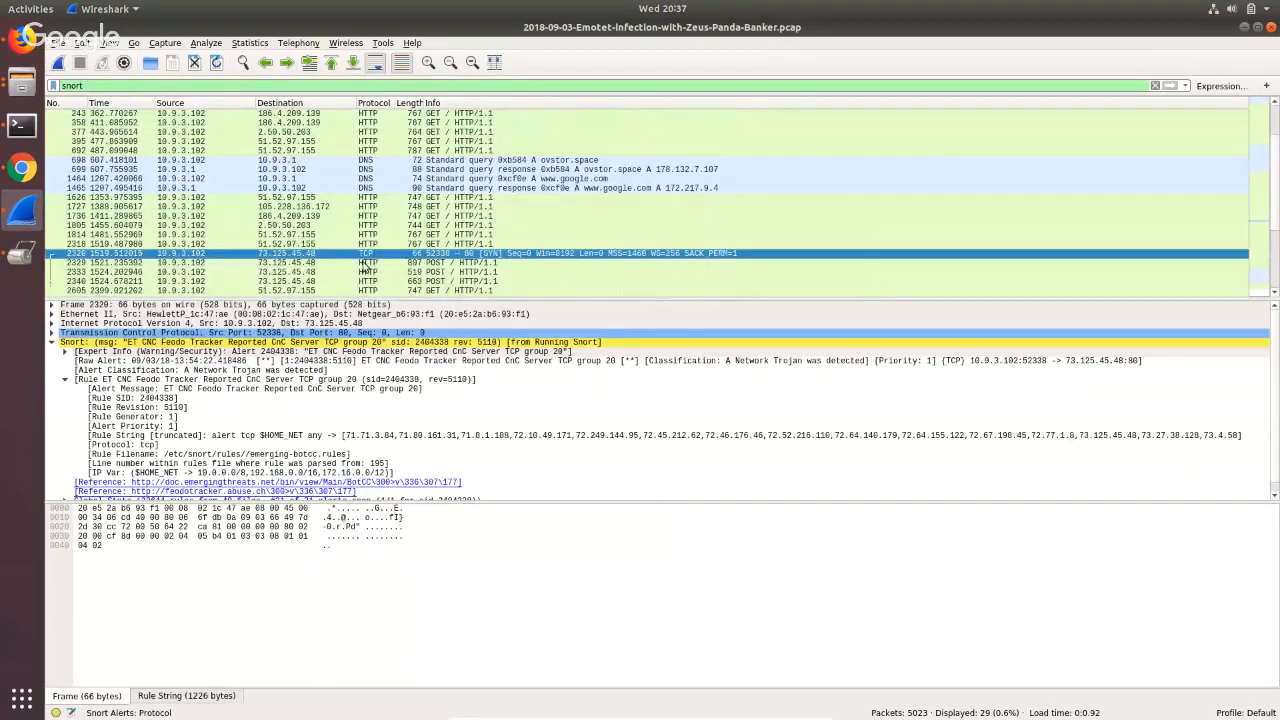
{"action": "left_click", "coordinate": [366, 263]}
{"action": "left_click", "coordinate": [366, 254]}
{"action": "left_click", "coordinate": [65, 352]}
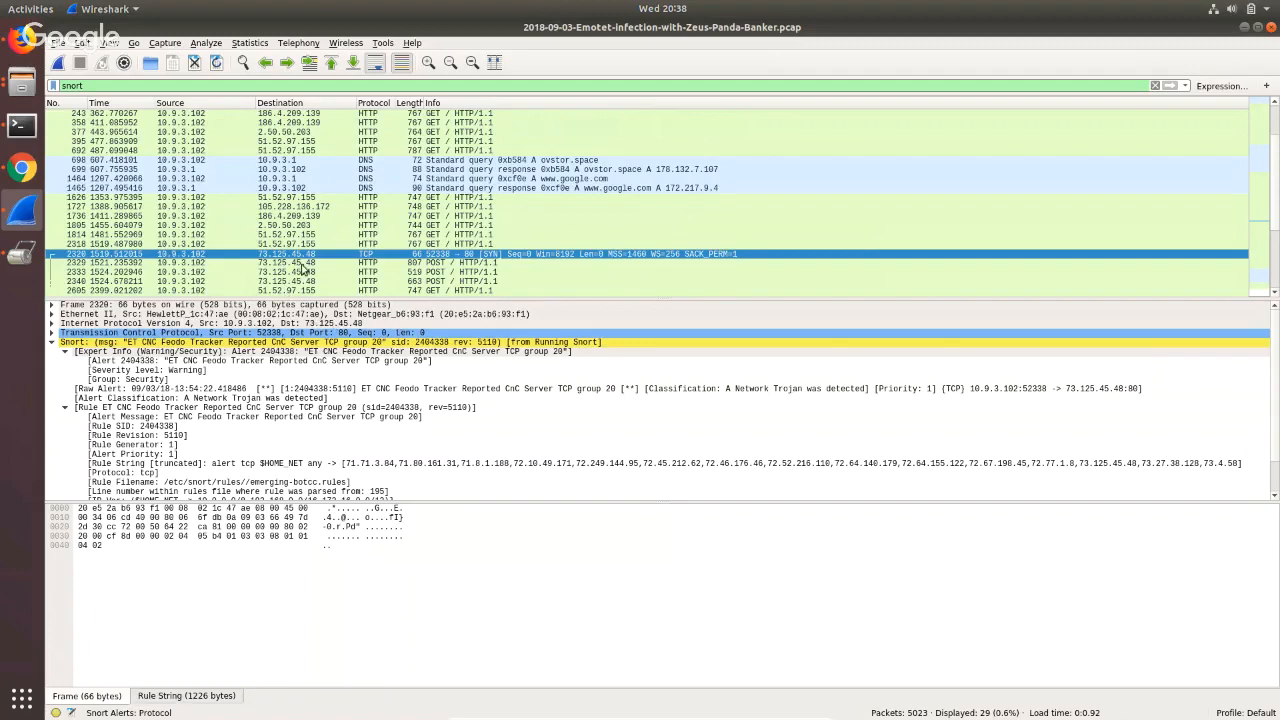
Replace the display filter text with ip.addr == 10.9.3.102 && ip.addr == 73.125.45.48.
{"action": "double_click", "coordinate": [141, 87]}
{"action": "type", "text": "i"}
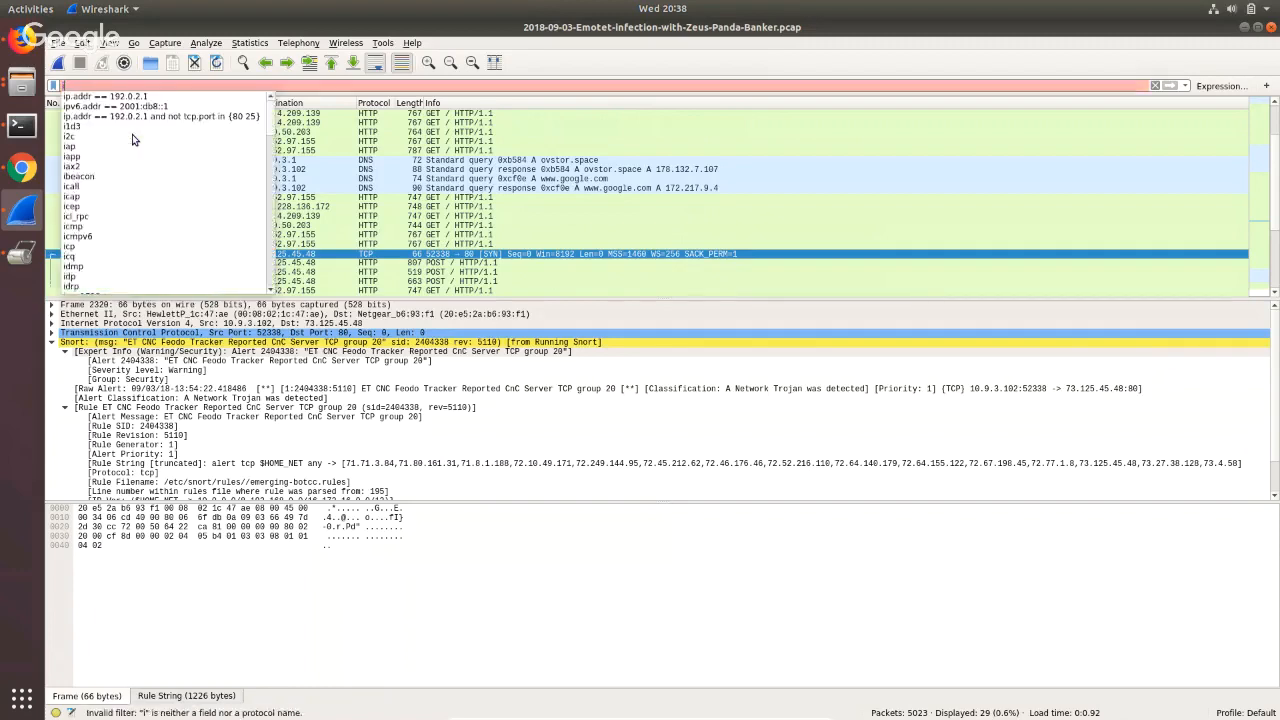
{"action": "type", "text": "p.addr ="}
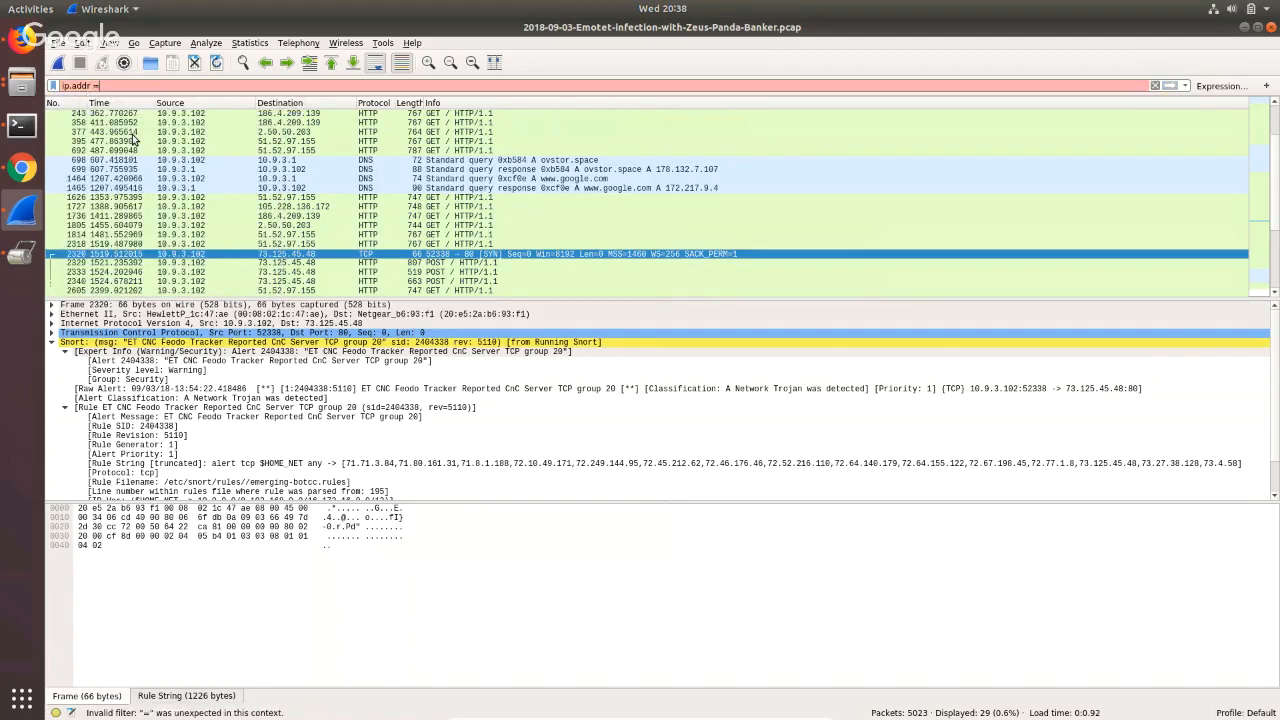
{"action": "type", "text": "= 10."}
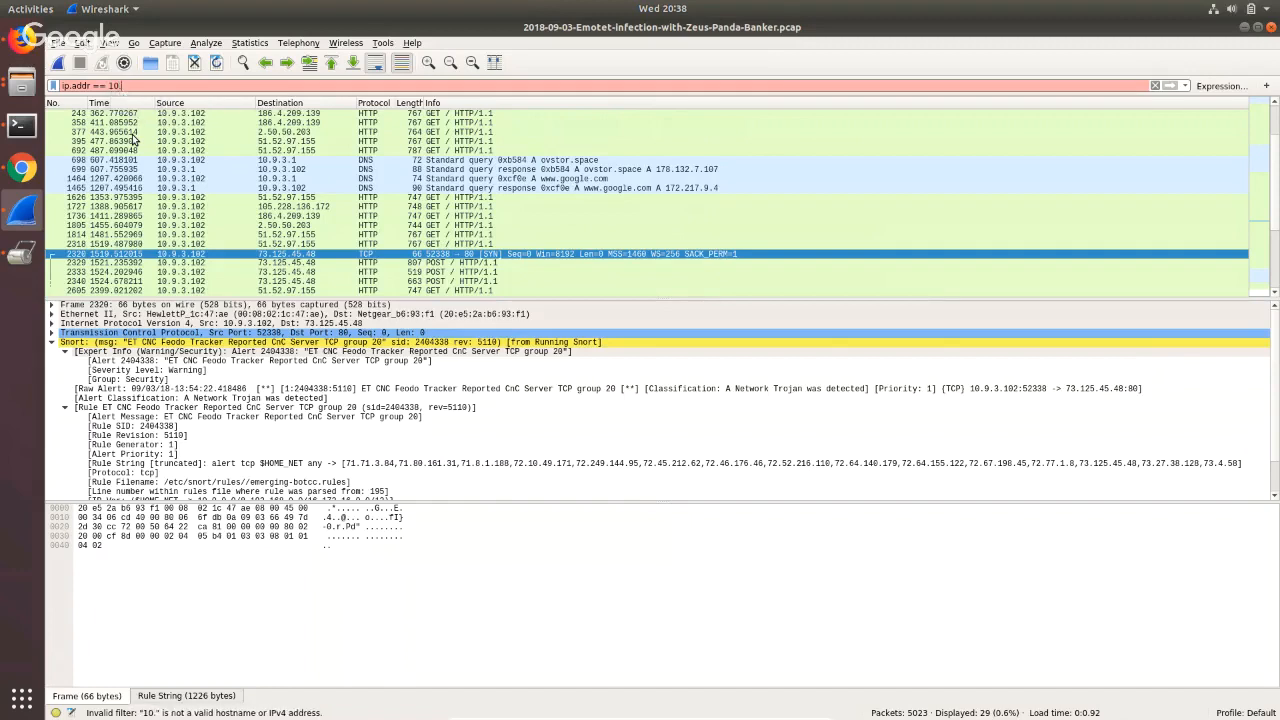
{"action": "type", "text": "9.3"}
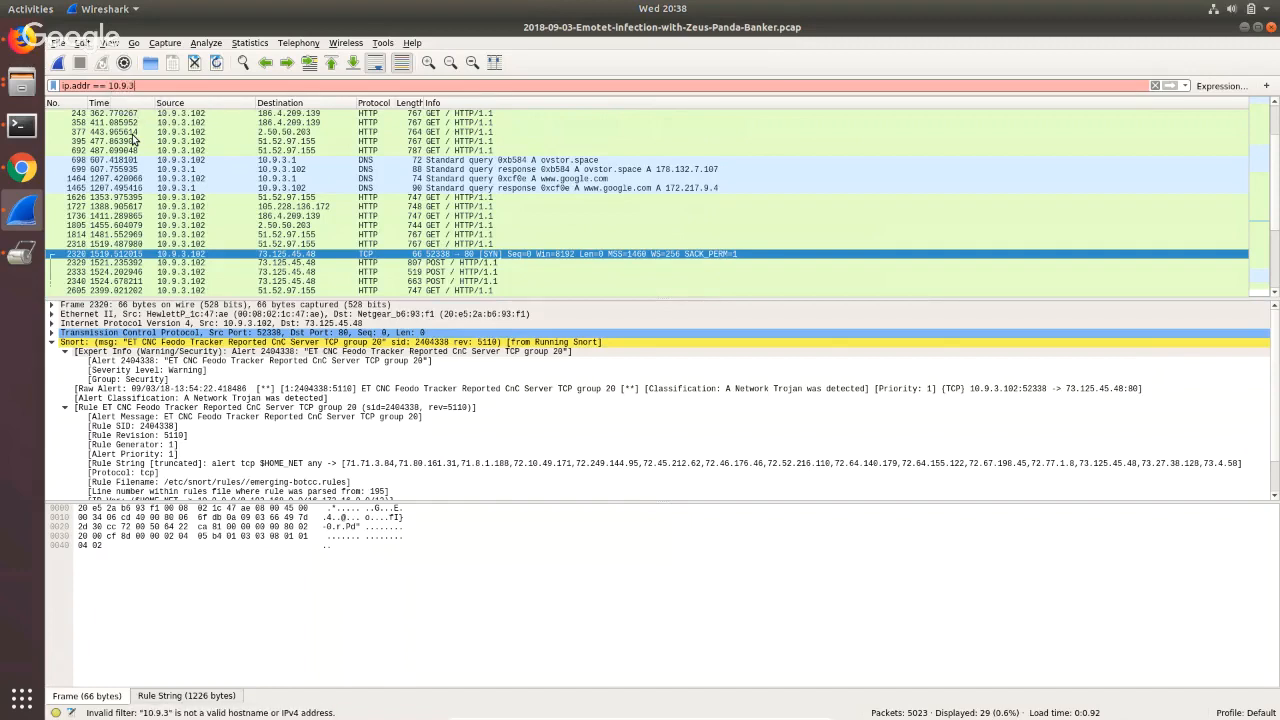
{"action": "type", "text": ".102 && ip.addr"}
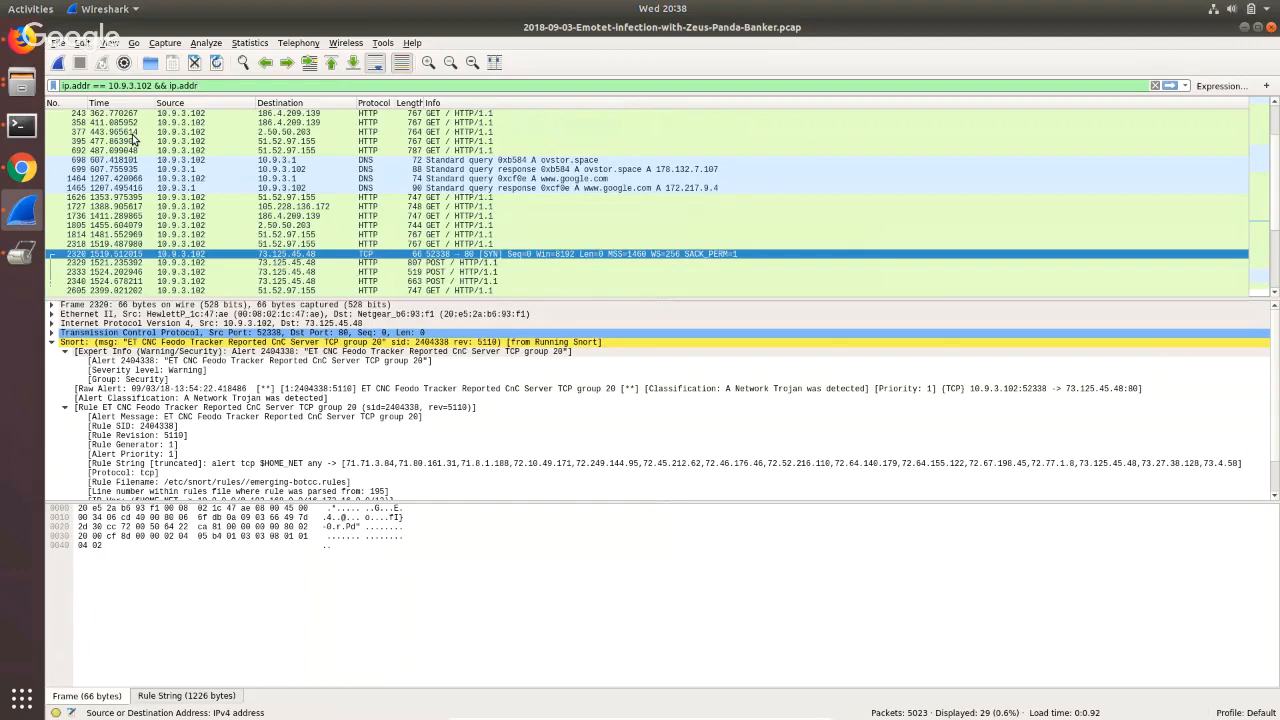
{"action": "type", "text": "== "}
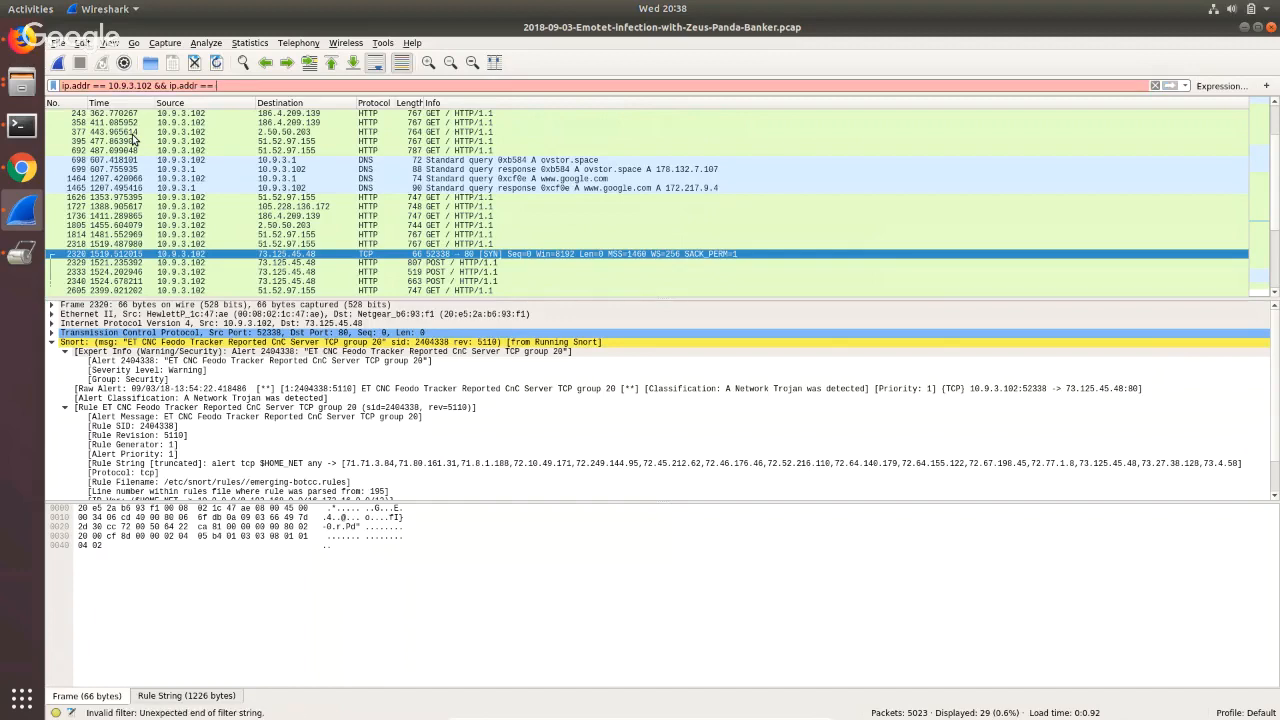
{"action": "type", "text": "73."}
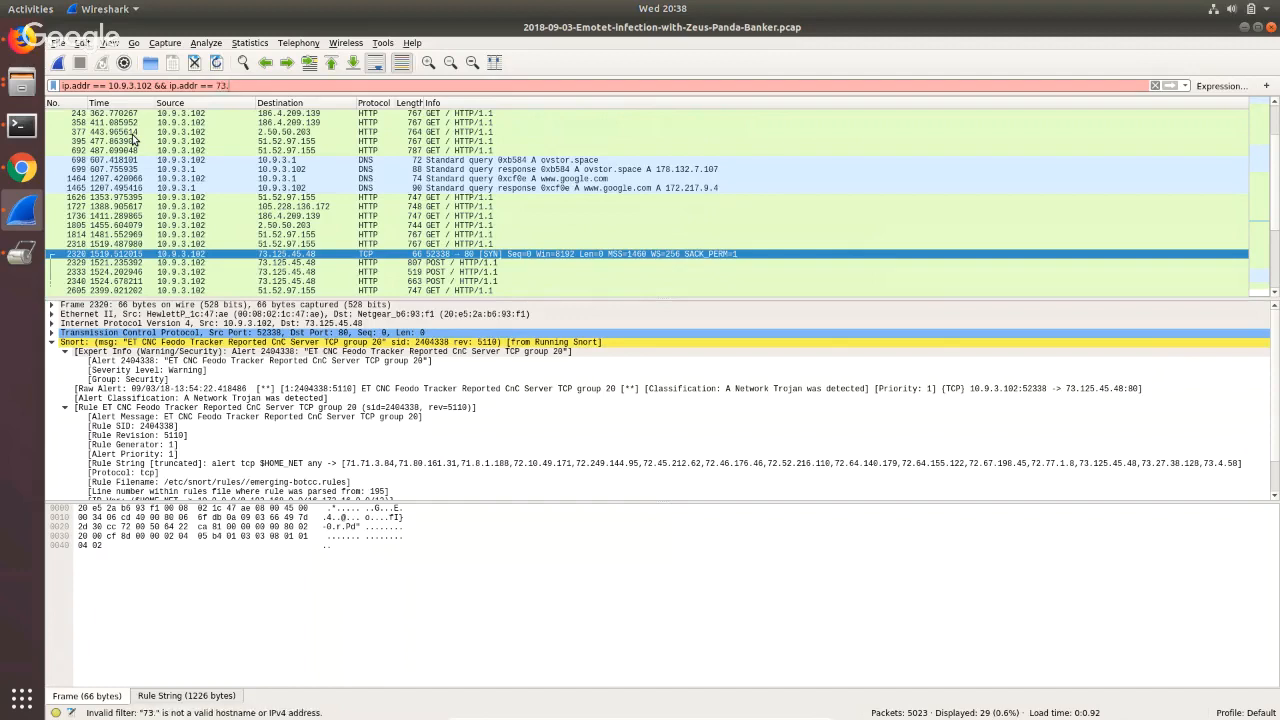
{"action": "type", "text": "125.45.48"}
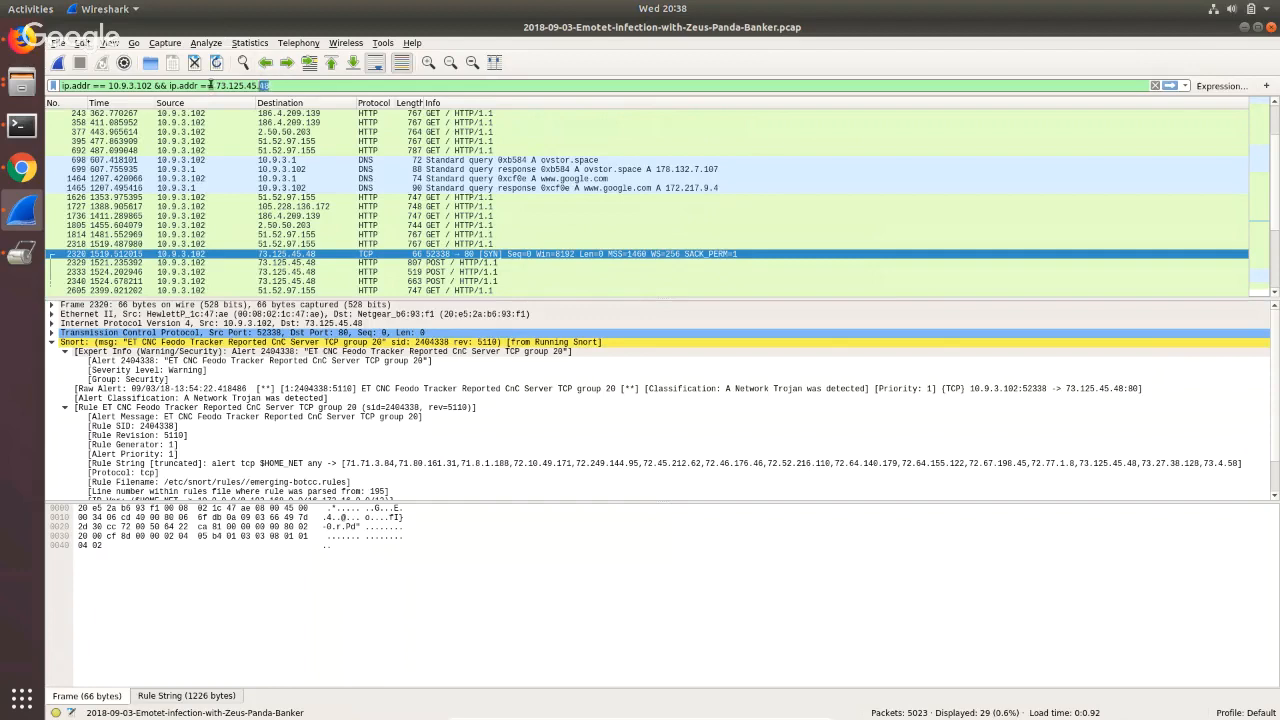
Extend the display filter with && tcp.dstport == 80 && tcp.srcport == 52338 and apply it.
{"action": "left_click_drag", "start_coordinate": [268, 86], "coordinate": [40, 88]}
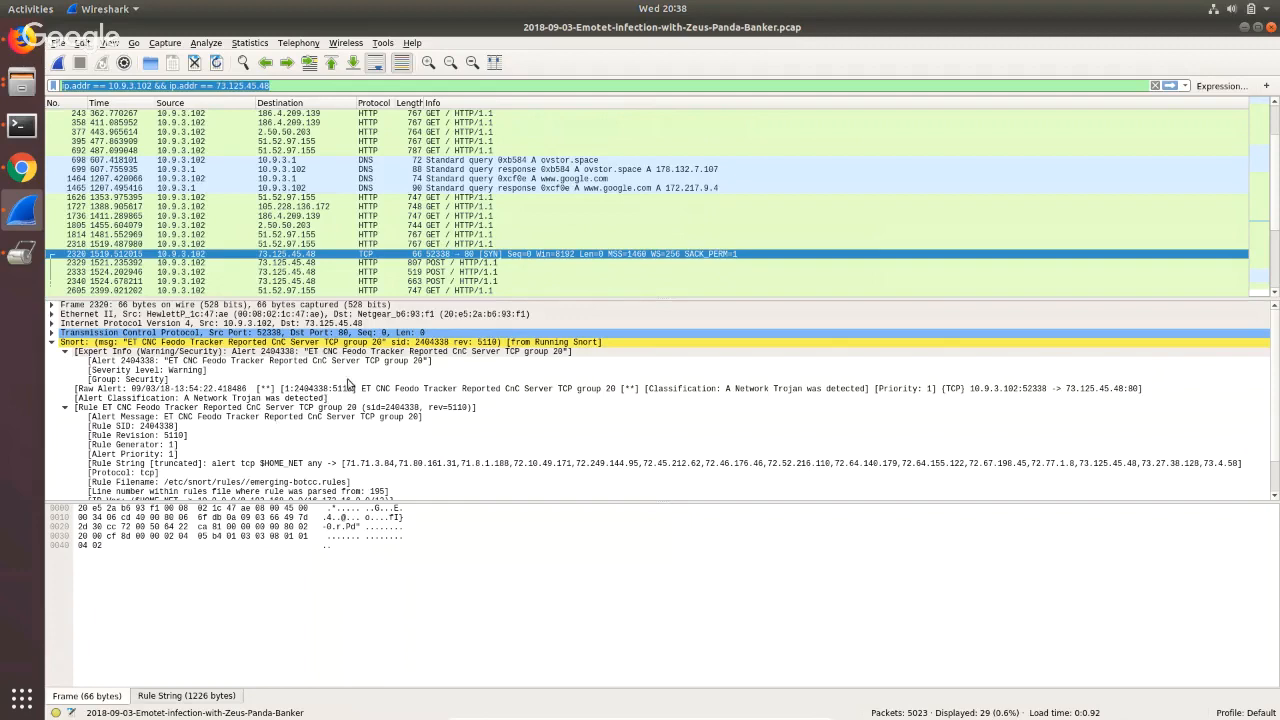
{"action": "left_click", "coordinate": [296, 85]}
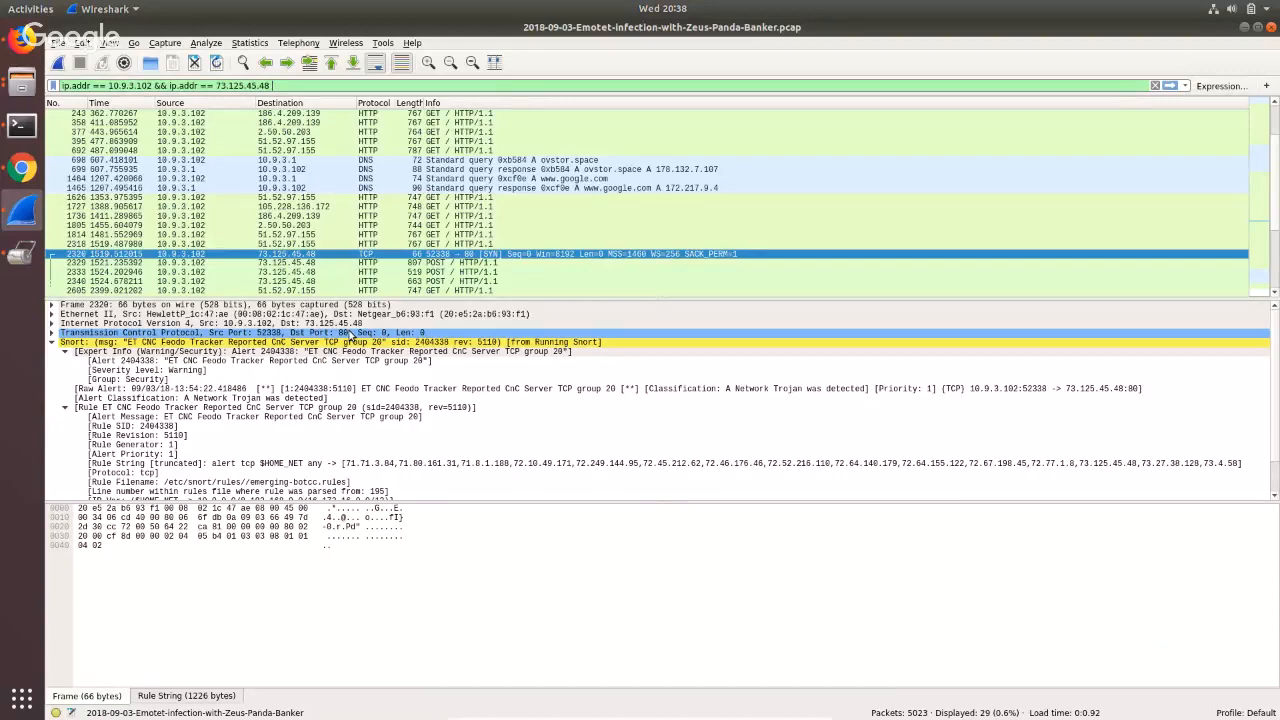
{"action": "type", "text": "&&"}
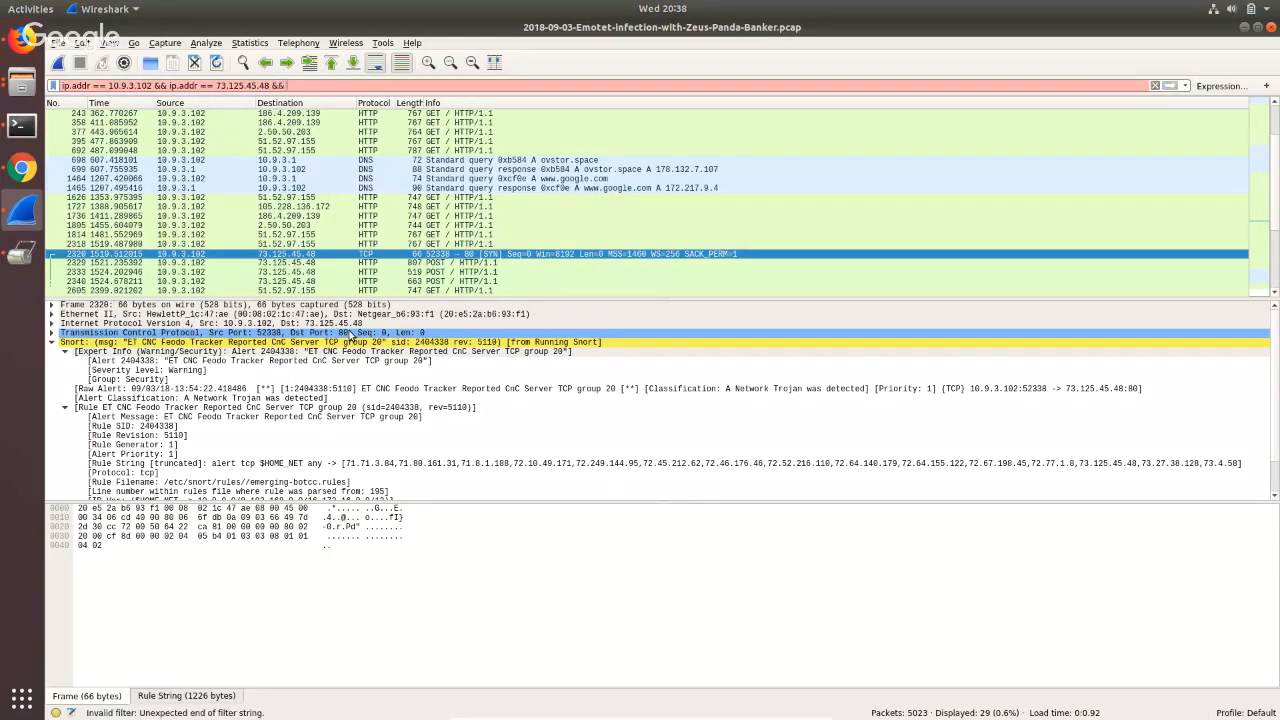
{"action": "type", "text": " tcp.ds"}
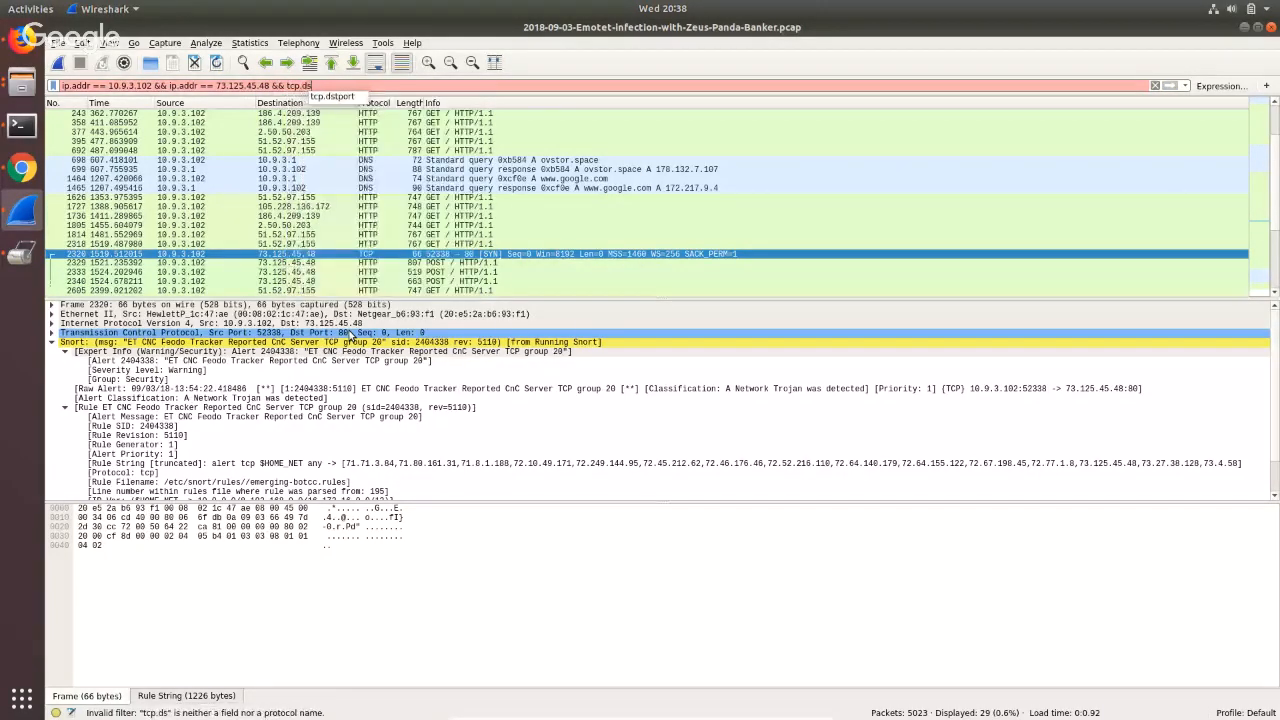
{"action": "type", "text": "tport == 80 &&"}
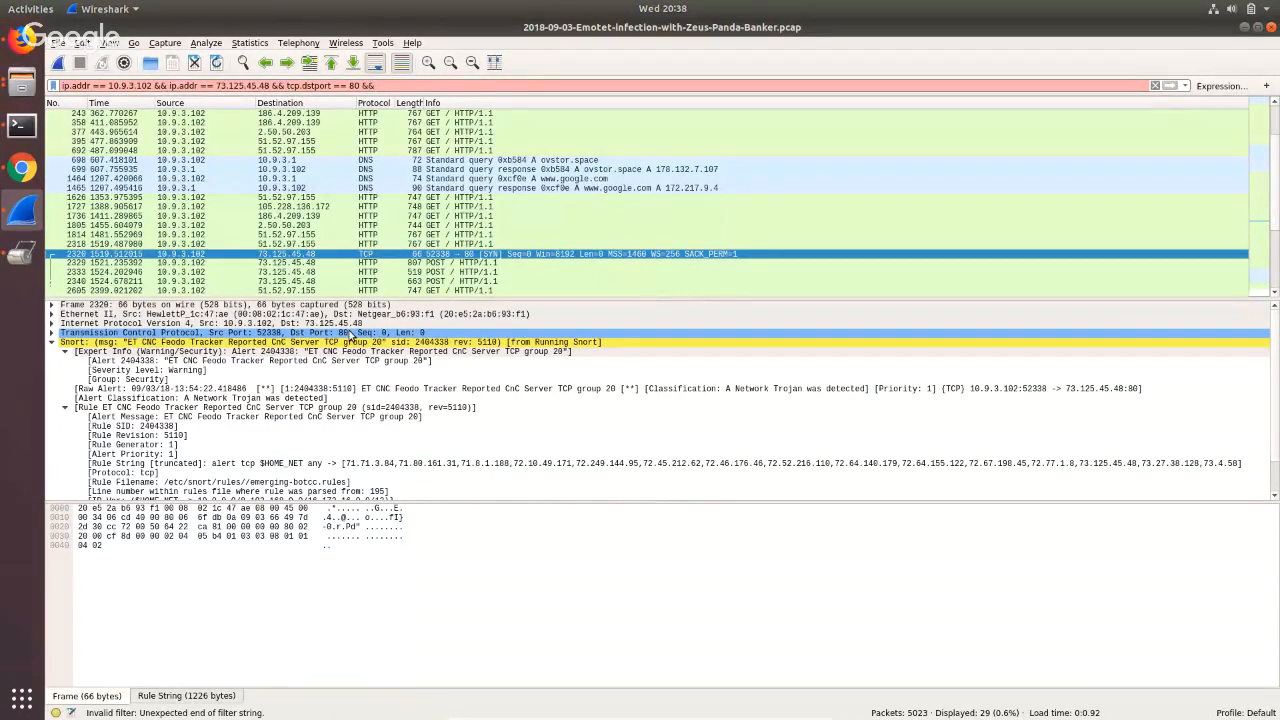
{"action": "type", "text": "tcp.s"}
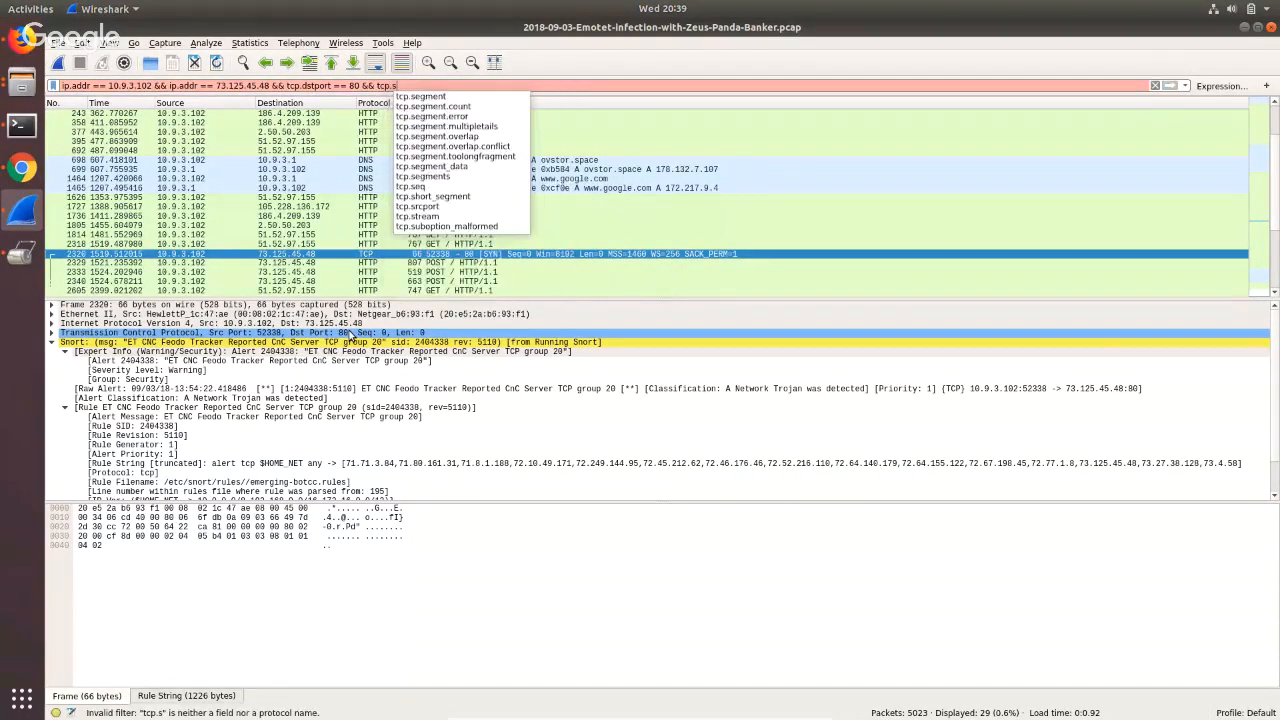
{"action": "type", "text": "rcport =="}
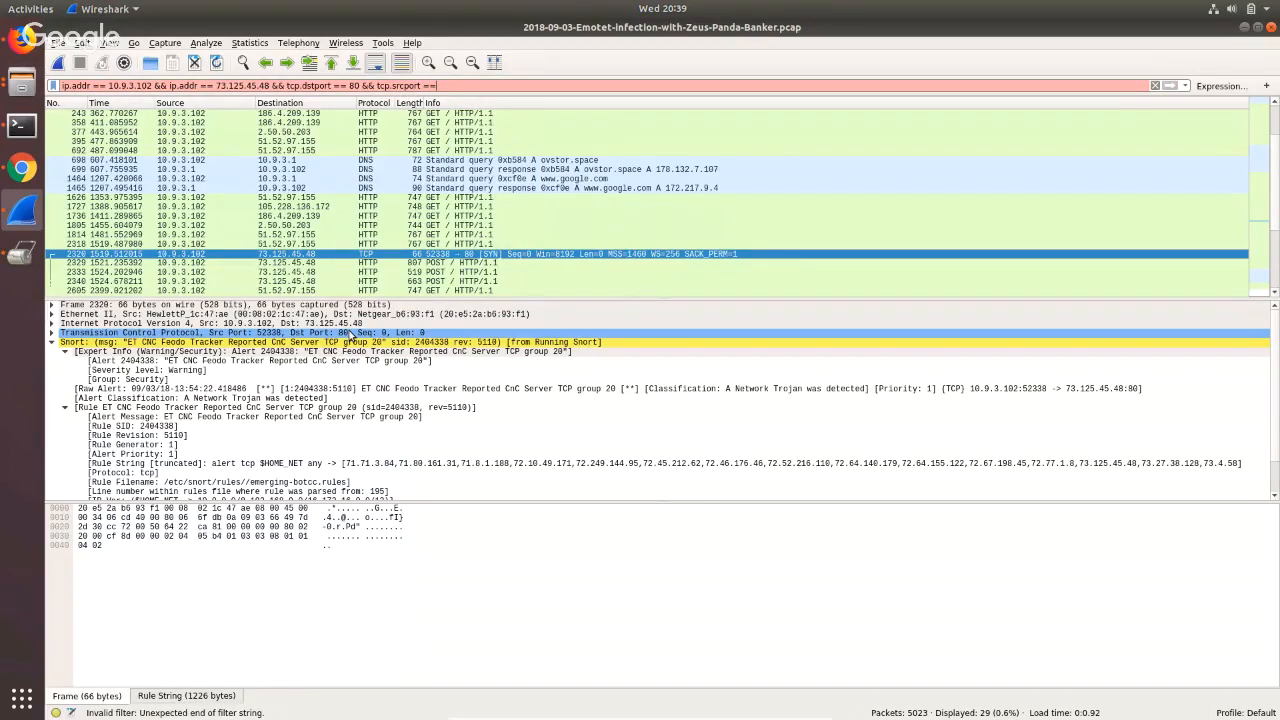
{"action": "type", "text": " 52"}
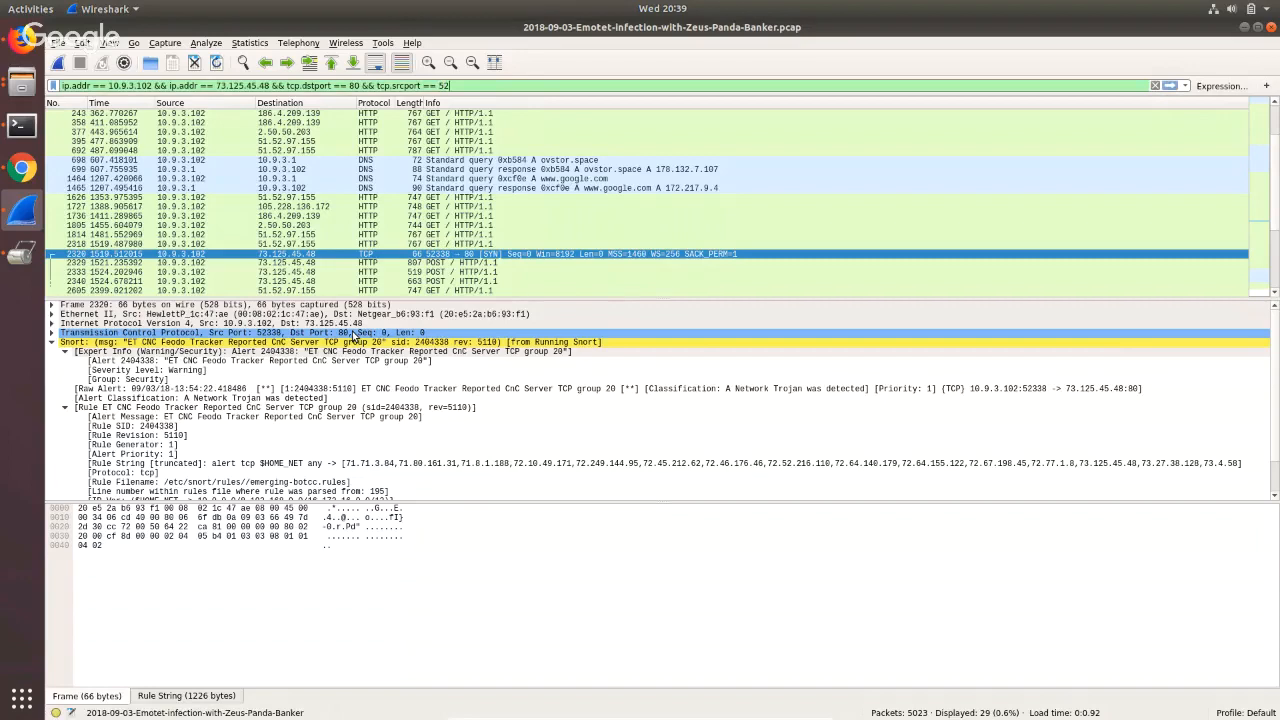
{"action": "type", "text": "338"}
{"action": "key", "text": "Return"}
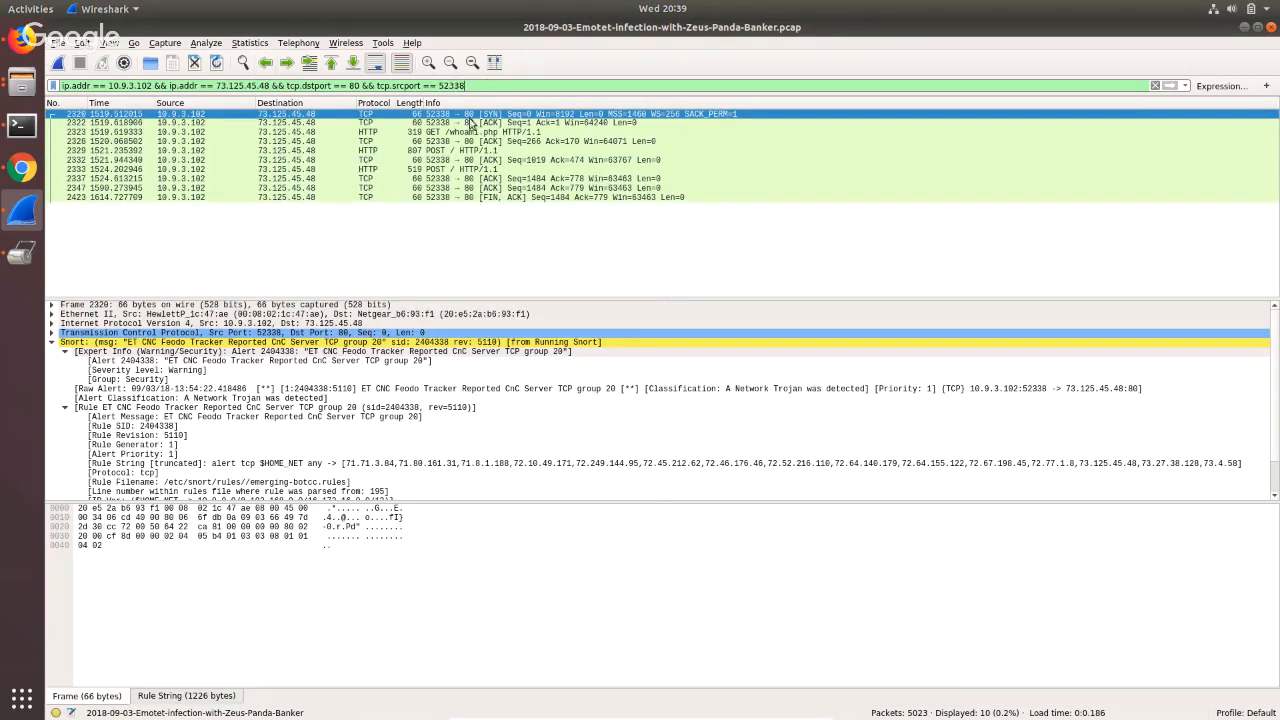
Follow the TCP stream of SYN packet 2320, read the whoami.php and POST exchanges, and close the stream.
{"action": "left_click", "coordinate": [470, 116]}
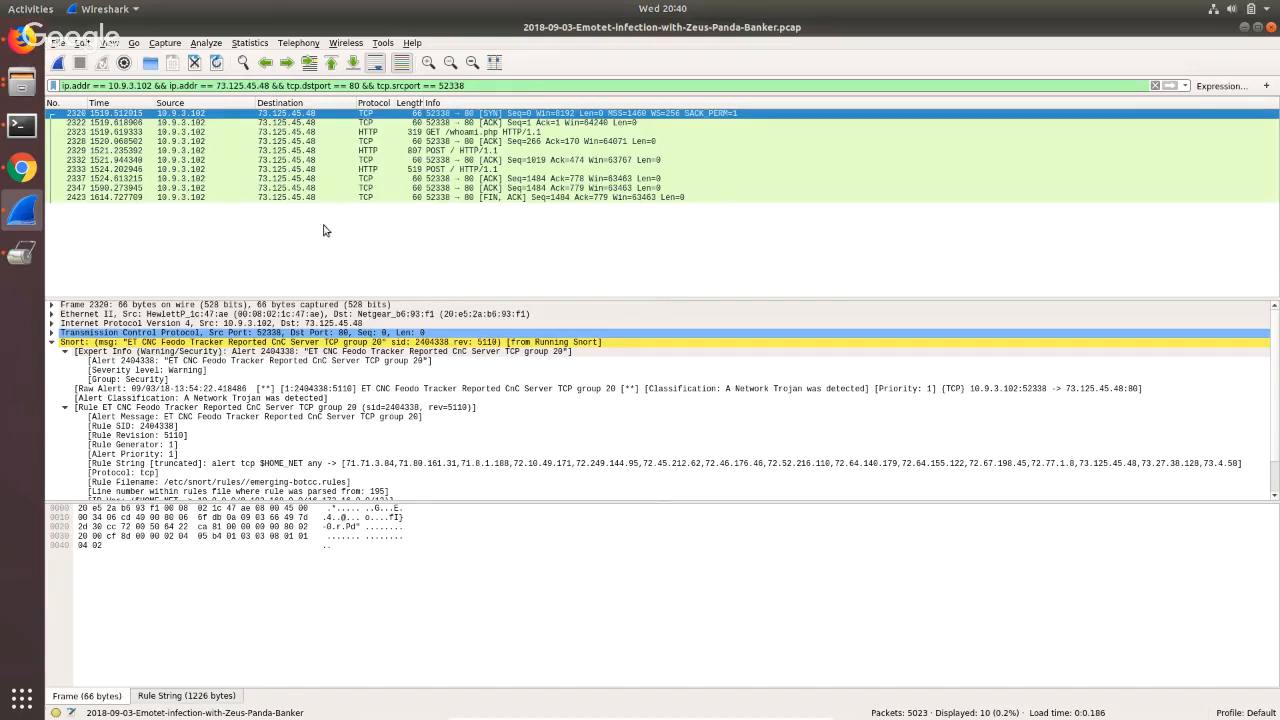
{"action": "right_click", "coordinate": [278, 110]}
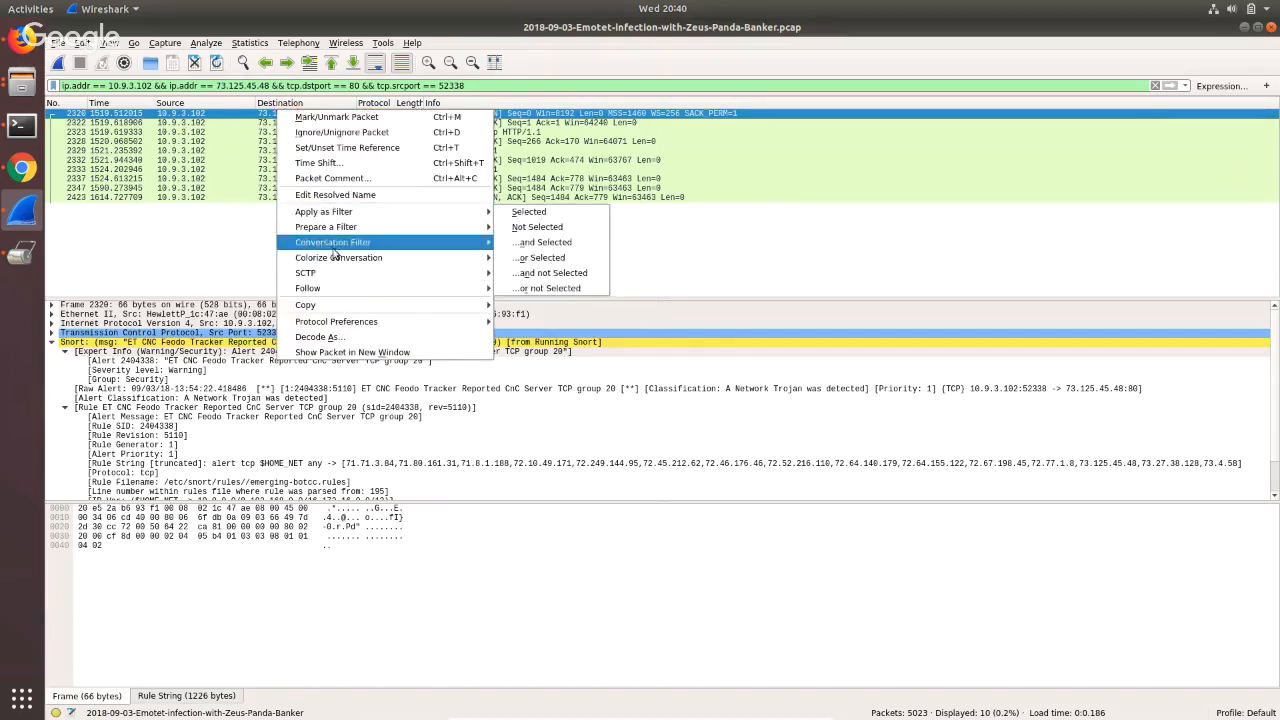
{"action": "mouse_move", "coordinate": [360, 288]}
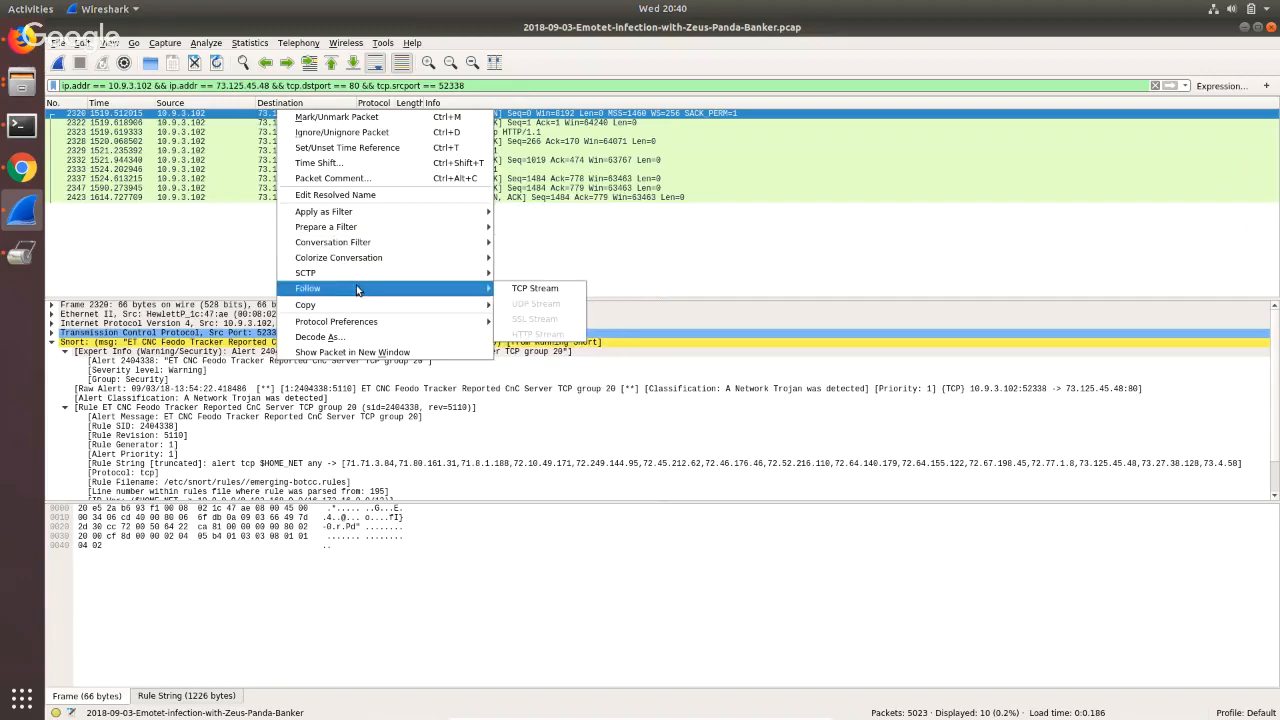
{"action": "left_click", "coordinate": [568, 288]}
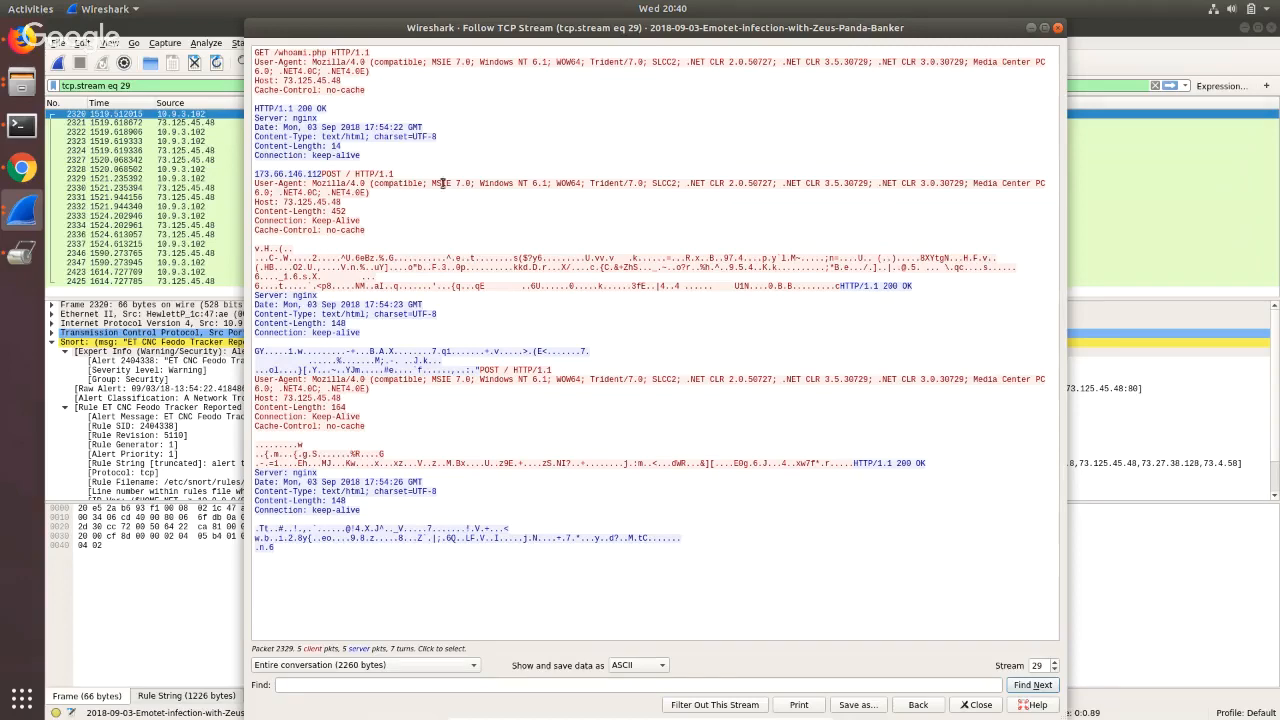
{"action": "left_click_drag", "start_coordinate": [480, 44], "coordinate": [426, 22]}
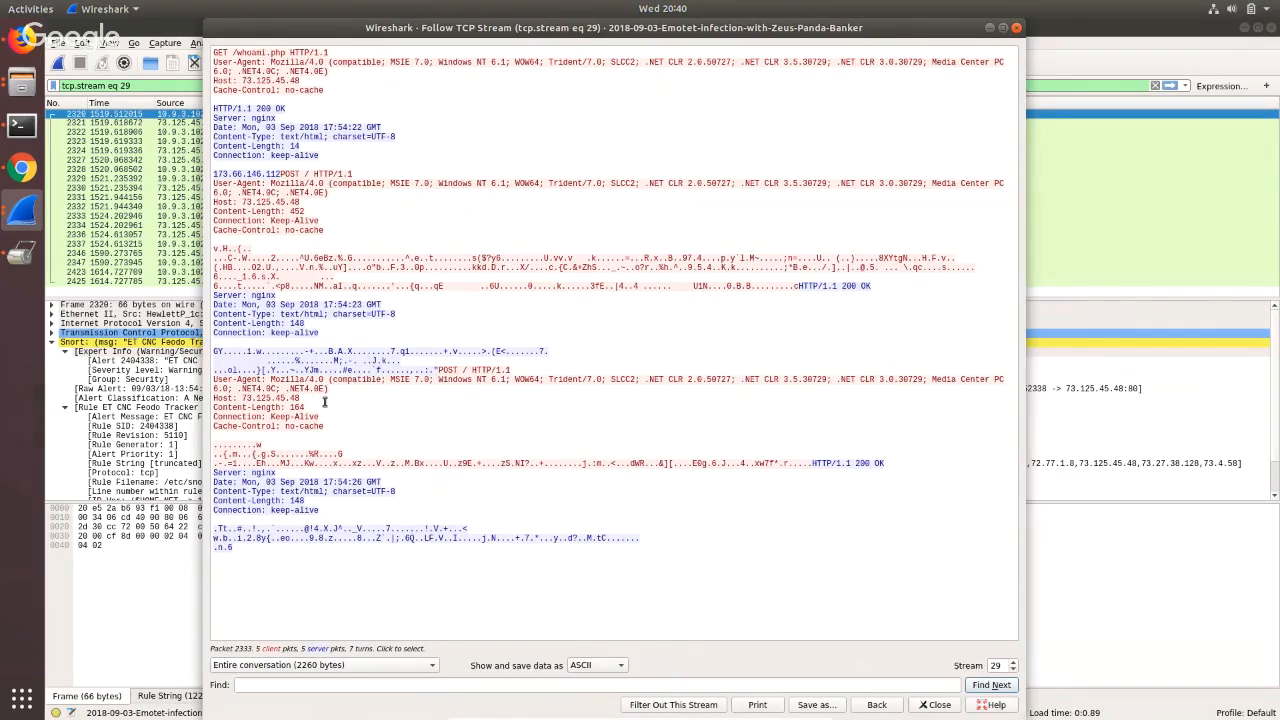
{"action": "left_click", "coordinate": [1016, 27]}
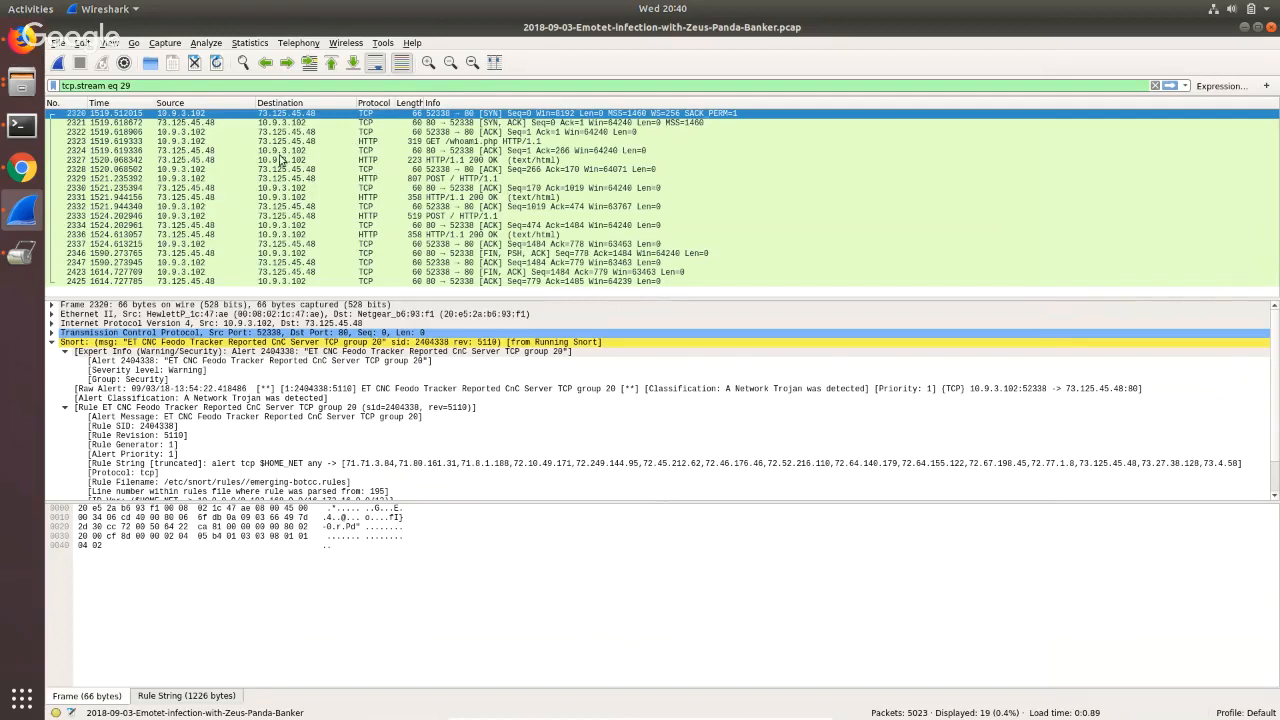
Replace the stream filter with ip.addr == 10.9.3.102 and apply it.
{"action": "double_click", "coordinate": [223, 82]}
{"action": "left_click", "coordinate": [223, 82]}
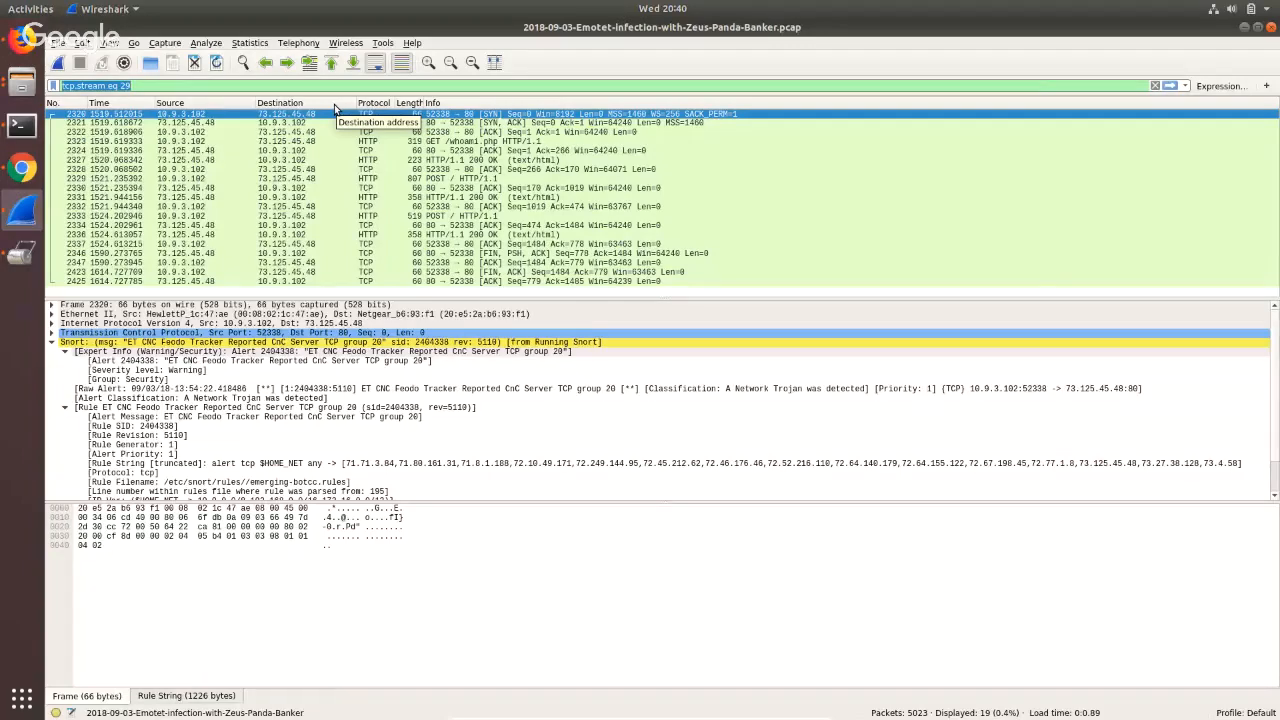
{"action": "type", "text": "ip."}
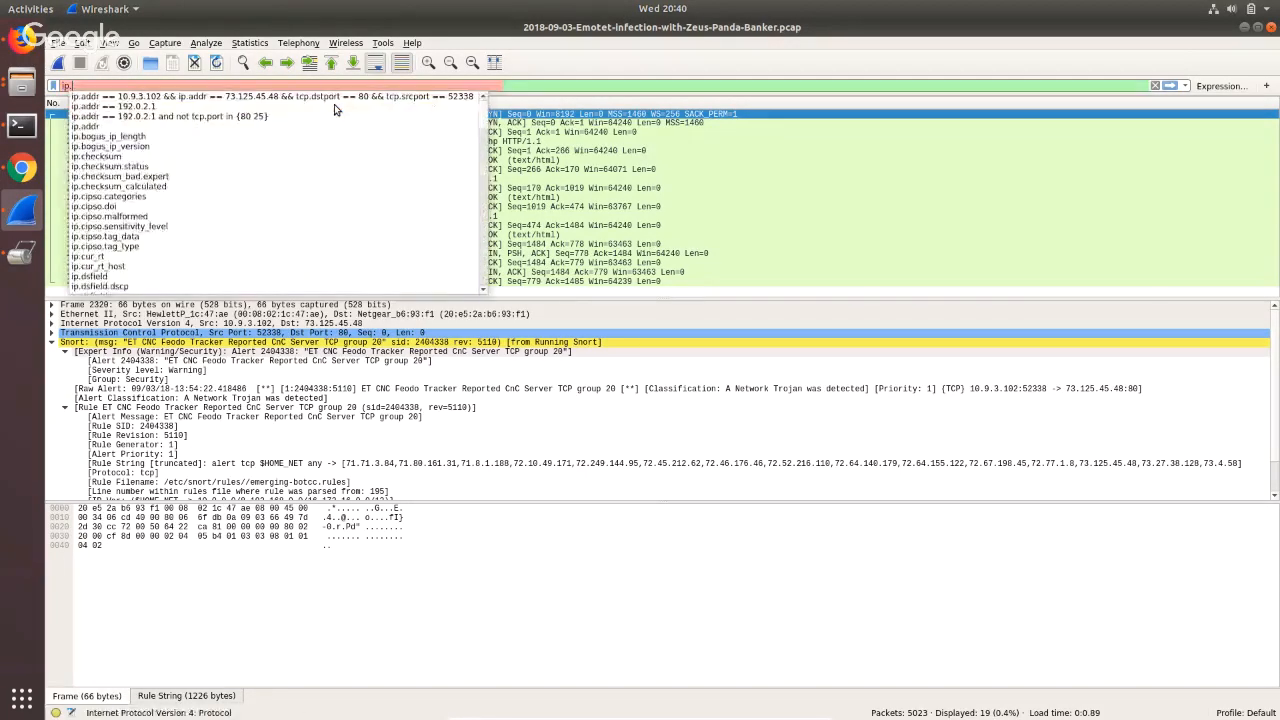
{"action": "type", "text": "addr =="}
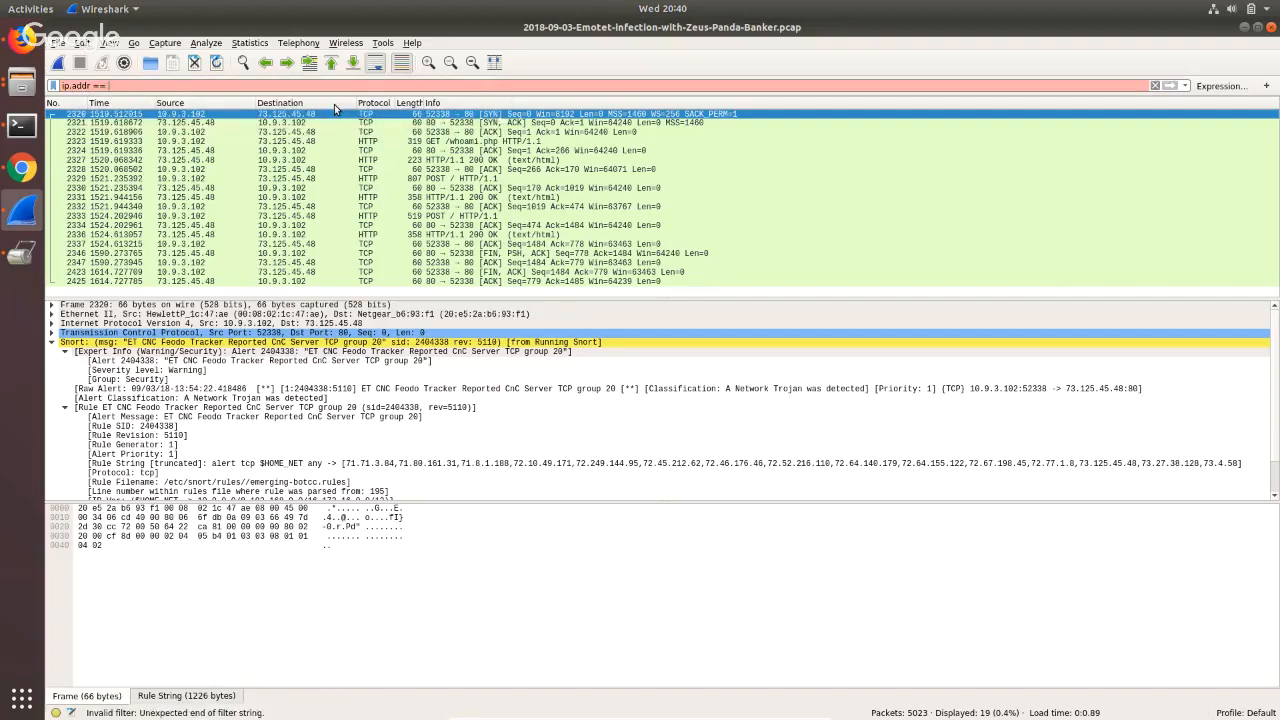
{"action": "type", "text": " 10.9.3.102"}
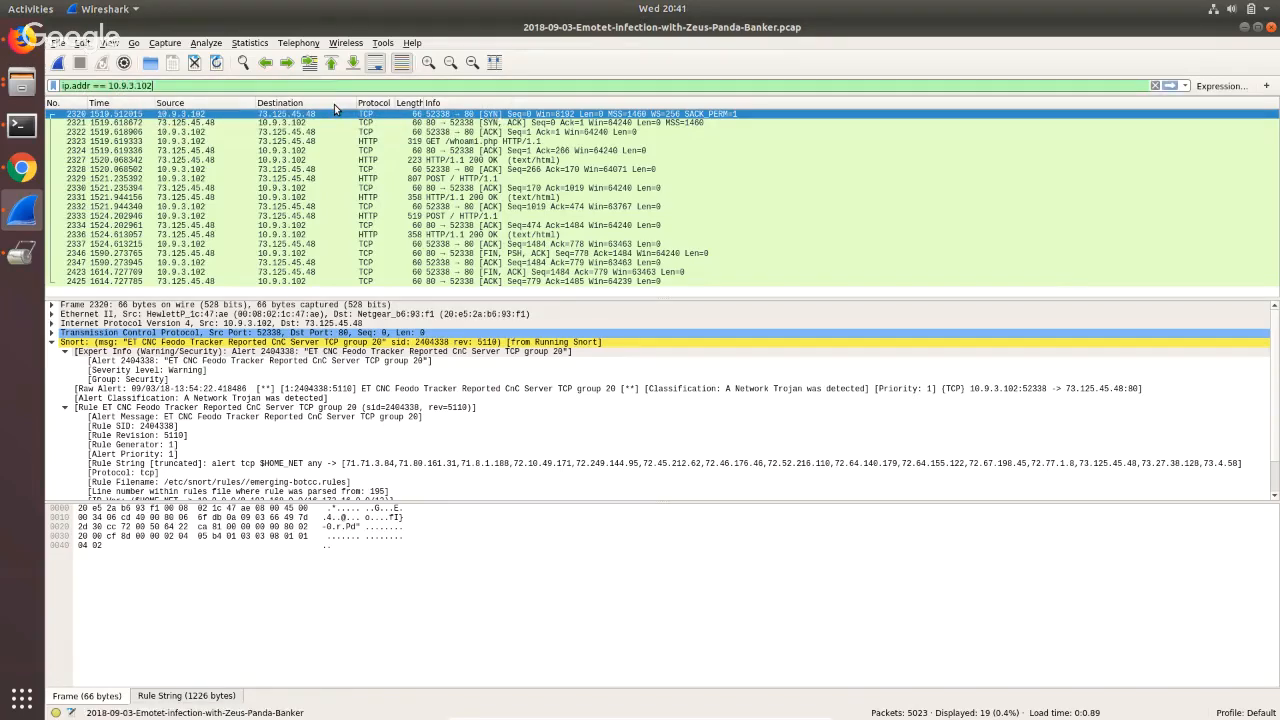
{"action": "key", "text": "Return"}
Go back to the start of the capture and examine the trendtrabzon.com DNS query and response in packets 1 and 2.
{"action": "scroll", "coordinate": [545, 120], "scroll_direction": "up", "scroll_amount": 20}
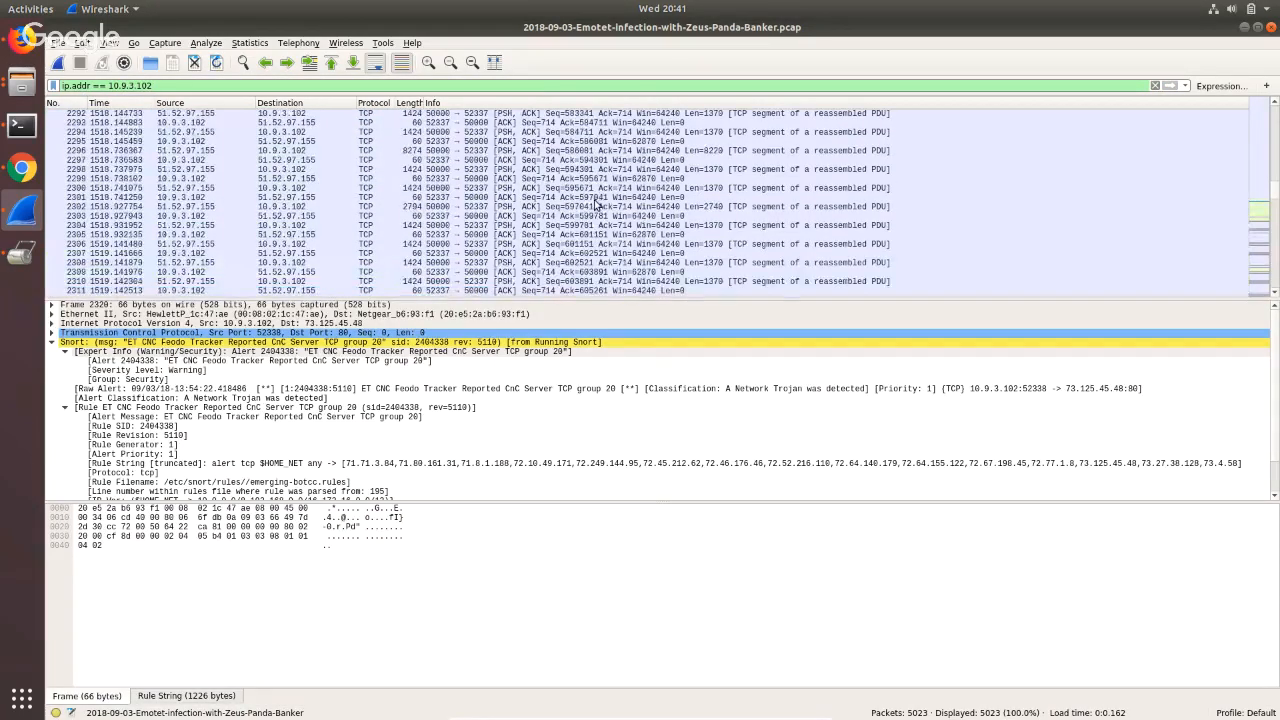
{"action": "scroll", "coordinate": [590, 197], "scroll_direction": "up", "scroll_amount": 5}
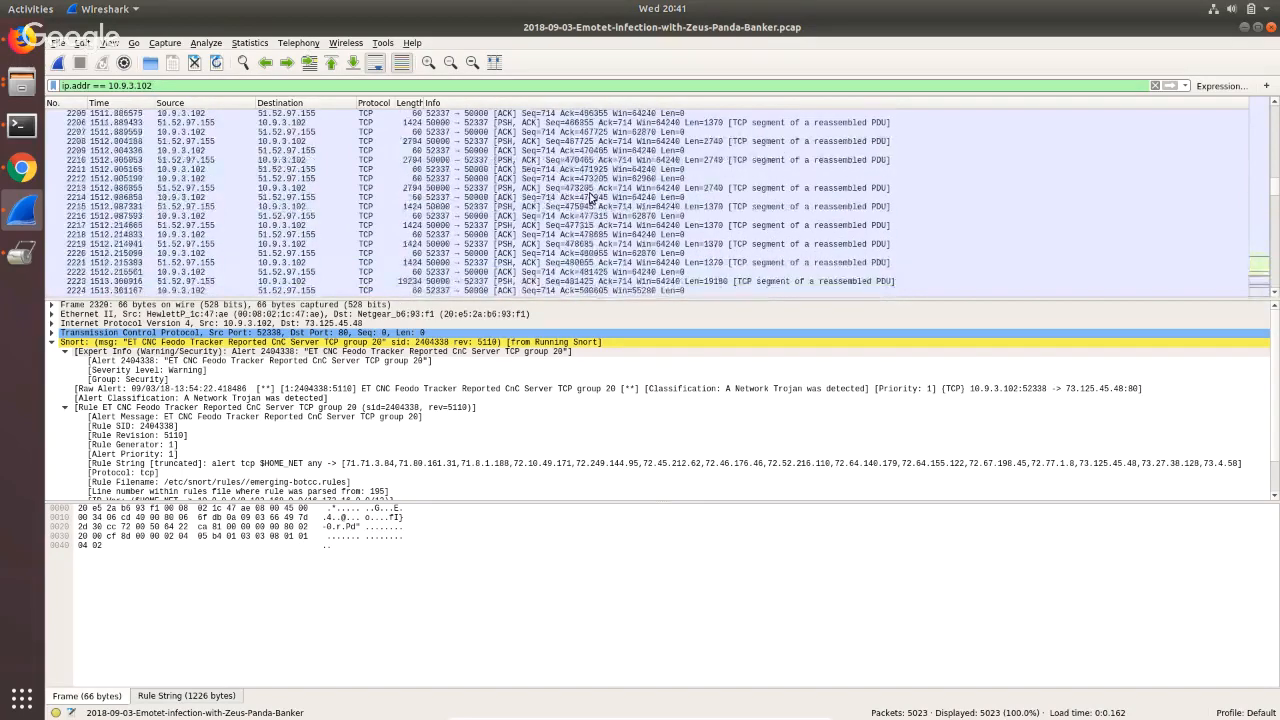
{"action": "left_click_drag", "start_coordinate": [1276, 200], "coordinate": [1276, 106]}
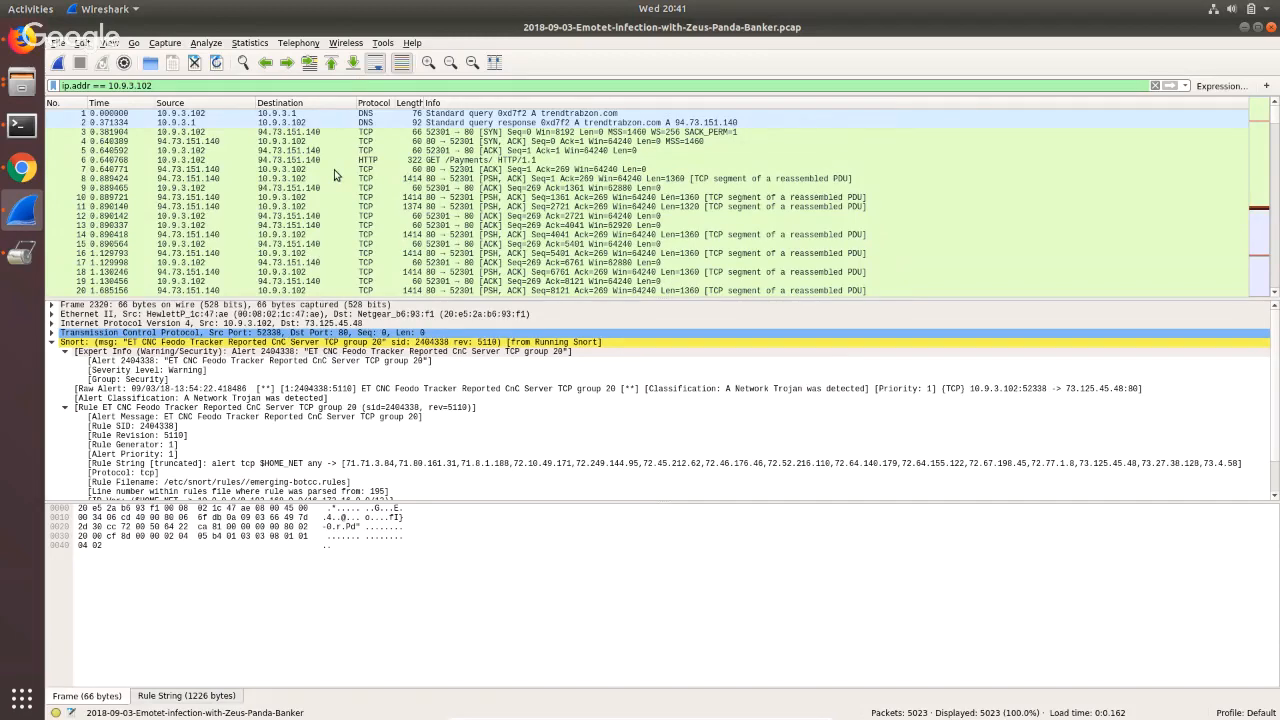
{"action": "left_click", "coordinate": [345, 226]}
{"action": "left_click", "coordinate": [341, 114]}
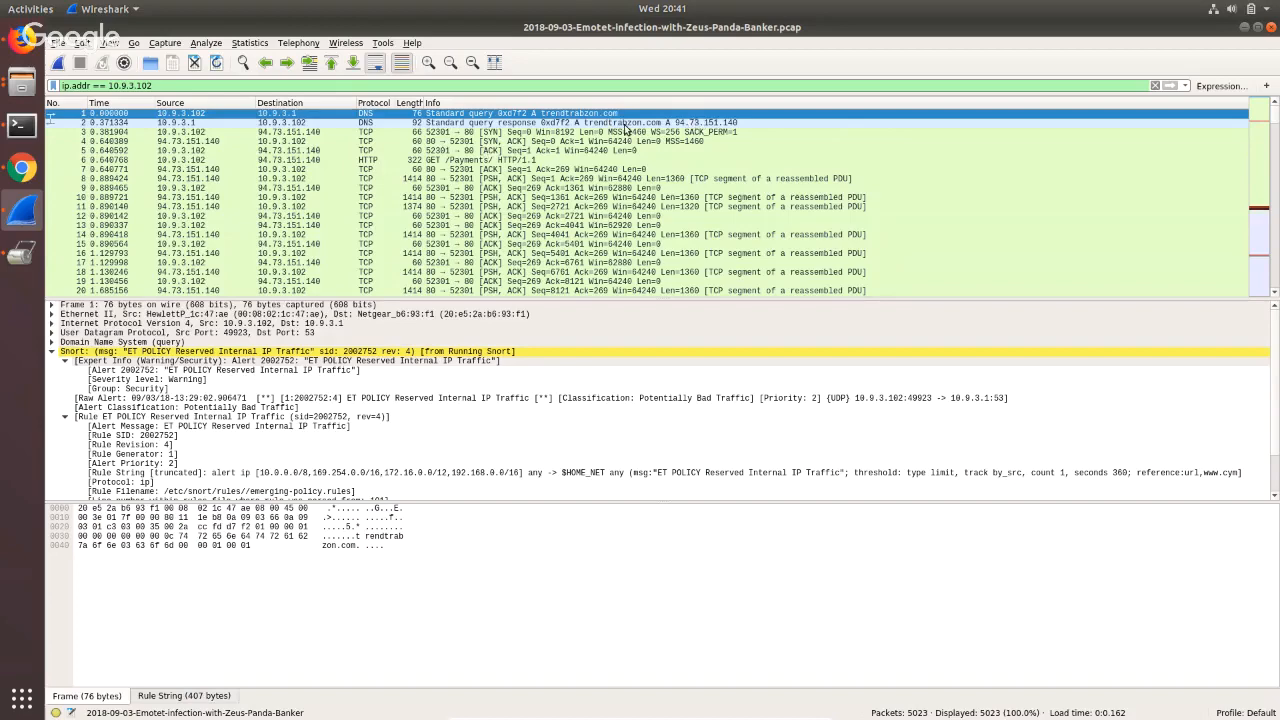
{"action": "left_click", "coordinate": [625, 124]}
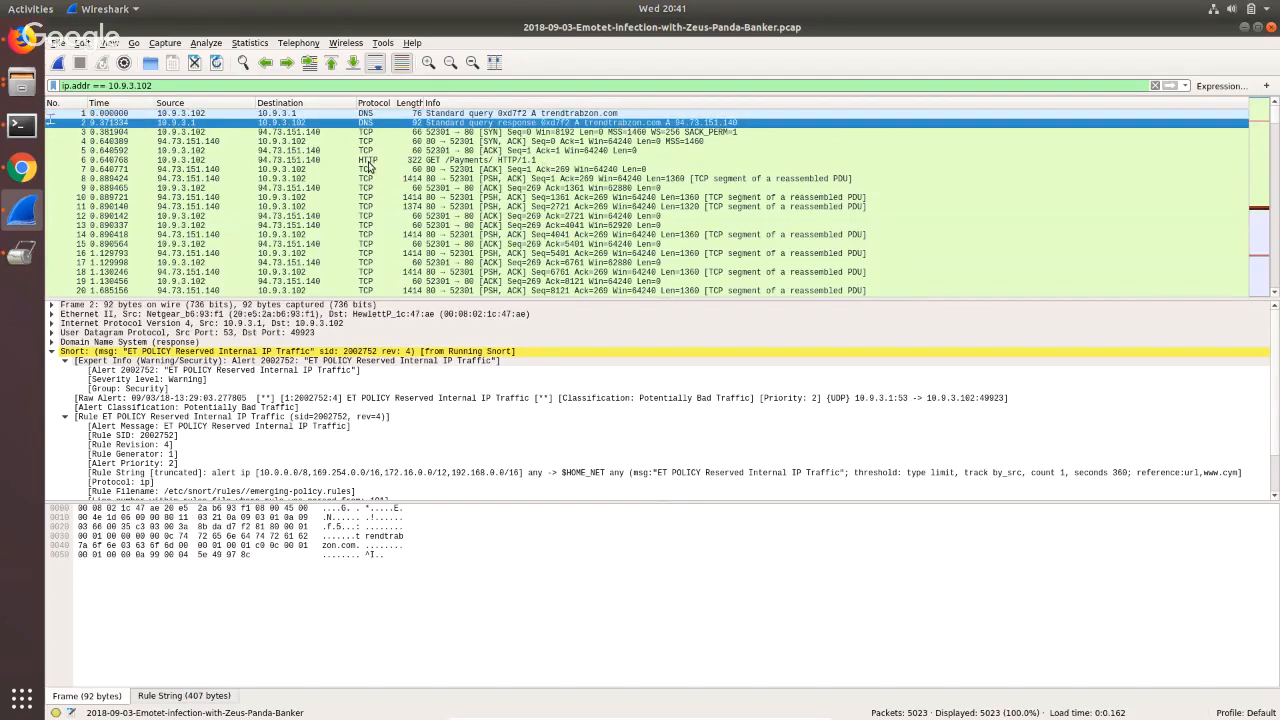
Follow the HTTP stream of the GET /Payments/ request in packet 6, read through the returned Word document data, and close the stream.
{"action": "left_click", "coordinate": [318, 160]}
{"action": "right_click", "coordinate": [318, 160]}
{"action": "mouse_move", "coordinate": [520, 336]}
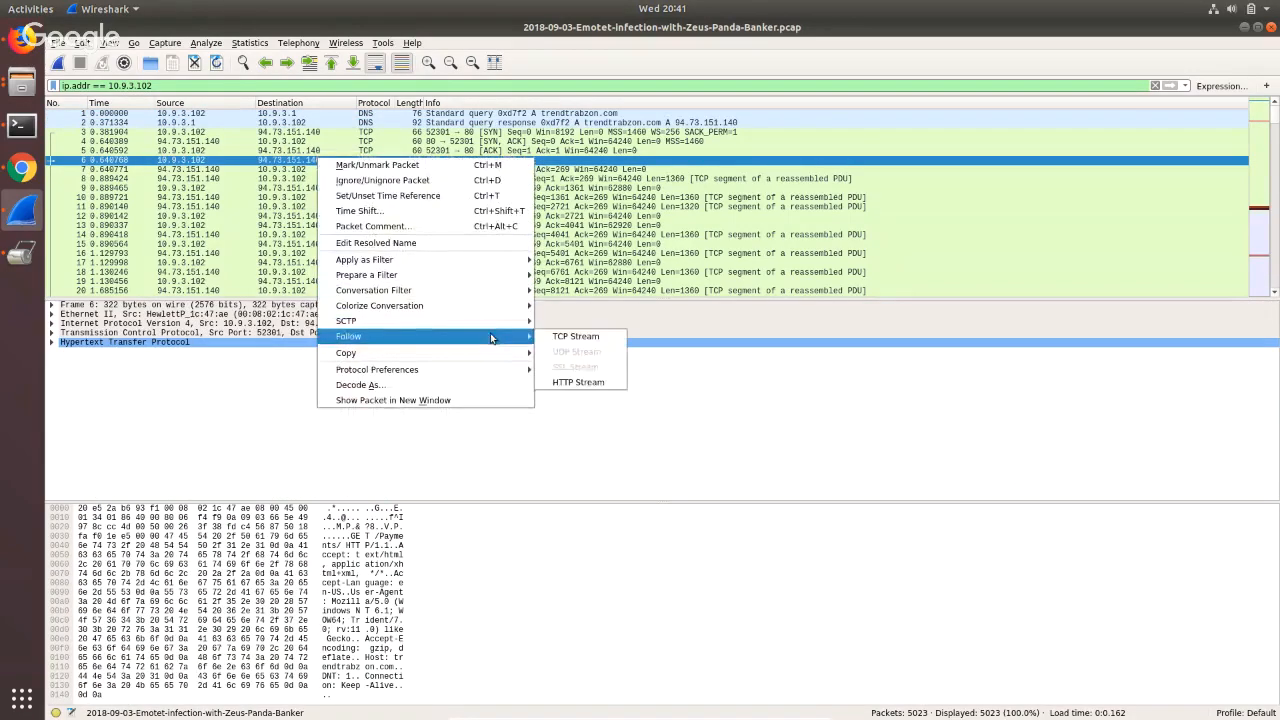
{"action": "left_click", "coordinate": [590, 381]}
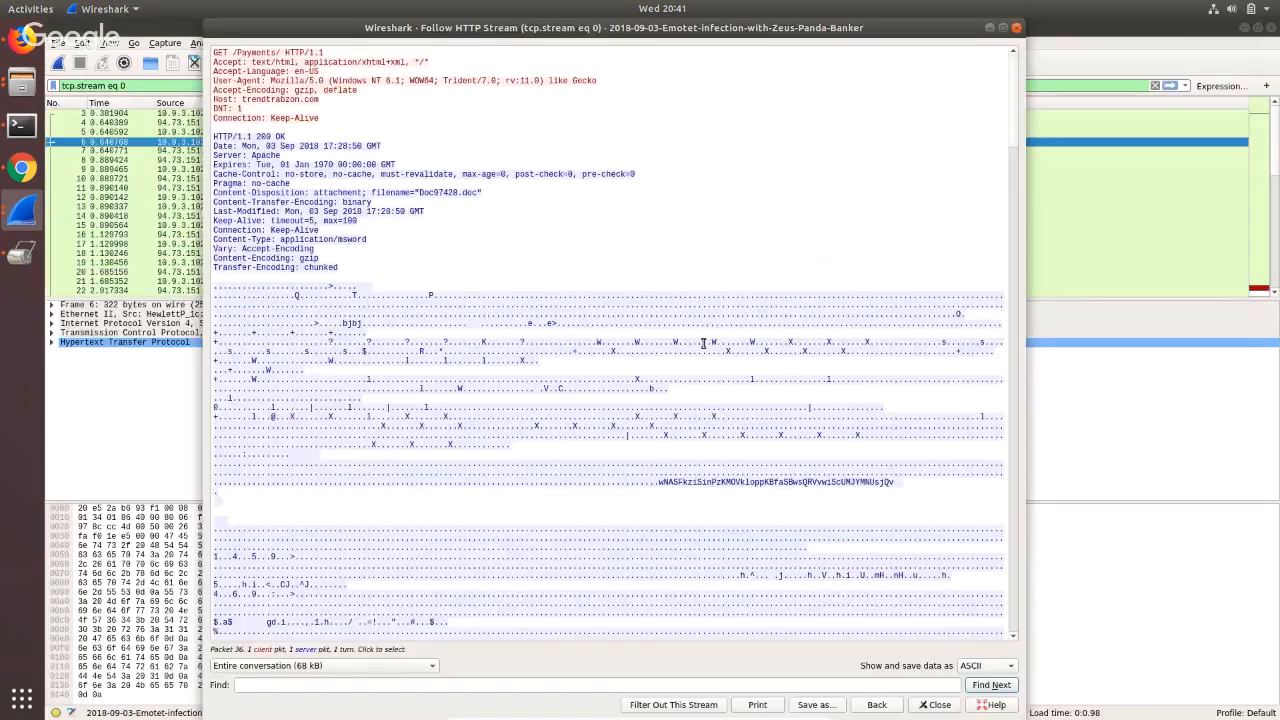
{"action": "scroll", "coordinate": [471, 186], "scroll_direction": "down", "scroll_amount": 10}
{"action": "scroll", "coordinate": [471, 186], "scroll_direction": "down", "scroll_amount": 15}
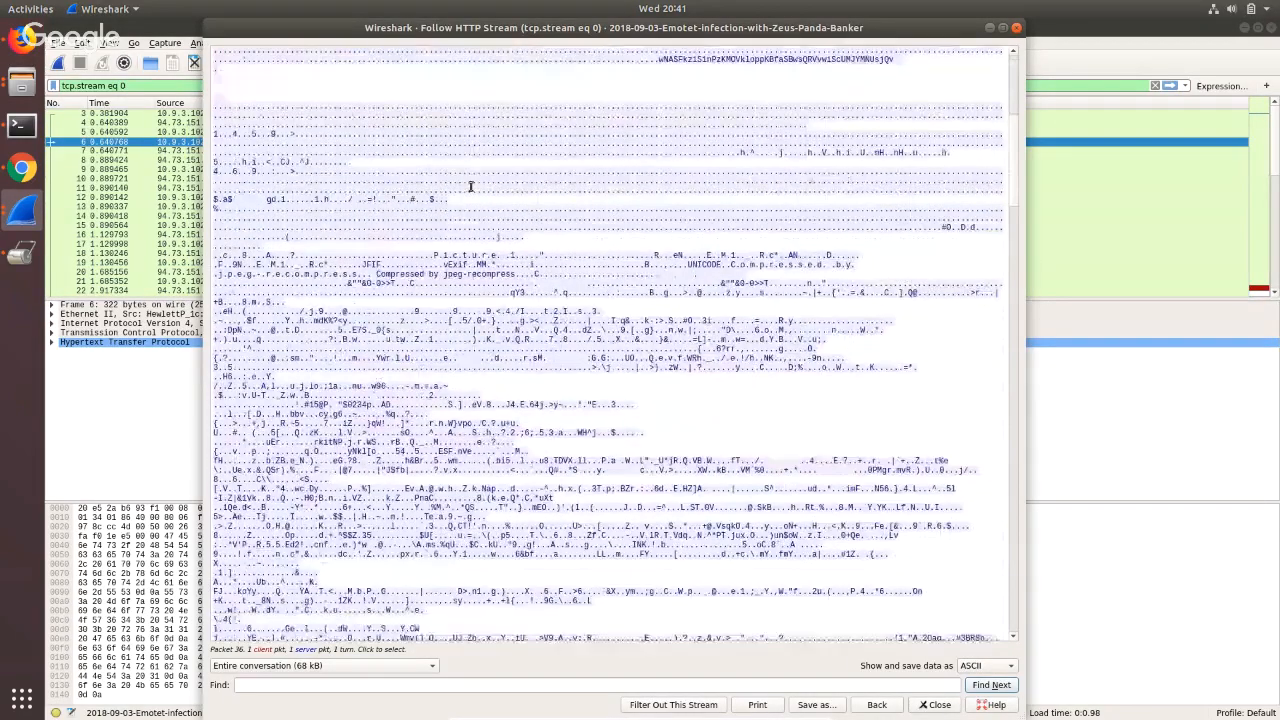
{"action": "scroll", "coordinate": [469, 186], "scroll_direction": "down", "scroll_amount": 10}
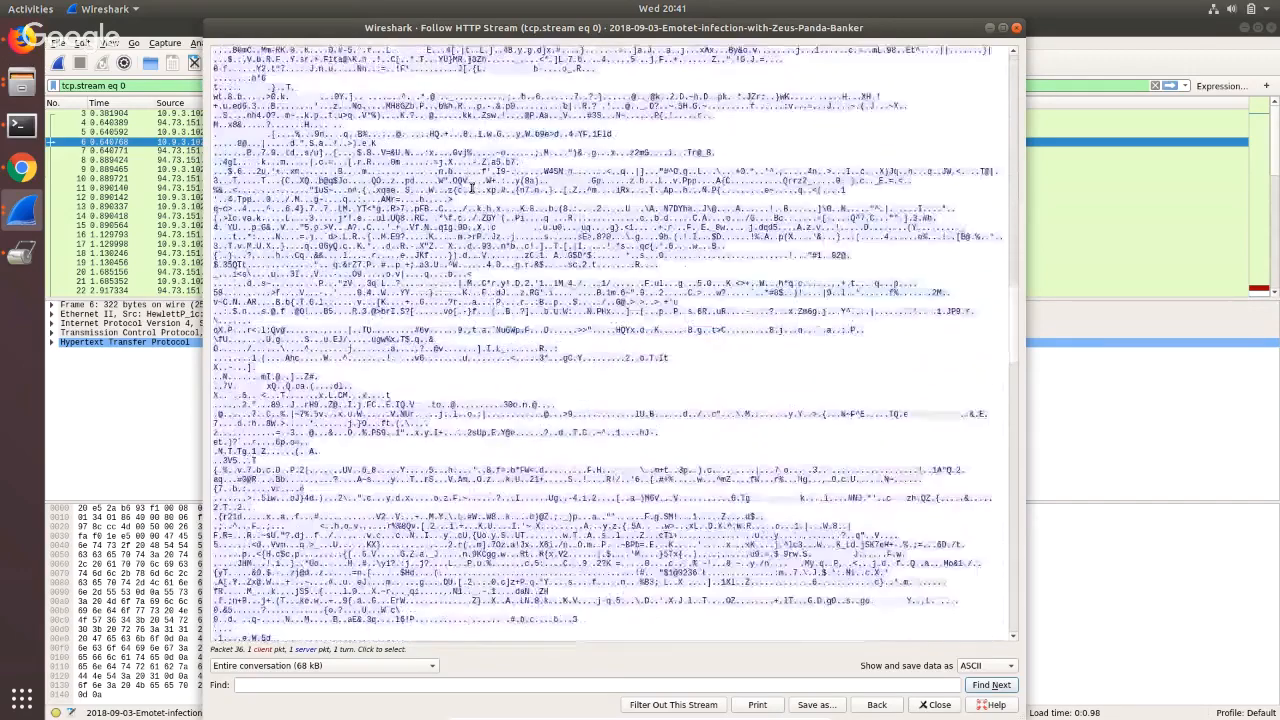
{"action": "scroll", "coordinate": [1005, 449], "scroll_direction": "down", "scroll_amount": 5}
{"action": "scroll", "coordinate": [1005, 449], "scroll_direction": "down", "scroll_amount": 15}
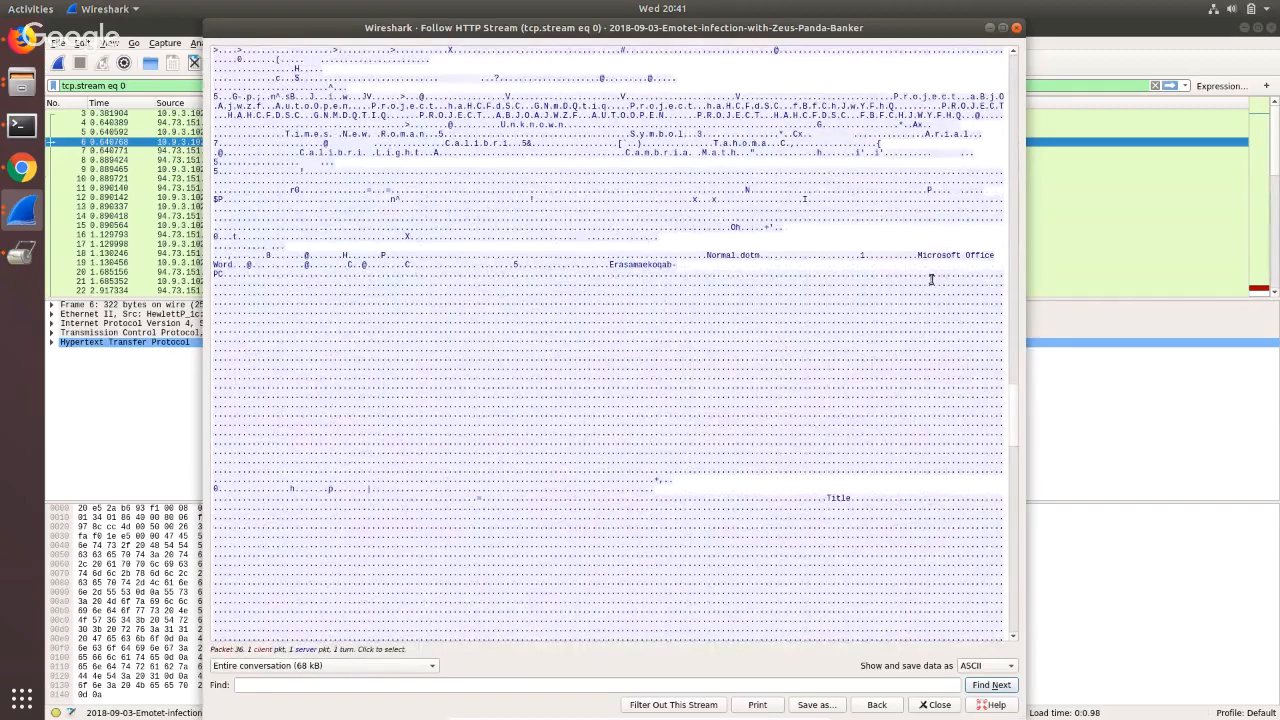
{"action": "left_click", "coordinate": [1016, 27]}
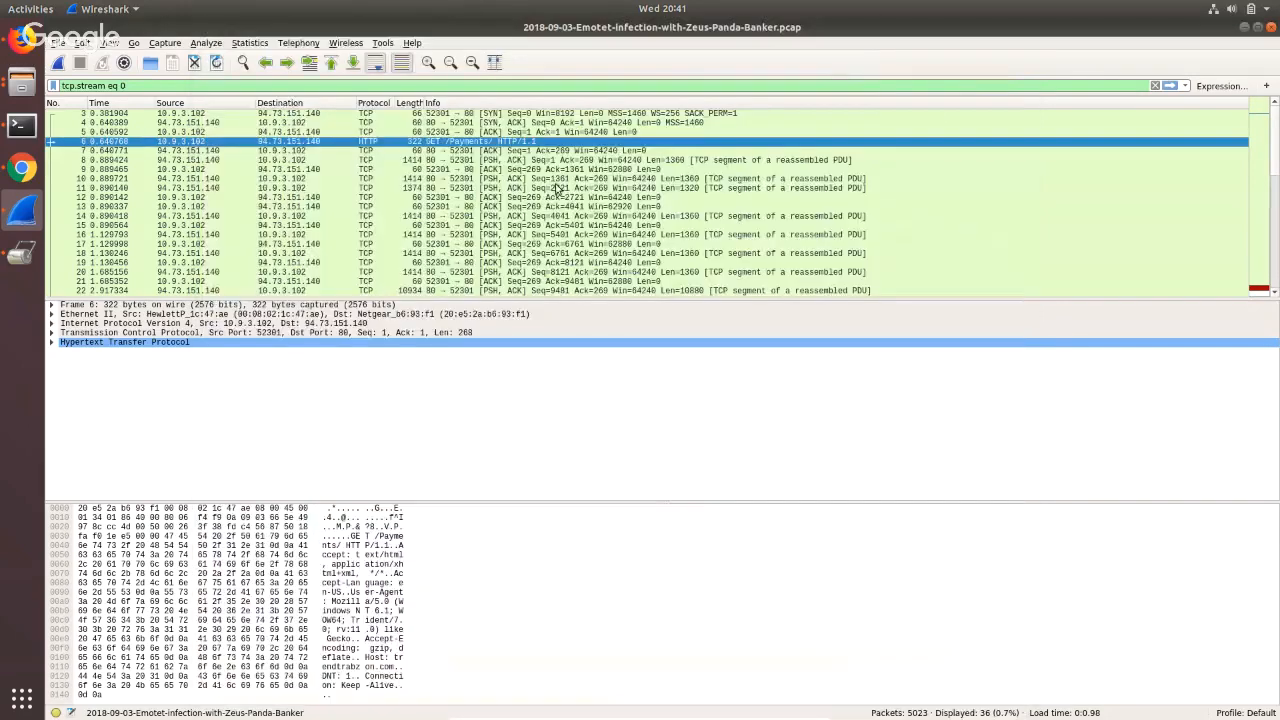
Expand the Hypertext Transfer Protocol details of packet 6 and look through the remaining packets of its stream.
{"action": "left_click", "coordinate": [58, 344]}
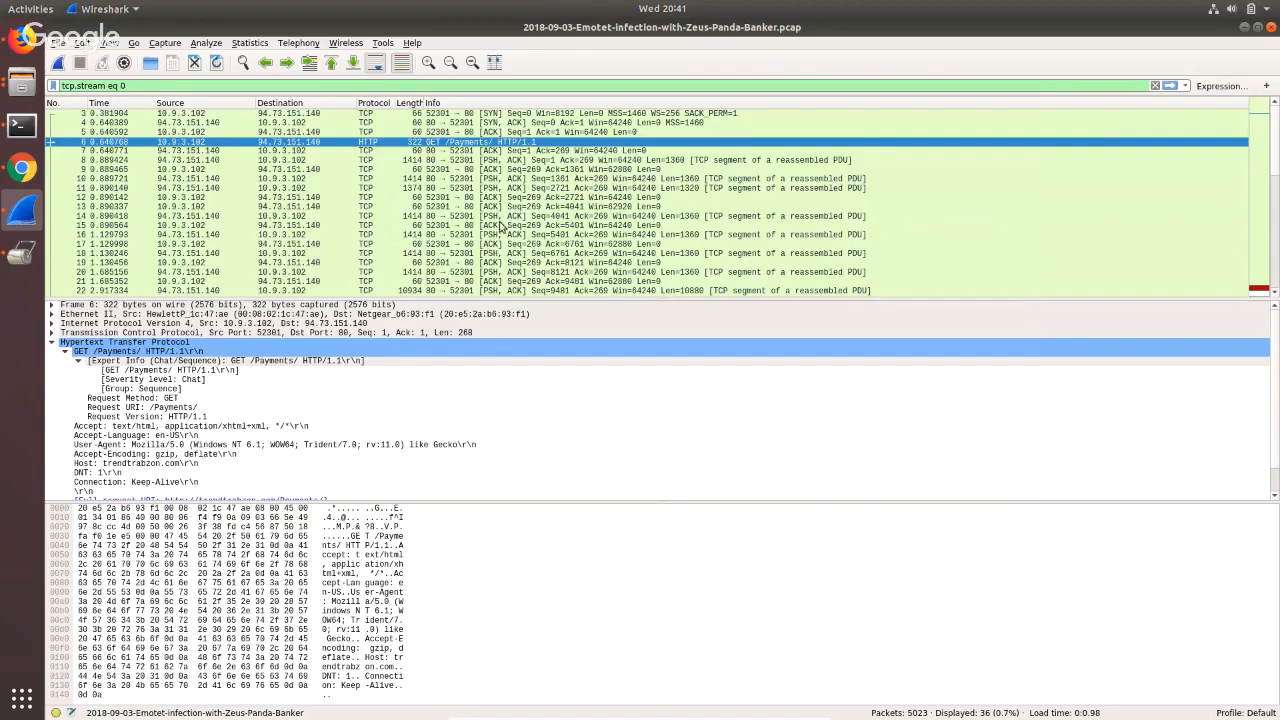
{"action": "scroll", "coordinate": [537, 150], "scroll_direction": "down", "scroll_amount": 2}
{"action": "scroll", "coordinate": [537, 150], "scroll_direction": "down", "scroll_amount": 3}
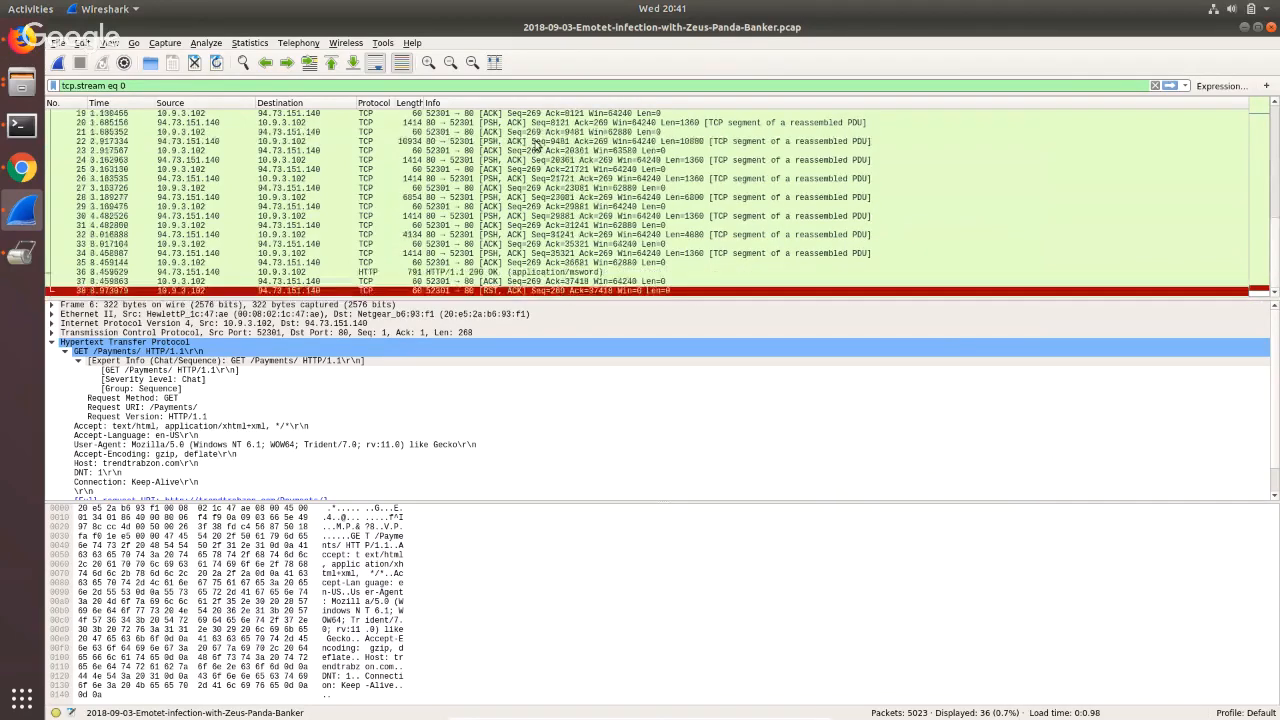
Inspect the Media Type details of the HTTP 200 OK application/msword response in packet 36, with its Hypertext Transfer Protocol section collapsed.
{"action": "left_click", "coordinate": [533, 273]}
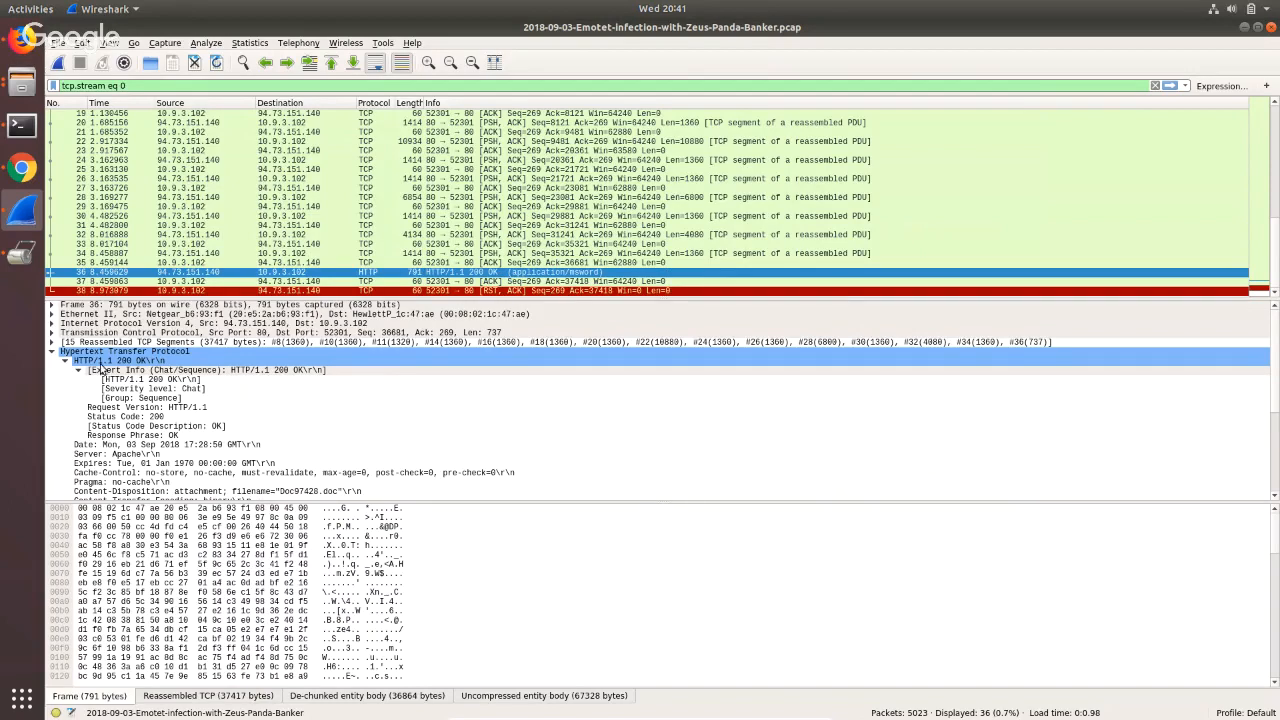
{"action": "left_click", "coordinate": [52, 352]}
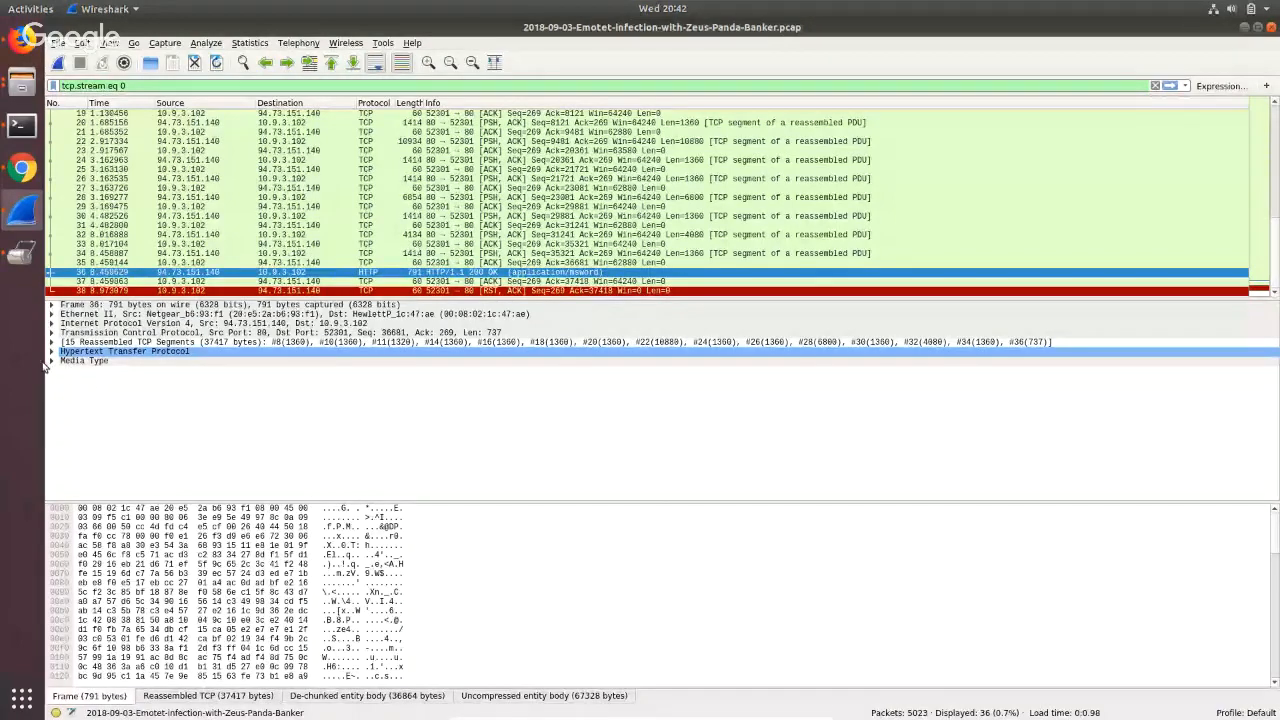
{"action": "left_click", "coordinate": [52, 361]}
{"action": "left_click", "coordinate": [84, 372]}
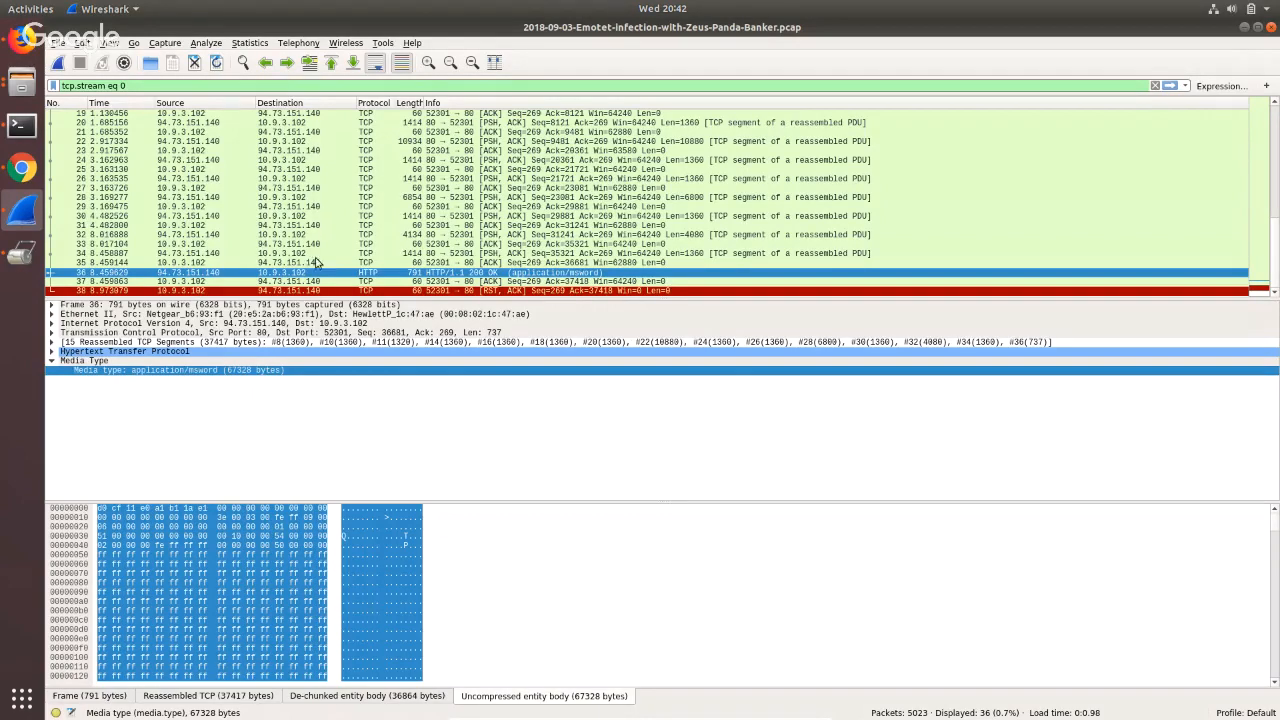
{"action": "left_click", "coordinate": [66, 361]}
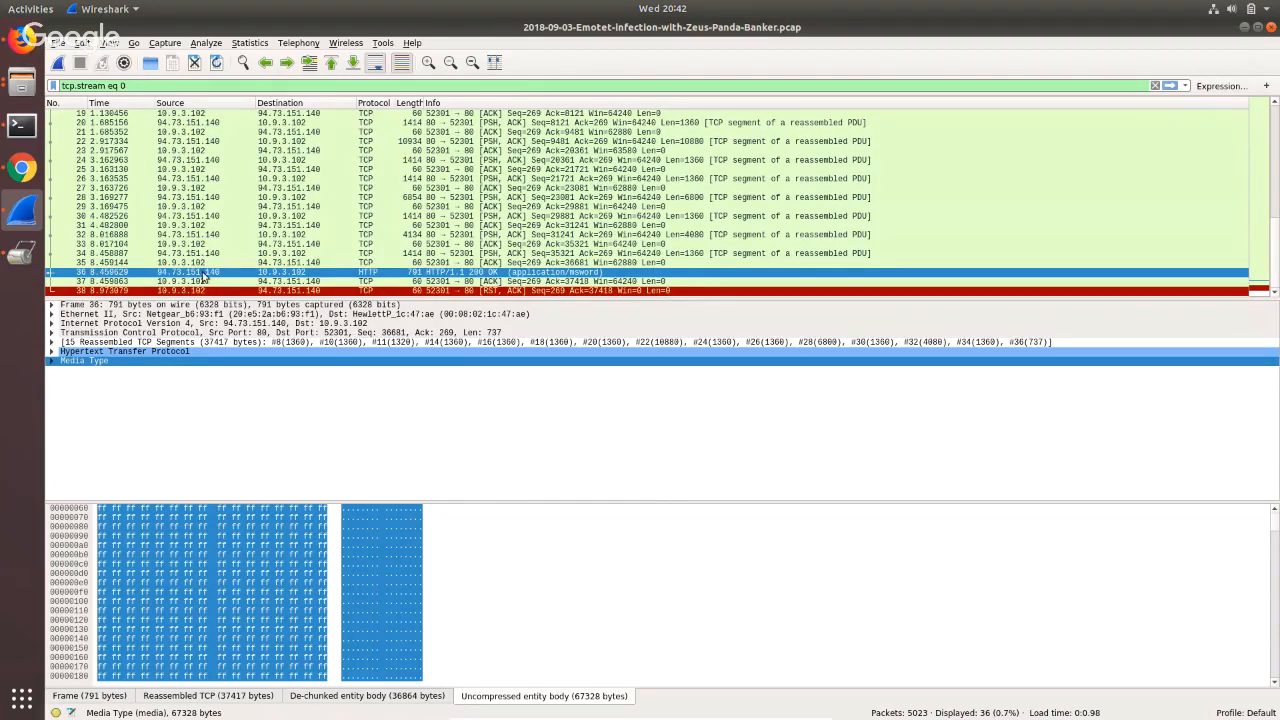
Review the exportable HTTP objects in the capture, checking the trendtrabzon.com msword entry and packet 3383, and close the list without saving.
{"action": "right_click", "coordinate": [206, 274]}
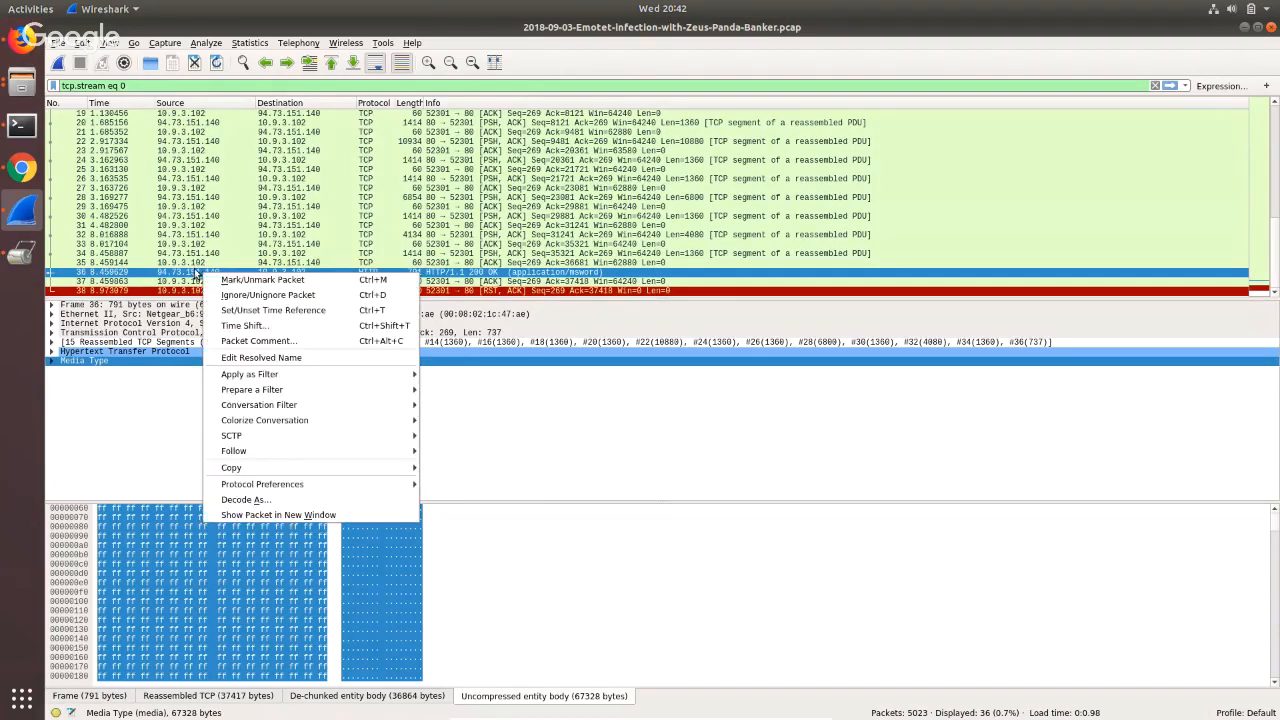
{"action": "left_click", "coordinate": [79, 47]}
{"action": "left_click", "coordinate": [60, 44]}
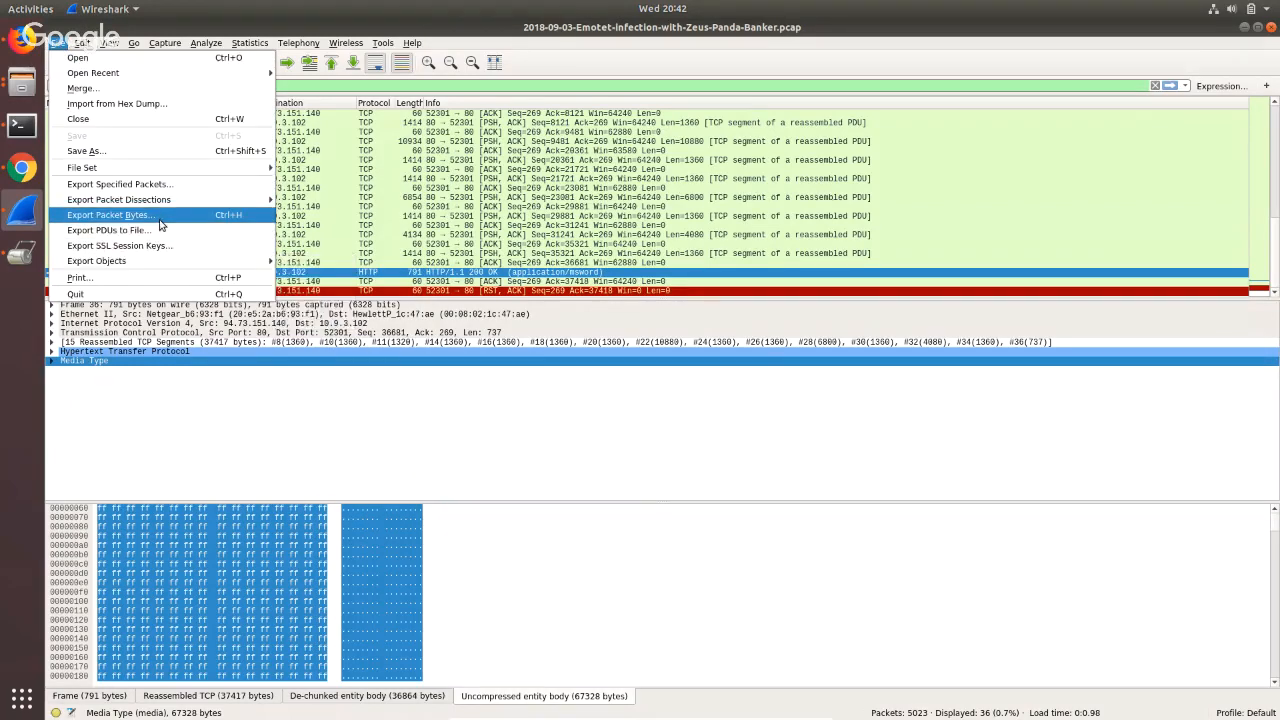
{"action": "mouse_move", "coordinate": [165, 263]}
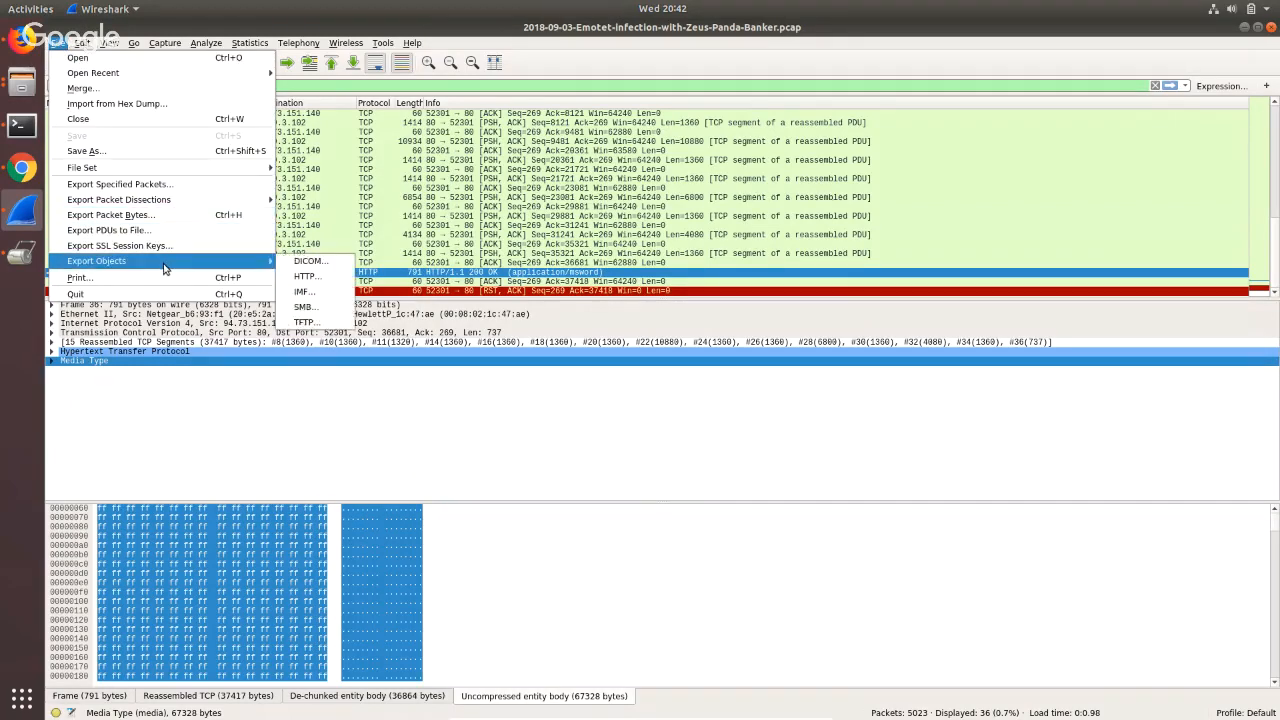
{"action": "left_click", "coordinate": [320, 283]}
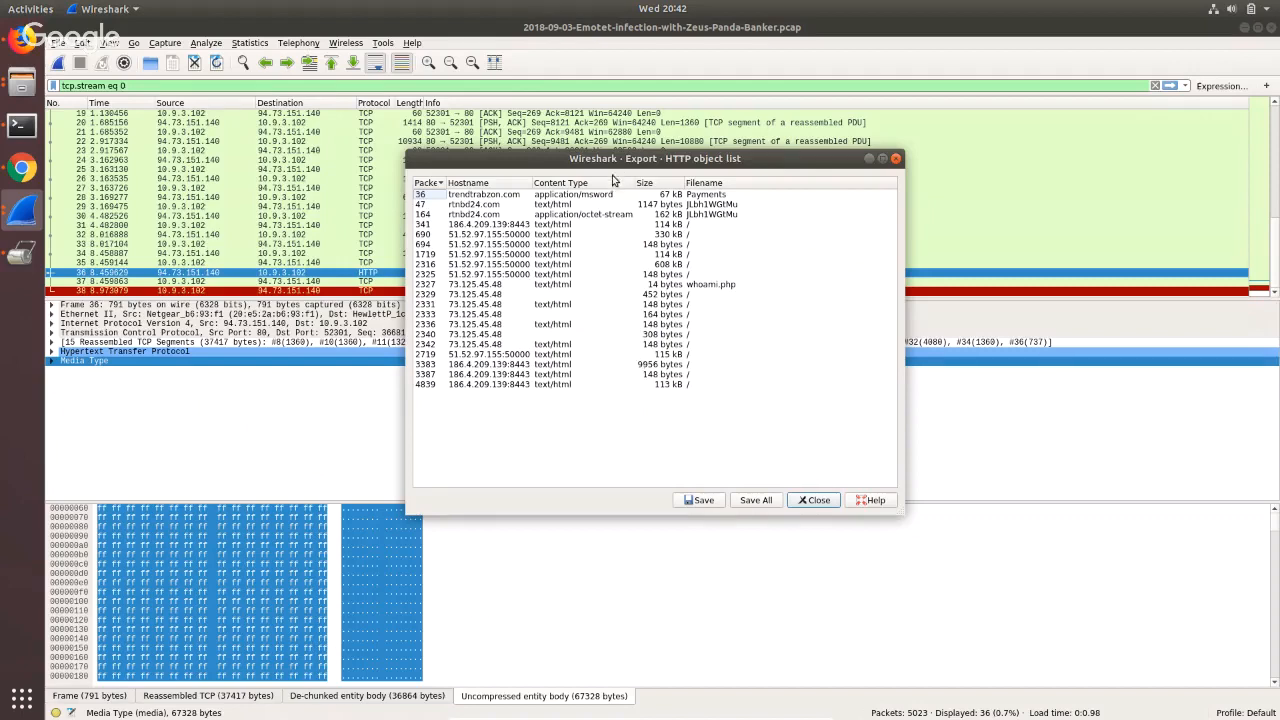
{"action": "left_click", "coordinate": [578, 200]}
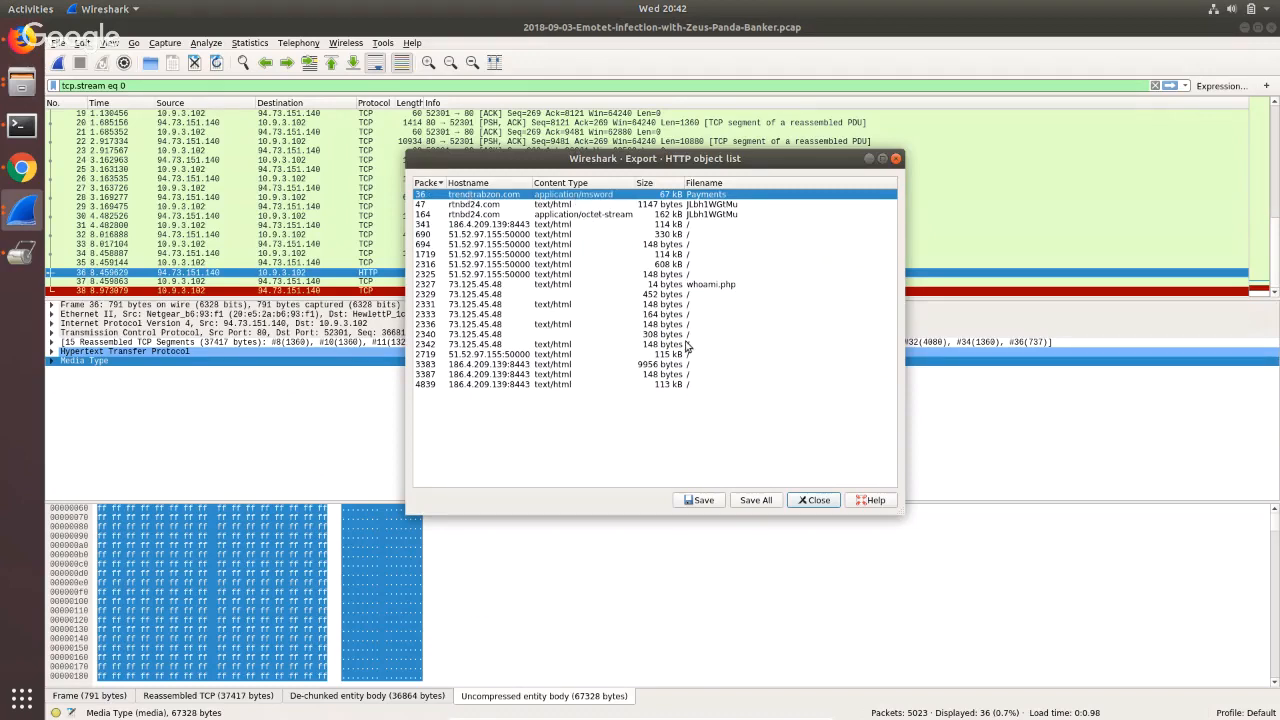
{"action": "left_click_drag", "start_coordinate": [582, 158], "coordinate": [589, 157]}
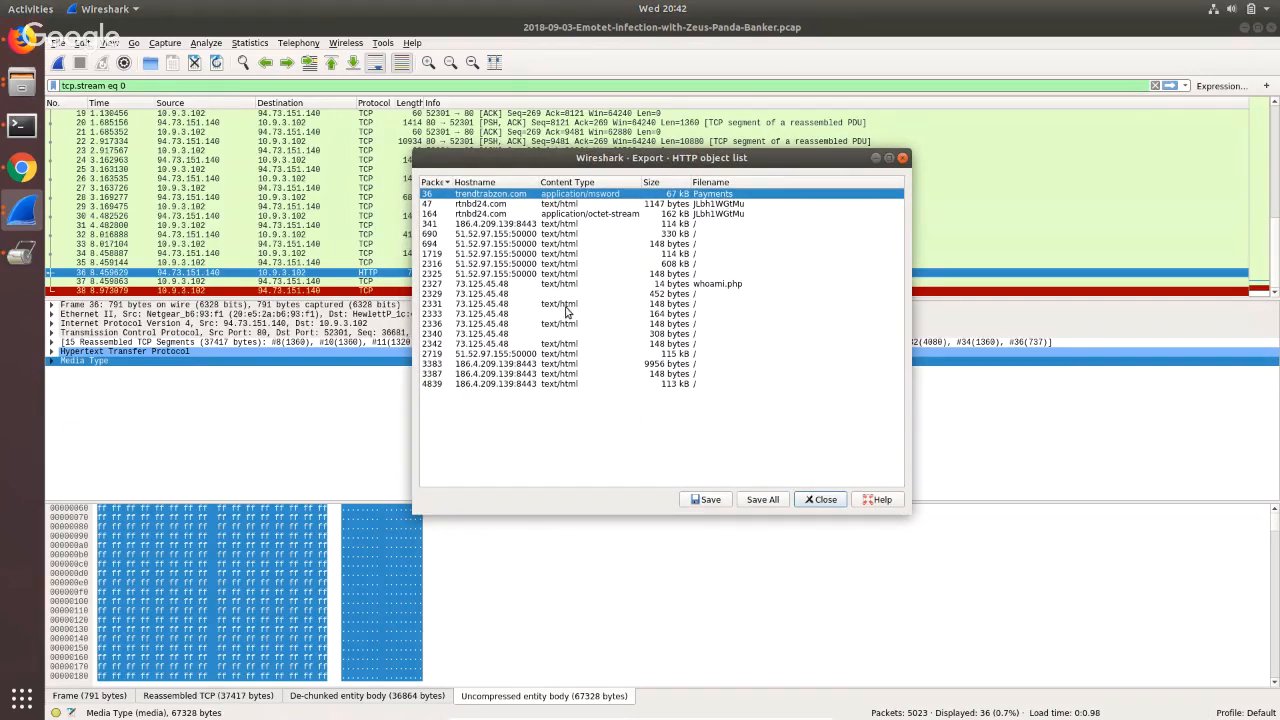
{"action": "left_click", "coordinate": [553, 364]}
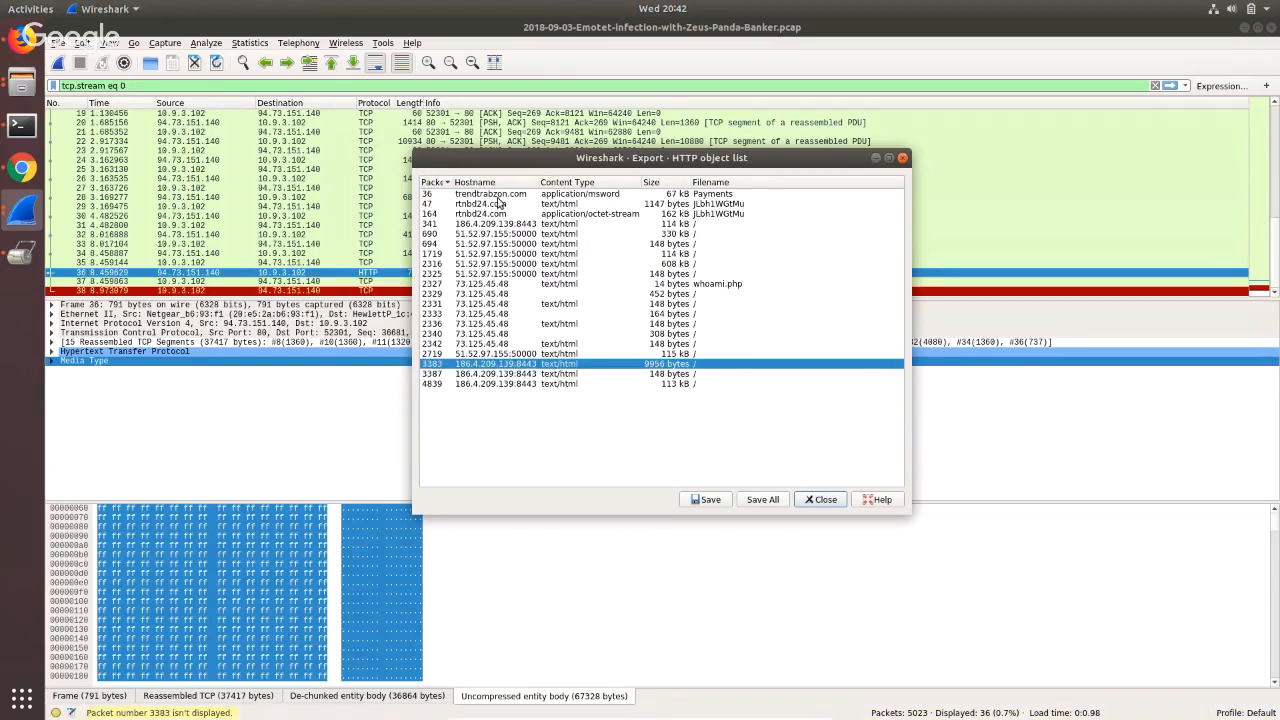
{"action": "left_click", "coordinate": [499, 196]}
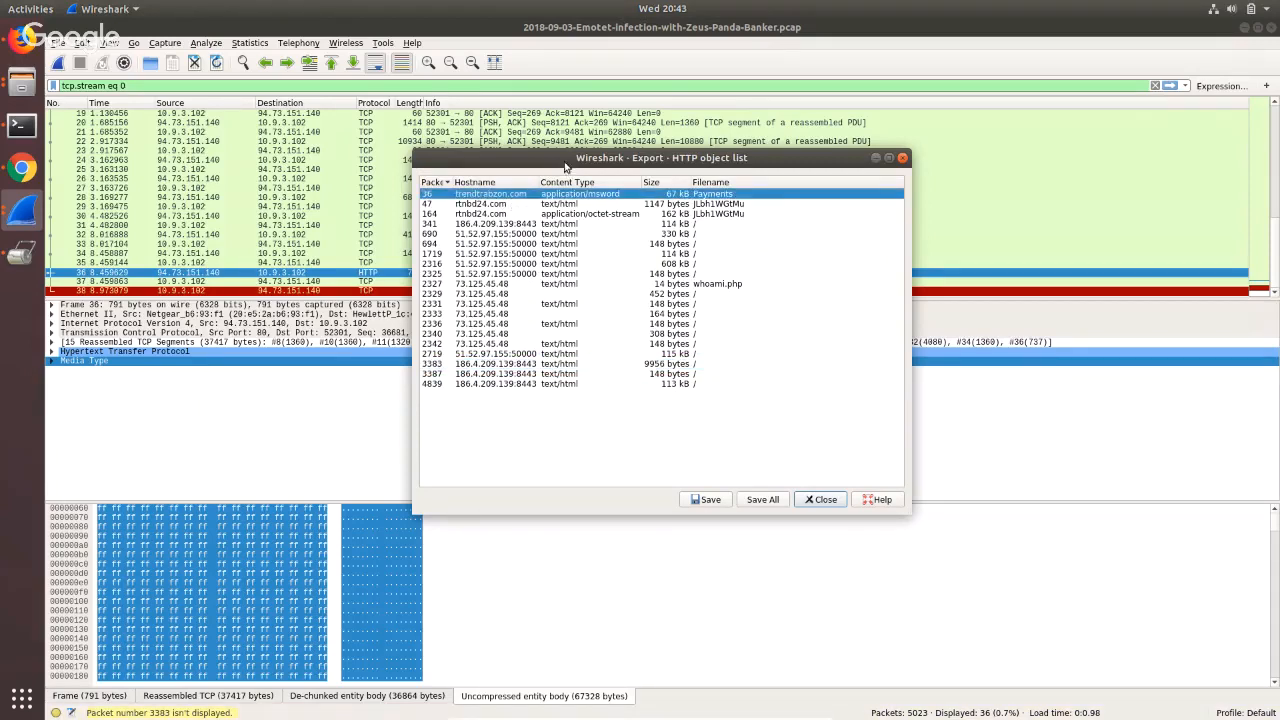
{"action": "left_click", "coordinate": [824, 502]}
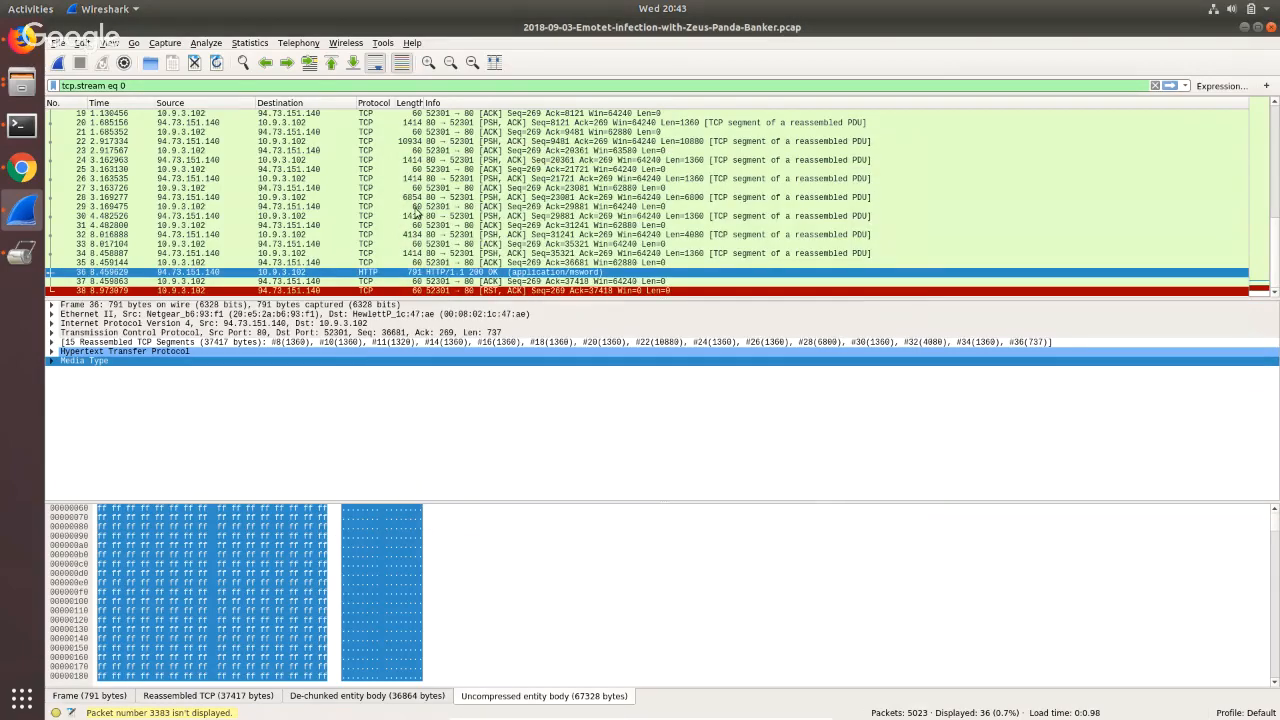
Clear the tcp.stream eq 0 display filter so the whole capture is listed.
{"action": "double_click", "coordinate": [145, 89]}
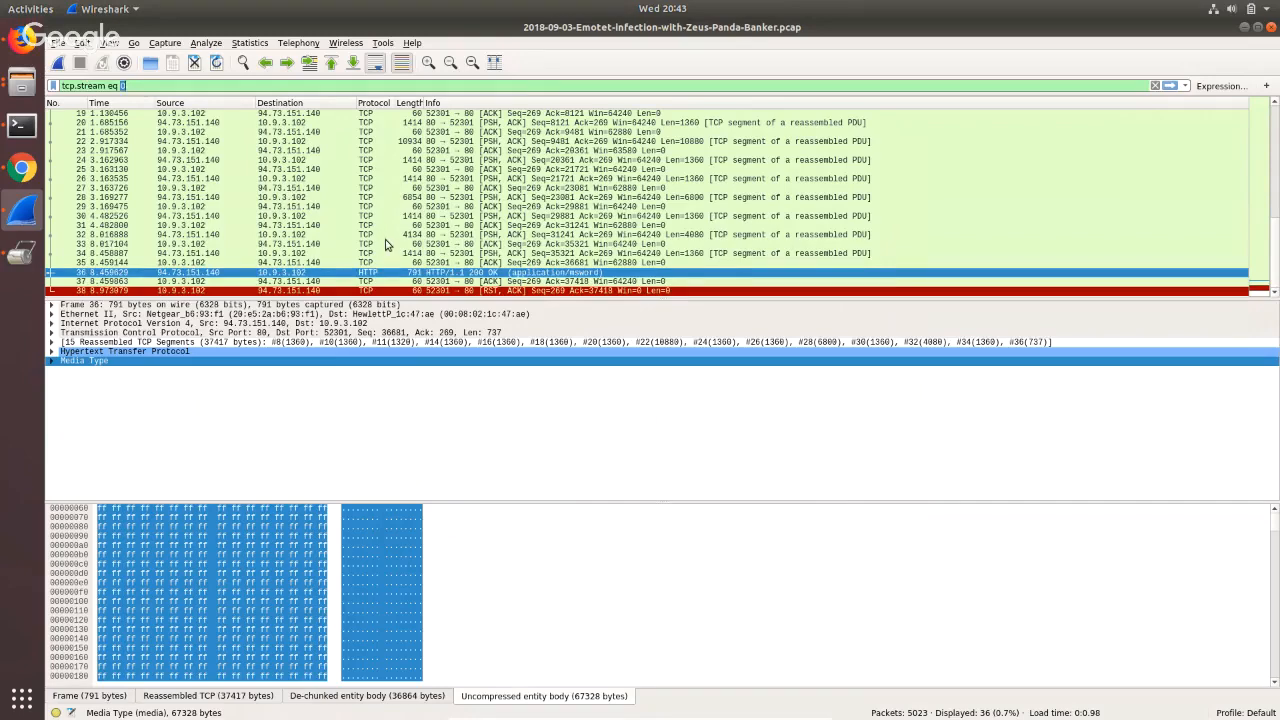
{"action": "scroll", "coordinate": [388, 243], "scroll_direction": "up", "scroll_amount": 1}
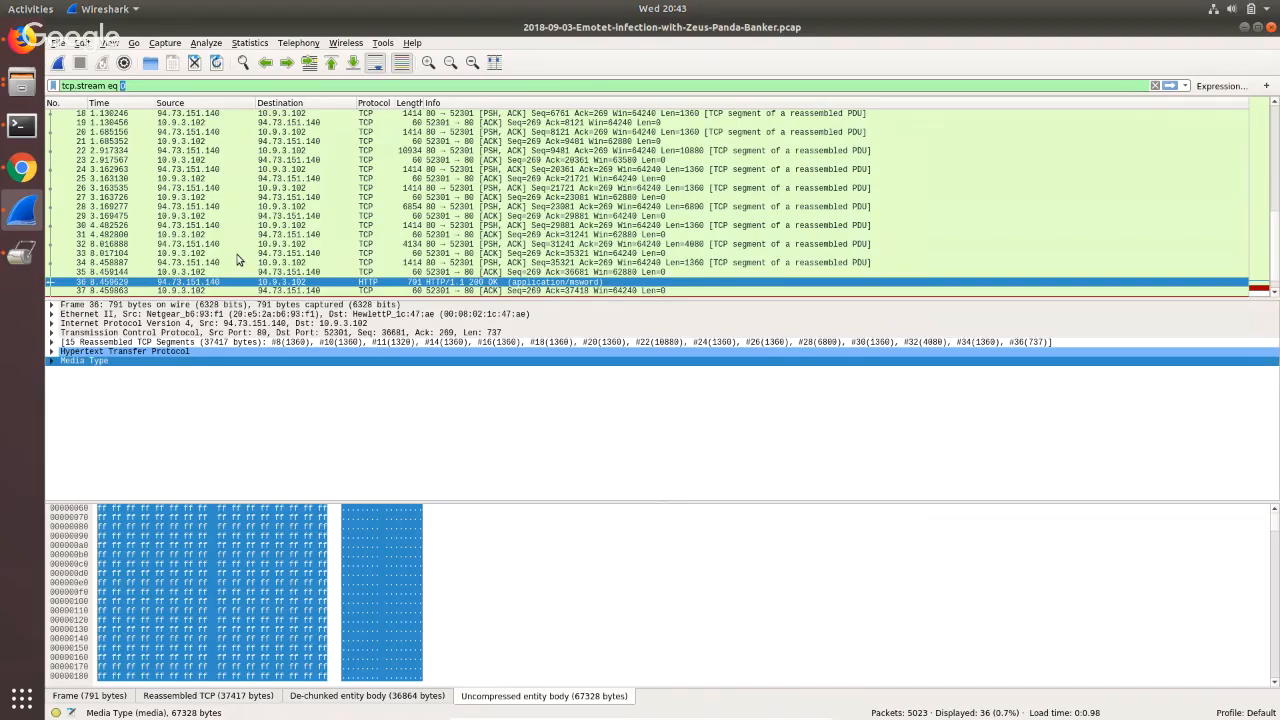
{"action": "scroll", "coordinate": [228, 180], "scroll_direction": "up", "scroll_amount": 5}
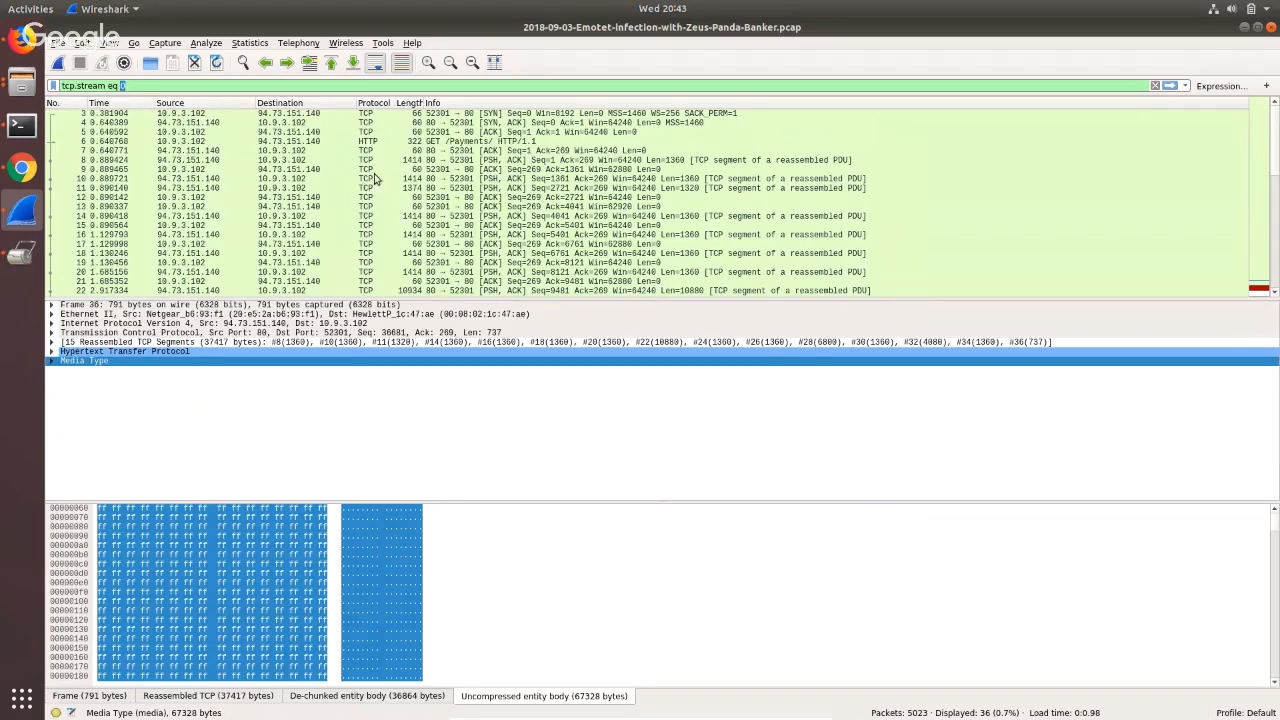
{"action": "left_click", "coordinate": [1155, 85]}
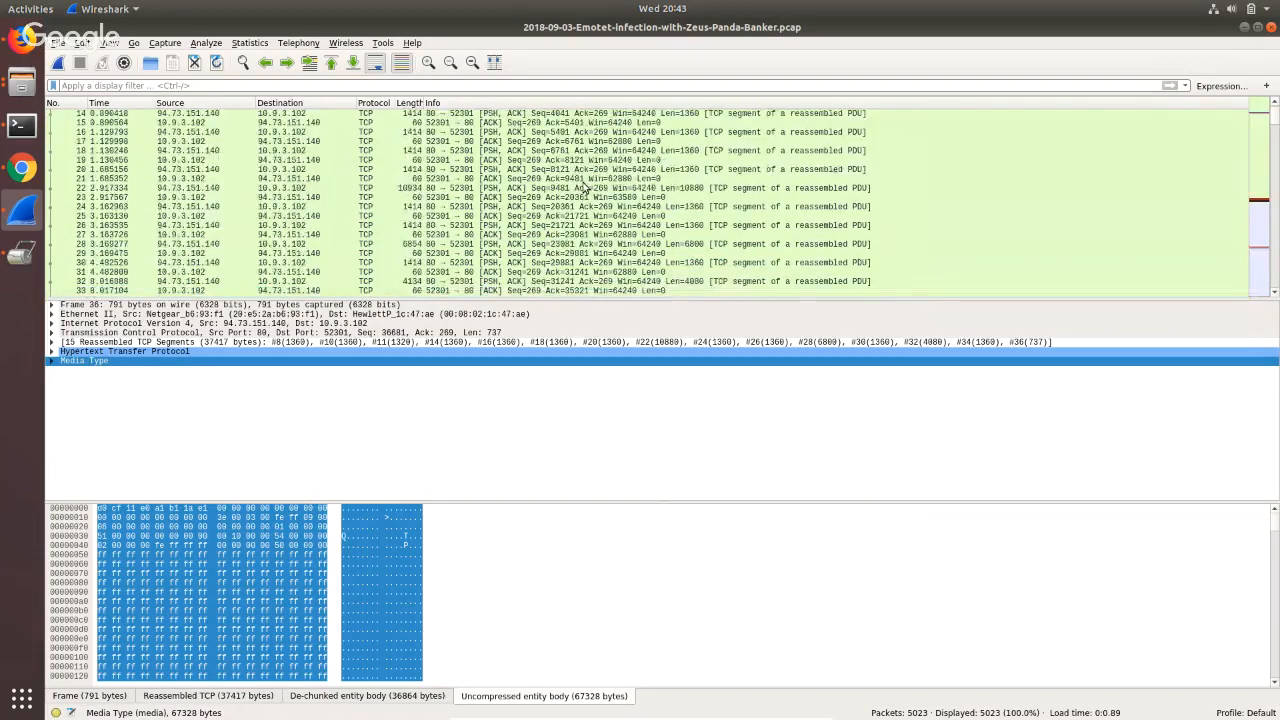
Examine the Hypertext Transfer Protocol details of the GET /JLbh1WGtMu/ request in packet 49.
{"action": "scroll", "coordinate": [585, 190], "scroll_direction": "down", "scroll_amount": 4}
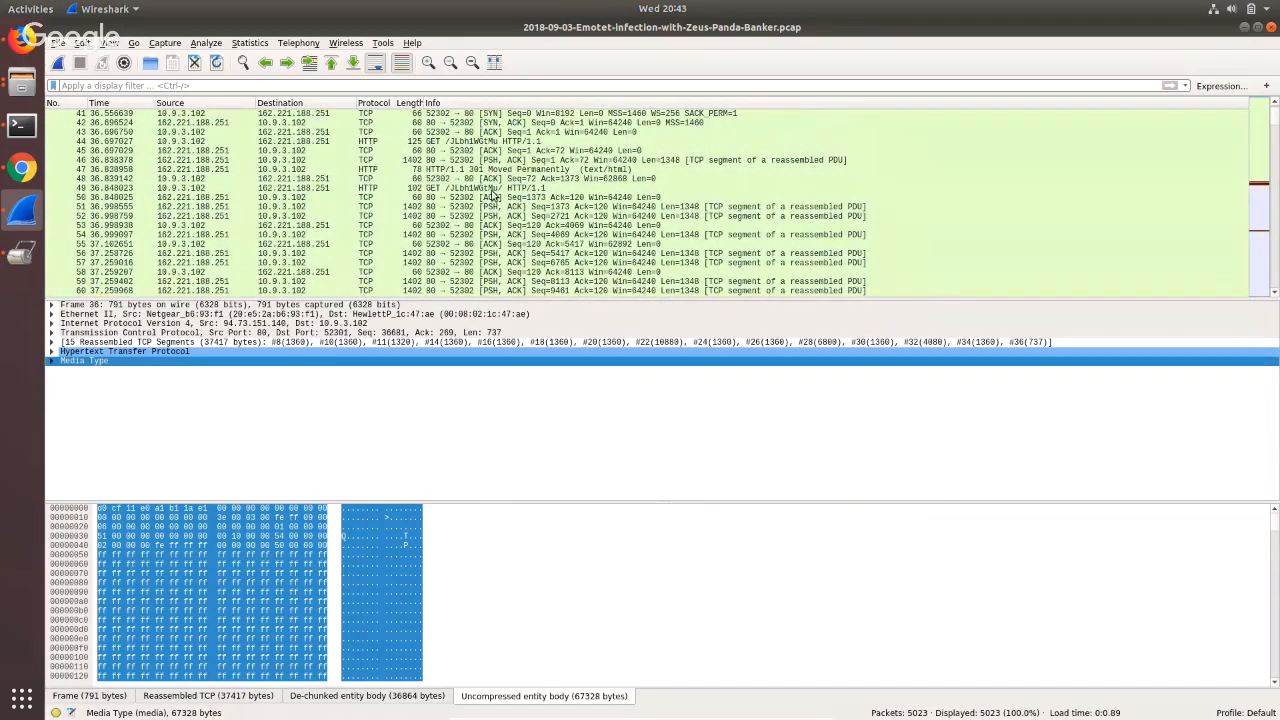
{"action": "left_click", "coordinate": [490, 190]}
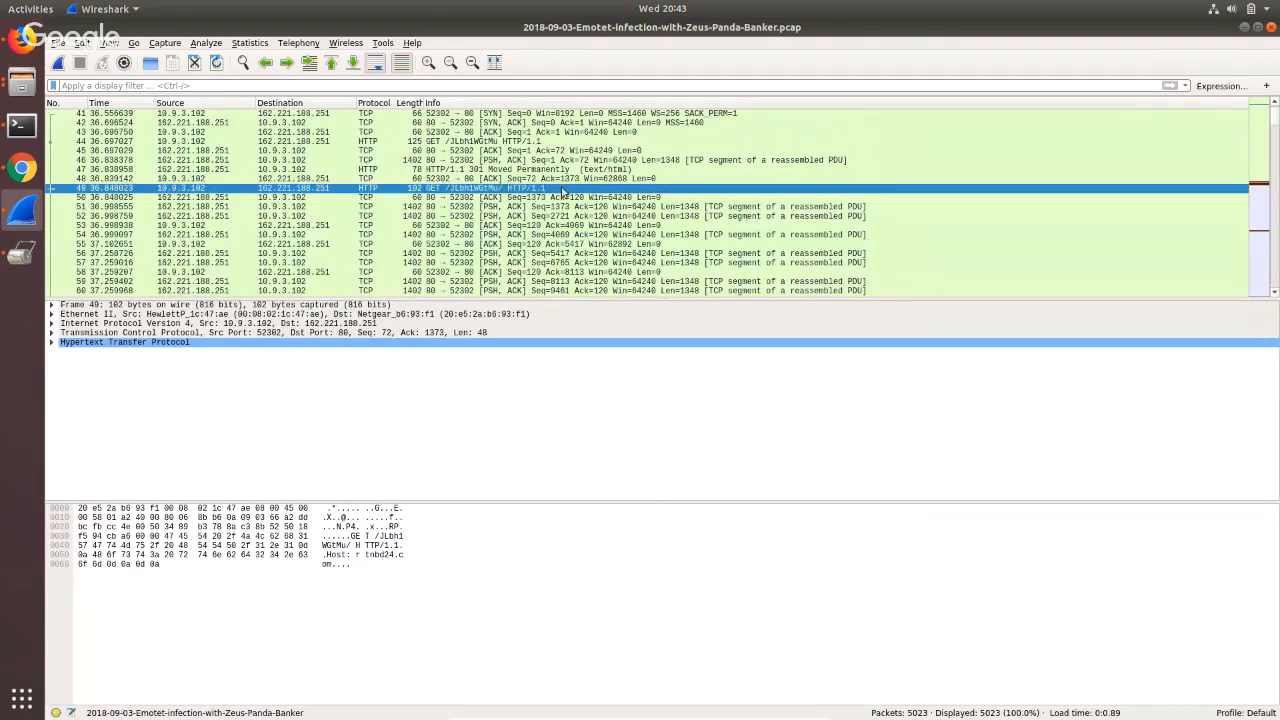
{"action": "left_click", "coordinate": [51, 342]}
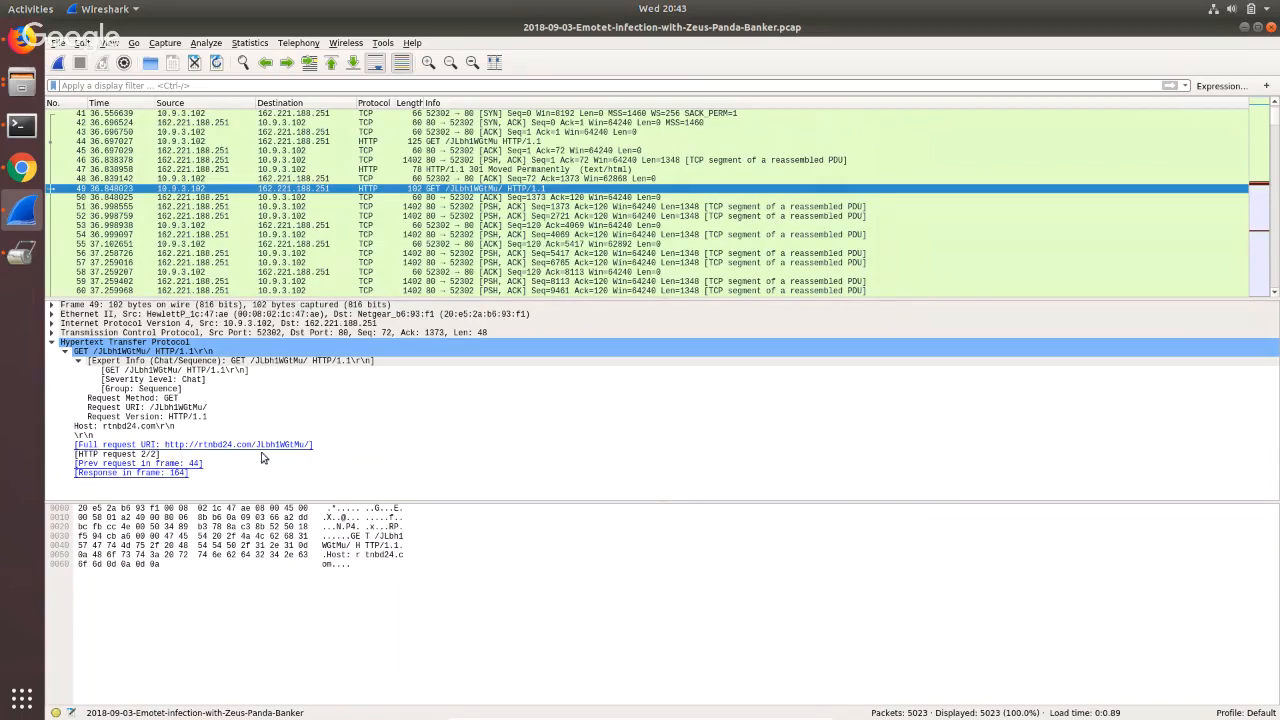
Look through the packets after the JLbh1WGtMu download and select the GET / request to 186.4.209.139 in packet 243.
{"action": "left_click", "coordinate": [483, 234]}
{"action": "scroll", "coordinate": [470, 233], "scroll_direction": "down", "scroll_amount": 16}
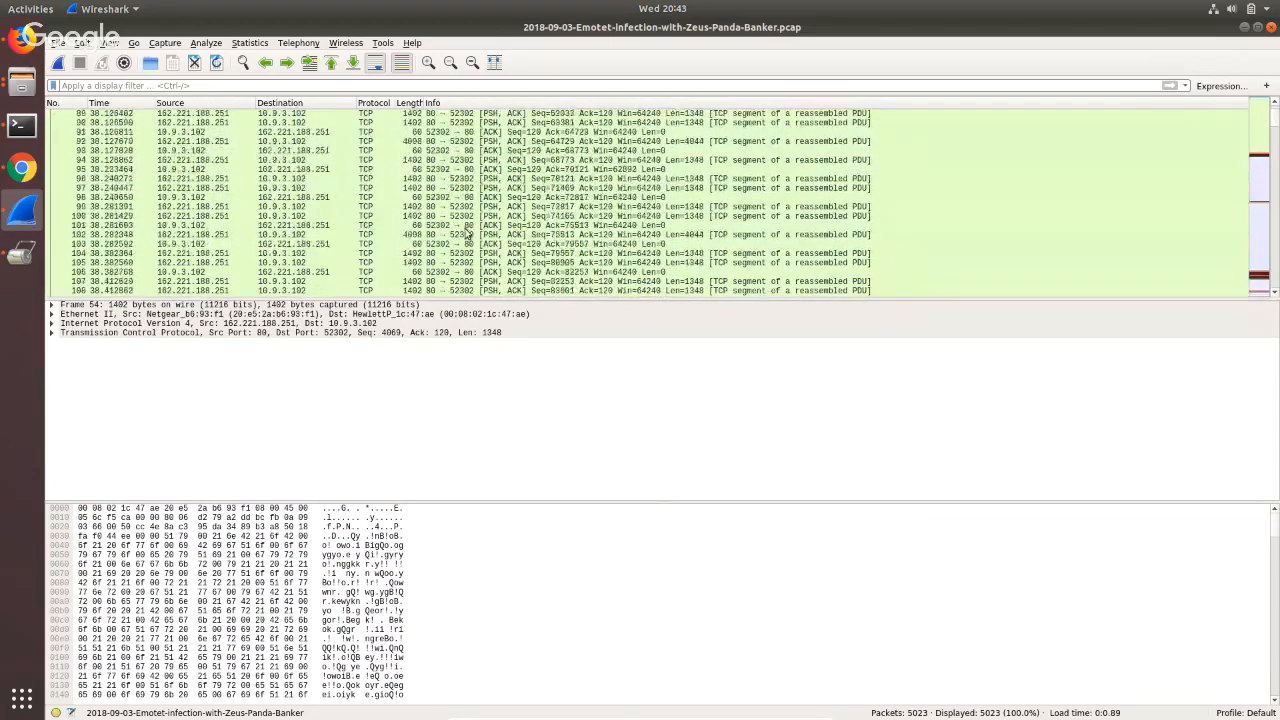
{"action": "scroll", "coordinate": [465, 233], "scroll_direction": "down", "scroll_amount": 20}
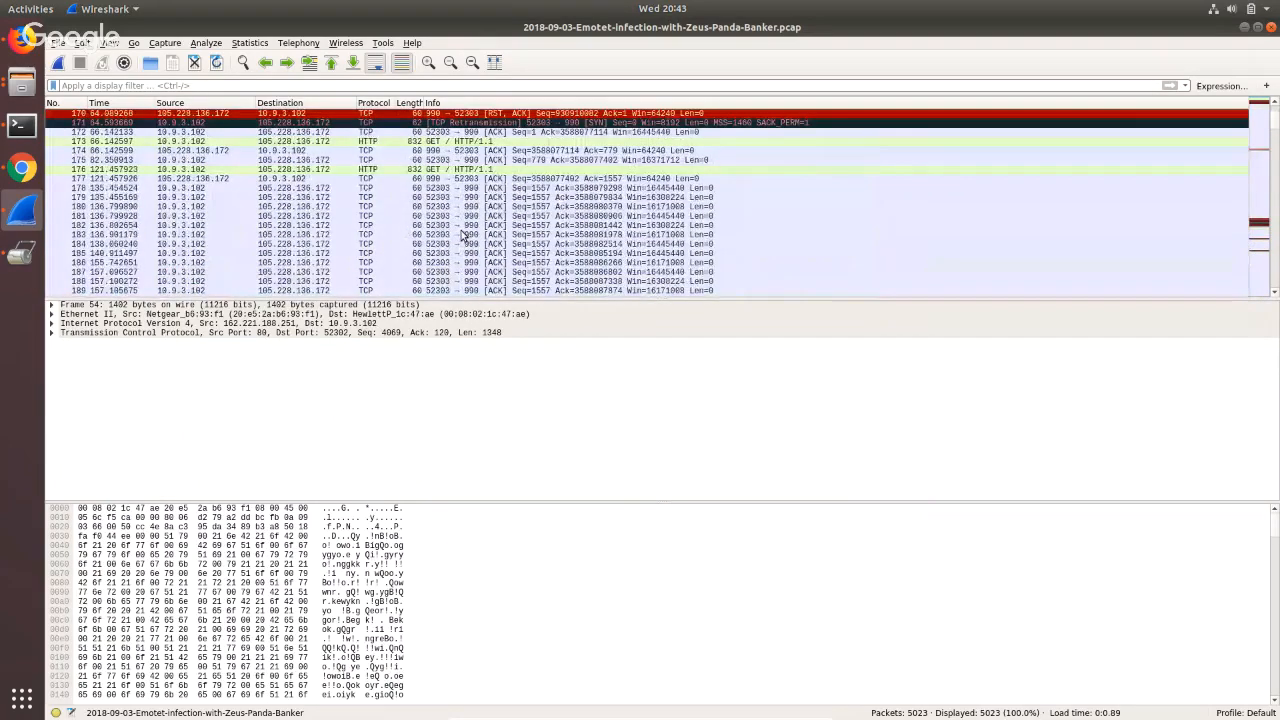
{"action": "left_click", "coordinate": [401, 183]}
{"action": "left_click", "coordinate": [400, 199]}
{"action": "scroll", "coordinate": [398, 210], "scroll_direction": "down", "scroll_amount": 15}
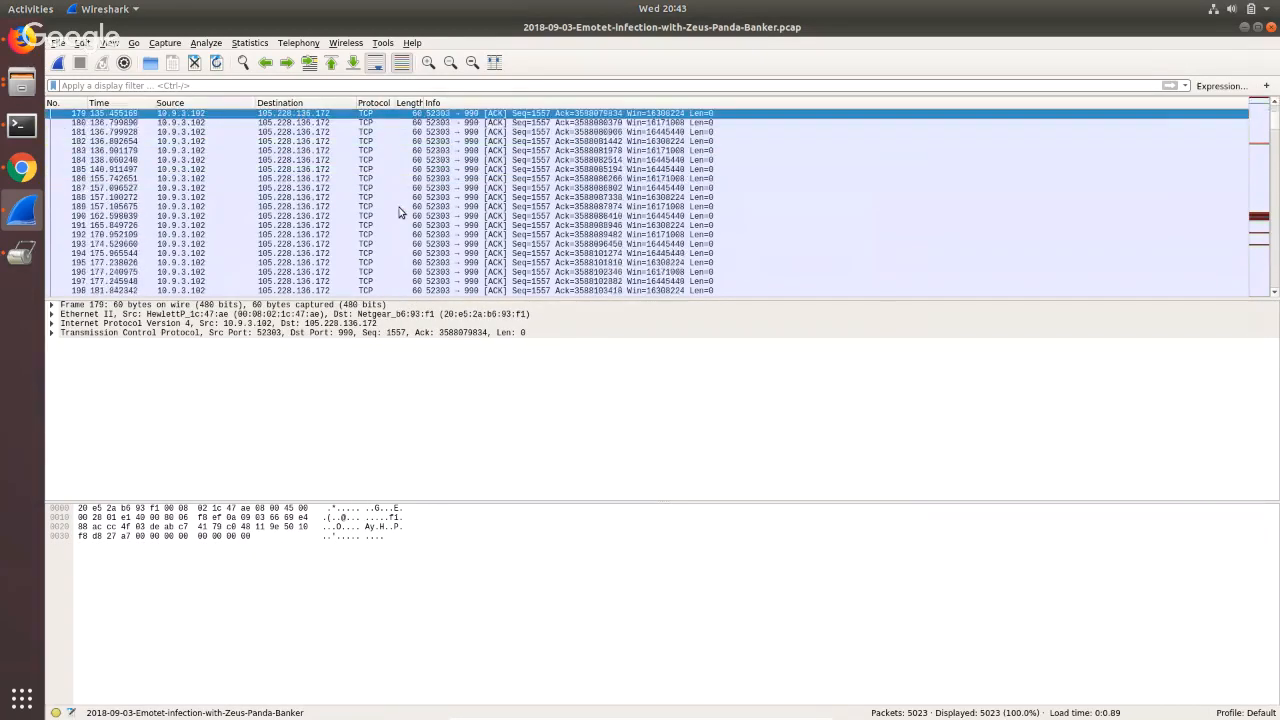
{"action": "scroll", "coordinate": [398, 213], "scroll_direction": "down", "scroll_amount": 6}
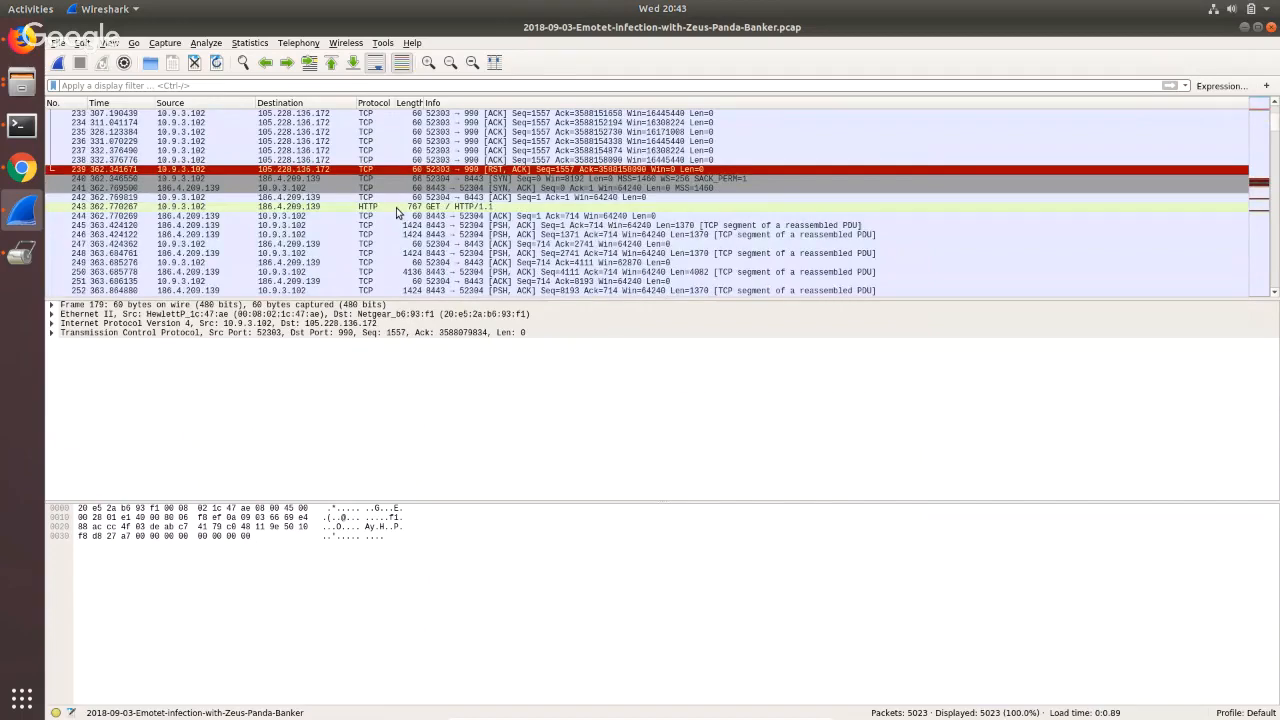
{"action": "left_click", "coordinate": [398, 207]}
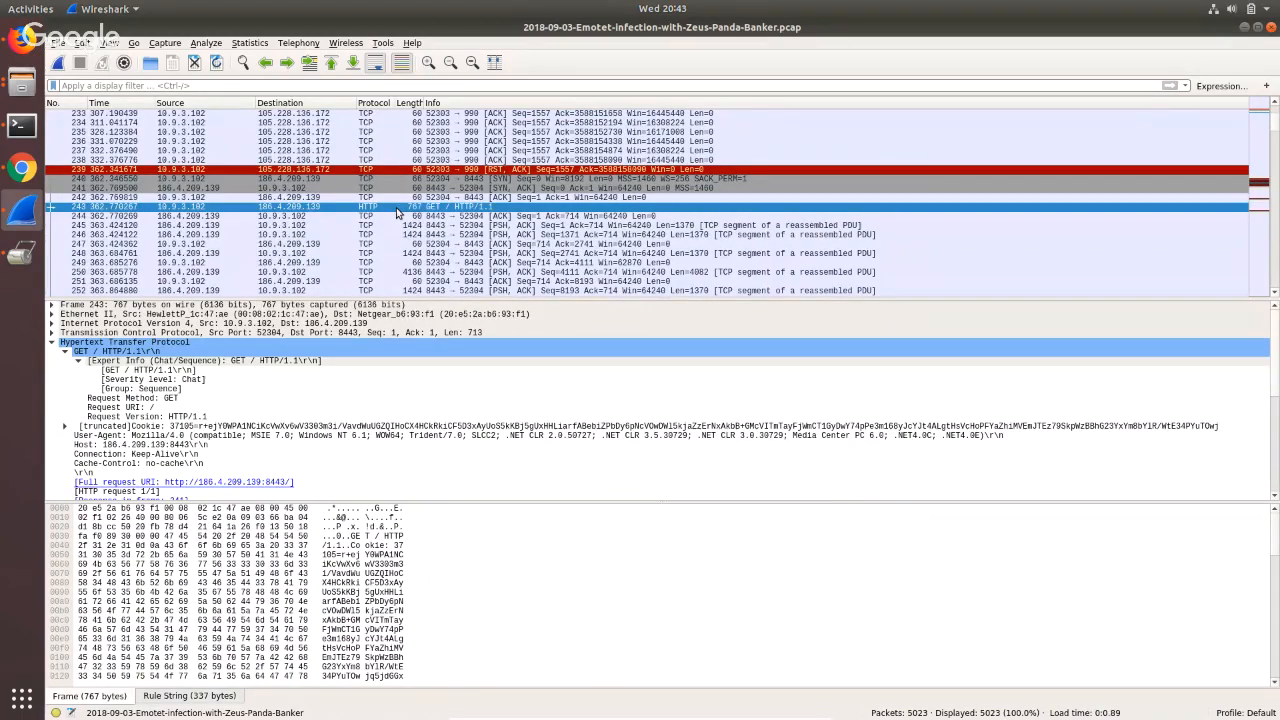
Examine packet 243's Snort alert and its rule details, then collapse the HTTP, Expert Info and Rule subtrees.
{"action": "left_click", "coordinate": [50, 343]}
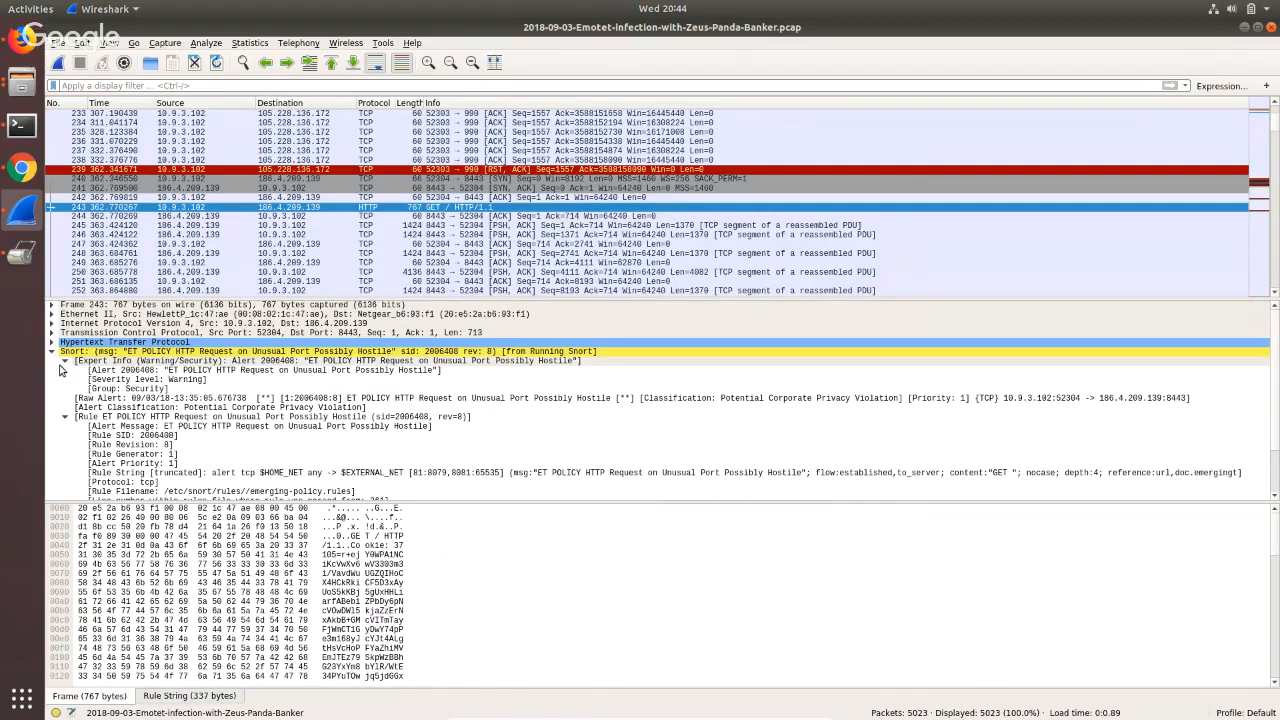
{"action": "left_click", "coordinate": [63, 362]}
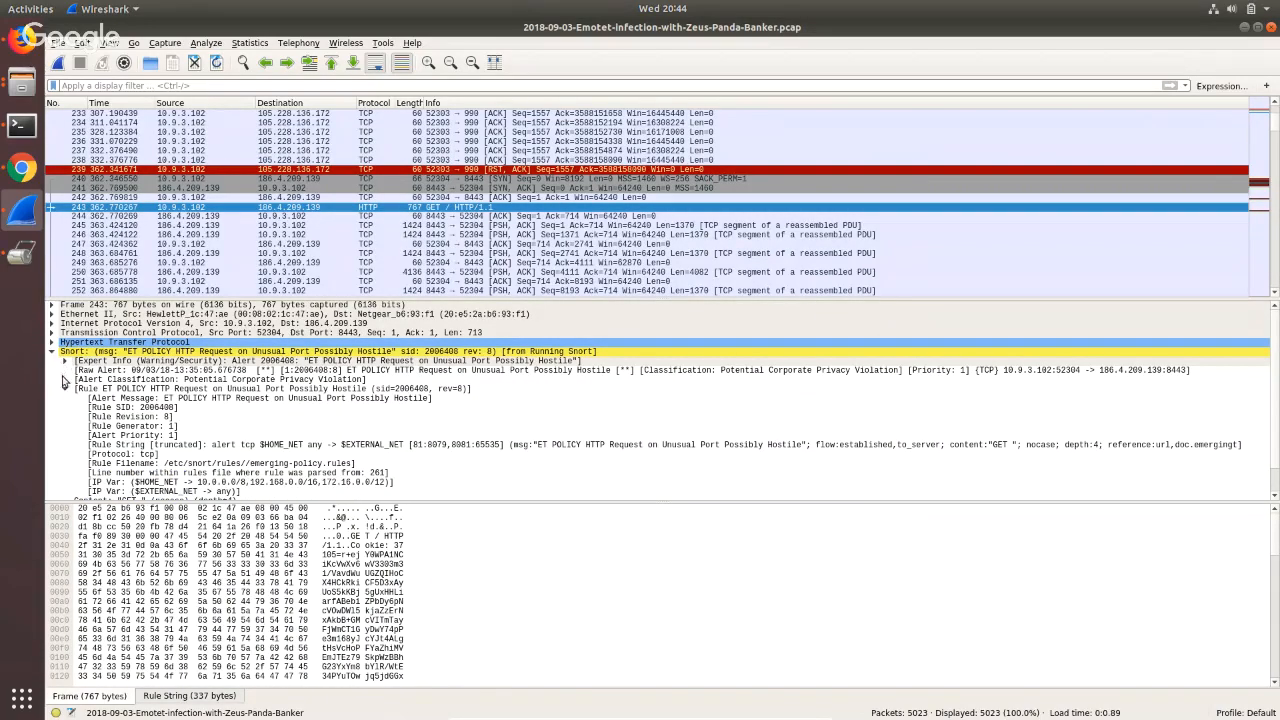
{"action": "left_click", "coordinate": [53, 354]}
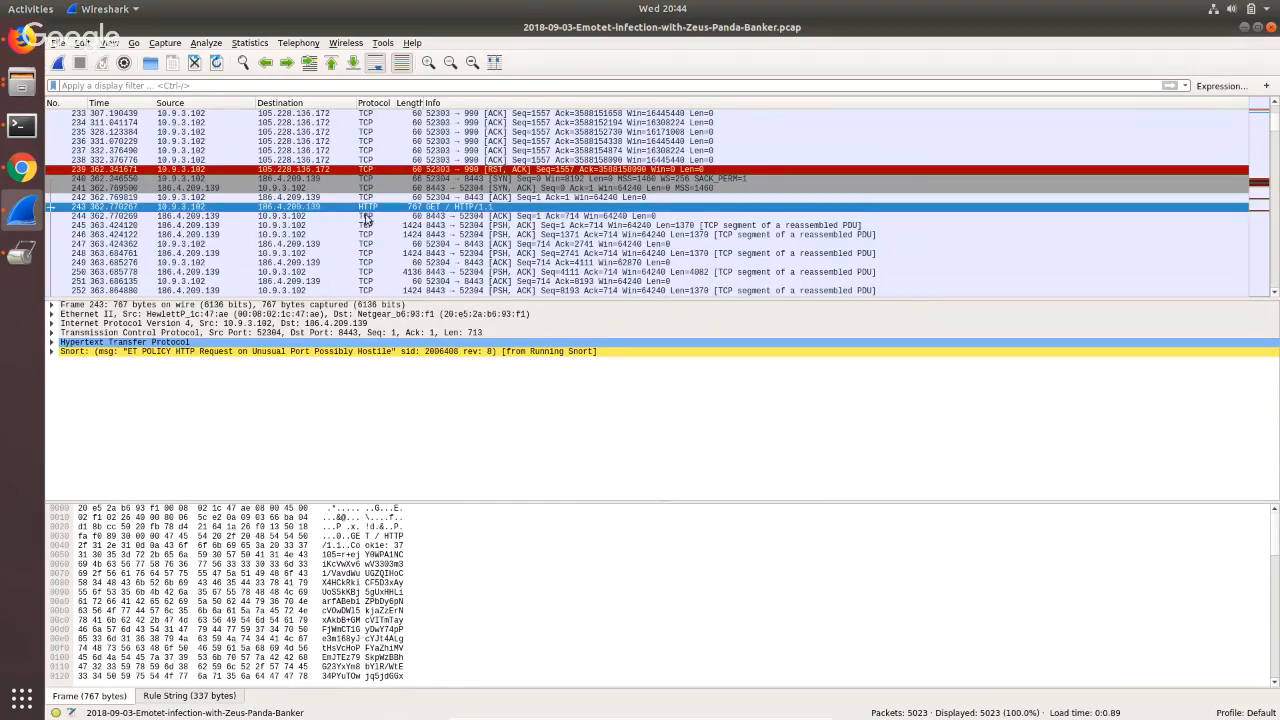
{"action": "left_click", "coordinate": [52, 352]}
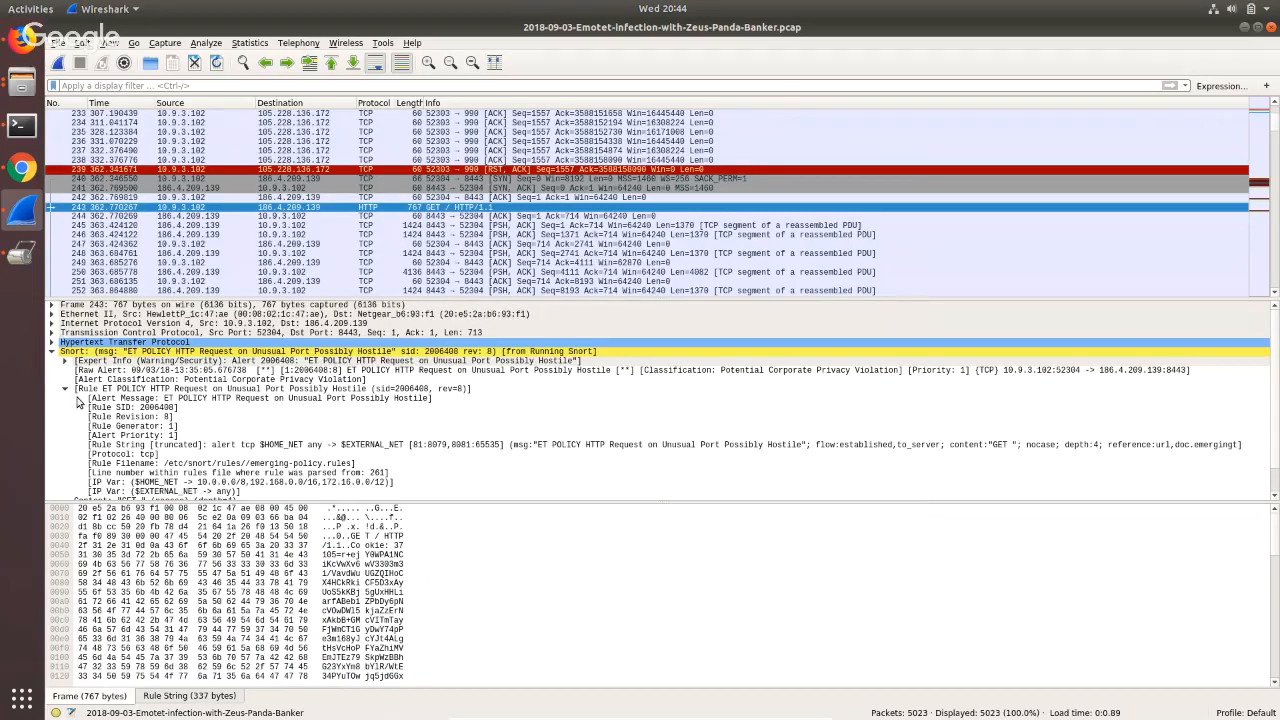
{"action": "scroll", "coordinate": [80, 402], "scroll_direction": "down", "scroll_amount": 1}
{"action": "left_click", "coordinate": [67, 362]}
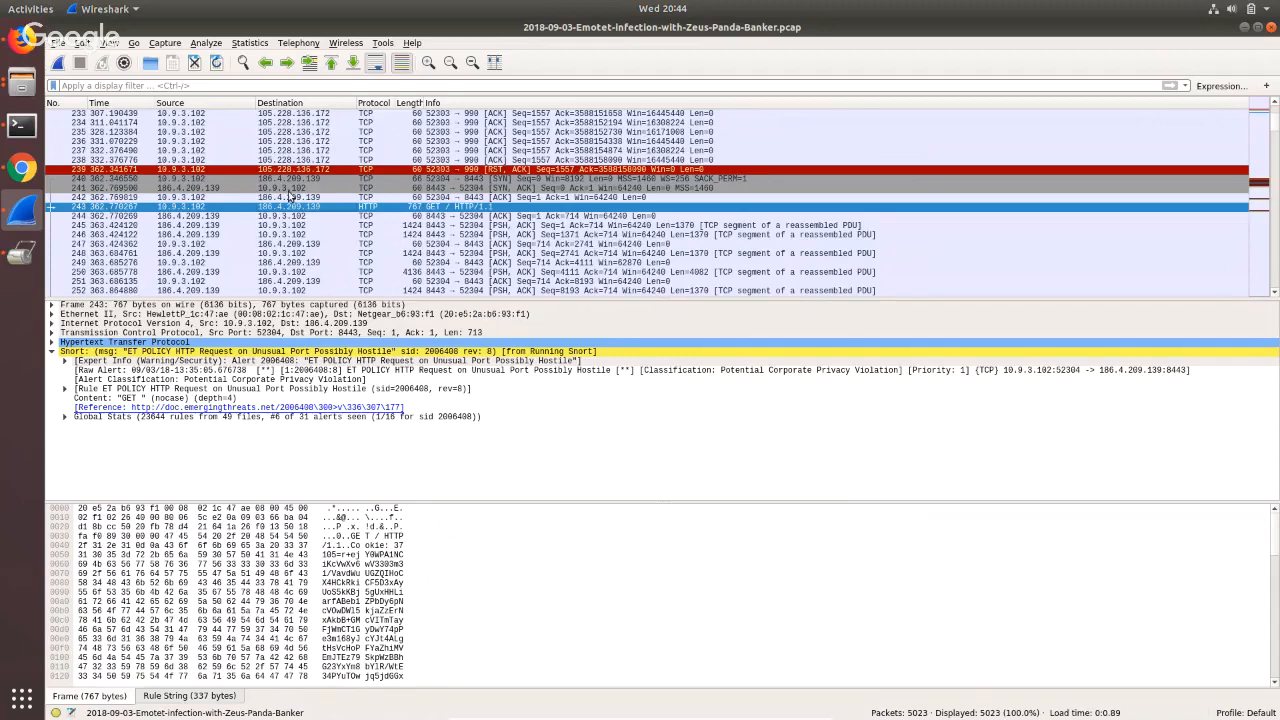
Compare the ACK in packet 242 with the HTTP GET request in packet 243, ending on packet 243.
{"action": "left_click", "coordinate": [366, 198]}
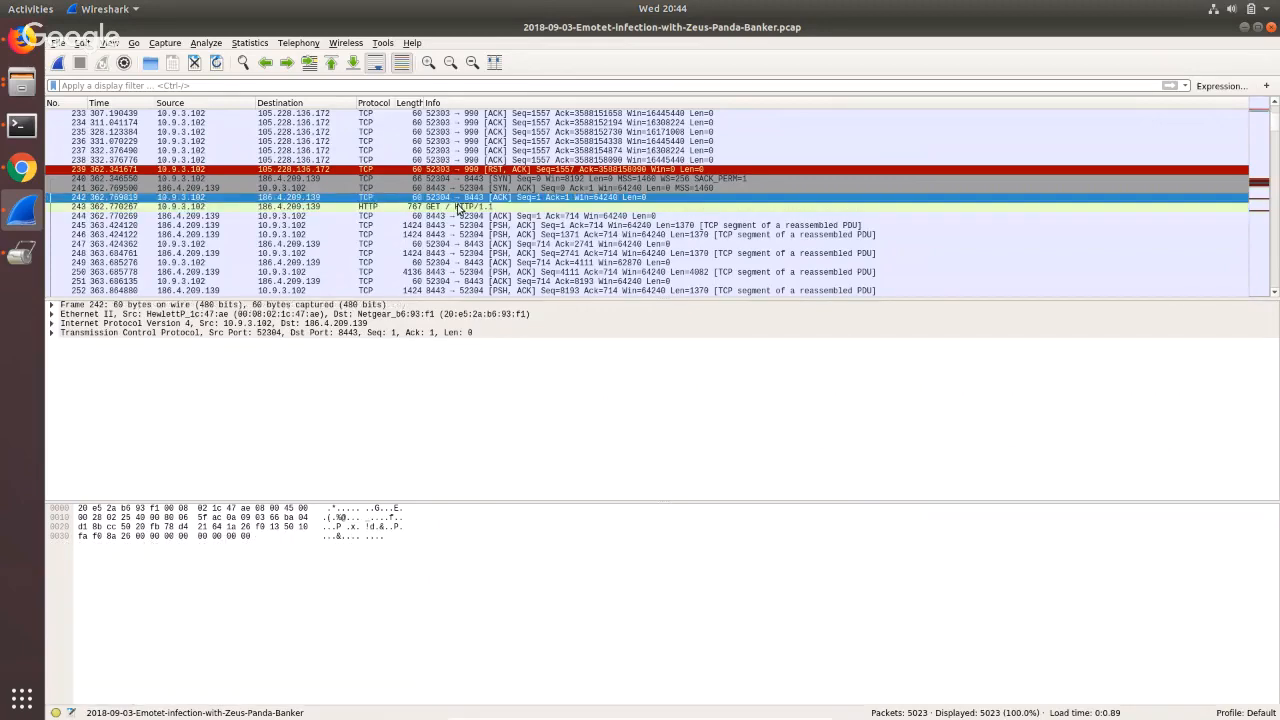
{"action": "left_click", "coordinate": [459, 207]}
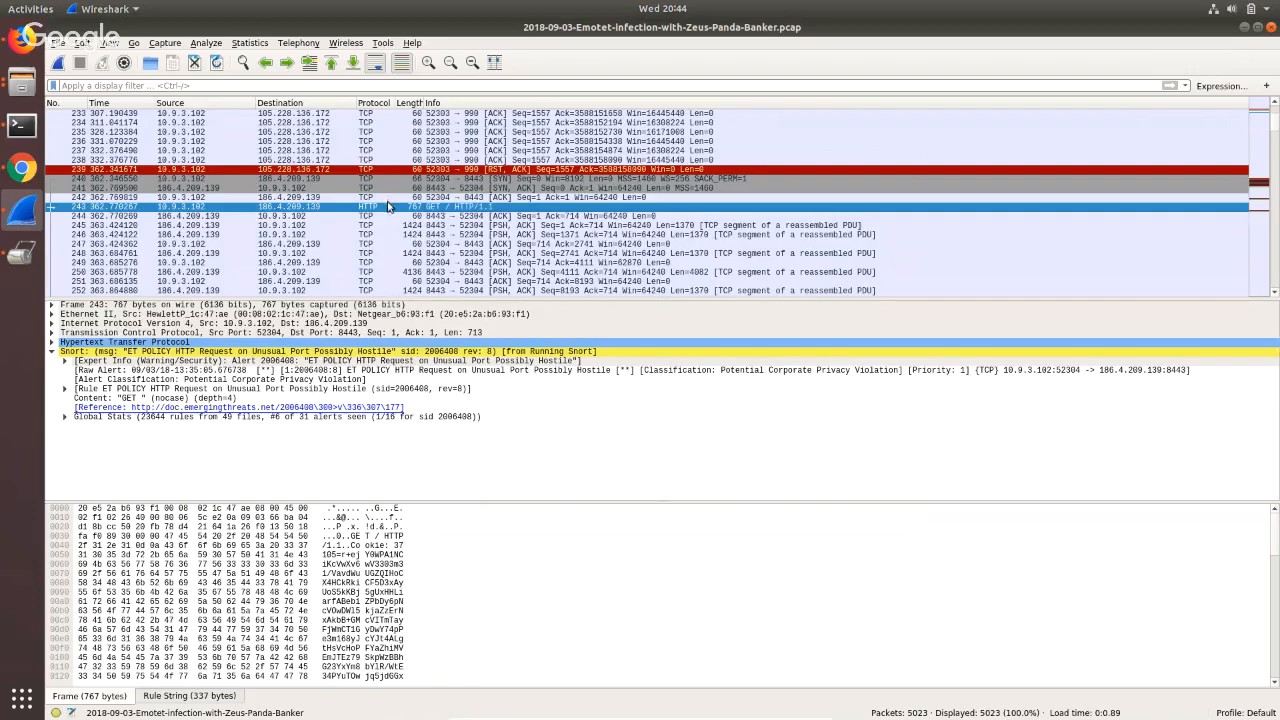
{"action": "key", "text": "Up"}
{"action": "key", "text": "Down"}
Look through the reply from 186.4.209.139 and examine the text/html data of the 200 OK response in packet 341.
{"action": "scroll", "coordinate": [313, 241], "scroll_direction": "down", "scroll_amount": 5}
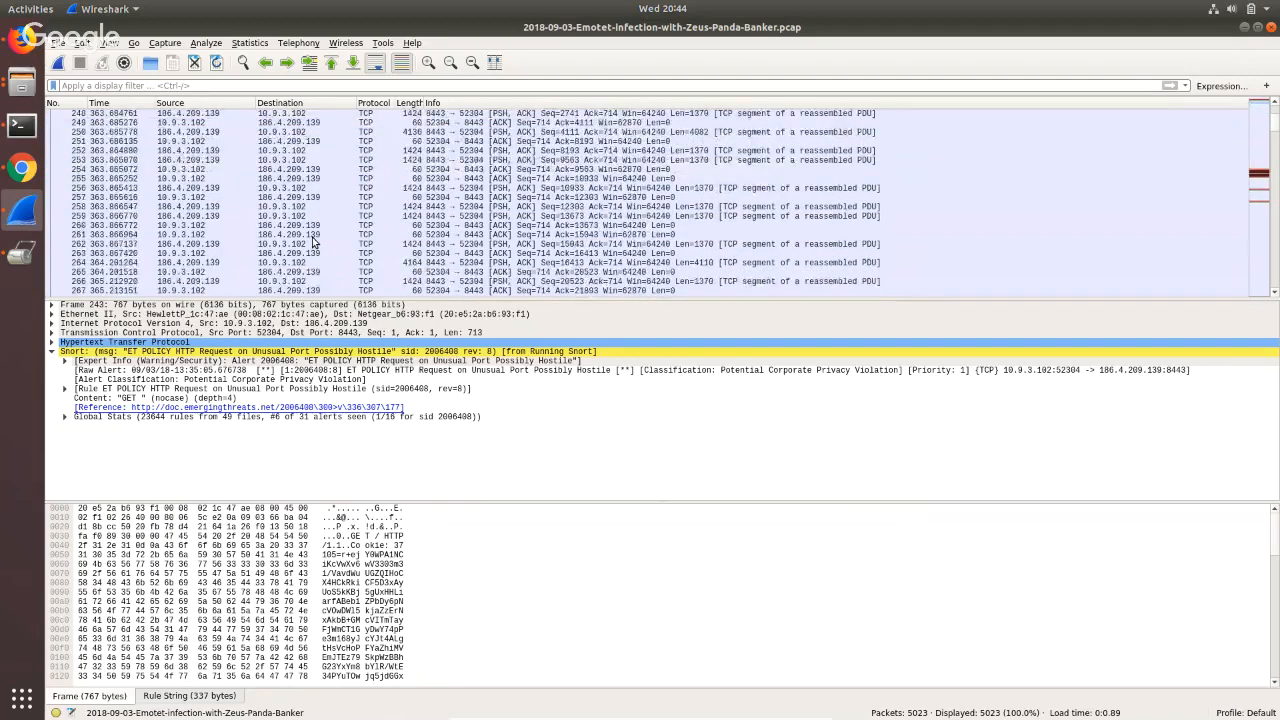
{"action": "scroll", "coordinate": [313, 241], "scroll_direction": "down", "scroll_amount": 15}
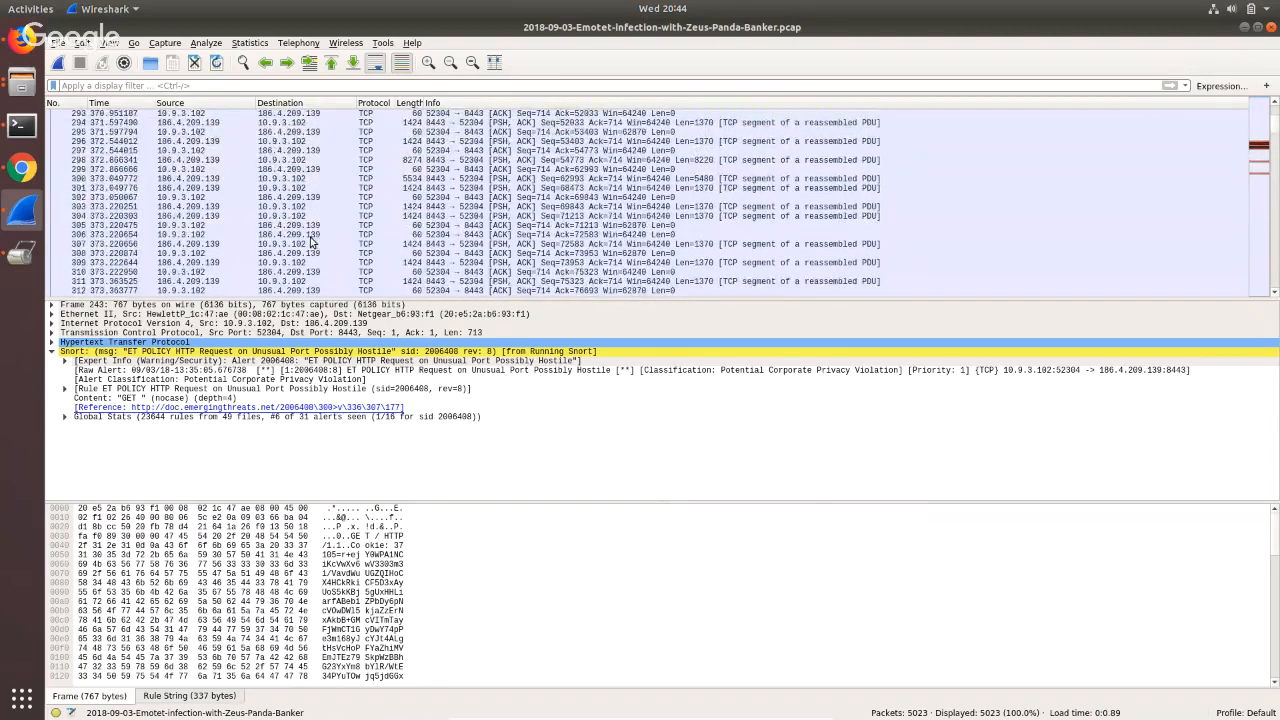
{"action": "scroll", "coordinate": [311, 243], "scroll_direction": "down", "scroll_amount": 8}
{"action": "scroll", "coordinate": [311, 243], "scroll_direction": "down", "scroll_amount": 6}
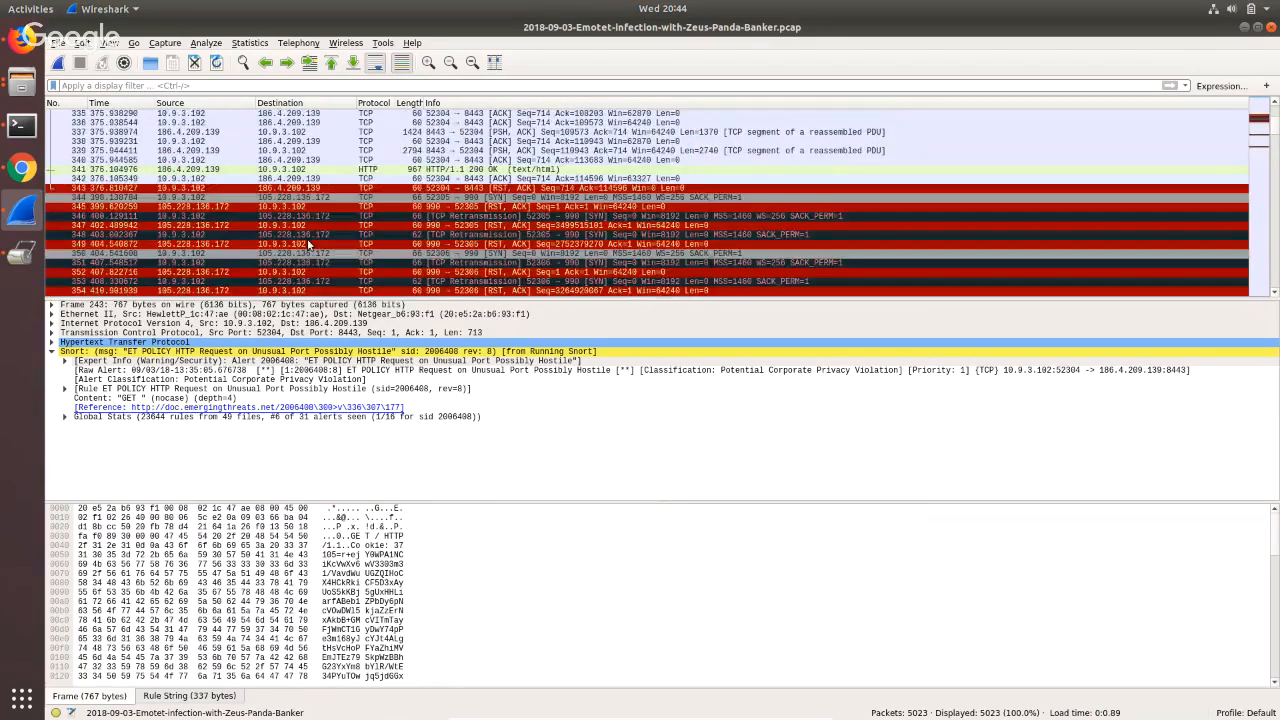
{"action": "left_click", "coordinate": [322, 170]}
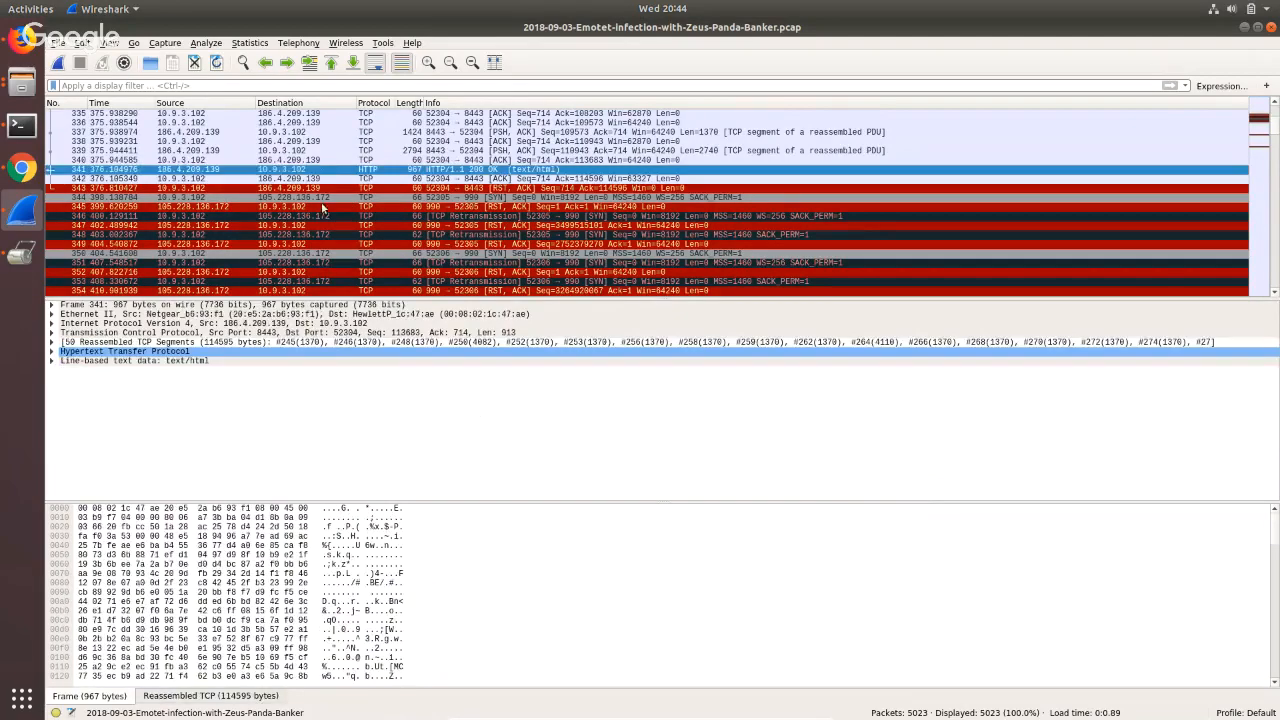
{"action": "left_click", "coordinate": [51, 360]}
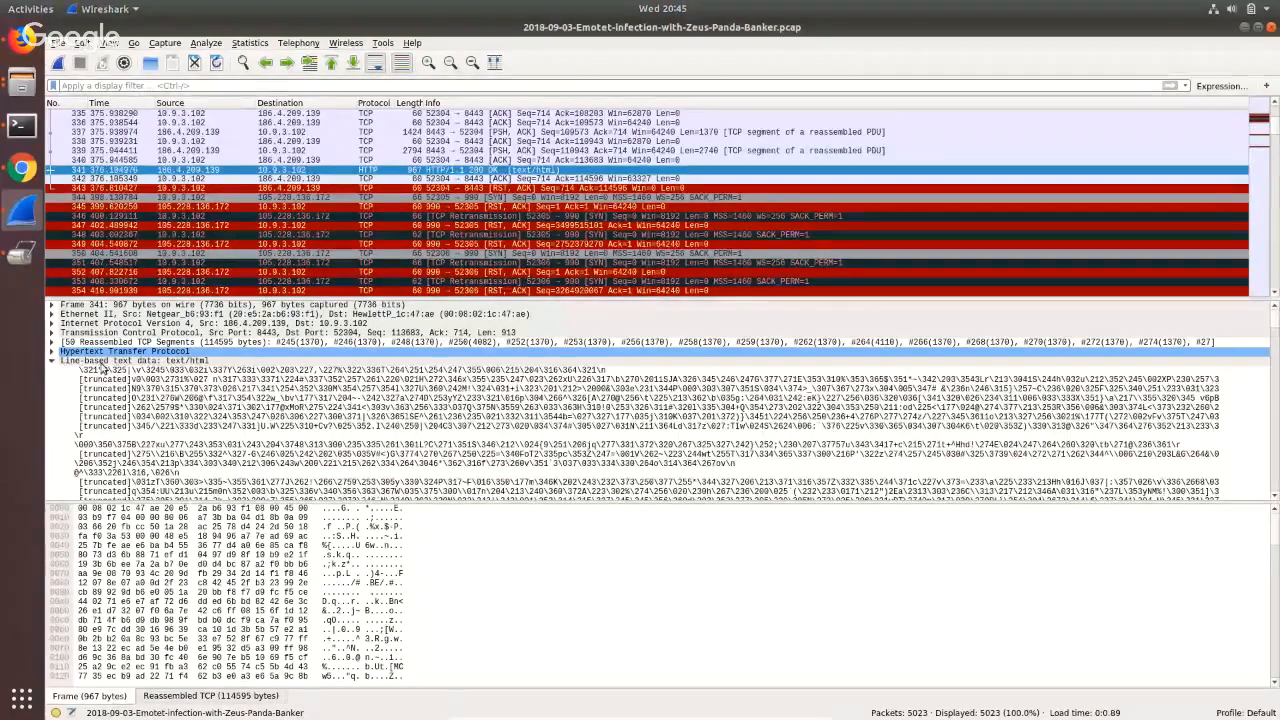
{"action": "scroll", "coordinate": [322, 368], "scroll_direction": "down", "scroll_amount": 2}
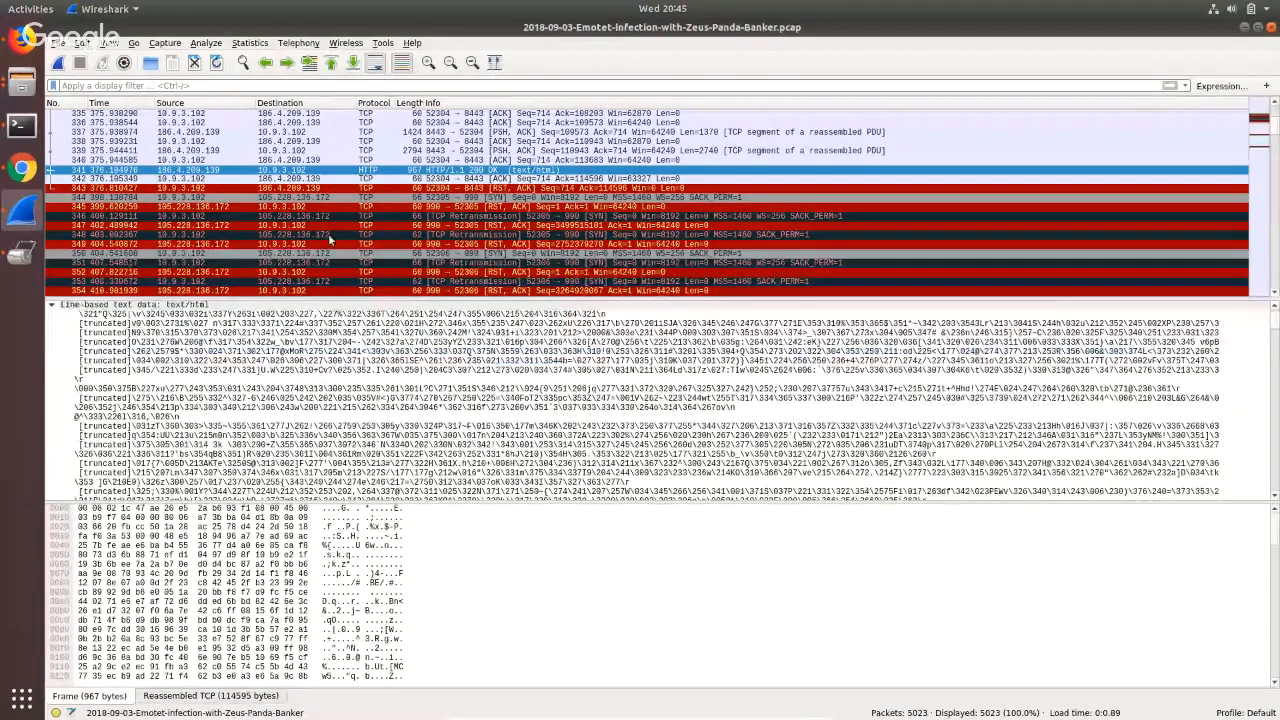
Find the next GET / request to 186.4.209.139, packet 358, and view its Snort alert.
{"action": "scroll", "coordinate": [72, 178], "scroll_direction": "down", "scroll_amount": 1}
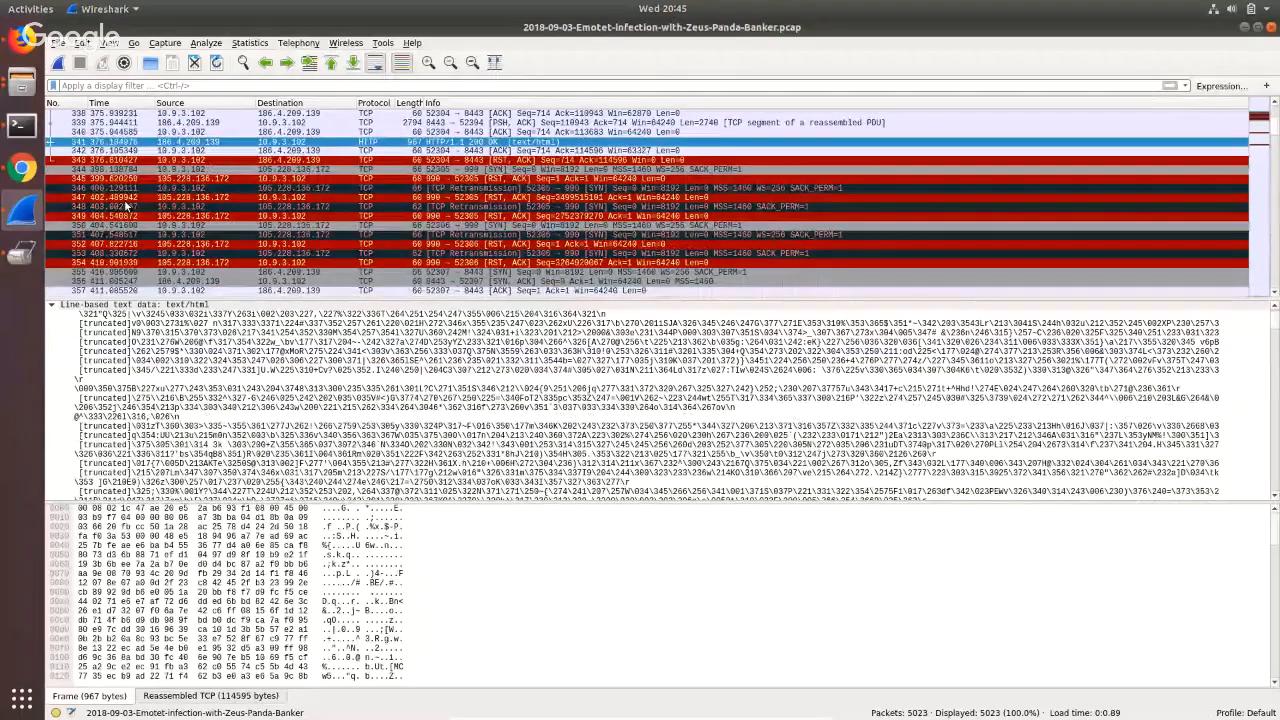
{"action": "scroll", "coordinate": [127, 213], "scroll_direction": "down", "scroll_amount": 4}
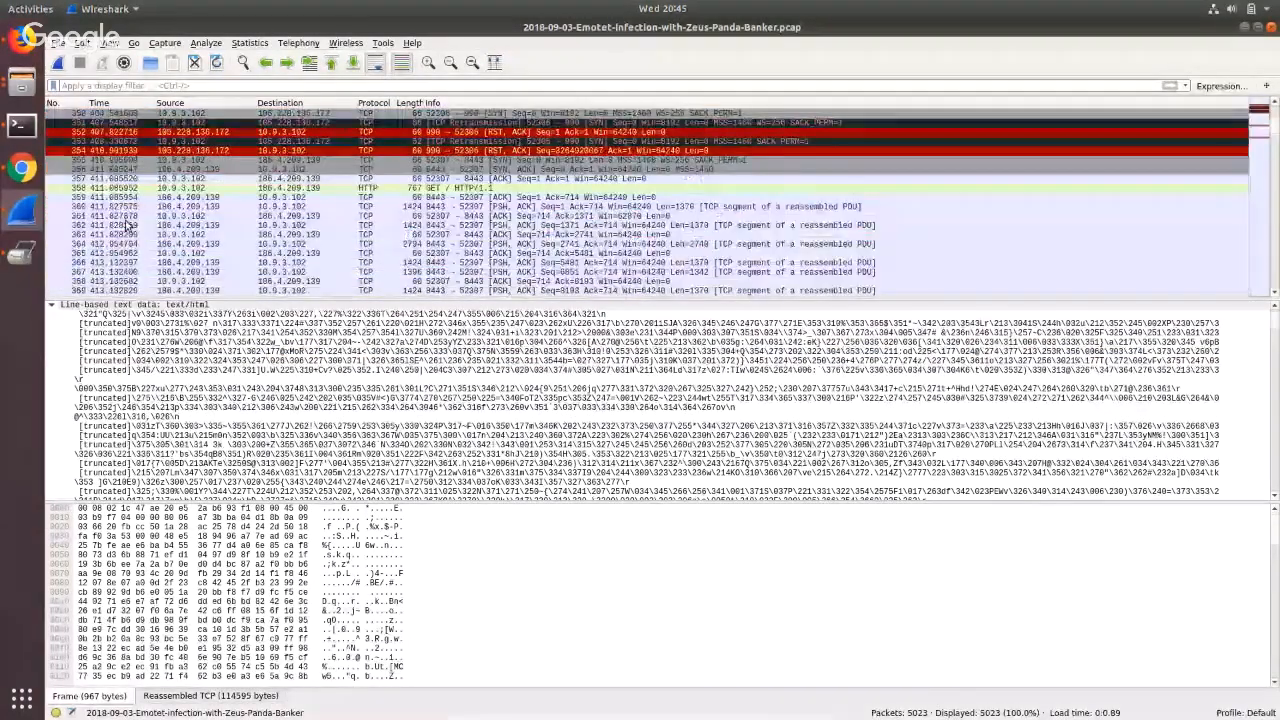
{"action": "left_click", "coordinate": [316, 189]}
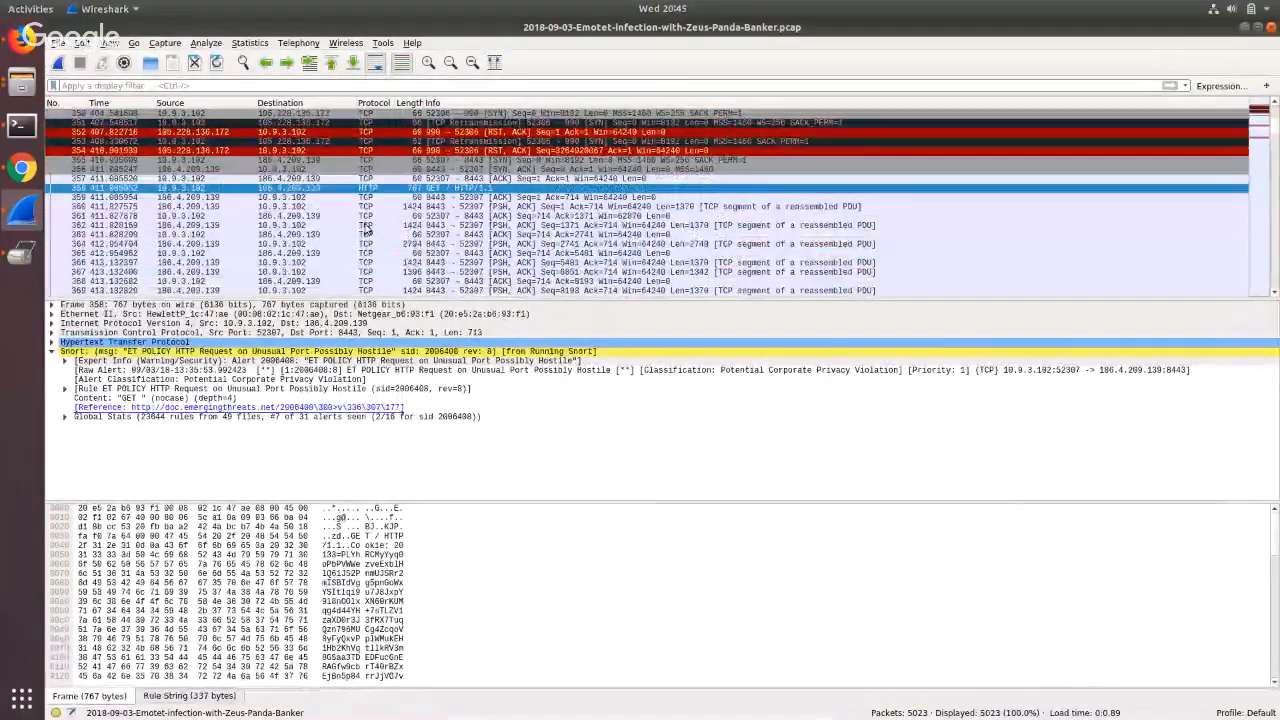
Look through the traffic after packet 358, checking TCP segments 369, 384 and 397 from the contacted servers.
{"action": "scroll", "coordinate": [363, 231], "scroll_direction": "down", "scroll_amount": 4}
{"action": "left_click", "coordinate": [340, 178]}
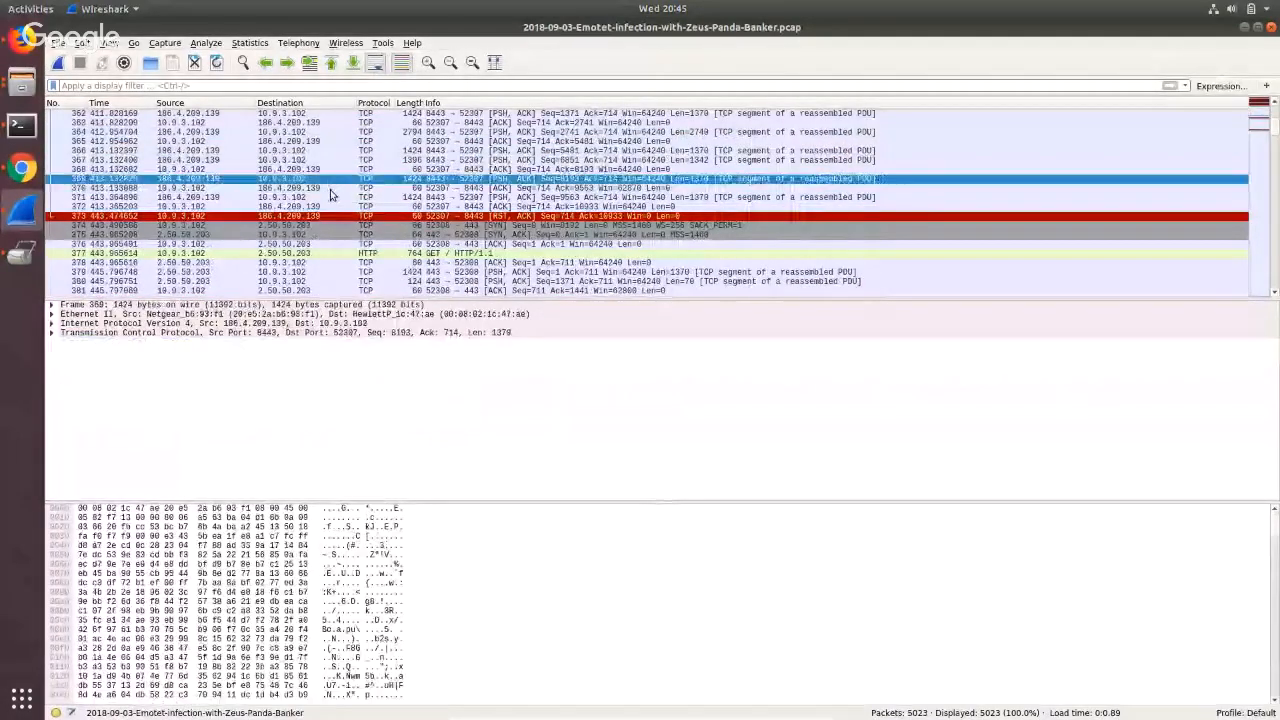
{"action": "scroll", "coordinate": [330, 235], "scroll_direction": "down", "scroll_amount": 4}
{"action": "left_click", "coordinate": [339, 207]}
{"action": "scroll", "coordinate": [335, 220], "scroll_direction": "down", "scroll_amount": 4}
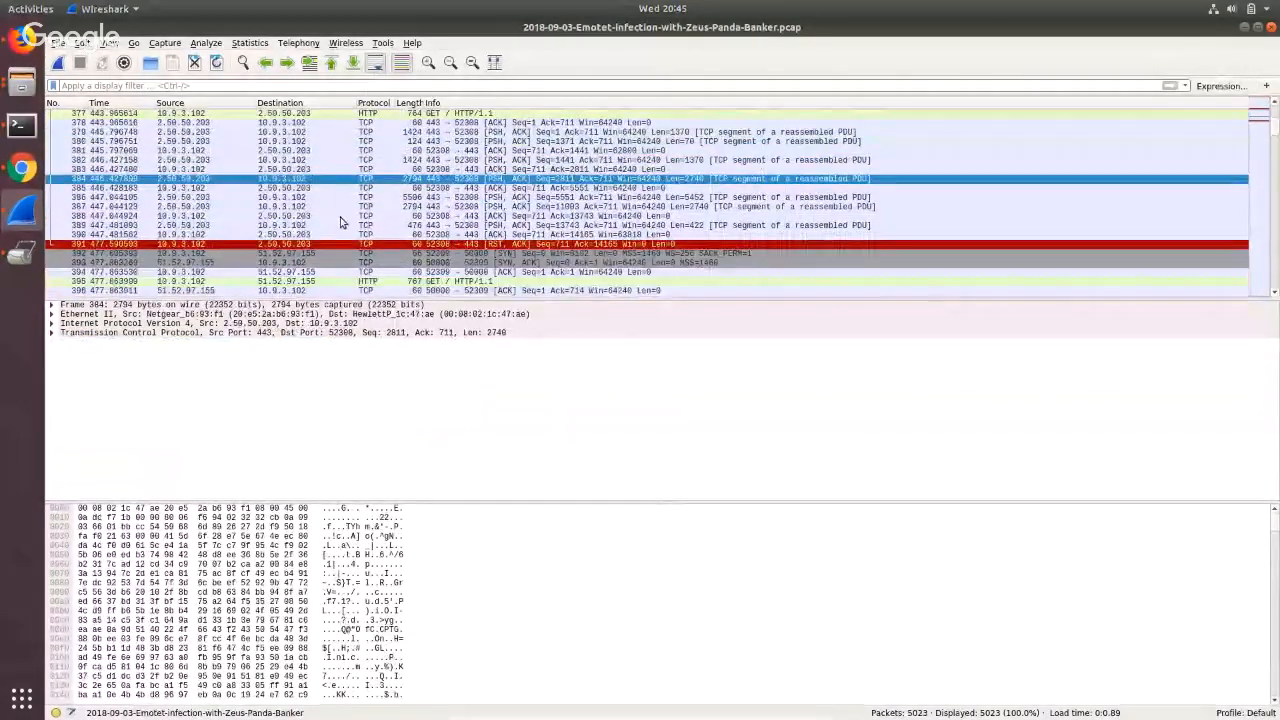
{"action": "left_click", "coordinate": [306, 217]}
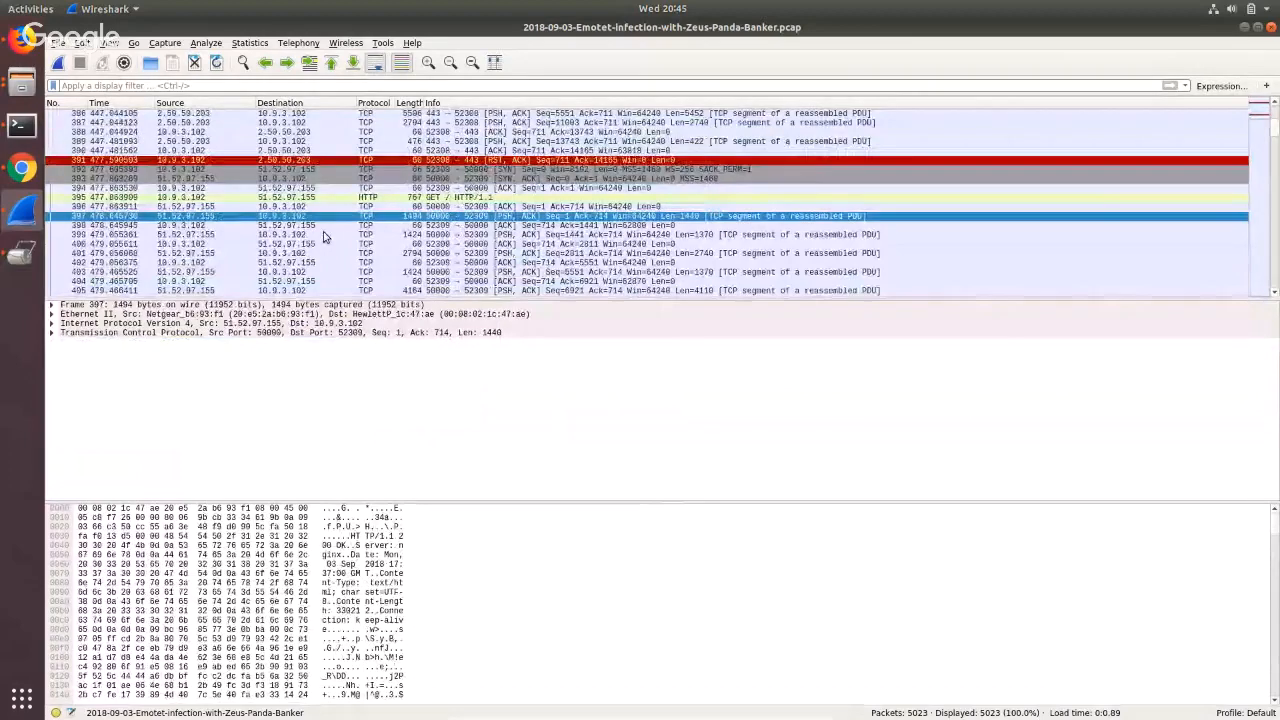
{"action": "scroll", "coordinate": [323, 237], "scroll_direction": "down", "scroll_amount": 15}
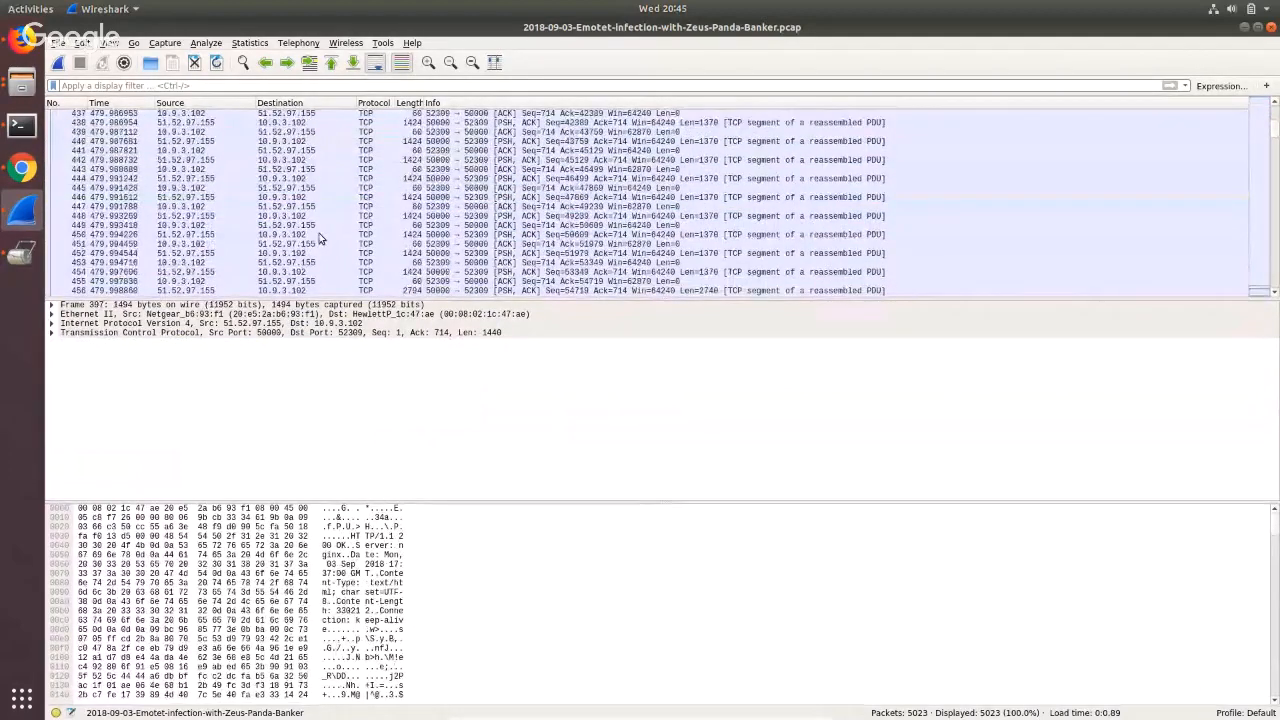
{"action": "scroll", "coordinate": [320, 238], "scroll_direction": "down", "scroll_amount": 3}
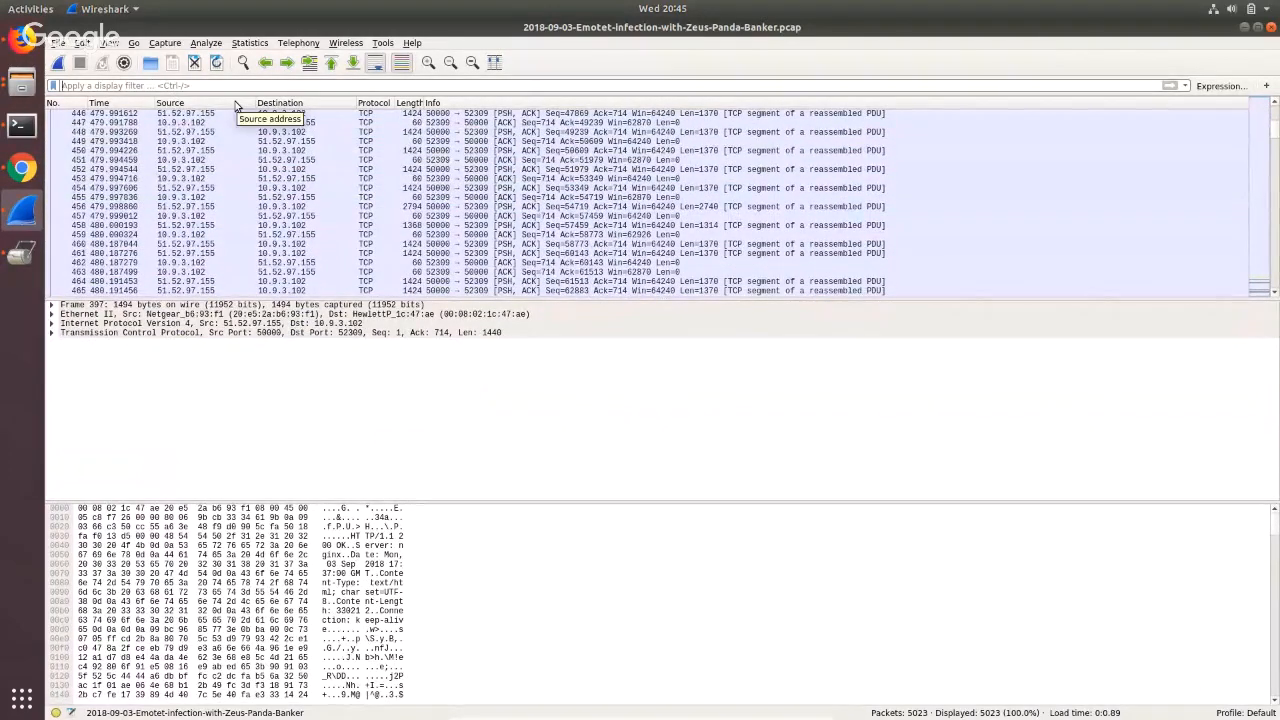
Filter the capture by snort and examine the HTTP details of the POST to 73.125.45.48 in packet 2329.
{"action": "type", "text": "snort"}
{"action": "key", "text": "Return"}
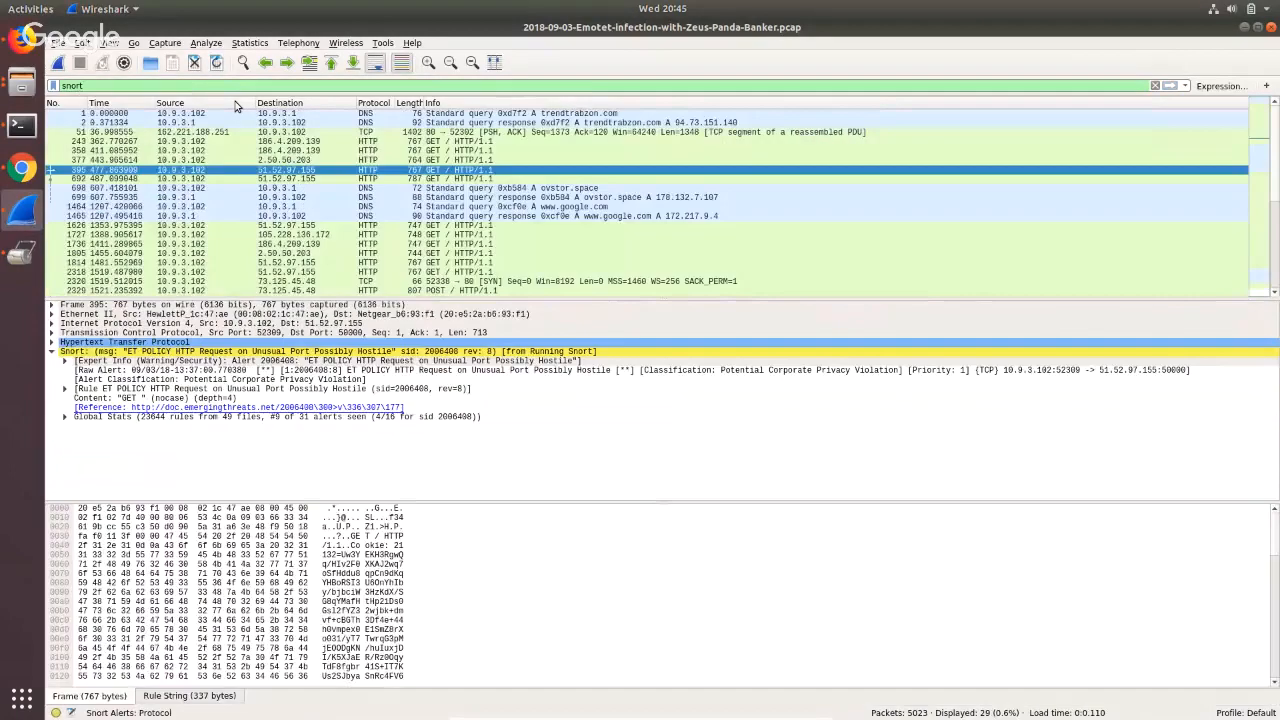
{"action": "left_click", "coordinate": [447, 290]}
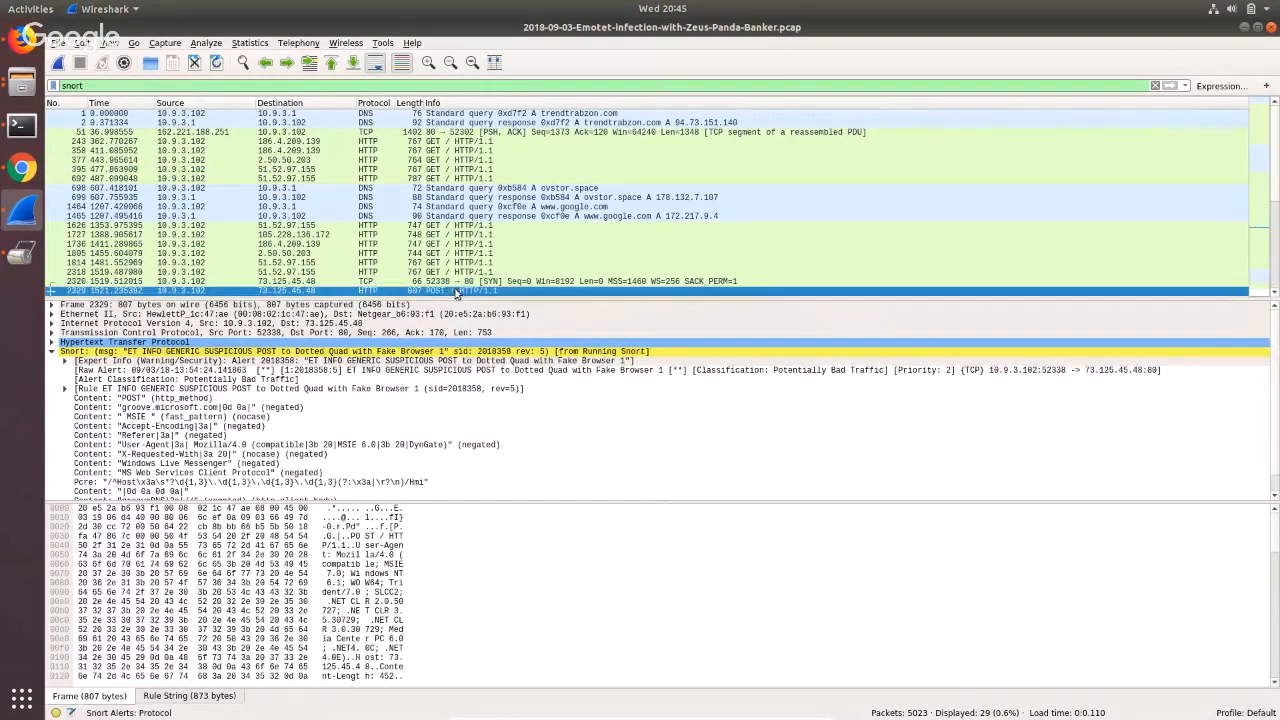
{"action": "left_click", "coordinate": [53, 352]}
{"action": "left_click", "coordinate": [51, 342]}
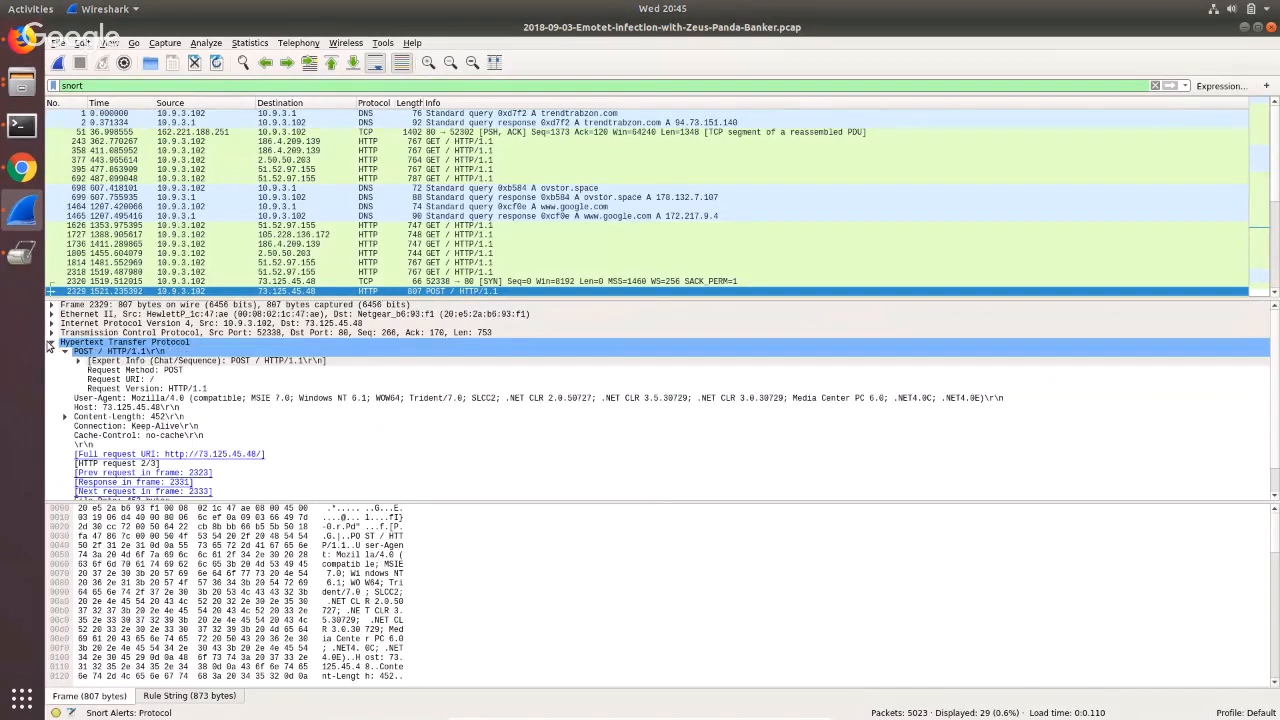
{"action": "left_click", "coordinate": [65, 352]}
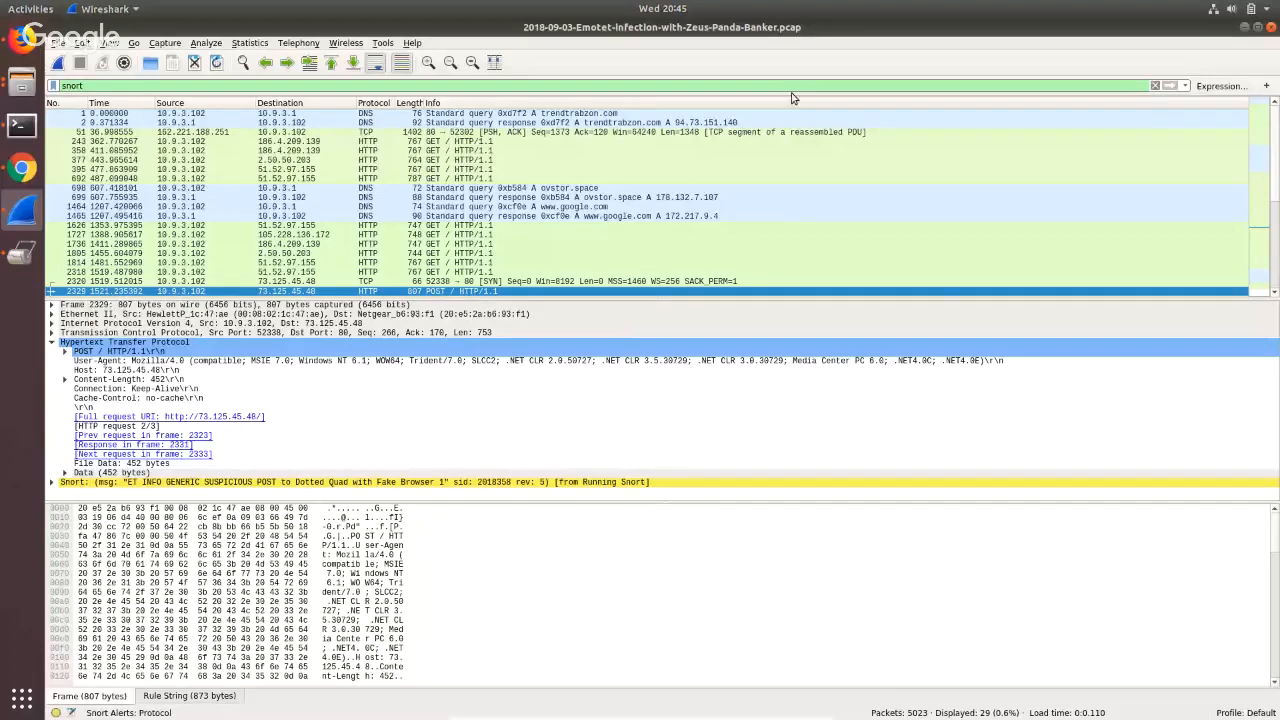
Compare the HTTP details of the alerted GET requests in packets 395 and 358.
{"action": "left_click", "coordinate": [406, 208]}
{"action": "left_click", "coordinate": [377, 170]}
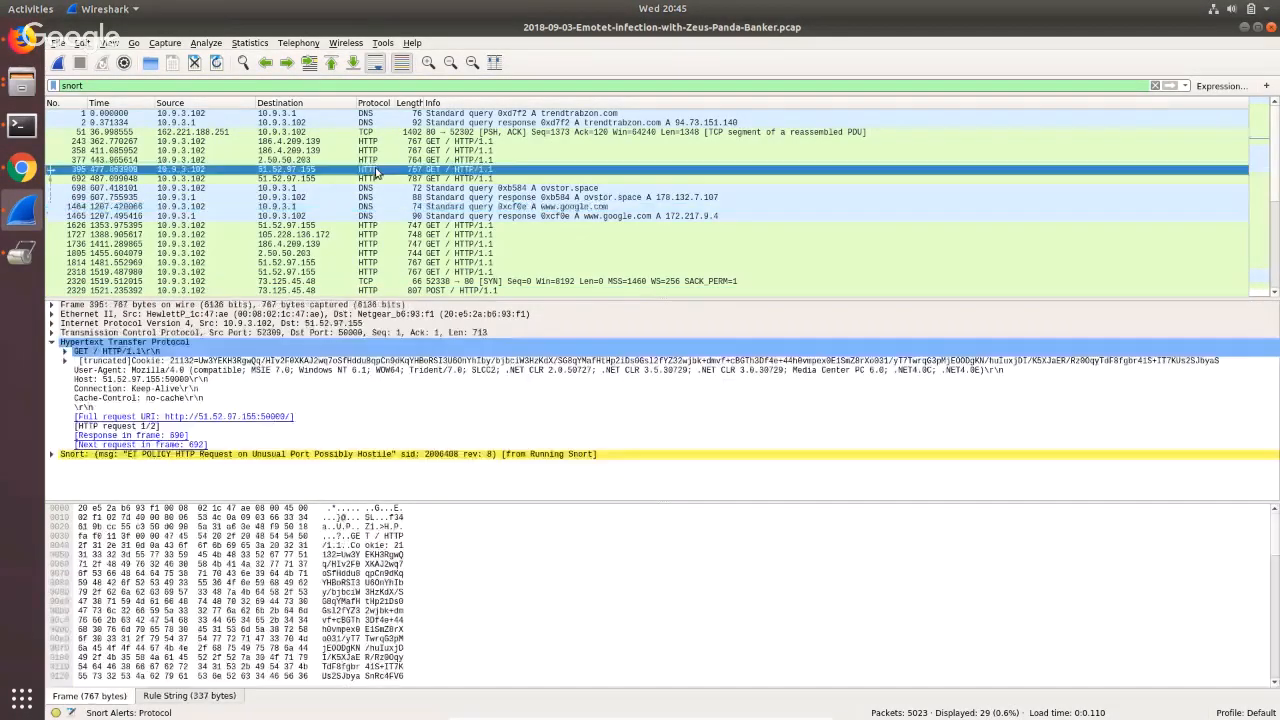
{"action": "left_click", "coordinate": [313, 151]}
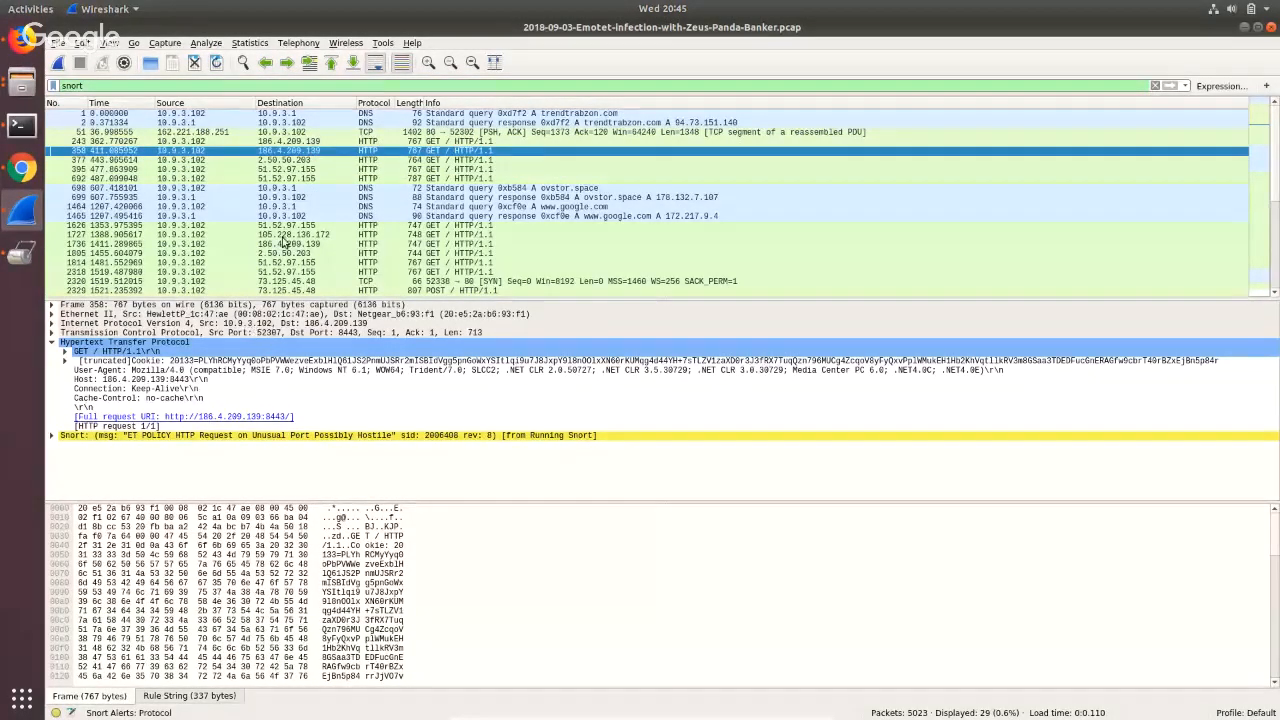
Examine the HTTP and Snort alert details of the GET request to 105.228.136.172 in packet 1727, then collapse both subtrees.
{"action": "left_click", "coordinate": [433, 235]}
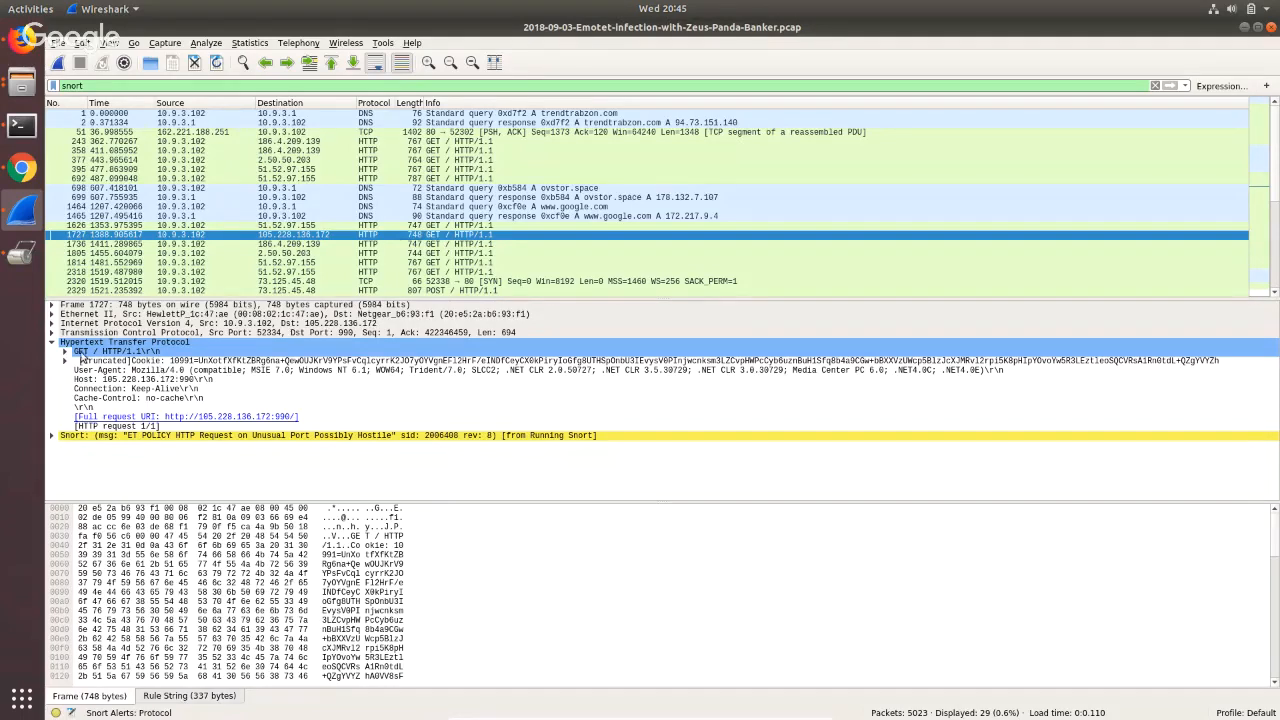
{"action": "left_click", "coordinate": [53, 344]}
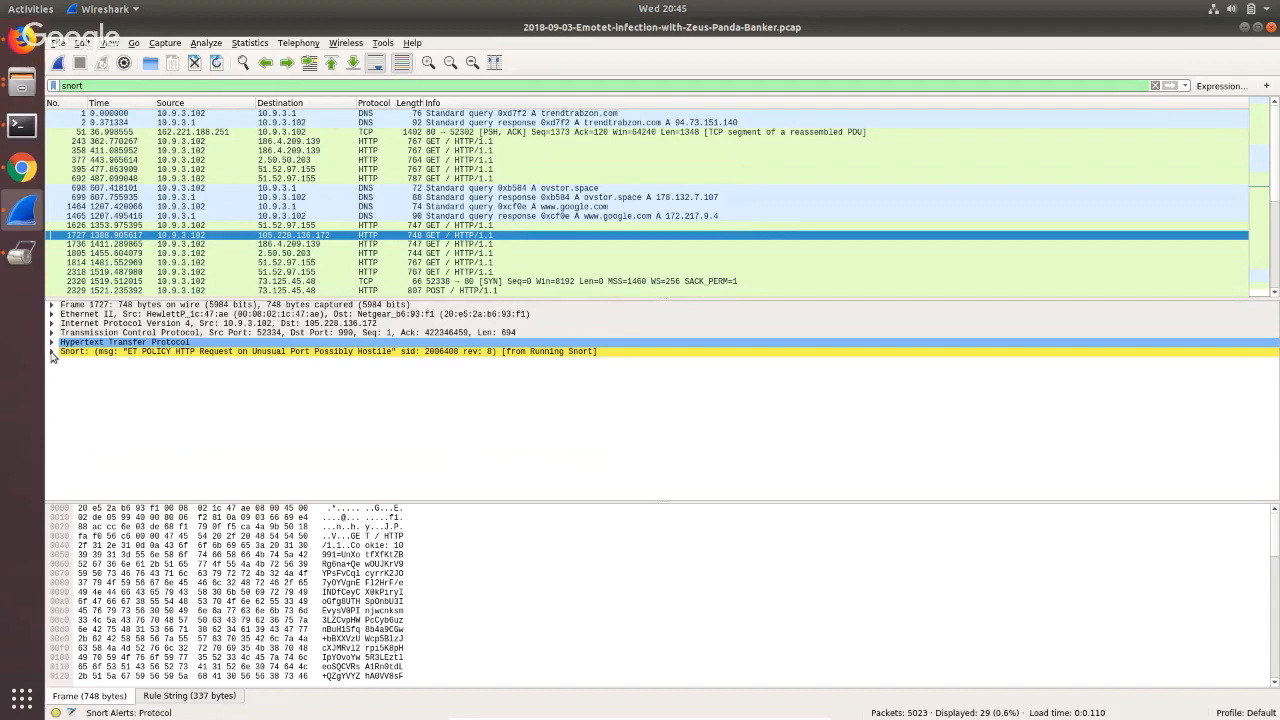
{"action": "left_click", "coordinate": [52, 352]}
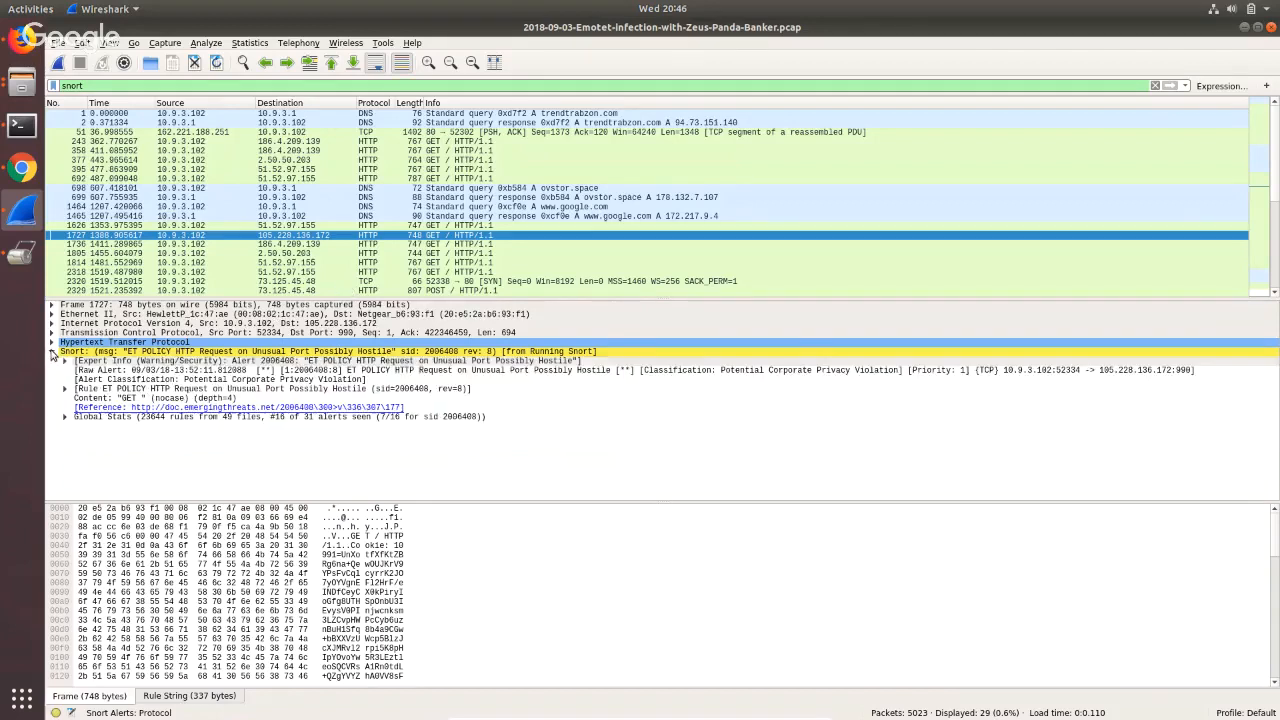
{"action": "left_click", "coordinate": [52, 352]}
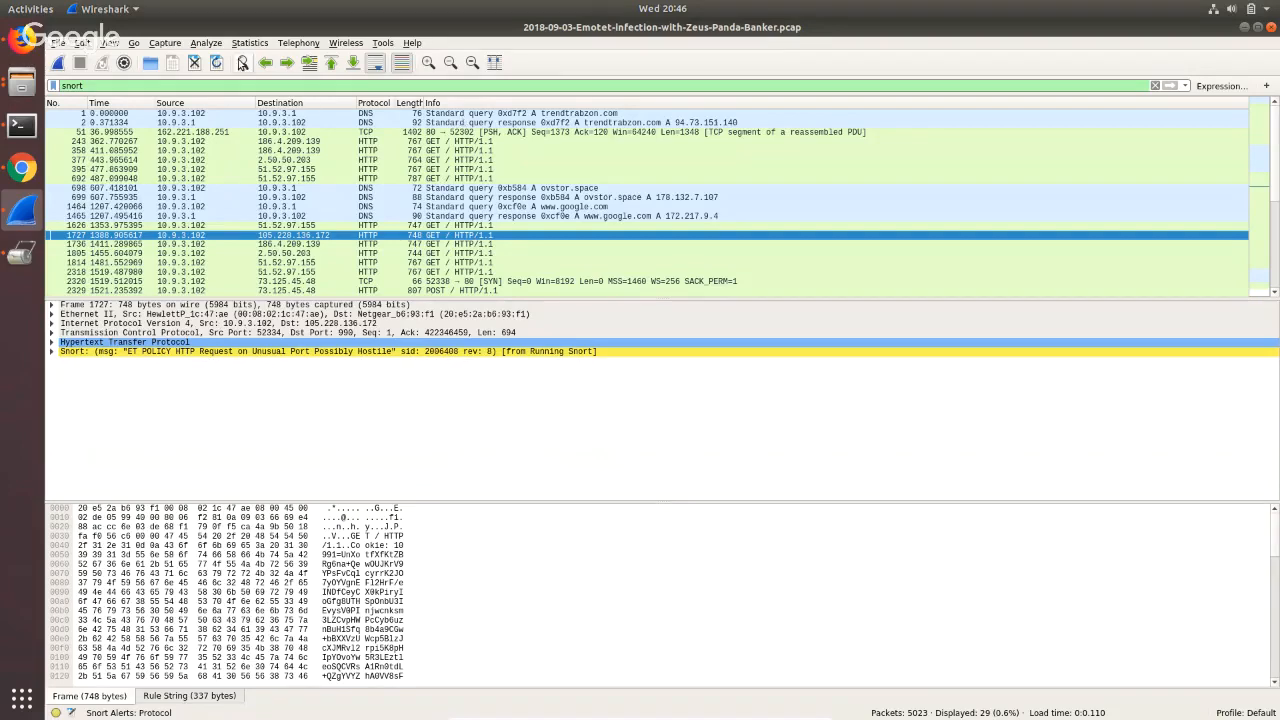
Clear the snort display filter and return to the start of the full packet list.
{"action": "left_click", "coordinate": [210, 43]}
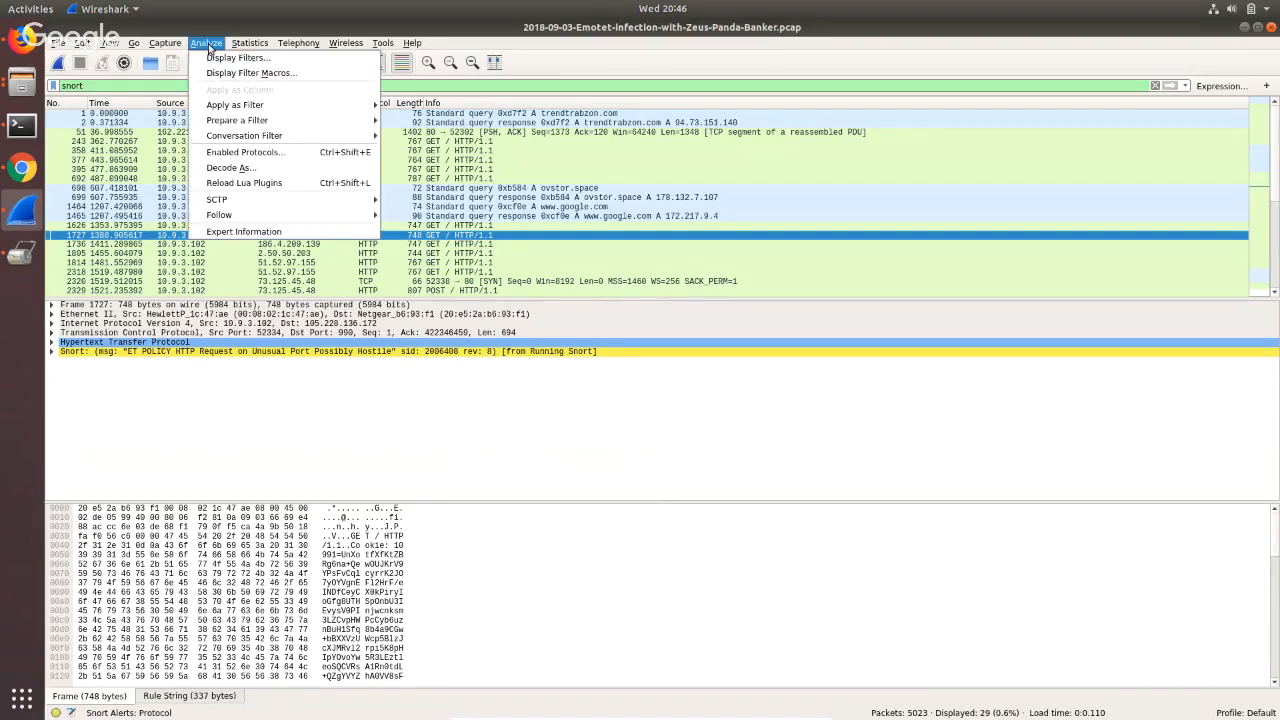
{"action": "left_click", "coordinate": [155, 157]}
{"action": "left_click", "coordinate": [1155, 86]}
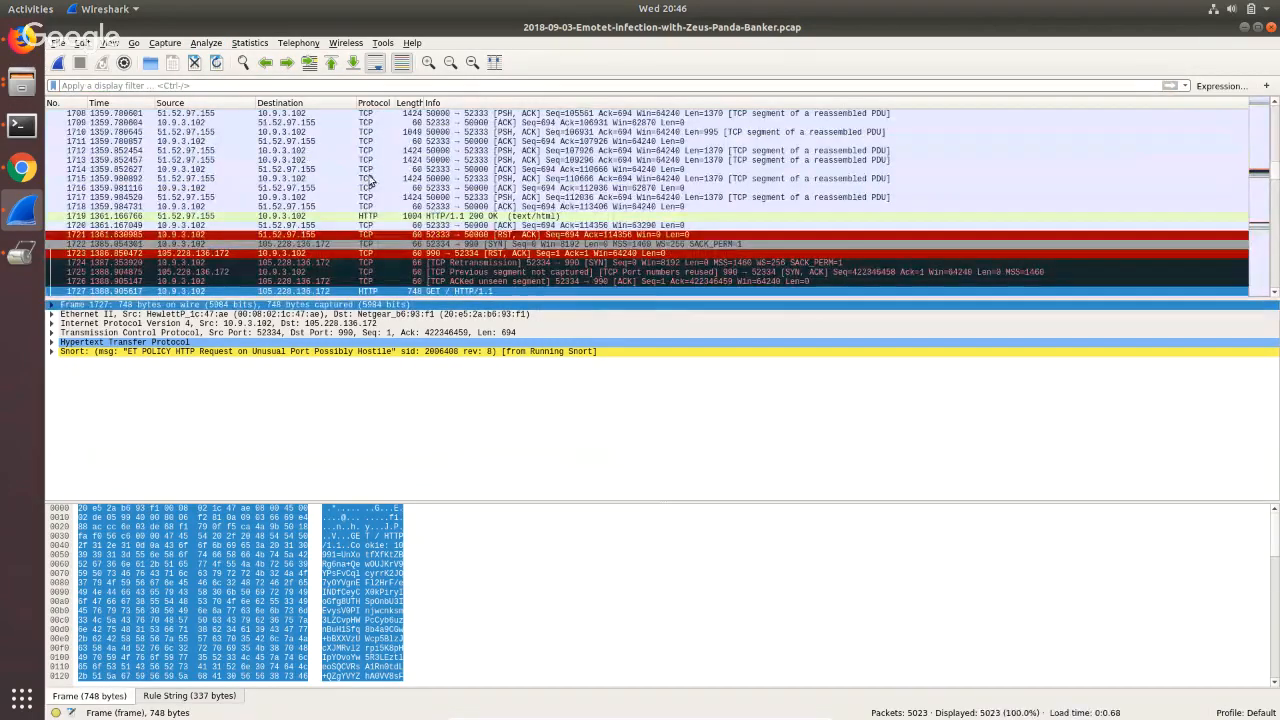
{"action": "scroll", "coordinate": [380, 203], "scroll_direction": "up", "scroll_amount": 3}
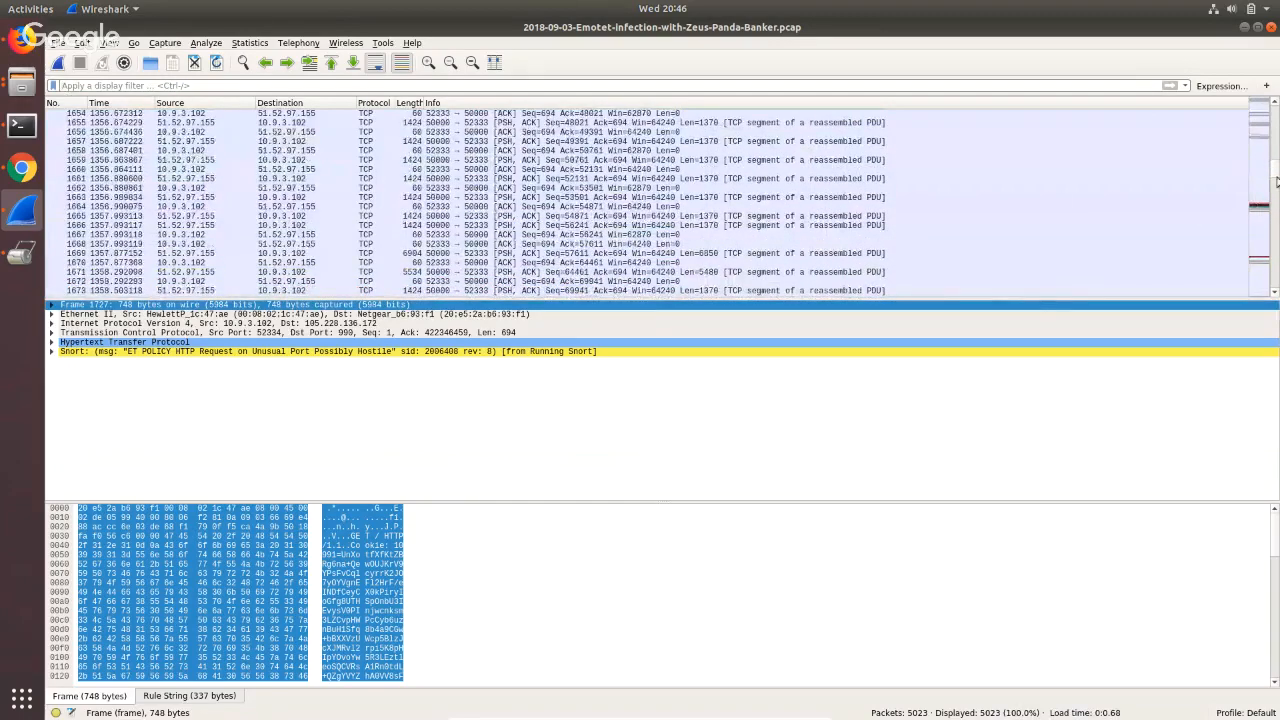
{"action": "left_click_drag", "start_coordinate": [1275, 178], "coordinate": [1274, 105]}
Open the Protocol Hierarchy statistics and compare the Snort Alerts entries under Domain Name System and Transmission Control Protocol.
{"action": "left_click", "coordinate": [250, 43]}
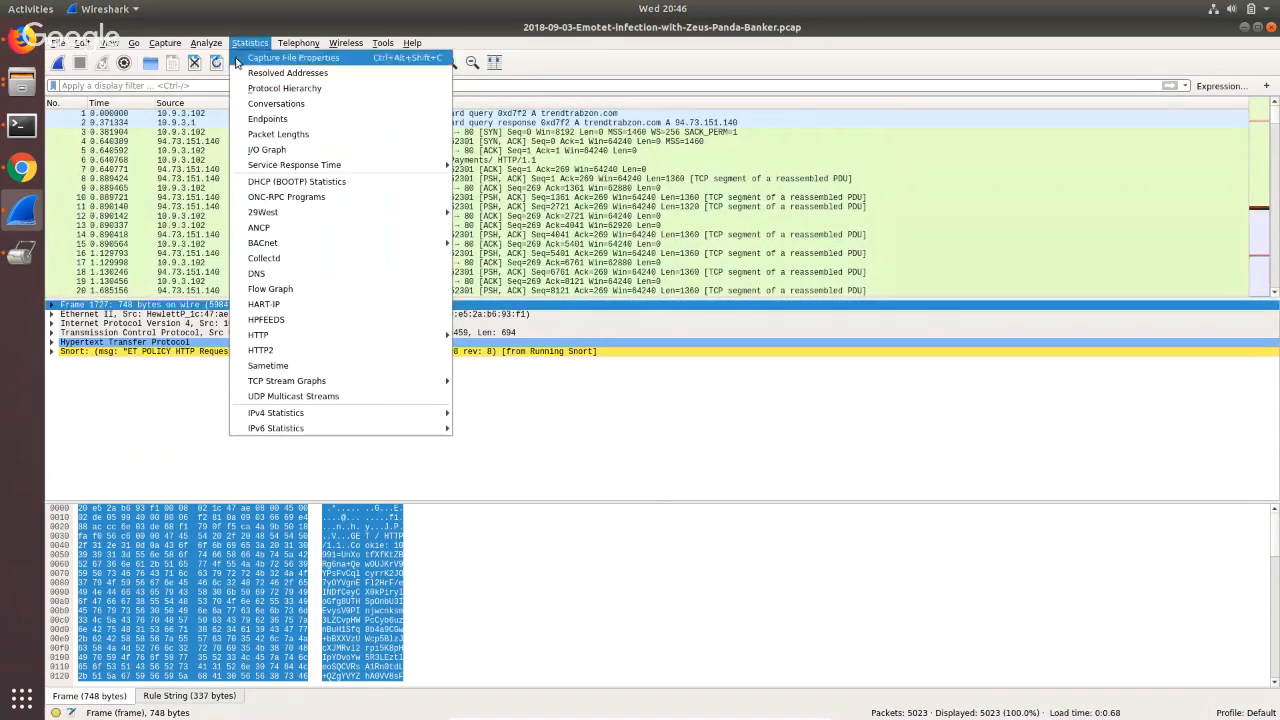
{"action": "left_click", "coordinate": [311, 94]}
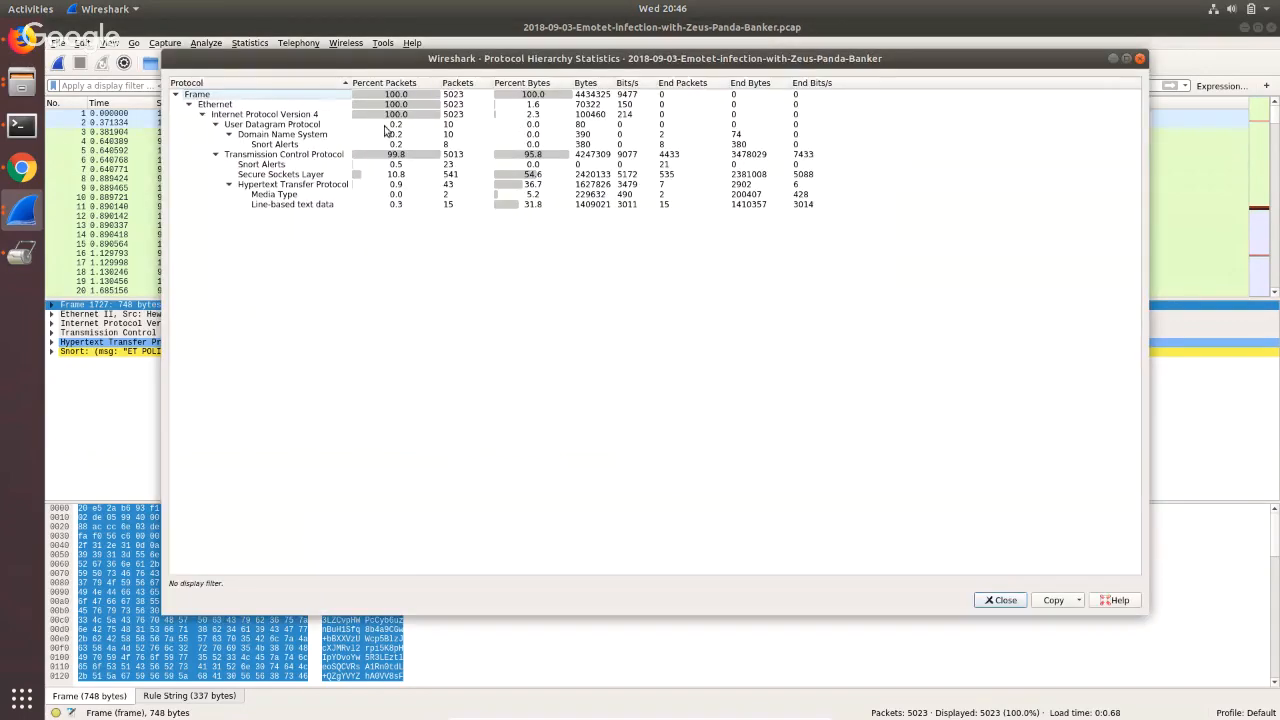
{"action": "left_click", "coordinate": [265, 145]}
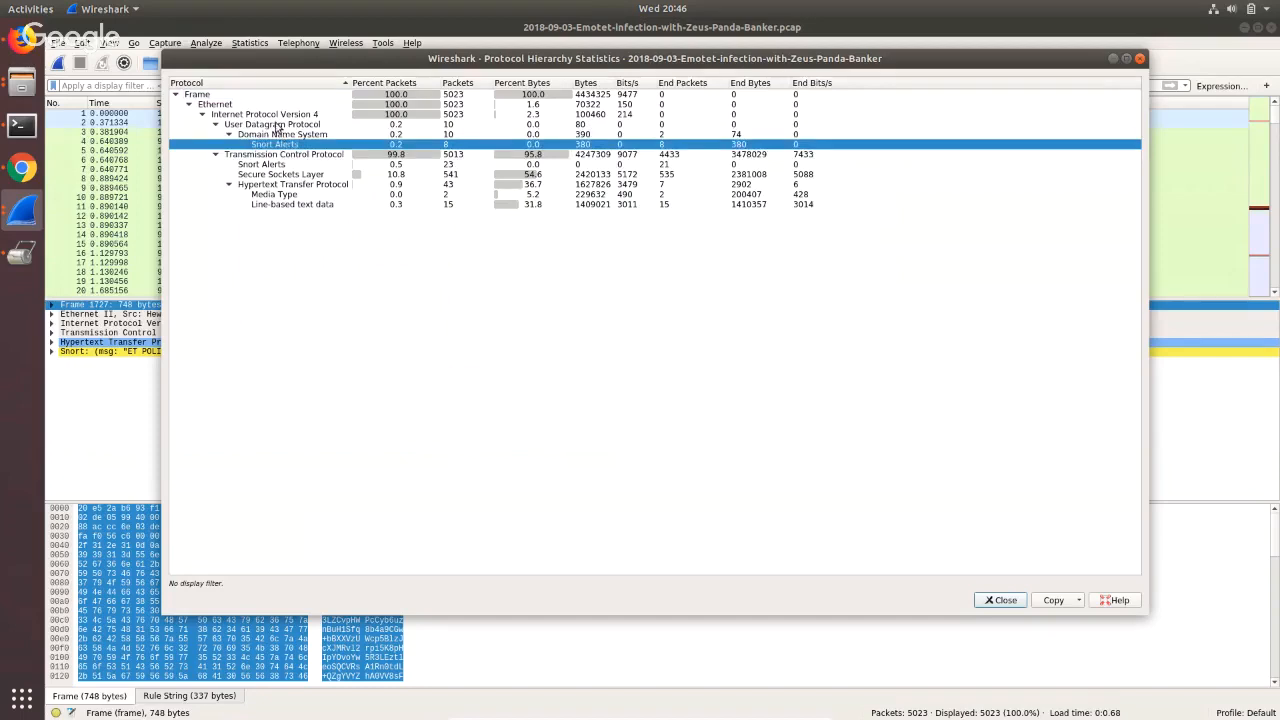
{"action": "left_click", "coordinate": [279, 155]}
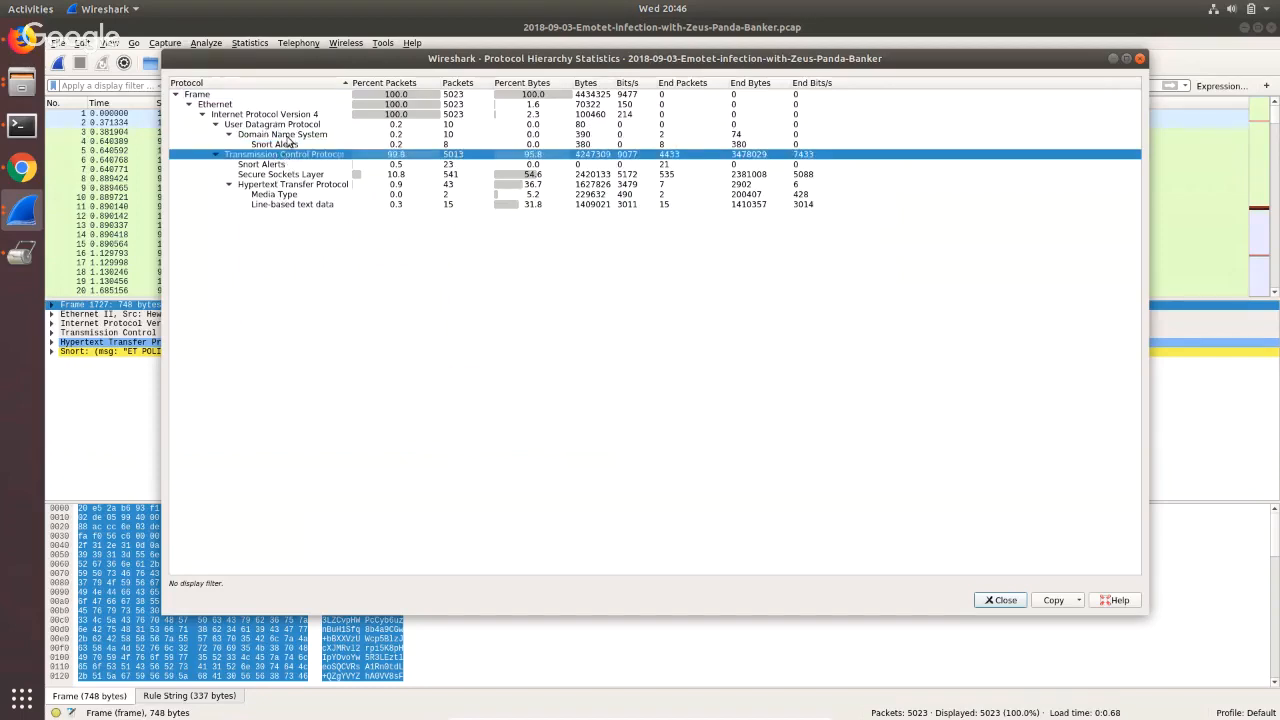
{"action": "left_click", "coordinate": [287, 126]}
{"action": "left_click", "coordinate": [275, 146]}
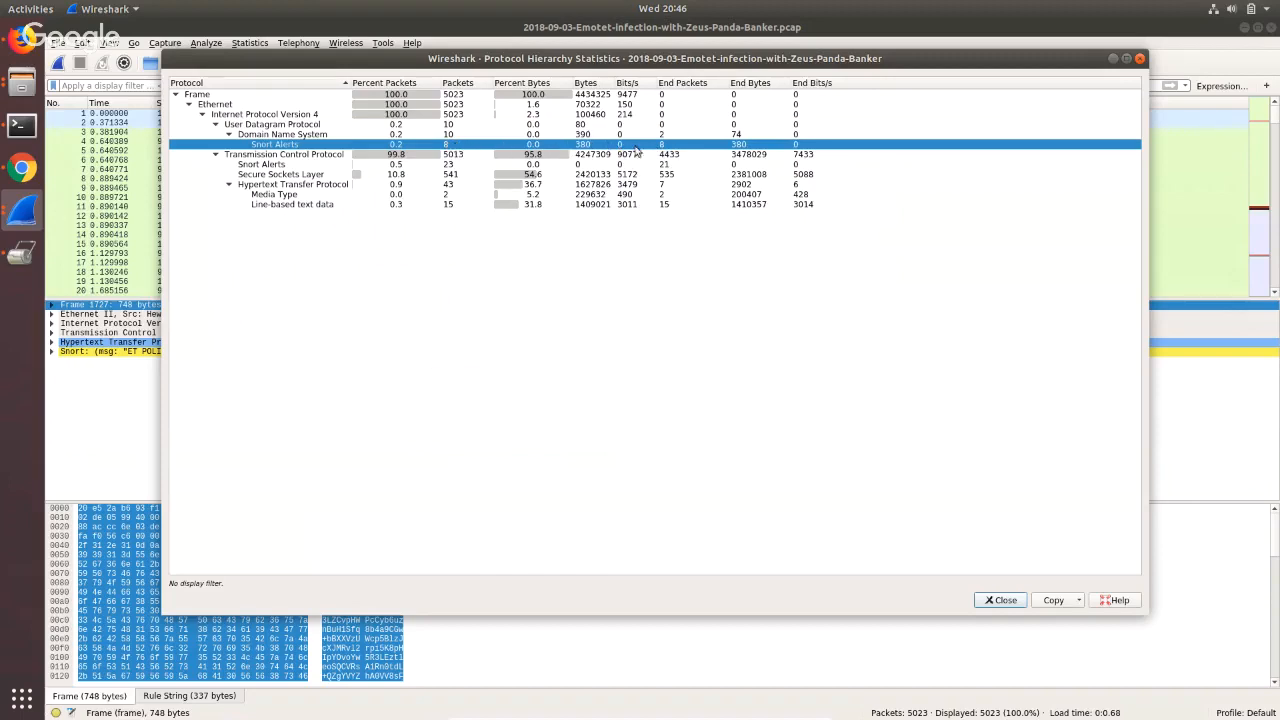
{"action": "left_click", "coordinate": [262, 165]}
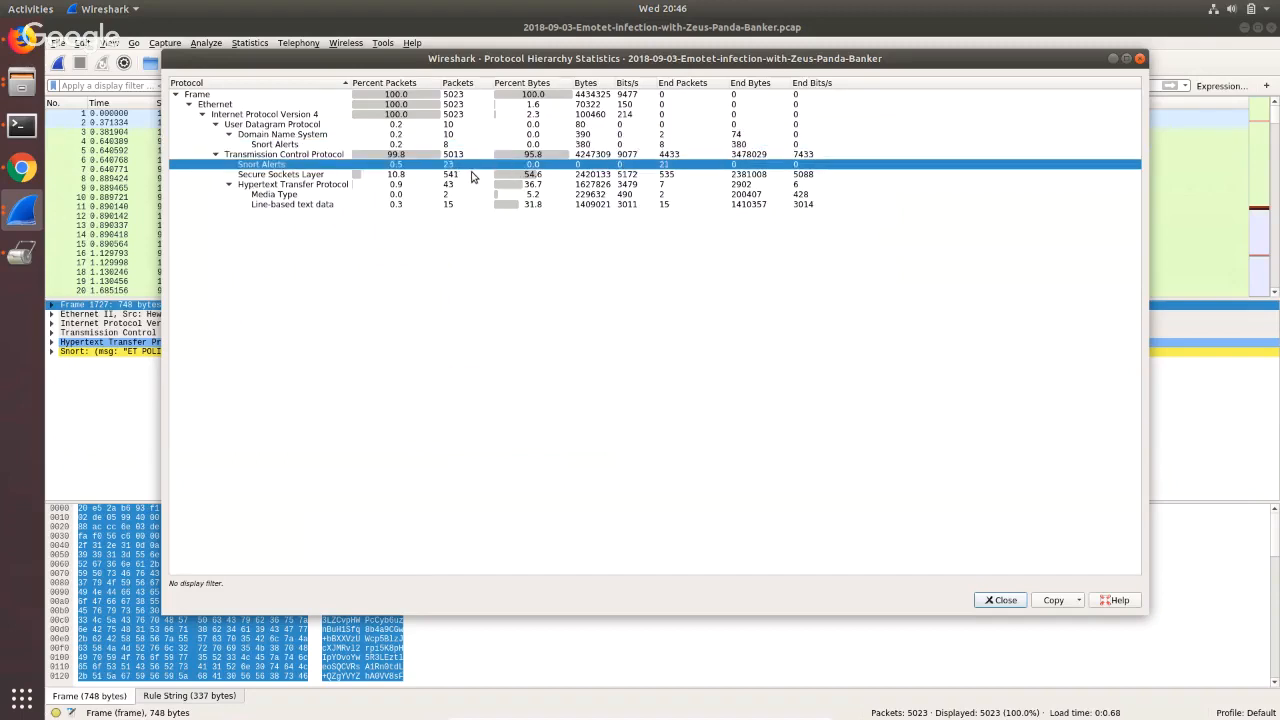
{"action": "left_click", "coordinate": [262, 144]}
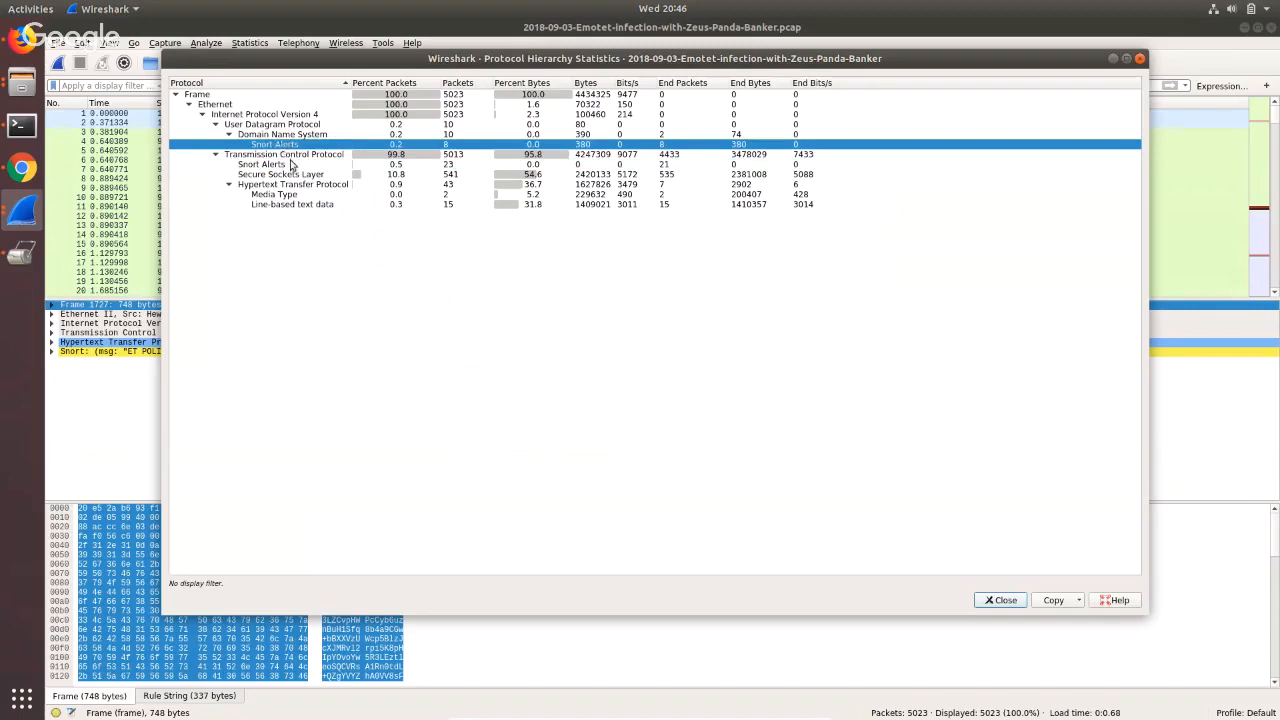
{"action": "left_click", "coordinate": [295, 165]}
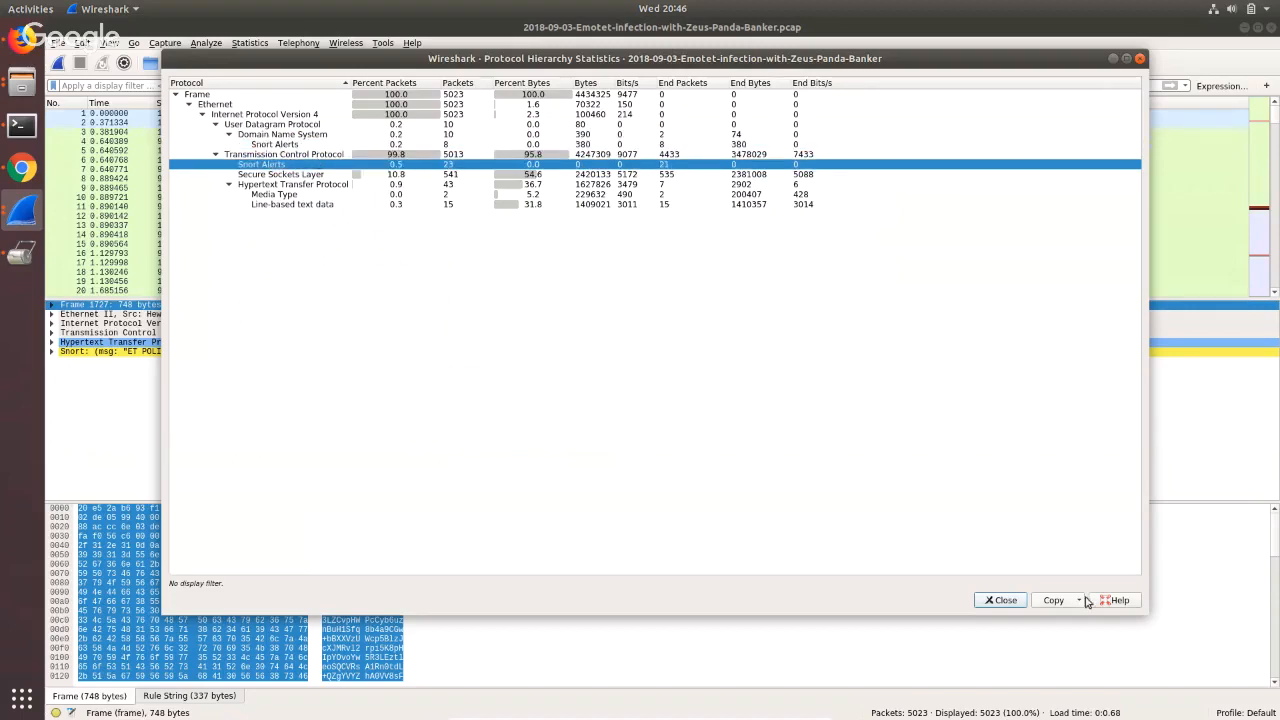
Close the Protocol Hierarchy statistics and look at the opening TCP packets exchanged between 10.9.3.102 and 94.73.151.140.
{"action": "left_click", "coordinate": [1012, 603]}
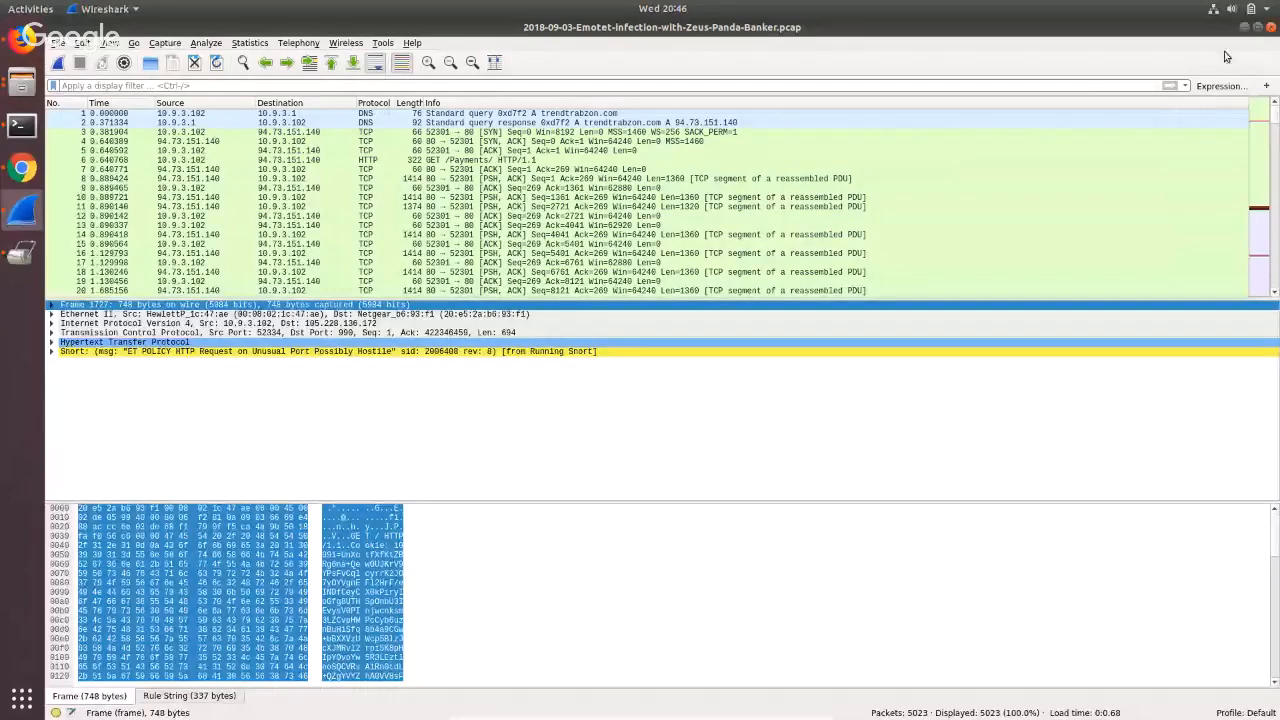
{"action": "left_click", "coordinate": [586, 170]}
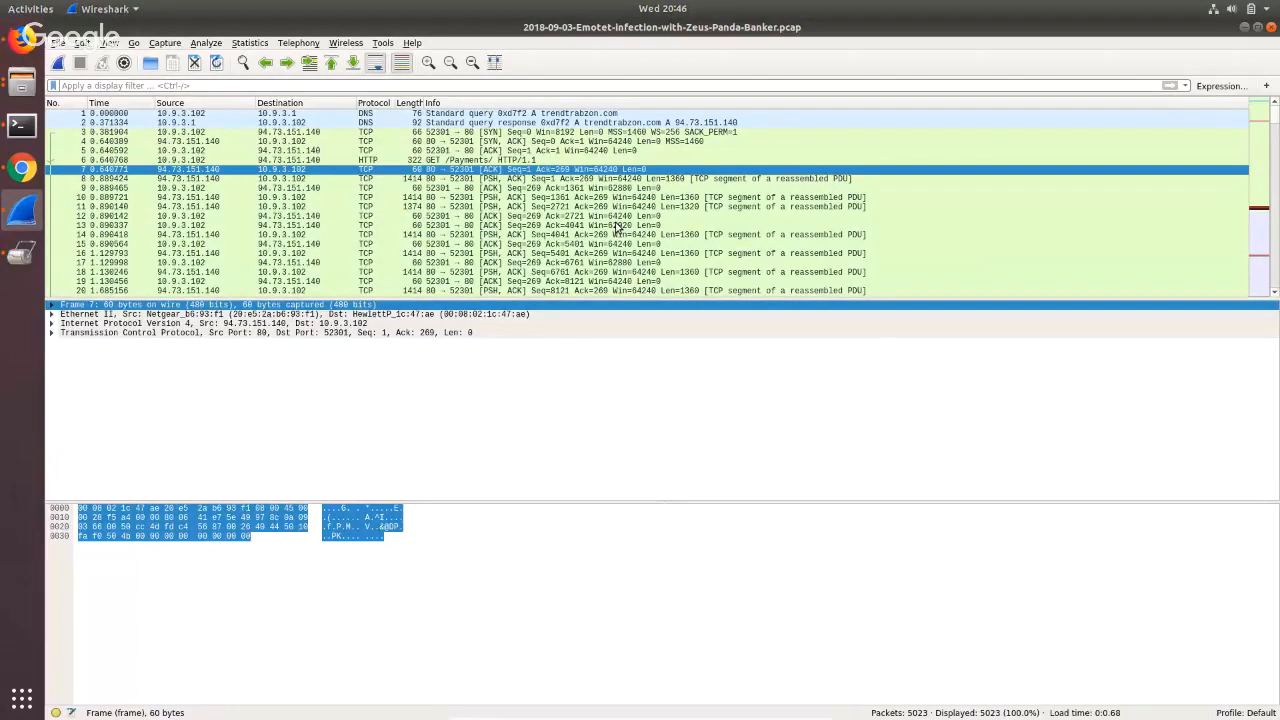
{"action": "left_click", "coordinate": [298, 152]}
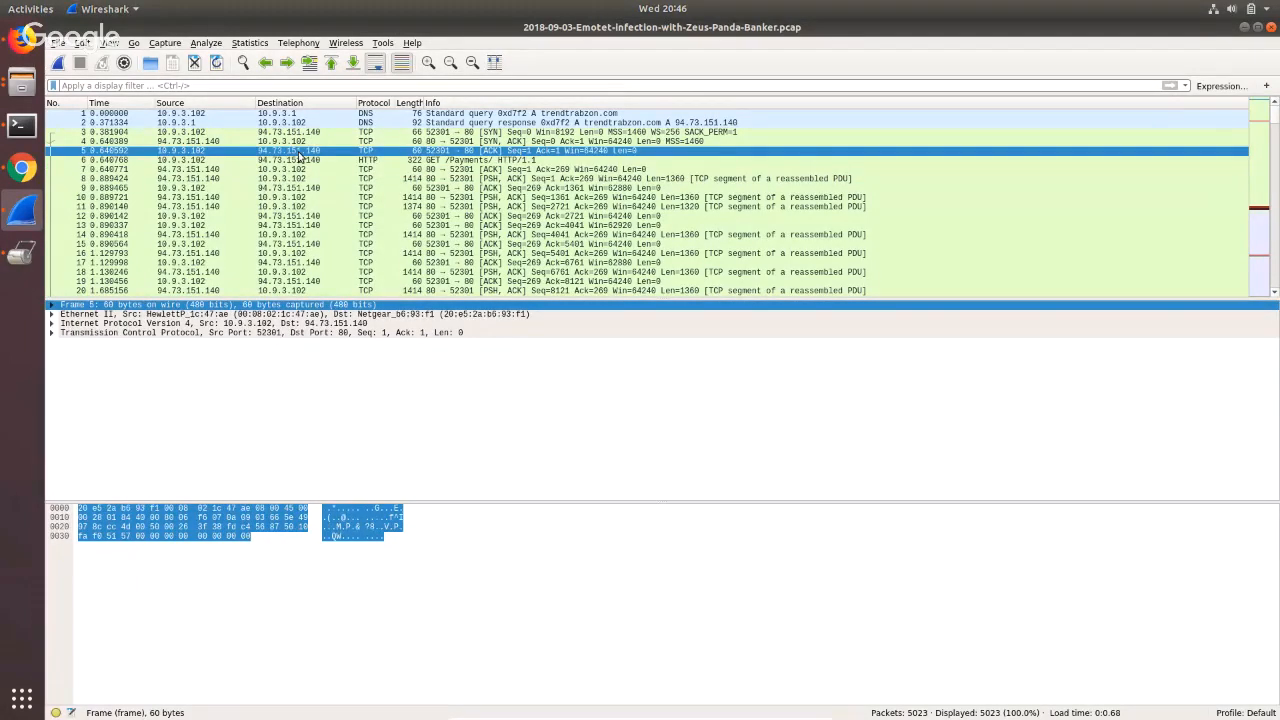
{"action": "left_click", "coordinate": [312, 133]}
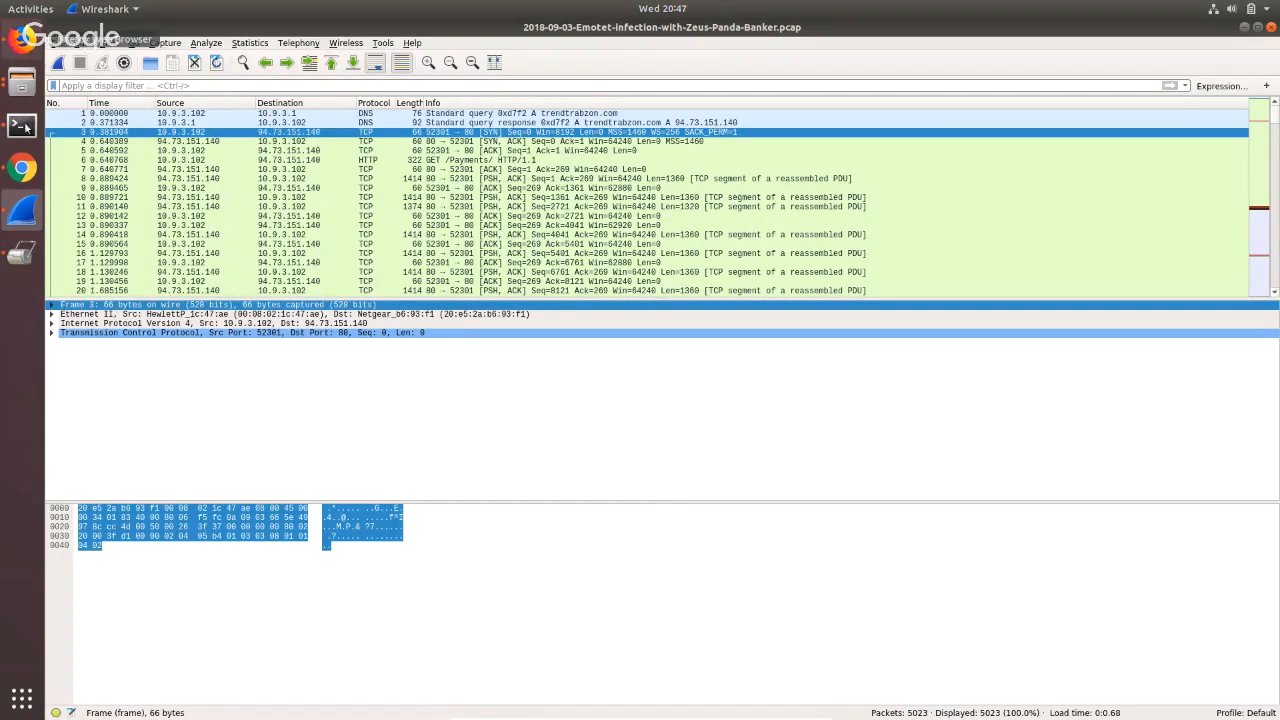
Switch to Chrome to show the Netflow dashboard on slide 5 of the Wiresnort presentation, and switch back to Wireshark.
{"action": "left_click", "coordinate": [31, 171]}
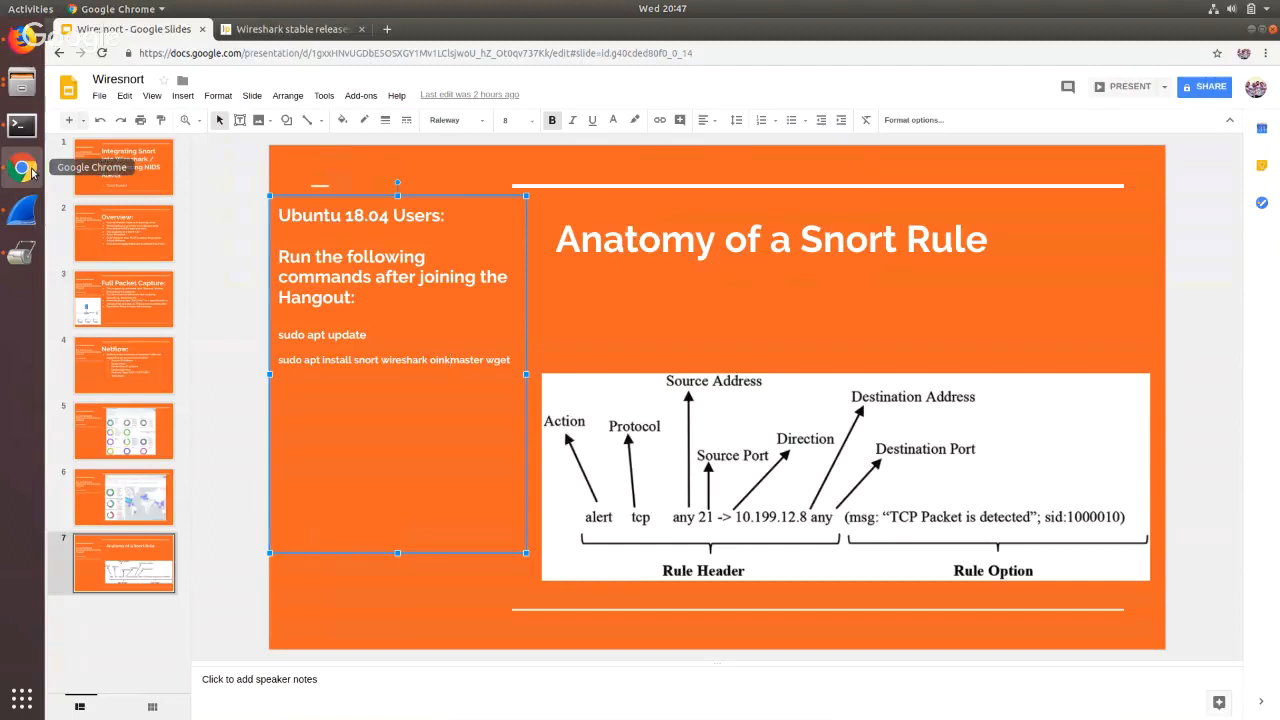
{"action": "left_click", "coordinate": [127, 449]}
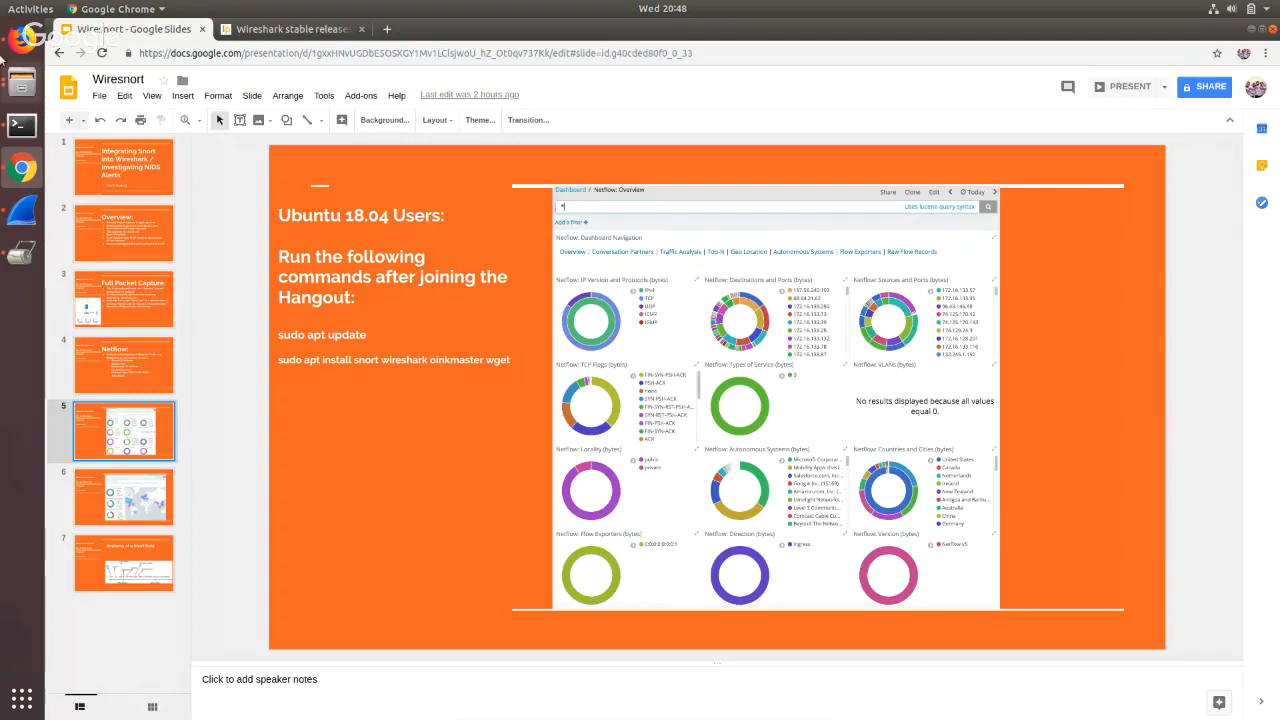
{"action": "left_click", "coordinate": [22, 210]}
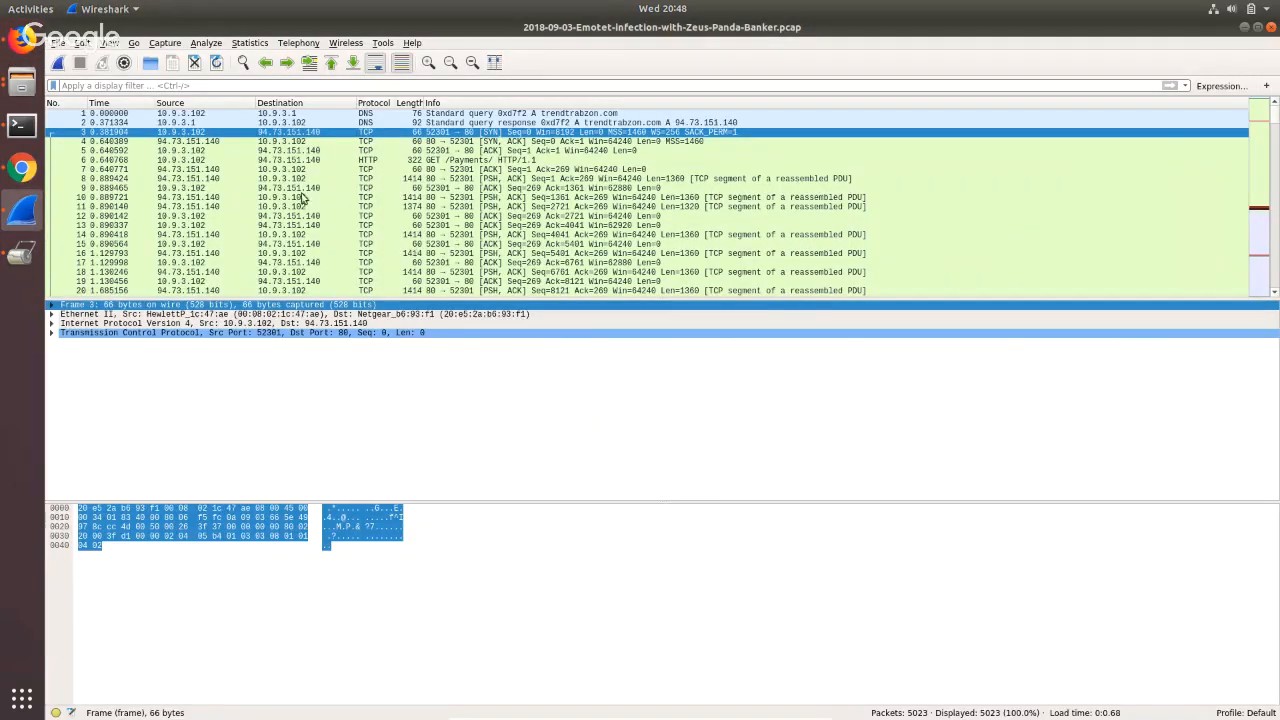
Look through the trendtrabzon.com DNS response and the TCP packets that follow it in the packet list.
{"action": "left_click", "coordinate": [378, 123]}
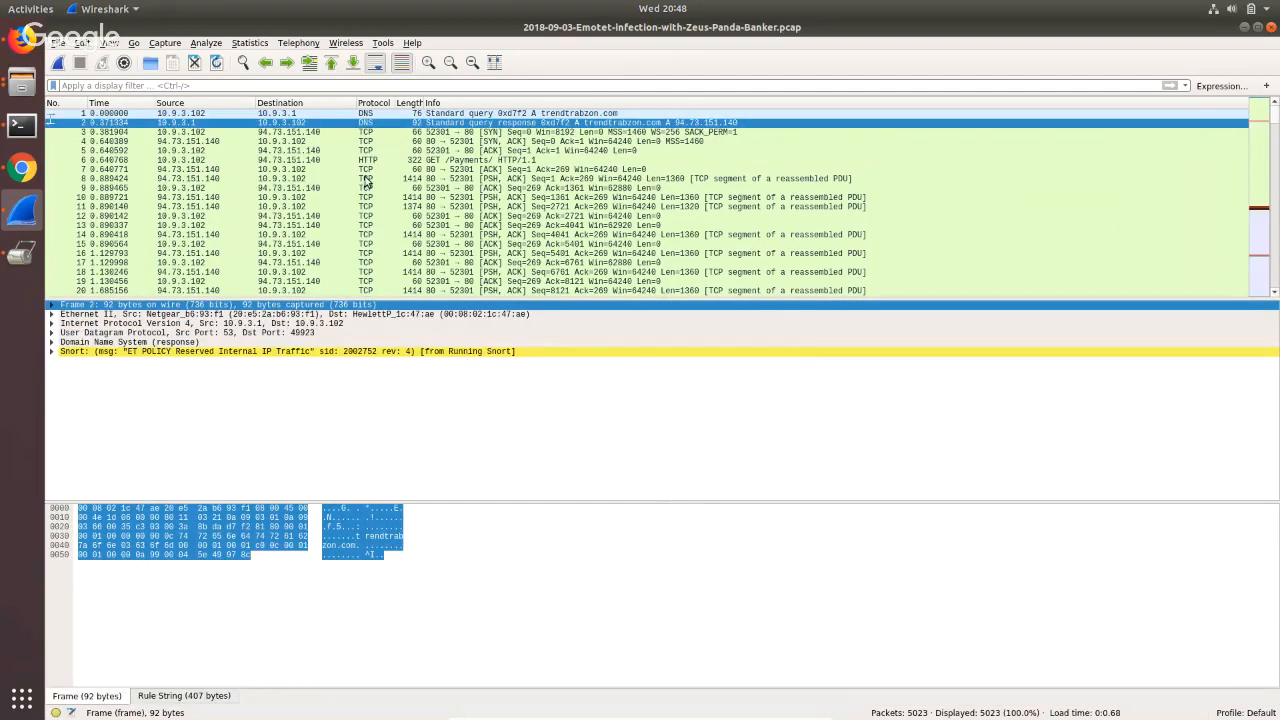
{"action": "left_click", "coordinate": [368, 178]}
{"action": "left_click", "coordinate": [366, 226]}
{"action": "scroll", "coordinate": [340, 230], "scroll_direction": "down", "scroll_amount": 2}
{"action": "left_click", "coordinate": [337, 227]}
{"action": "scroll", "coordinate": [337, 232], "scroll_direction": "down", "scroll_amount": 2}
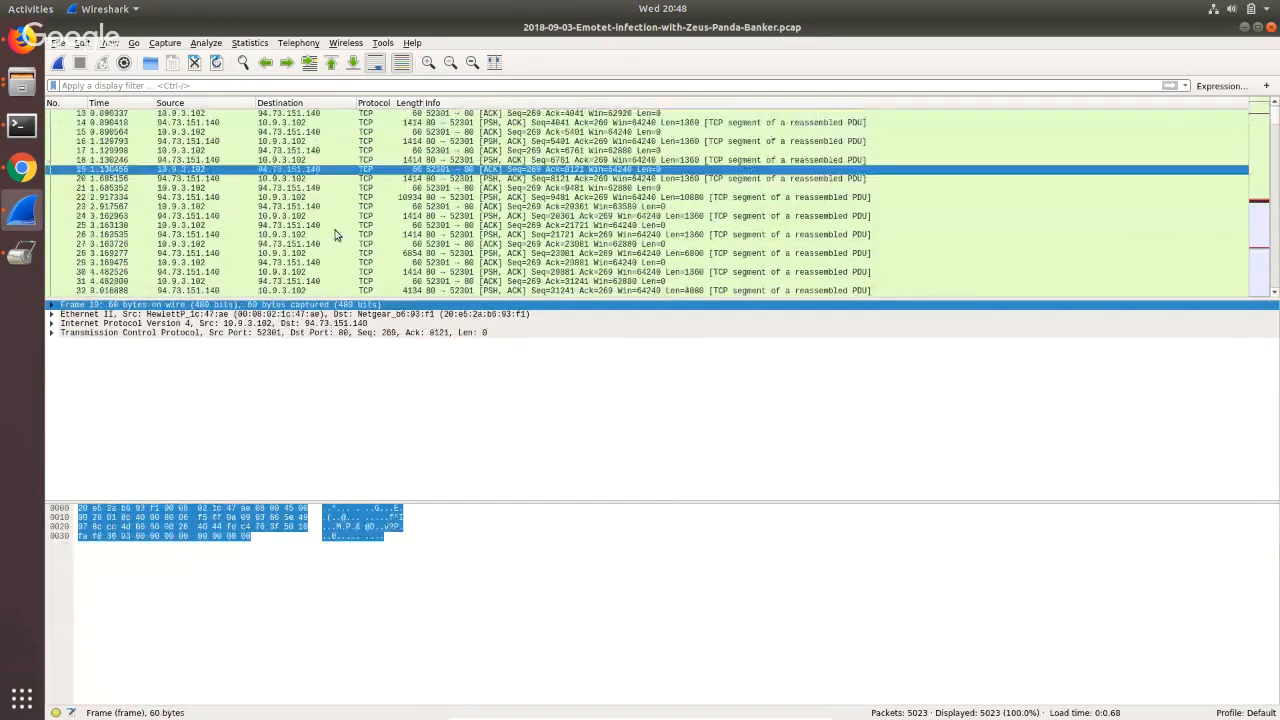
Close the capture and try to reopen 2018-09-03-Emotet-infection-with-Zeus-Panda-Banker.pcap from the Downloads folder.
{"action": "left_click", "coordinate": [193, 63]}
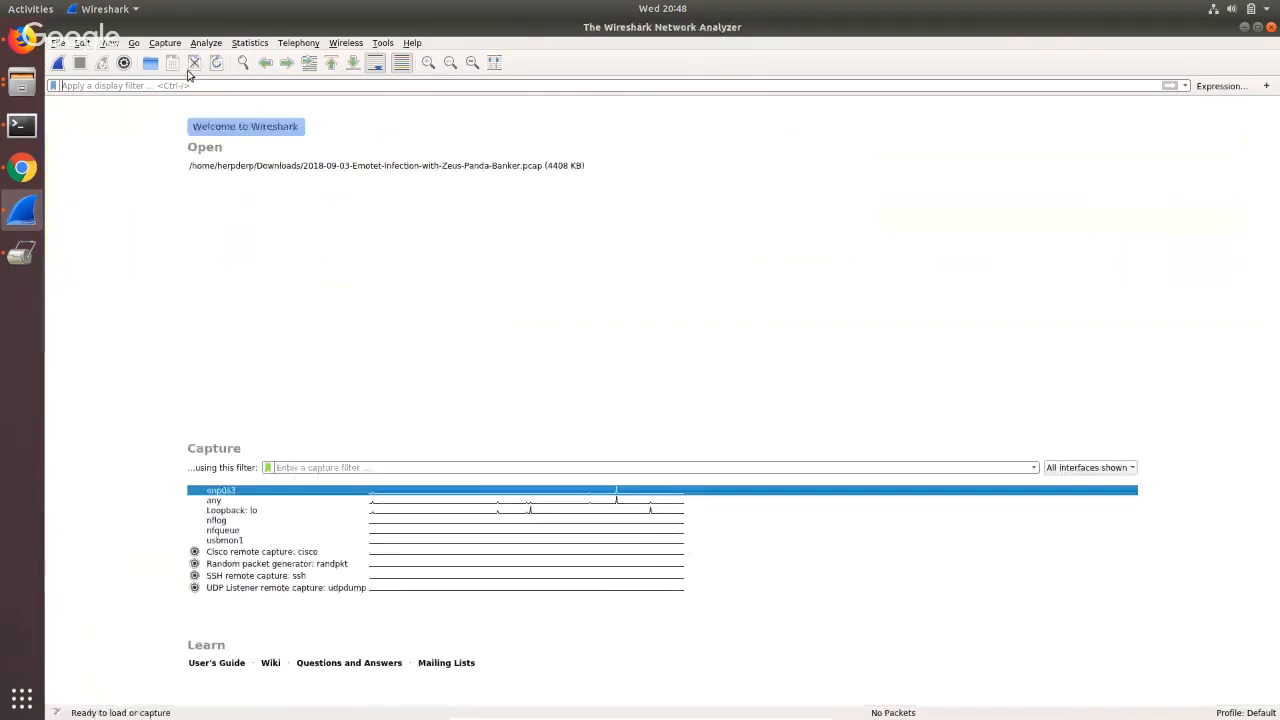
{"action": "left_click", "coordinate": [57, 43]}
{"action": "left_click", "coordinate": [77, 58]}
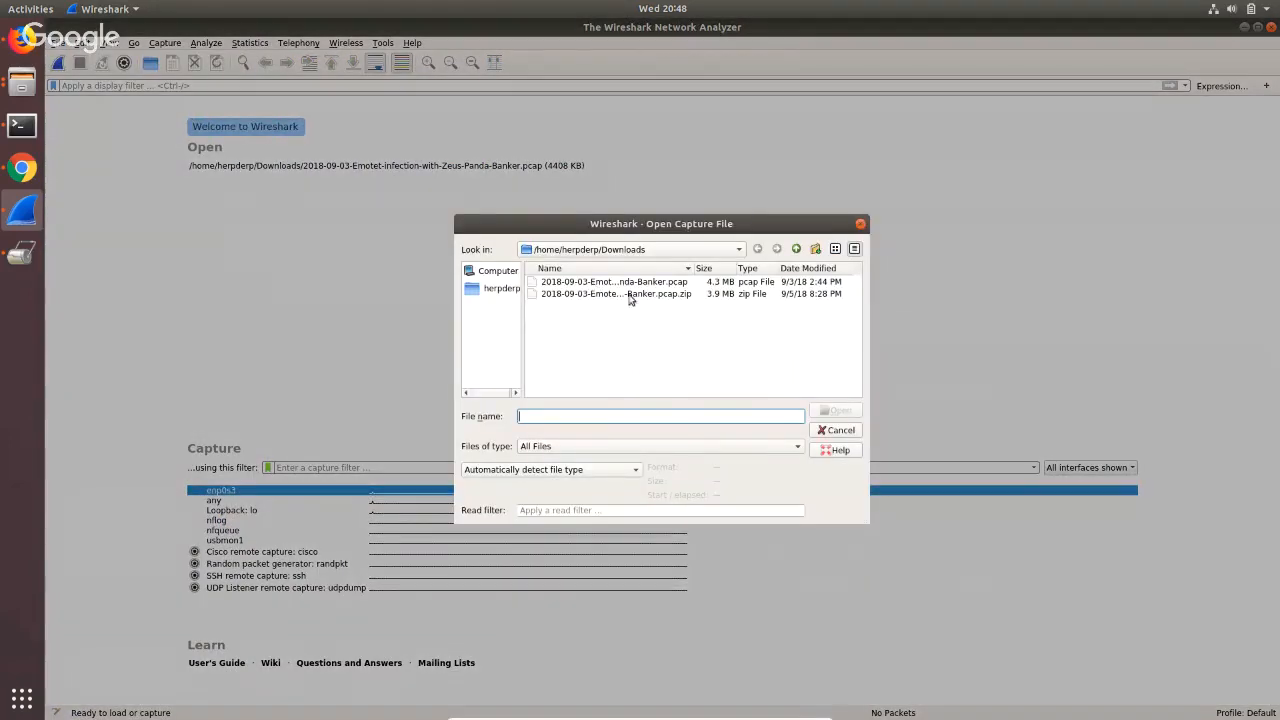
{"action": "left_click", "coordinate": [643, 284]}
{"action": "double_click", "coordinate": [643, 284]}
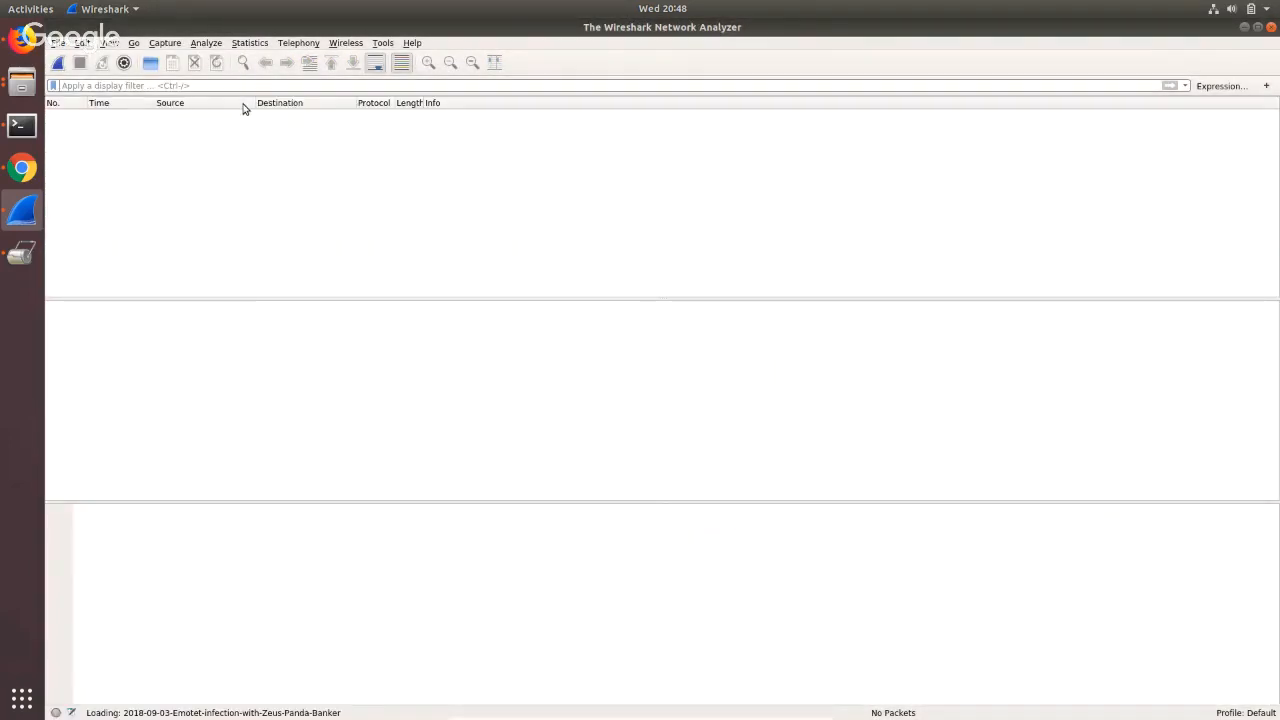
{"action": "left_click", "coordinate": [12, 162]}
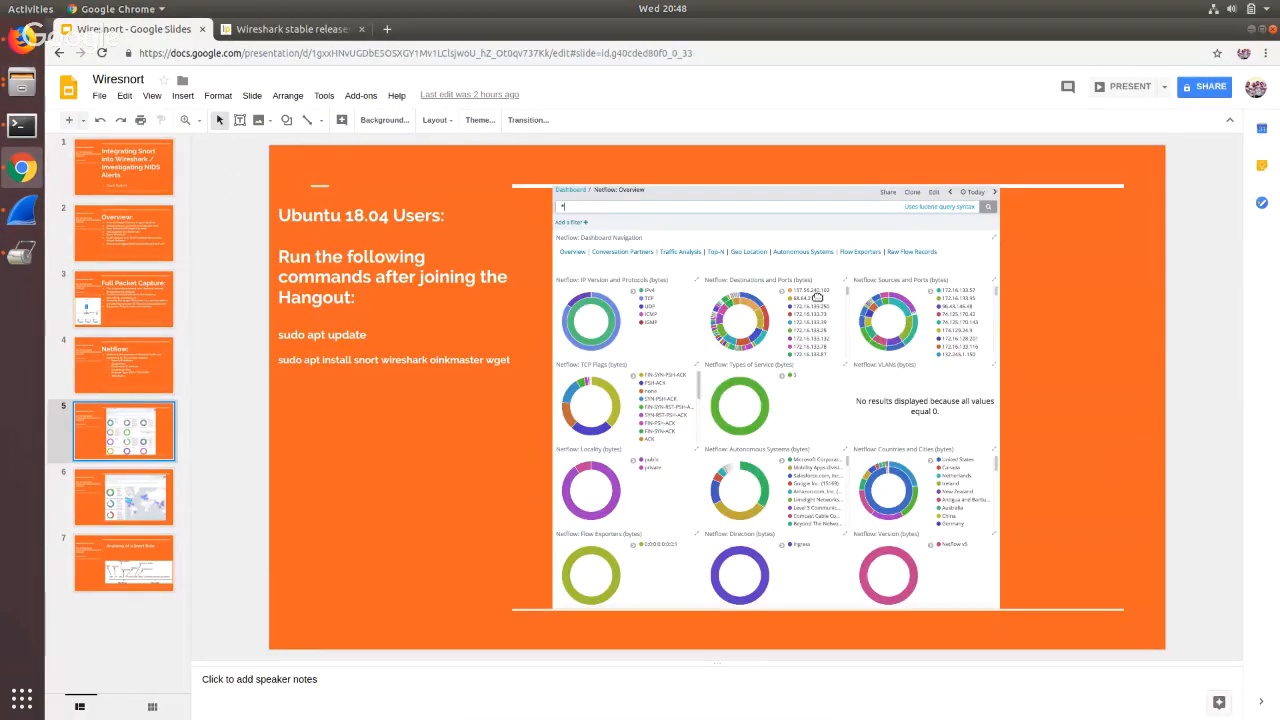
{"action": "left_click", "coordinate": [15, 210]}
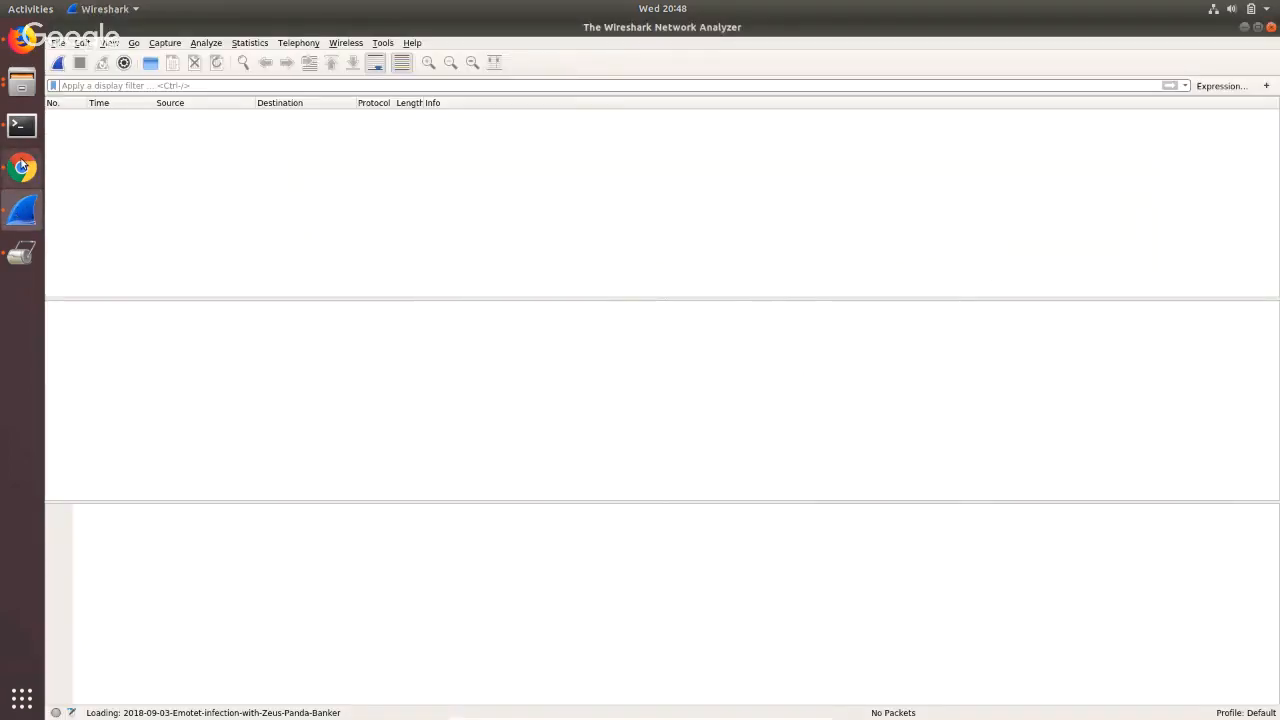
{"action": "left_click", "coordinate": [22, 166]}
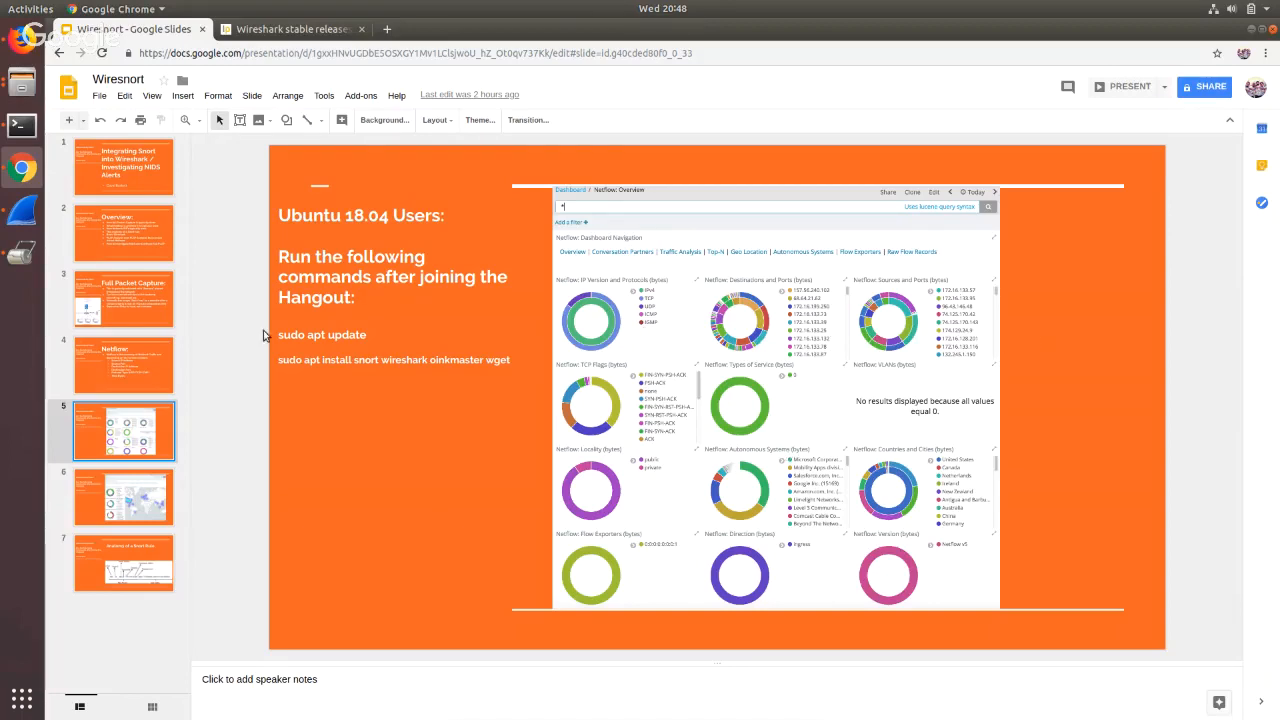
Force quit Wireshark, relaunch it from the terminal with sudo wireshark, entering the account password, and dismiss the Lua error.
{"action": "left_click", "coordinate": [14, 210]}
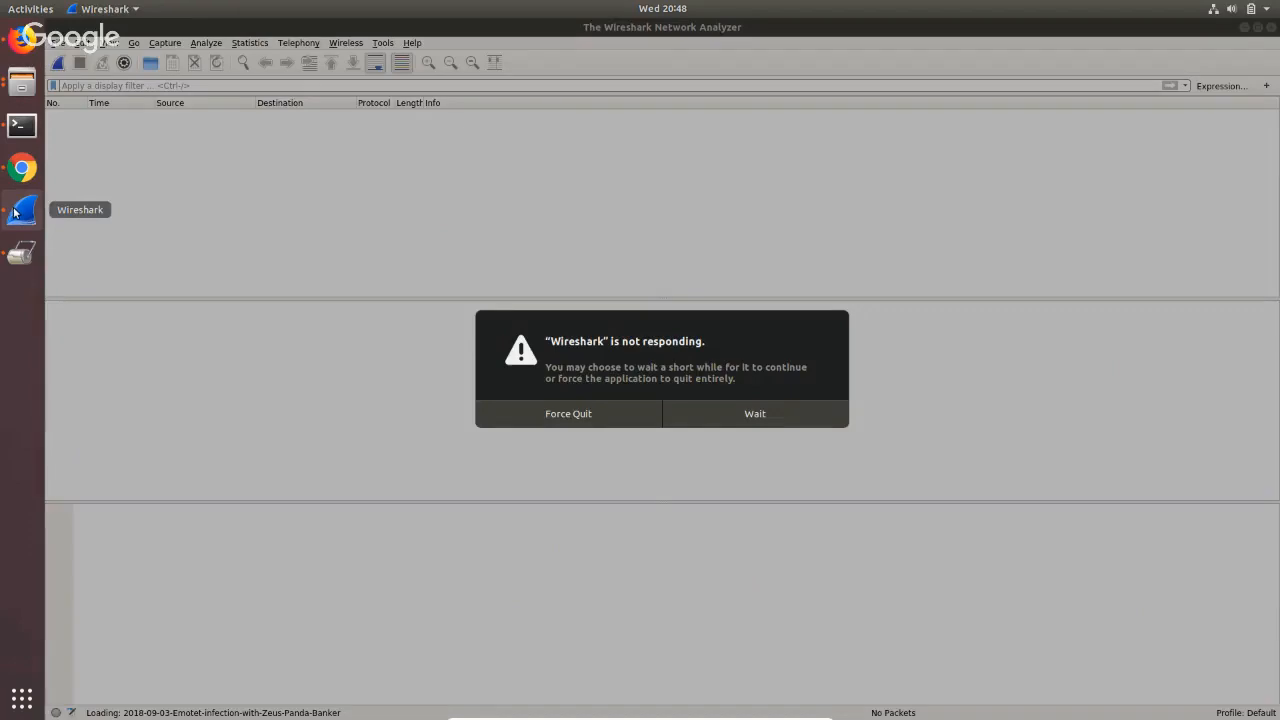
{"action": "left_click", "coordinate": [601, 414]}
{"action": "left_click", "coordinate": [22, 130]}
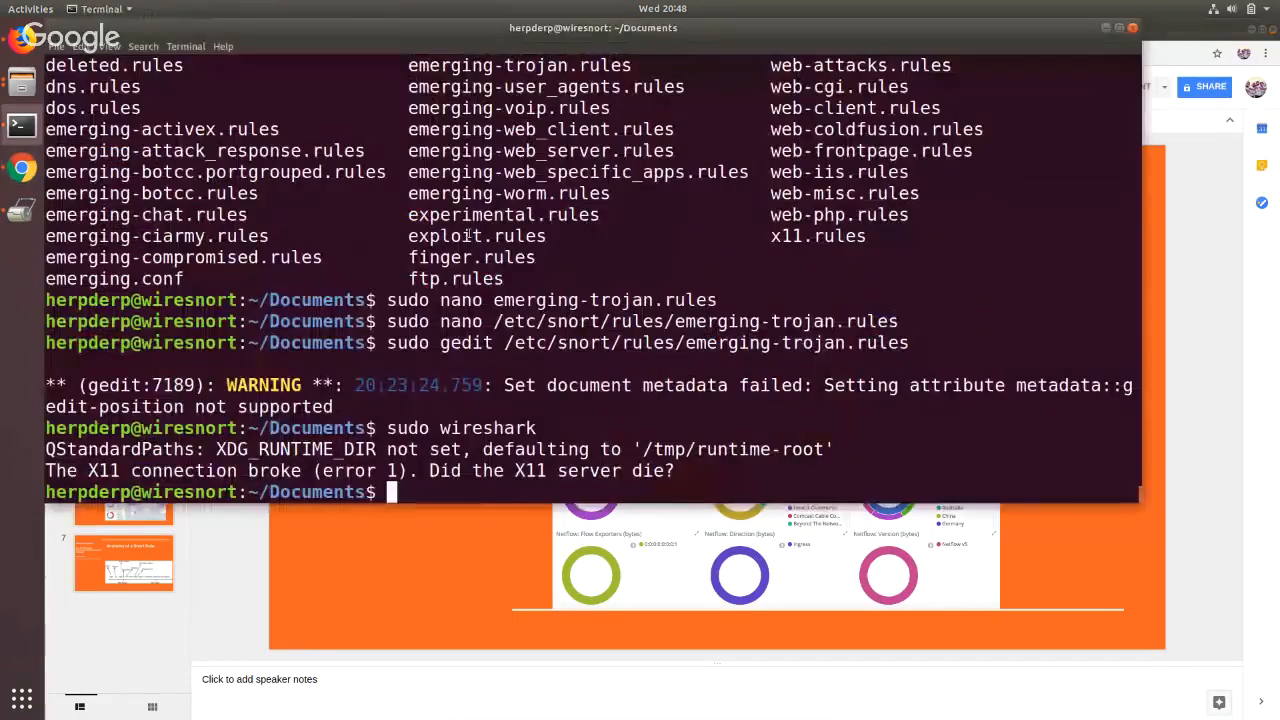
{"action": "key", "text": "Up"}
{"action": "key", "text": "Return"}
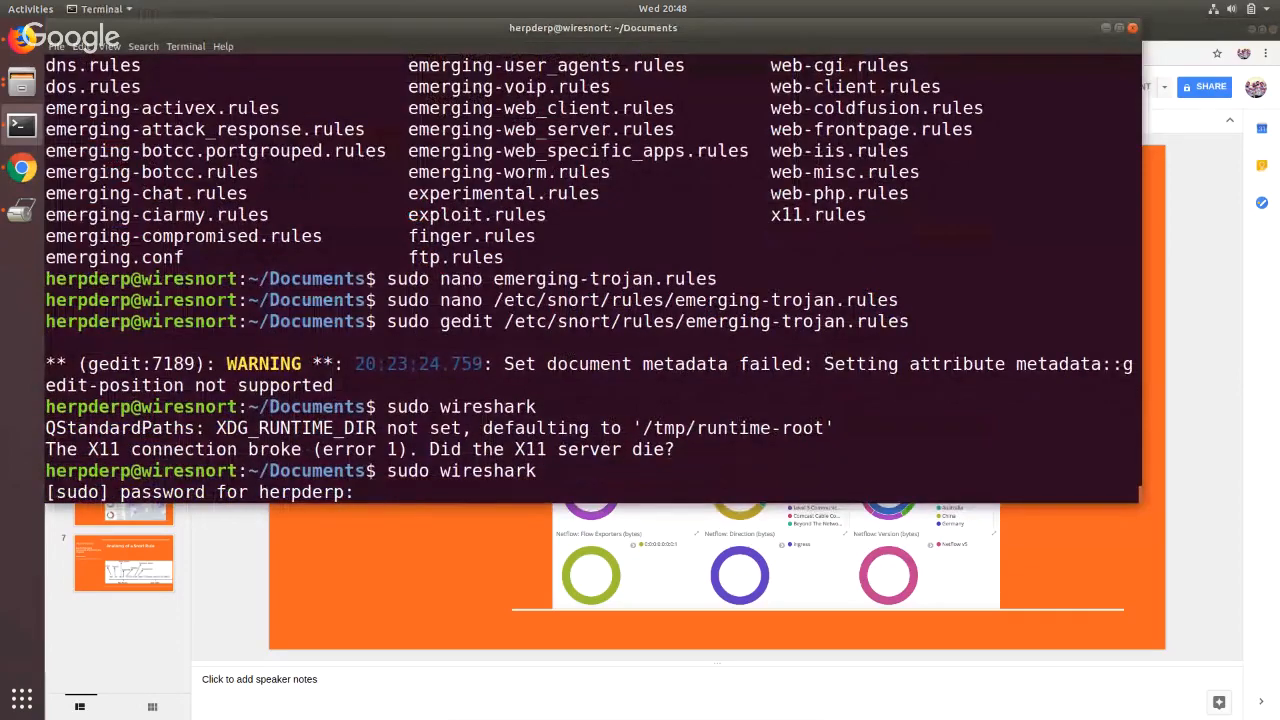
{"action": "key", "text": "Return"}
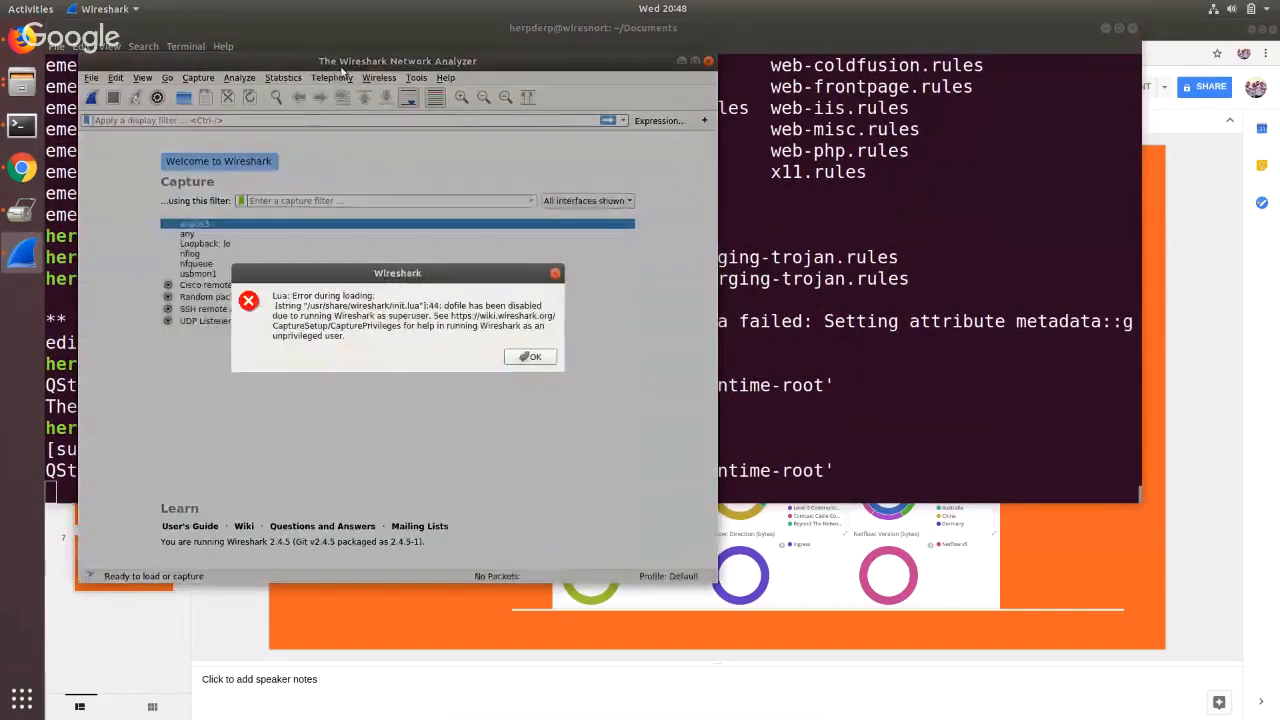
{"action": "left_click", "coordinate": [524, 360]}
Open the Emotet infection with Zeus Panda Banker .pcap file from the Downloads folder in the home directory.
{"action": "left_click", "coordinate": [91, 79]}
{"action": "left_click", "coordinate": [97, 92]}
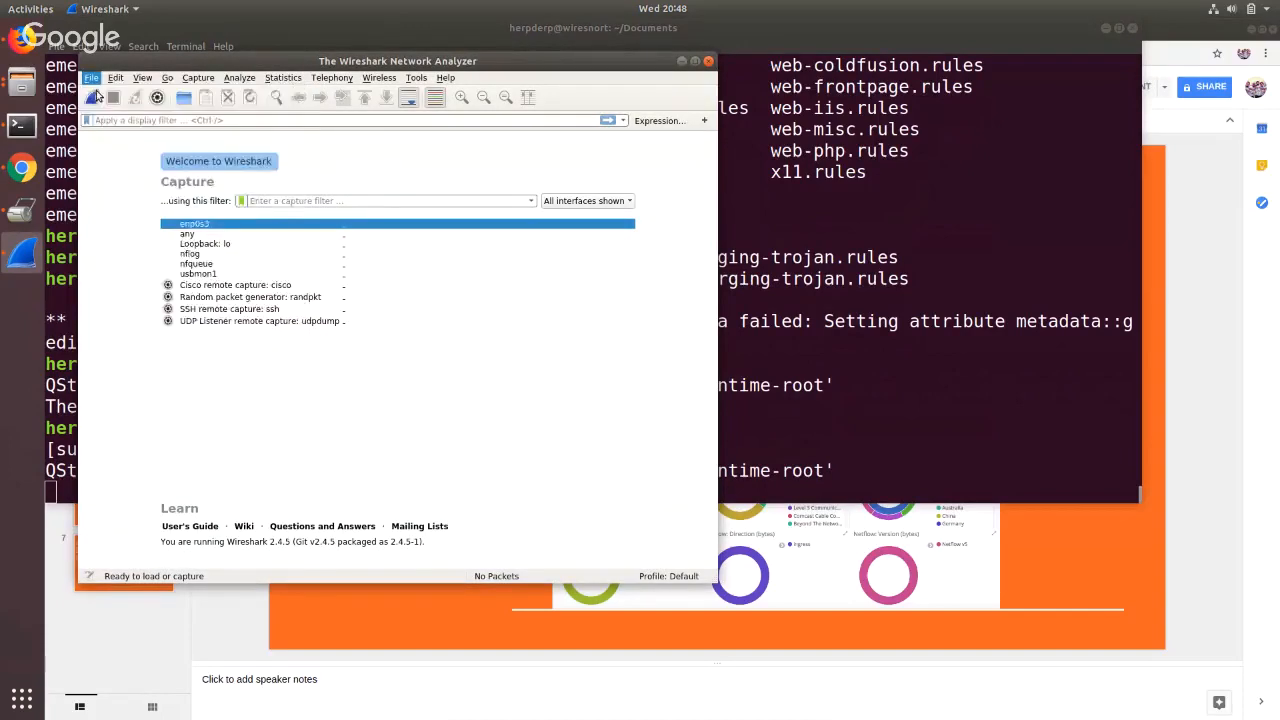
{"action": "left_click", "coordinate": [358, 200]}
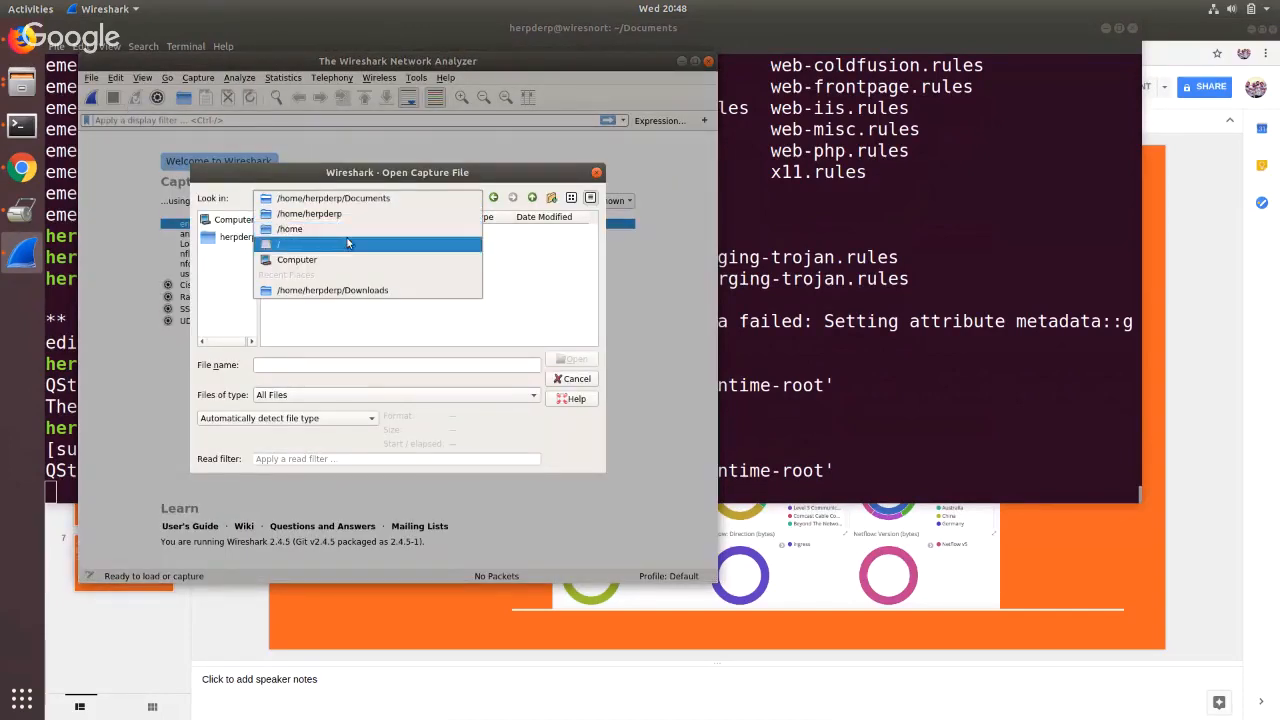
{"action": "double_click", "coordinate": [300, 242]}
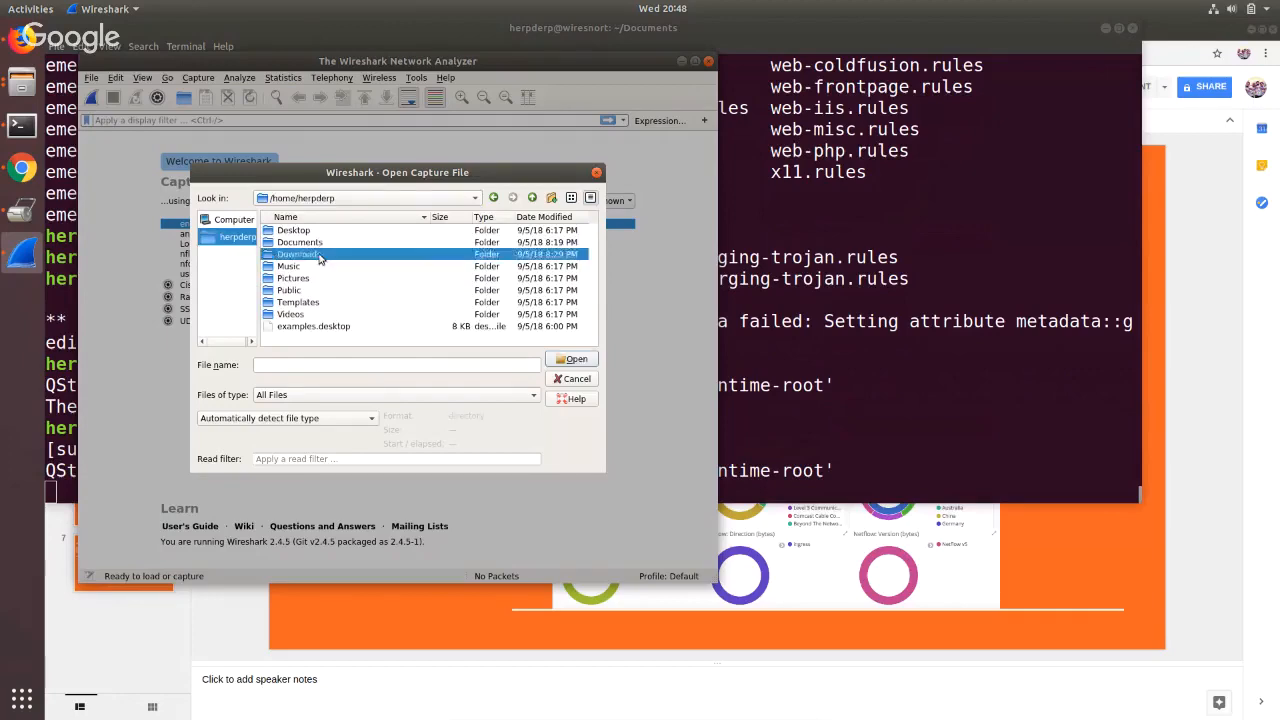
{"action": "double_click", "coordinate": [364, 231]}
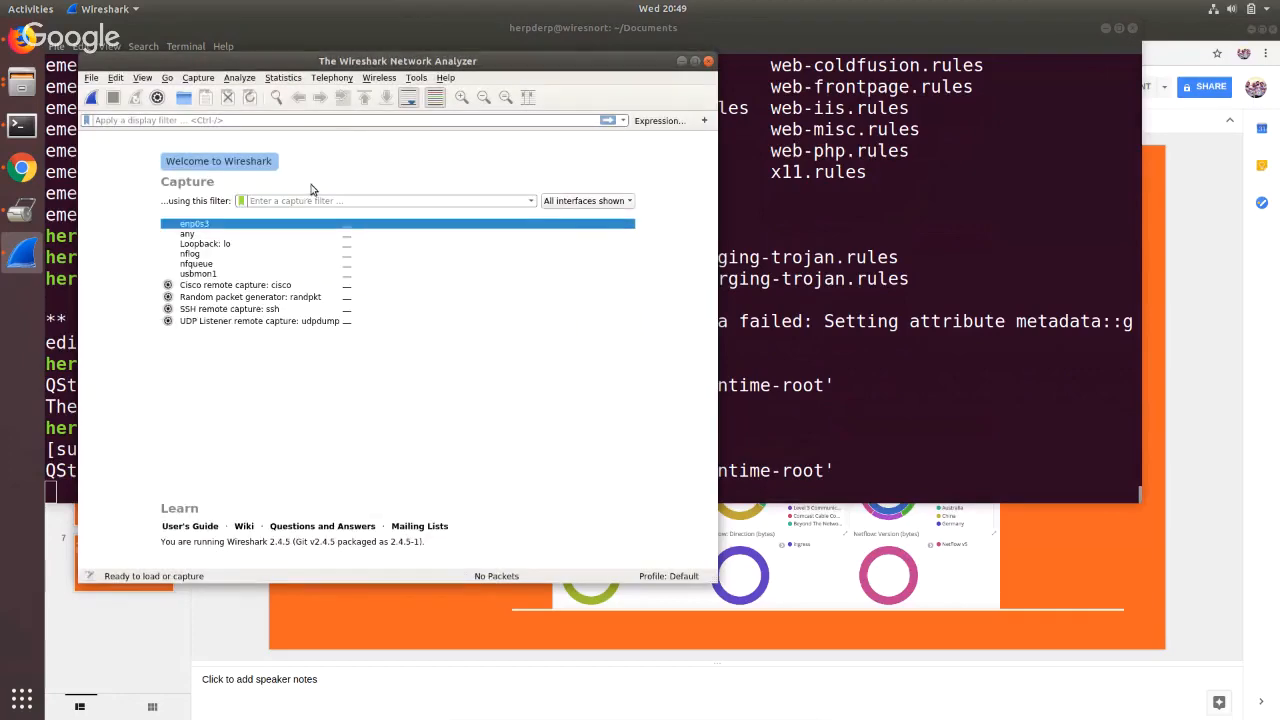
Open robtex.com in a new Chrome tab, minimizing the terminal and moving the Wireshark window clear of the address bar.
{"action": "left_click", "coordinate": [708, 62]}
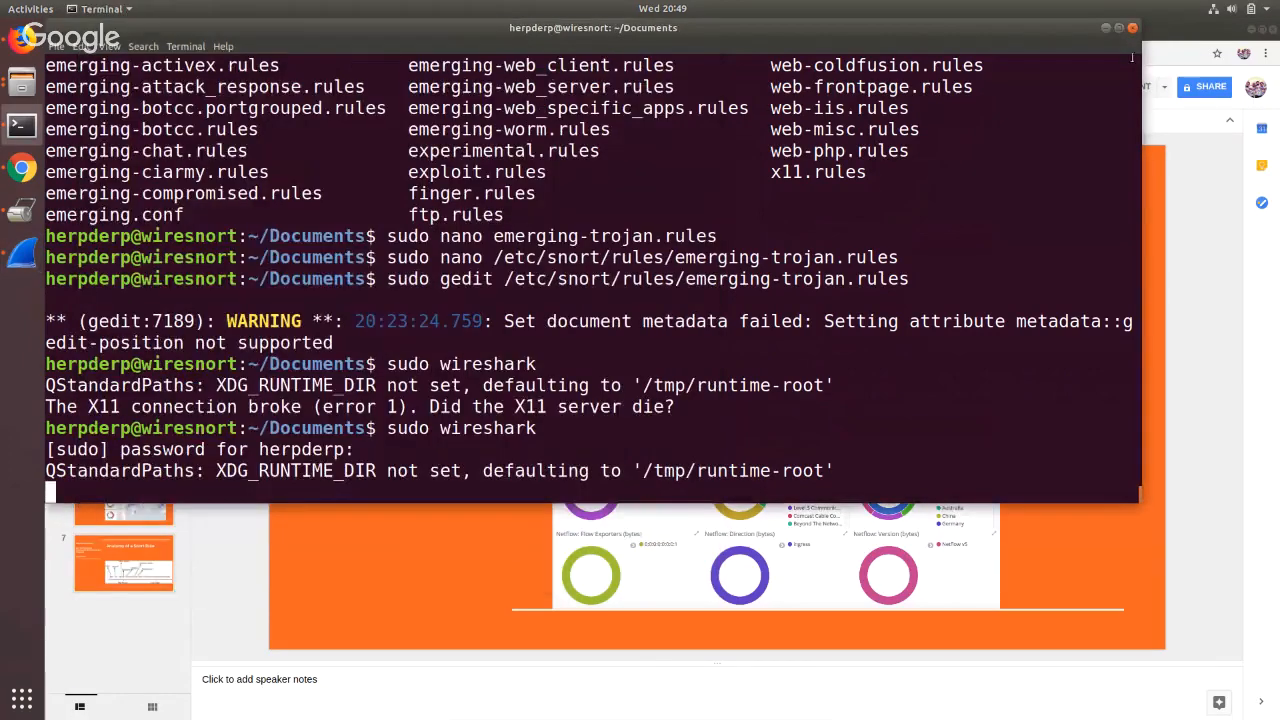
{"action": "left_click", "coordinate": [1106, 28]}
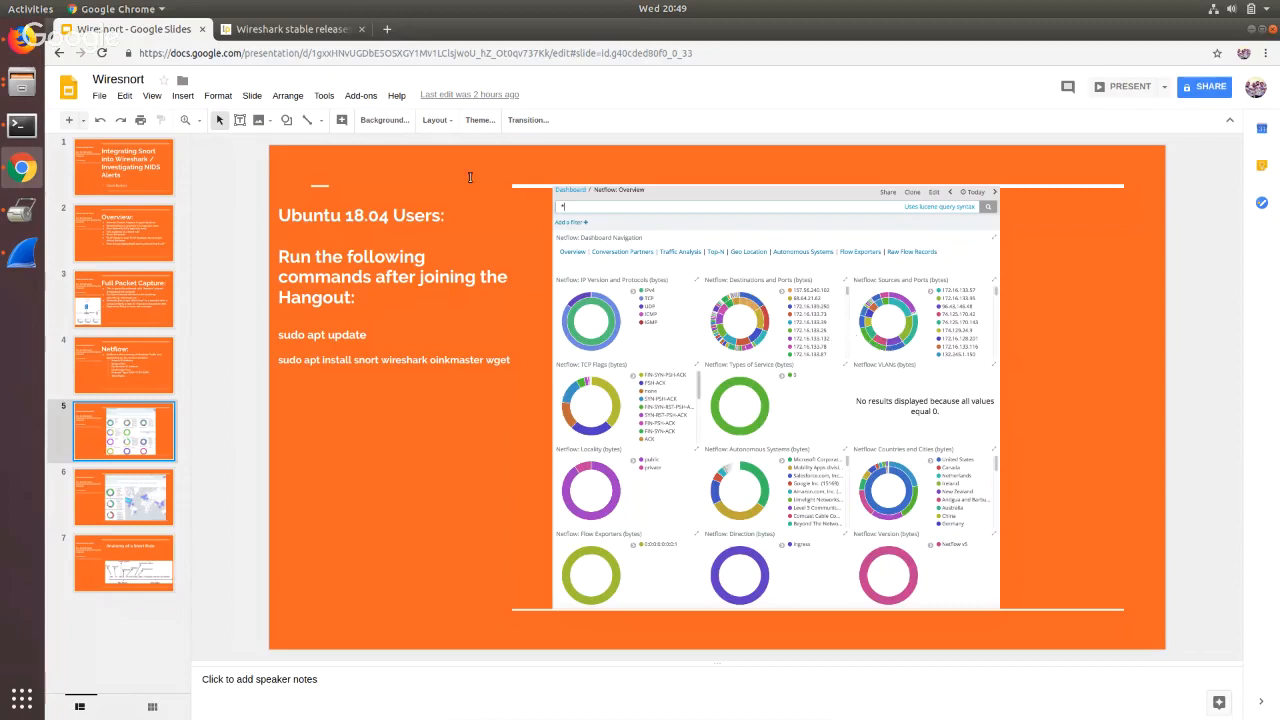
{"action": "left_click", "coordinate": [389, 29]}
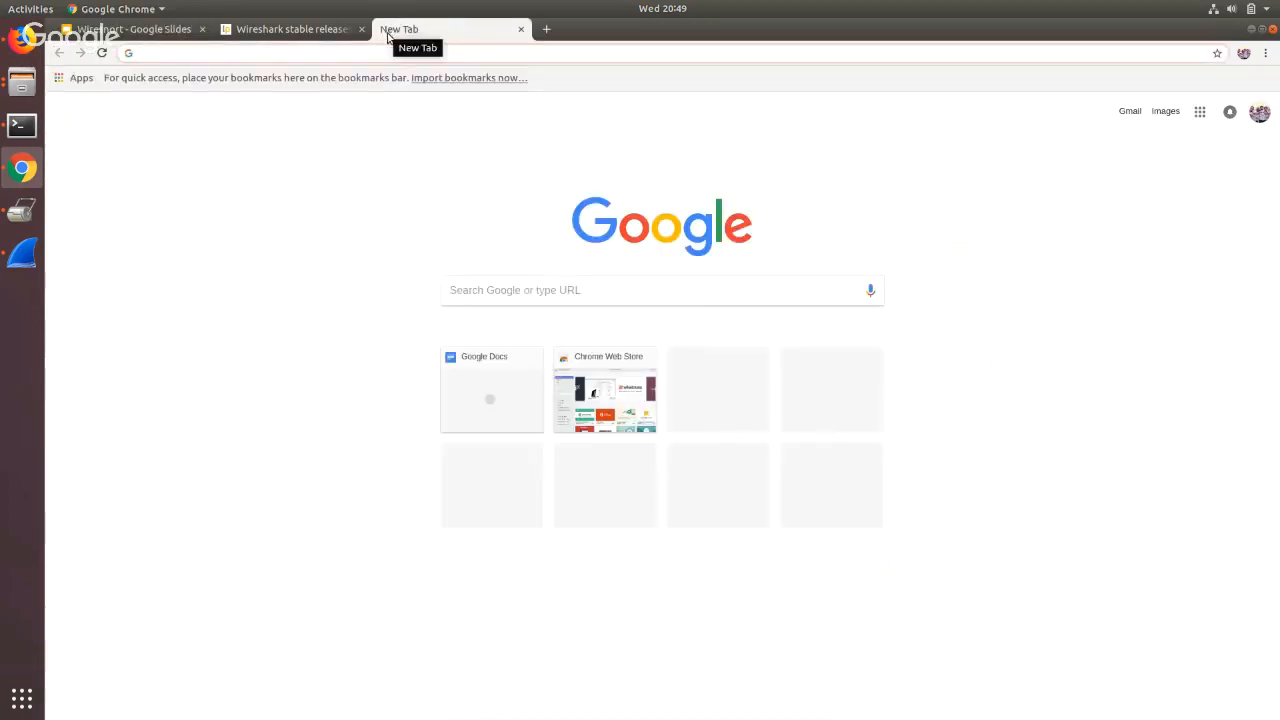
{"action": "left_click", "coordinate": [22, 256]}
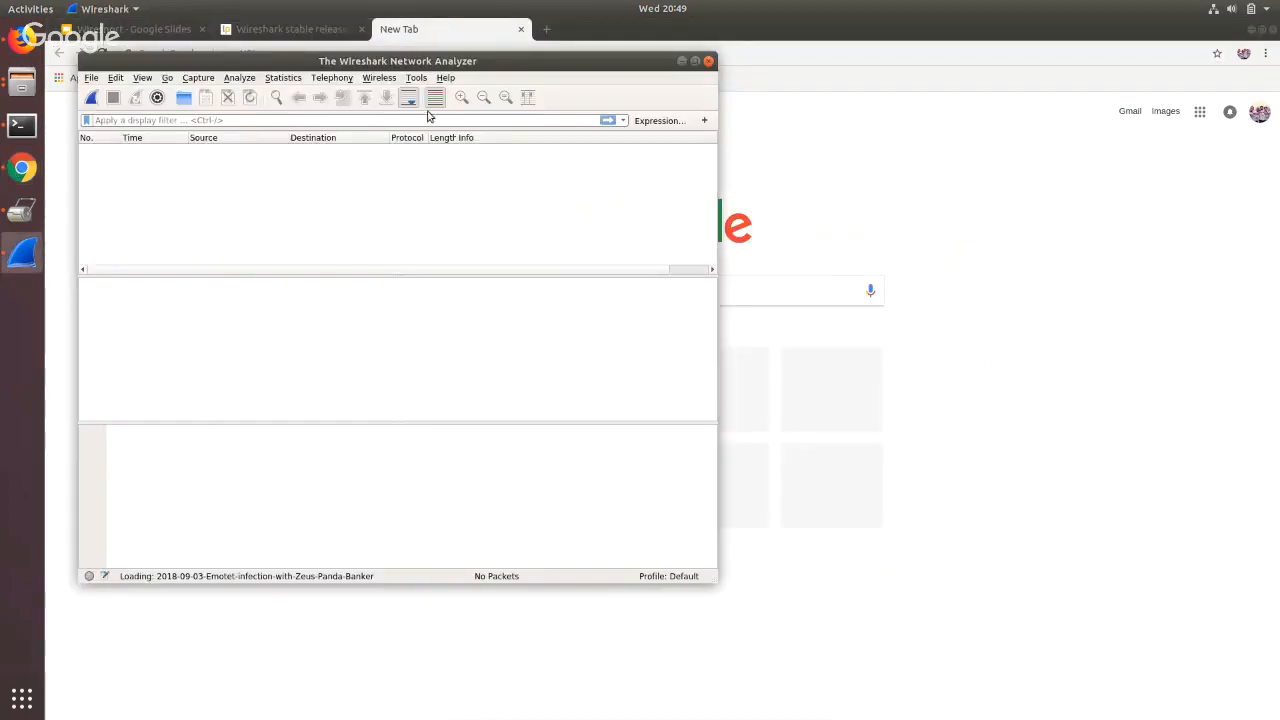
{"action": "left_click_drag", "start_coordinate": [430, 62], "coordinate": [778, 125]}
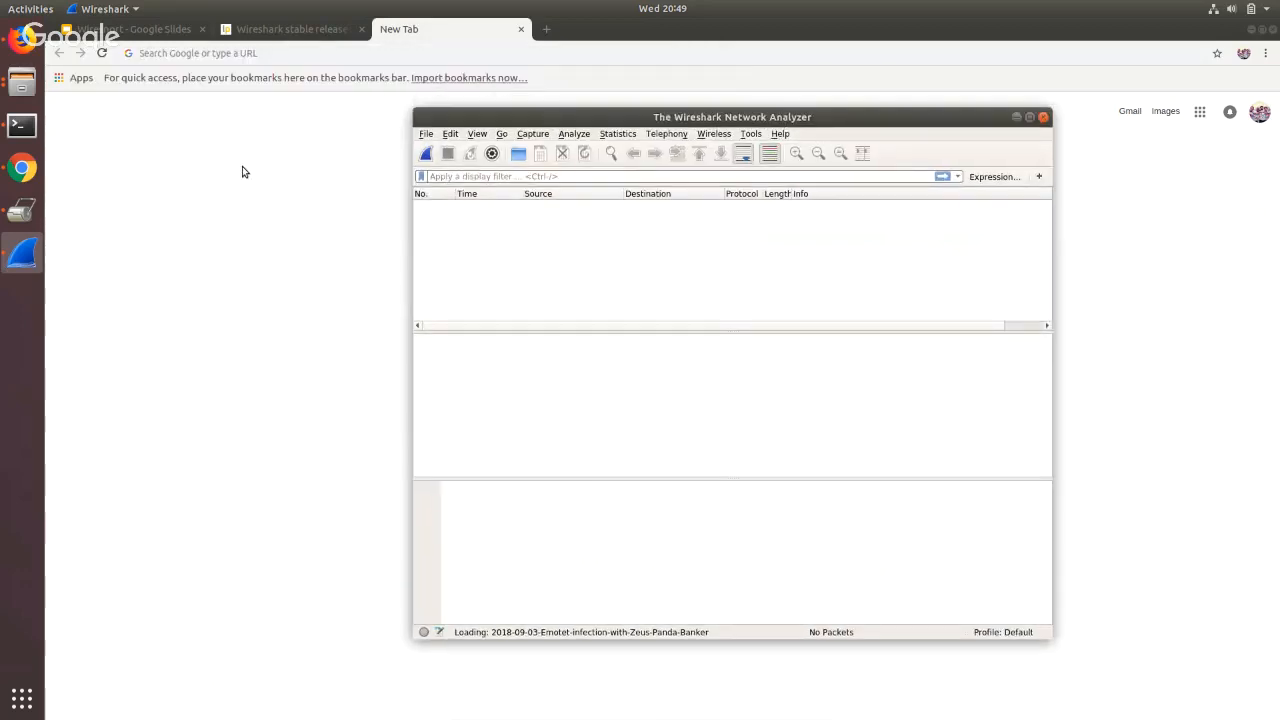
{"action": "left_click", "coordinate": [272, 51]}
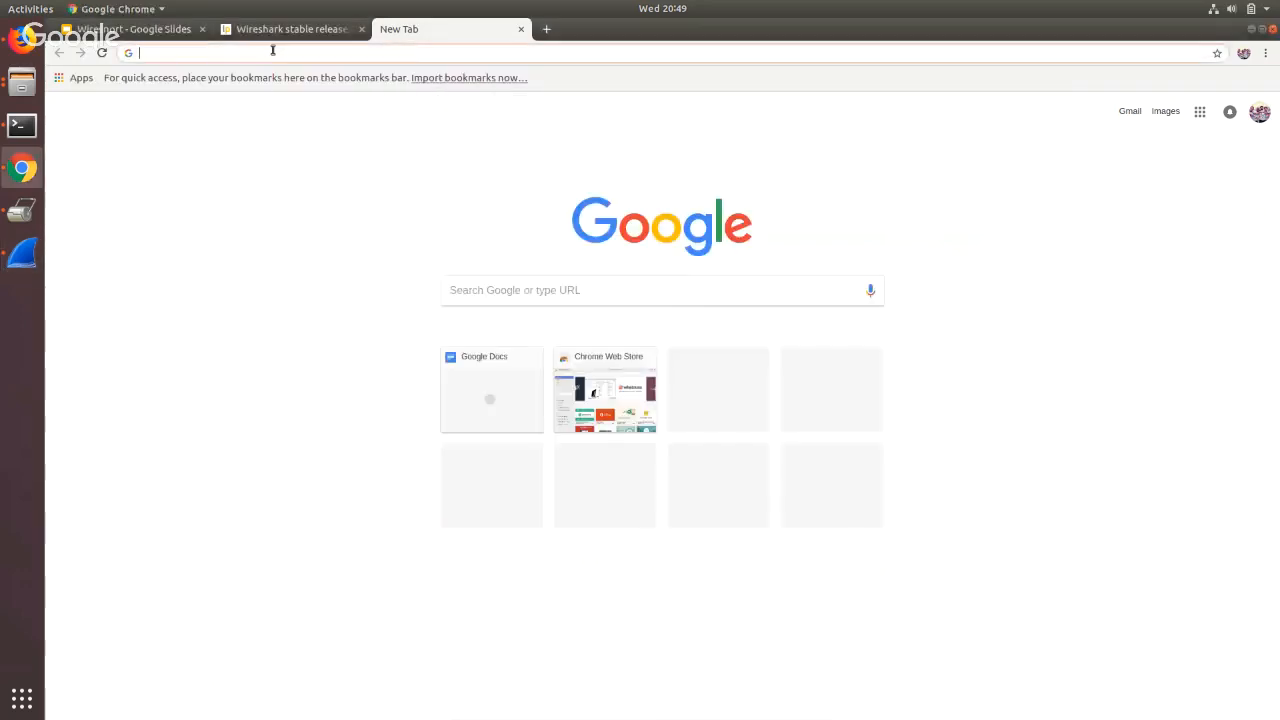
{"action": "type", "text": "robtex.com"}
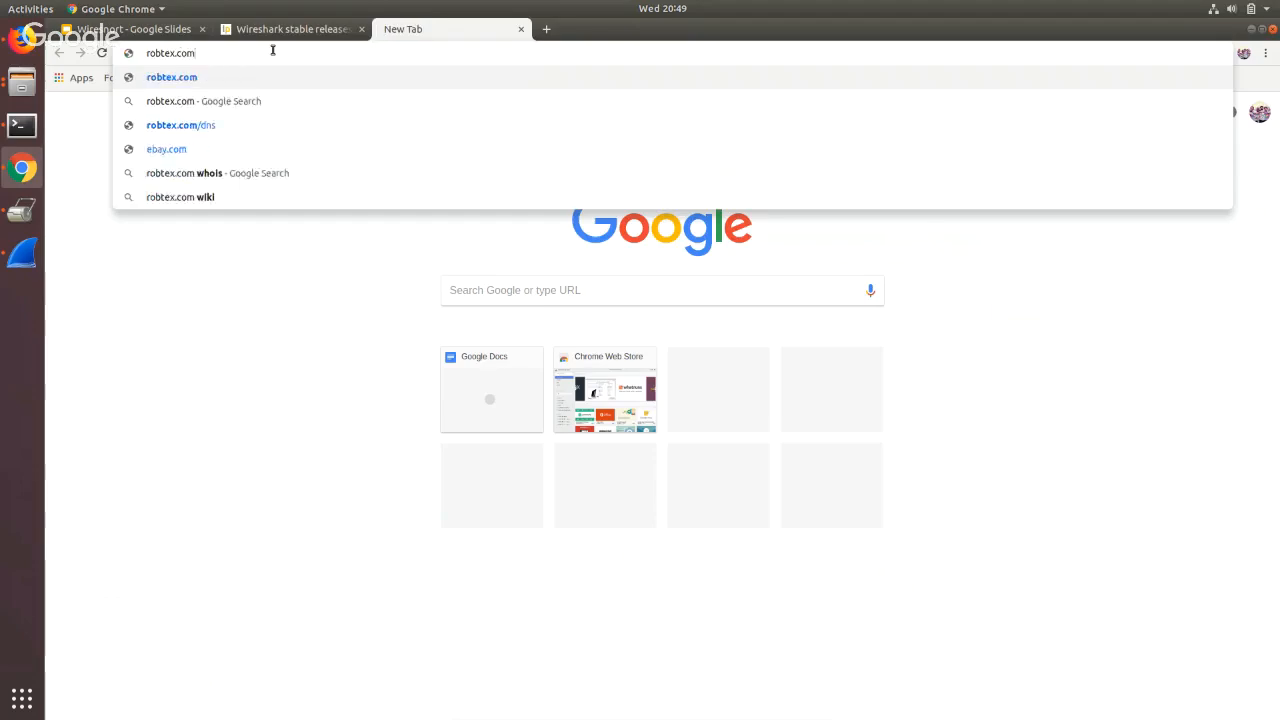
{"action": "key", "text": "Return"}
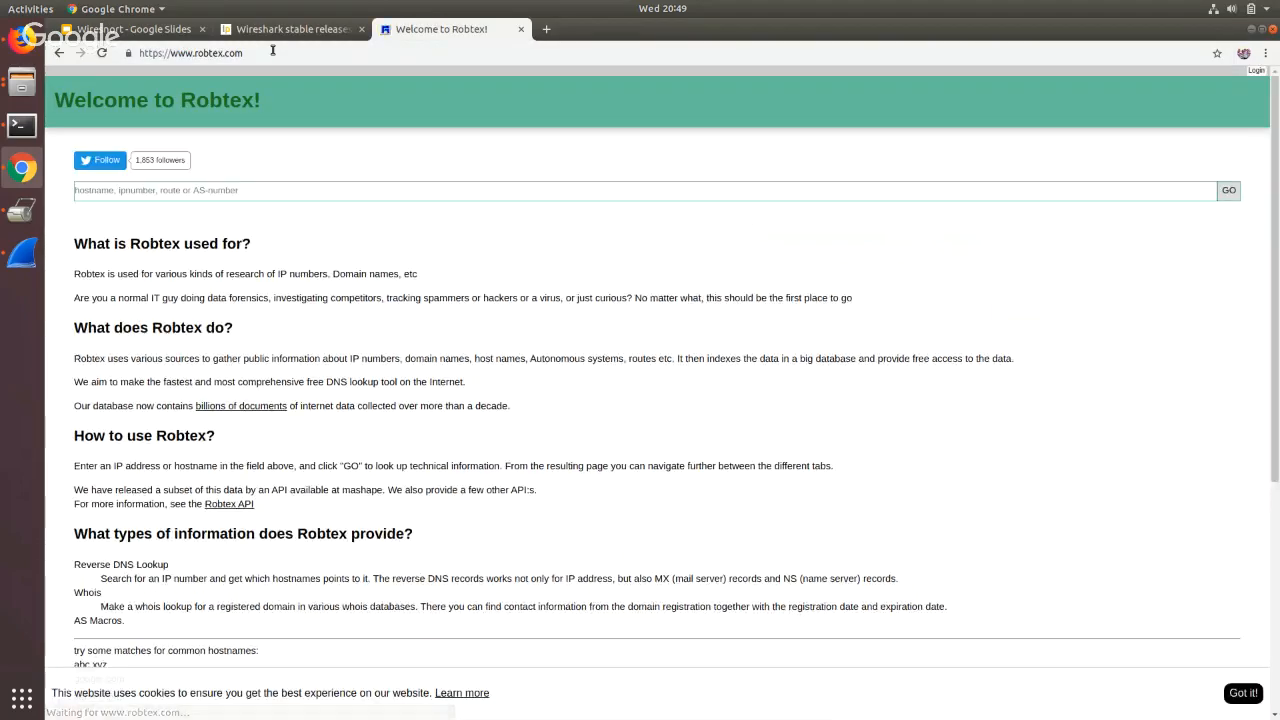
Switch to Wireshark and apply the display filter snort to the reloaded capture.
{"action": "left_click", "coordinate": [29, 248]}
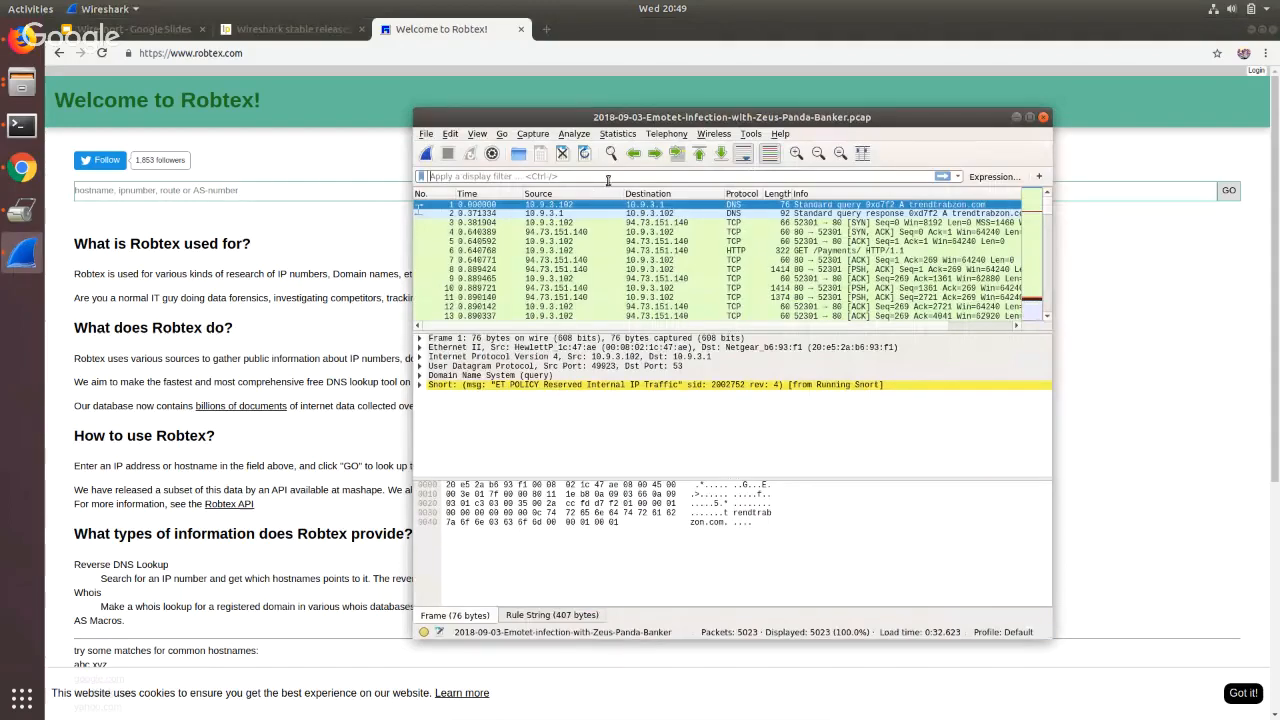
{"action": "type", "text": "snort"}
{"action": "key", "text": "Return"}
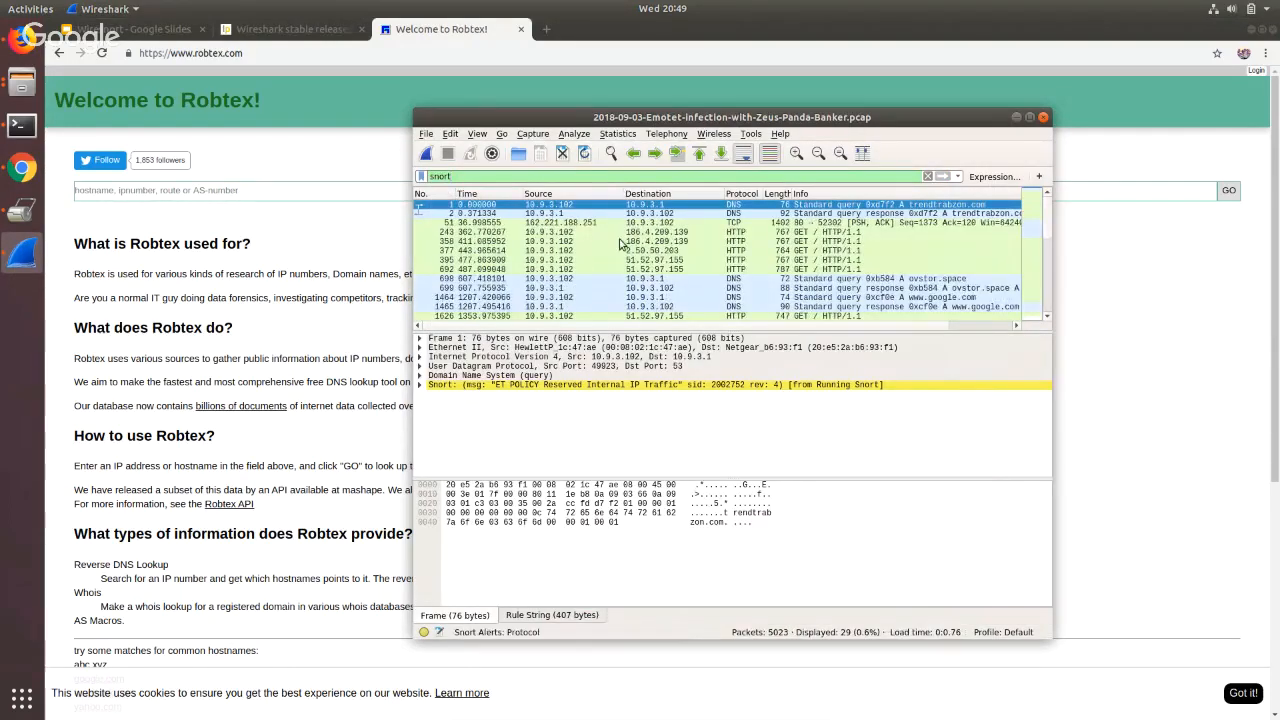
Inspect several Snort-alerted packets in the filtered list and select the HTTP request in frame 358.
{"action": "left_click", "coordinate": [621, 243]}
{"action": "scroll", "coordinate": [614, 262], "scroll_direction": "down", "scroll_amount": 1}
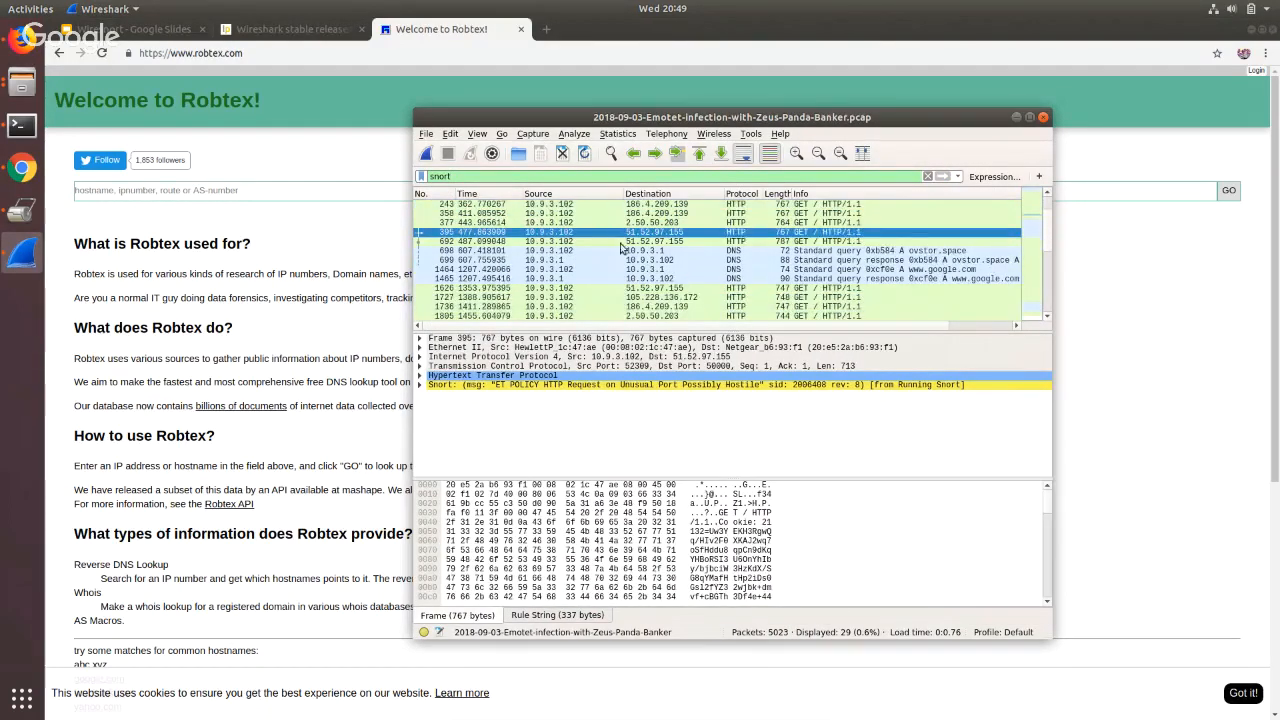
{"action": "left_click", "coordinate": [622, 251]}
{"action": "left_click", "coordinate": [628, 279]}
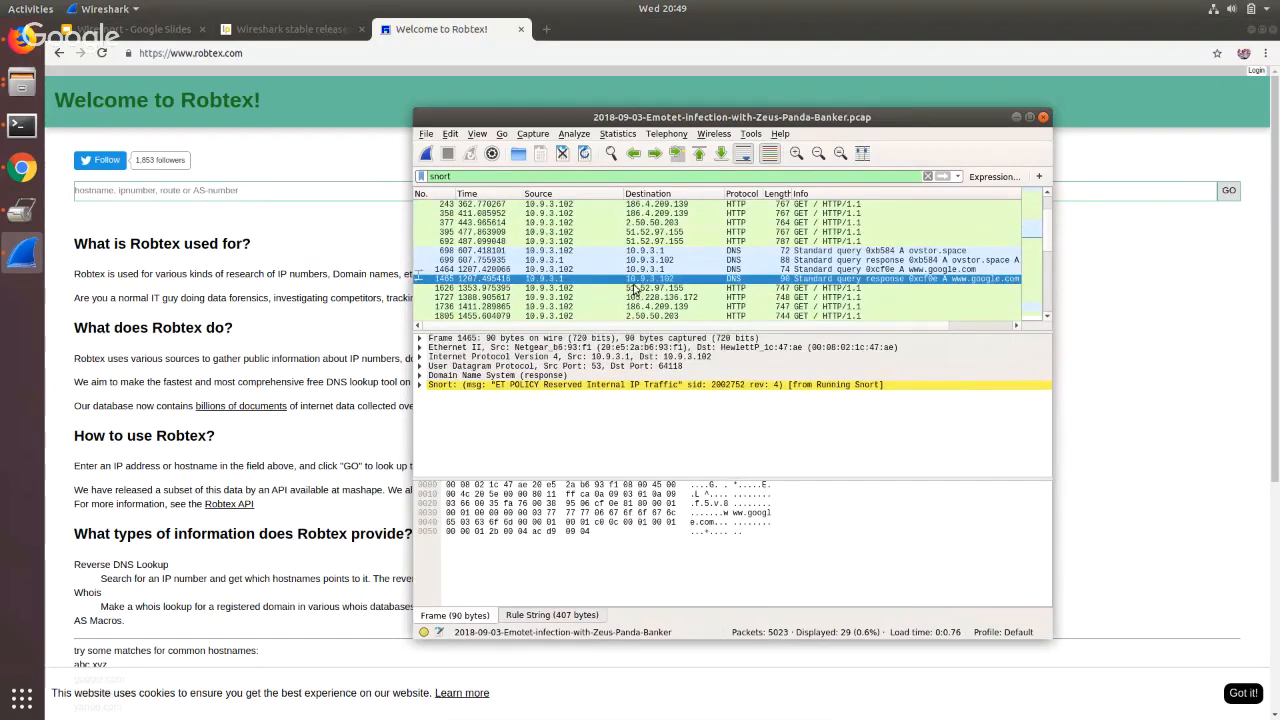
{"action": "left_click", "coordinate": [626, 214]}
{"action": "scroll", "coordinate": [628, 225], "scroll_direction": "up", "scroll_amount": 1}
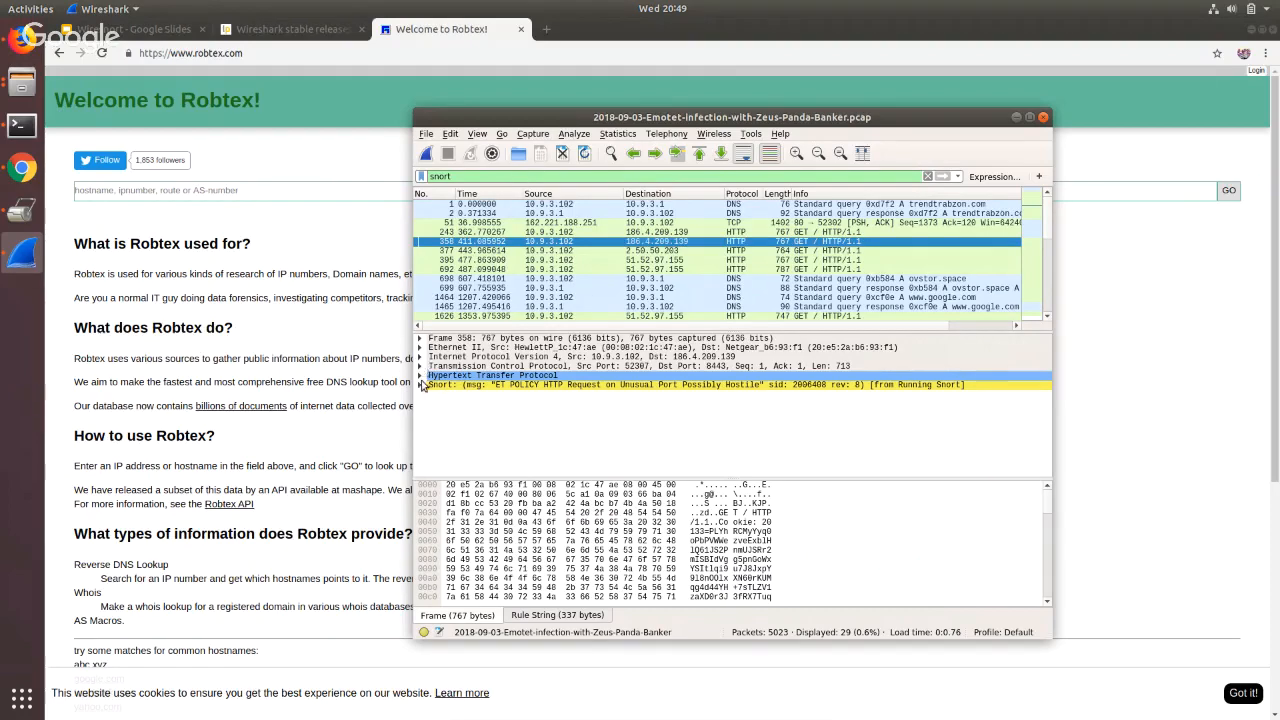
Expand the Internet Protocol Version 4 details of frame 358 and read the destination address and GeoIP fields.
{"action": "left_click", "coordinate": [420, 357]}
{"action": "scroll", "coordinate": [493, 404], "scroll_direction": "down", "scroll_amount": 3}
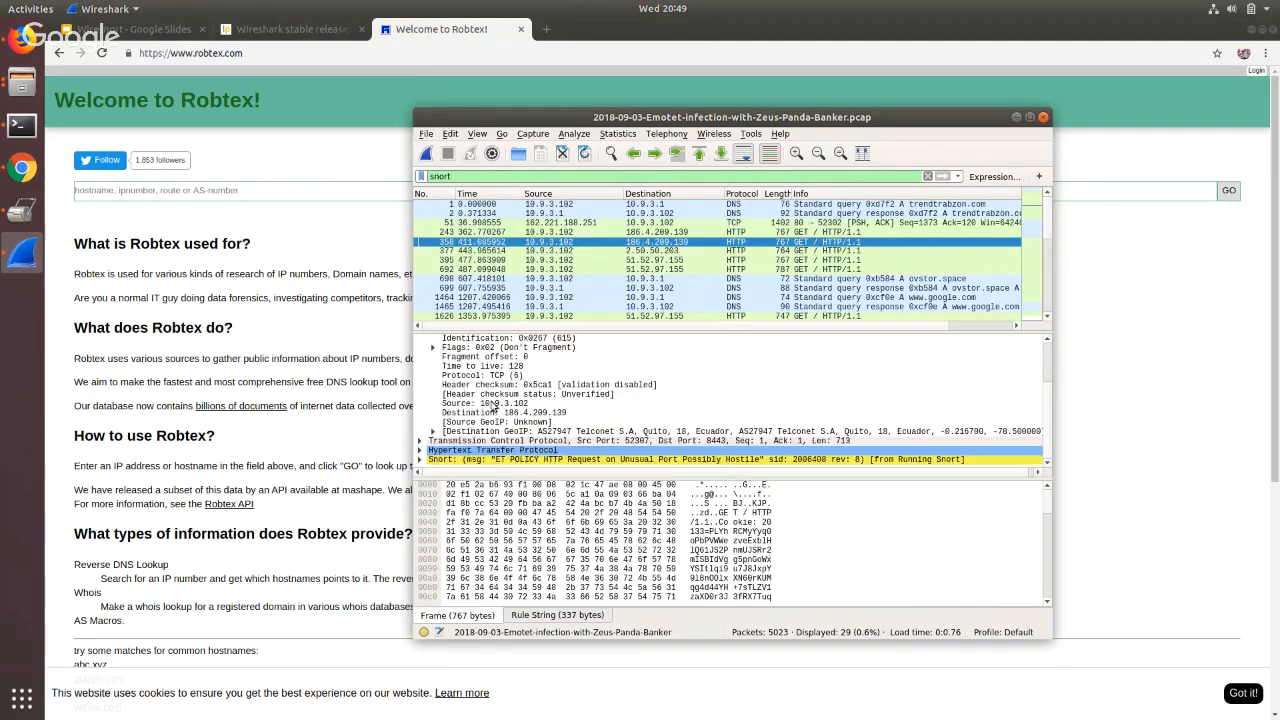
{"action": "scroll", "coordinate": [445, 403], "scroll_direction": "up", "scroll_amount": 4}
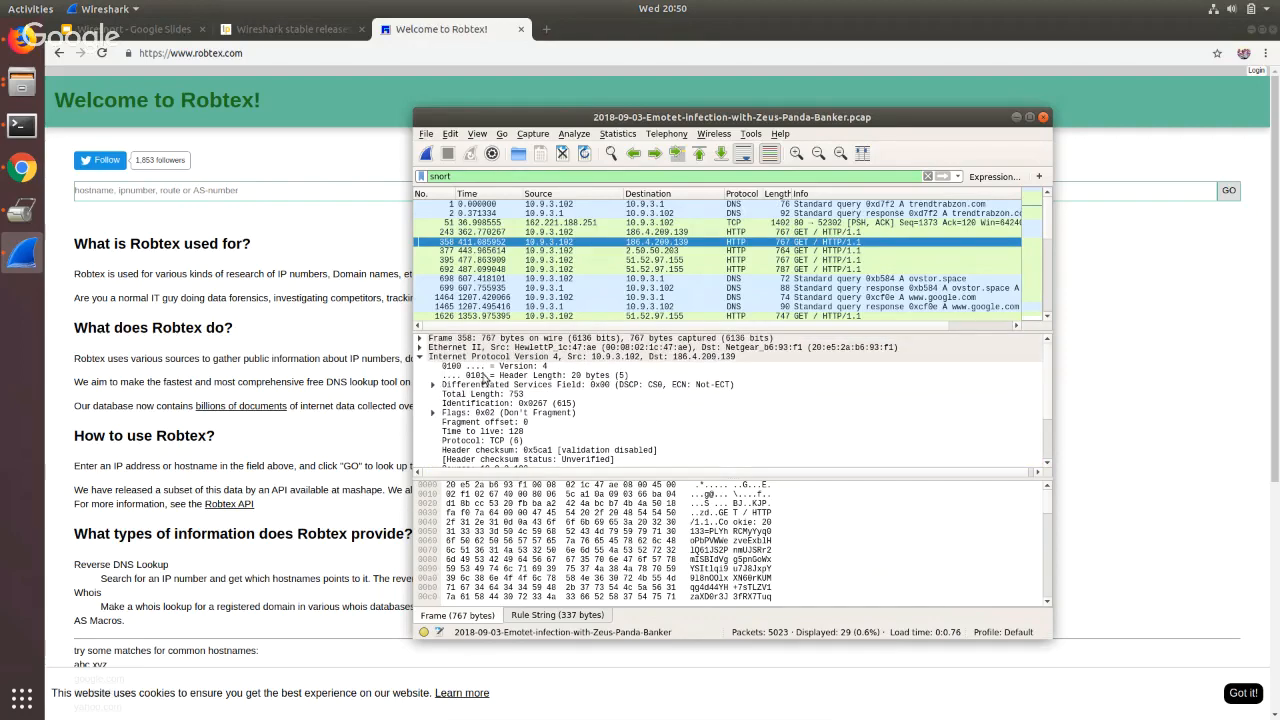
{"action": "scroll", "coordinate": [486, 384], "scroll_direction": "down", "scroll_amount": 1}
Look up 184.4.209.139 on Robtex in Chrome, switching to Wireshark to consult the packet's destination address while entering it.
{"action": "left_click", "coordinate": [190, 195]}
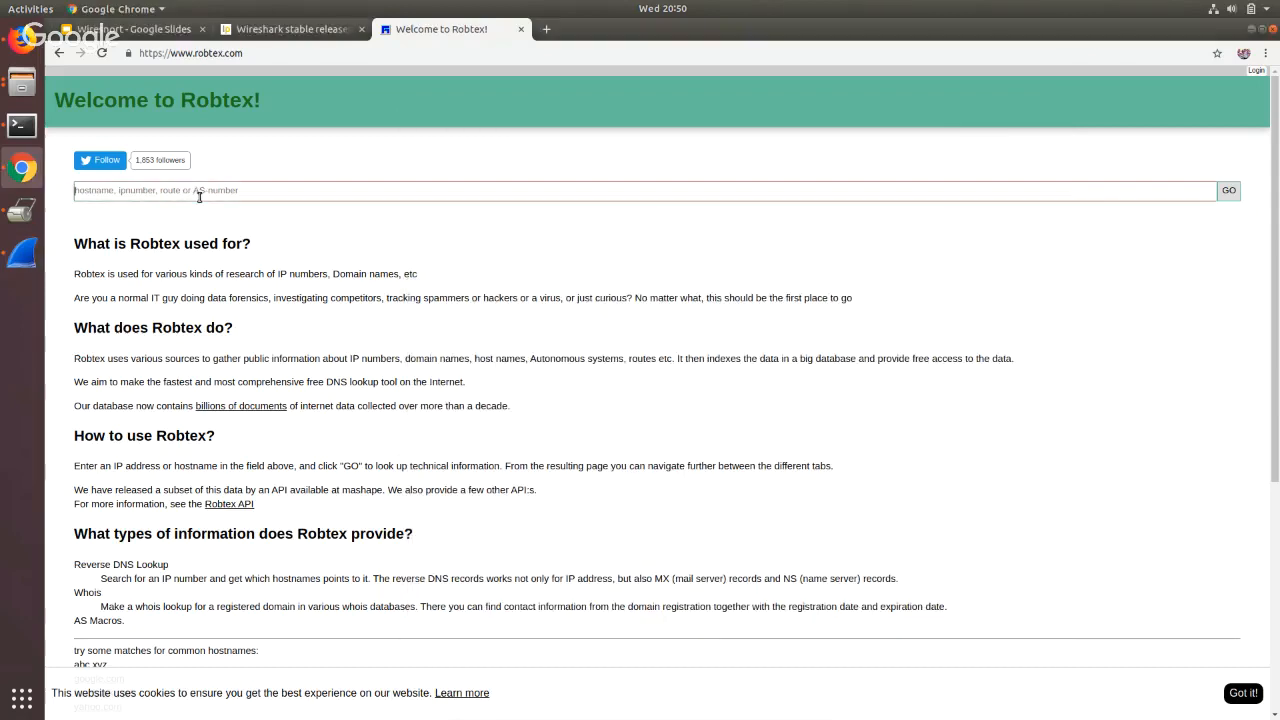
{"action": "type", "text": "184"}
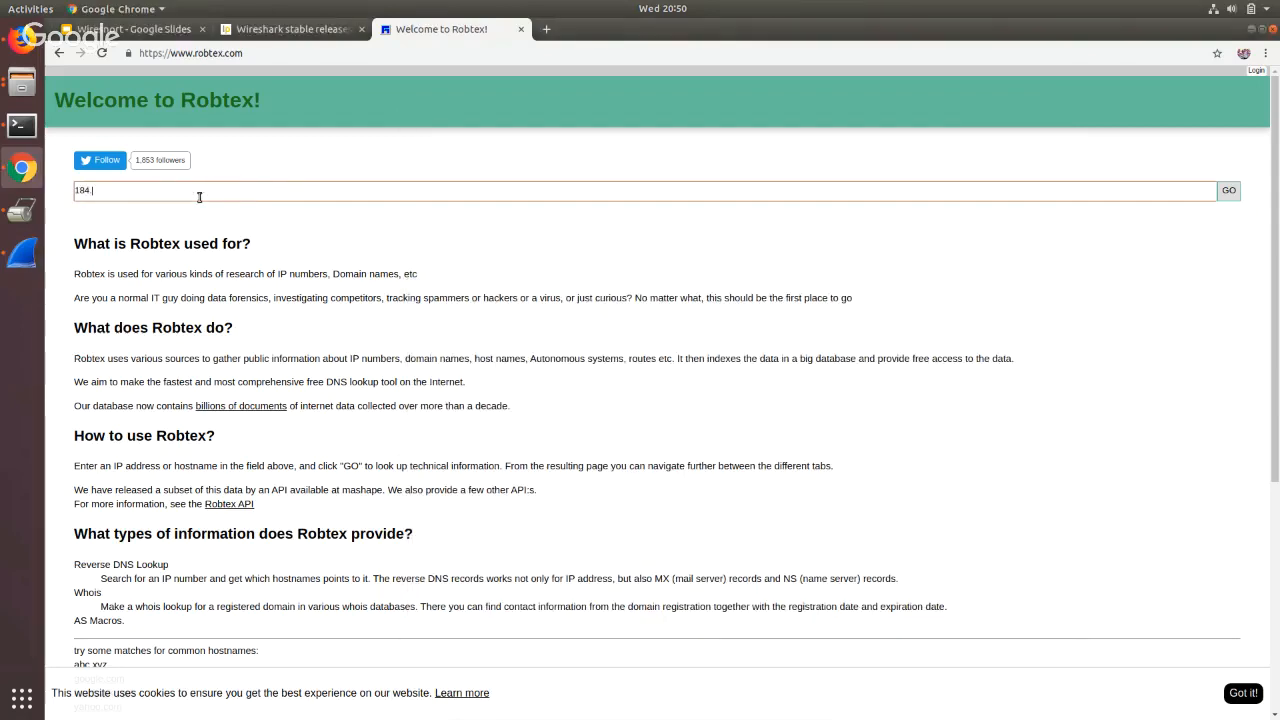
{"action": "type", "text": "."}
{"action": "left_click", "coordinate": [22, 253]}
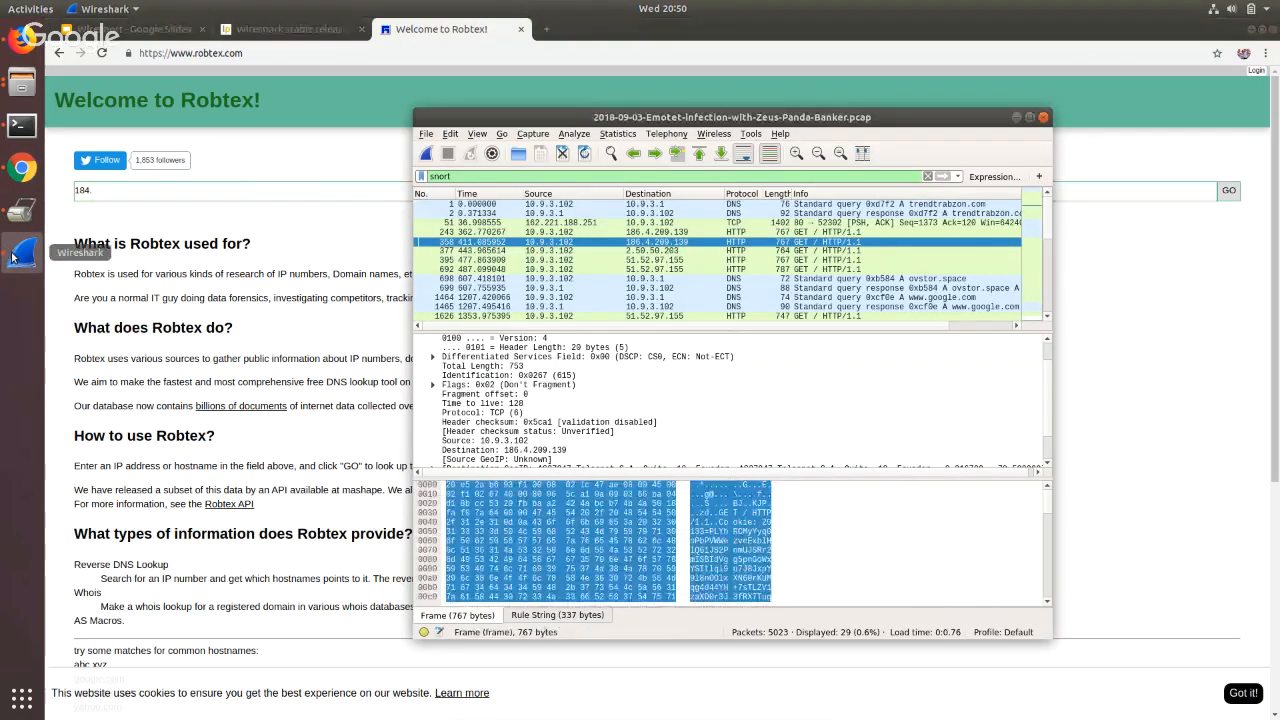
{"action": "left_click", "coordinate": [194, 197]}
{"action": "type", "text": "4.20"}
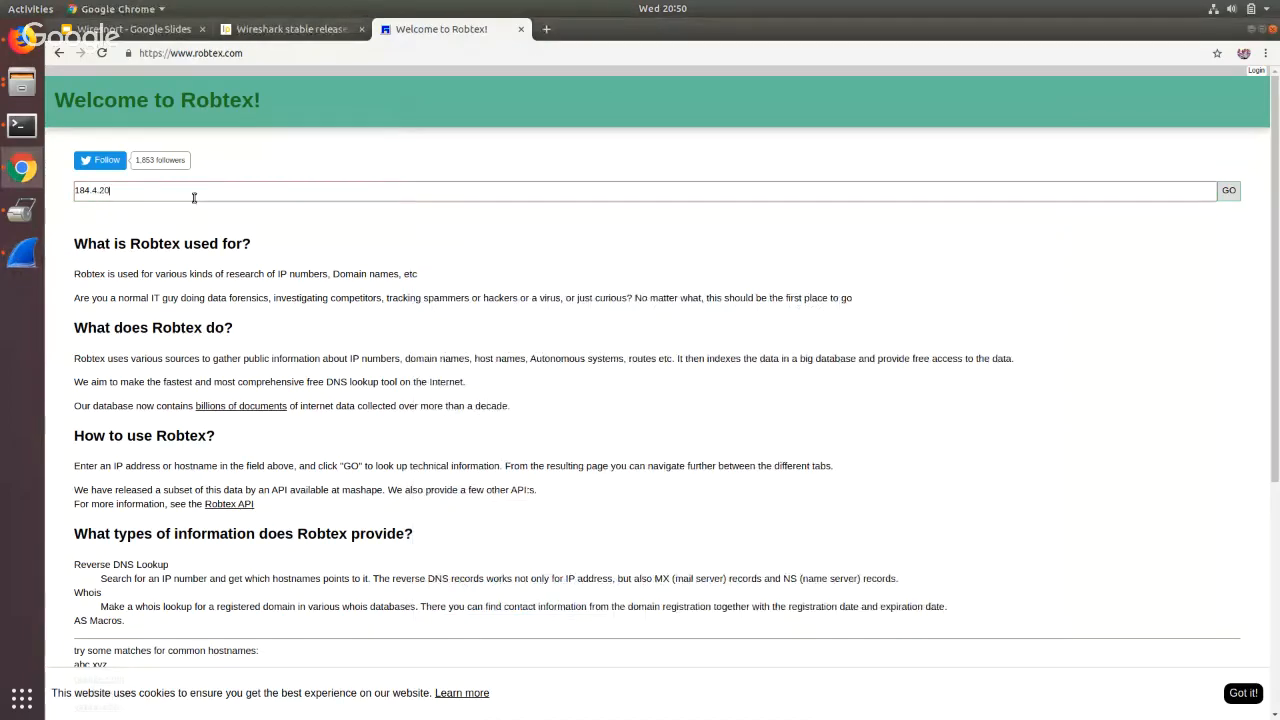
{"action": "type", "text": "9"}
{"action": "left_click", "coordinate": [20, 251]}
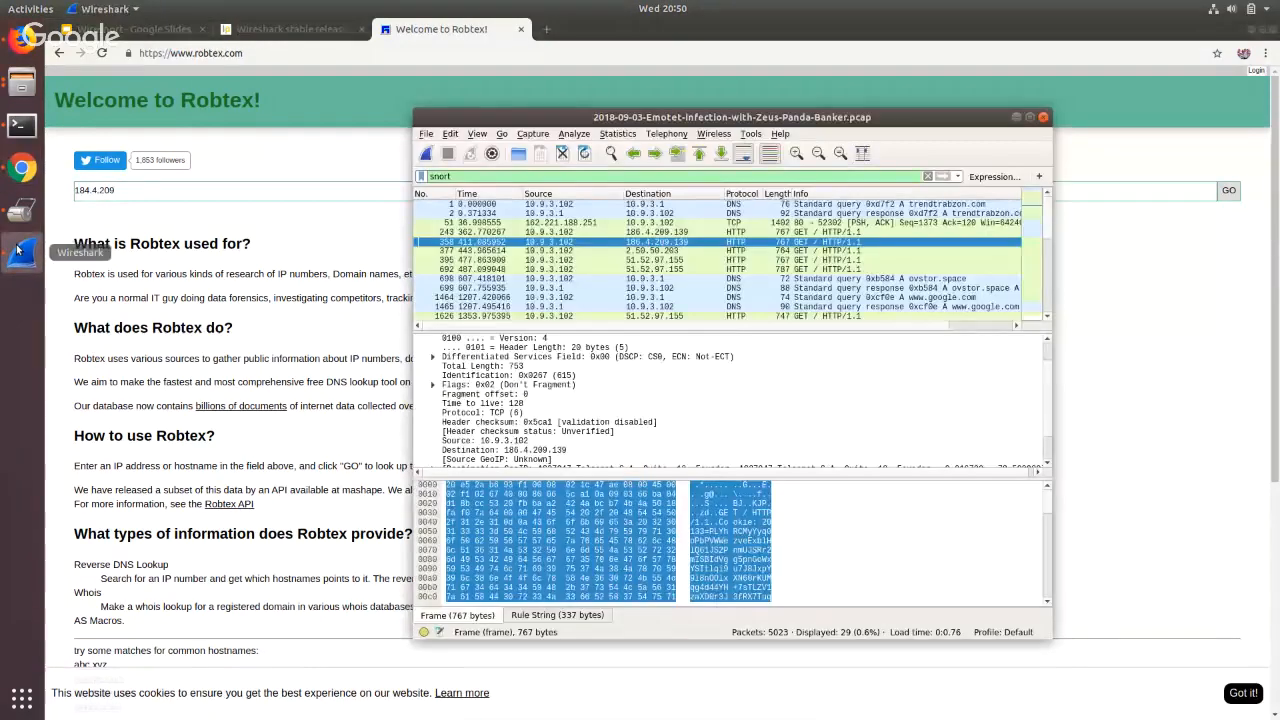
{"action": "left_click", "coordinate": [311, 184]}
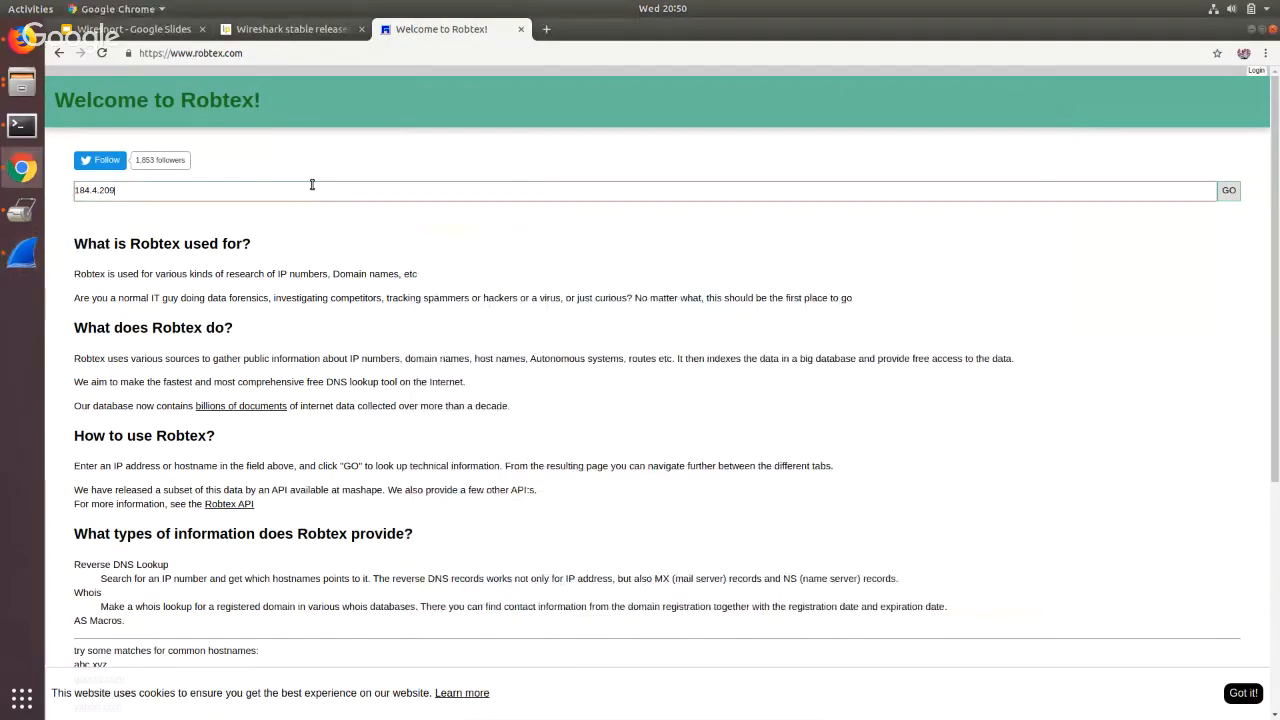
{"action": "type", "text": ".139"}
{"action": "key", "text": "Return"}
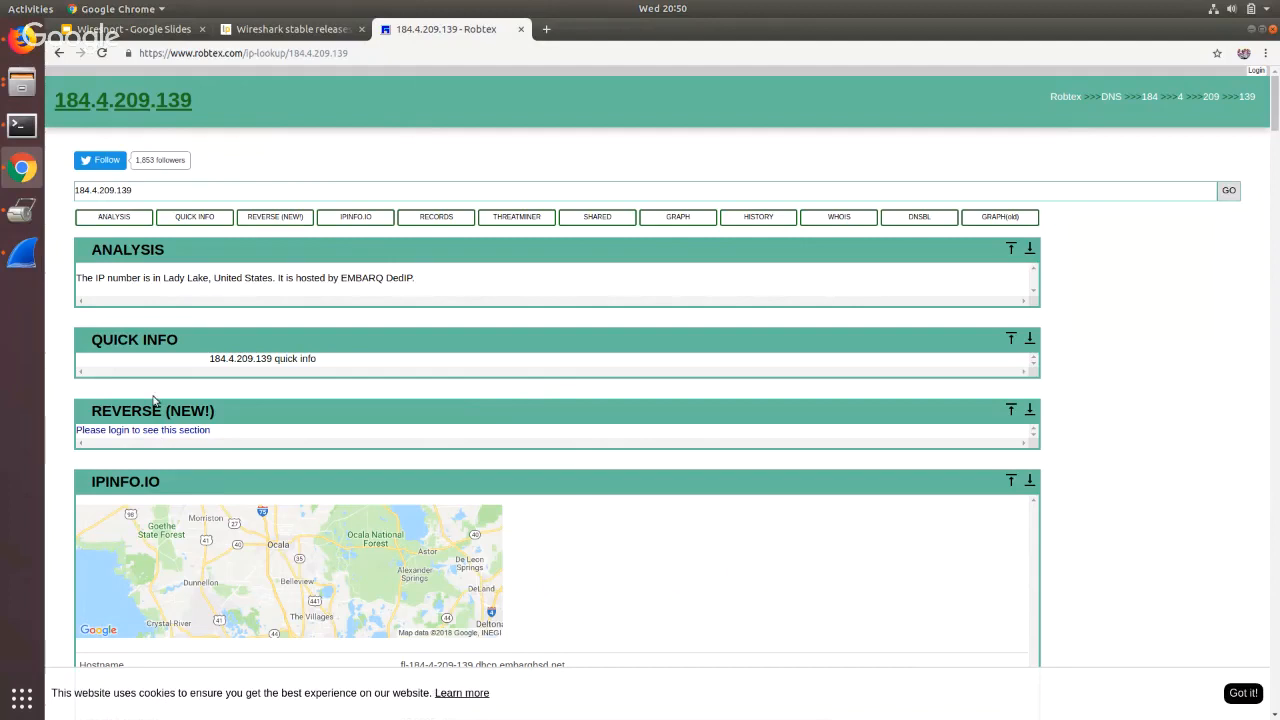
Examine the lookup's IPINFO.IO location details and the whois and route entries in its records.
{"action": "scroll", "coordinate": [360, 470], "scroll_direction": "down", "scroll_amount": 4}
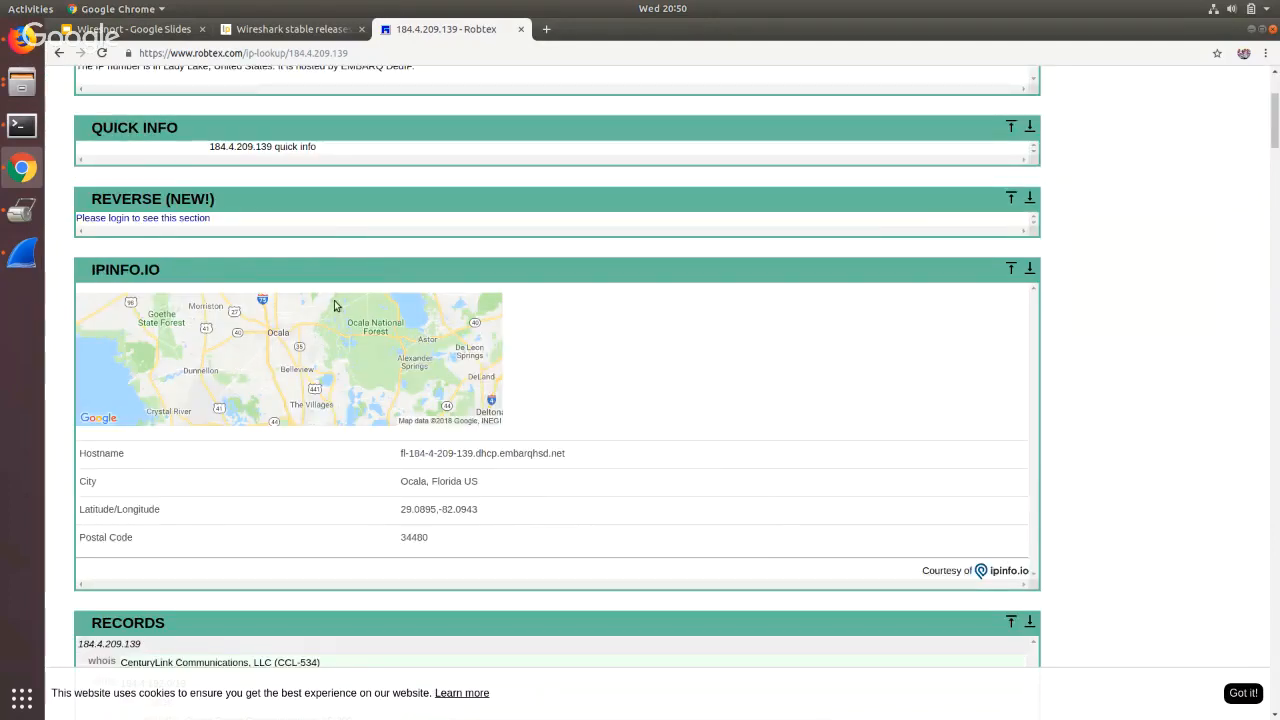
{"action": "left_click_drag", "start_coordinate": [470, 496], "coordinate": [90, 480]}
{"action": "left_click", "coordinate": [472, 484]}
{"action": "scroll", "coordinate": [672, 432], "scroll_direction": "up", "scroll_amount": 1}
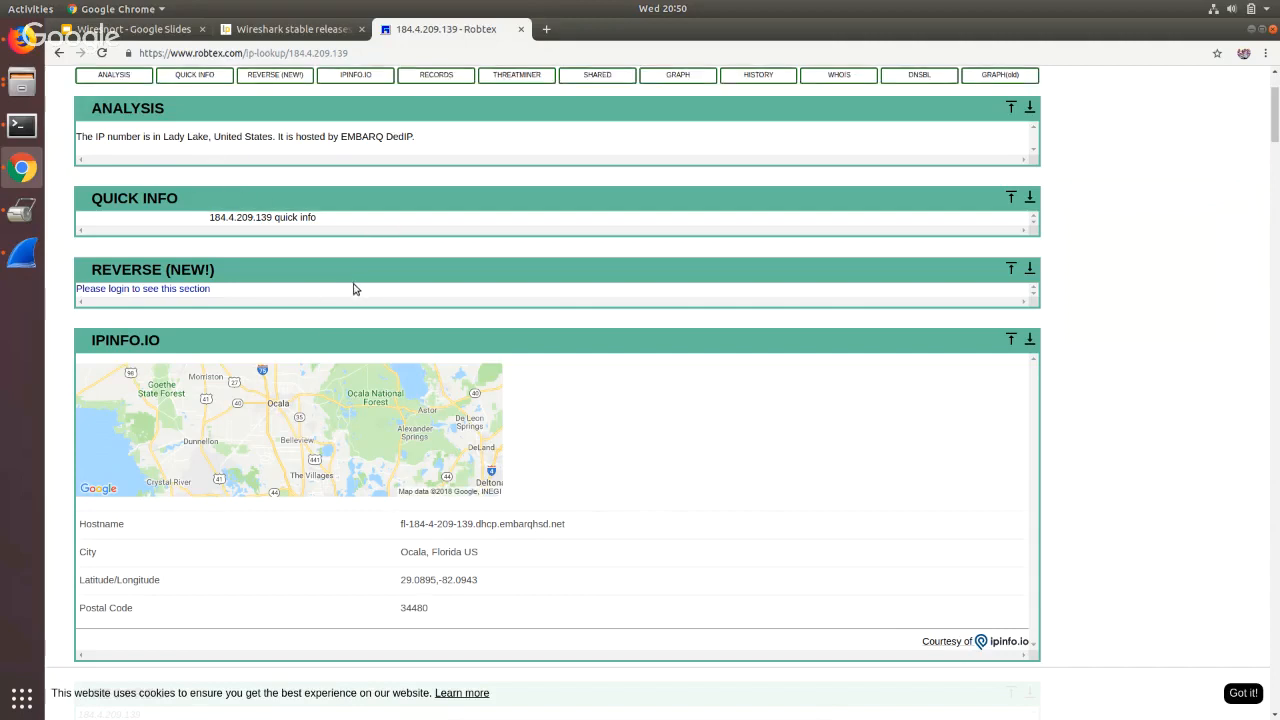
{"action": "scroll", "coordinate": [352, 286], "scroll_direction": "down", "scroll_amount": 3}
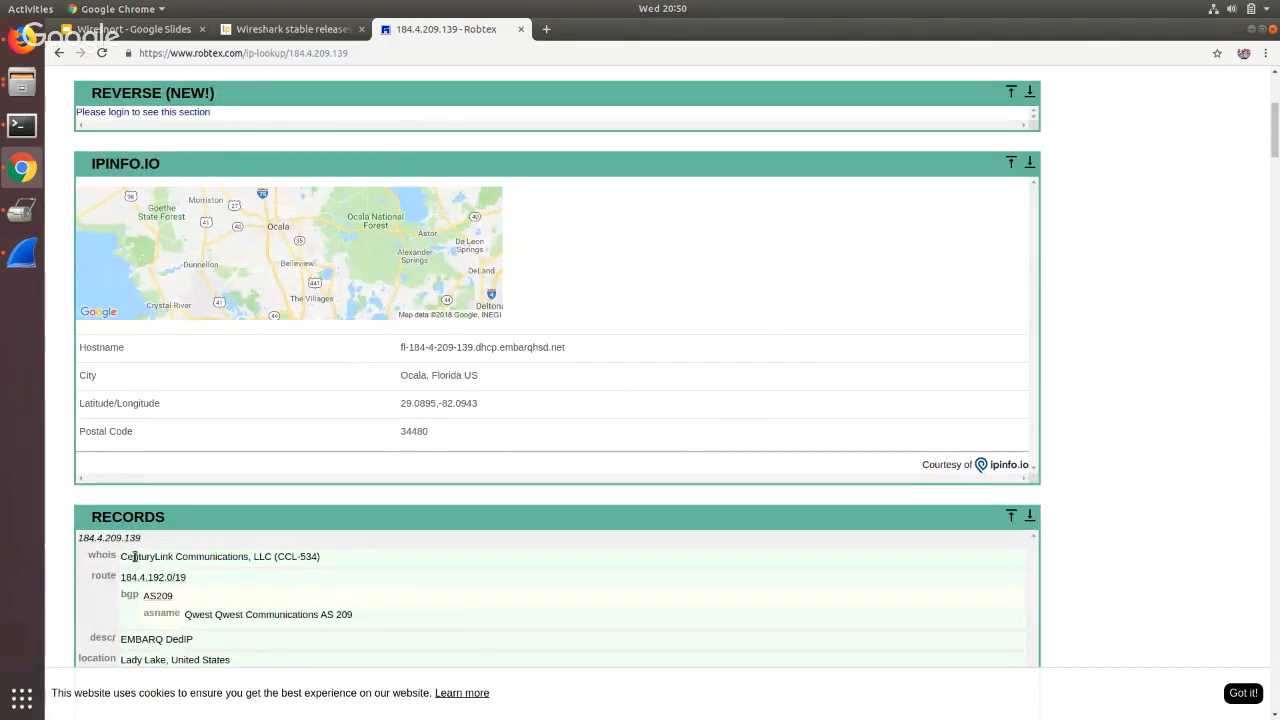
{"action": "left_click_drag", "start_coordinate": [121, 556], "coordinate": [333, 562]}
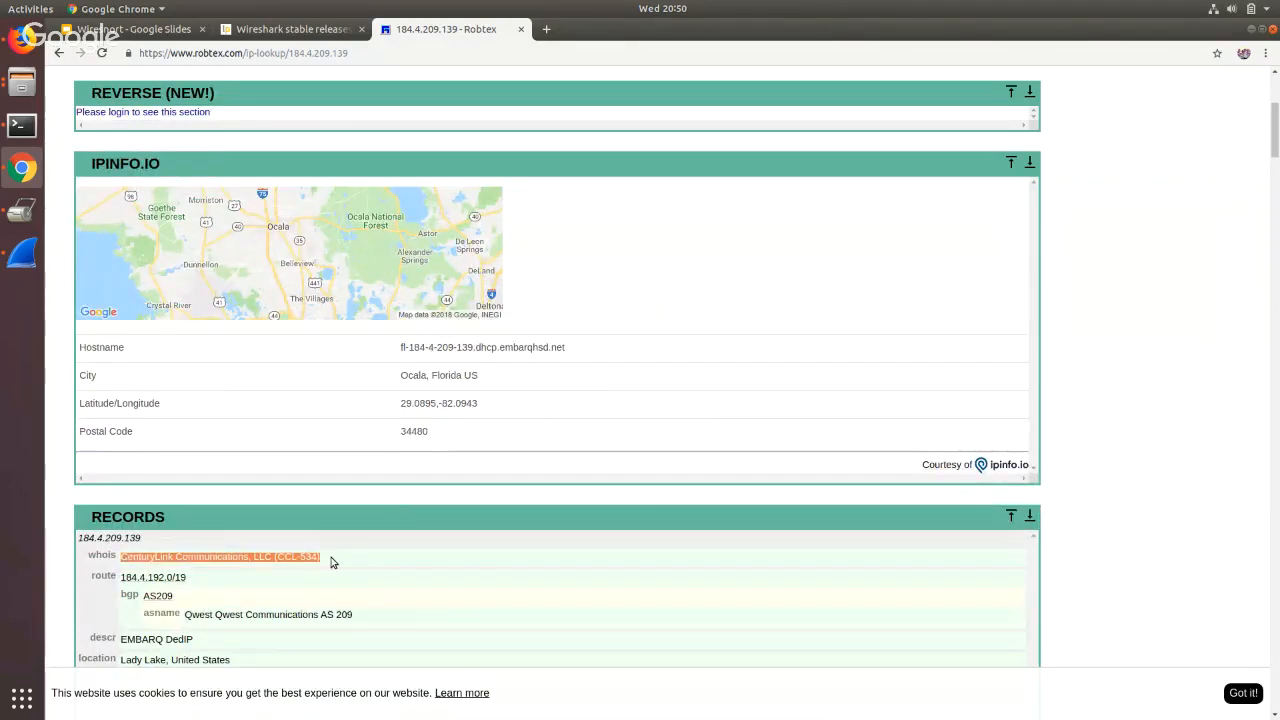
{"action": "left_click", "coordinate": [333, 562]}
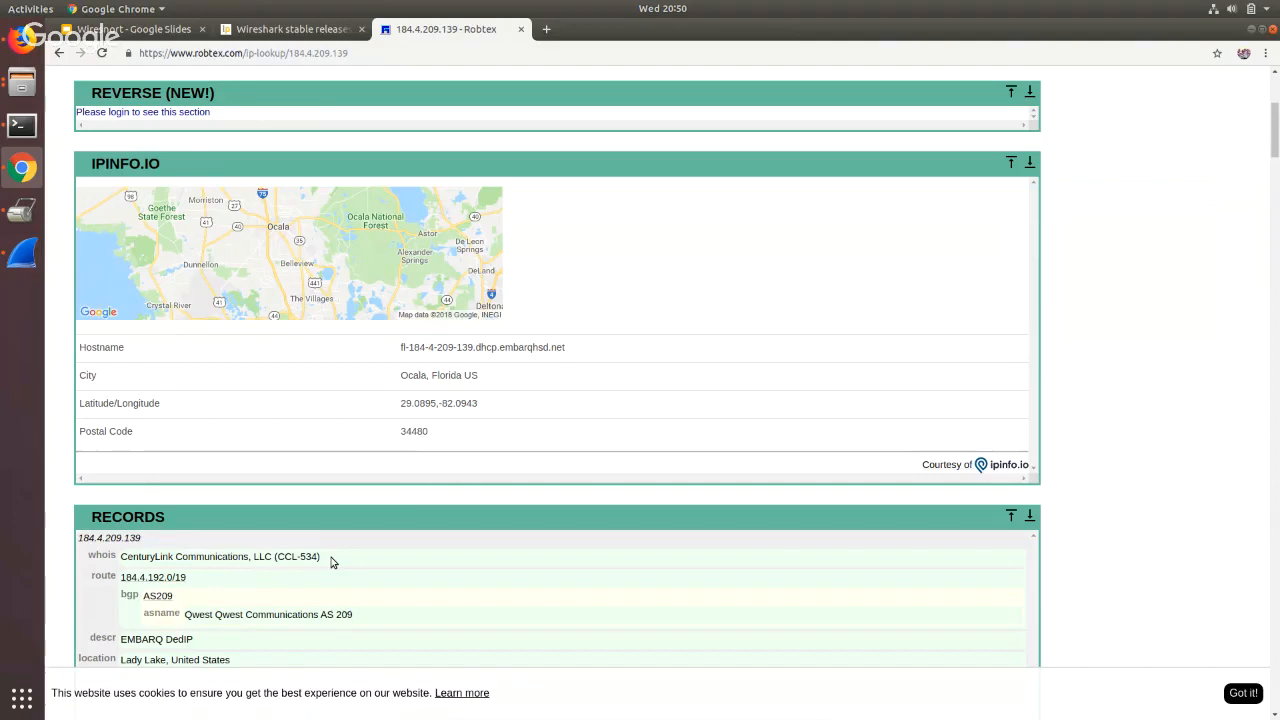
{"action": "left_click_drag", "start_coordinate": [333, 562], "coordinate": [120, 558]}
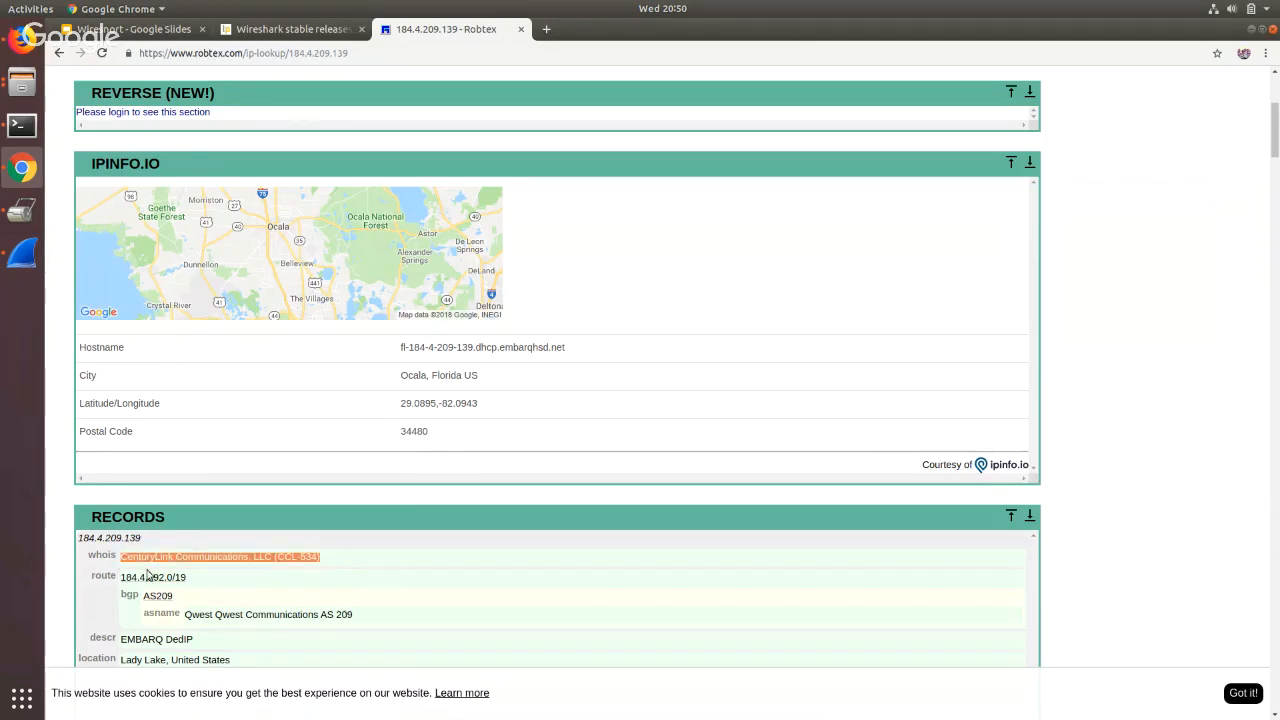
{"action": "left_click_drag", "start_coordinate": [205, 586], "coordinate": [121, 578]}
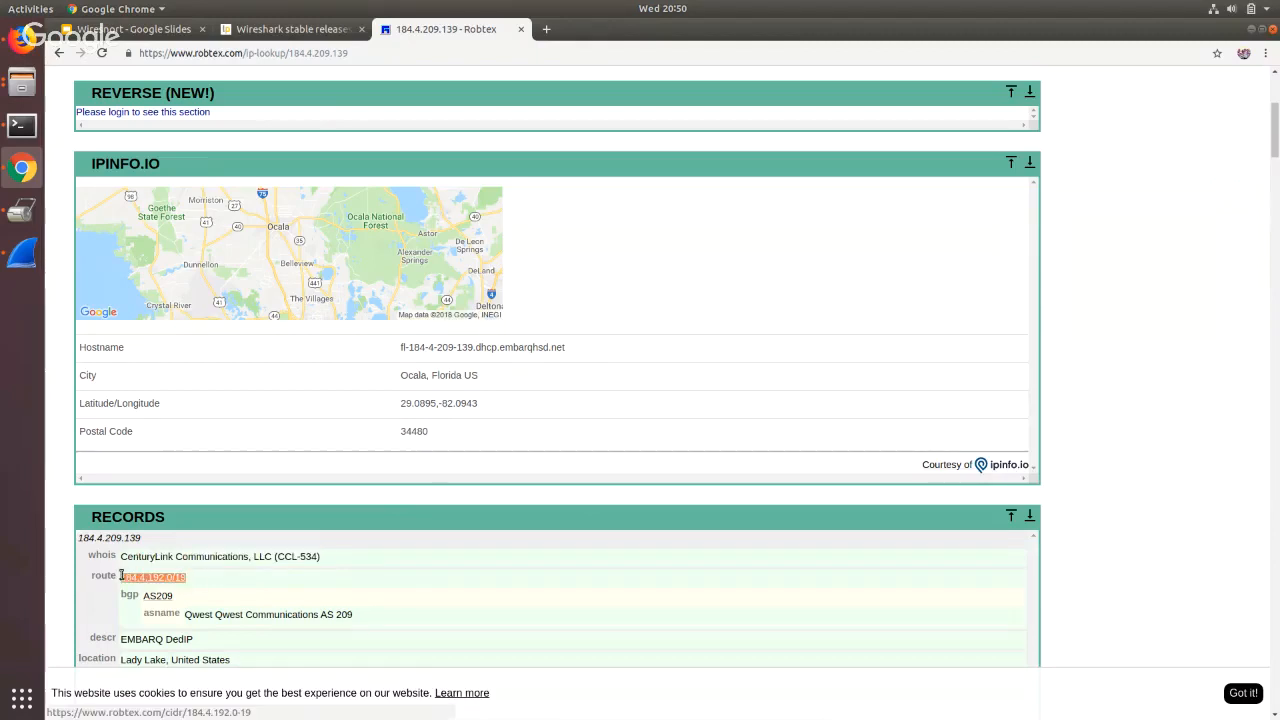
{"action": "left_click", "coordinate": [211, 590]}
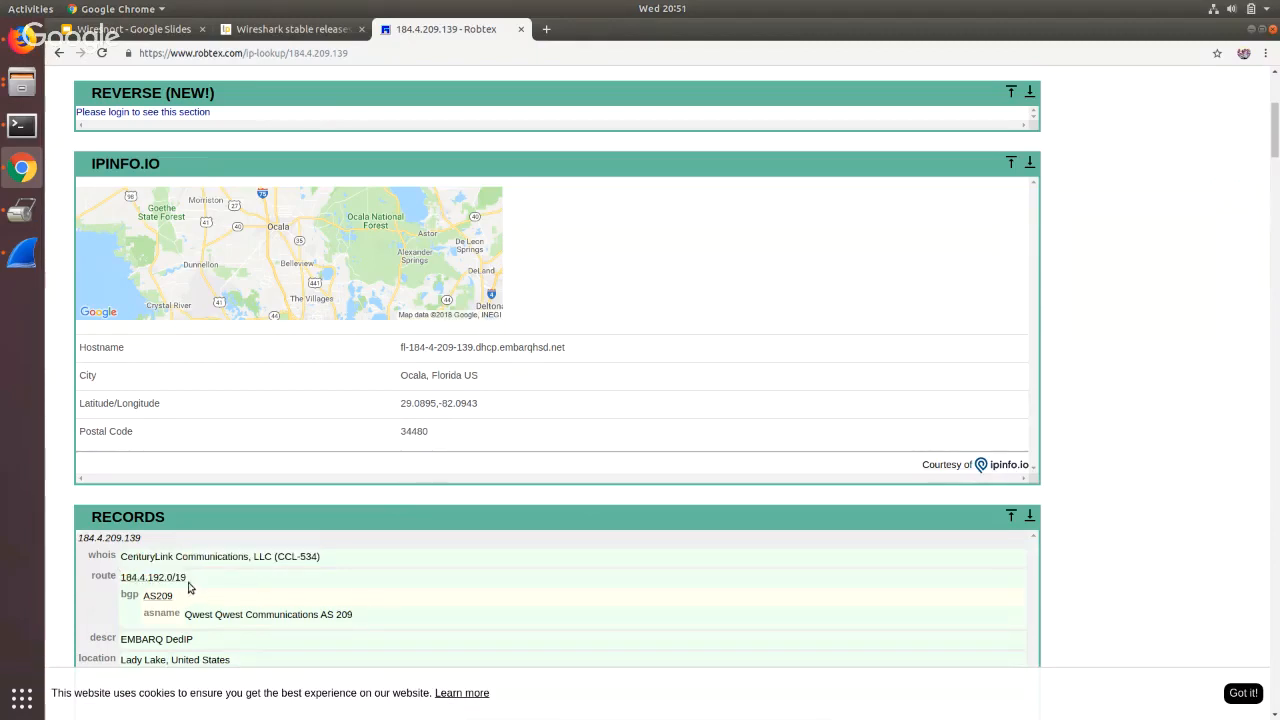
{"action": "left_click_drag", "start_coordinate": [188, 588], "coordinate": [121, 579]}
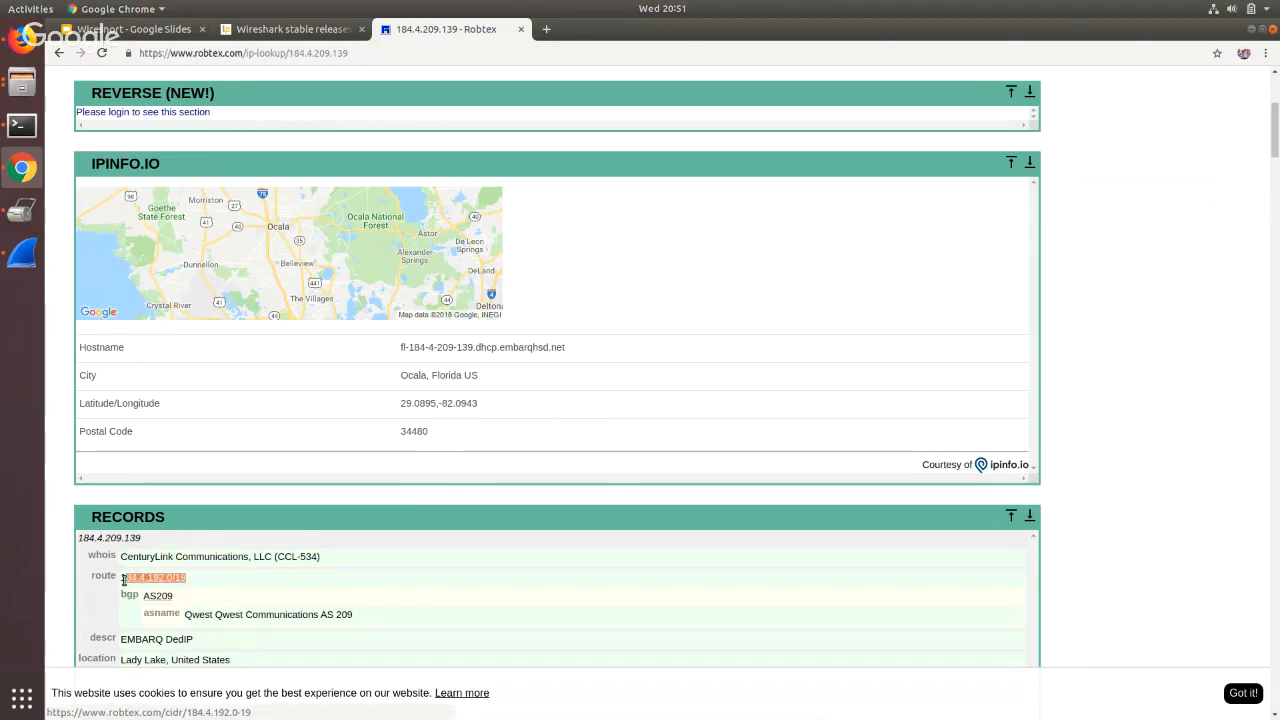
{"action": "left_click", "coordinate": [265, 596]}
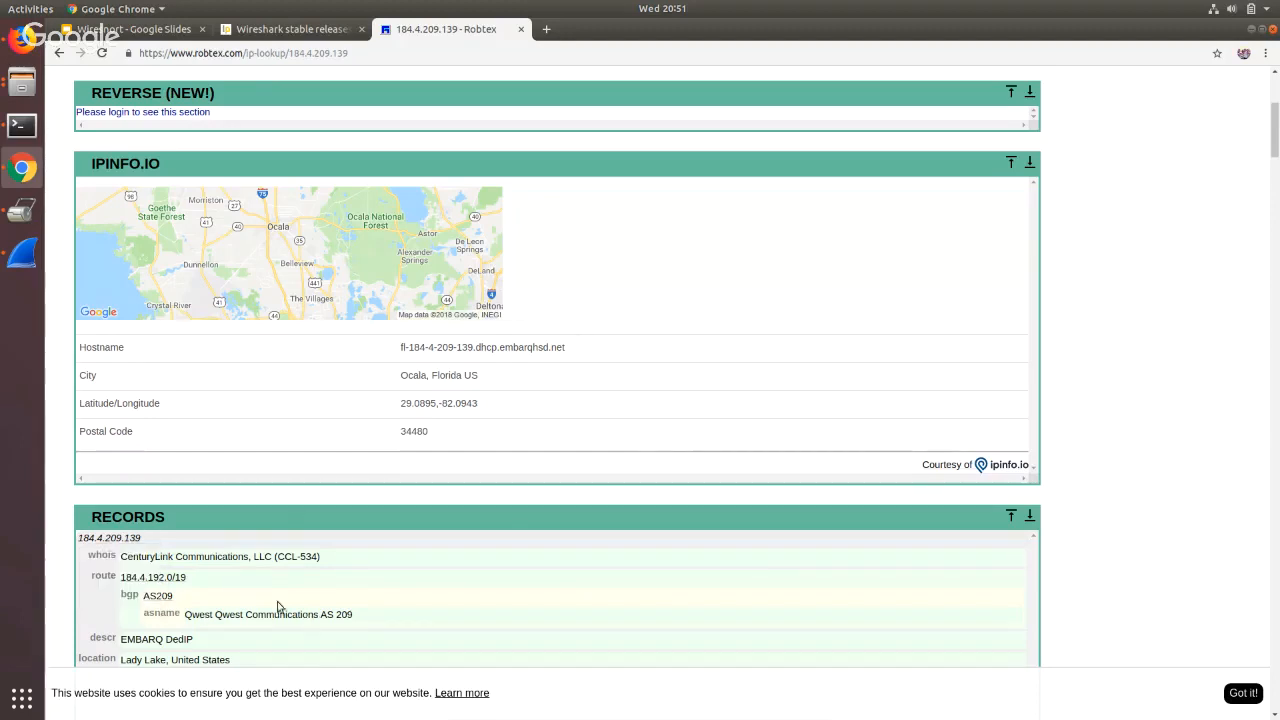
Examine the Threatminer section, the network graph around the looked-up IP address and the history section.
{"action": "scroll", "coordinate": [365, 233], "scroll_direction": "down", "scroll_amount": 3}
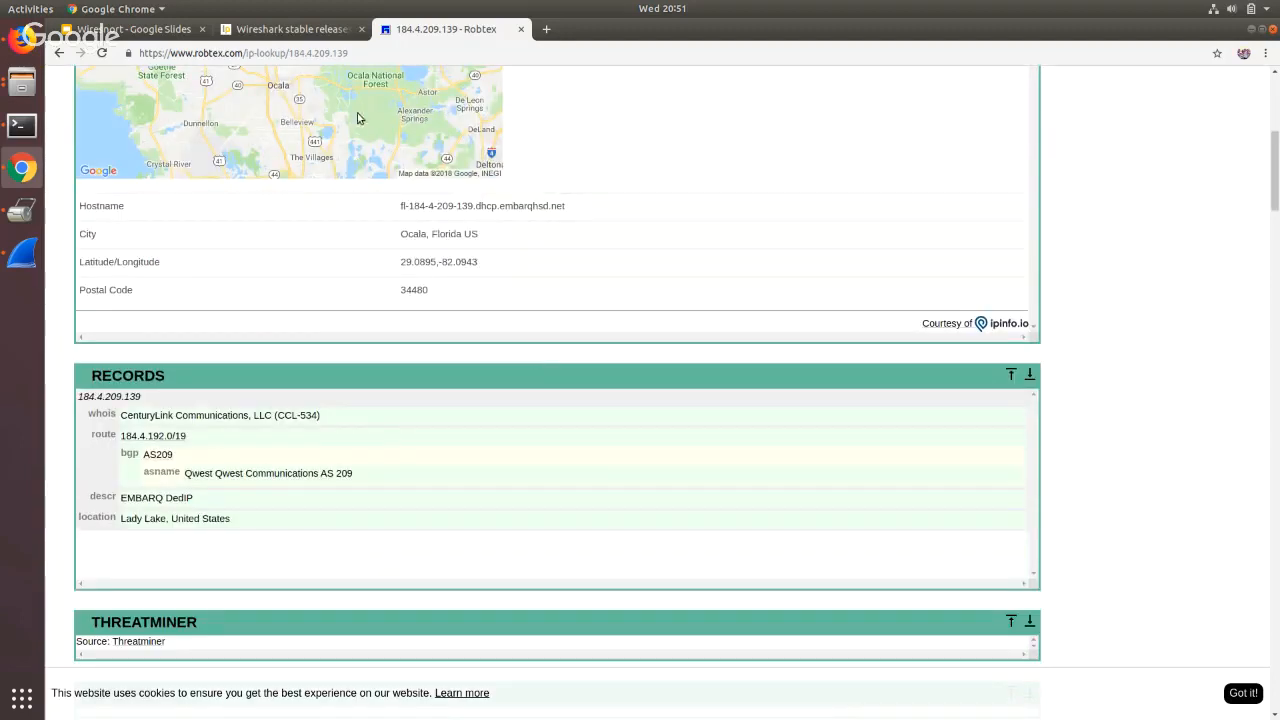
{"action": "scroll", "coordinate": [634, 474], "scroll_direction": "down", "scroll_amount": 4}
{"action": "scroll", "coordinate": [644, 199], "scroll_direction": "down", "scroll_amount": 1}
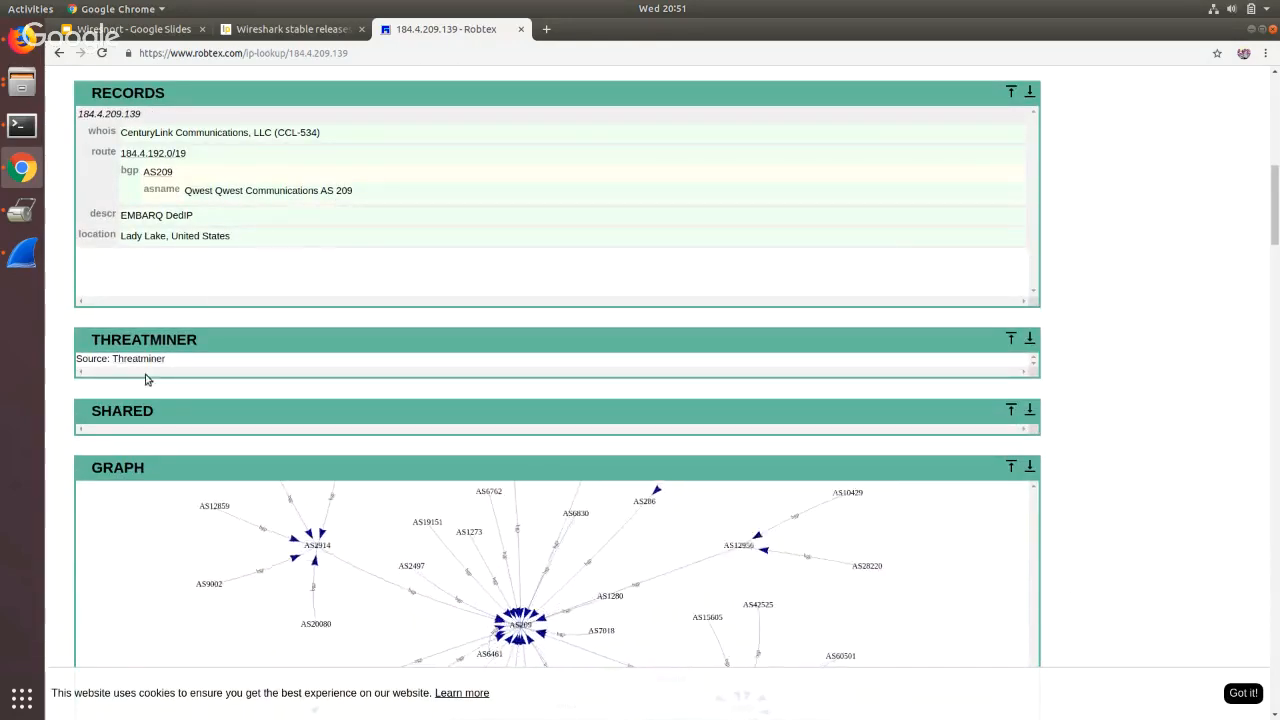
{"action": "scroll", "coordinate": [130, 350], "scroll_direction": "down", "scroll_amount": 3}
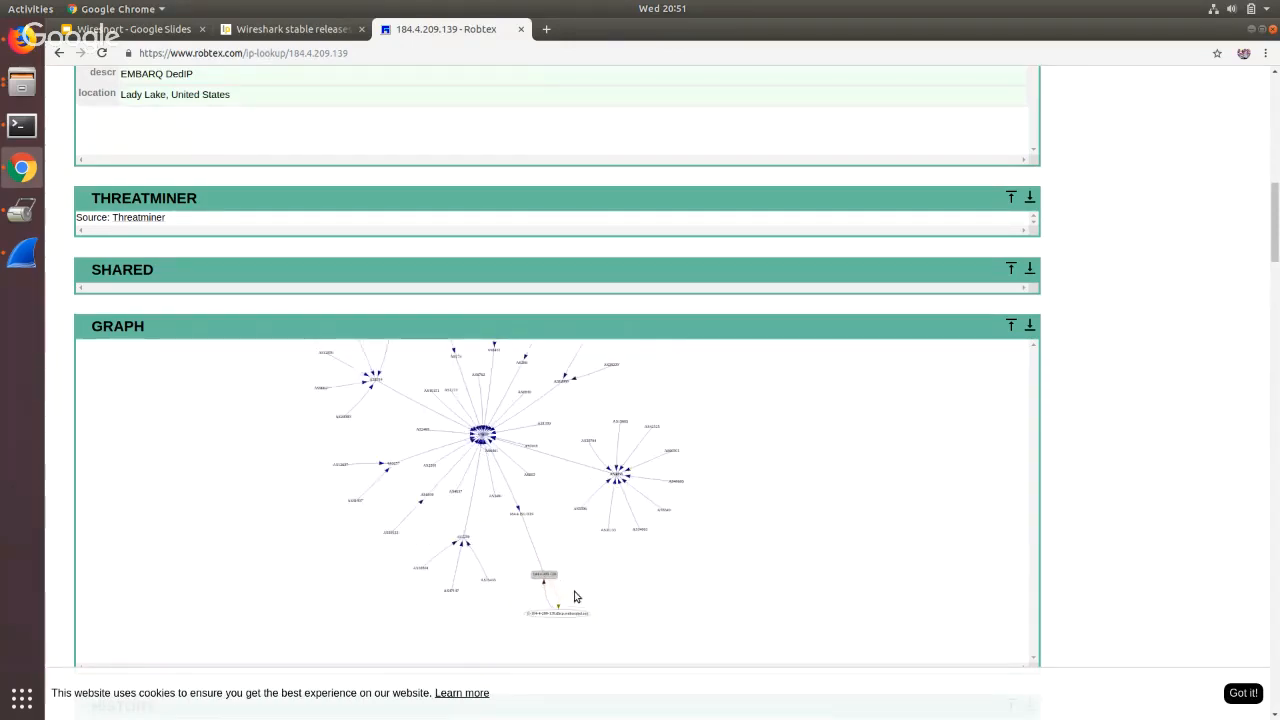
{"action": "scroll", "coordinate": [575, 592], "scroll_direction": "up", "scroll_amount": 5}
{"action": "left_click_drag", "start_coordinate": [588, 582], "coordinate": [570, 520]}
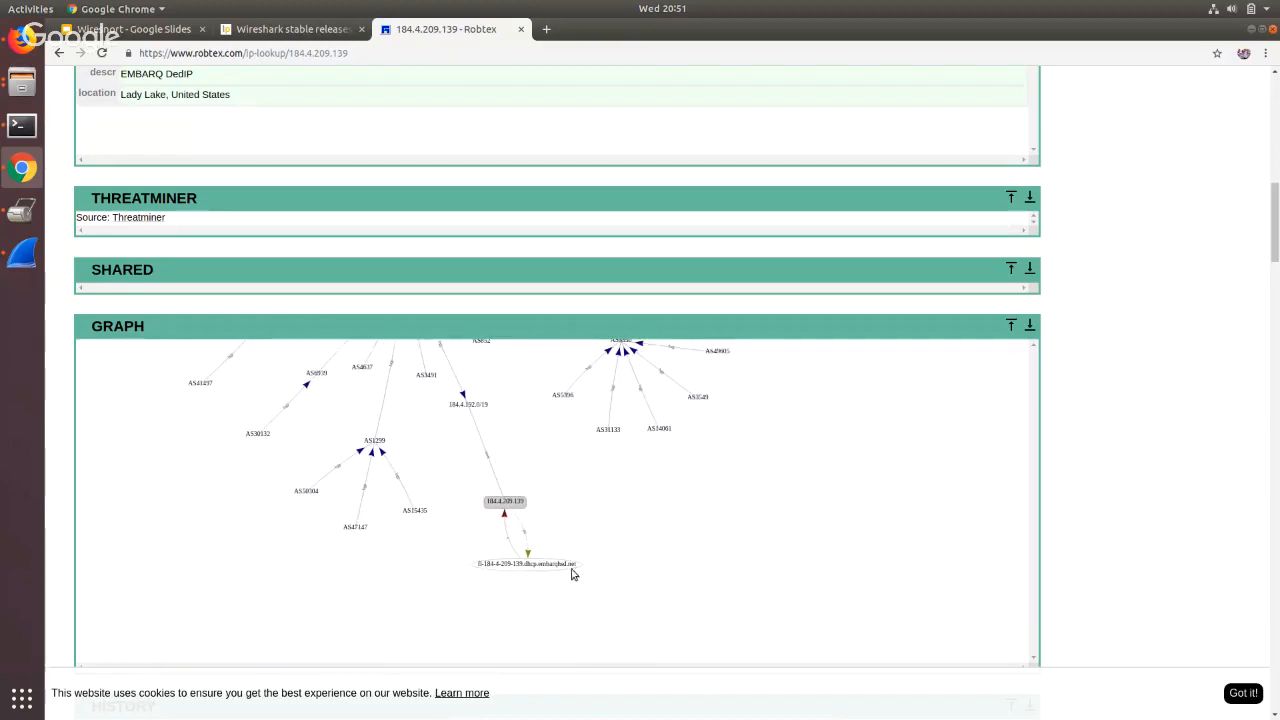
{"action": "left_click_drag", "start_coordinate": [577, 537], "coordinate": [627, 625]}
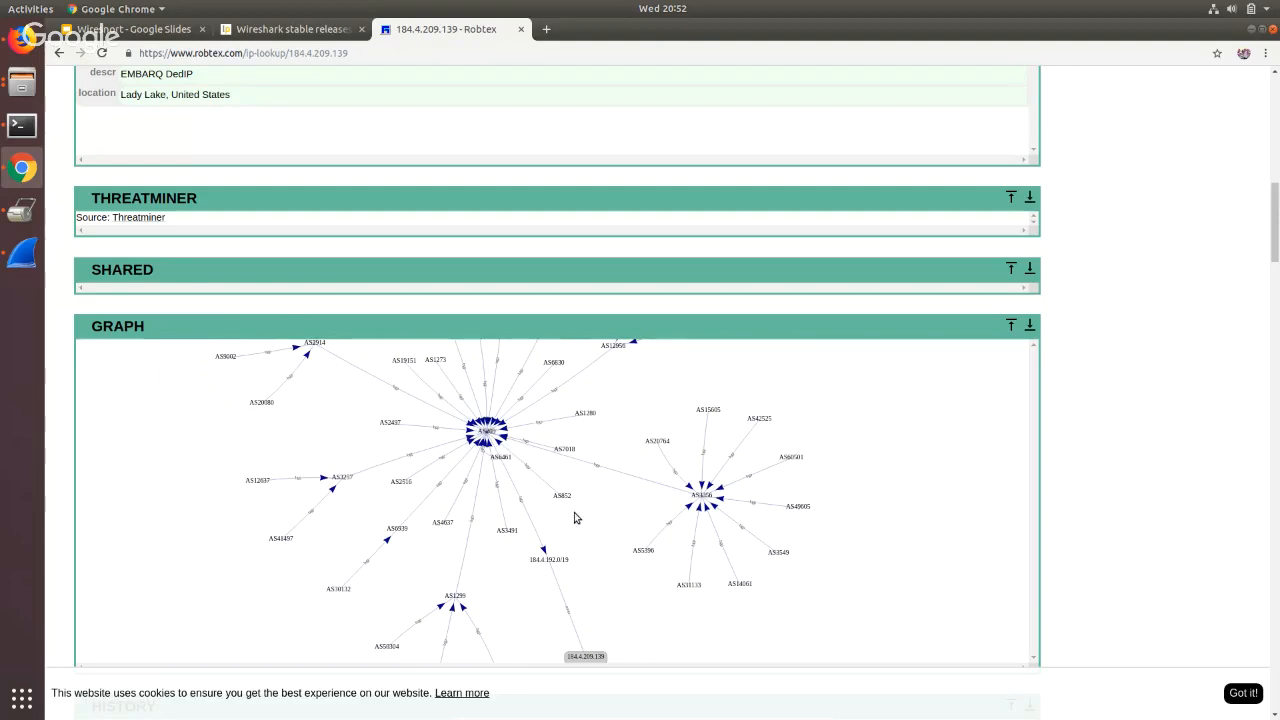
{"action": "left_click_drag", "start_coordinate": [576, 517], "coordinate": [527, 455]}
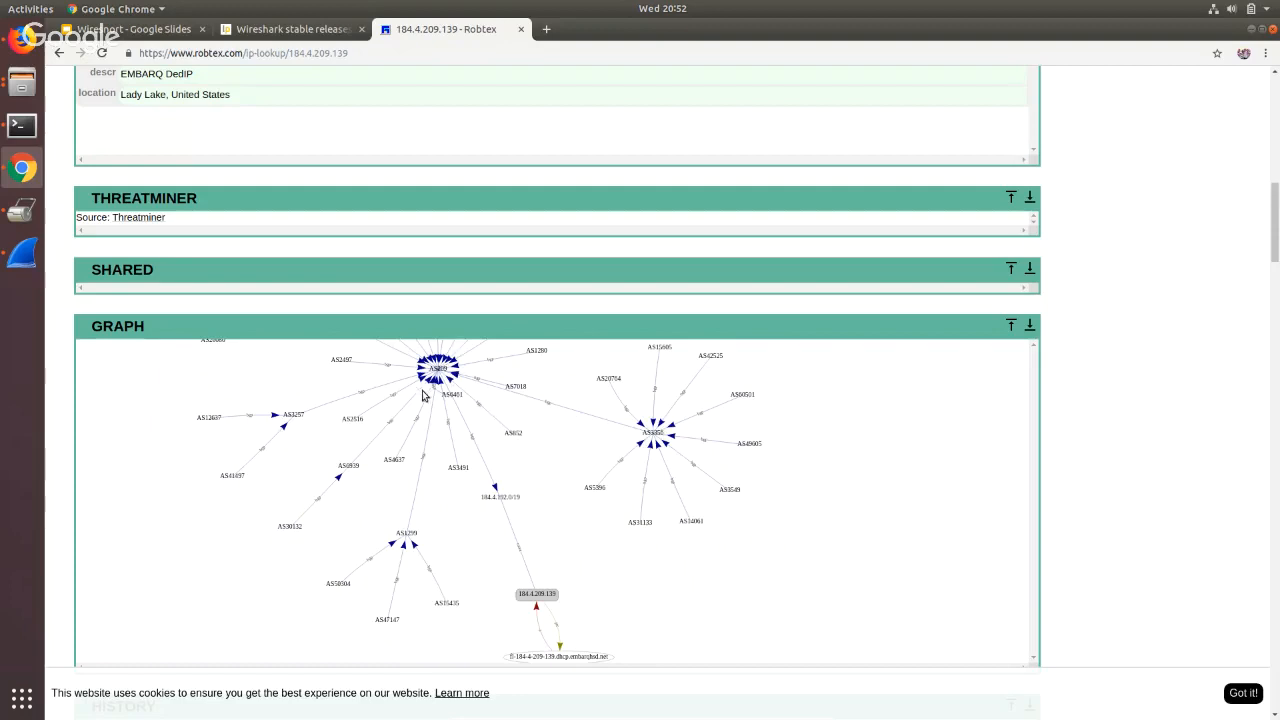
{"action": "left_click_drag", "start_coordinate": [465, 400], "coordinate": [603, 566]}
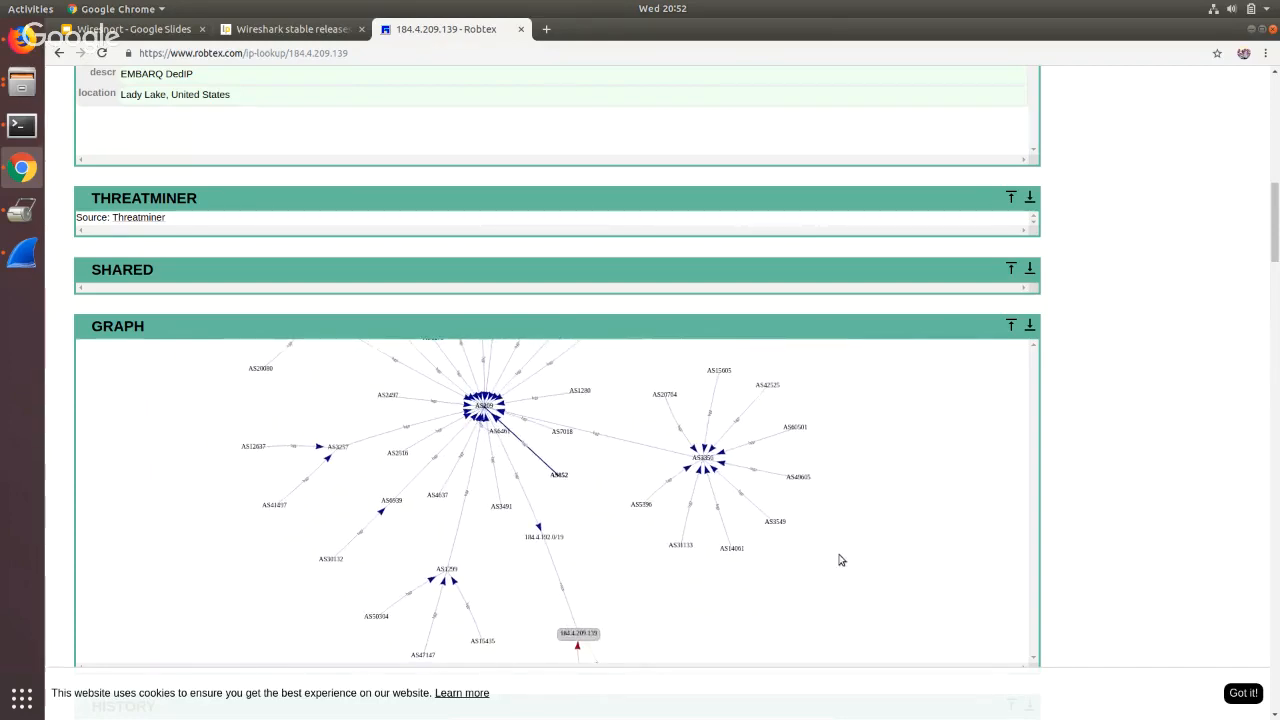
{"action": "scroll", "coordinate": [1097, 517], "scroll_direction": "down", "scroll_amount": 4}
{"action": "scroll", "coordinate": [1120, 520], "scroll_direction": "down", "scroll_amount": 3}
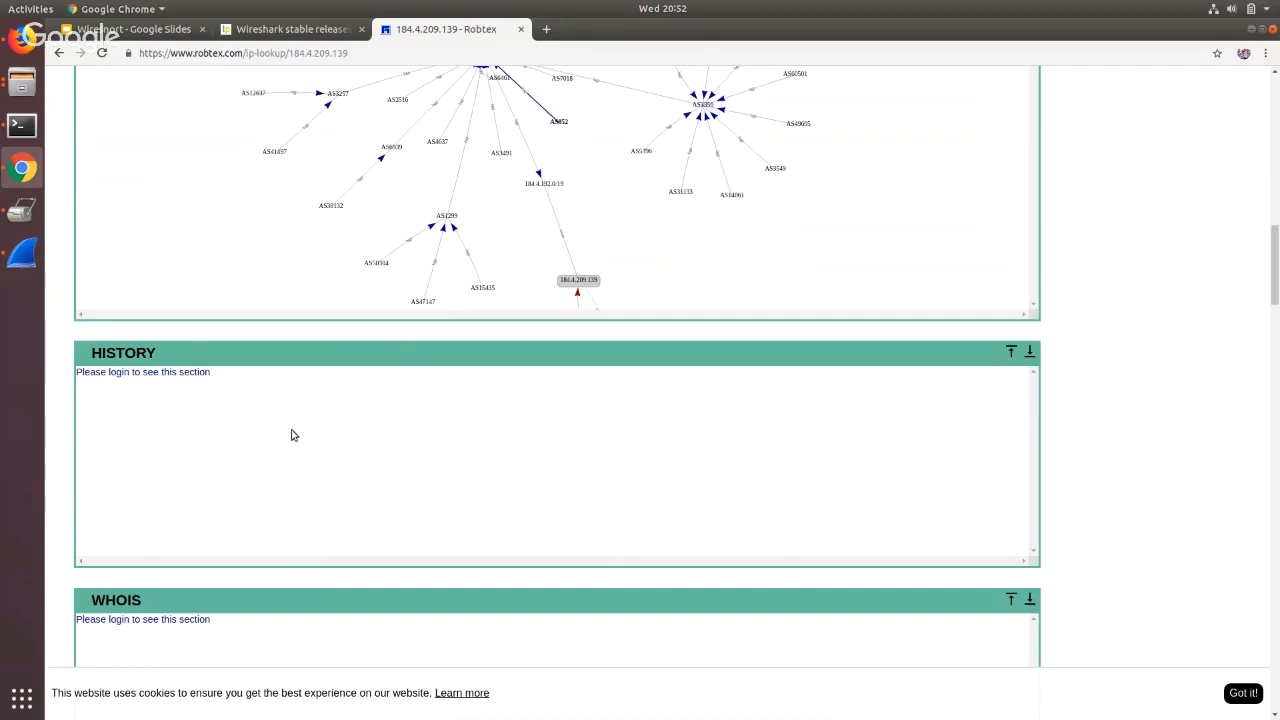
Return to the start of the lookup results and select the IP address within the page URL.
{"action": "scroll", "coordinate": [1099, 469], "scroll_direction": "up", "scroll_amount": 3}
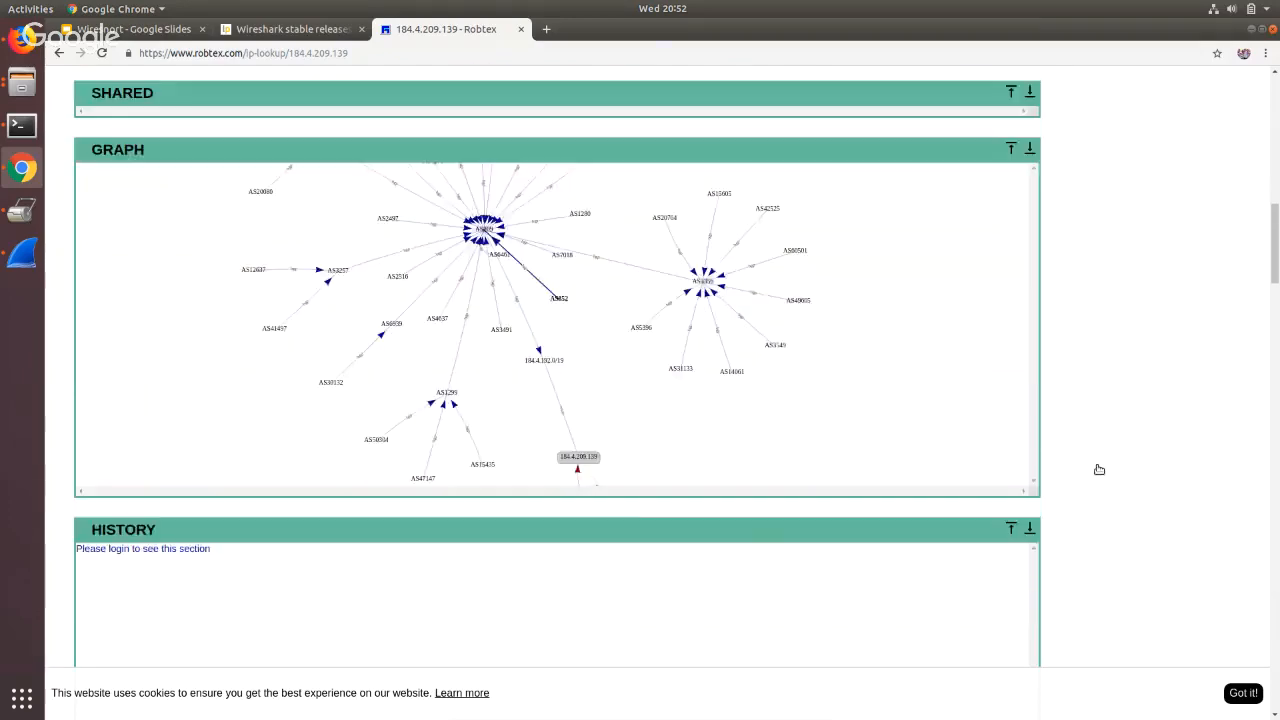
{"action": "scroll", "coordinate": [1099, 469], "scroll_direction": "up", "scroll_amount": 12}
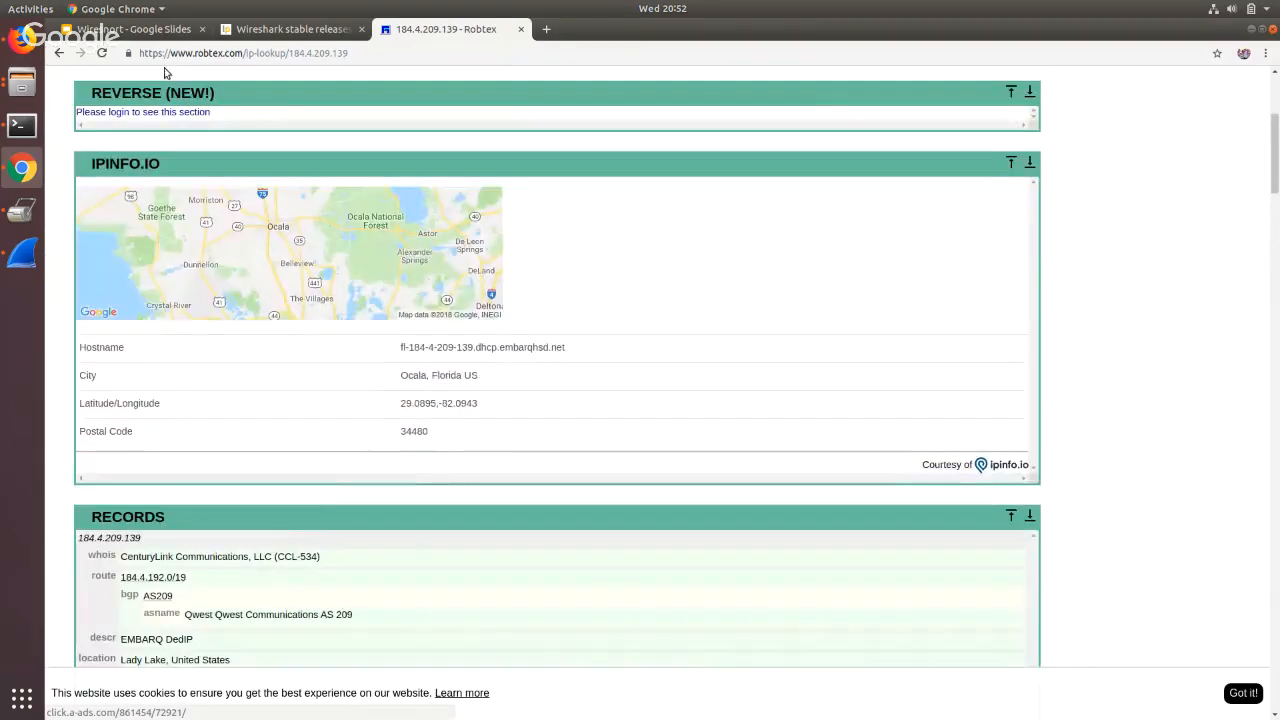
{"action": "scroll", "coordinate": [539, 221], "scroll_direction": "up", "scroll_amount": 1}
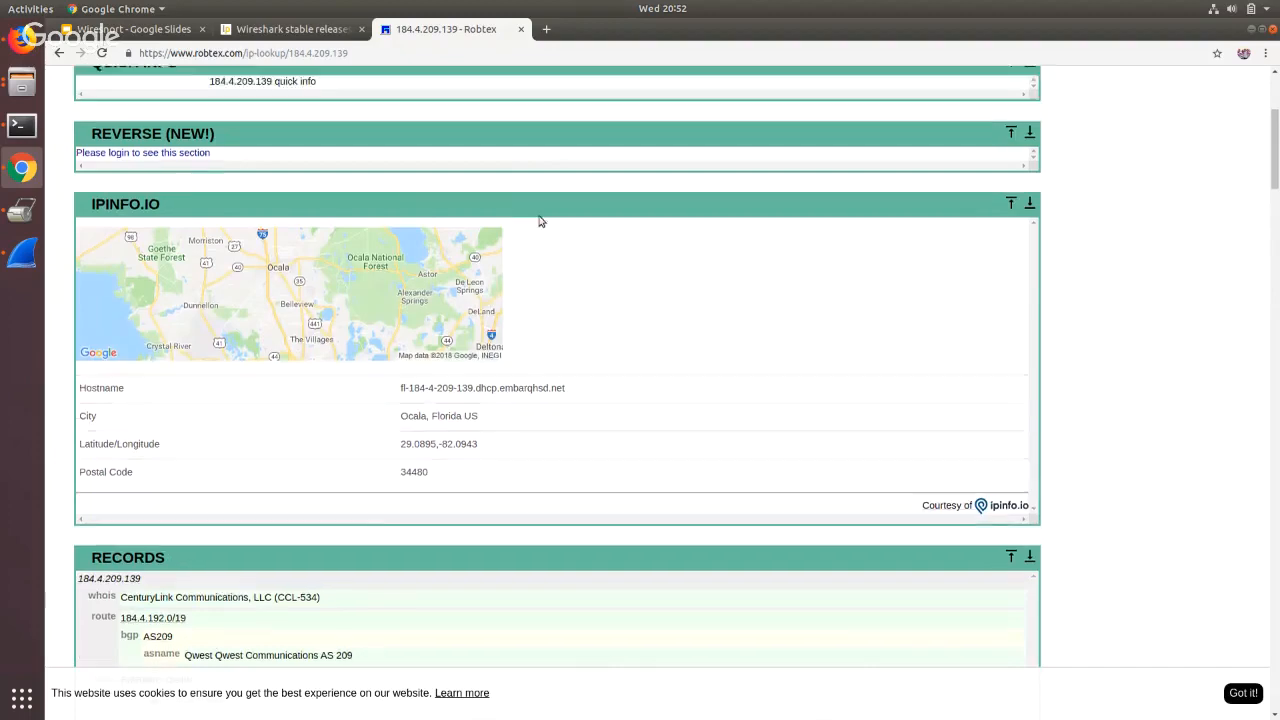
{"action": "scroll", "coordinate": [539, 221], "scroll_direction": "up", "scroll_amount": 5}
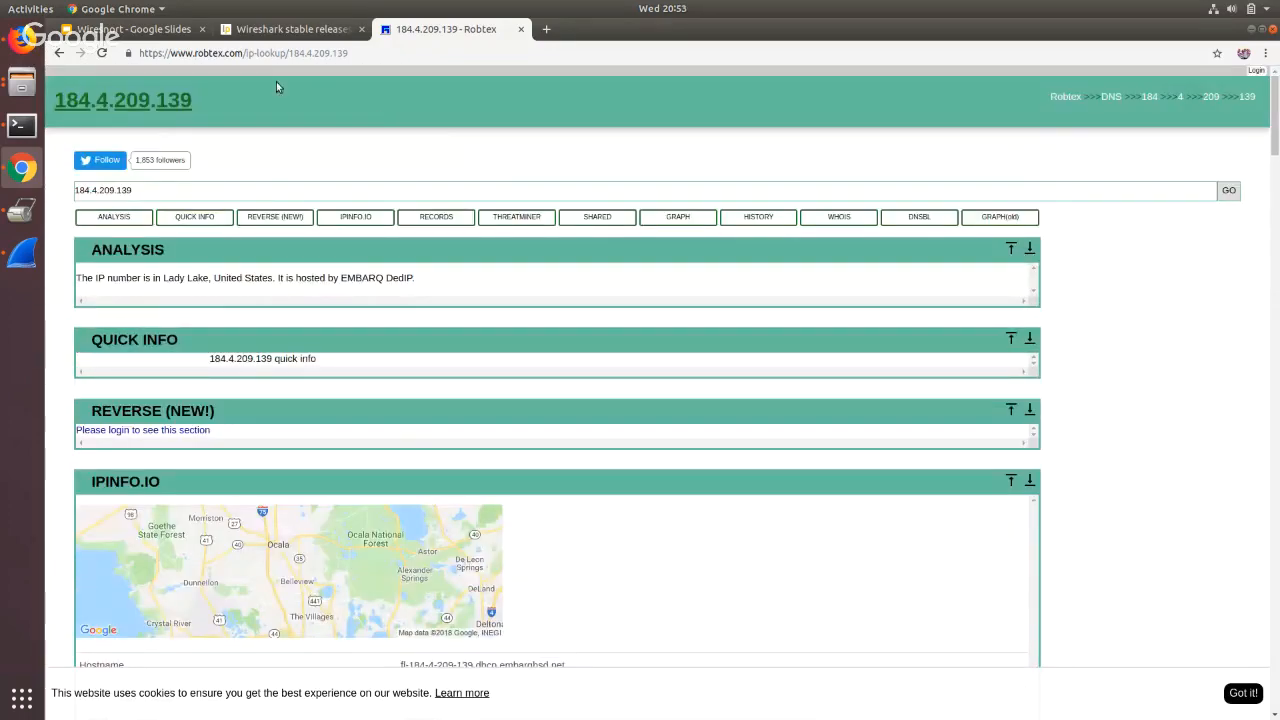
{"action": "left_click_drag", "start_coordinate": [348, 53], "coordinate": [288, 53]}
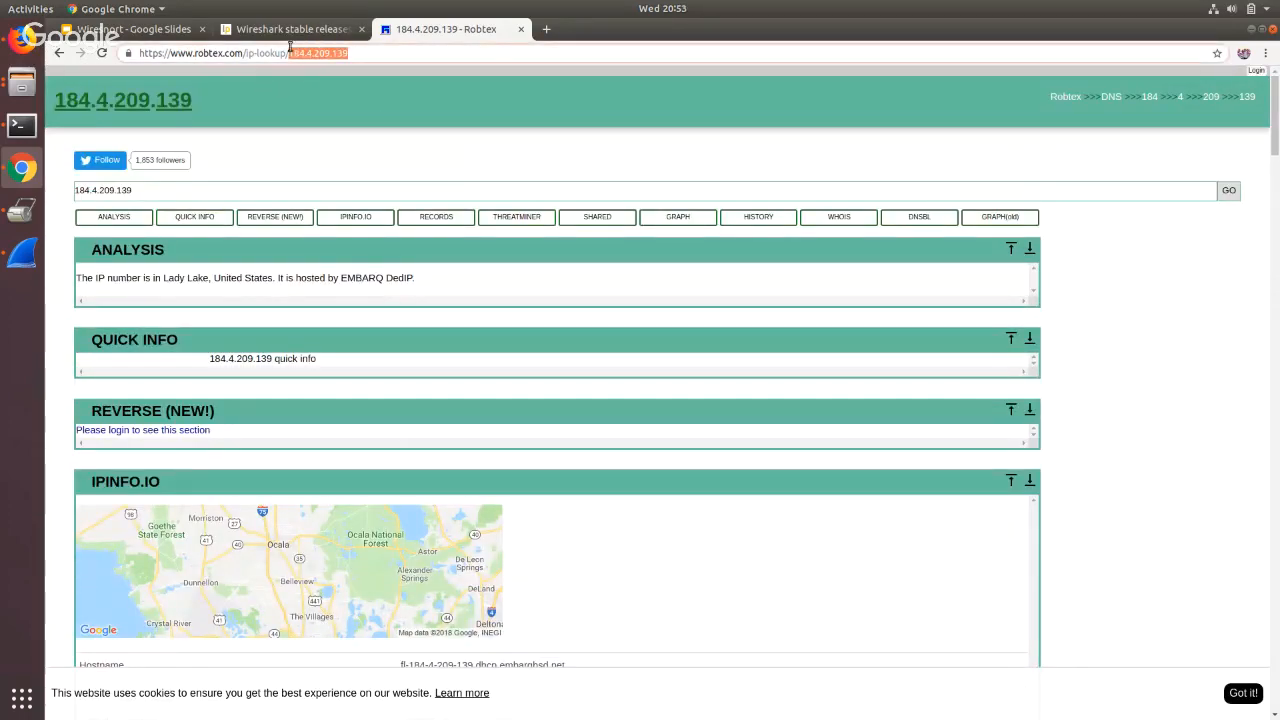
Try to load virustotal.com in a new browser tab.
{"action": "left_click", "coordinate": [382, 55]}
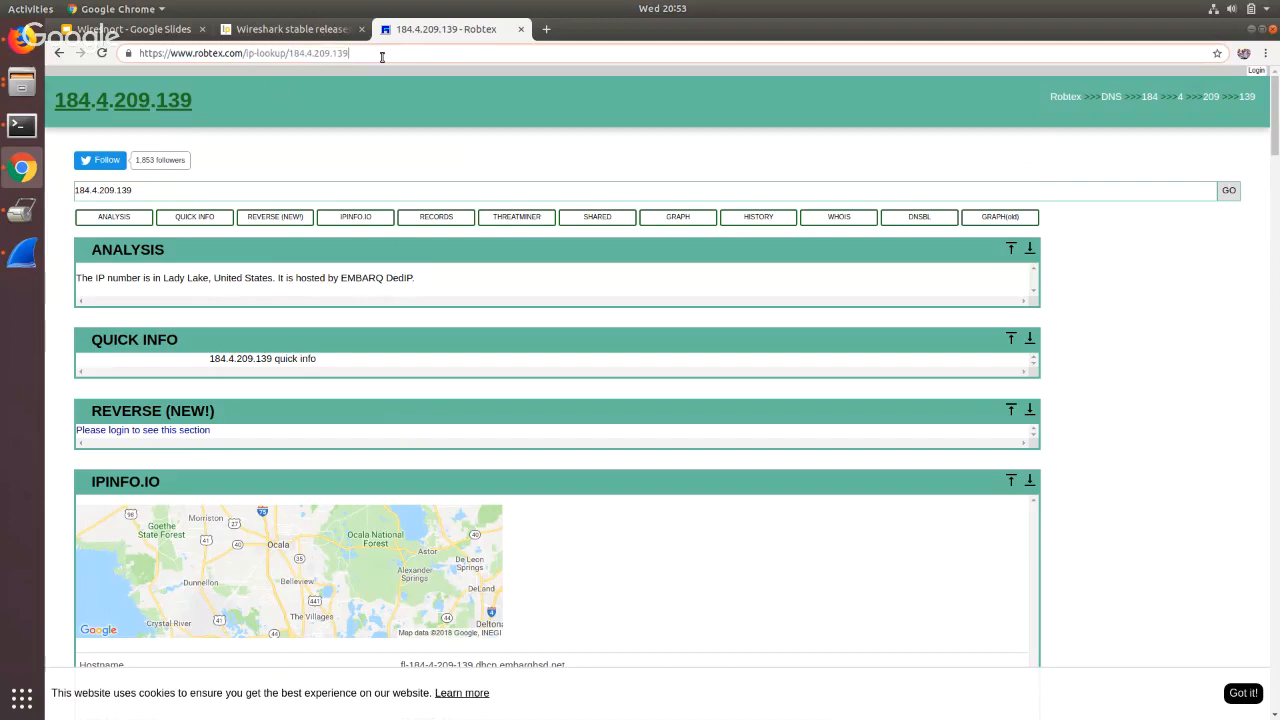
{"action": "left_click", "coordinate": [546, 31]}
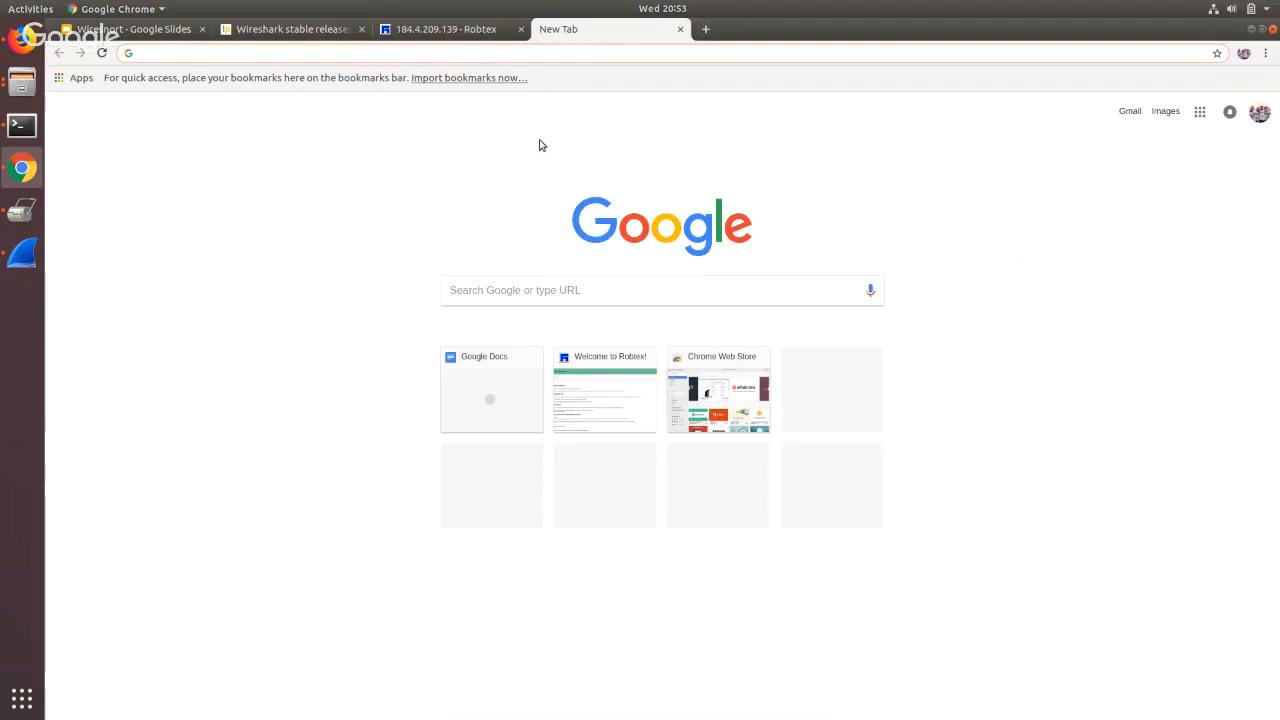
{"action": "type", "text": "virustotal.com"}
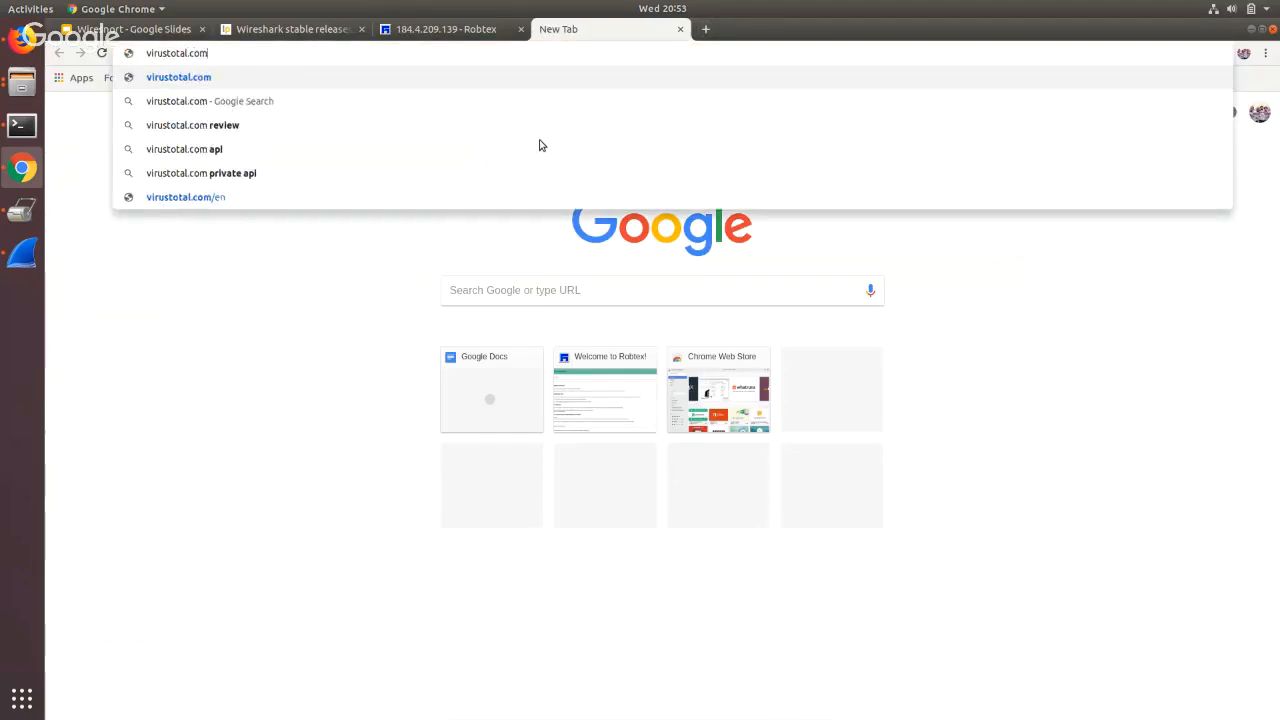
{"action": "key", "text": "Return"}
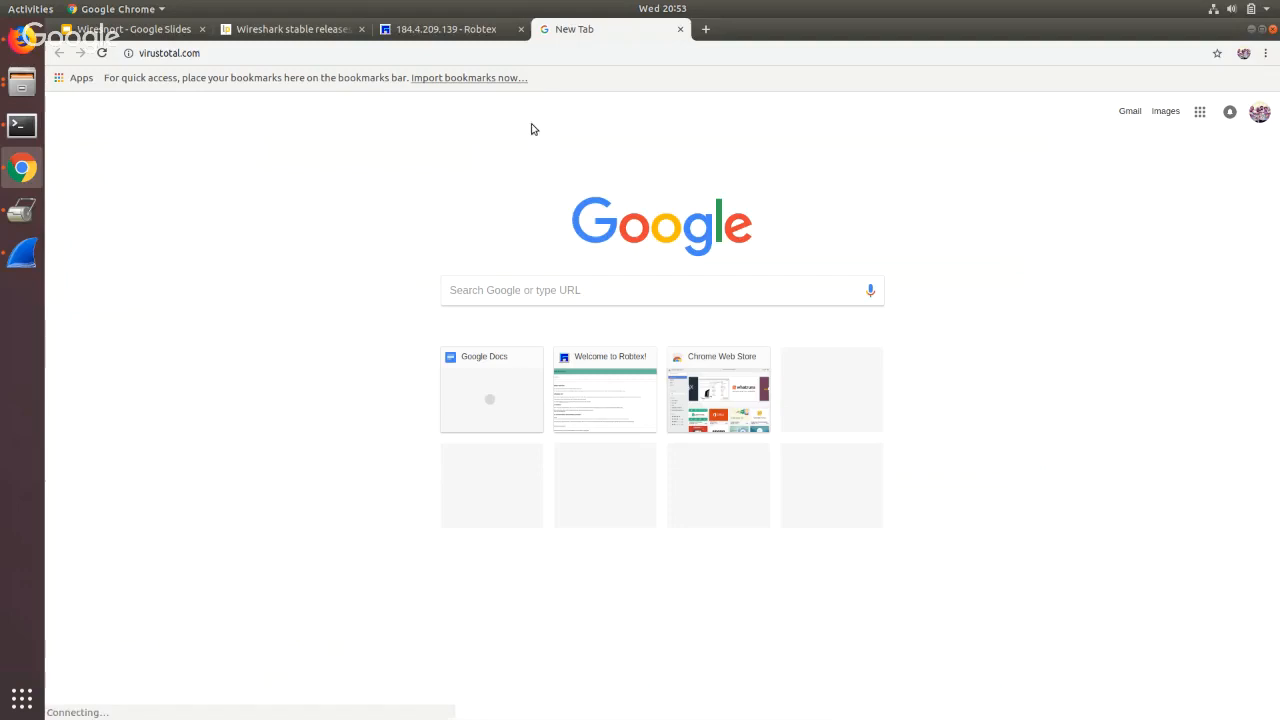
{"action": "left_click", "coordinate": [484, 53]}
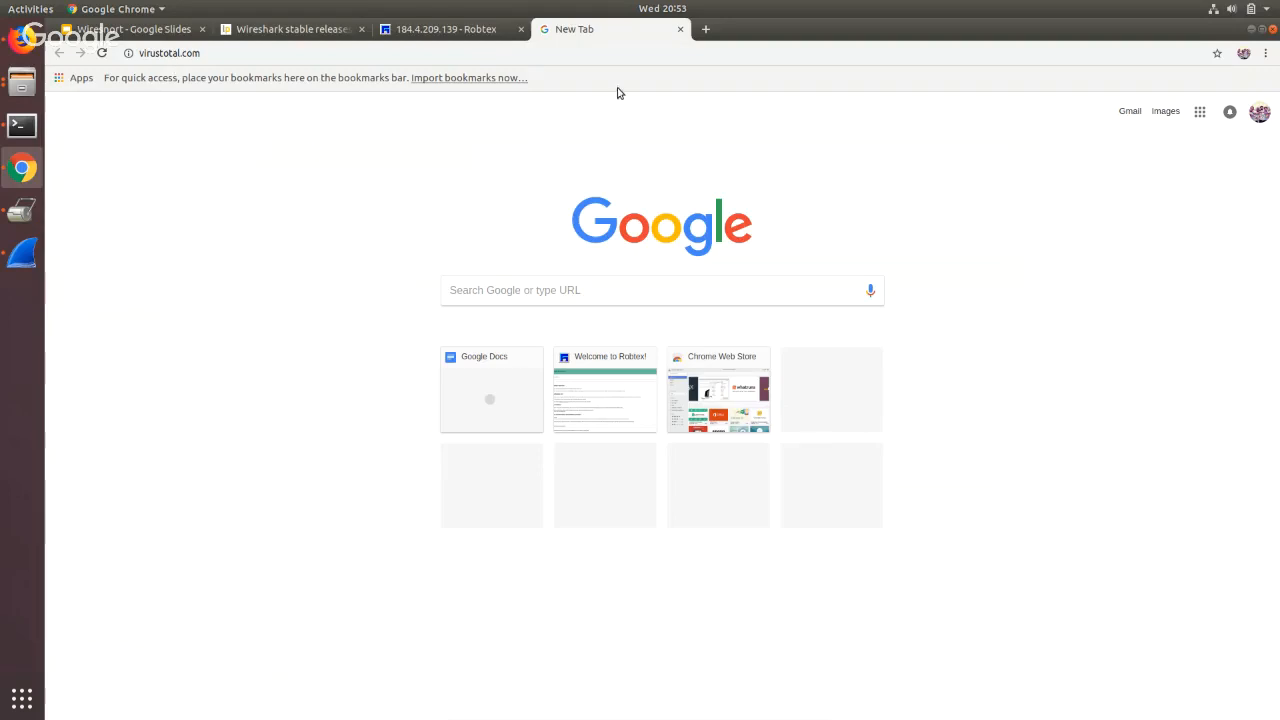
{"action": "left_click", "coordinate": [238, 52]}
Replace the stalled tab with a fresh one and request virustotal.com again.
{"action": "left_click", "coordinate": [706, 32]}
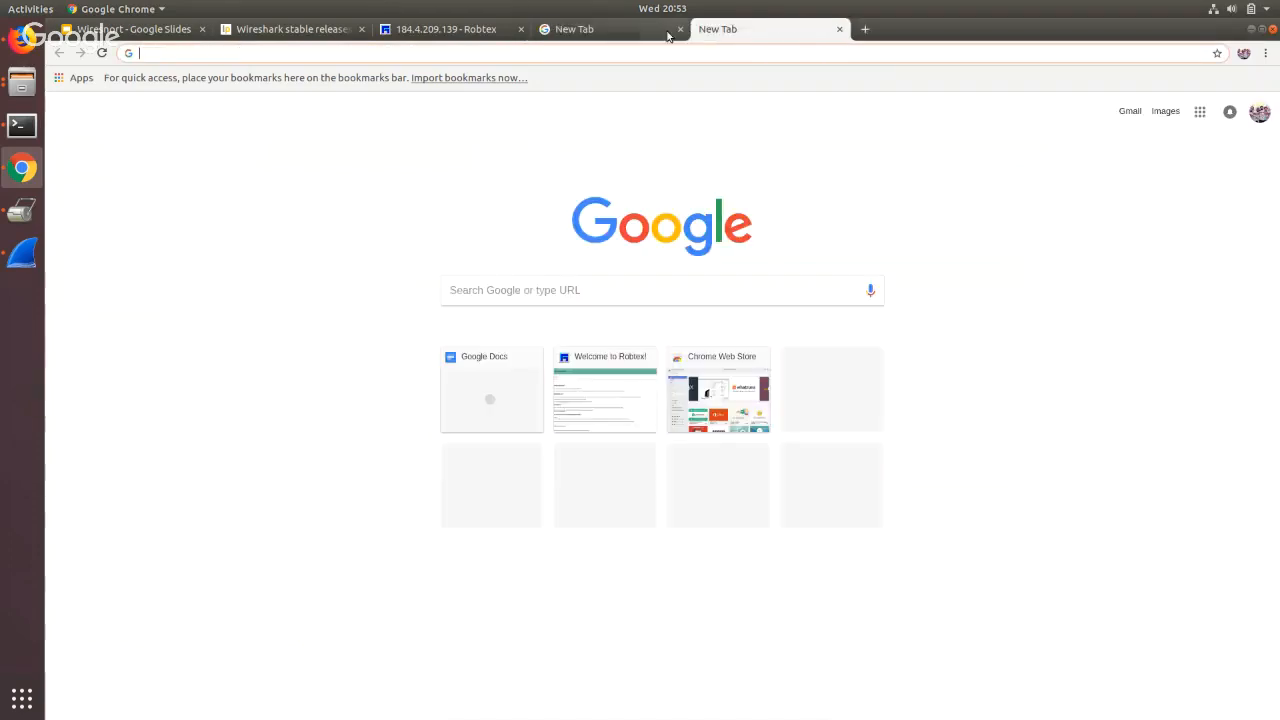
{"action": "left_click", "coordinate": [632, 34]}
{"action": "left_click", "coordinate": [678, 33]}
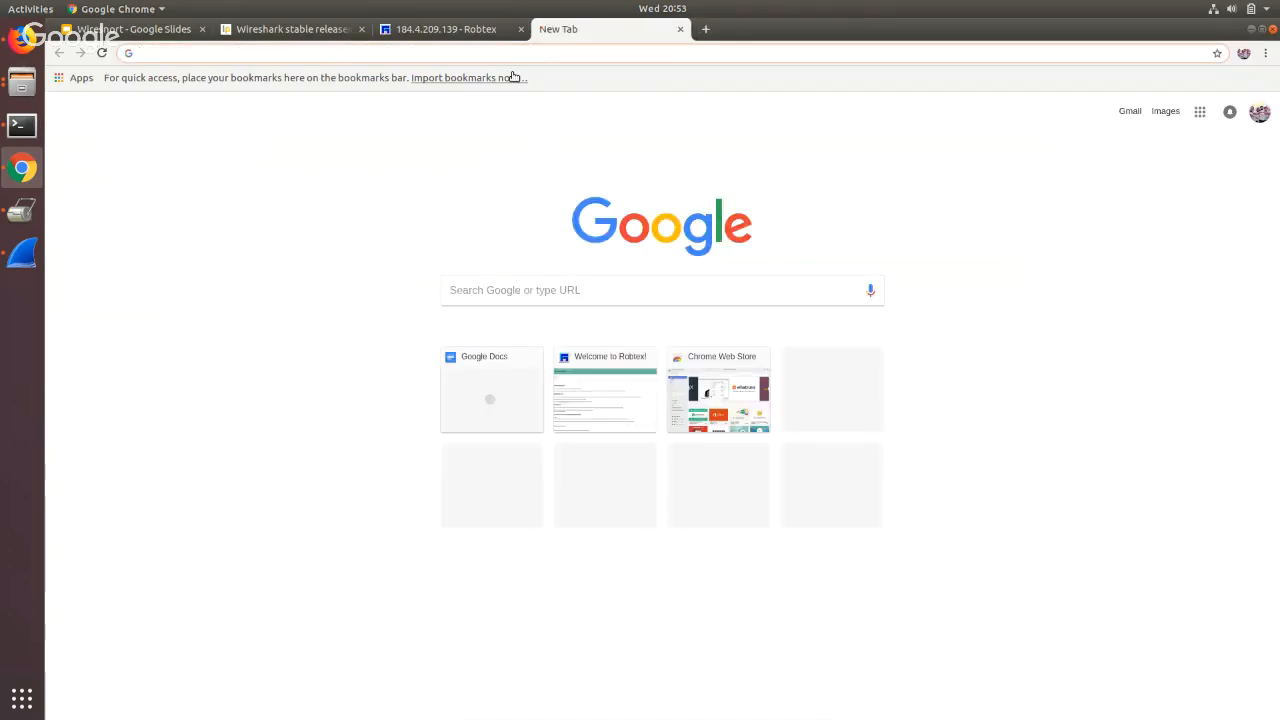
{"action": "type", "text": "virustot"}
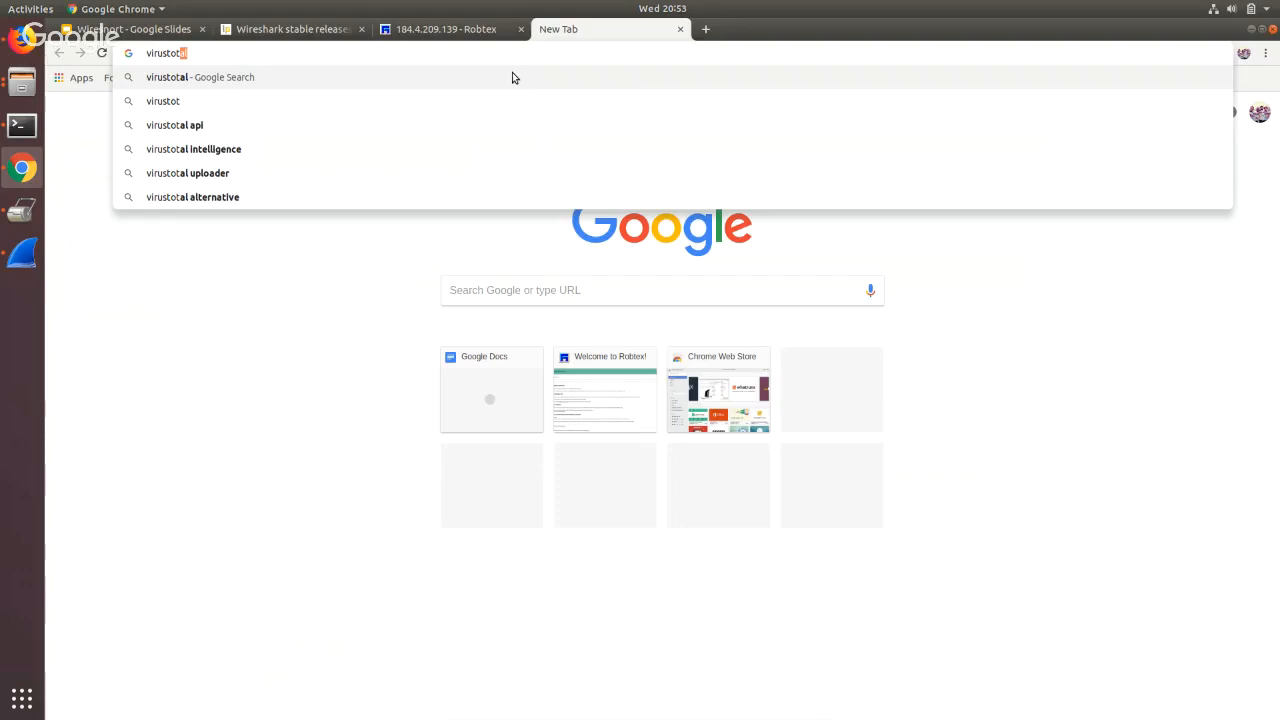
{"action": "type", "text": "al"}
{"action": "key", "text": "Return"}
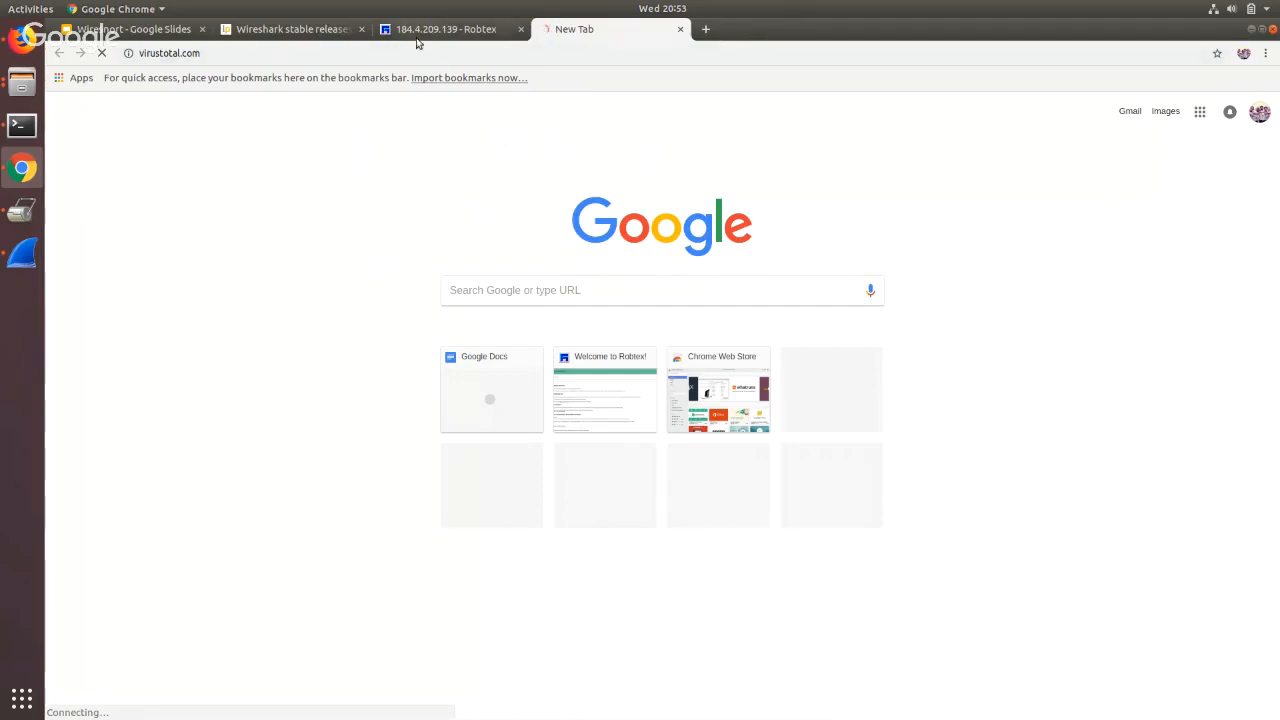
{"action": "scroll", "coordinate": [495, 32], "scroll_direction": "up", "scroll_amount": 1}
{"action": "scroll", "coordinate": [480, 22], "scroll_direction": "down", "scroll_amount": 1}
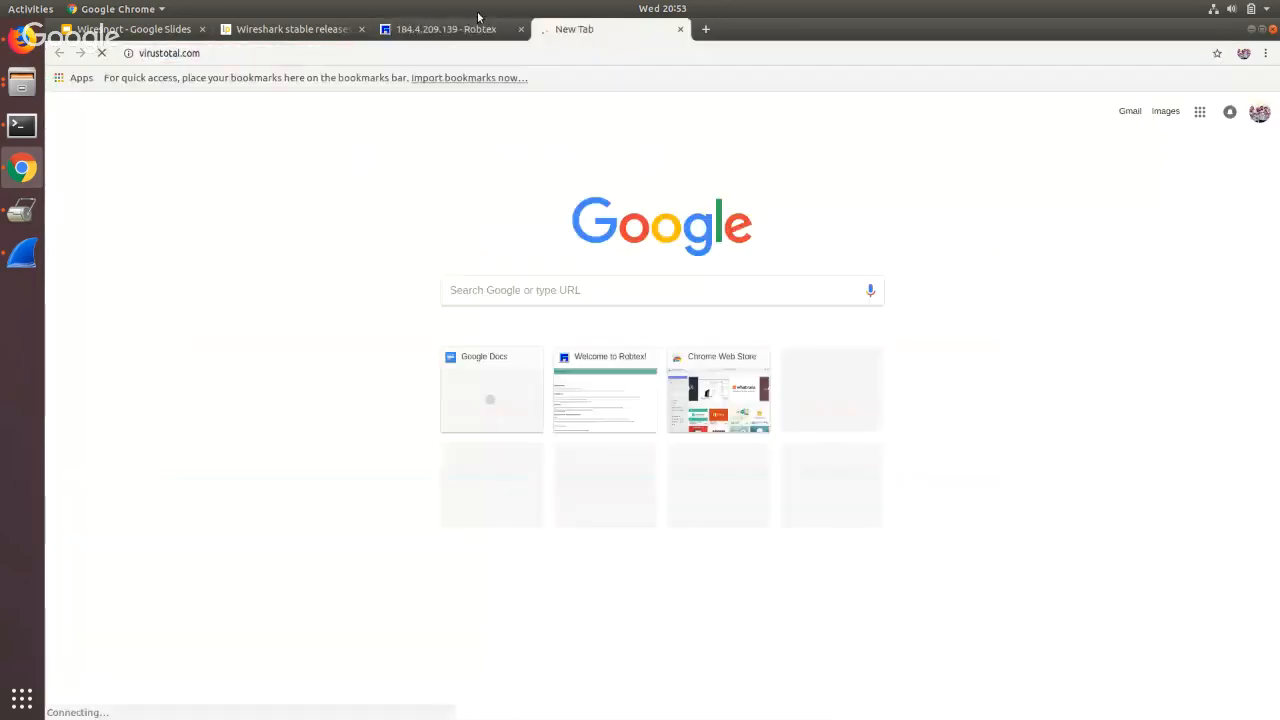
{"action": "left_click", "coordinate": [125, 24]}
{"action": "left_click", "coordinate": [422, 30]}
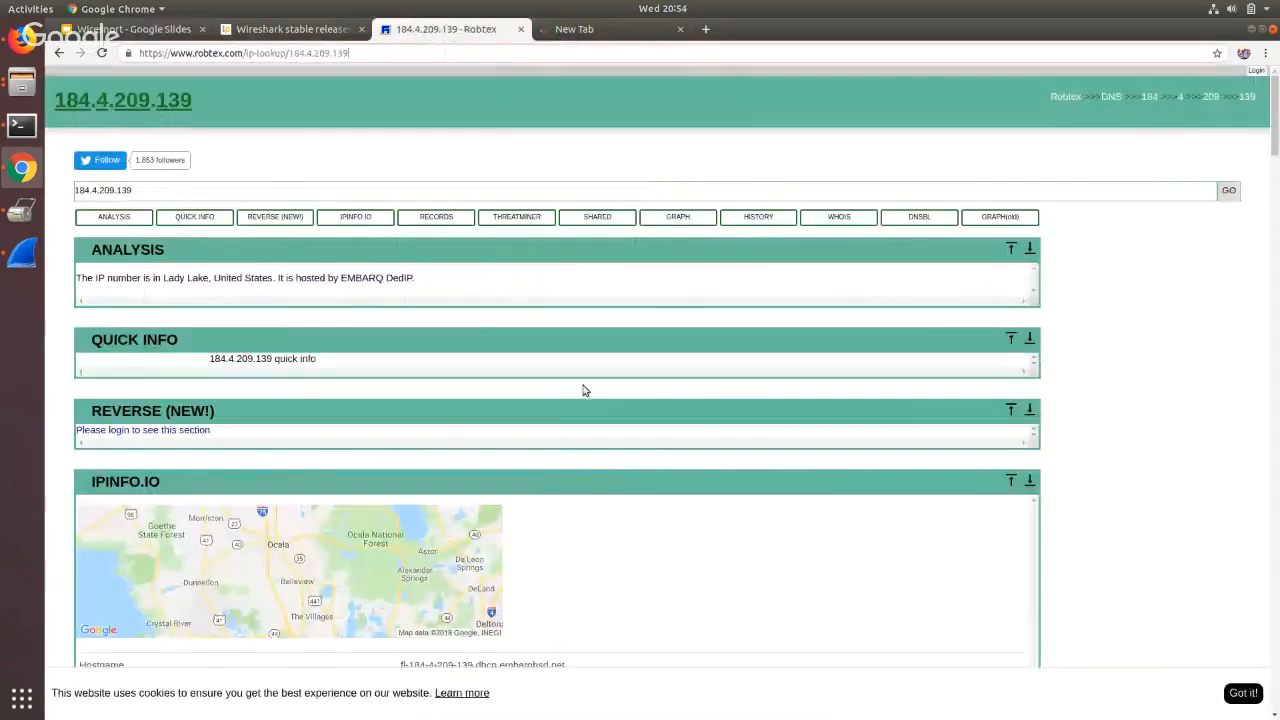
{"action": "scroll", "coordinate": [580, 465], "scroll_direction": "down", "scroll_amount": 3}
{"action": "left_click", "coordinate": [272, 32]}
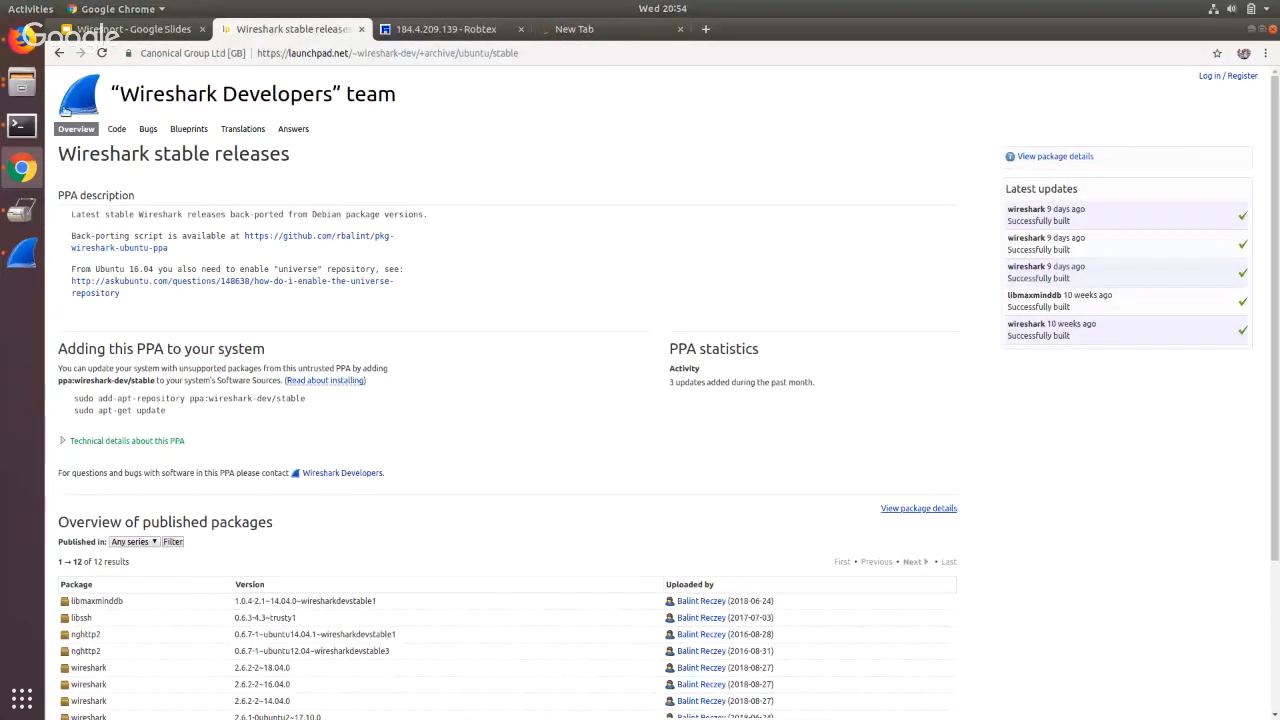
Switch to Wireshark, maximize its window and open the column preferences.
{"action": "left_click", "coordinate": [22, 254]}
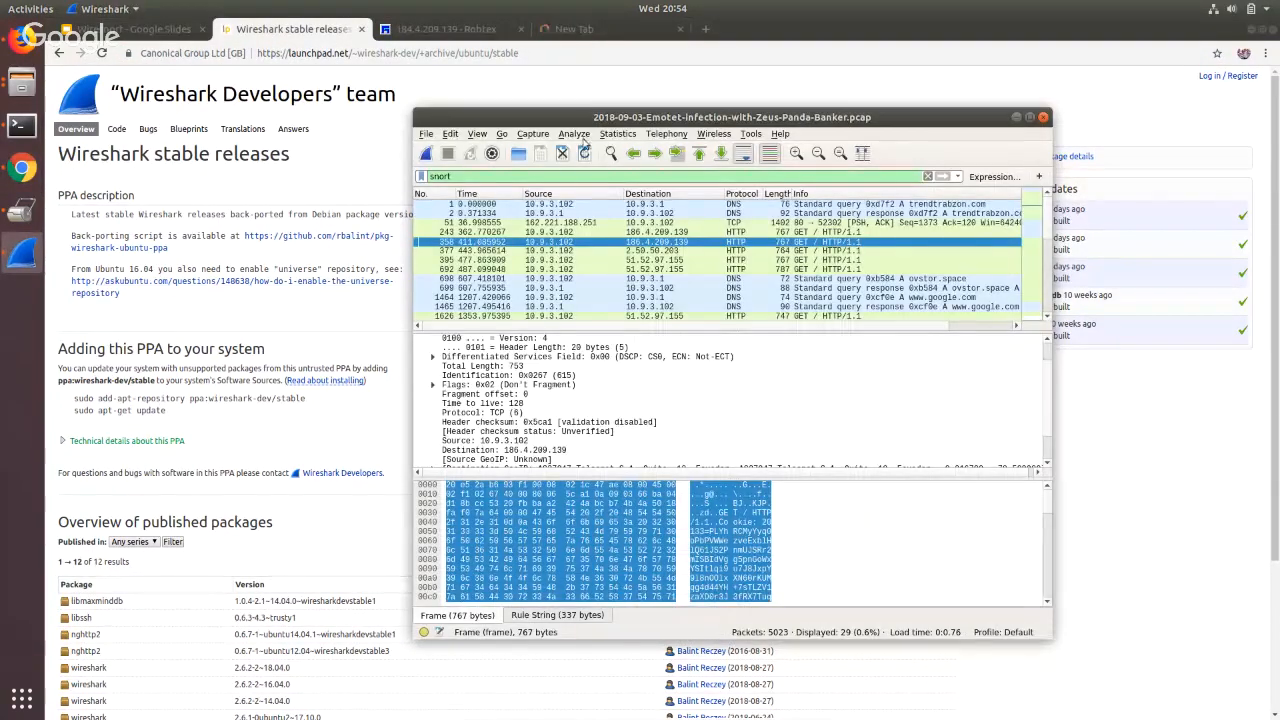
{"action": "left_click_drag", "start_coordinate": [578, 117], "coordinate": [105, 20]}
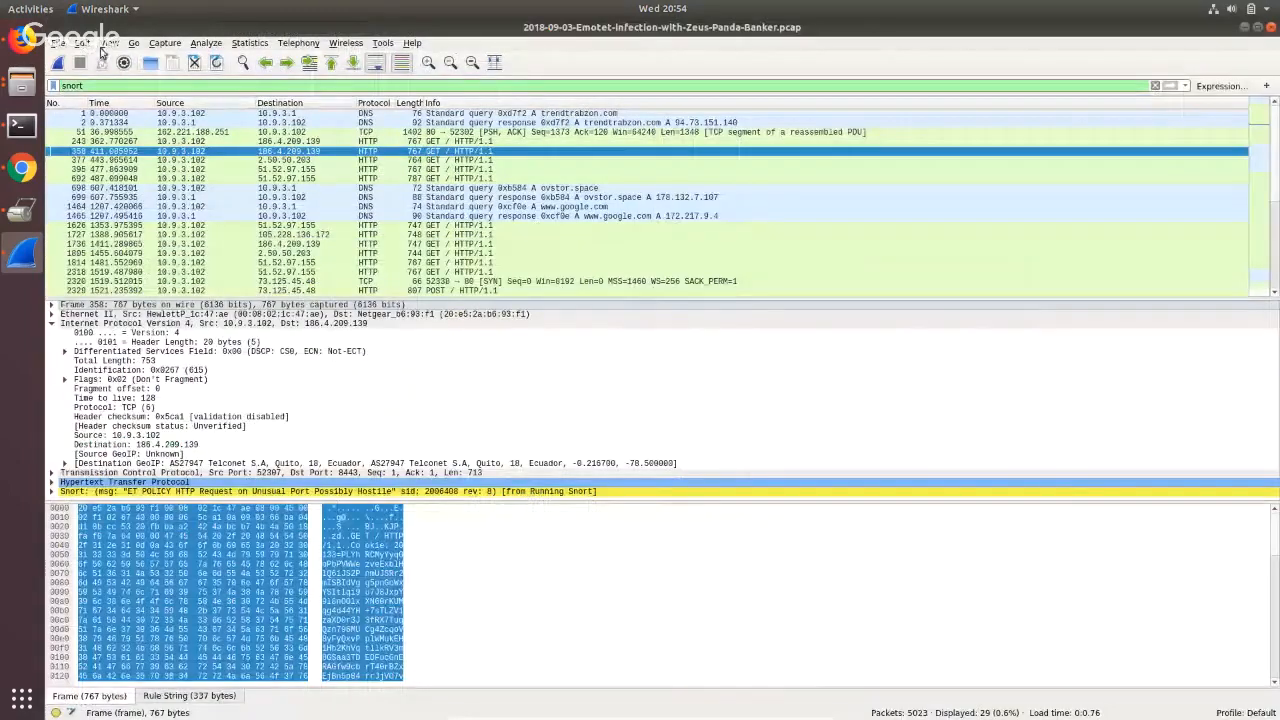
{"action": "left_click", "coordinate": [98, 46]}
{"action": "left_click", "coordinate": [172, 362]}
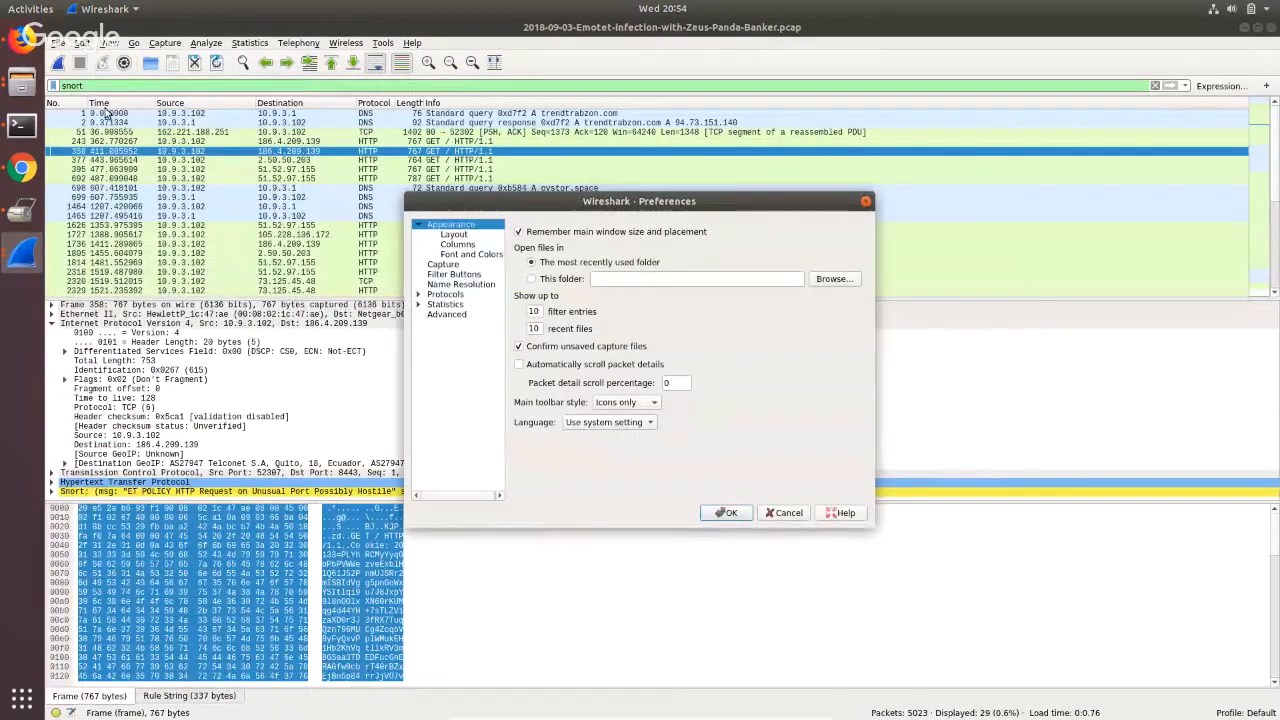
{"action": "left_click", "coordinate": [457, 245]}
Set the Time column's type to UTC time and apply the preferences.
{"action": "double_click", "coordinate": [680, 255]}
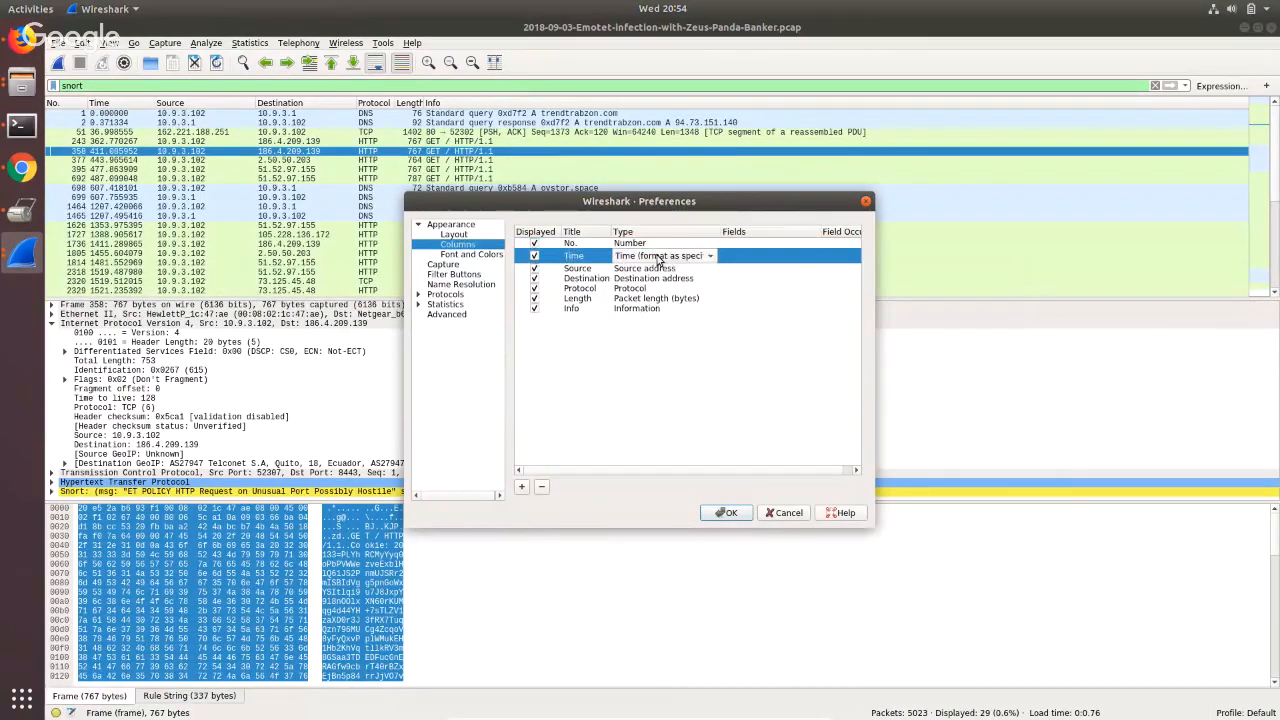
{"action": "left_click", "coordinate": [704, 259]}
{"action": "scroll", "coordinate": [714, 268], "scroll_direction": "up", "scroll_amount": 1}
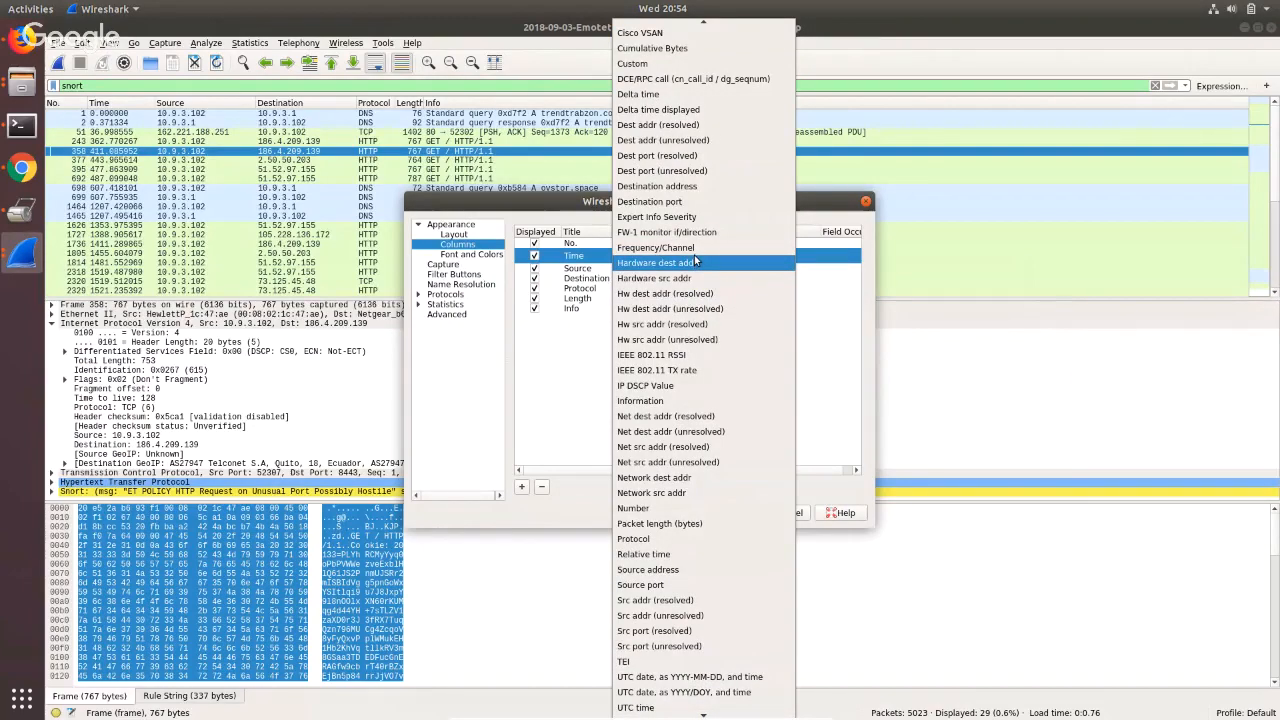
{"action": "scroll", "coordinate": [694, 241], "scroll_direction": "up", "scroll_amount": 1}
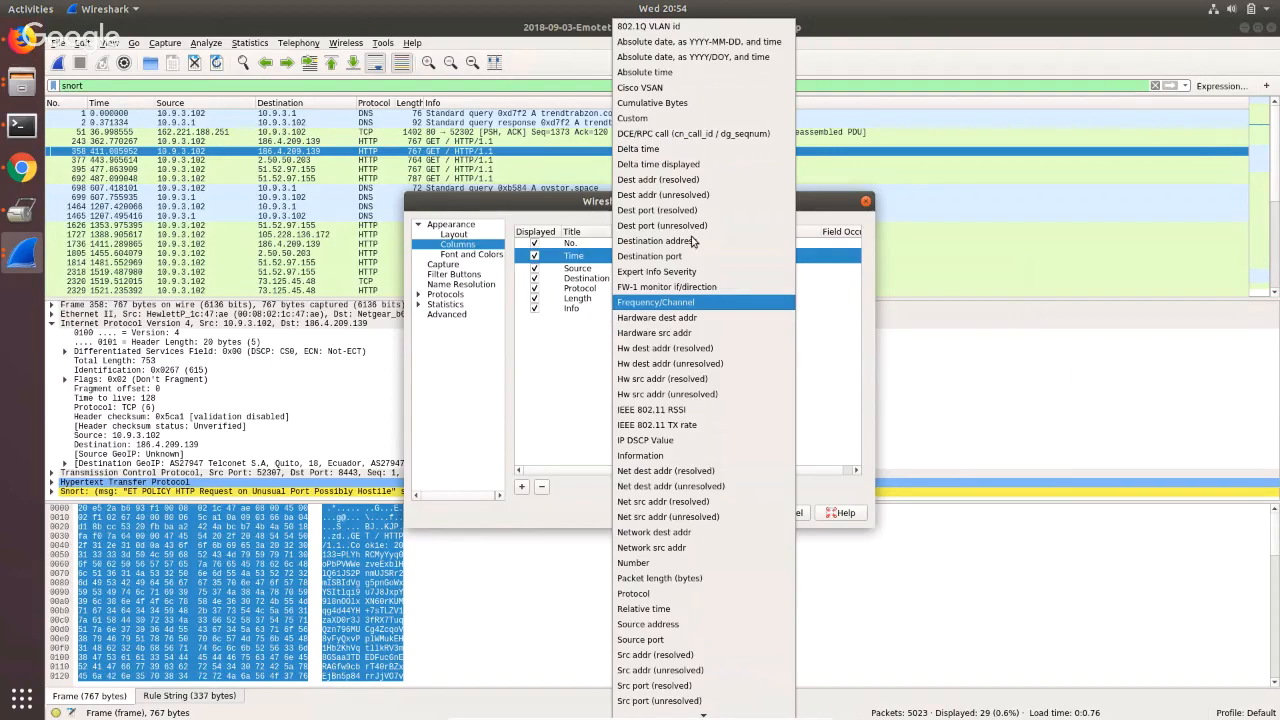
{"action": "scroll", "coordinate": [694, 241], "scroll_direction": "down", "scroll_amount": 1}
{"action": "scroll", "coordinate": [688, 247], "scroll_direction": "down", "scroll_amount": 1}
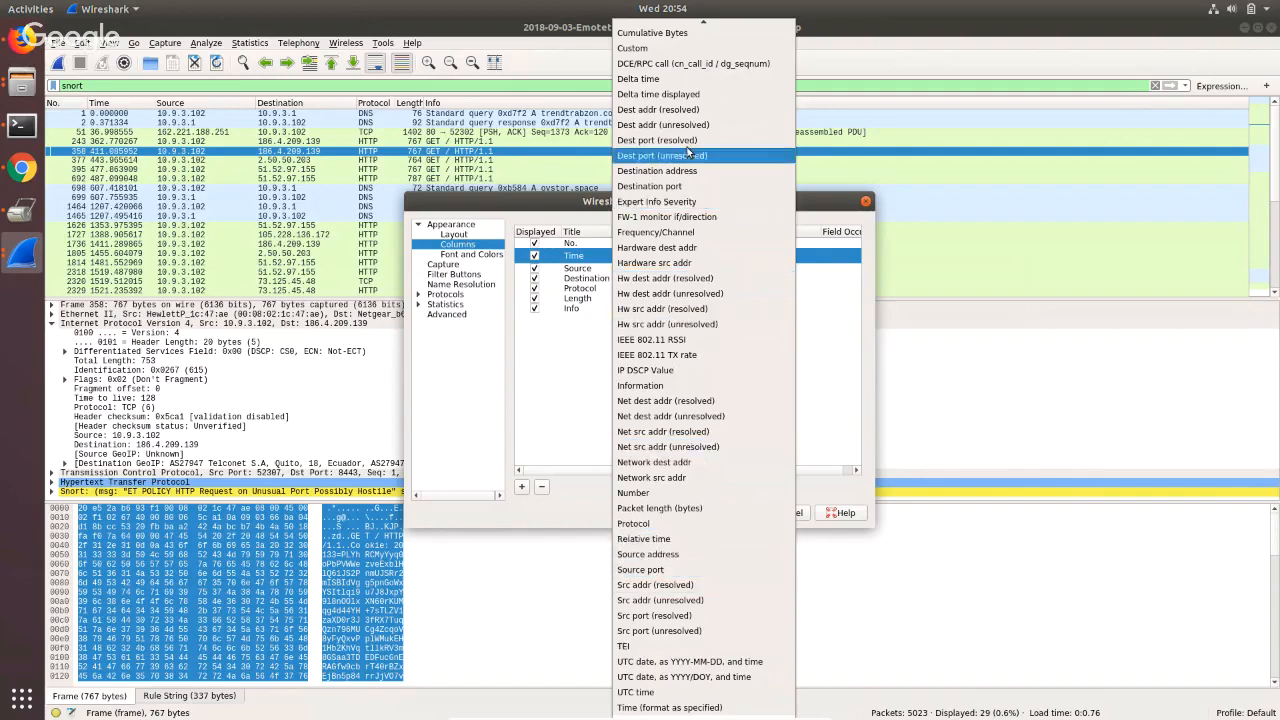
{"action": "key", "text": "Escape"}
{"action": "left_click", "coordinate": [711, 256]}
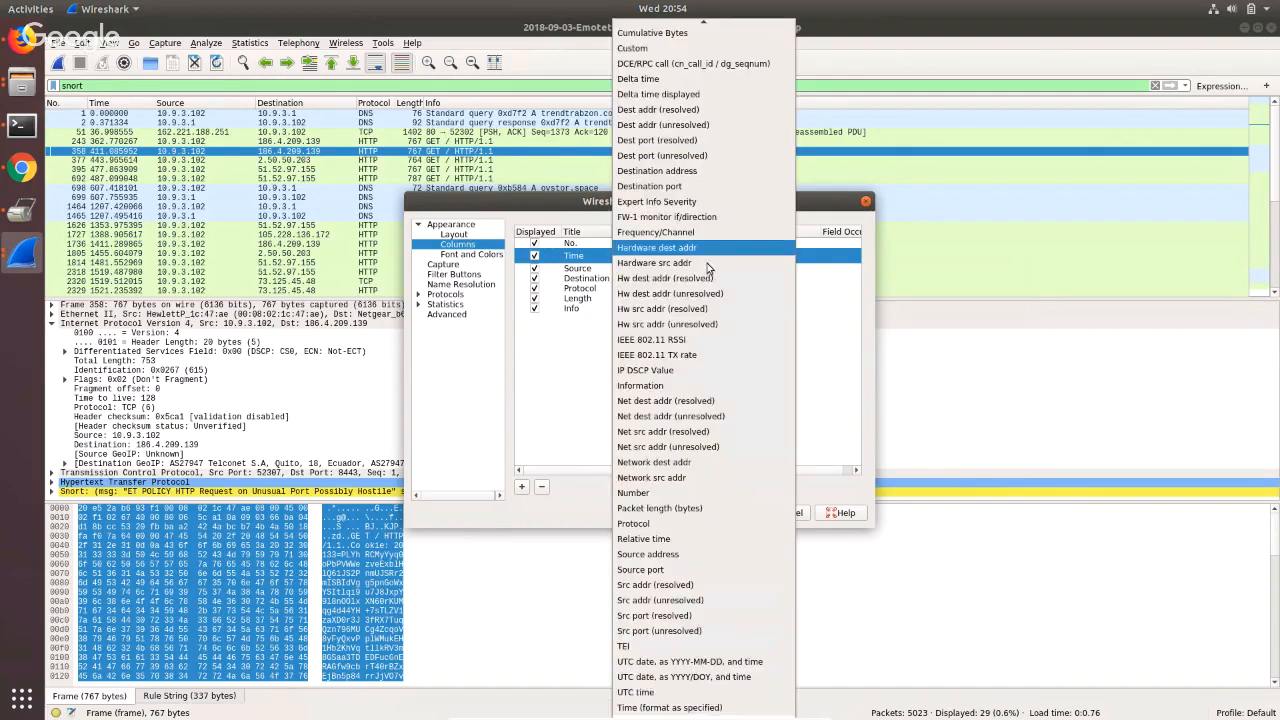
{"action": "left_click", "coordinate": [645, 691]}
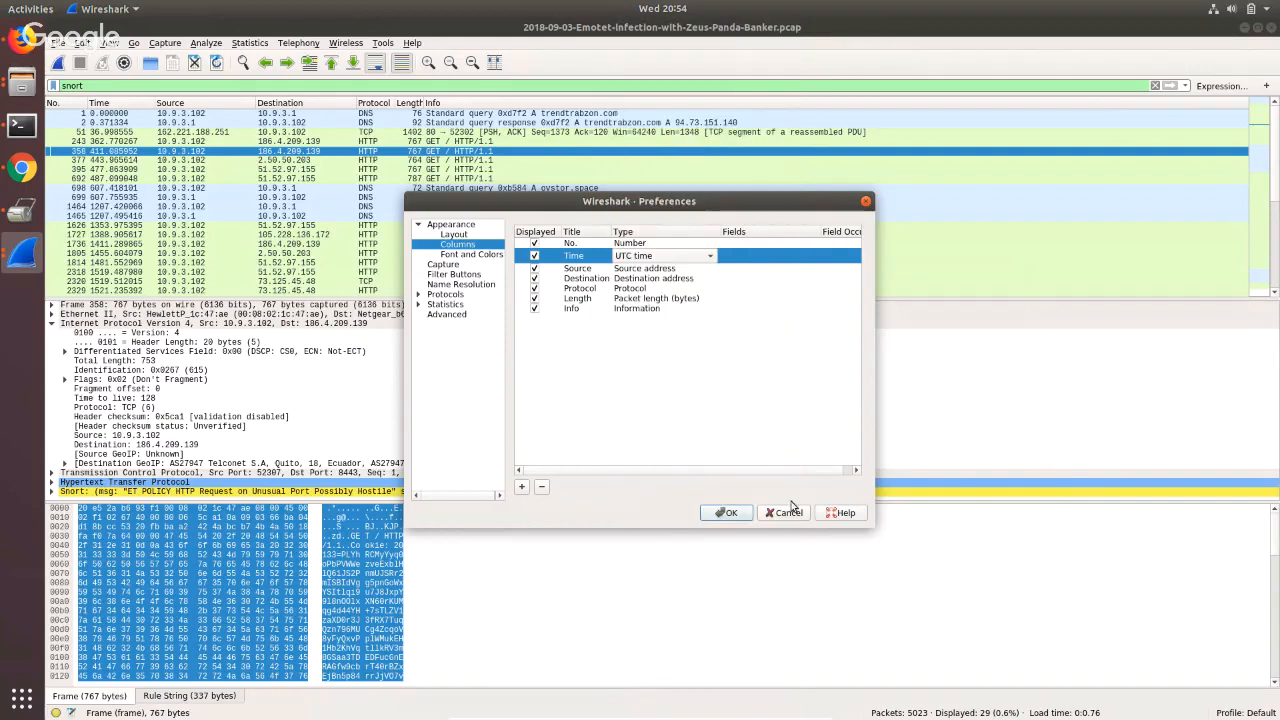
{"action": "left_click", "coordinate": [704, 514]}
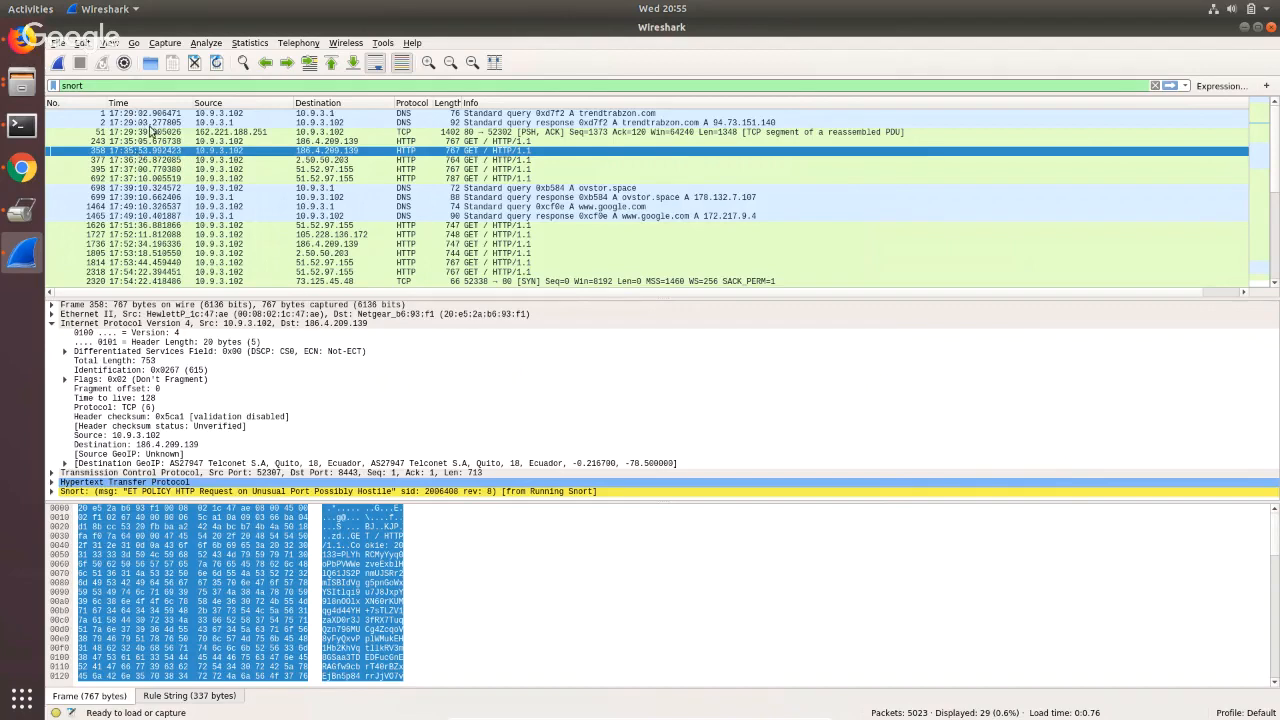
Clear the snort display filter and select the first packet of the full capture to review the packet times.
{"action": "left_click", "coordinate": [1155, 85]}
{"action": "scroll", "coordinate": [481, 150], "scroll_direction": "up", "scroll_amount": 15}
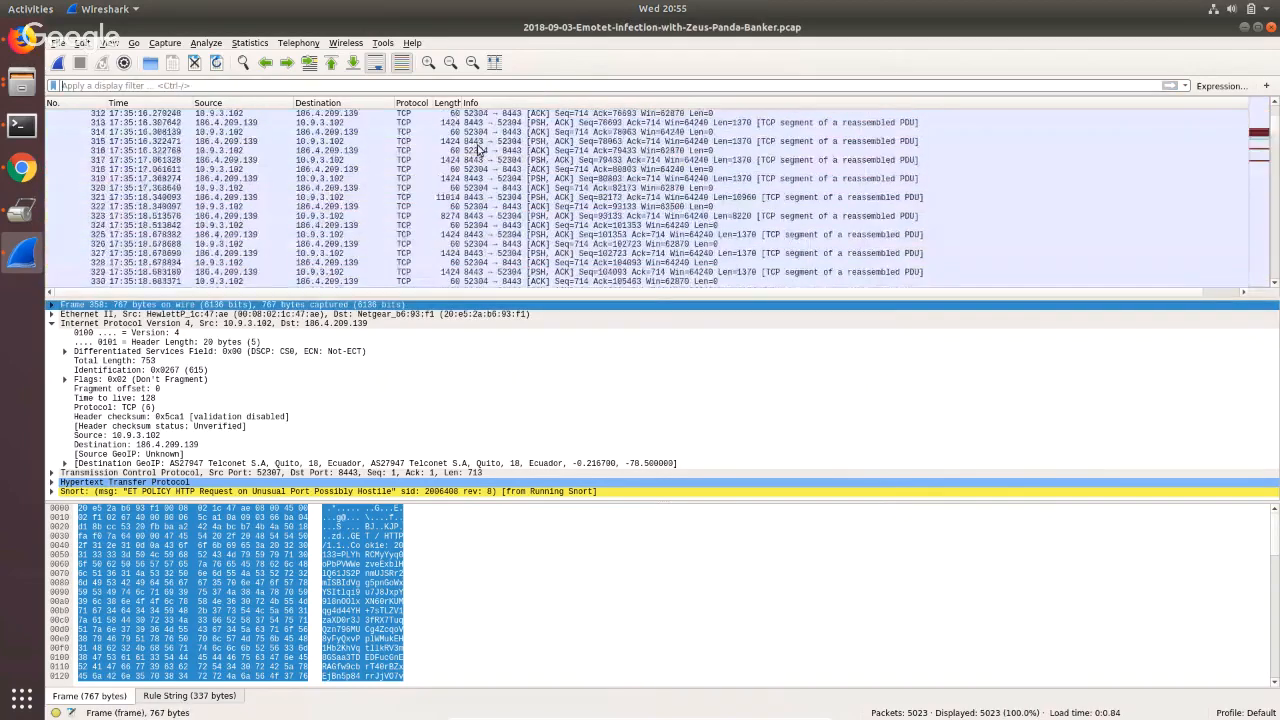
{"action": "left_click_drag", "start_coordinate": [1277, 135], "coordinate": [1275, 108]}
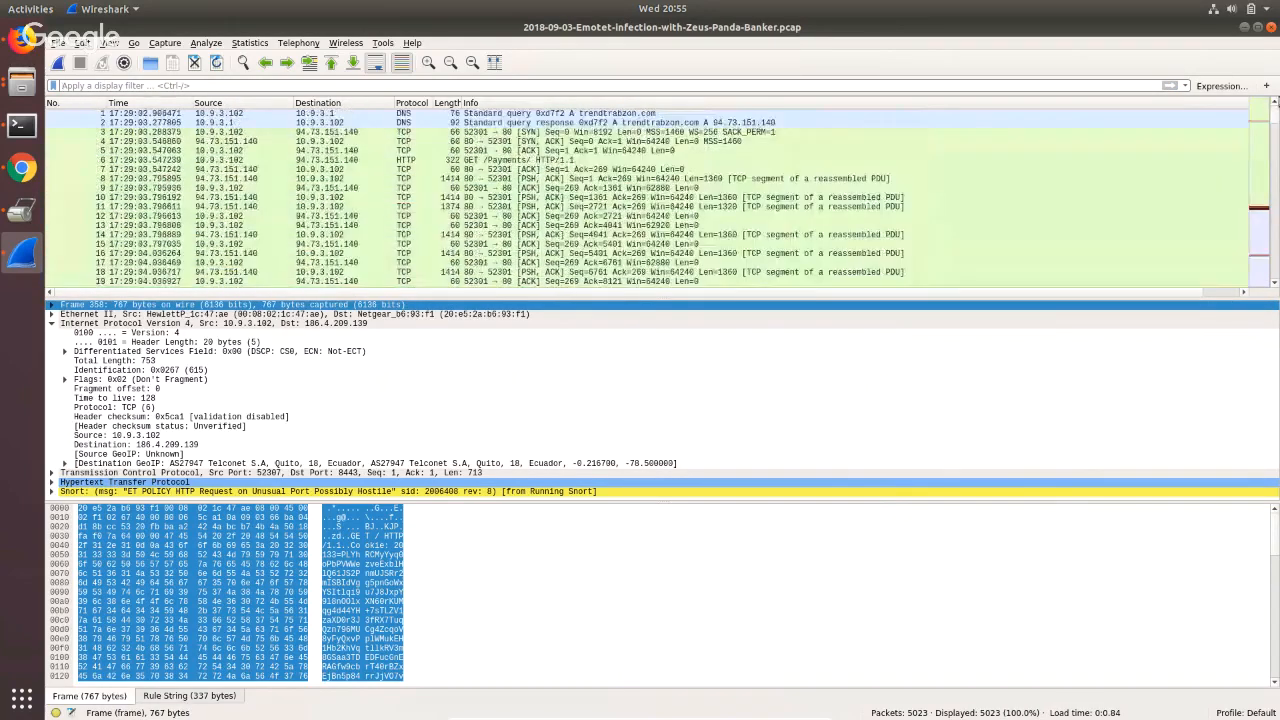
{"action": "left_click", "coordinate": [148, 116]}
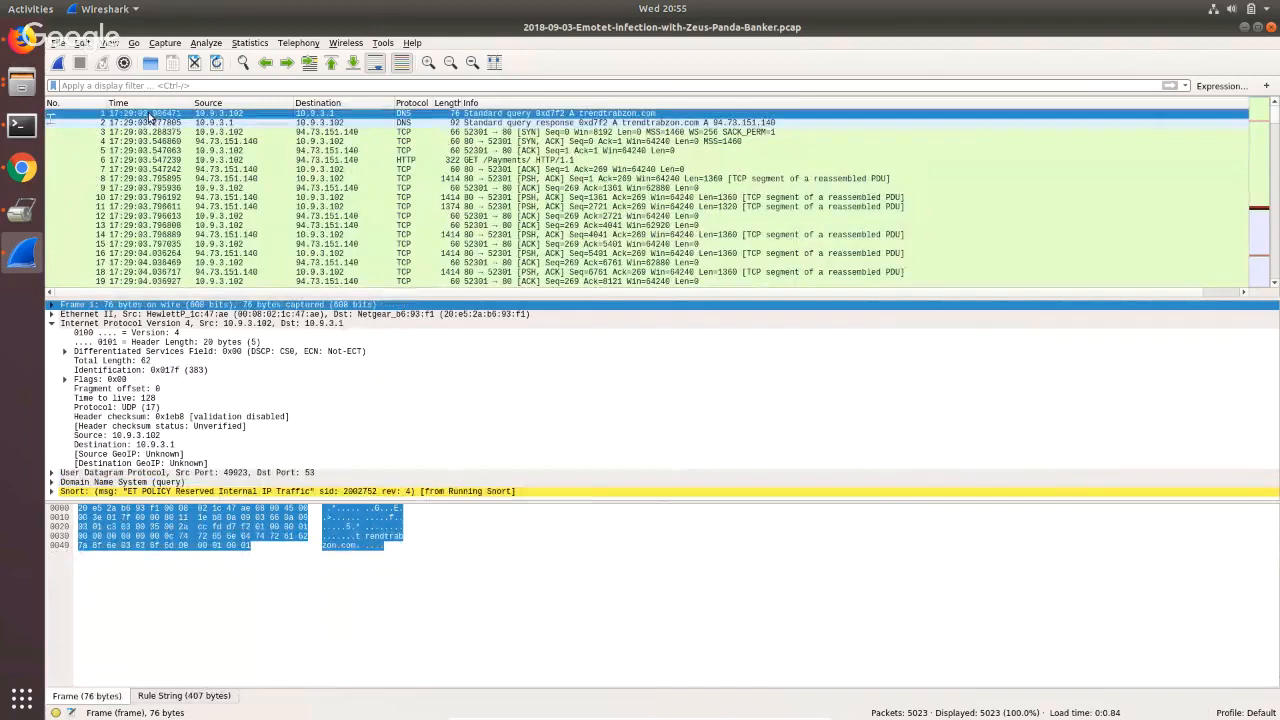
{"action": "left_click", "coordinate": [152, 122]}
{"action": "key", "text": "Up"}
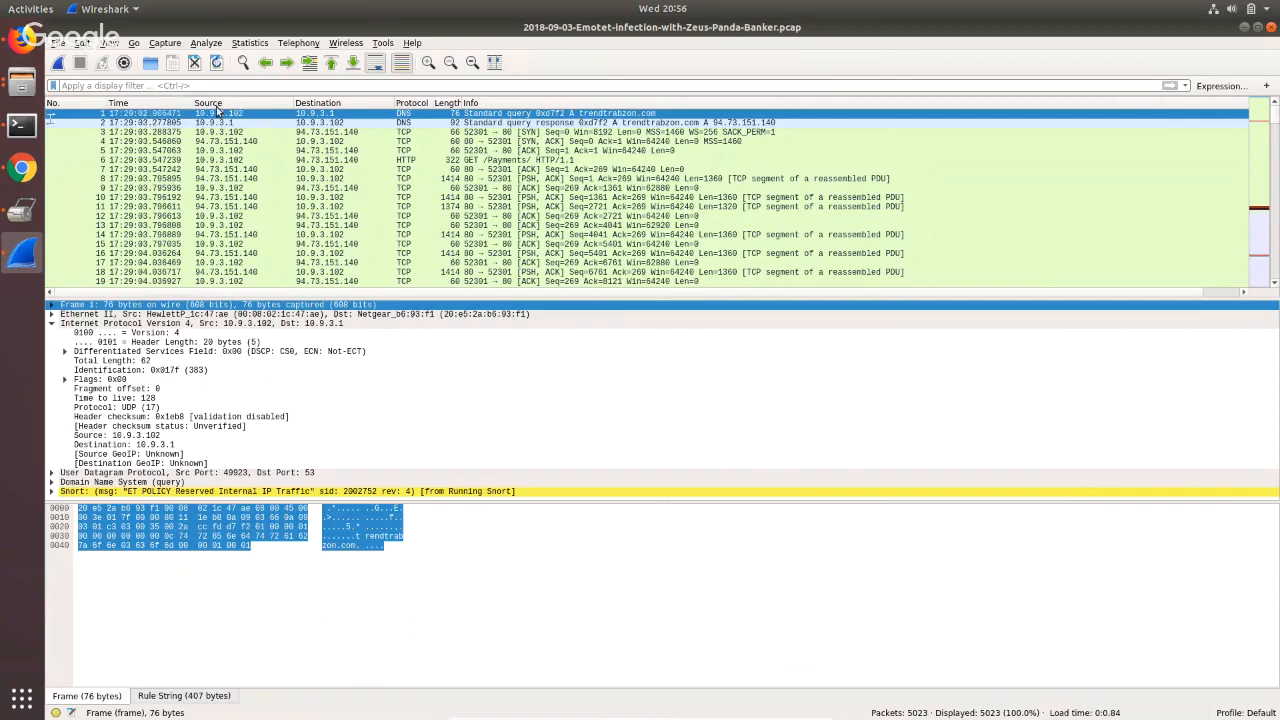
{"action": "scroll", "coordinate": [172, 128], "scroll_direction": "down", "scroll_amount": 3}
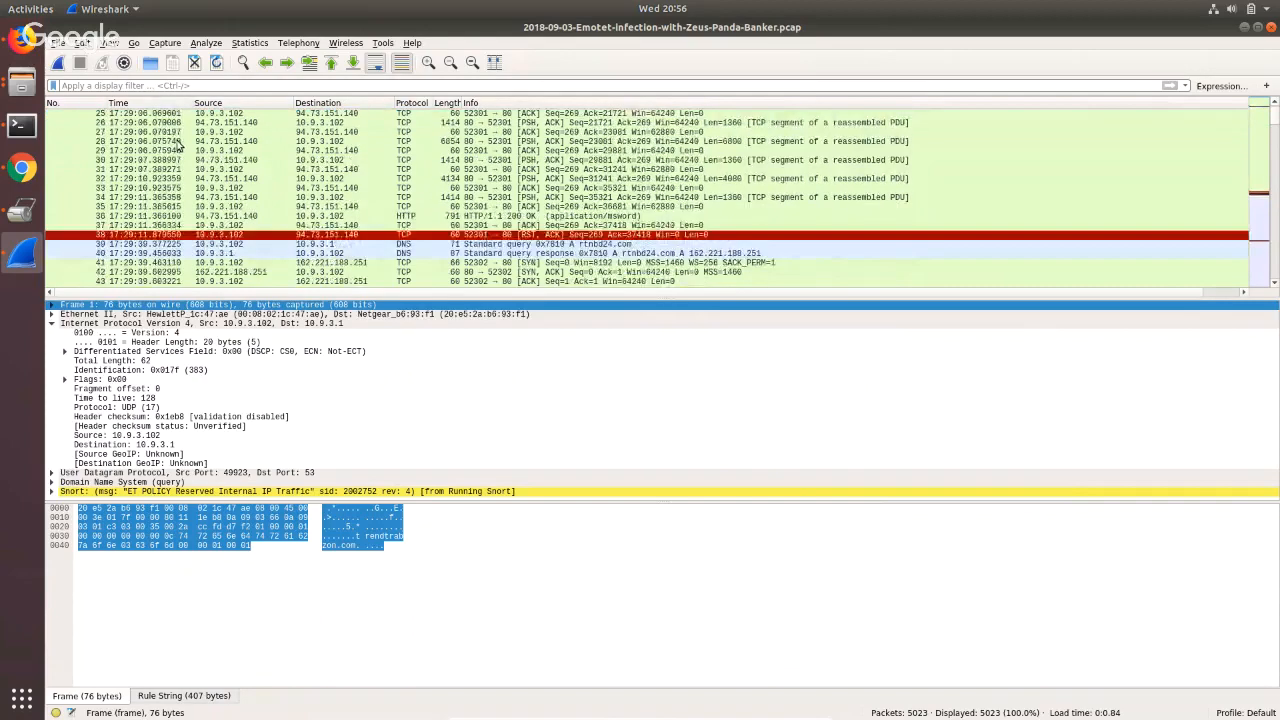
{"action": "scroll", "coordinate": [183, 152], "scroll_direction": "up", "scroll_amount": 3}
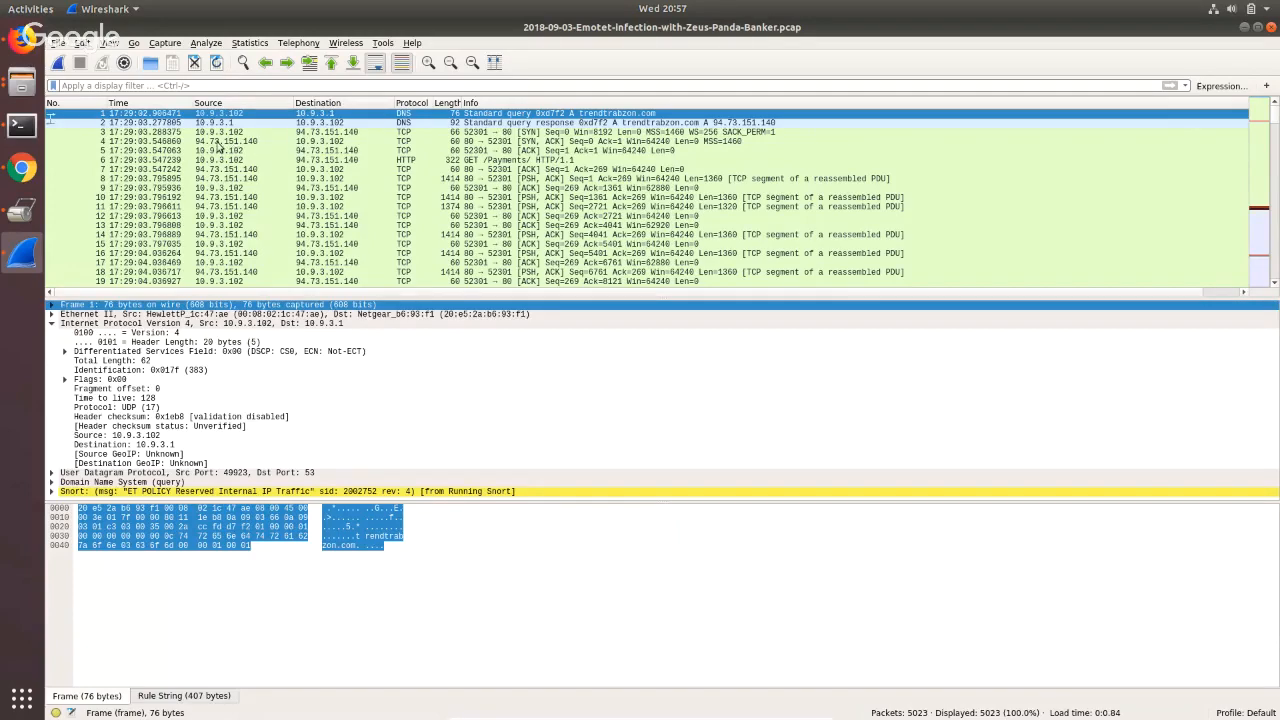
Open a new maximized terminal window and review the netstat options by running netstat -h.
{"action": "left_click", "coordinate": [23, 132]}
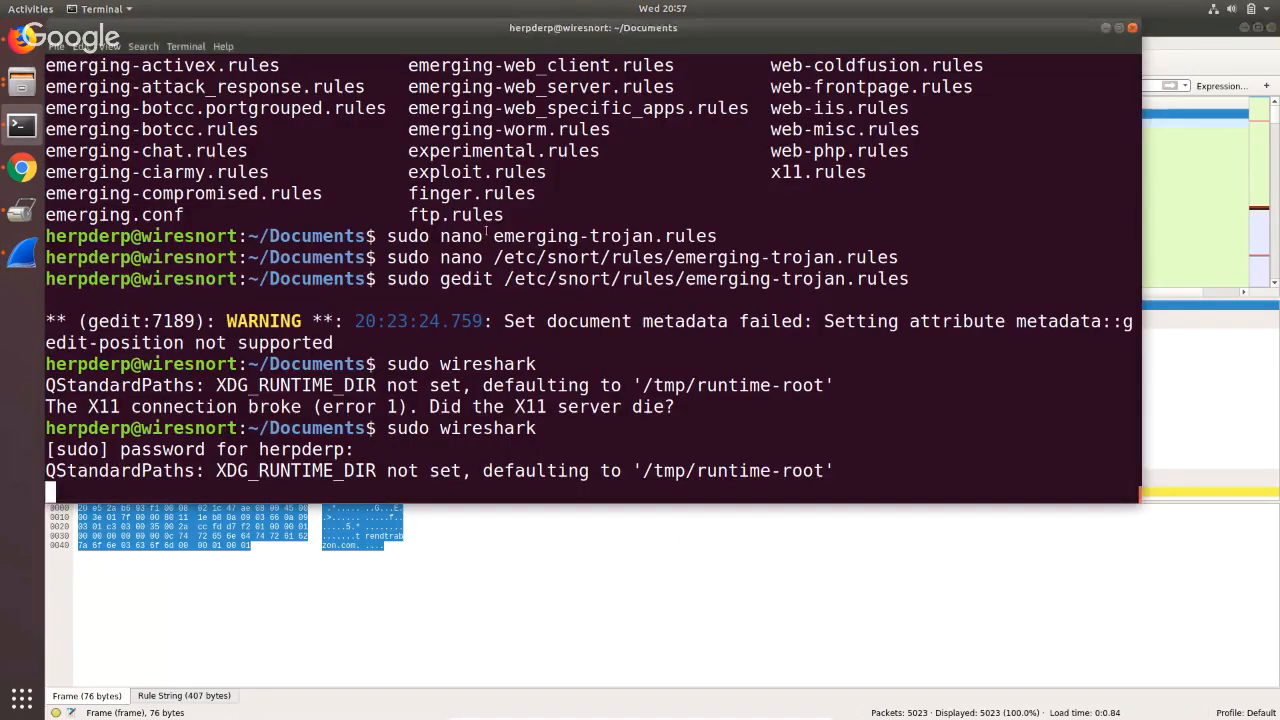
{"action": "key", "text": "ctrl+alt+t"}
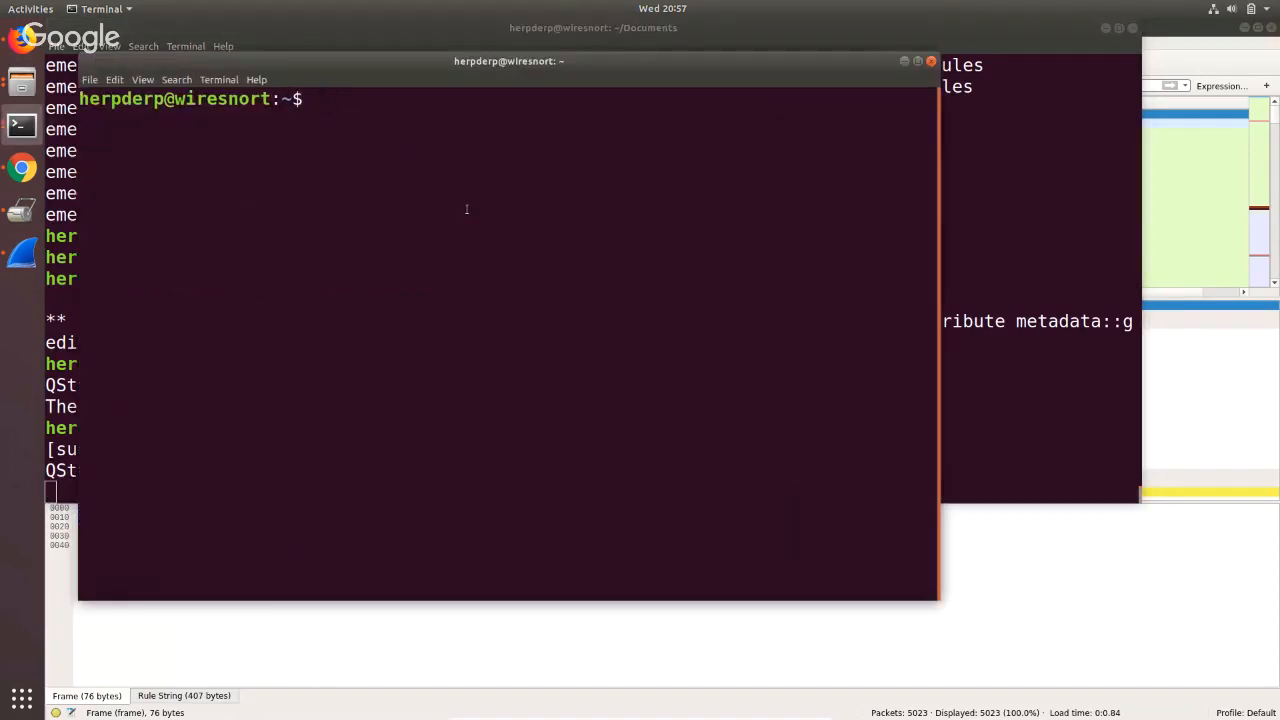
{"action": "type", "text": "netstat -h"}
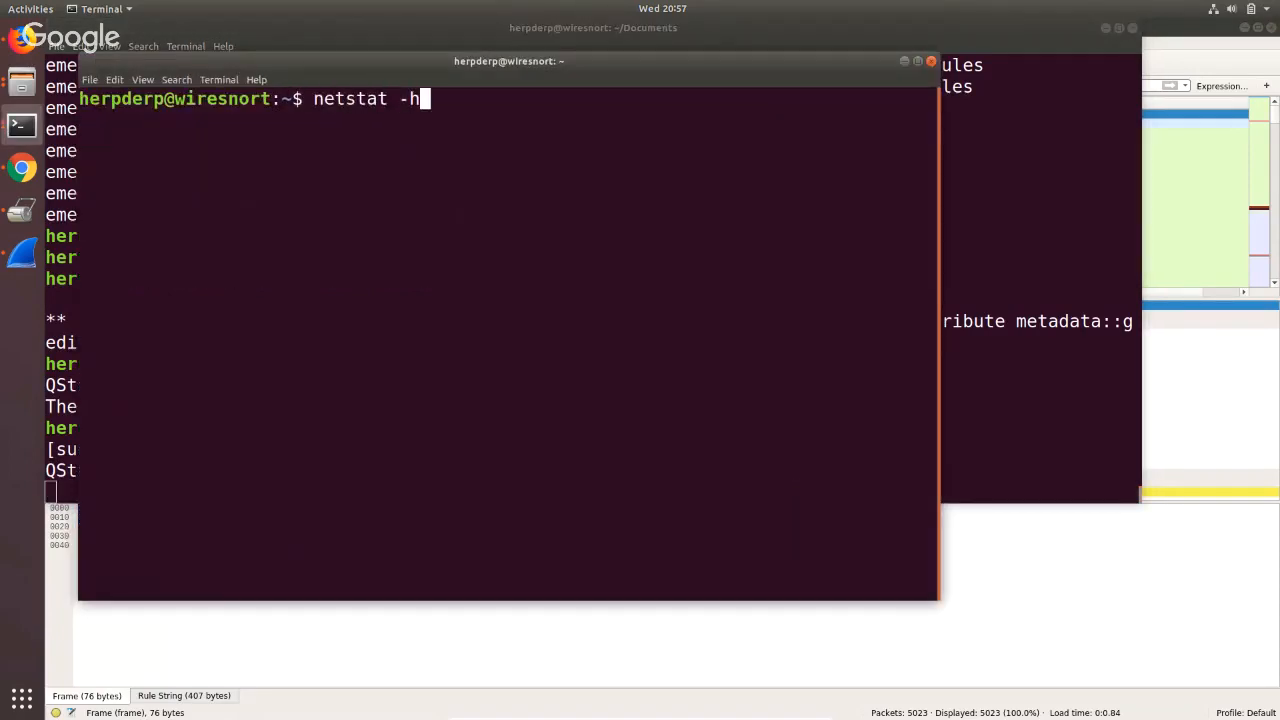
{"action": "key", "text": "Return"}
{"action": "double_click", "coordinate": [486, 67]}
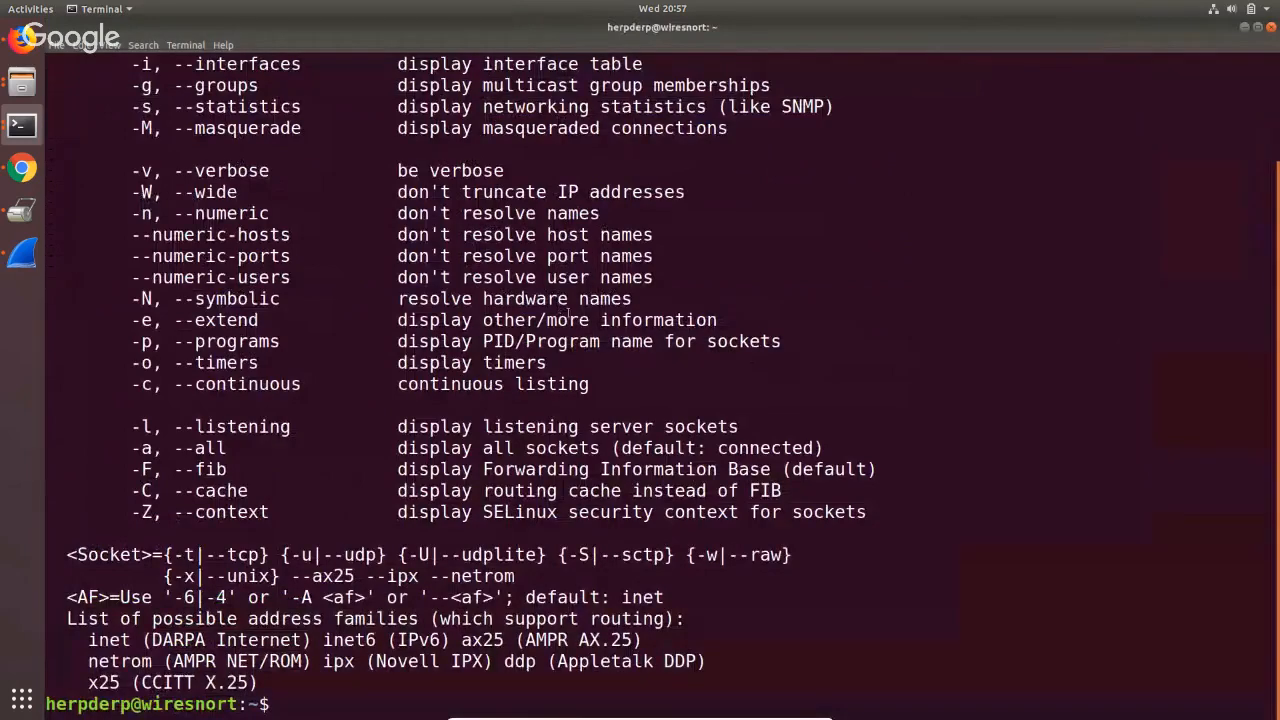
{"action": "scroll", "coordinate": [569, 316], "scroll_direction": "up", "scroll_amount": 3}
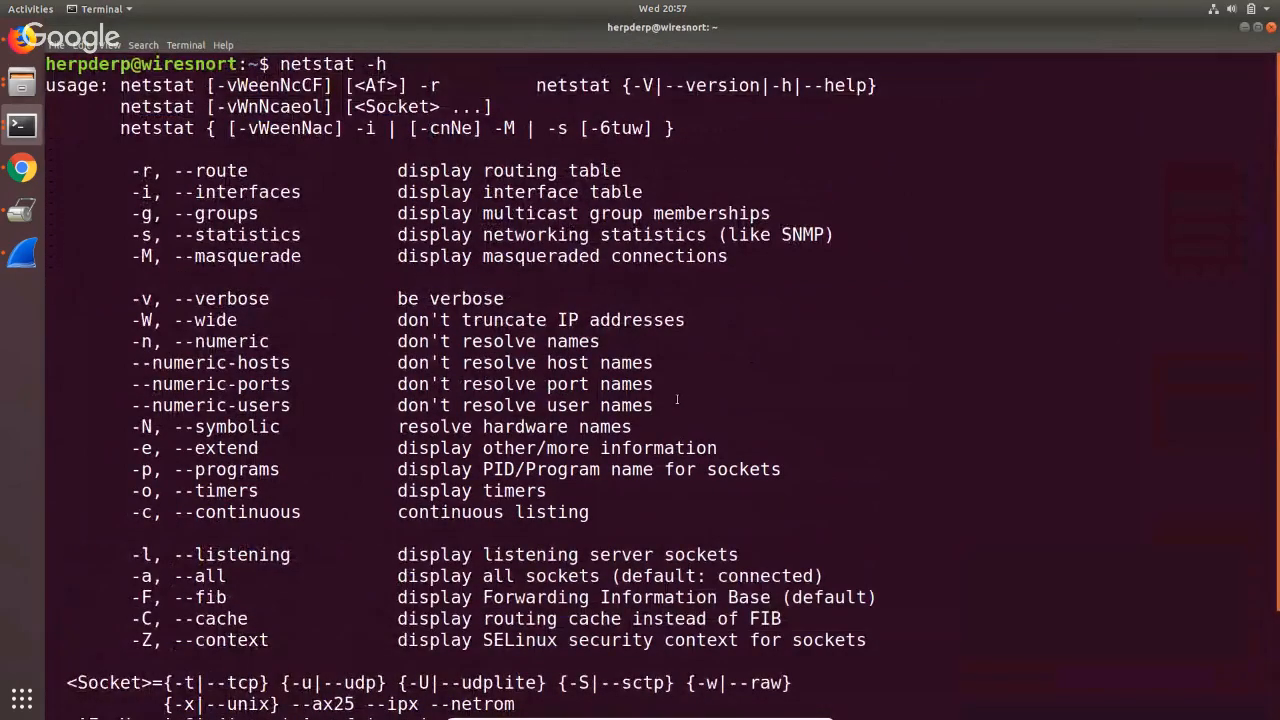
{"action": "scroll", "coordinate": [676, 400], "scroll_direction": "down", "scroll_amount": 3}
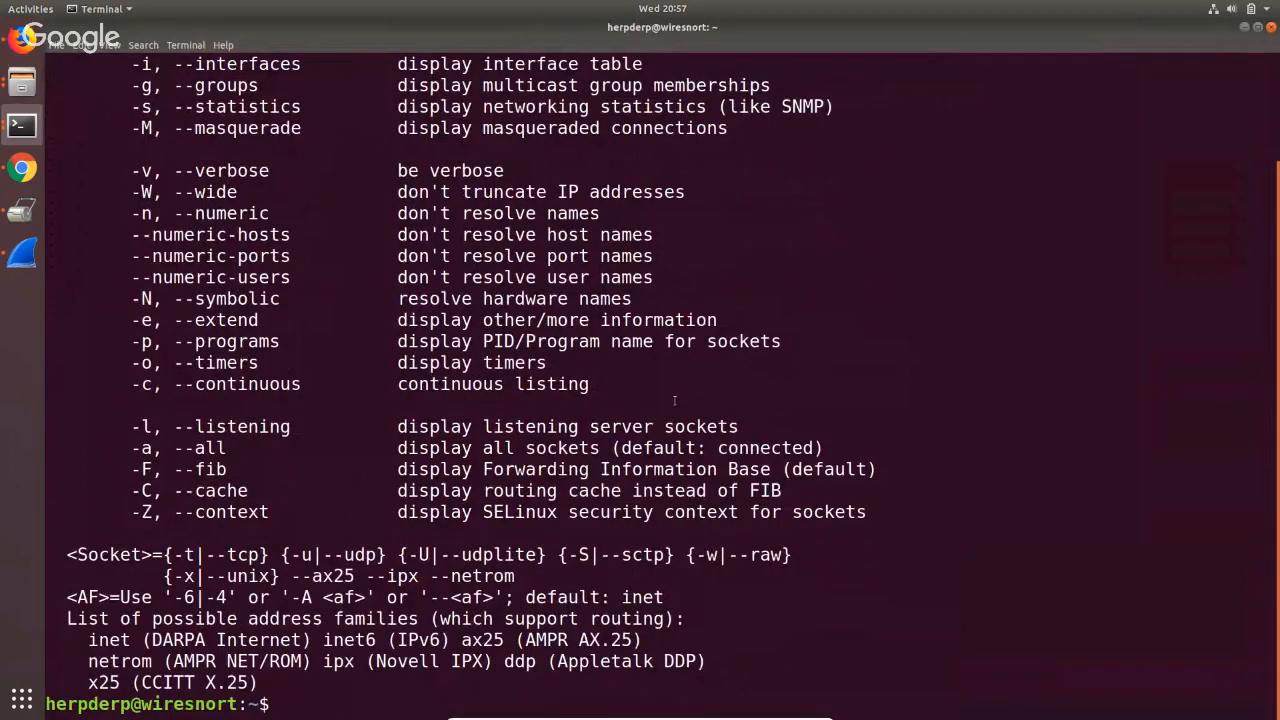
Run netstat -aln in the terminal and skim through its full socket listing.
{"action": "type", "text": "netstat -aln"}
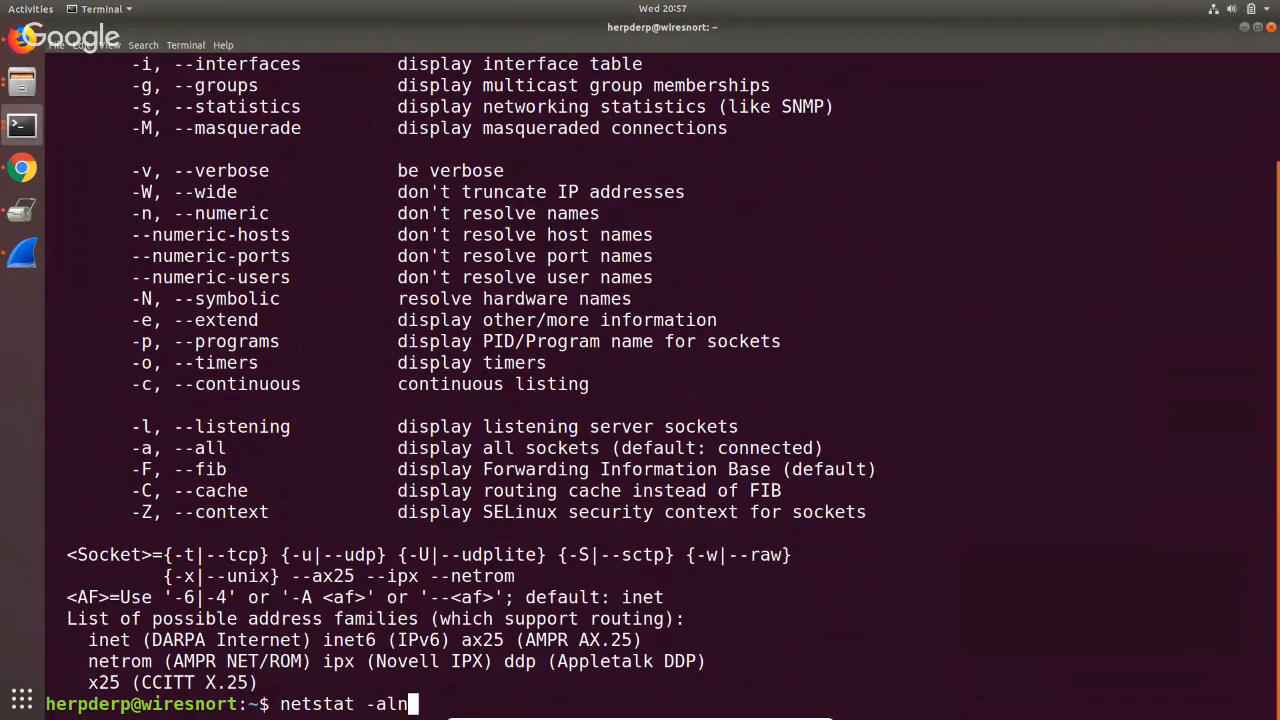
{"action": "key", "text": "Return"}
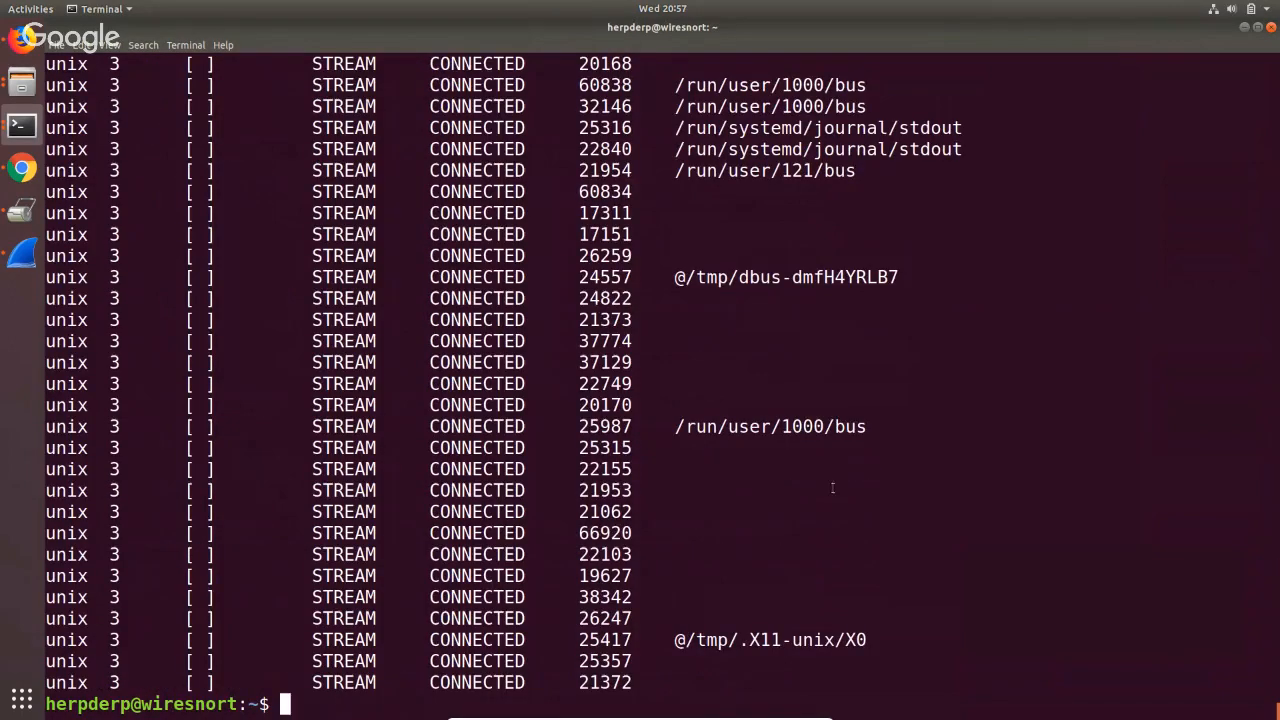
{"action": "scroll", "coordinate": [831, 486], "scroll_direction": "up", "scroll_amount": 5}
{"action": "scroll", "coordinate": [831, 486], "scroll_direction": "up", "scroll_amount": 11}
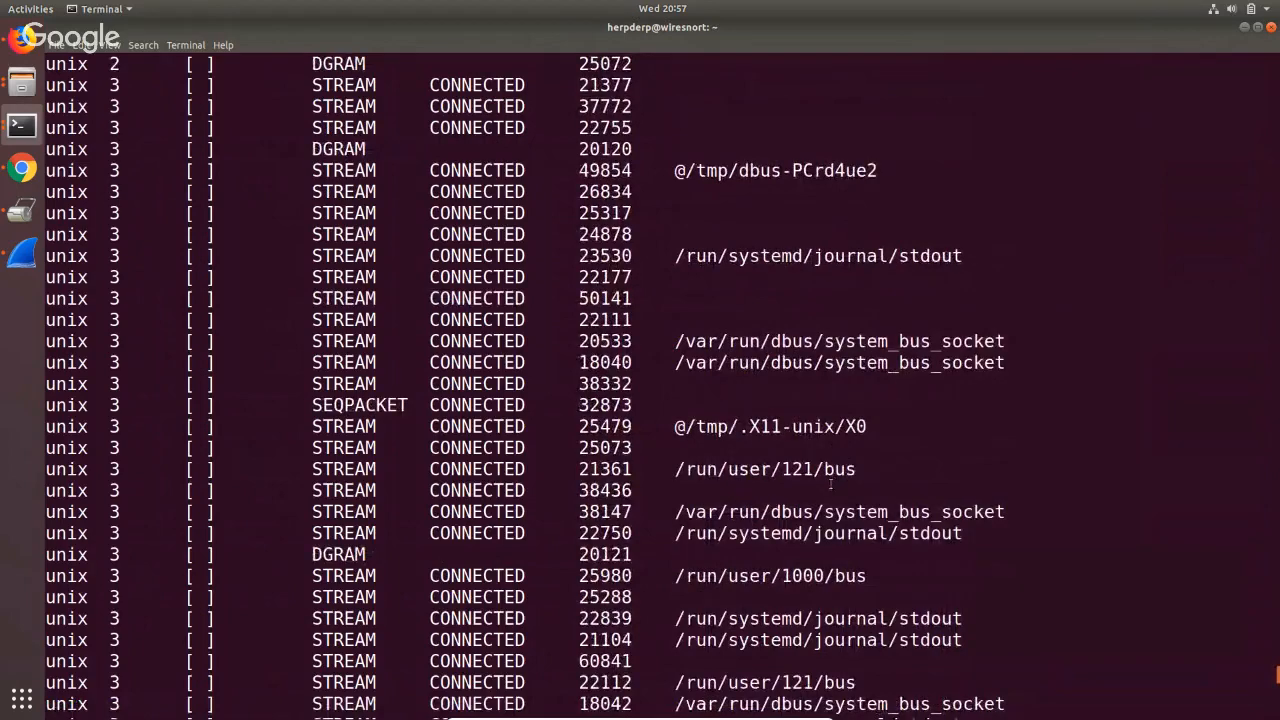
{"action": "scroll", "coordinate": [829, 482], "scroll_direction": "down", "scroll_amount": 15}
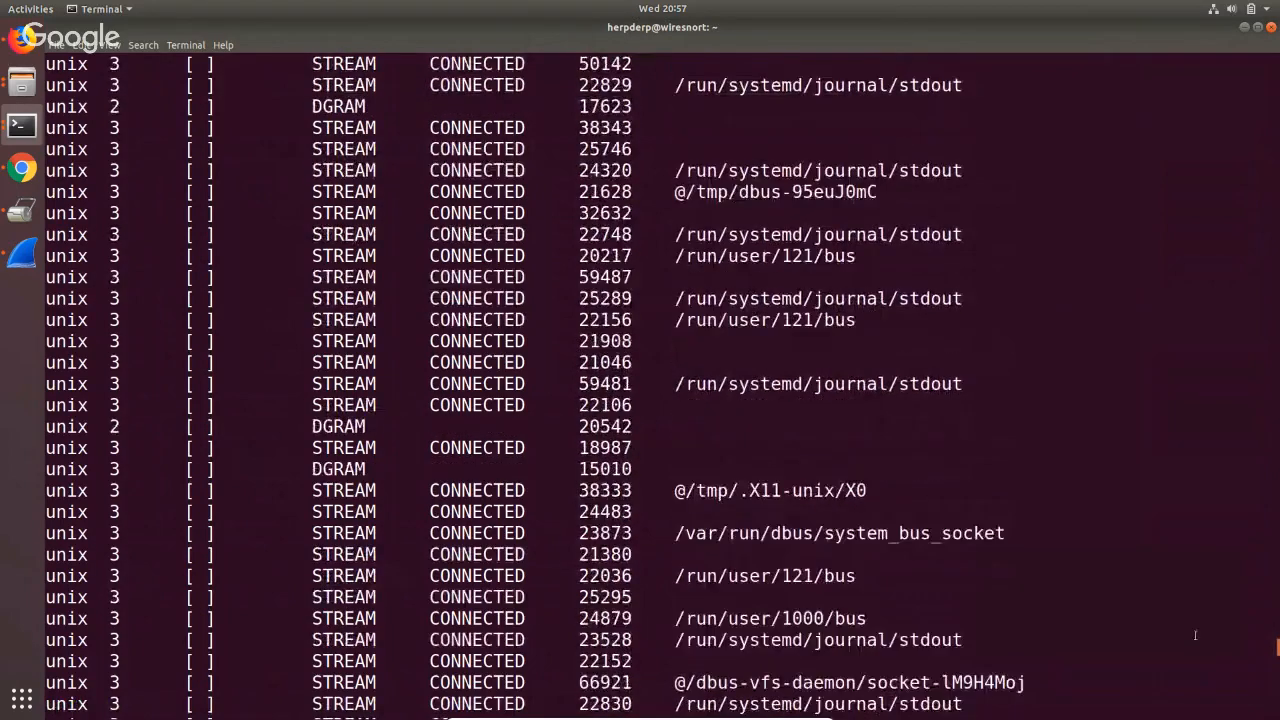
Run netstat -aln piped into less to page through the connection list from its start.
{"action": "key", "text": "Return"}
{"action": "type", "text": "netstat -aln |"}
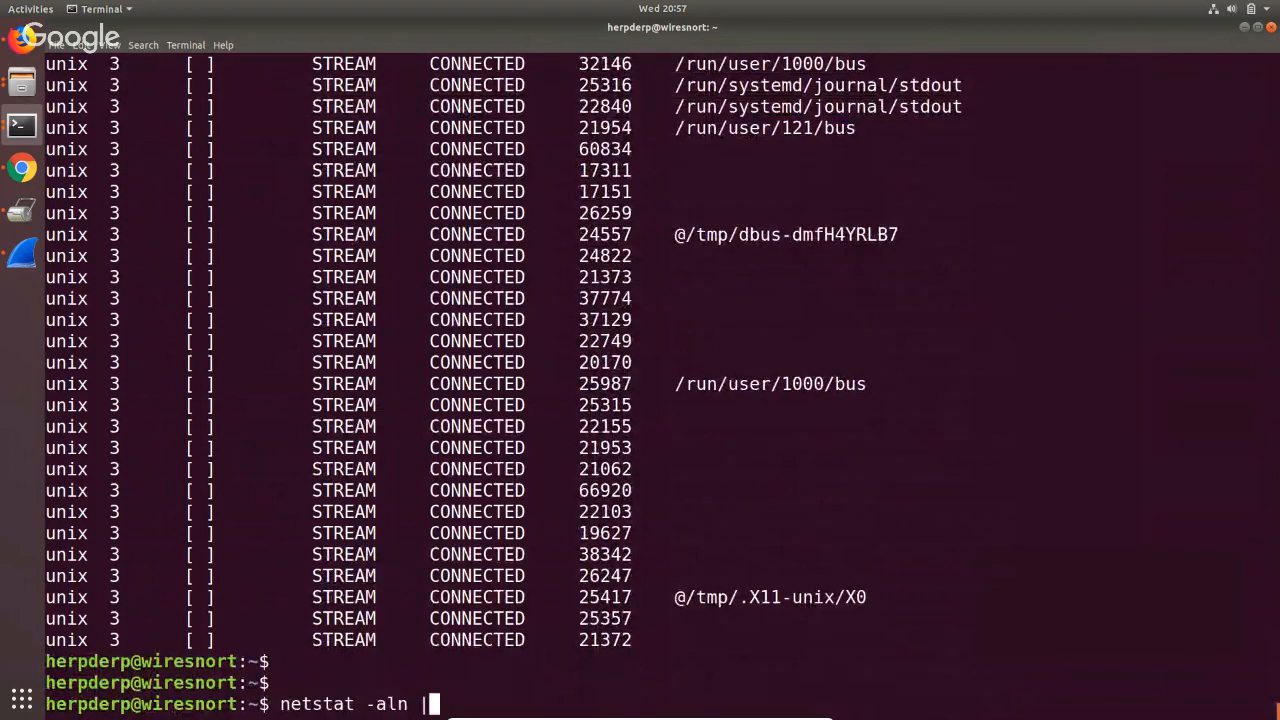
{"action": "type", "text": " less"}
{"action": "key", "text": "Return"}
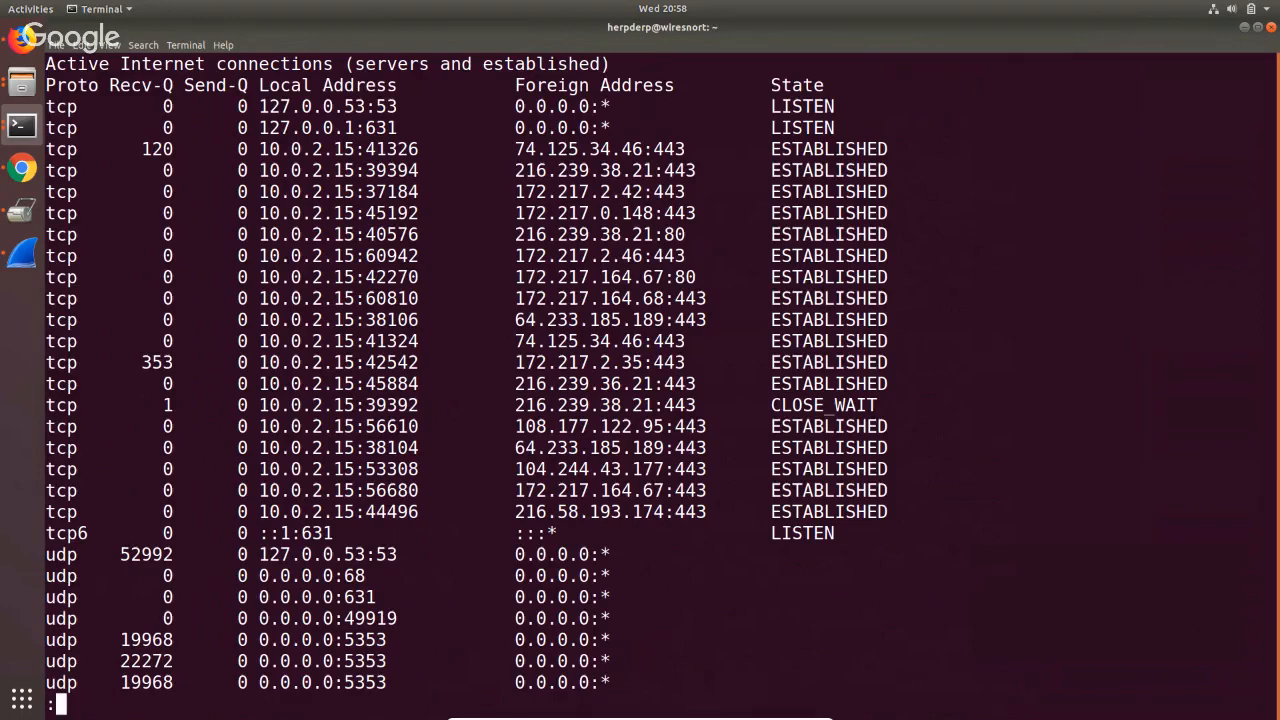
Examine the foreign addresses and connection states, highlighting 74.125.34.46:443 with its state, a LISTEN entry and 216.239.38.21:443.
{"action": "key", "text": "Down"}
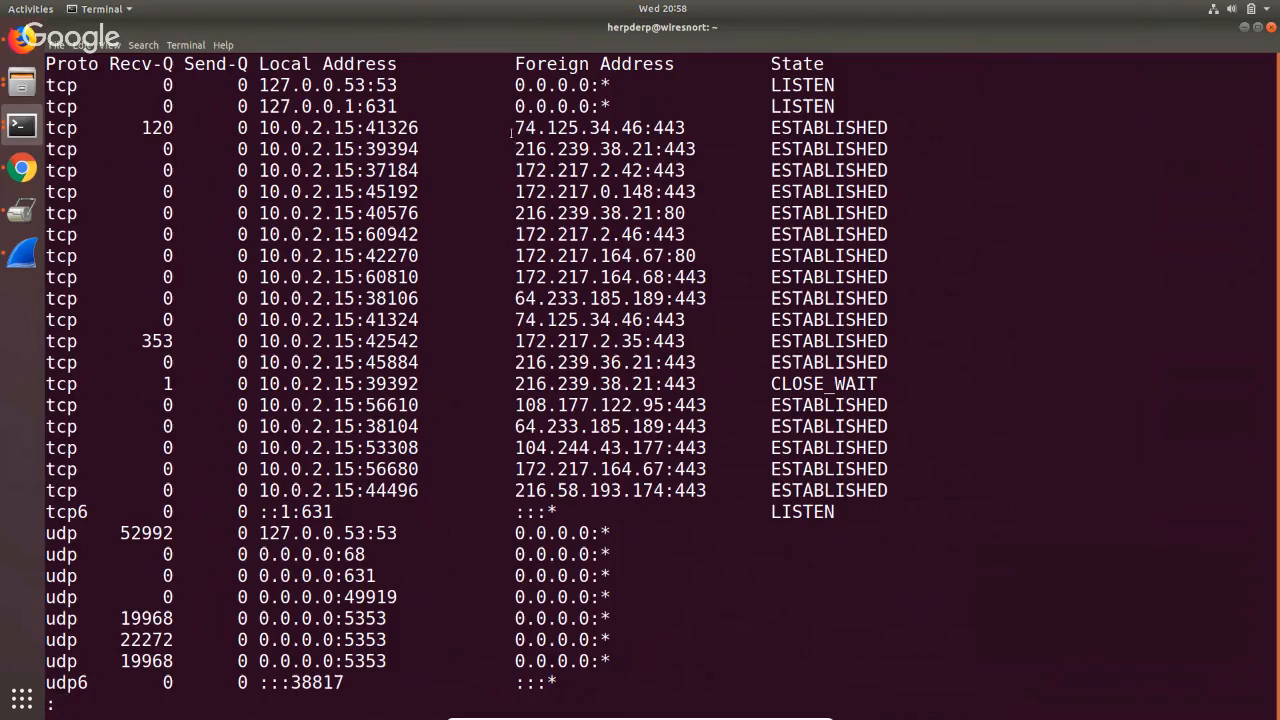
{"action": "left_click_drag", "start_coordinate": [512, 131], "coordinate": [698, 127]}
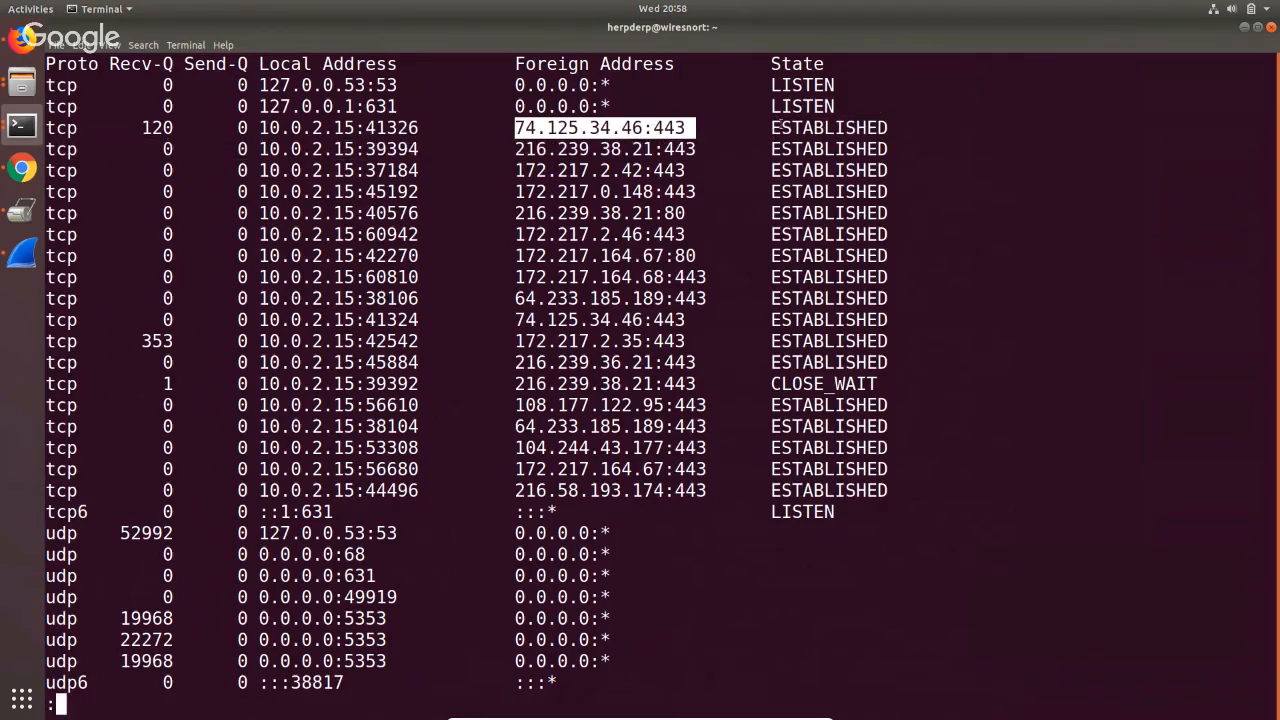
{"action": "left_click_drag", "start_coordinate": [773, 128], "coordinate": [908, 130]}
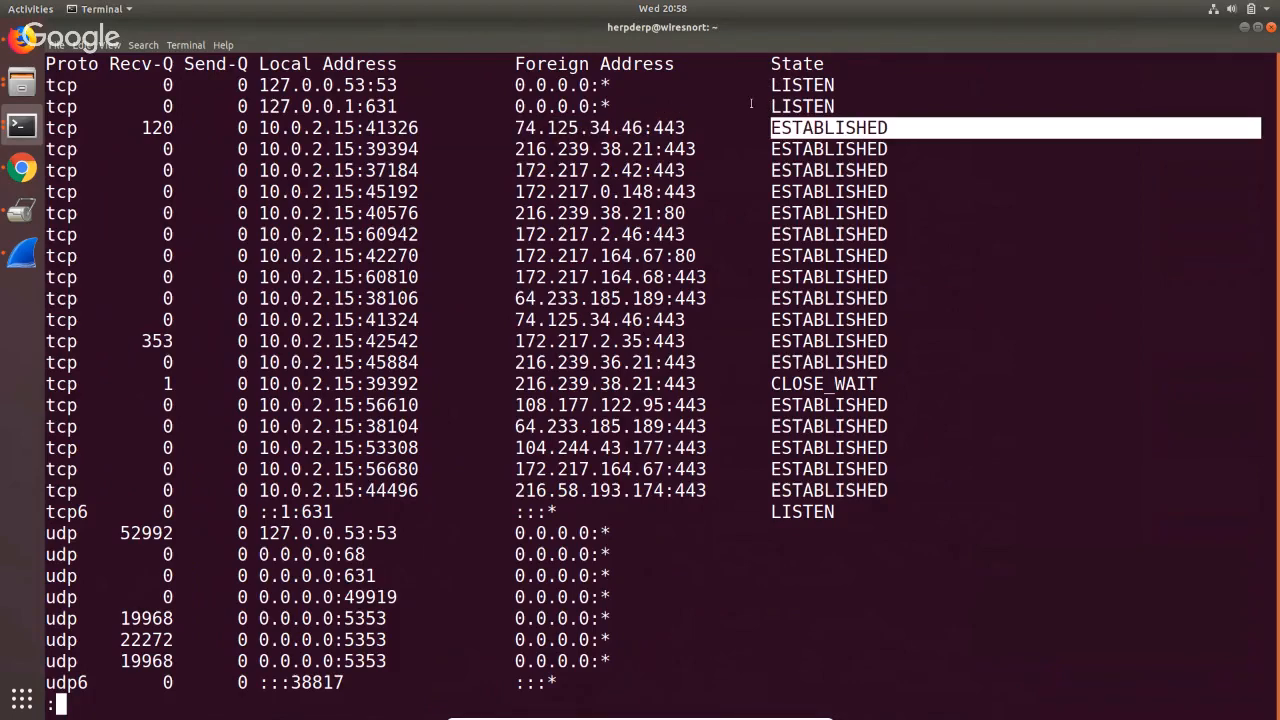
{"action": "left_click_drag", "start_coordinate": [751, 103], "coordinate": [836, 106]}
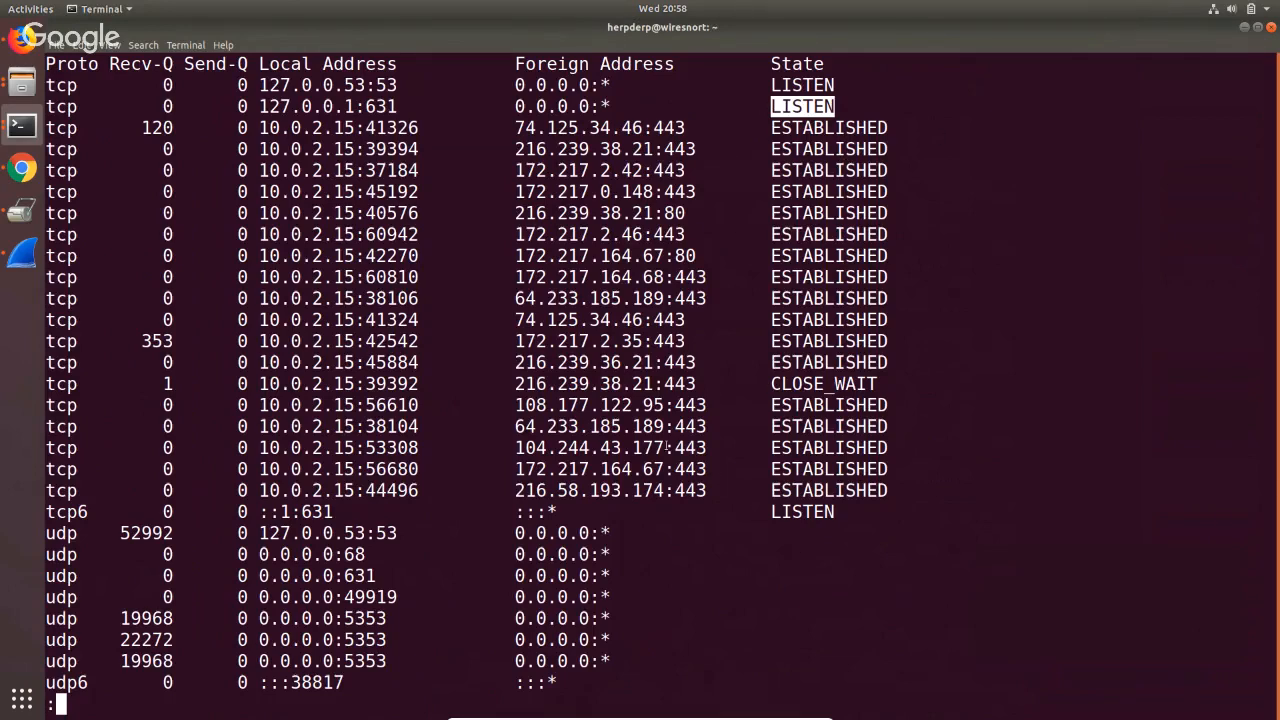
{"action": "left_click_drag", "start_coordinate": [516, 142], "coordinate": [695, 150]}
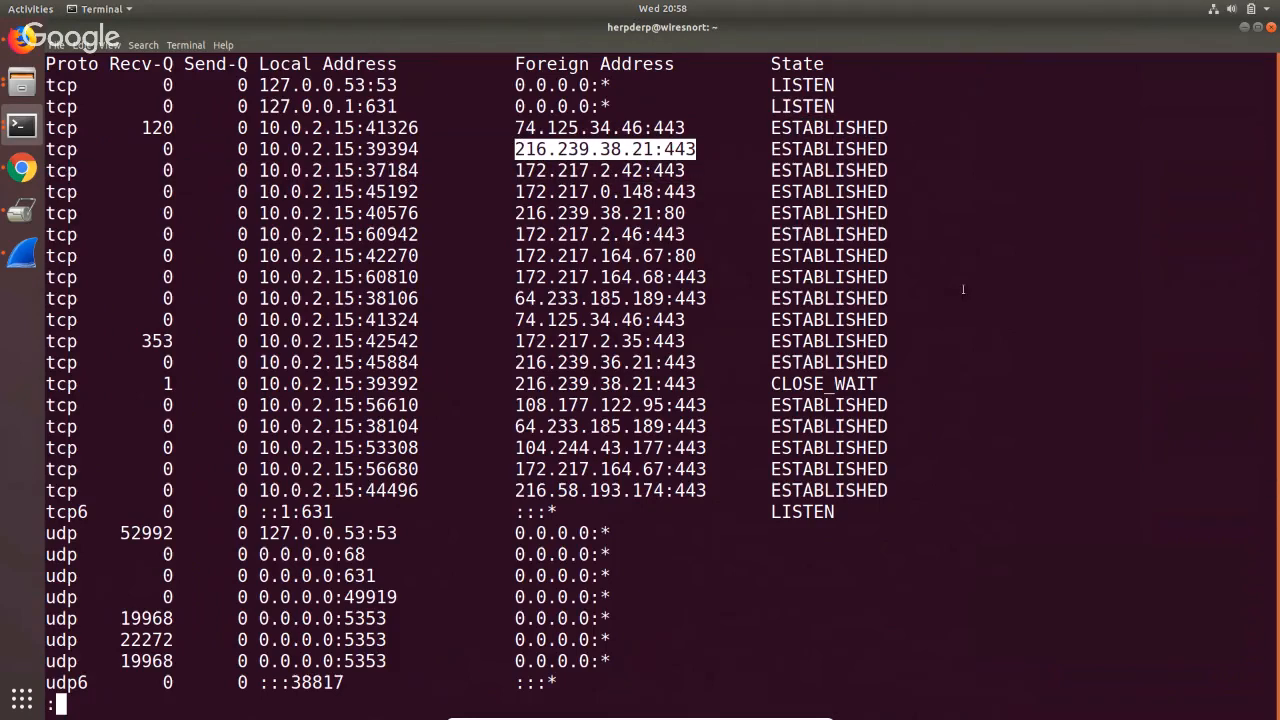
Switch to Chrome and copy the IP address 184.4.209.139 from the Robtex lookup page's URL.
{"action": "left_click", "coordinate": [24, 42]}
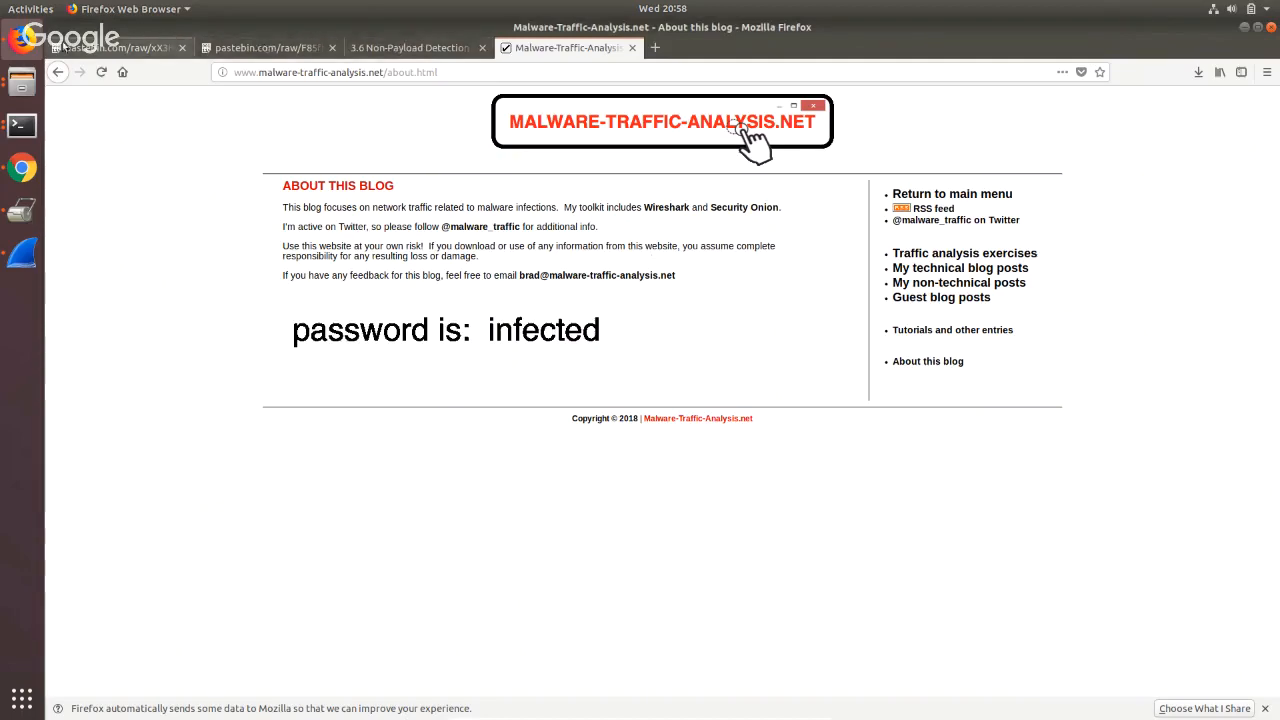
{"action": "left_click", "coordinate": [22, 168]}
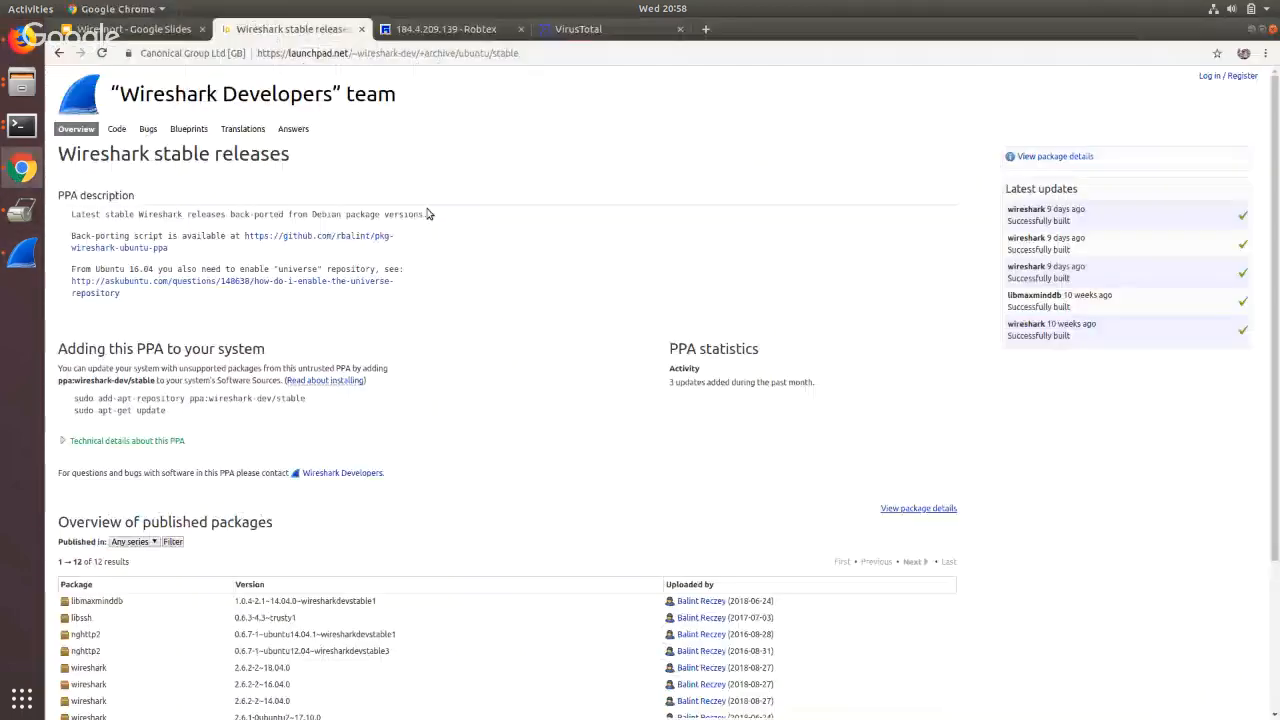
{"action": "left_click", "coordinate": [547, 38]}
{"action": "left_click", "coordinate": [443, 29]}
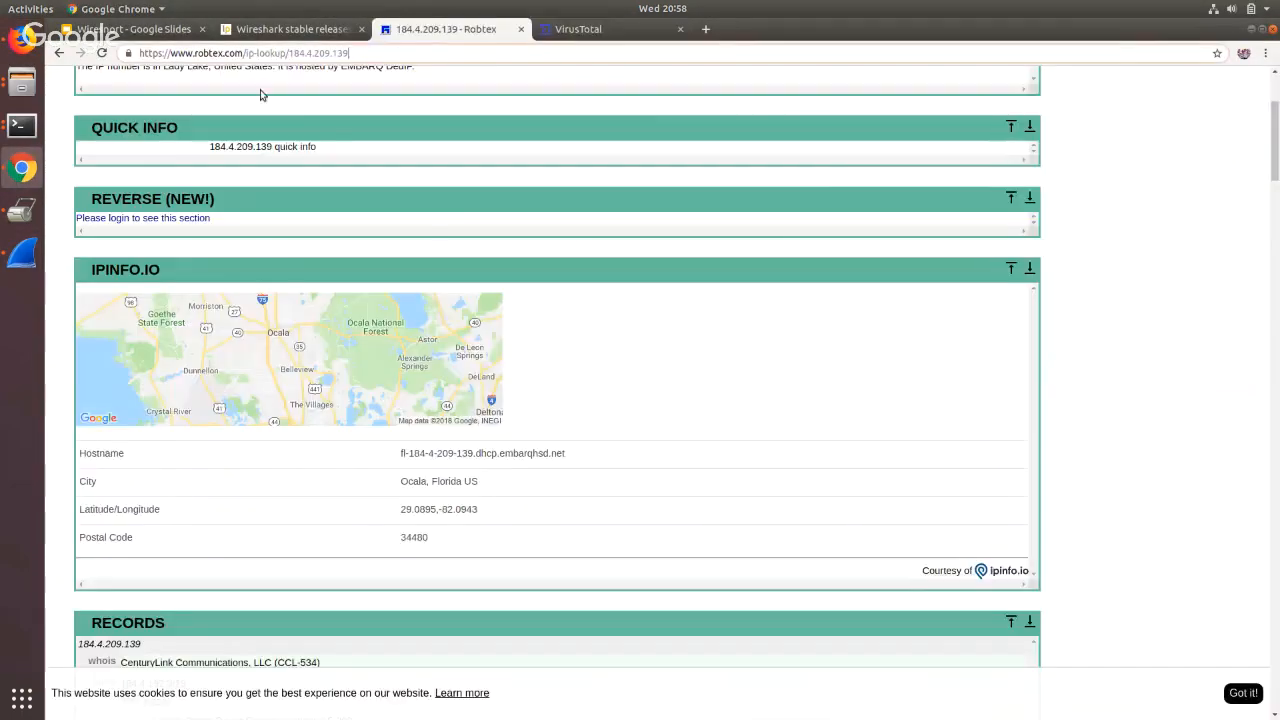
{"action": "scroll", "coordinate": [311, 108], "scroll_direction": "up", "scroll_amount": 2}
{"action": "left_click_drag", "start_coordinate": [349, 52], "coordinate": [290, 52]}
{"action": "key", "text": "ctrl+c"}
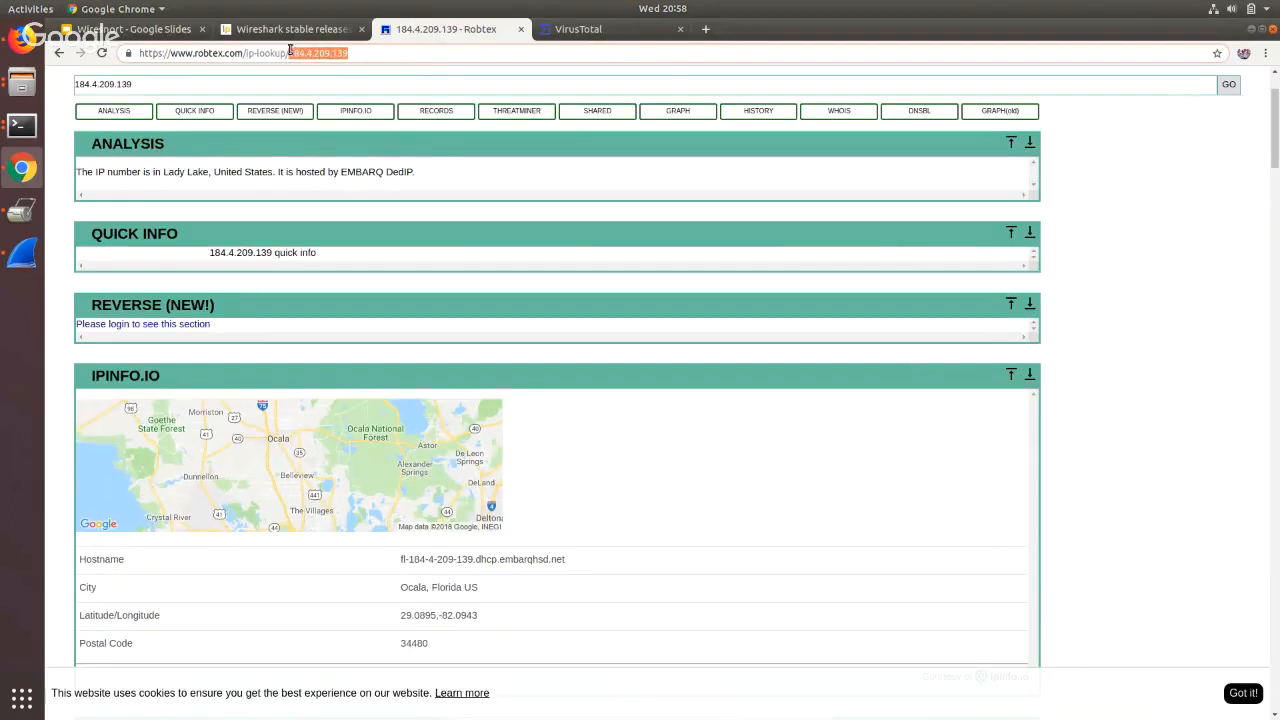
Search VirusTotal for 184.4.209.139, repeat the search from the results page, and return to the Robtex page.
{"action": "left_click", "coordinate": [585, 30]}
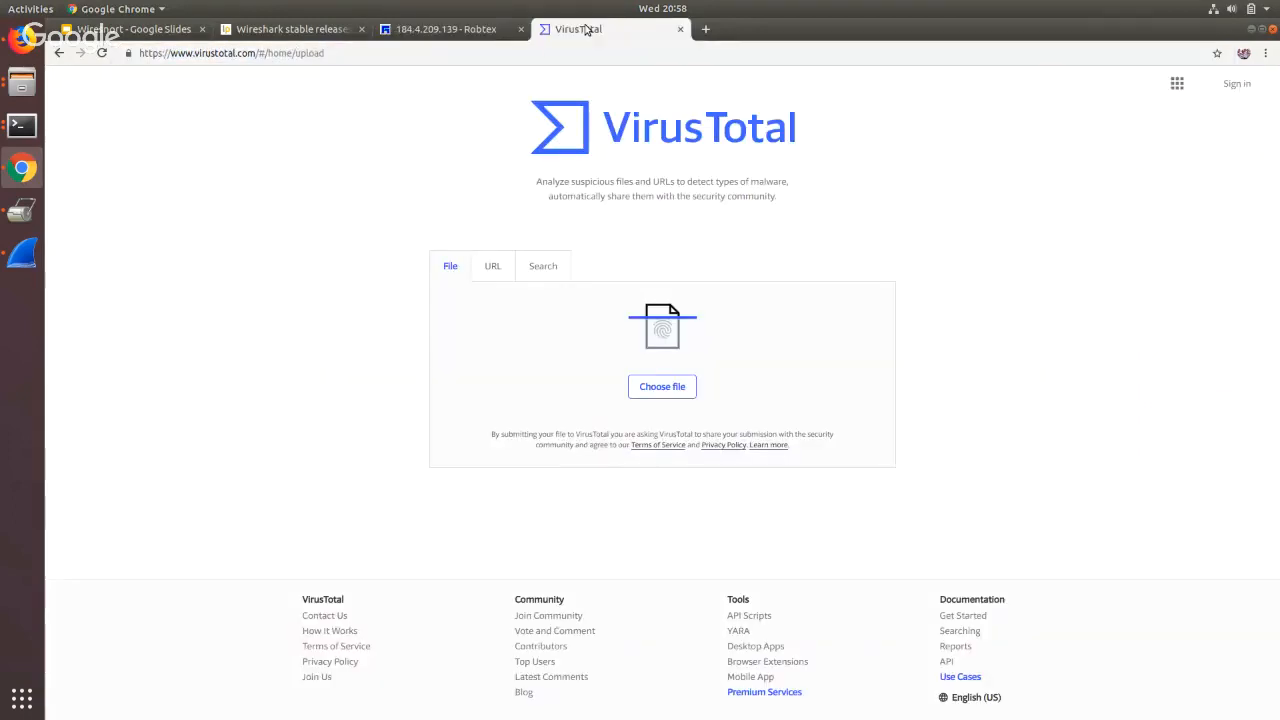
{"action": "left_click", "coordinate": [532, 269]}
{"action": "key", "text": "ctrl+v"}
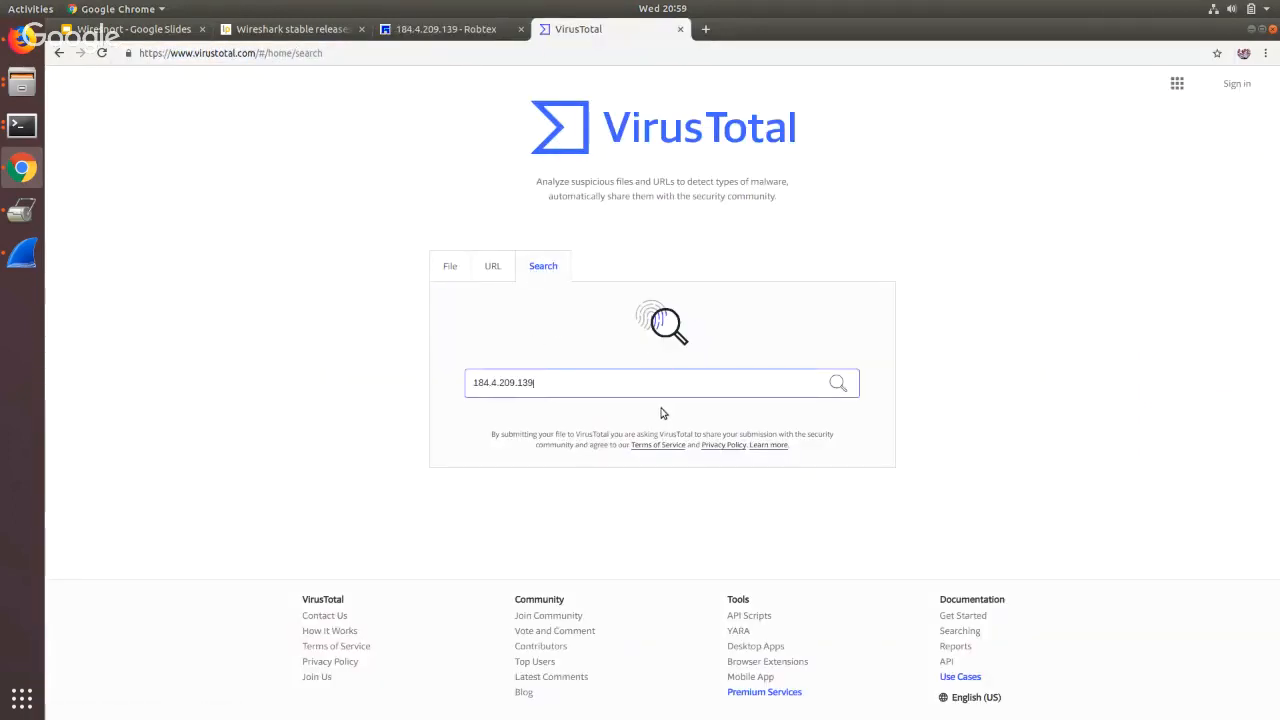
{"action": "left_click", "coordinate": [845, 385]}
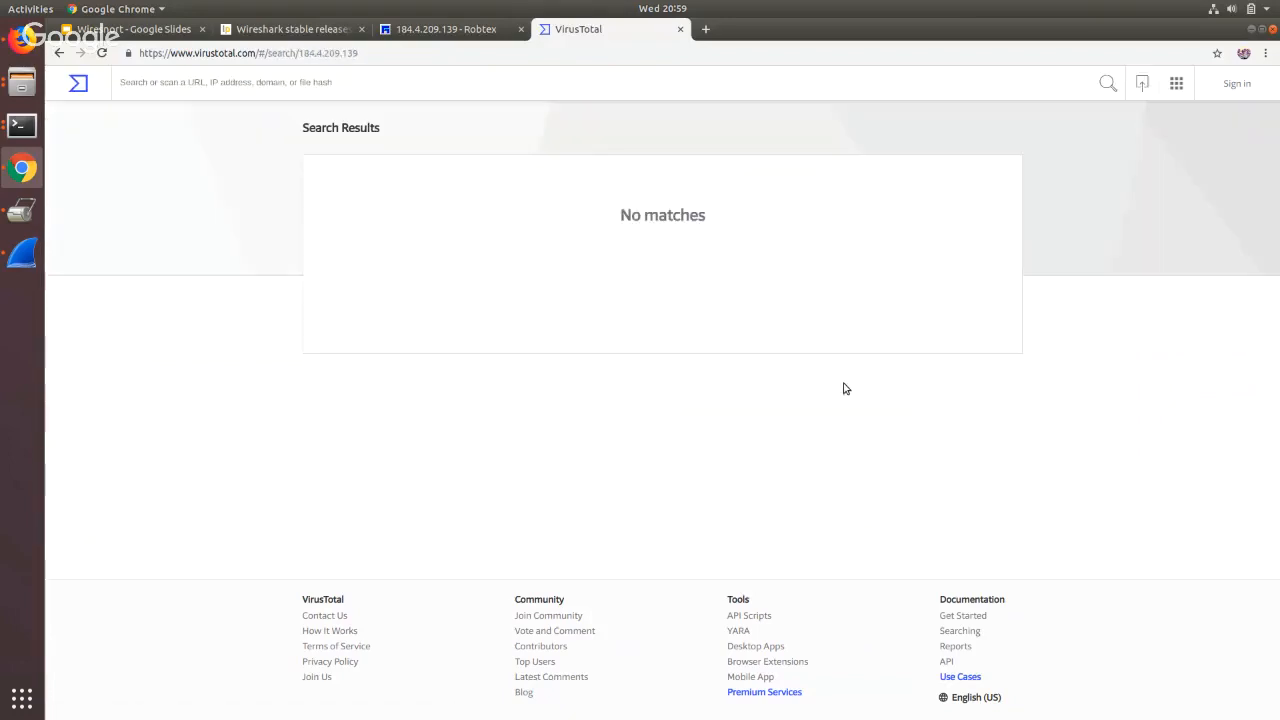
{"action": "left_click", "coordinate": [236, 79]}
{"action": "key", "text": "ctrl+v"}
{"action": "key", "text": "Return"}
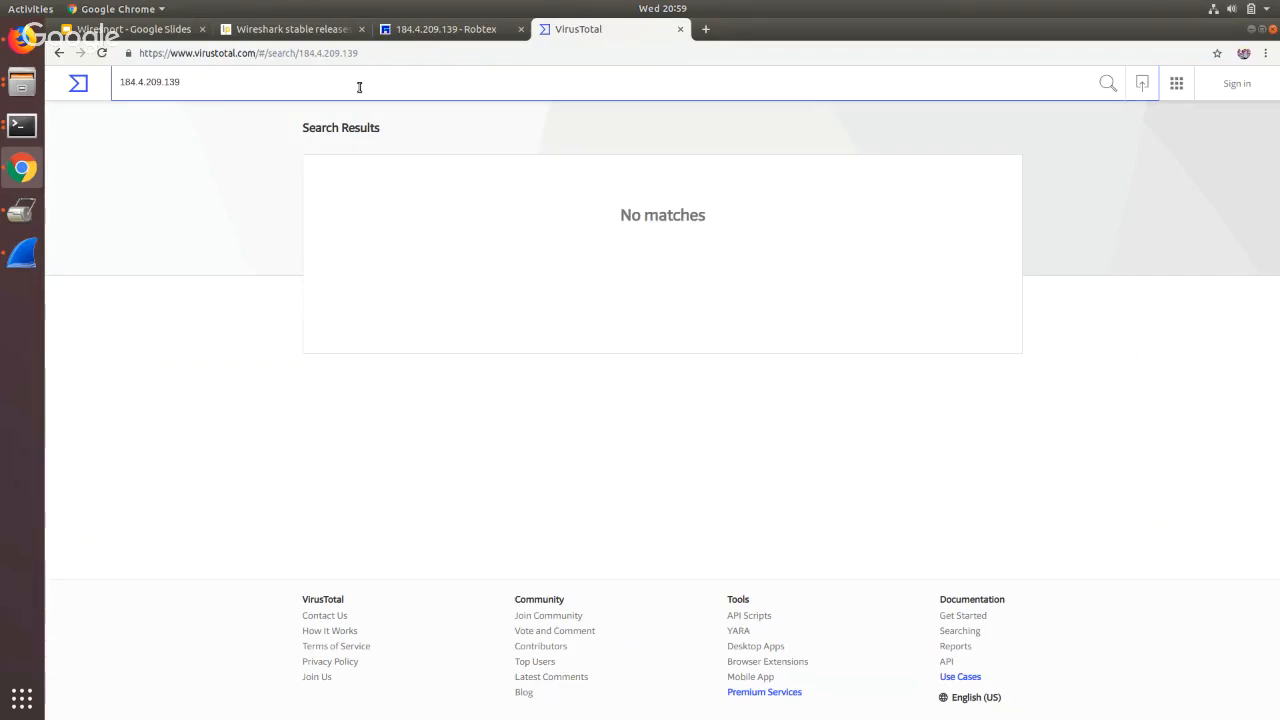
{"action": "double_click", "coordinate": [283, 81]}
{"action": "left_click", "coordinate": [458, 28]}
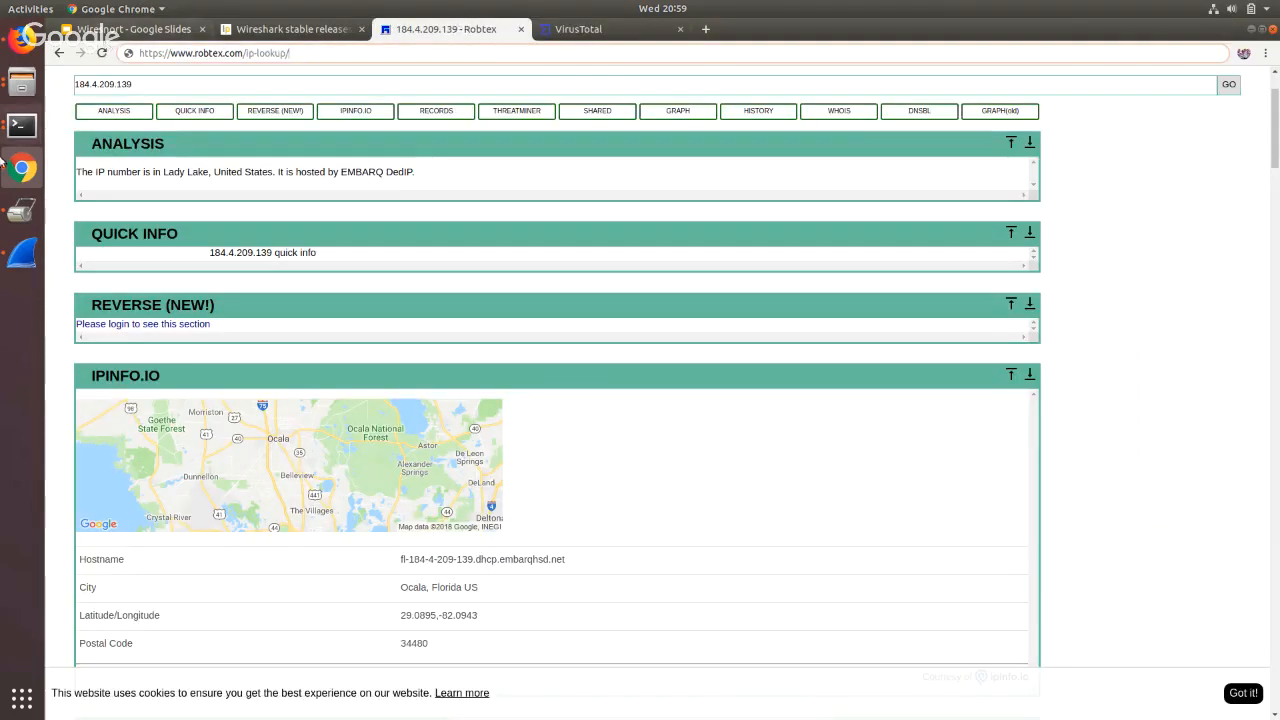
Switch to Wireshark and apply the display filter snort to the Emotet capture.
{"action": "left_click", "coordinate": [10, 252]}
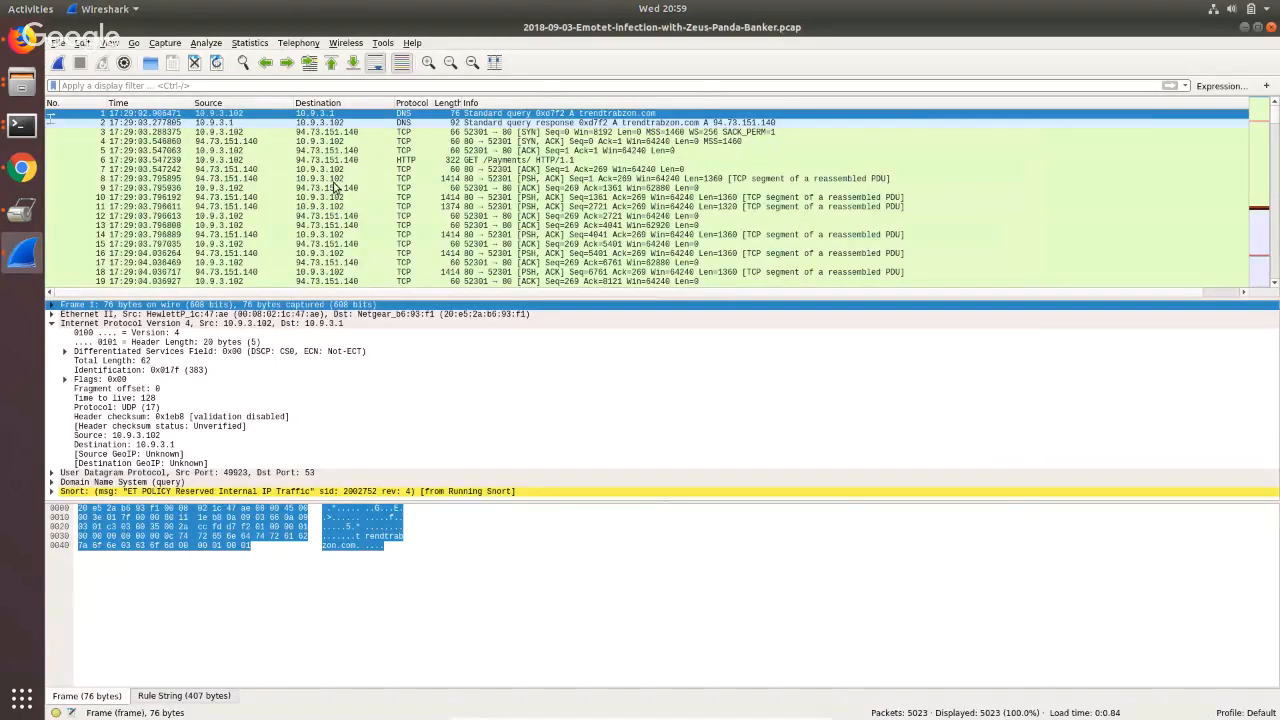
{"action": "scroll", "coordinate": [280, 150], "scroll_direction": "down", "scroll_amount": 1}
{"action": "left_click", "coordinate": [218, 86]}
{"action": "type", "text": "snort"}
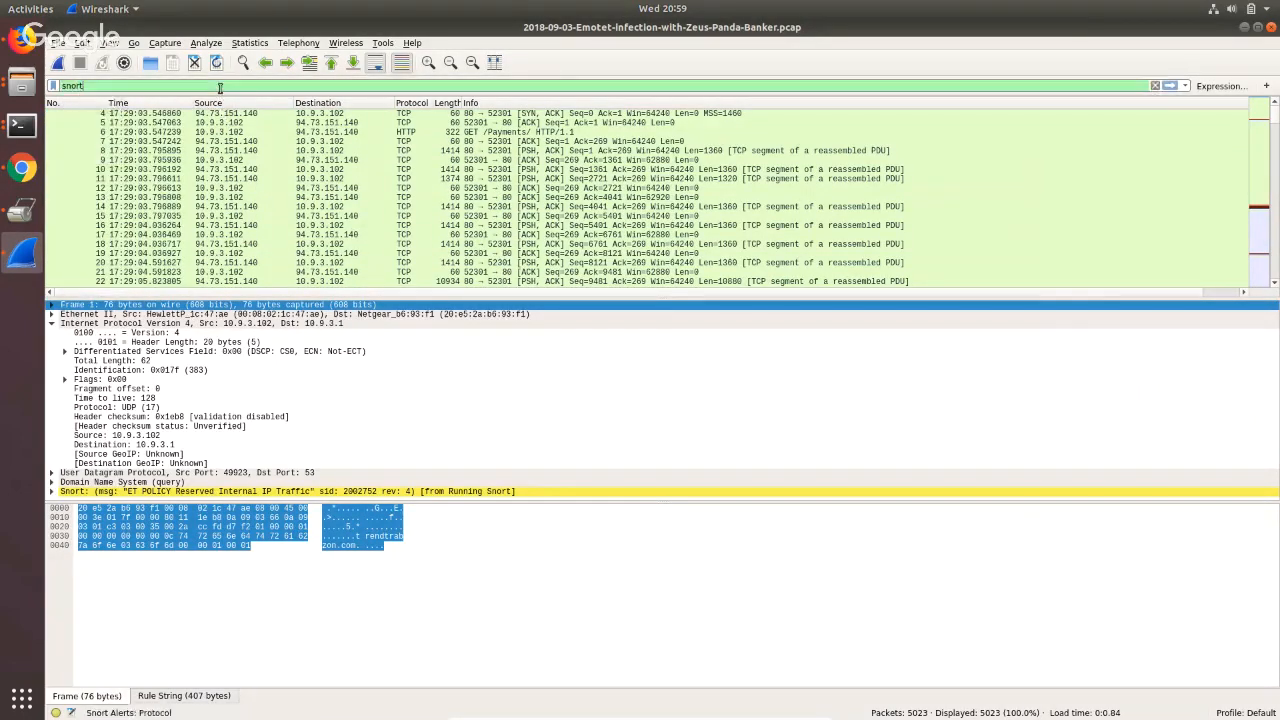
{"action": "key", "text": "Return"}
Examine the Snort alerts and destination details of packets 377, 1464, 1727 and 2320 in the filtered list.
{"action": "left_click", "coordinate": [298, 160]}
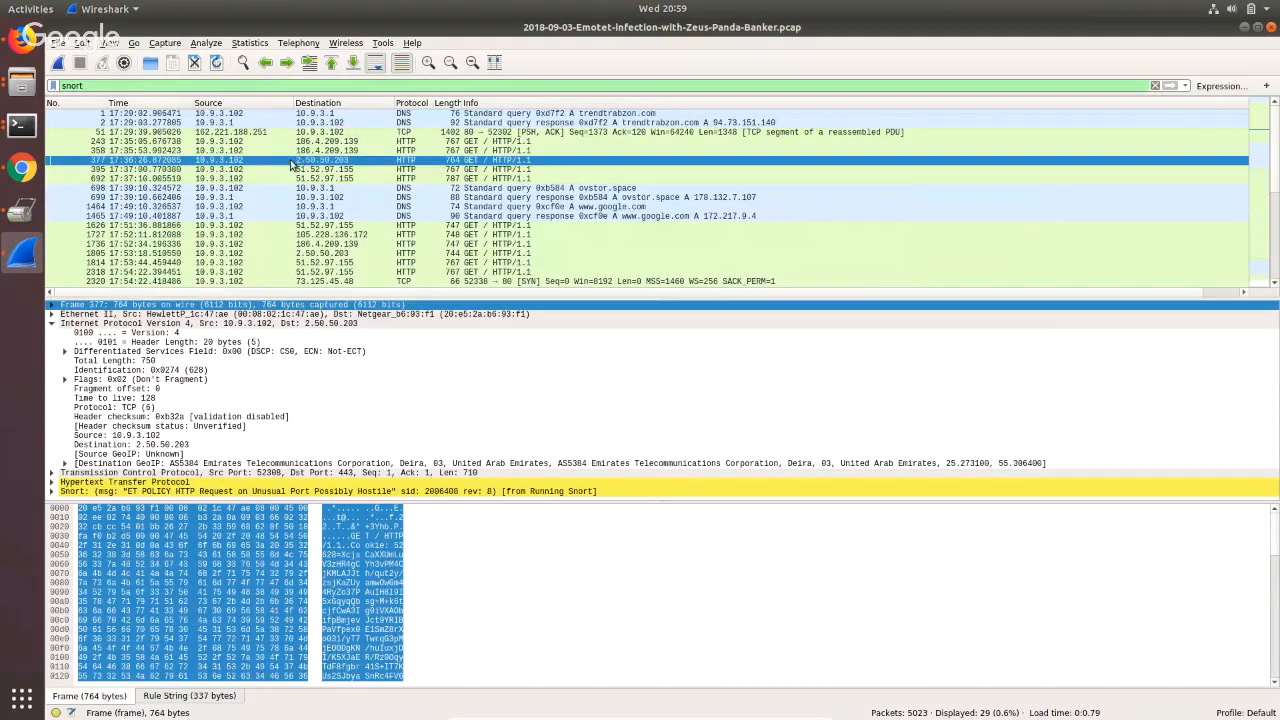
{"action": "scroll", "coordinate": [280, 220], "scroll_direction": "down", "scroll_amount": 3}
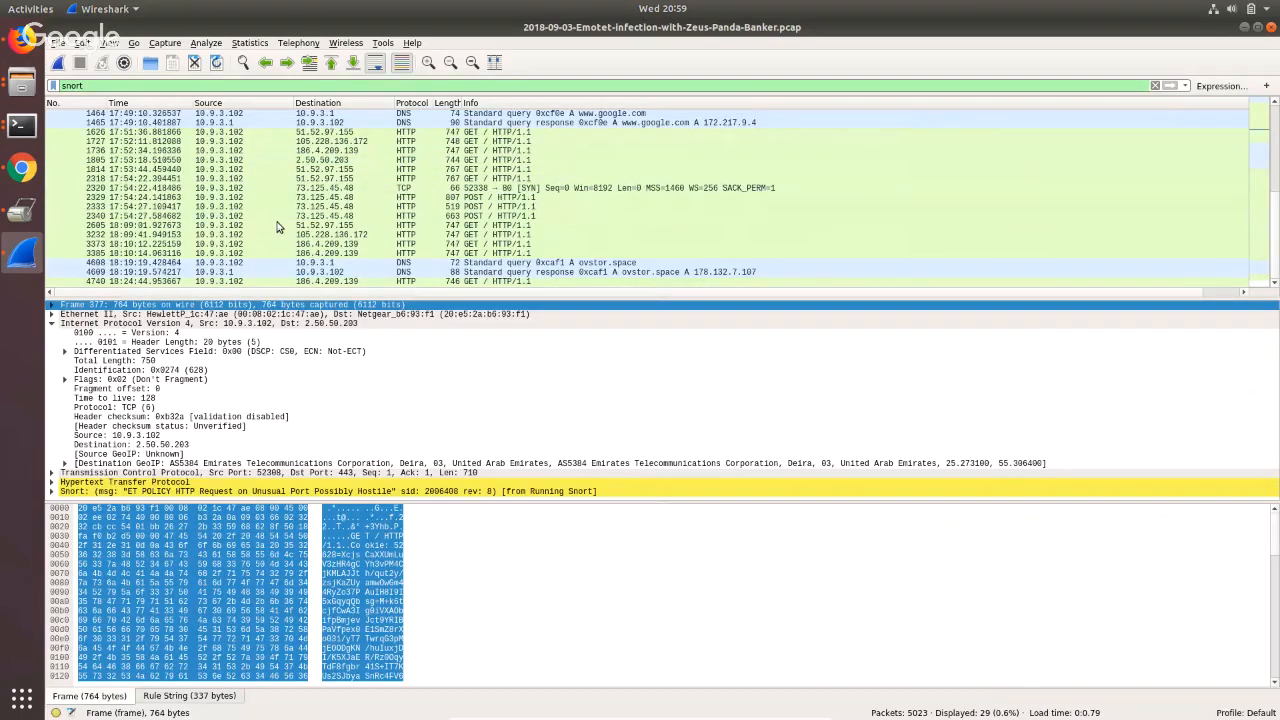
{"action": "scroll", "coordinate": [278, 227], "scroll_direction": "up", "scroll_amount": 3}
{"action": "left_click", "coordinate": [300, 207]}
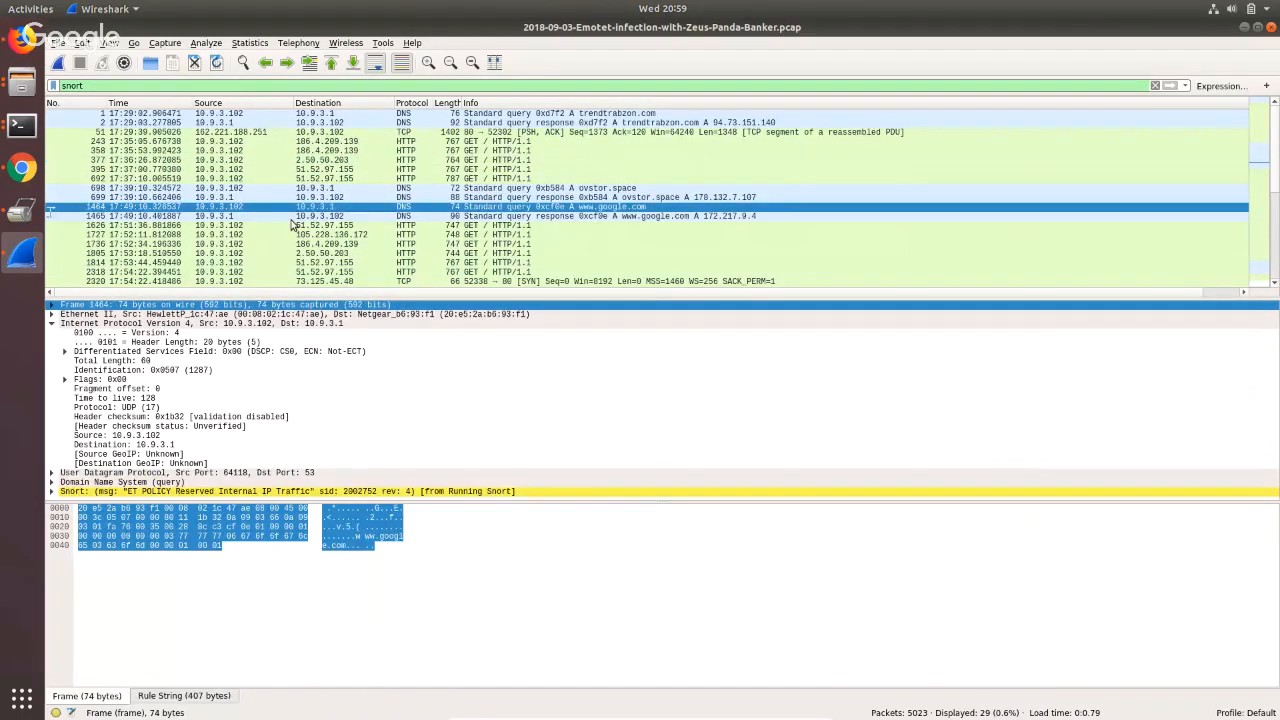
{"action": "left_click", "coordinate": [286, 234]}
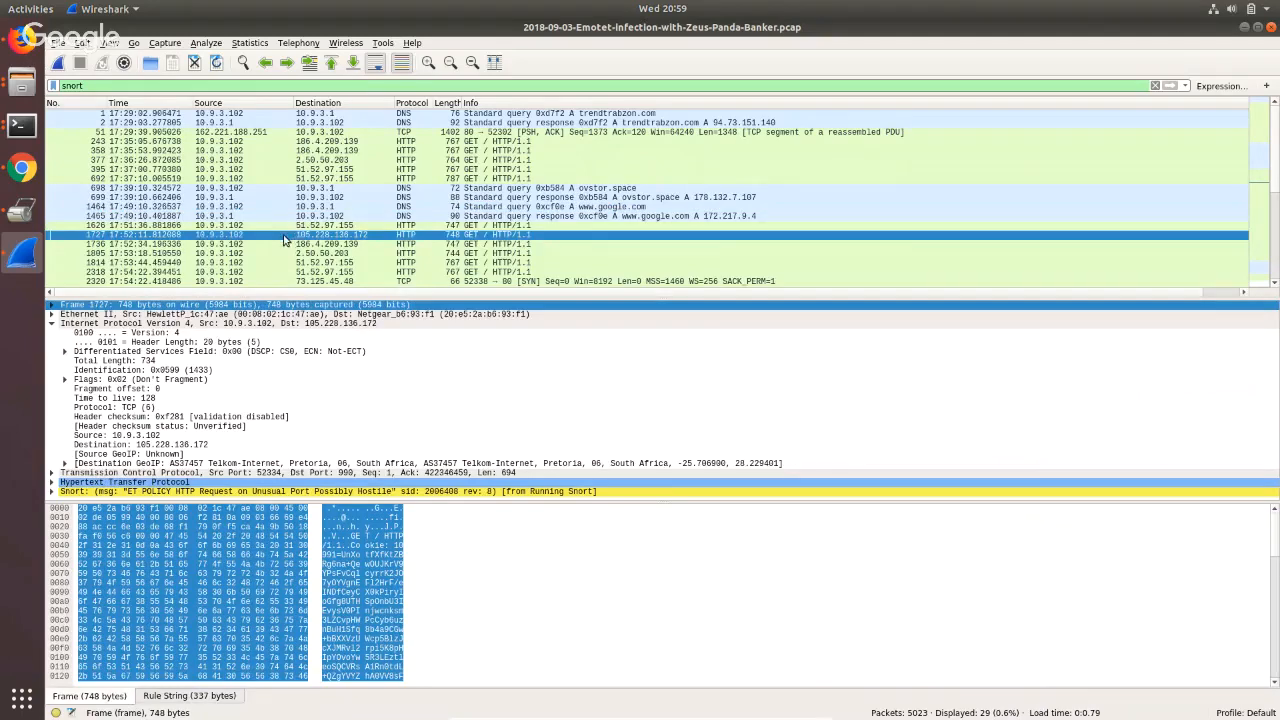
{"action": "scroll", "coordinate": [283, 250], "scroll_direction": "down", "scroll_amount": 1}
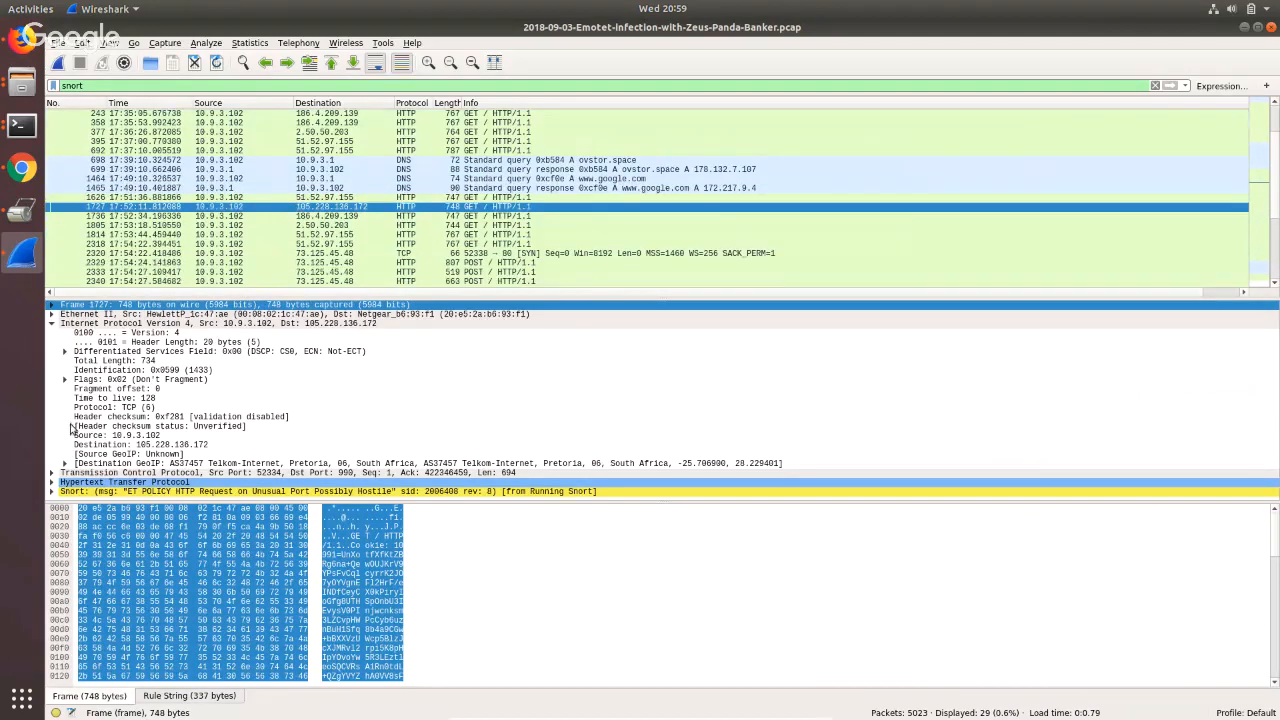
{"action": "left_click", "coordinate": [326, 253]}
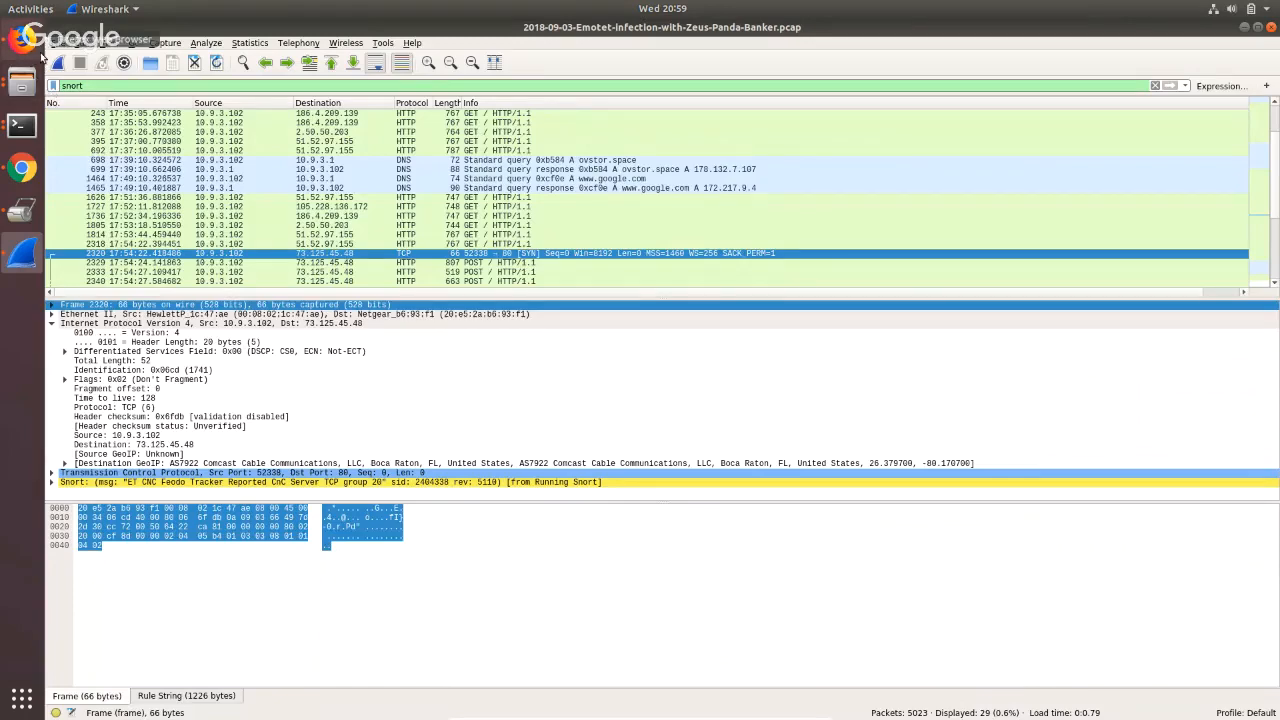
Switch to Chrome and search VirusTotal for packet 2320's destination address, 73.125.45.48, checking the address in Wireshark while entering it.
{"action": "left_click", "coordinate": [22, 168]}
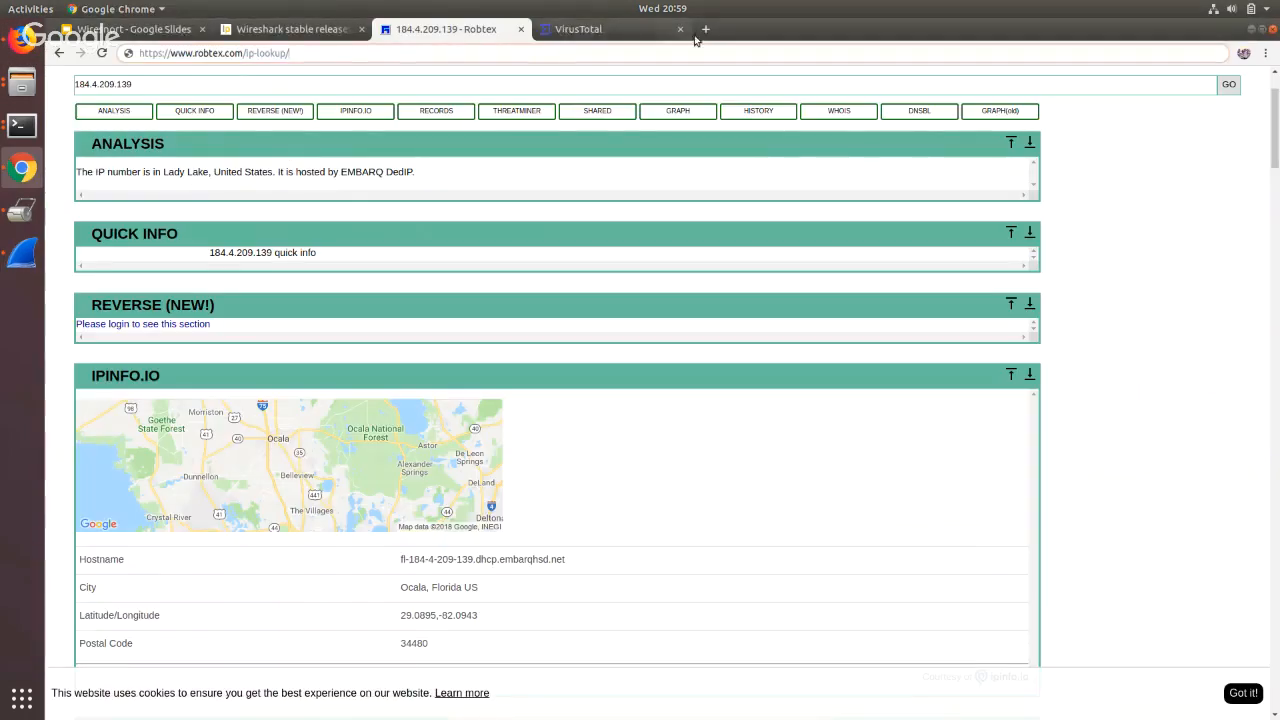
{"action": "left_click", "coordinate": [660, 8]}
{"action": "left_click", "coordinate": [299, 67]}
{"action": "left_click", "coordinate": [632, 33]}
{"action": "type", "text": "73.25."}
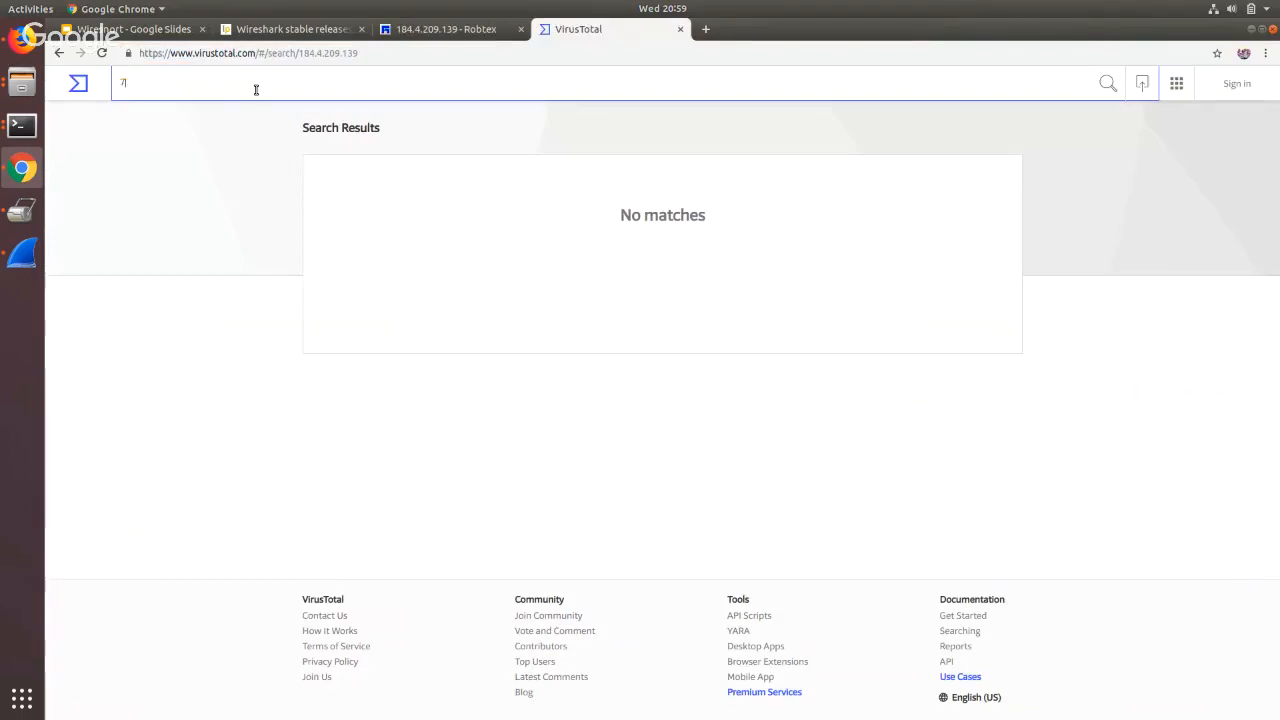
{"action": "left_click", "coordinate": [15, 263]}
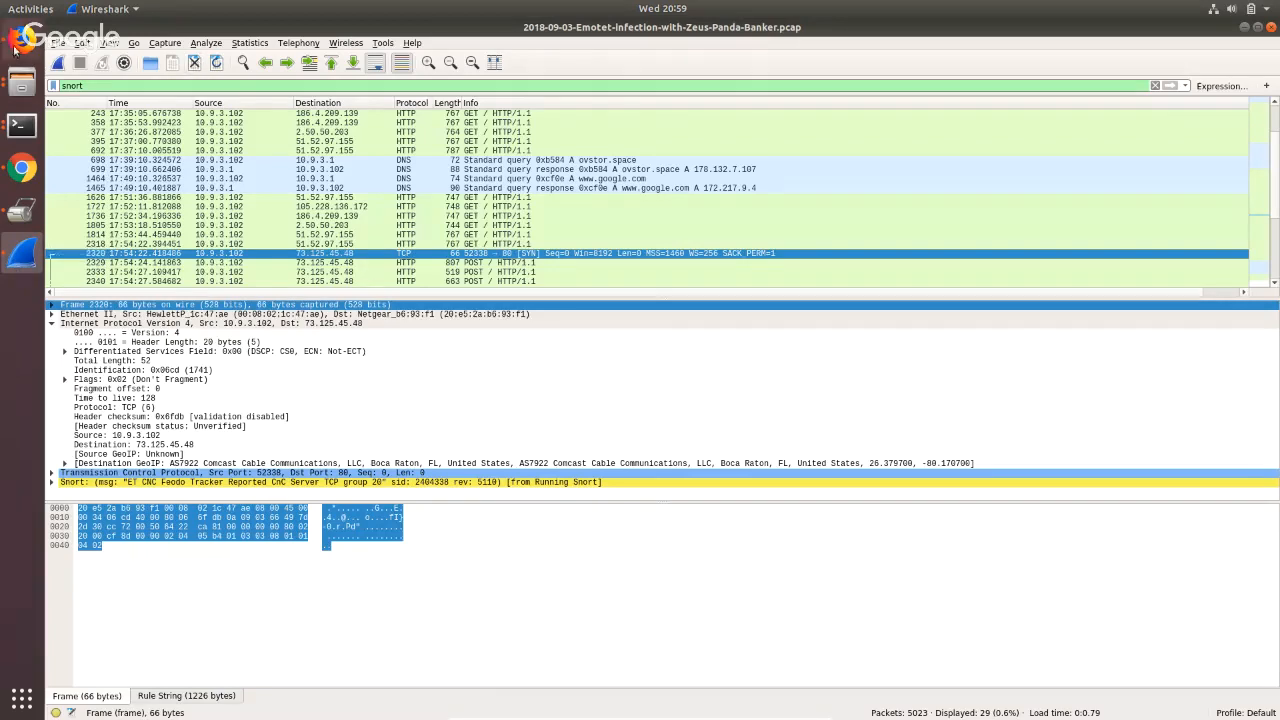
{"action": "left_click", "coordinate": [24, 169]}
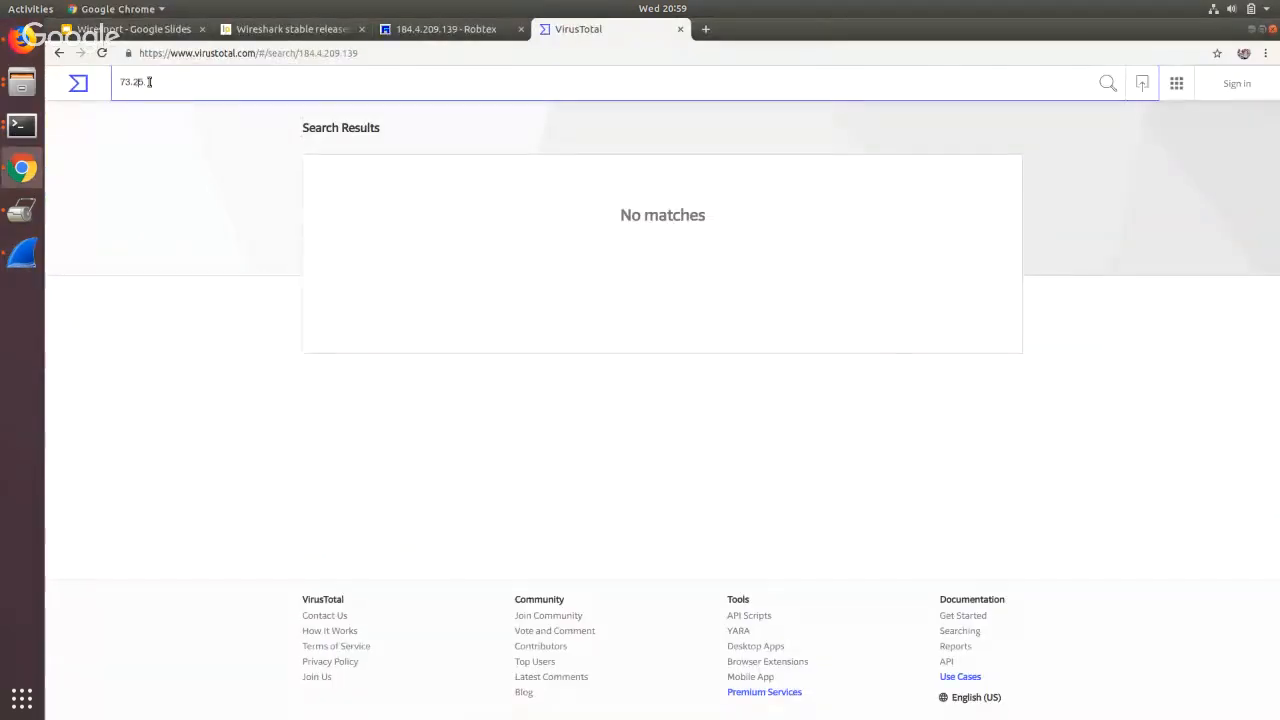
{"action": "type", "text": "1"}
{"action": "left_click", "coordinate": [23, 258]}
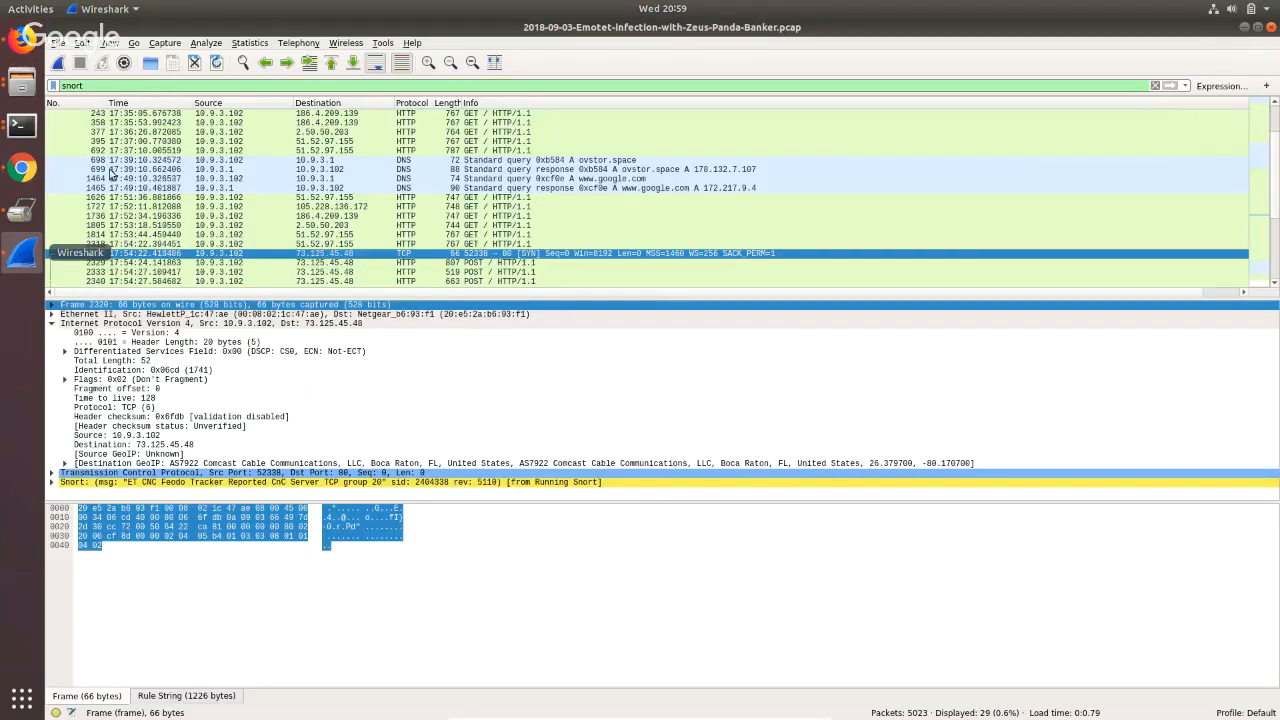
{"action": "left_click", "coordinate": [1244, 28]}
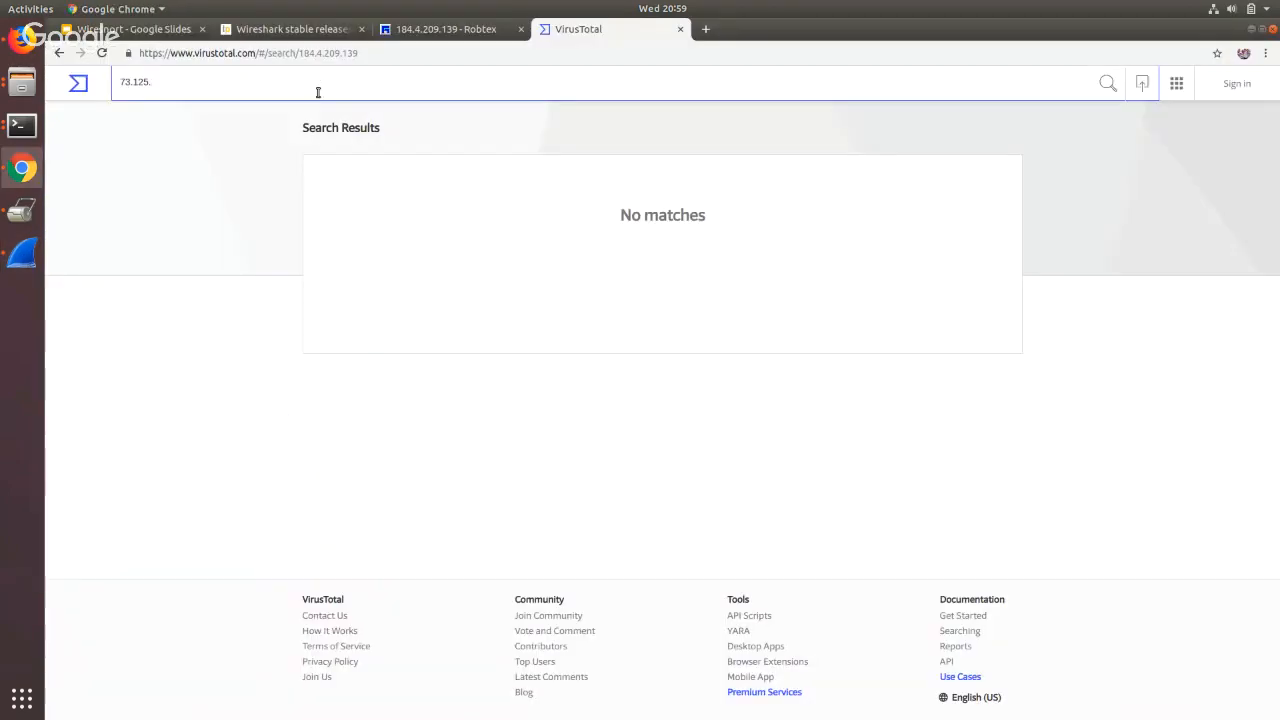
{"action": "type", "text": "45.48"}
{"action": "key", "text": "Return"}
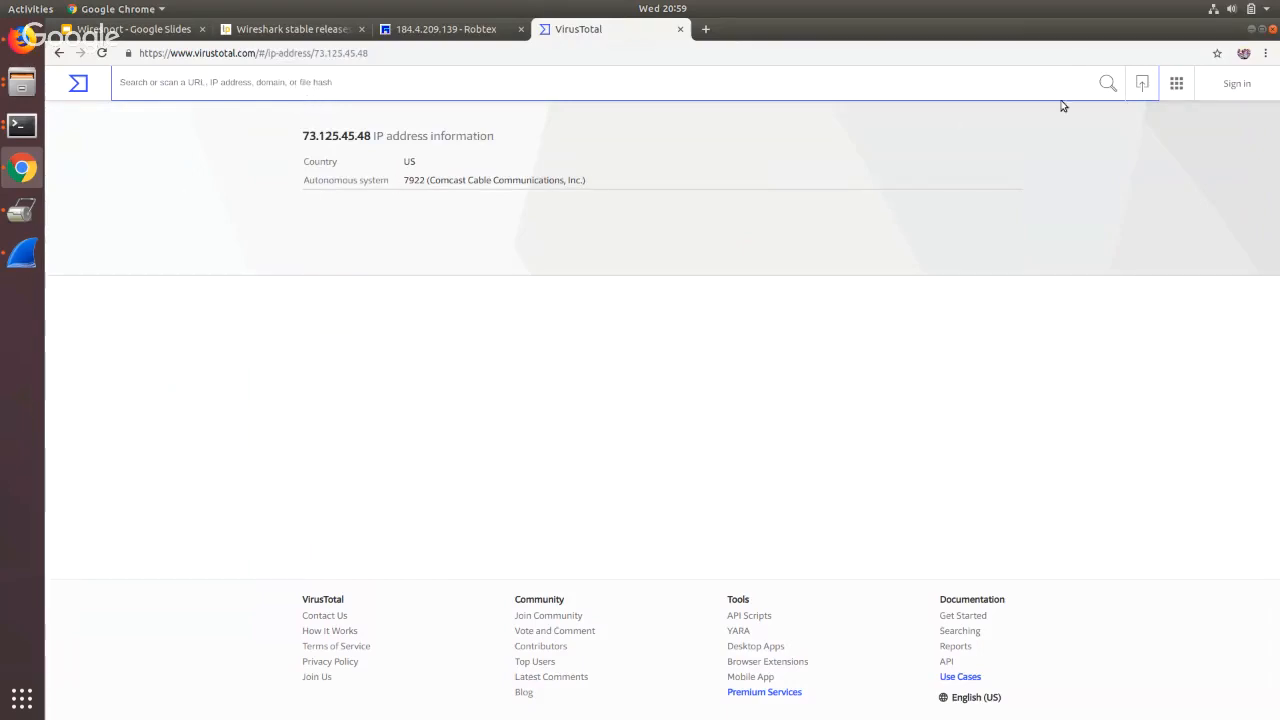
Reload the VirusTotal report, check the Robtex page, and return to Wireshark to expand packet 2320's Snort alert details.
{"action": "left_click", "coordinate": [101, 52]}
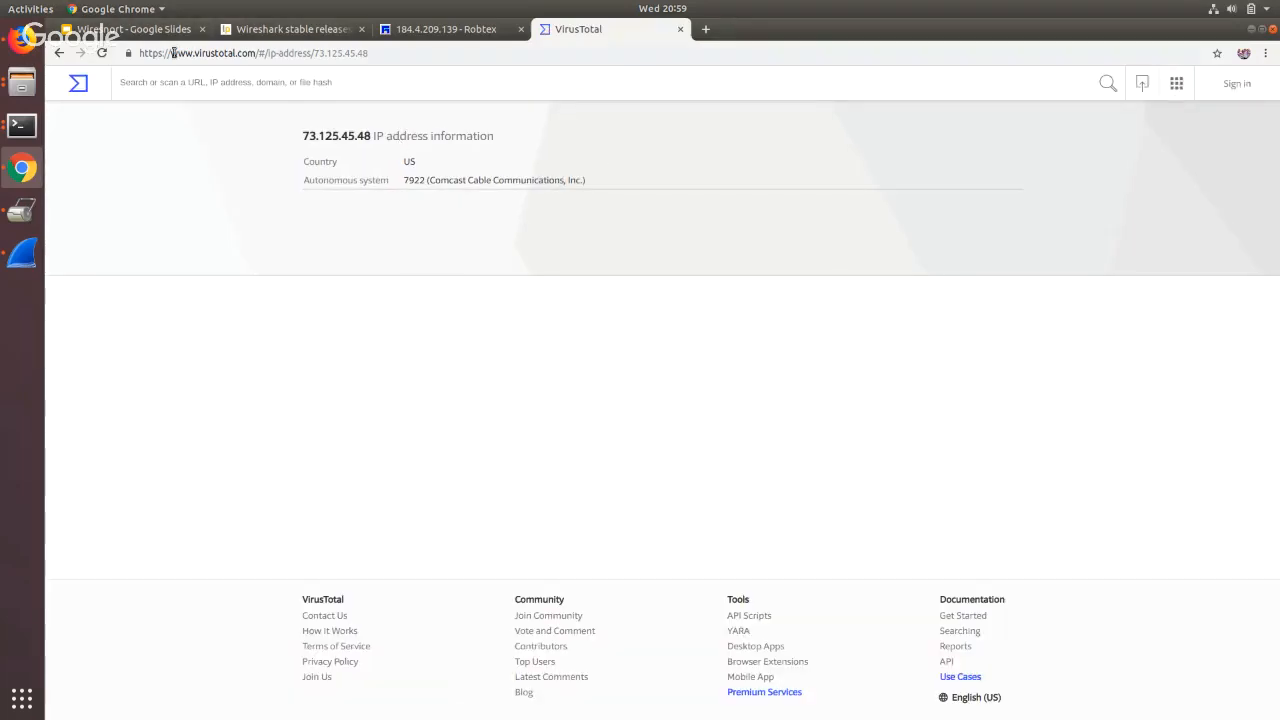
{"action": "left_click", "coordinate": [466, 30]}
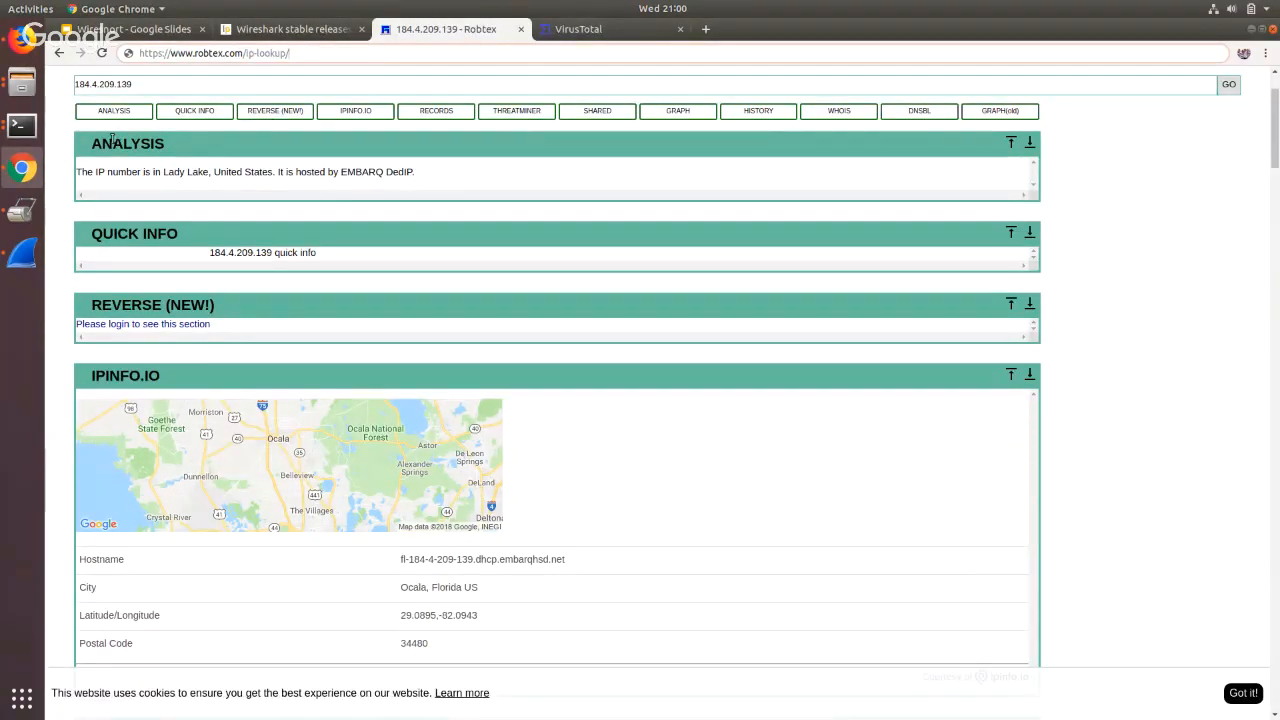
{"action": "left_click", "coordinate": [21, 254]}
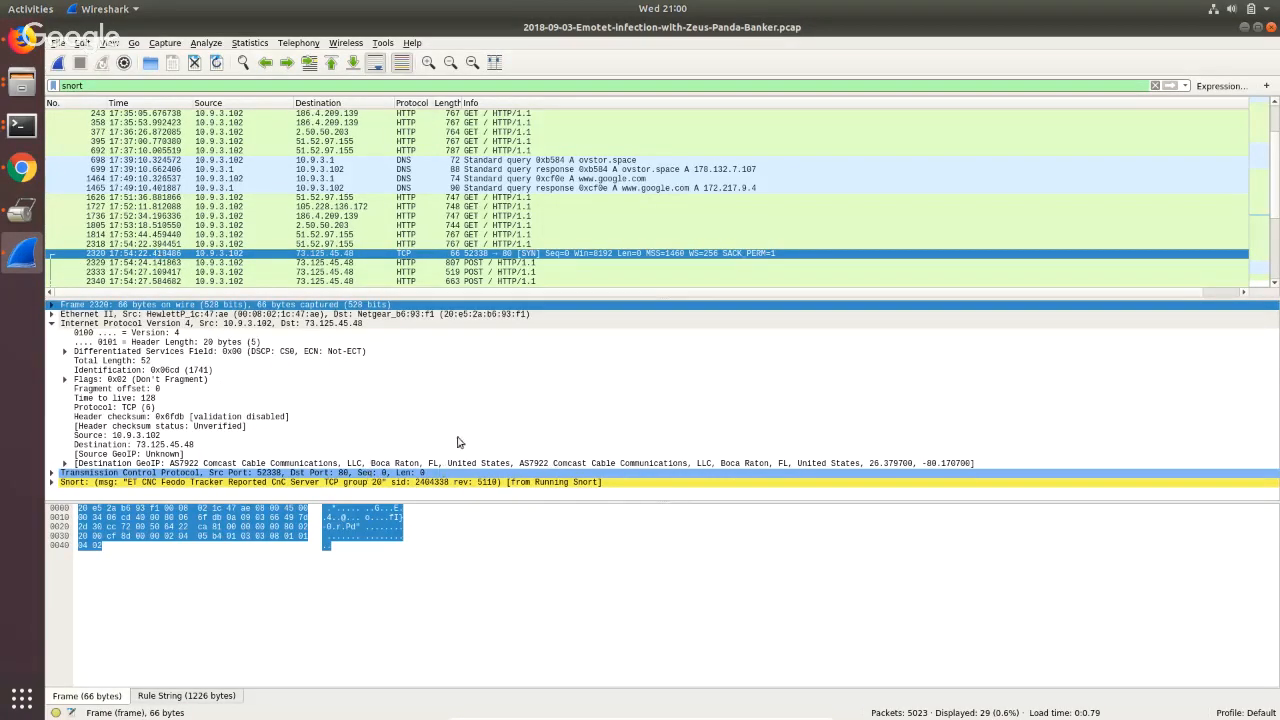
{"action": "left_click", "coordinate": [52, 482]}
{"action": "scroll", "coordinate": [143, 436], "scroll_direction": "down", "scroll_amount": 2}
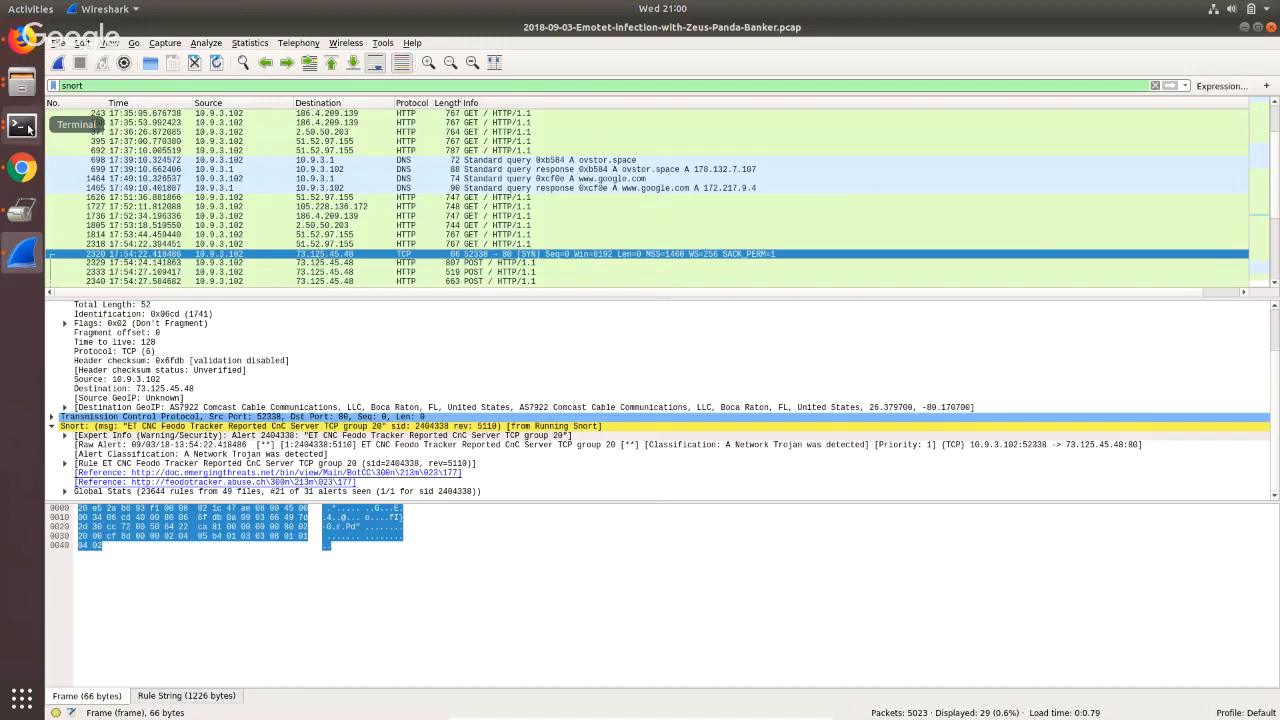
Switch to the Terminal, review the connections in the open netstat -aln listing, and leave the pager.
{"action": "left_click", "coordinate": [24, 127]}
{"action": "left_click", "coordinate": [140, 85]}
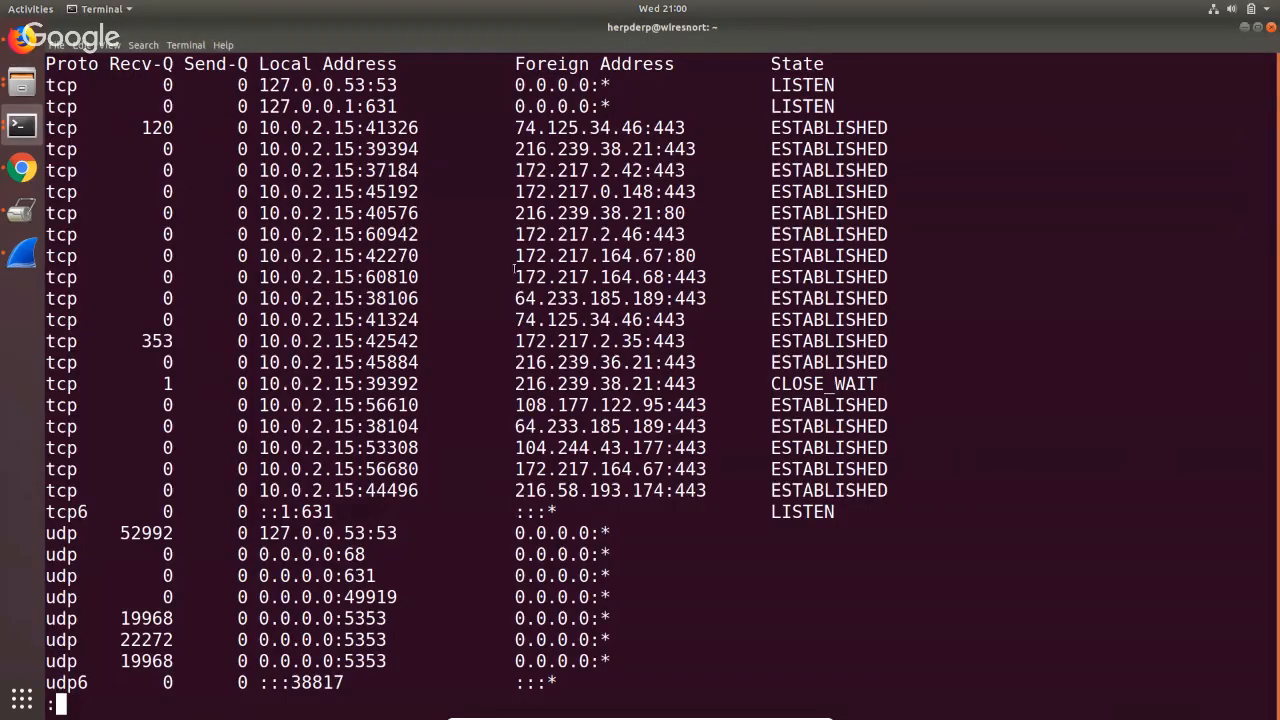
{"action": "key", "text": "Down"}
{"action": "key", "text": "Down"}
{"action": "key", "text": "Down"}
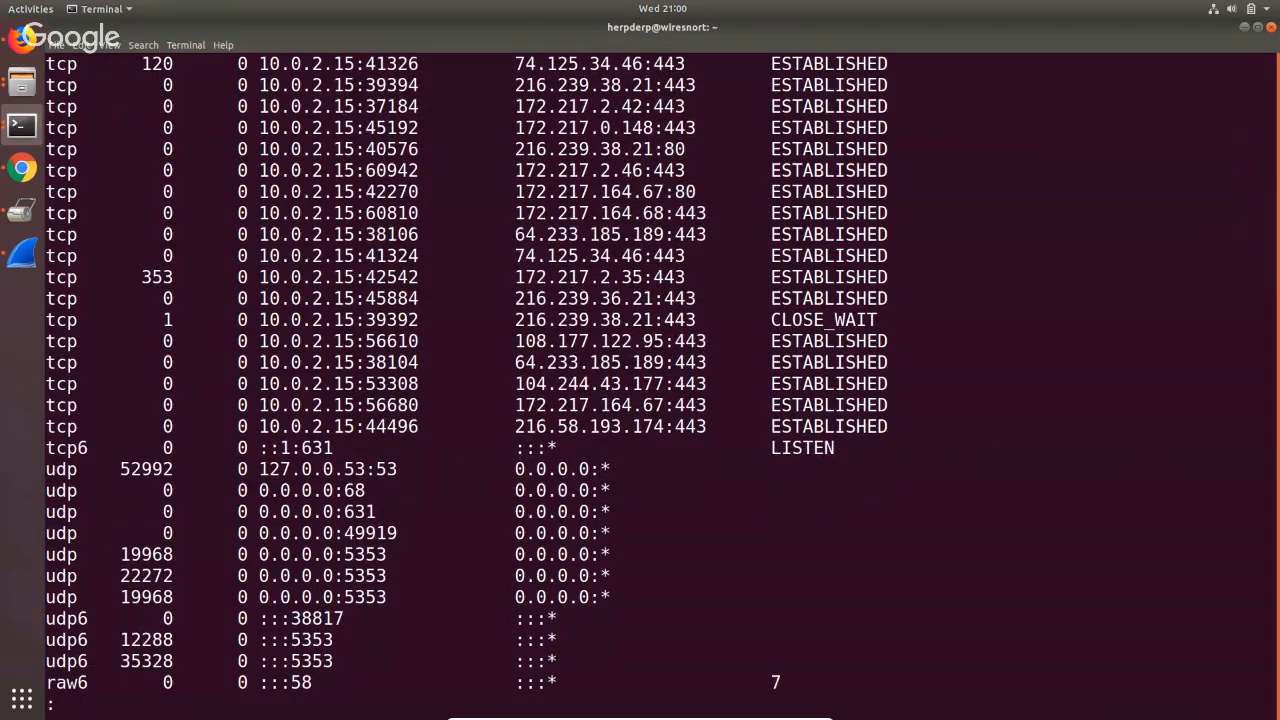
{"action": "key", "text": "q"}
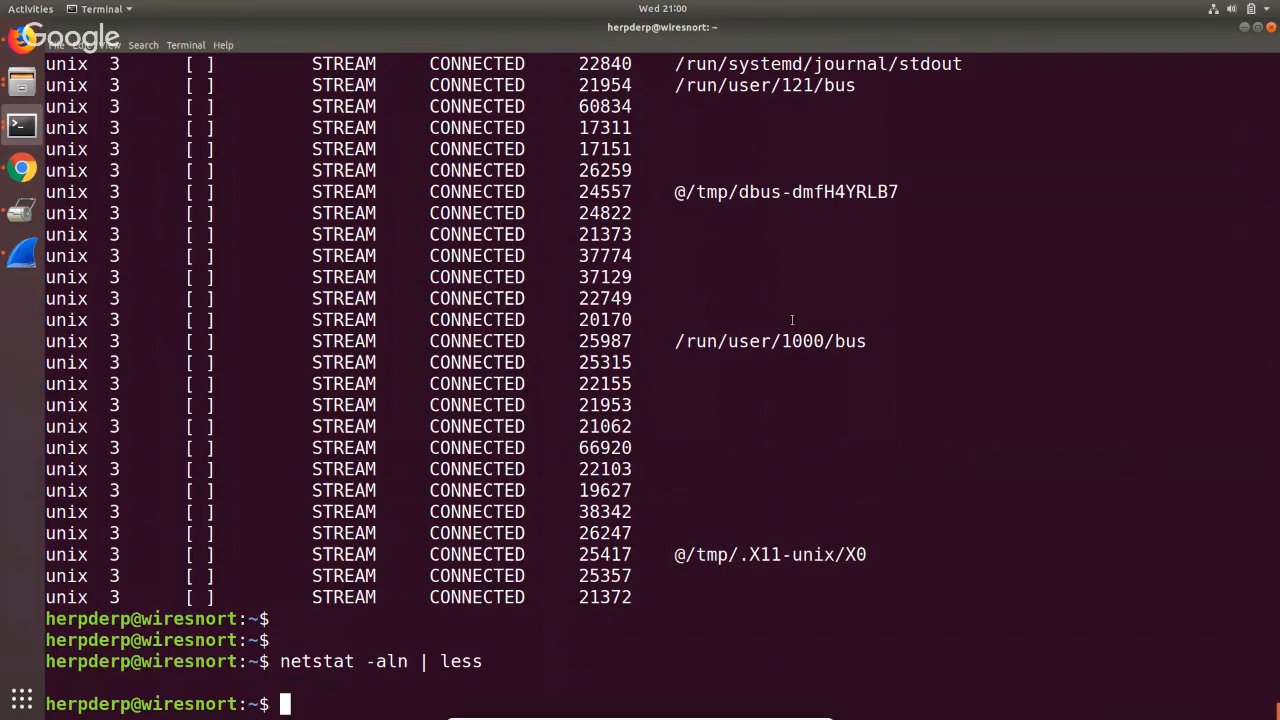
Edit the recalled netstat command to netstat -h and run it to list the available options.
{"action": "key", "text": "Up"}
{"action": "key", "text": "Left"}
{"action": "key", "text": "Left"}
{"action": "key", "text": "Left"}
{"action": "key", "text": "Left"}
{"action": "key", "text": "Left"}
{"action": "key", "text": "Left"}
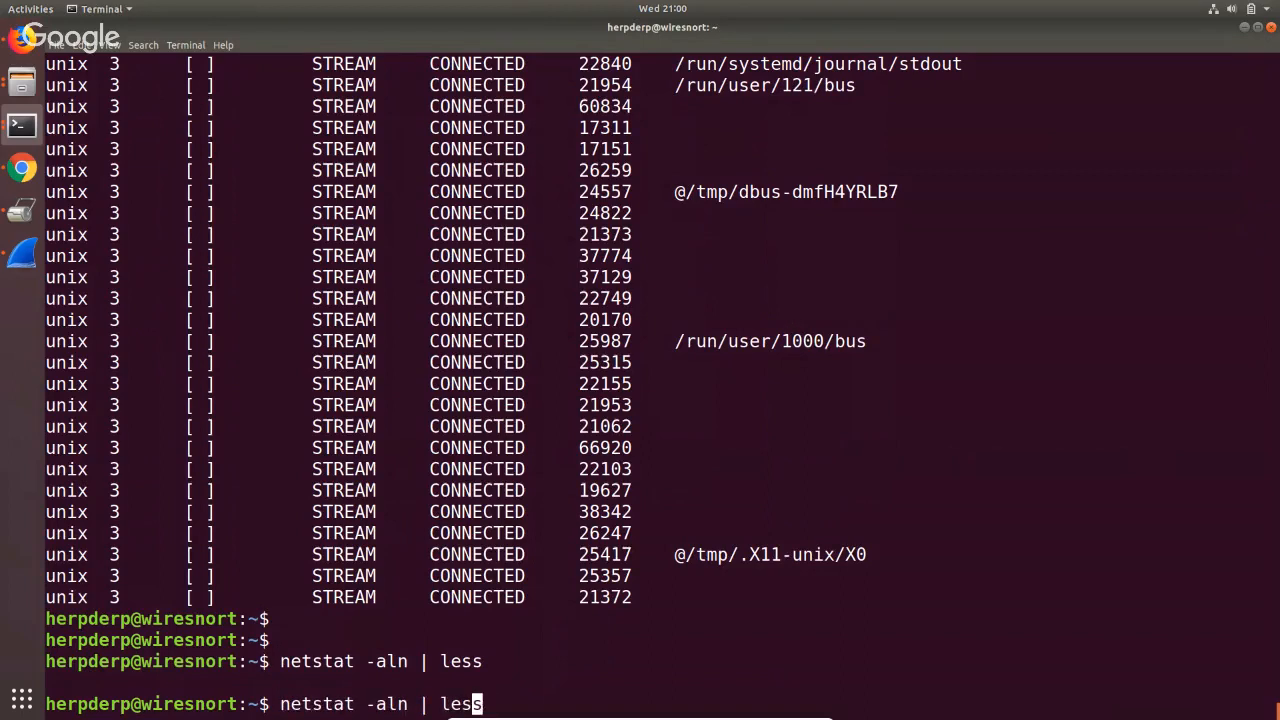
{"action": "key", "text": "Left"}
{"action": "key", "text": "Left"}
{"action": "key", "text": "Left"}
{"action": "key", "text": "Left"}
{"action": "key", "text": "Right"}
{"action": "key", "text": "Right"}
{"action": "key", "text": "End"}
{"action": "key", "text": "BackSpace"}
{"action": "key", "text": "BackSpace"}
{"action": "key", "text": "BackSpace"}
{"action": "key", "text": "BackSpace"}
{"action": "key", "text": "BackSpace"}
{"action": "key", "text": "BackSpace"}
{"action": "key", "text": "BackSpace"}
{"action": "key", "text": "BackSpace"}
{"action": "key", "text": "BackSpace"}
{"action": "key", "text": "BackSpace"}
{"action": "key", "text": "BackSpace"}
{"action": "key", "text": "BackSpace"}
{"action": "key", "text": "BackSpace"}
{"action": "type", "text": "t -h"}
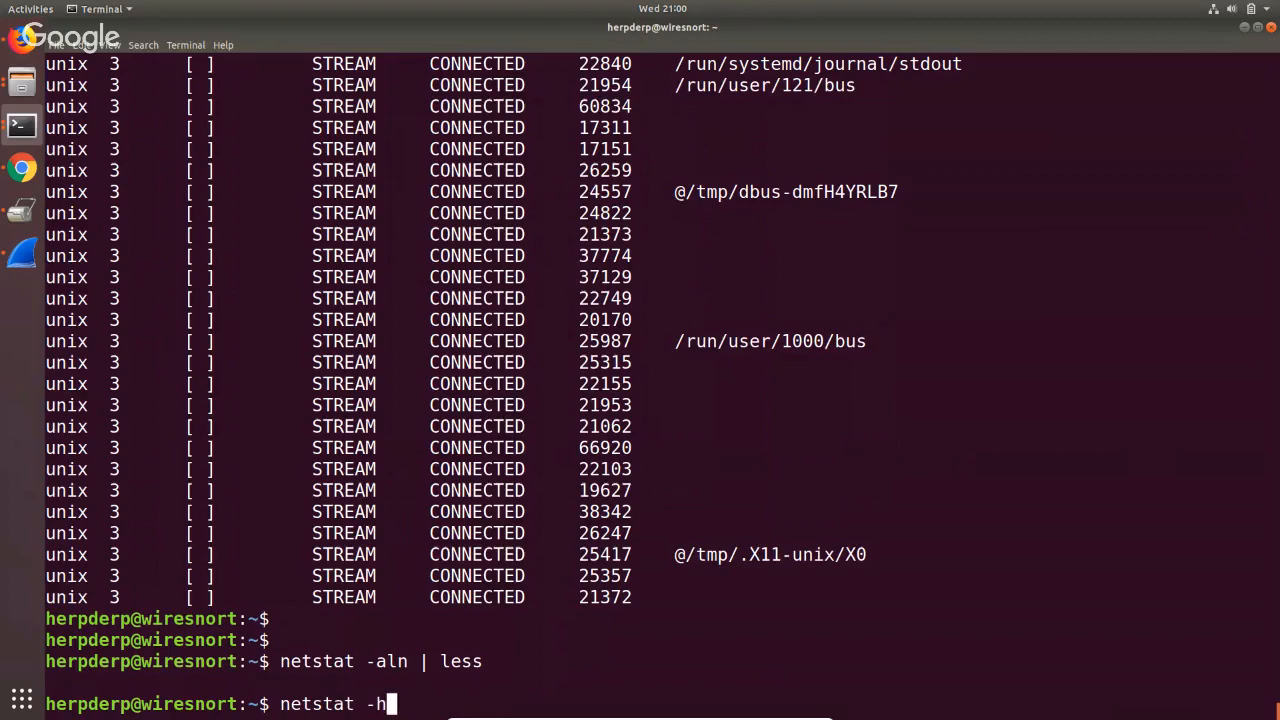
{"action": "key", "text": "Return"}
Try to page the netstat help by running netstat -h | less twice, quitting the pager each time.
{"action": "key", "text": "Up"}
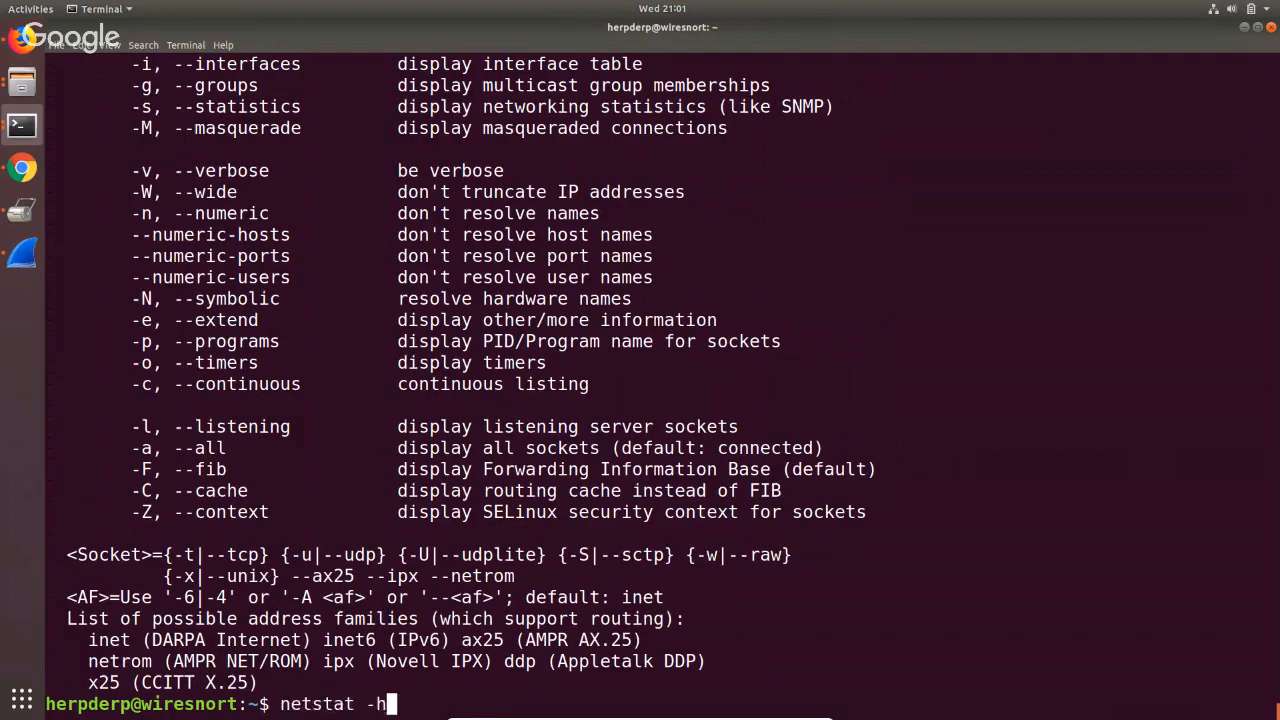
{"action": "type", "text": "\\"}
{"action": "key", "text": "BackSpace"}
{"action": "type", "text": "| less"}
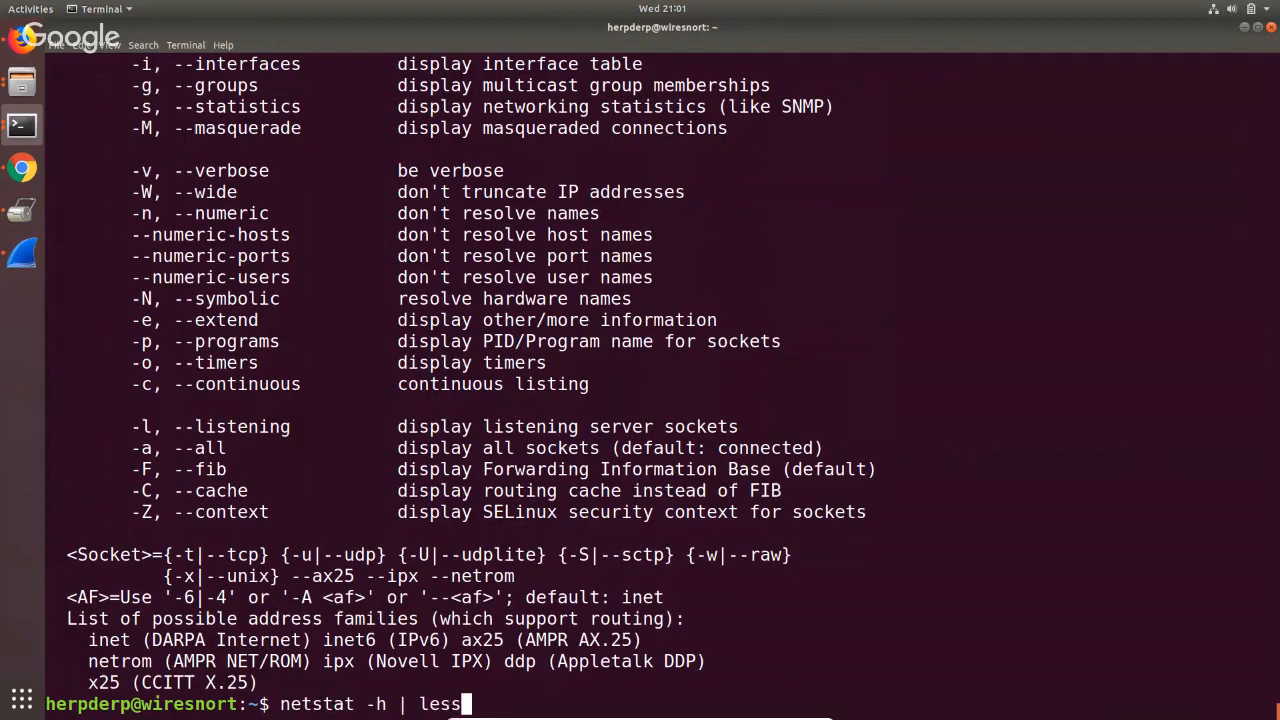
{"action": "key", "text": "Return"}
{"action": "key", "text": "space"}
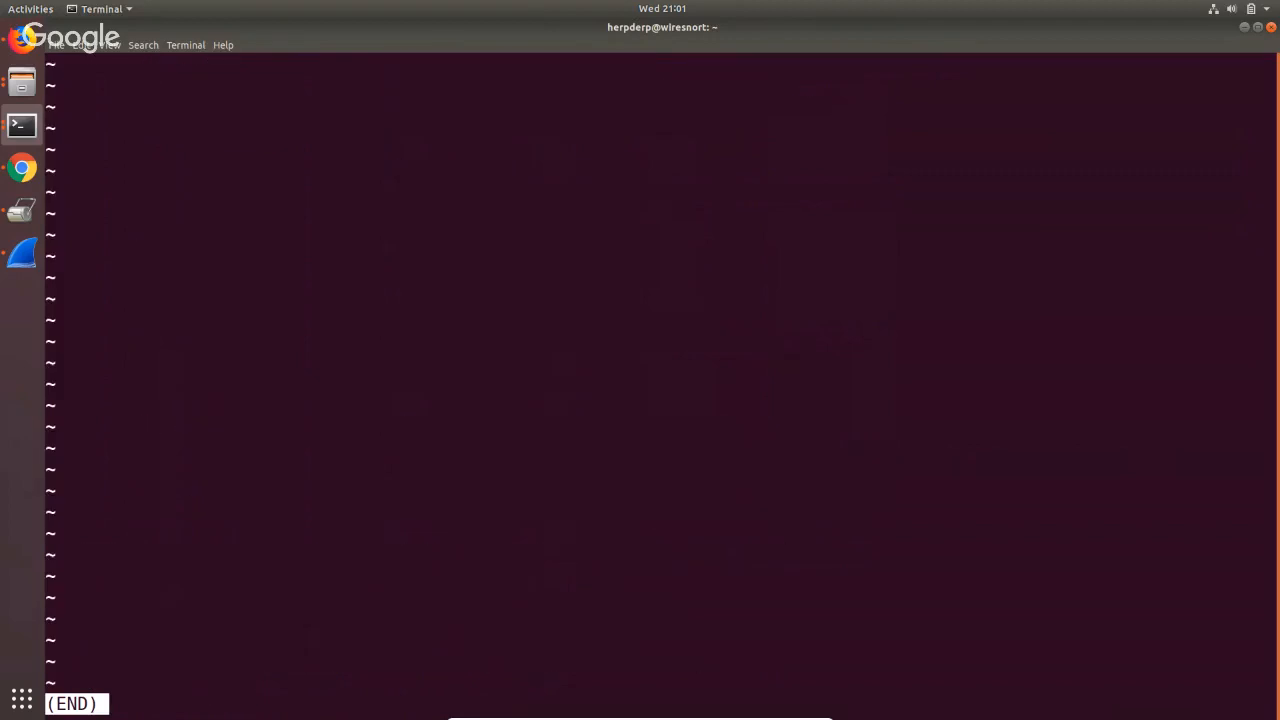
{"action": "key", "text": "q"}
{"action": "key", "text": "Up"}
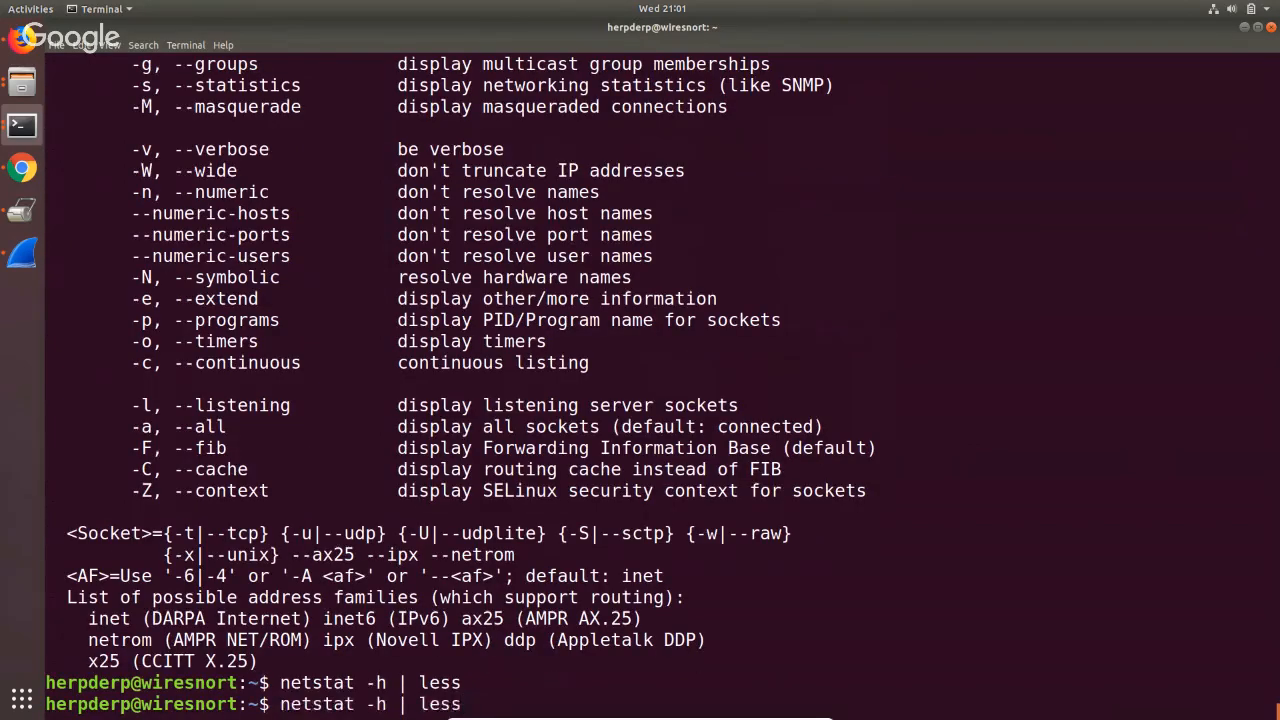
{"action": "key", "text": "Return"}
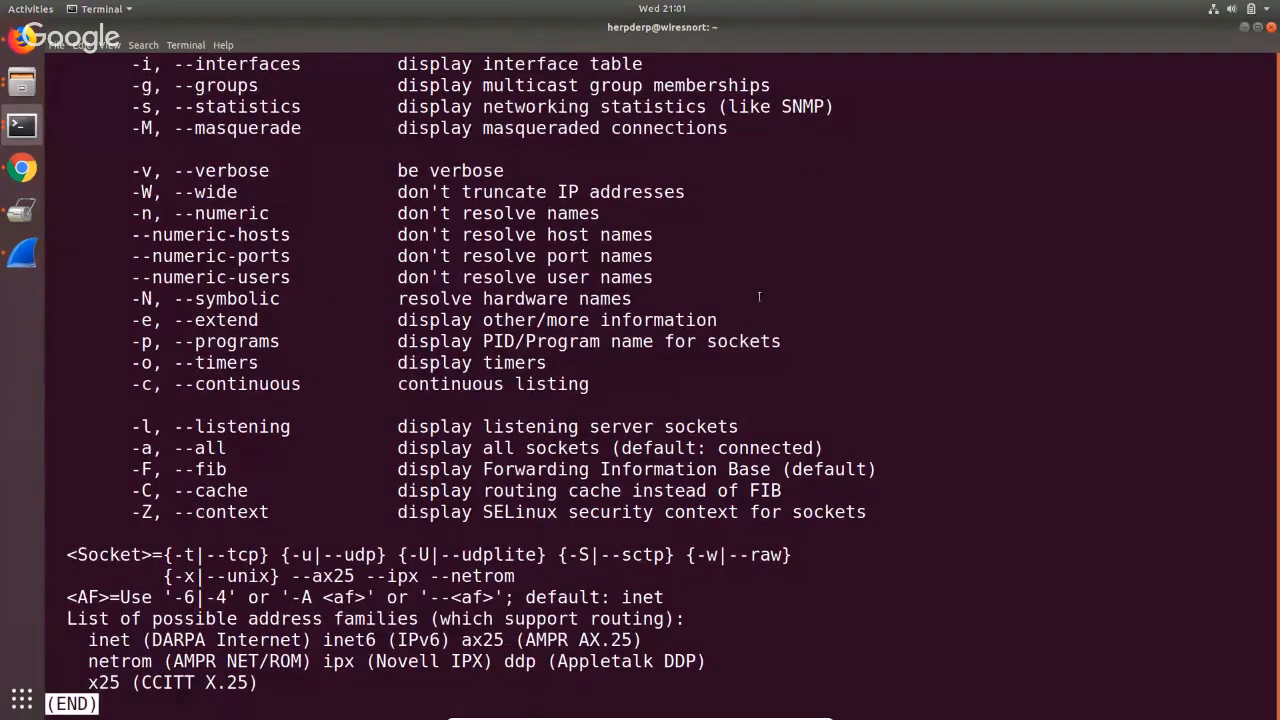
{"action": "key", "text": "space"}
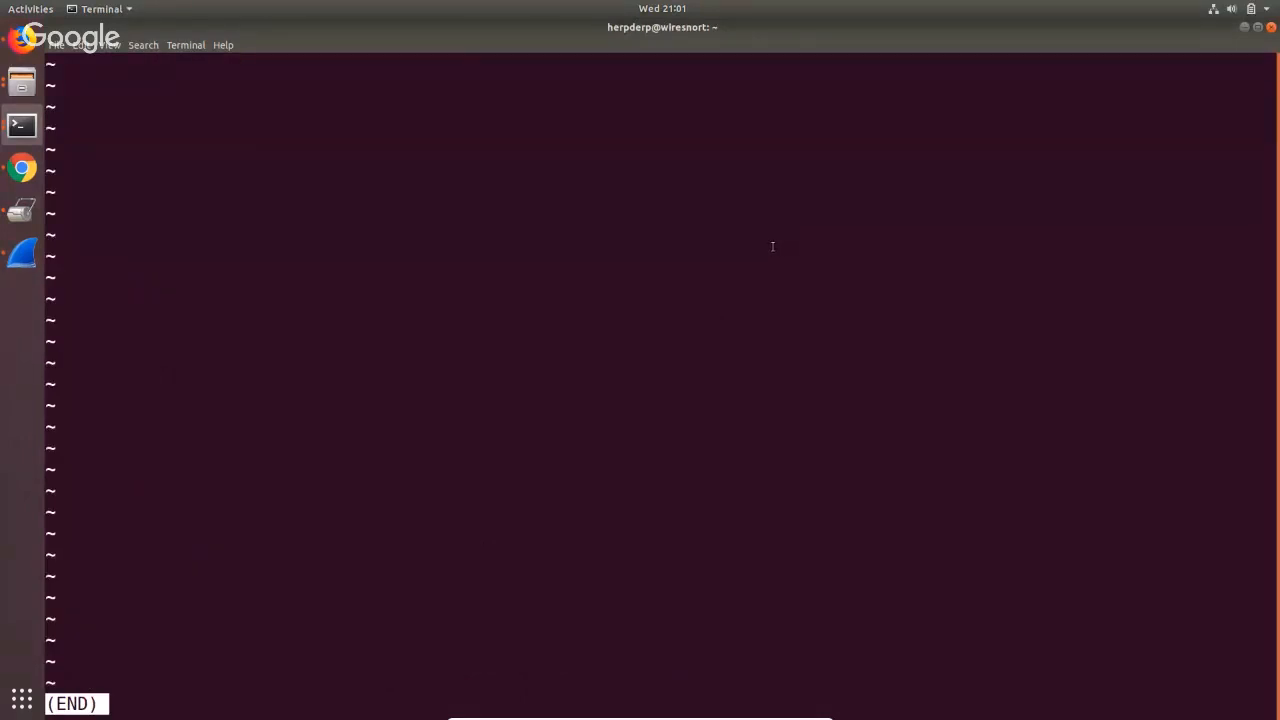
{"action": "key", "text": "q"}
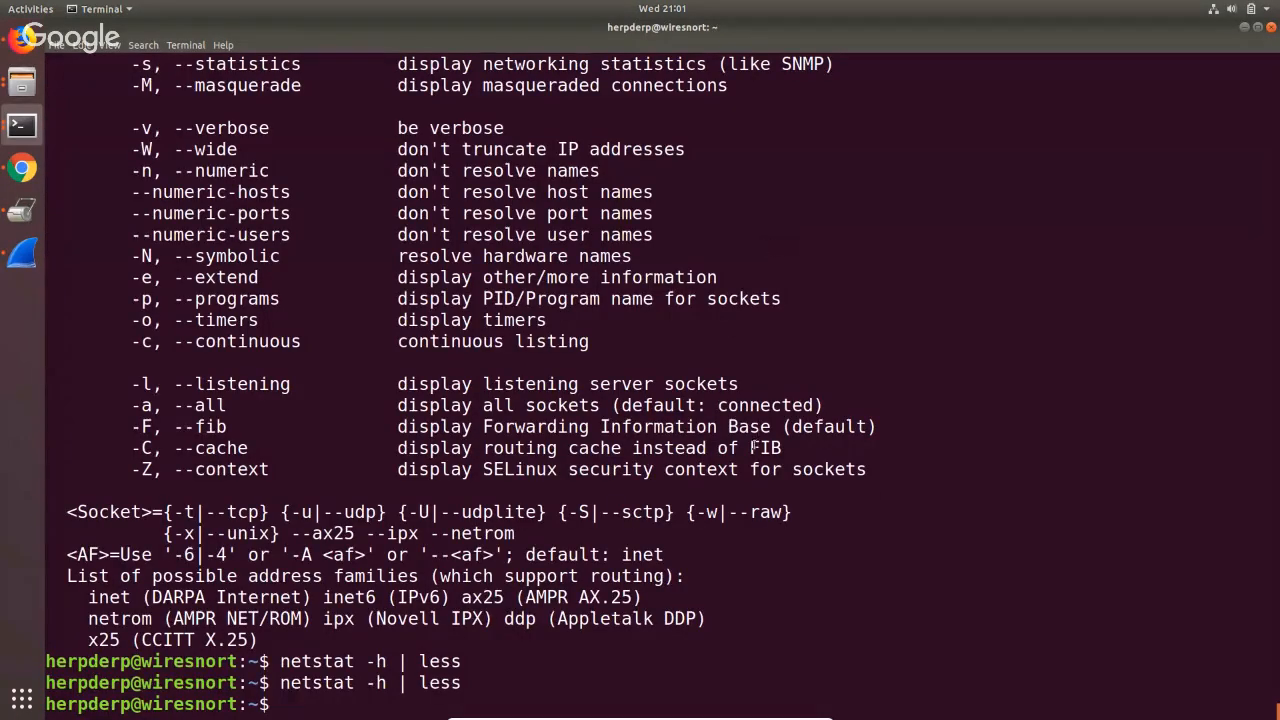
Examine the netstat help output for the -p, --programs option and highlight its line.
{"action": "scroll", "coordinate": [1058, 513], "scroll_direction": "up", "scroll_amount": 2}
{"action": "scroll", "coordinate": [1058, 513], "scroll_direction": "up", "scroll_amount": 2}
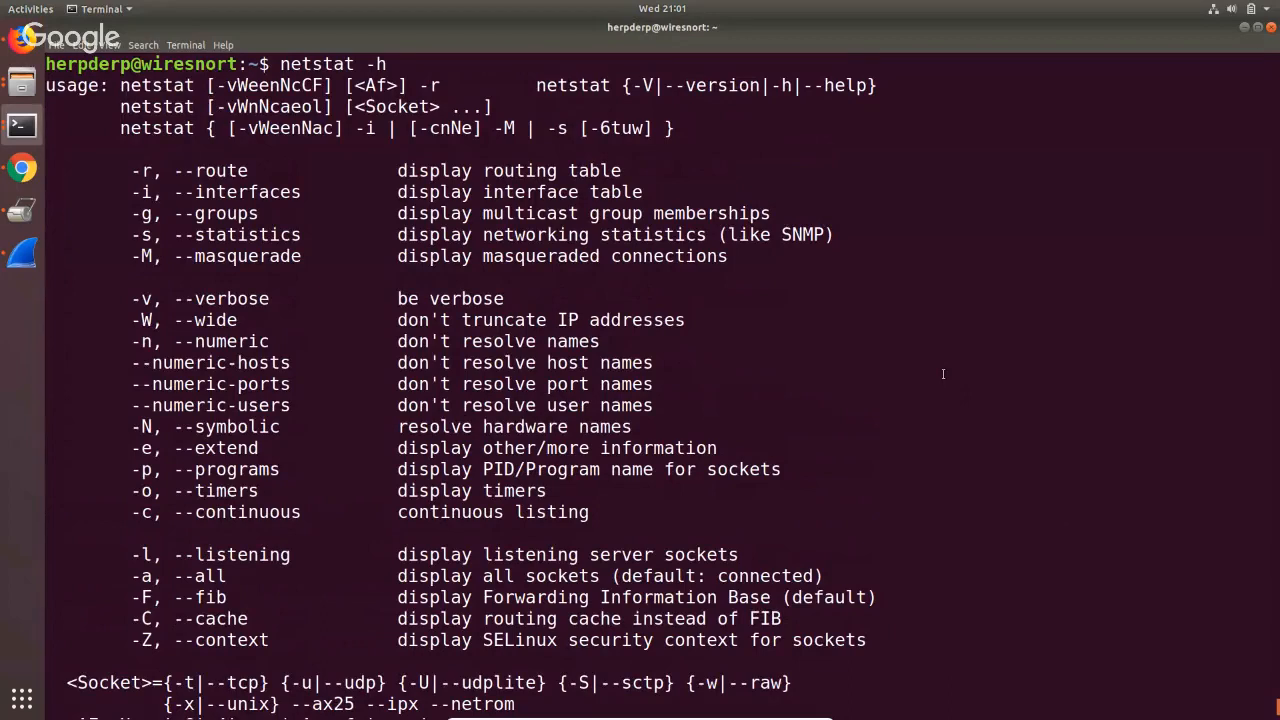
{"action": "left_click_drag", "start_coordinate": [134, 471], "coordinate": [776, 469]}
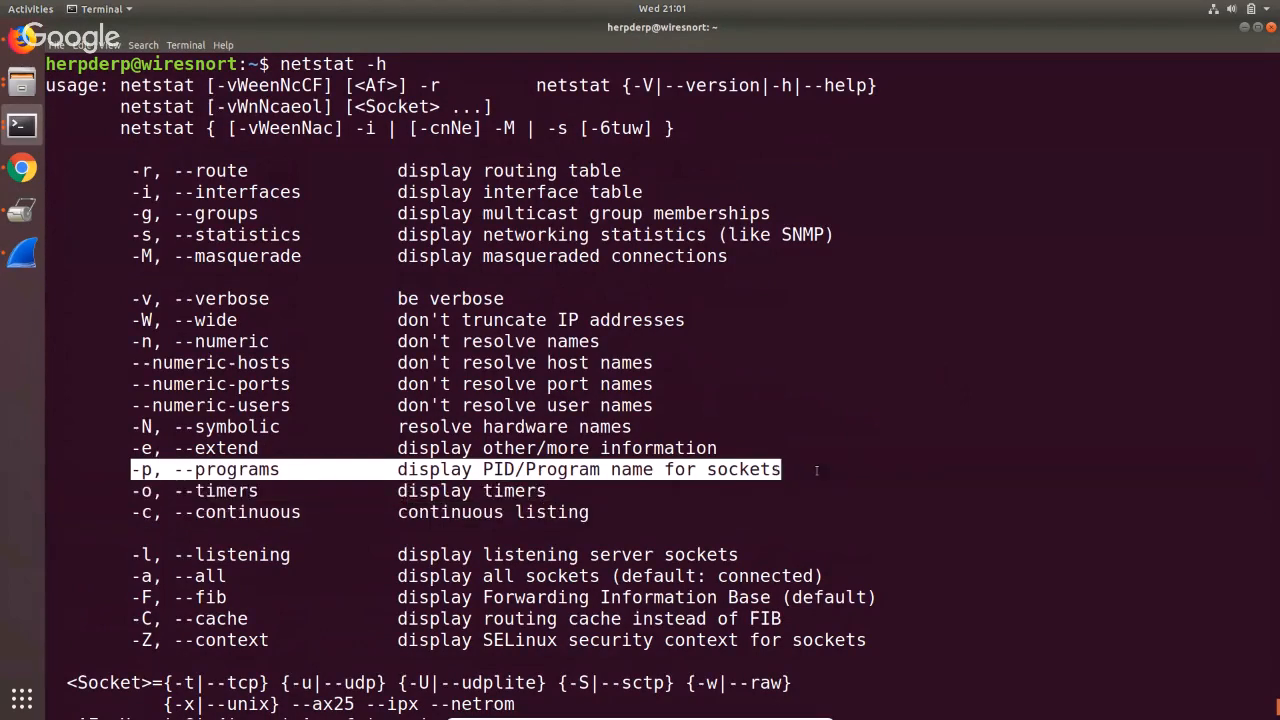
{"action": "scroll", "coordinate": [817, 470], "scroll_direction": "down", "scroll_amount": 3}
Rewrite the recalled help command as netstat -alnep and run it to list sockets with extended and program information.
{"action": "left_click", "coordinate": [634, 612]}
{"action": "key", "text": "Up"}
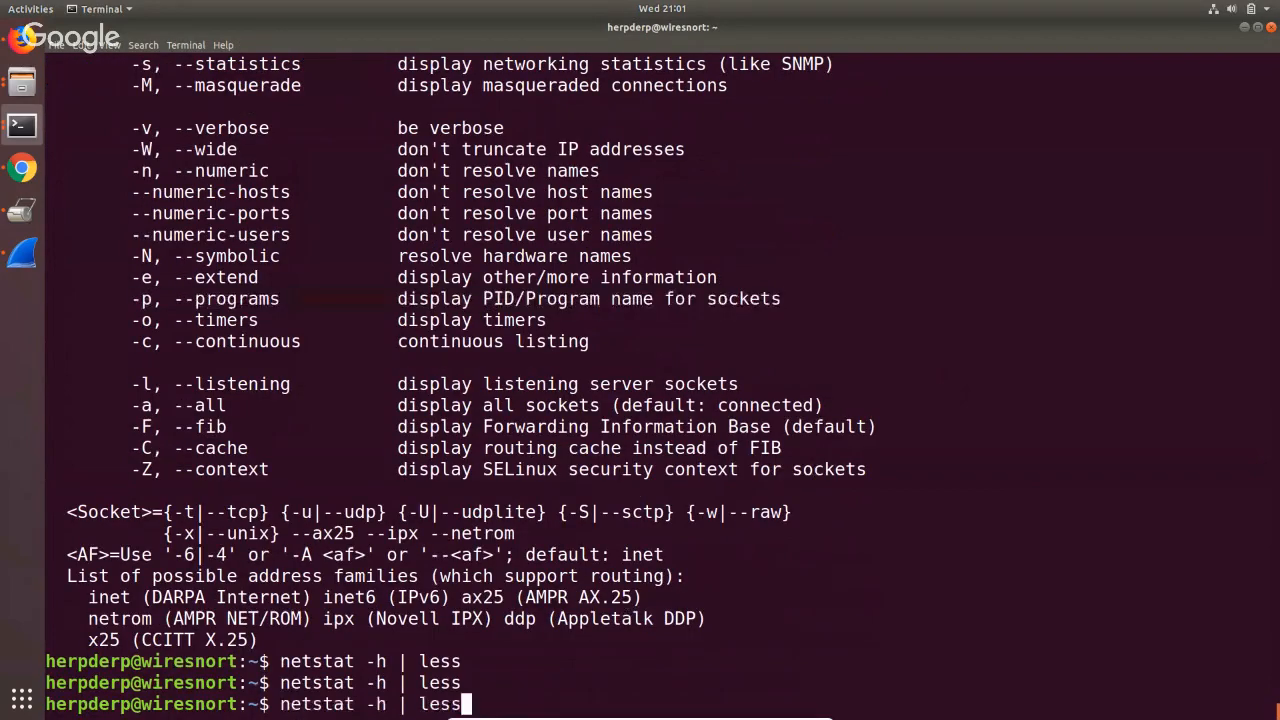
{"action": "key", "text": "Left"}
{"action": "key", "text": "Left"}
{"action": "key", "text": "Left"}
{"action": "key", "text": "Left"}
{"action": "key", "text": "Left"}
{"action": "key", "text": "Left"}
{"action": "key", "text": "Left"}
{"action": "key", "text": "BackSpace"}
{"action": "type", "text": "aln"}
{"action": "key", "text": "End"}
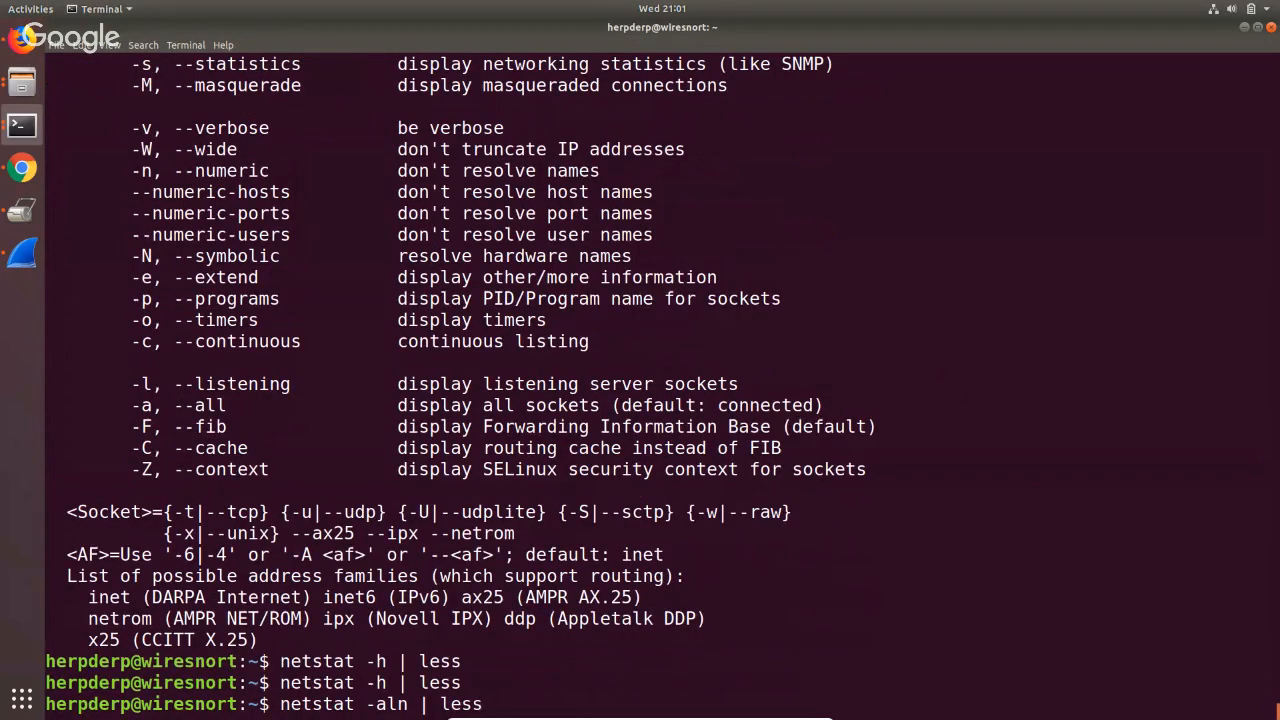
{"action": "key", "text": "BackSpace"}
{"action": "key", "text": "BackSpace"}
{"action": "key", "text": "BackSpace"}
{"action": "key", "text": "BackSpace"}
{"action": "key", "text": "BackSpace"}
{"action": "key", "text": "BackSpace"}
{"action": "key", "text": "BackSpace"}
{"action": "type", "text": "ep"}
{"action": "key", "text": "Return"}
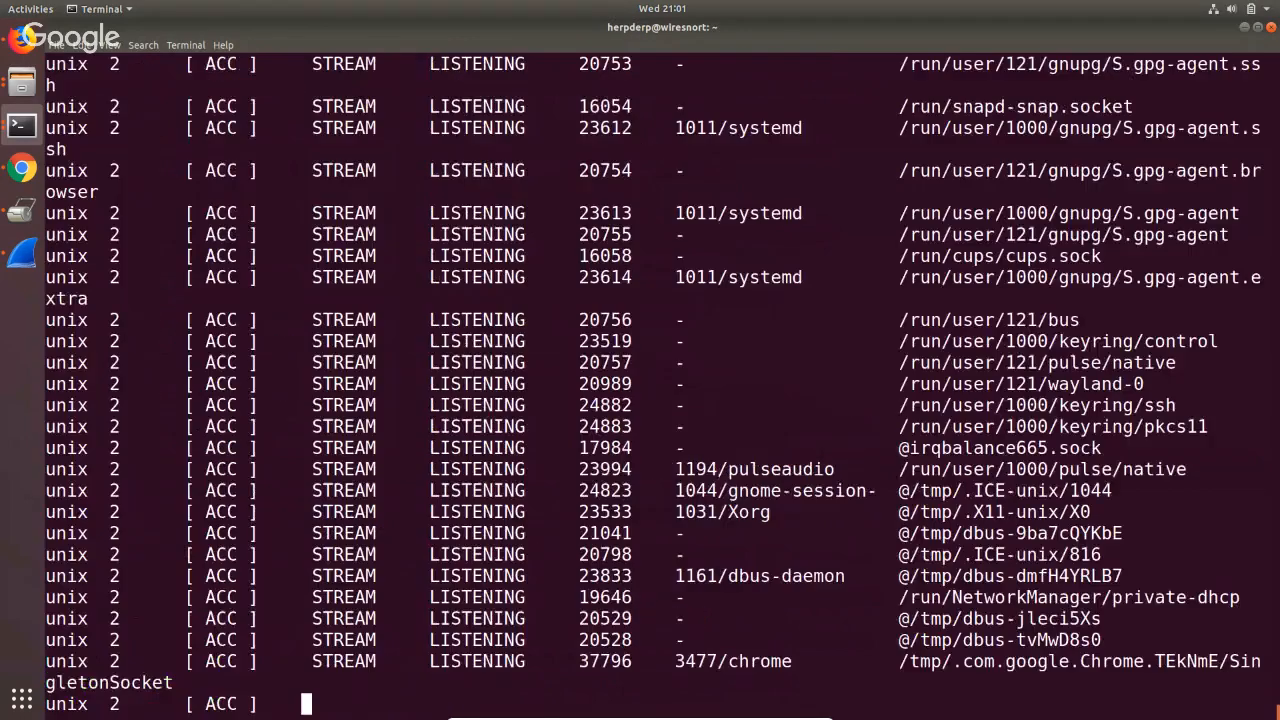
{"action": "scroll", "coordinate": [903, 426], "scroll_direction": "up", "scroll_amount": 10}
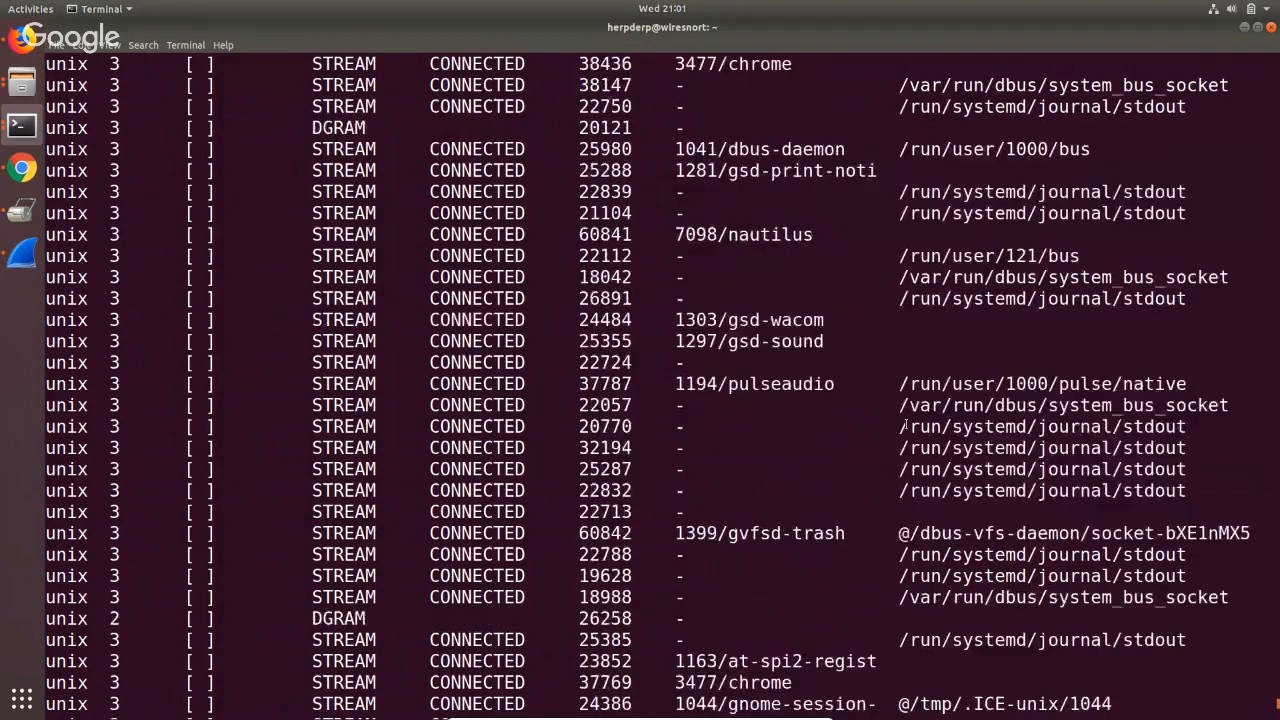
Rerun netstat -alnep piped through less to page the socket listing from its beginning.
{"action": "key", "text": "Up"}
{"action": "type", "text": "| less"}
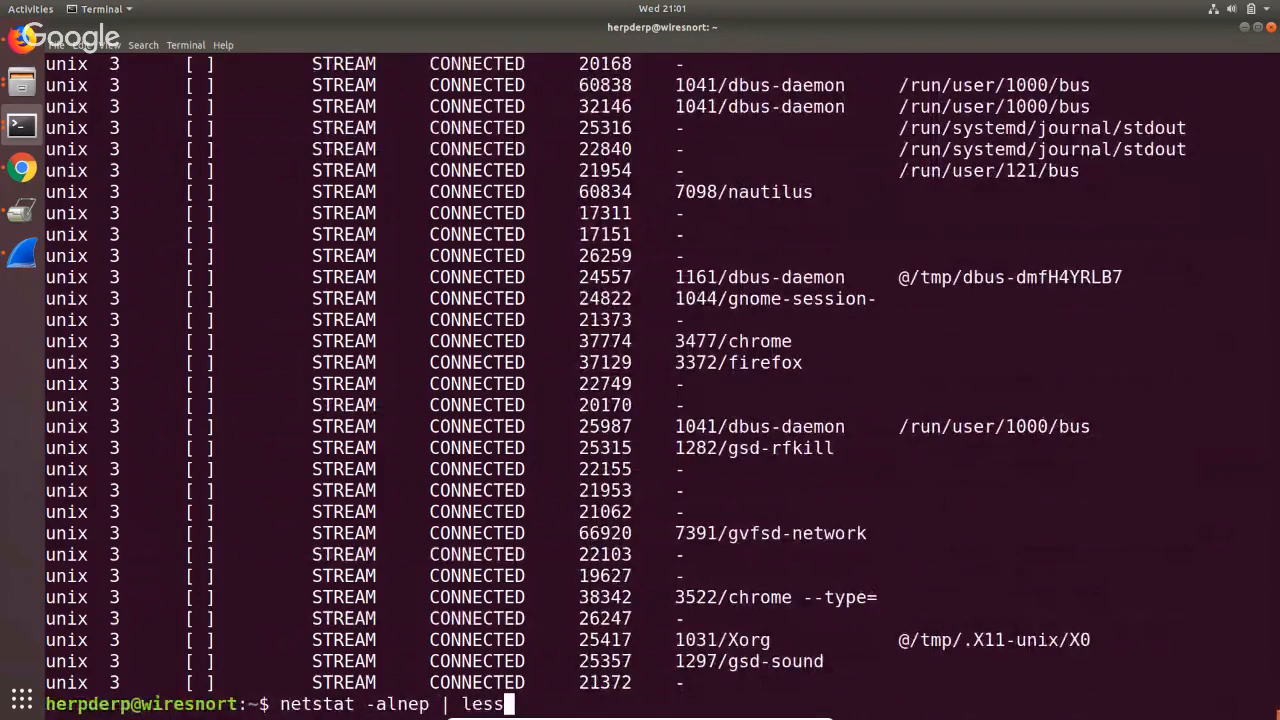
{"action": "key", "text": "Return"}
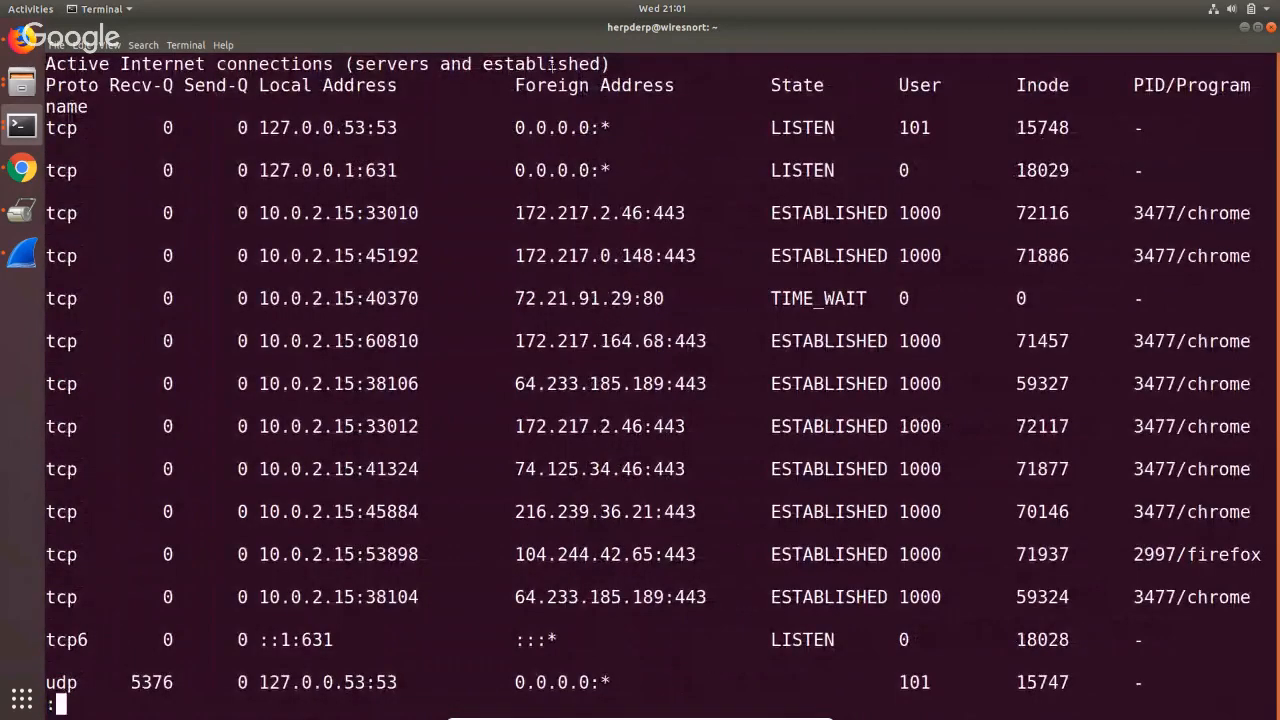
Examine the User and PID/Program columns, highlighting the user ID of the first entry and the chrome processes.
{"action": "left_click_drag", "start_coordinate": [806, 85], "coordinate": [943, 85]}
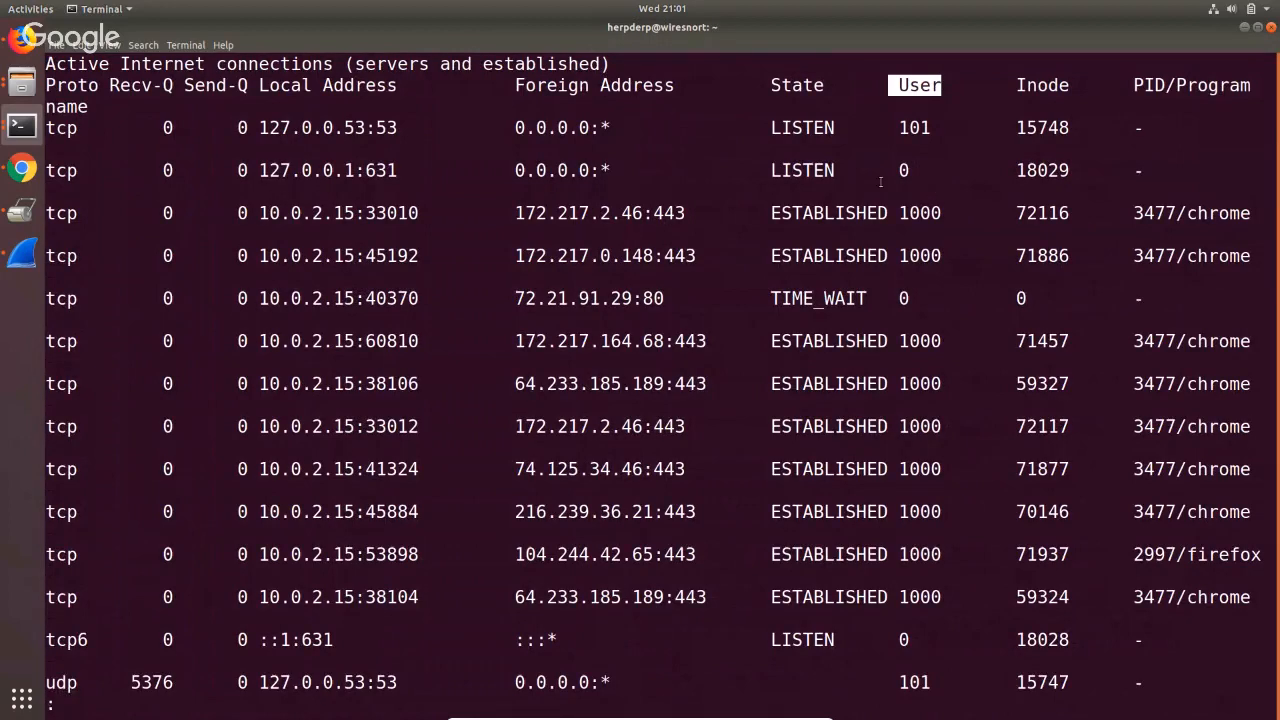
{"action": "left_click", "coordinate": [940, 111]}
{"action": "left_click_drag", "start_coordinate": [898, 127], "coordinate": [930, 127]}
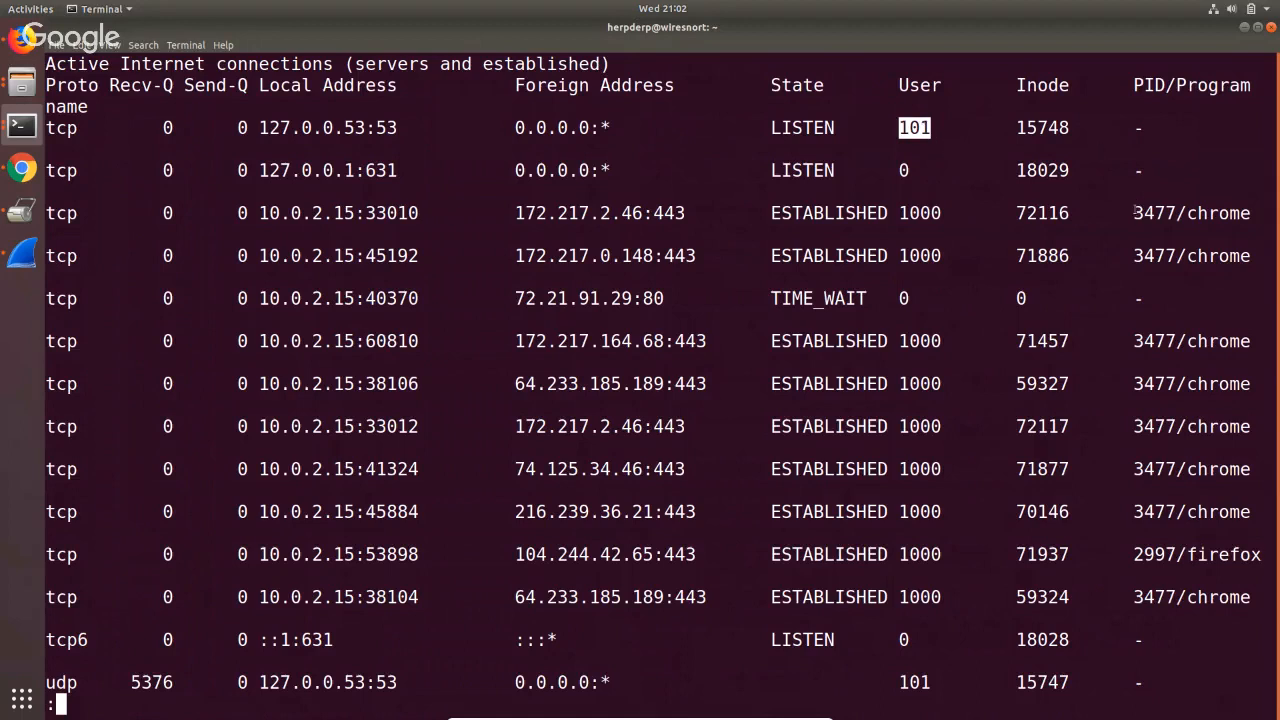
{"action": "left_click_drag", "start_coordinate": [1134, 213], "coordinate": [1262, 213]}
{"action": "left_click_drag", "start_coordinate": [1124, 255], "coordinate": [1252, 258]}
{"action": "left_click_drag", "start_coordinate": [1133, 341], "coordinate": [1249, 338]}
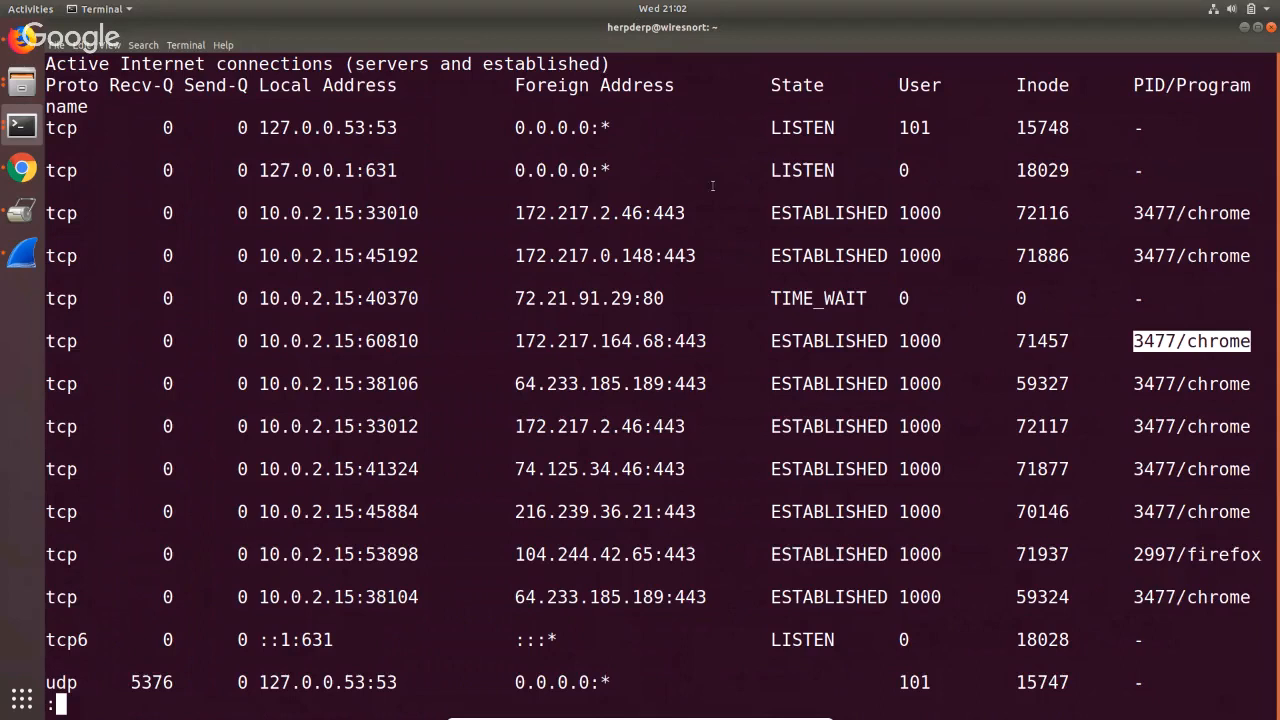
Minimize the Terminal and Wireshark, revisit the VirusTotal page for 73.125.45.48 and the Robtex page in Chrome, and return to Wireshark.
{"action": "left_click", "coordinate": [1243, 29]}
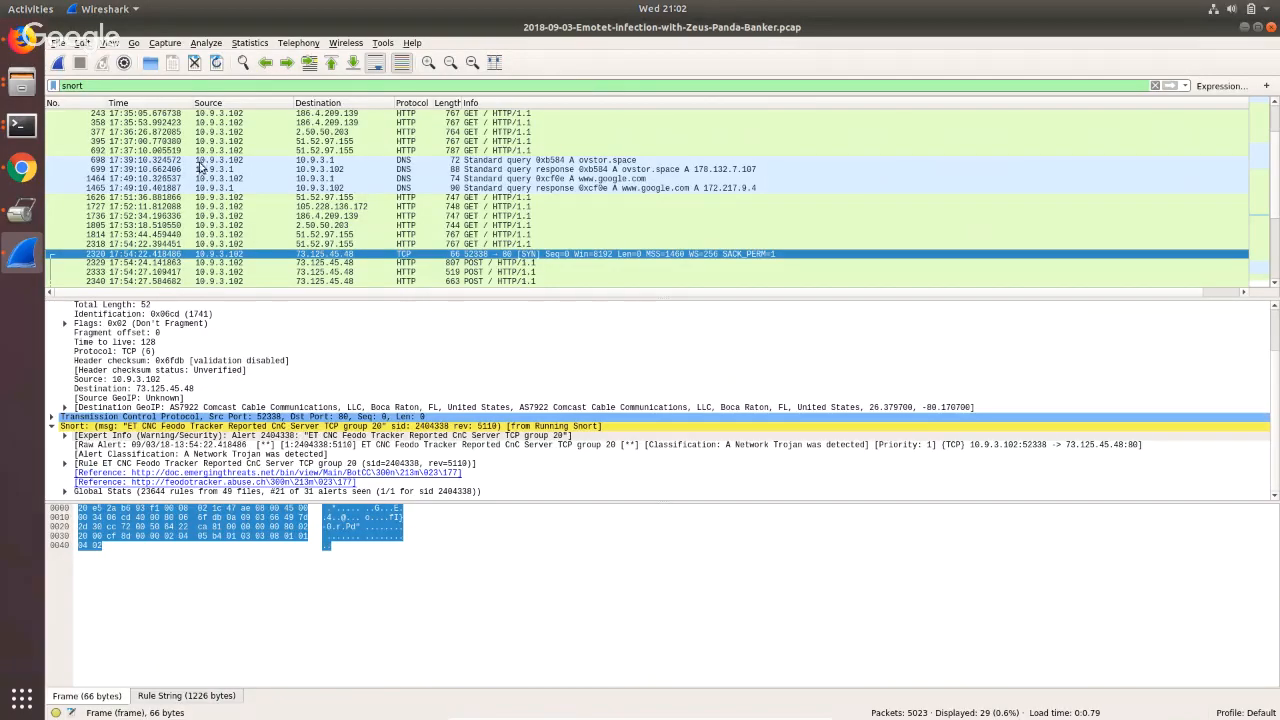
{"action": "left_click", "coordinate": [1240, 30]}
{"action": "left_click", "coordinate": [575, 29]}
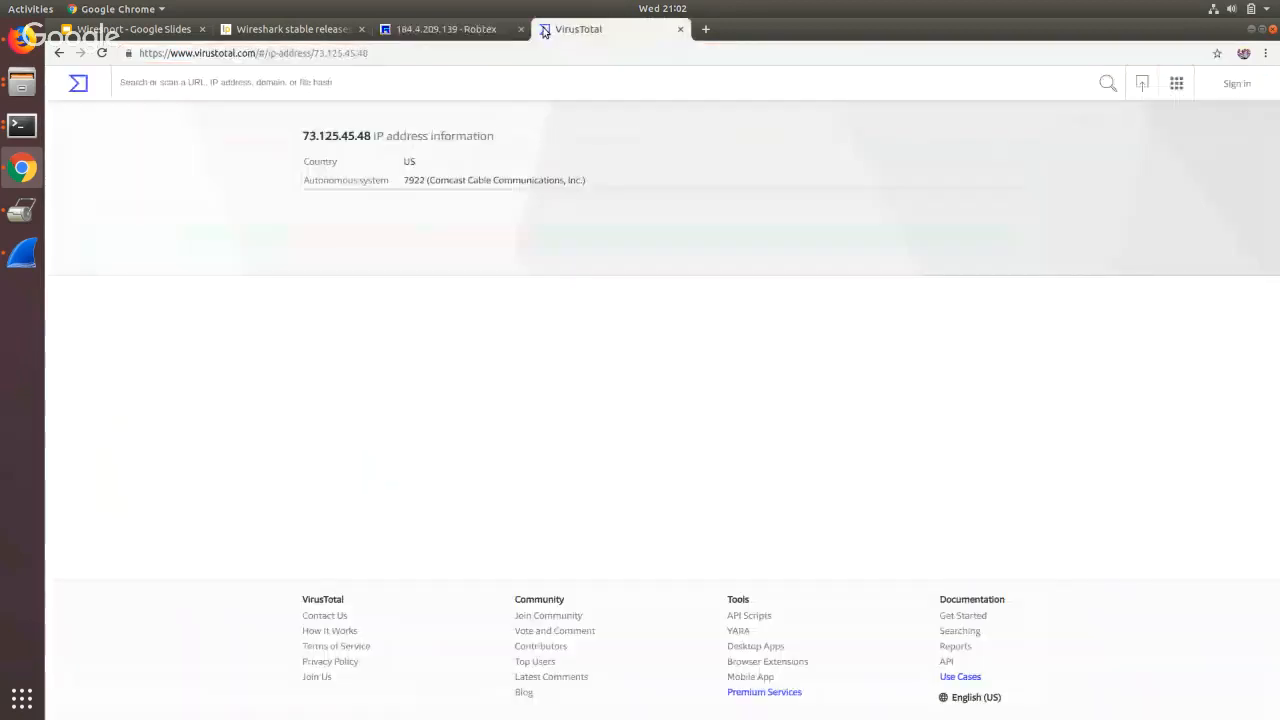
{"action": "double_click", "coordinate": [431, 58]}
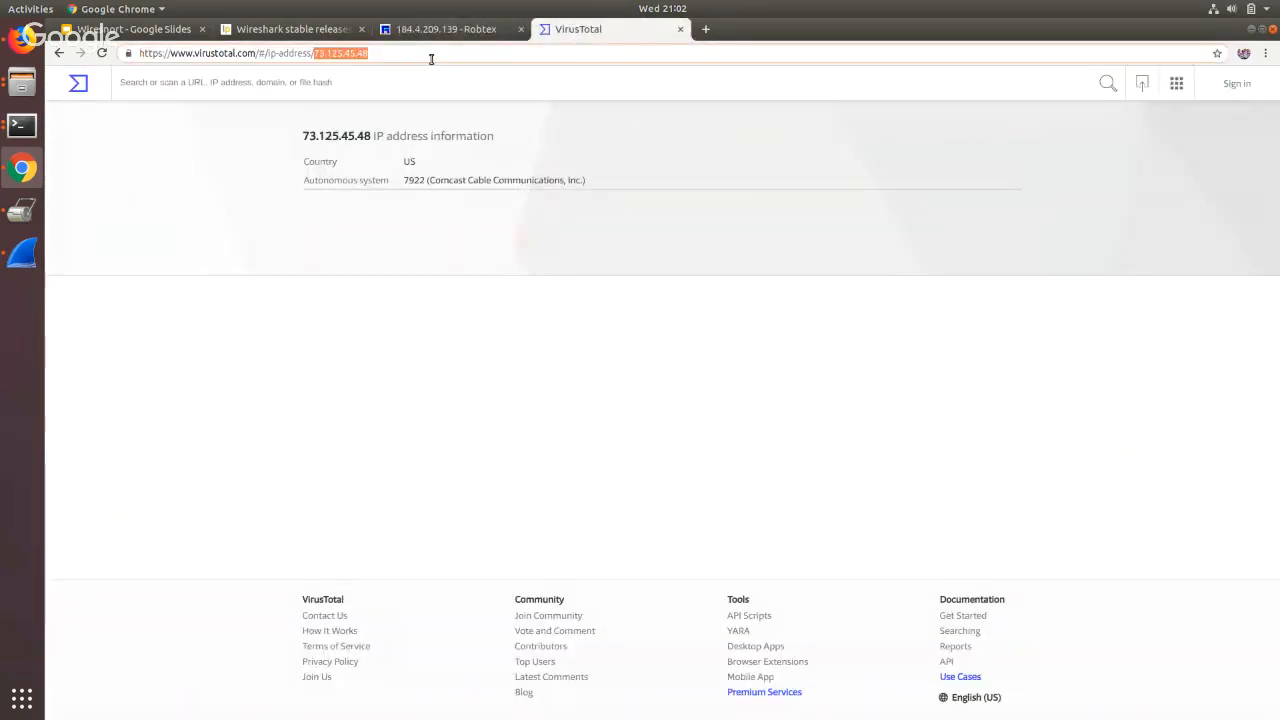
{"action": "left_click", "coordinate": [427, 34]}
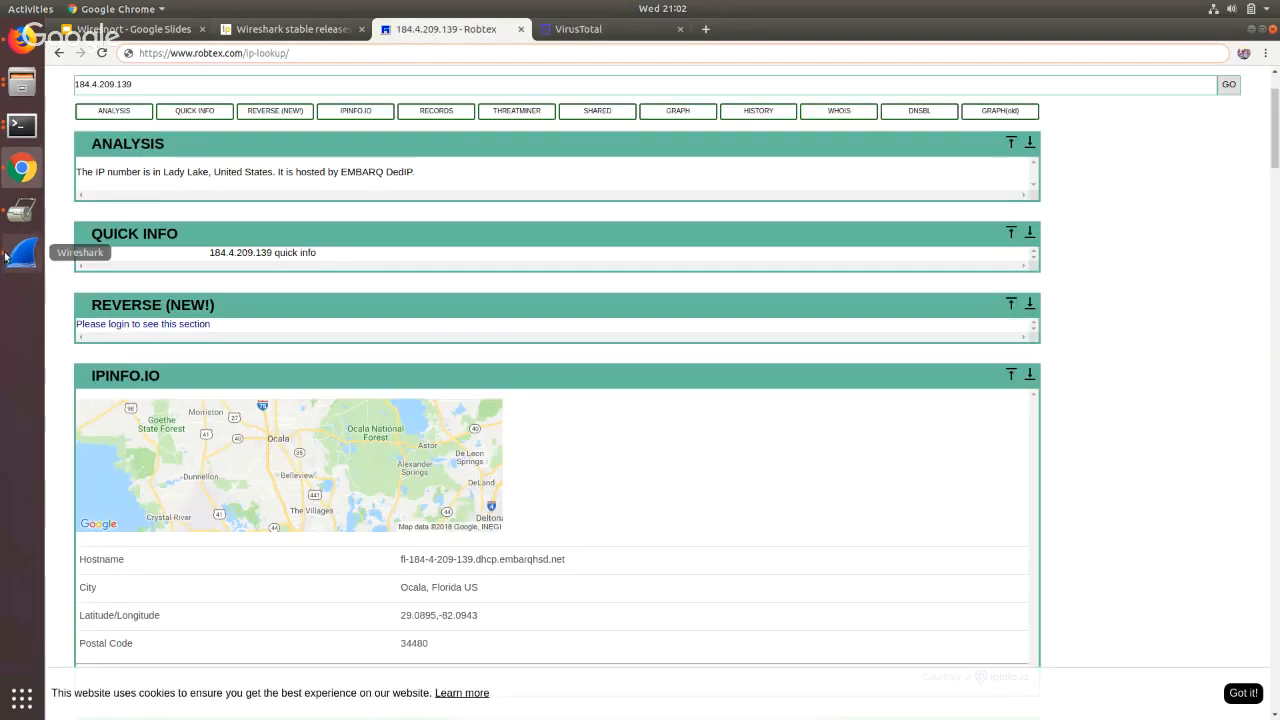
{"action": "left_click", "coordinate": [5, 257]}
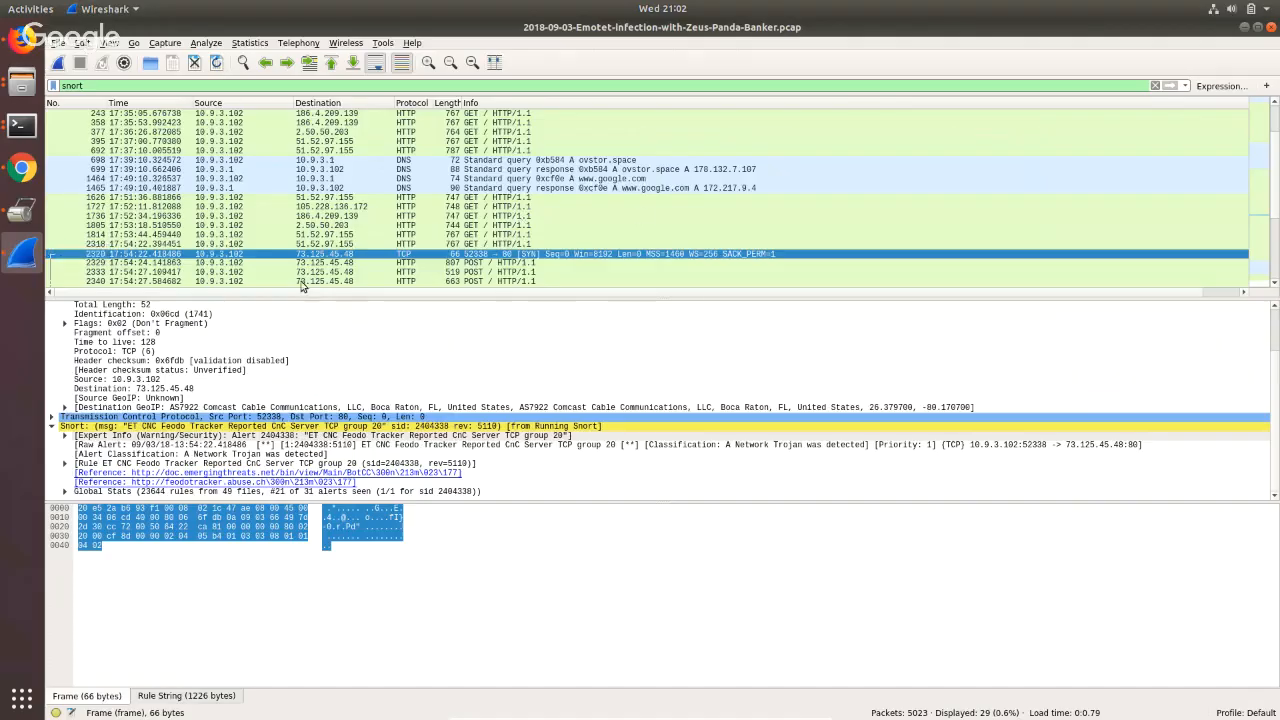
Check the Terminal window working in ~/Documents and return to the Emotet capture in Wireshark.
{"action": "left_click", "coordinate": [21, 125]}
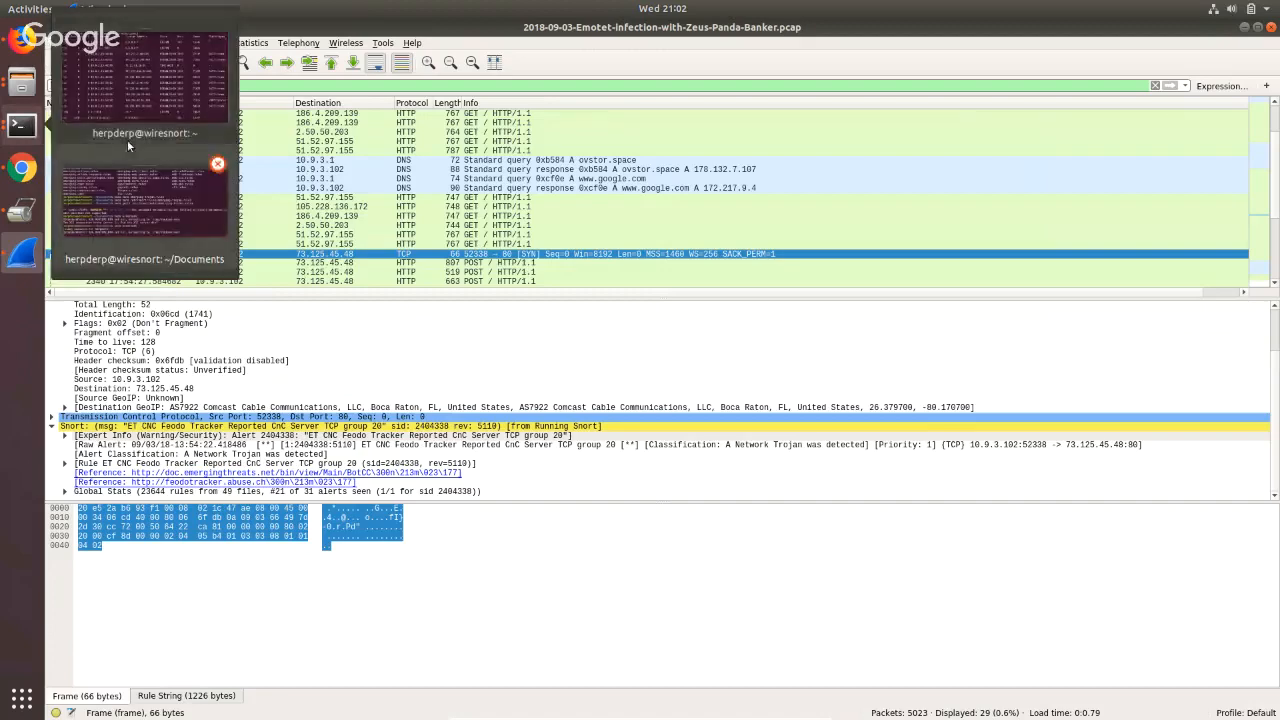
{"action": "left_click", "coordinate": [170, 226]}
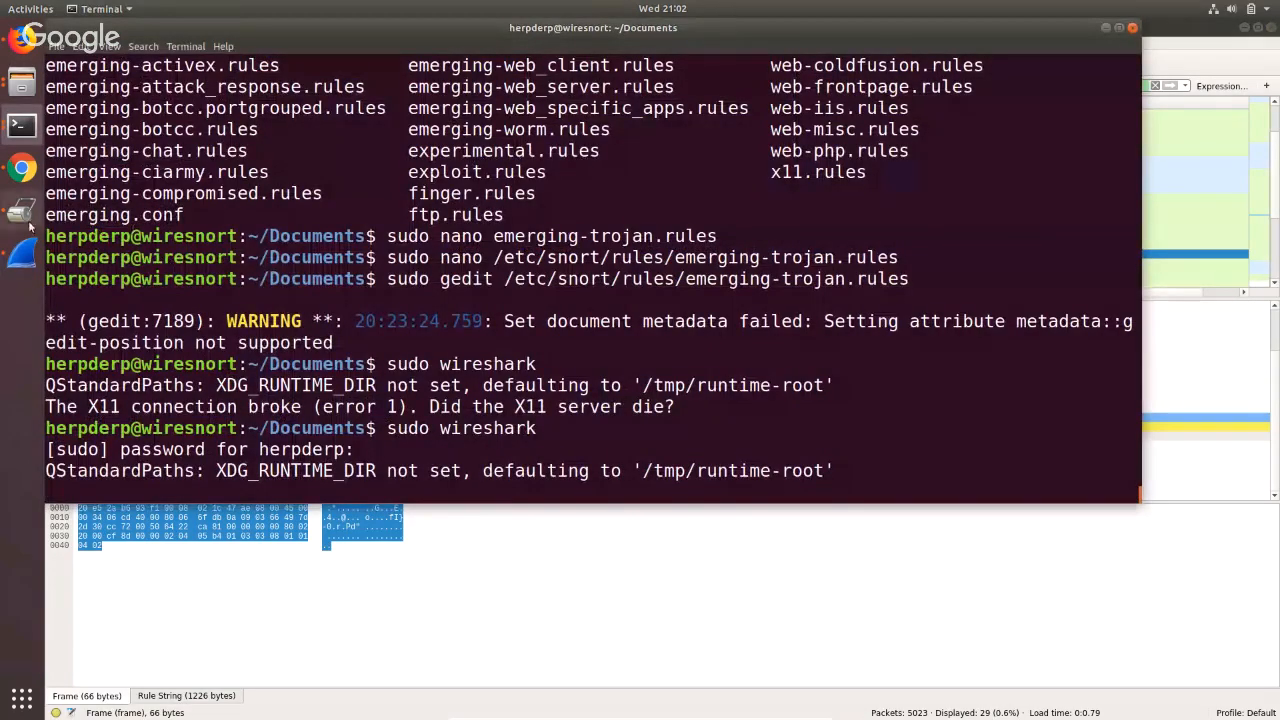
{"action": "left_click", "coordinate": [20, 258]}
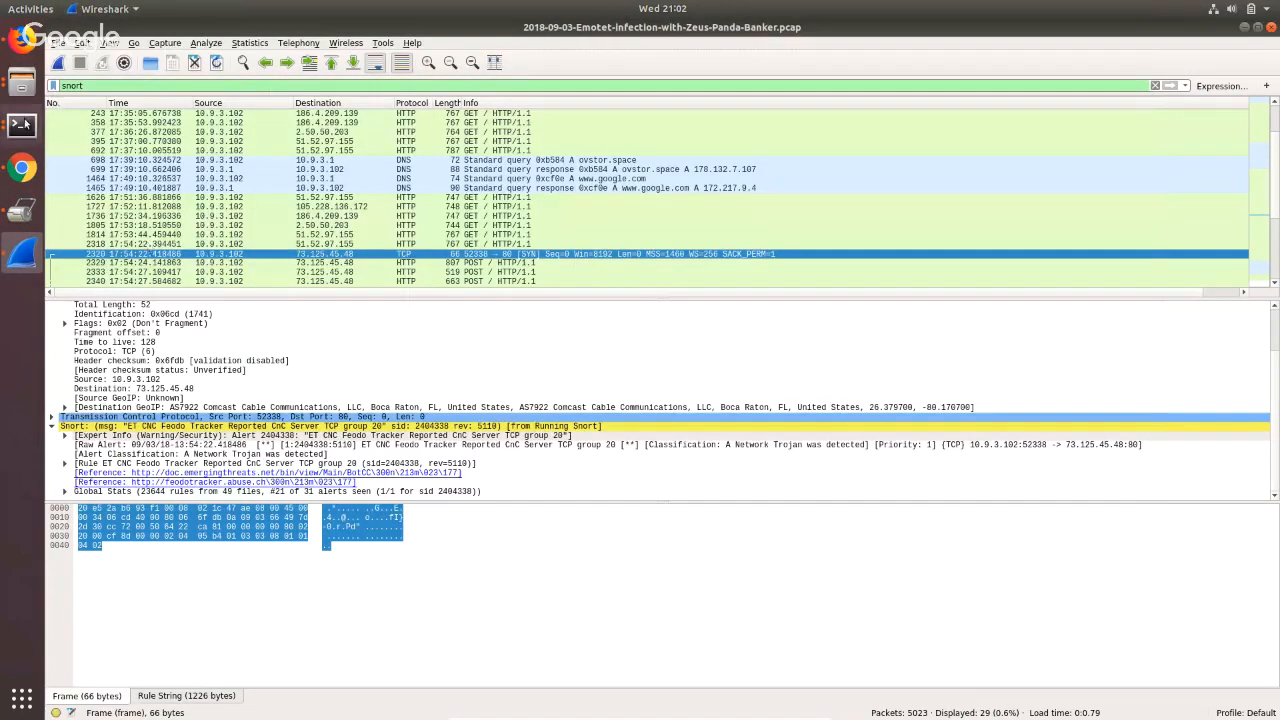
Switch to the Terminal window with the netstat listing and examine the local addresses of the active connections.
{"action": "left_click", "coordinate": [21, 125]}
{"action": "left_click", "coordinate": [146, 192]}
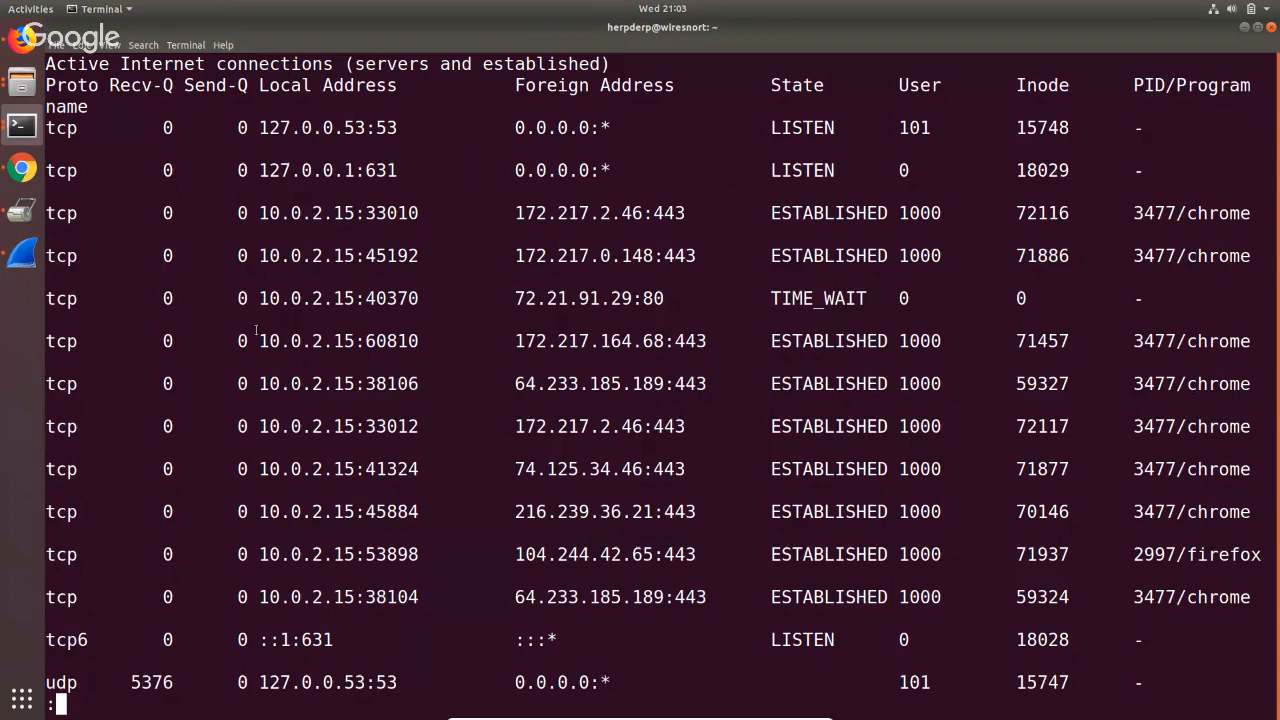
{"action": "triple_click", "coordinate": [443, 354]}
{"action": "left_click", "coordinate": [365, 347]}
Switch to Firefox and open virustotal.com in a new tab.
{"action": "left_click", "coordinate": [24, 42]}
{"action": "left_click", "coordinate": [500, 72]}
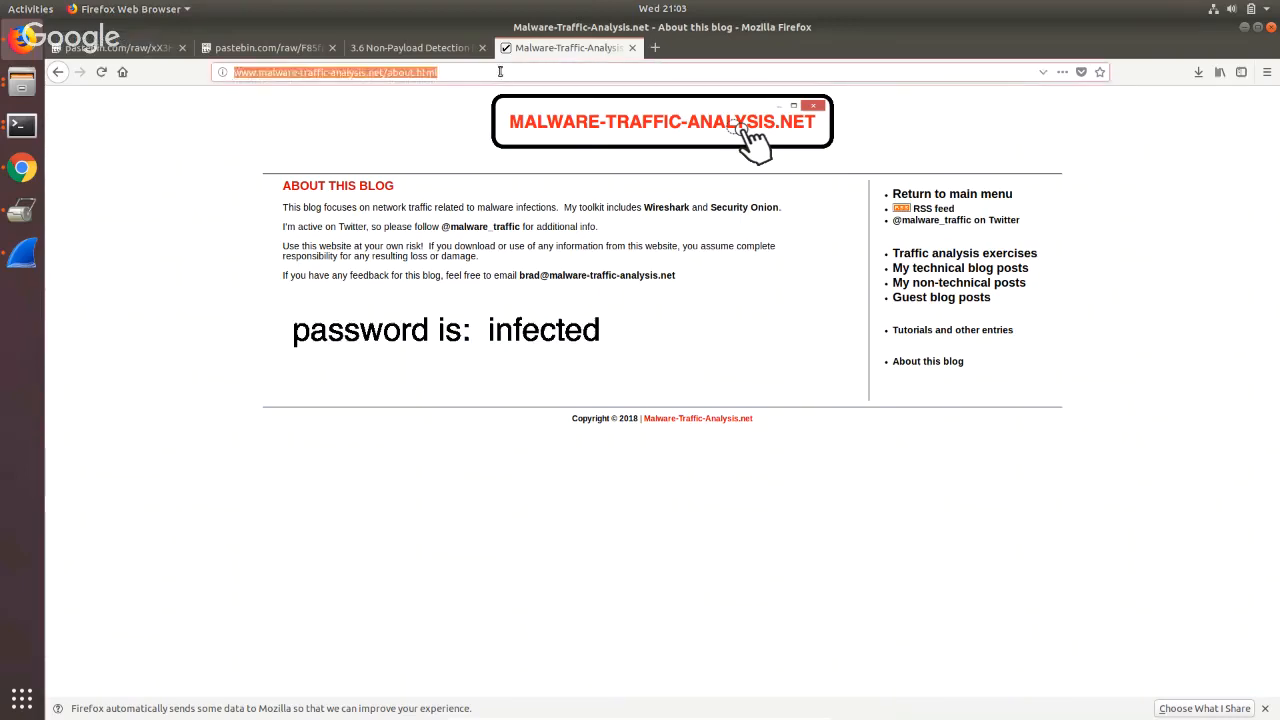
{"action": "left_click", "coordinate": [660, 48]}
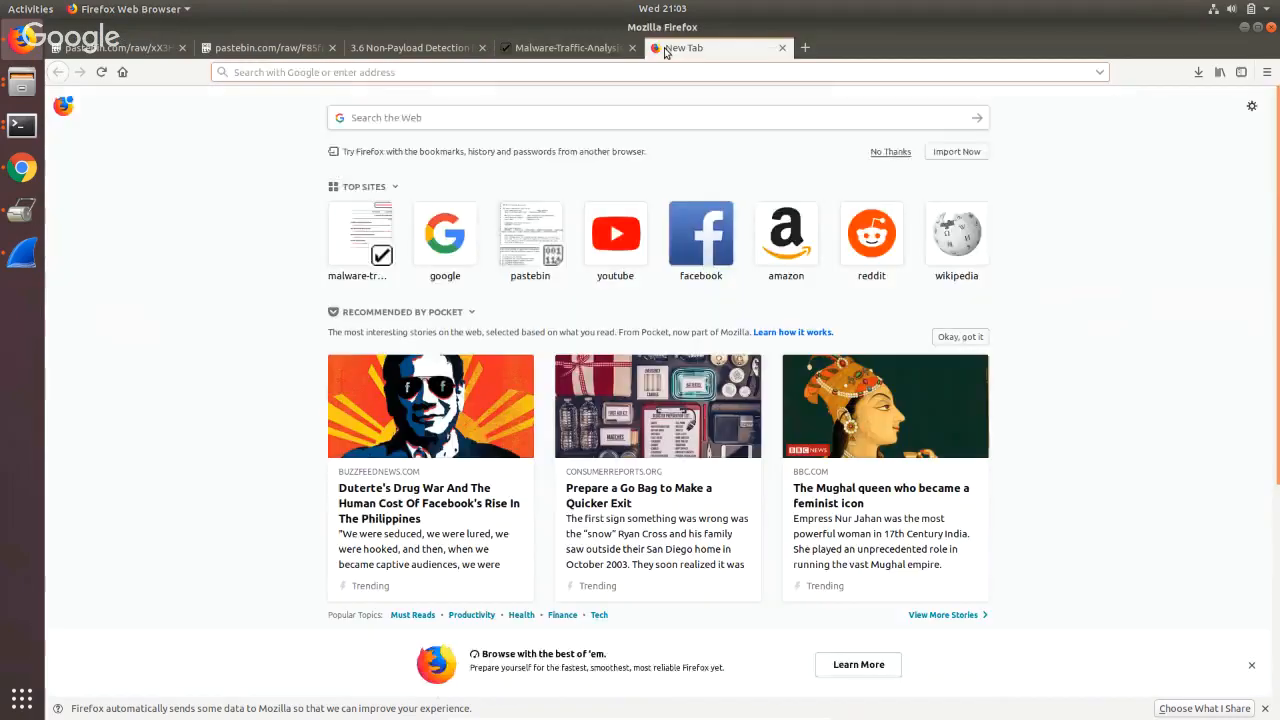
{"action": "type", "text": "virustotal.com"}
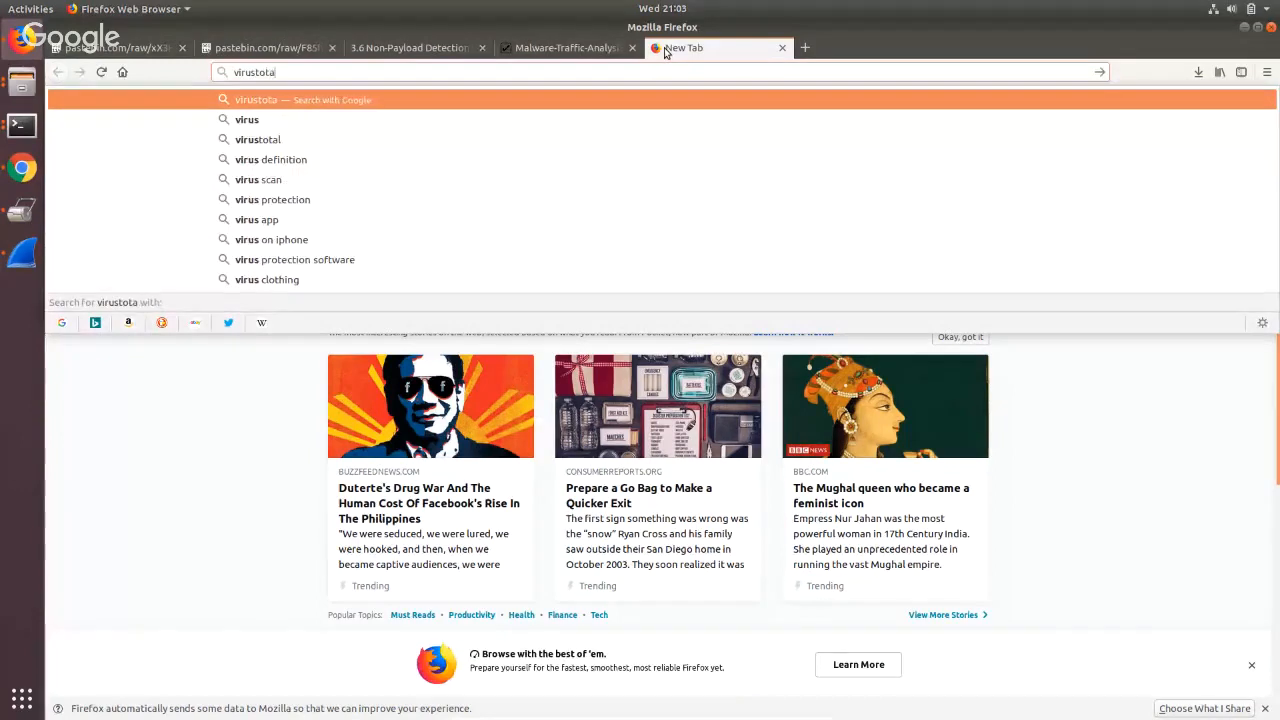
{"action": "key", "text": "Return"}
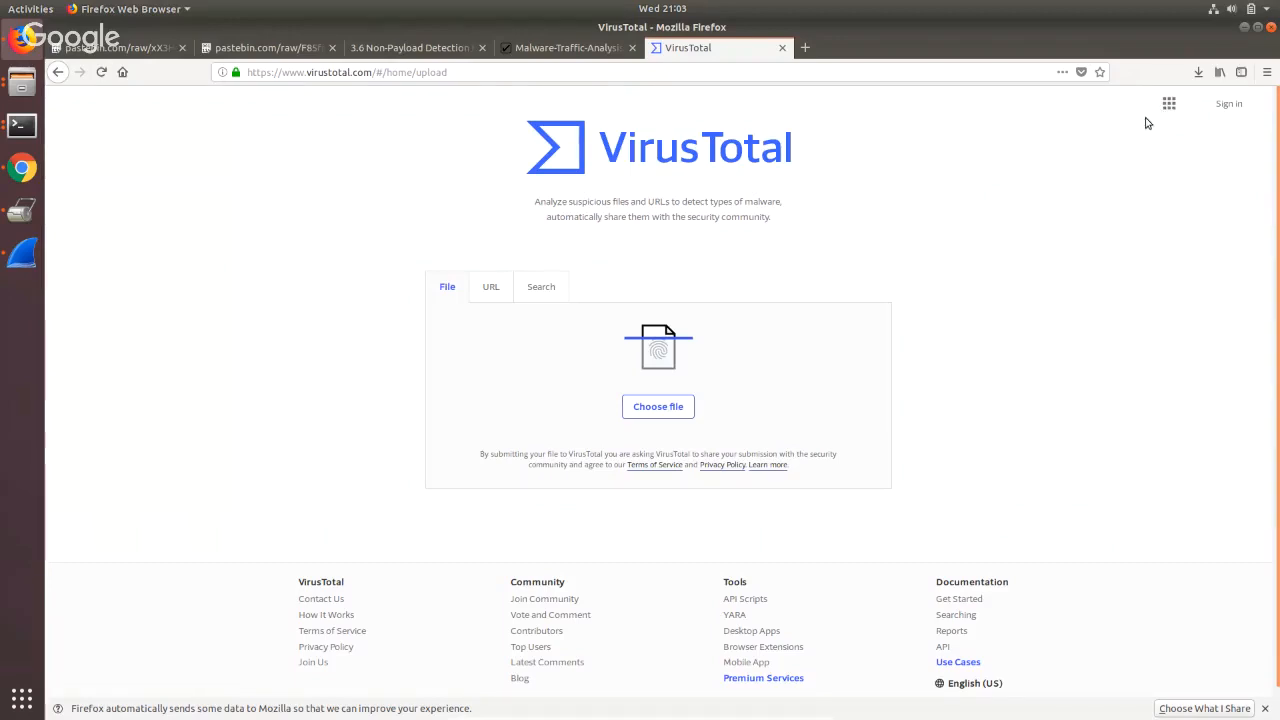
Upload 2018-09-03-Emotet-infection-with-Zeus-Panda-Banker.pcap from Downloads for a VirusTotal scan and highlight its SHA-256 hash.
{"action": "left_click", "coordinate": [659, 406]}
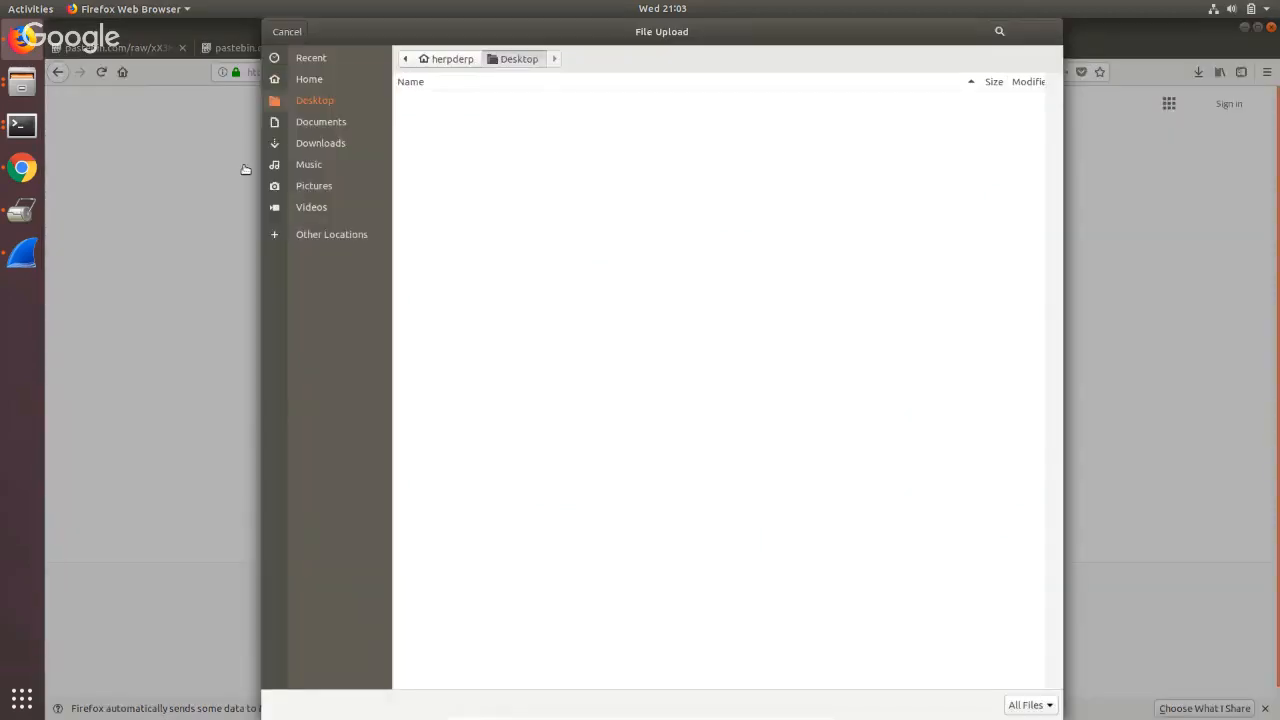
{"action": "left_click", "coordinate": [340, 142]}
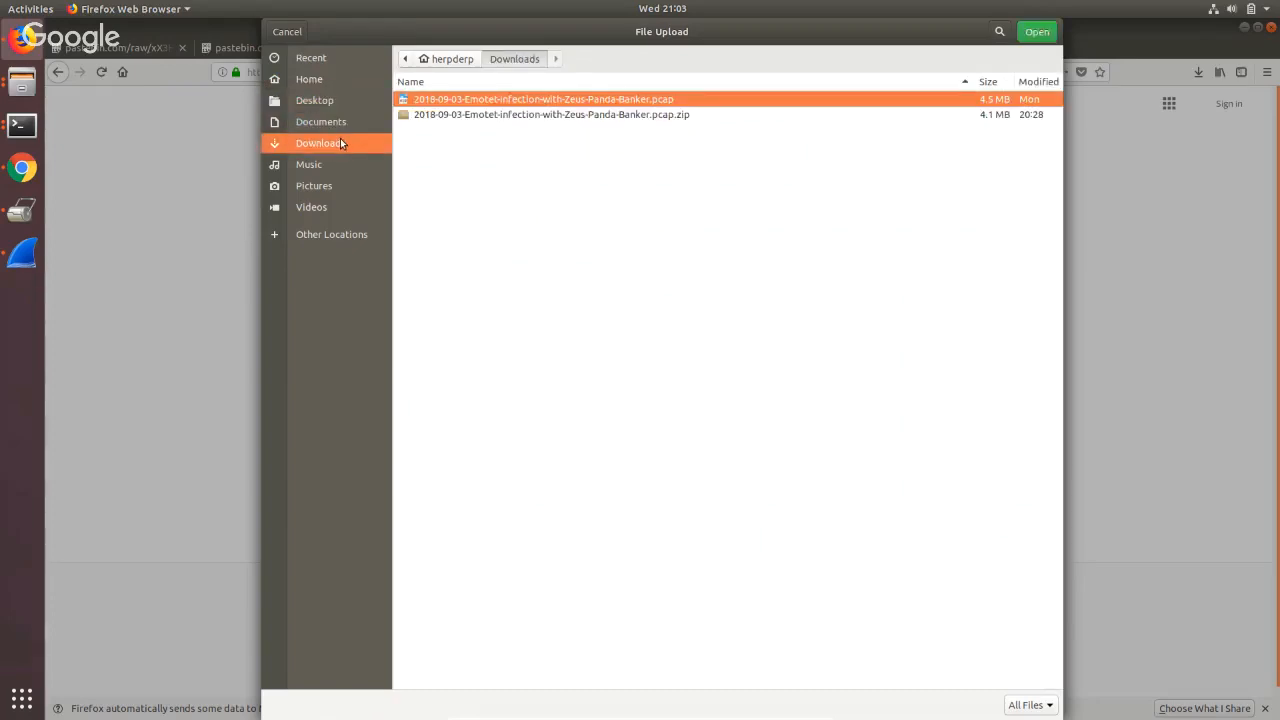
{"action": "left_click", "coordinate": [1035, 33]}
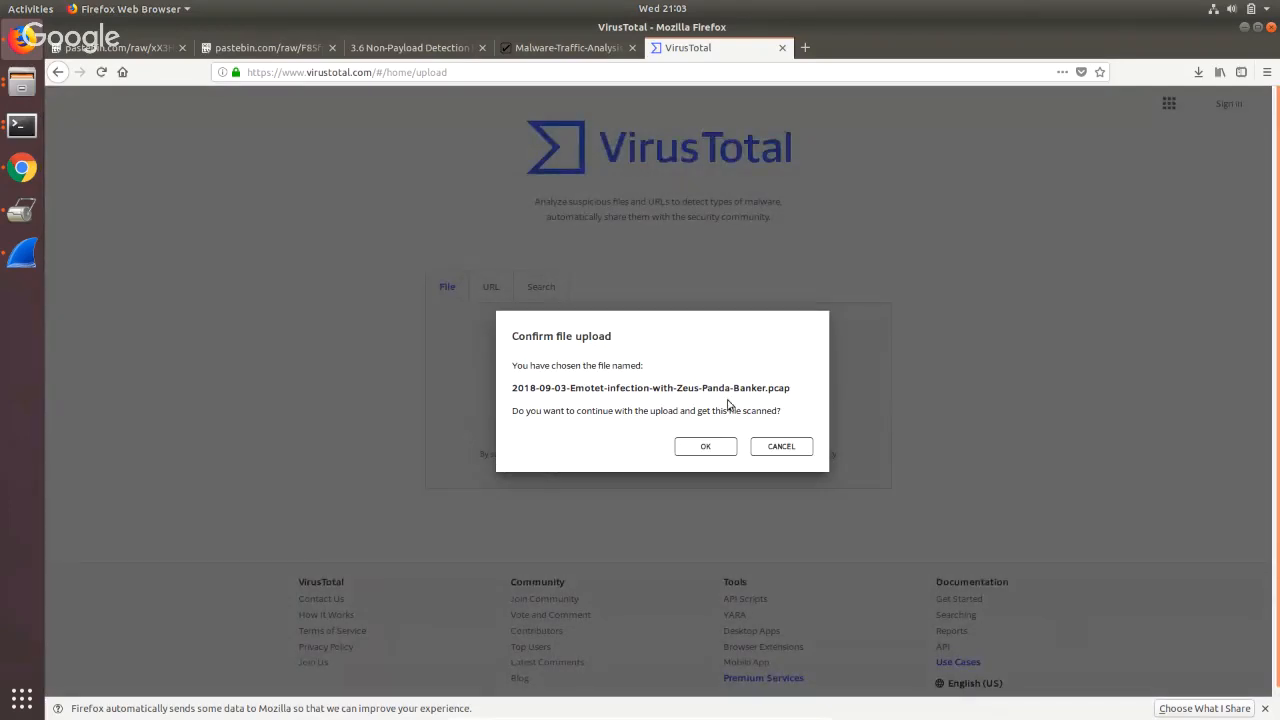
{"action": "left_click", "coordinate": [714, 450]}
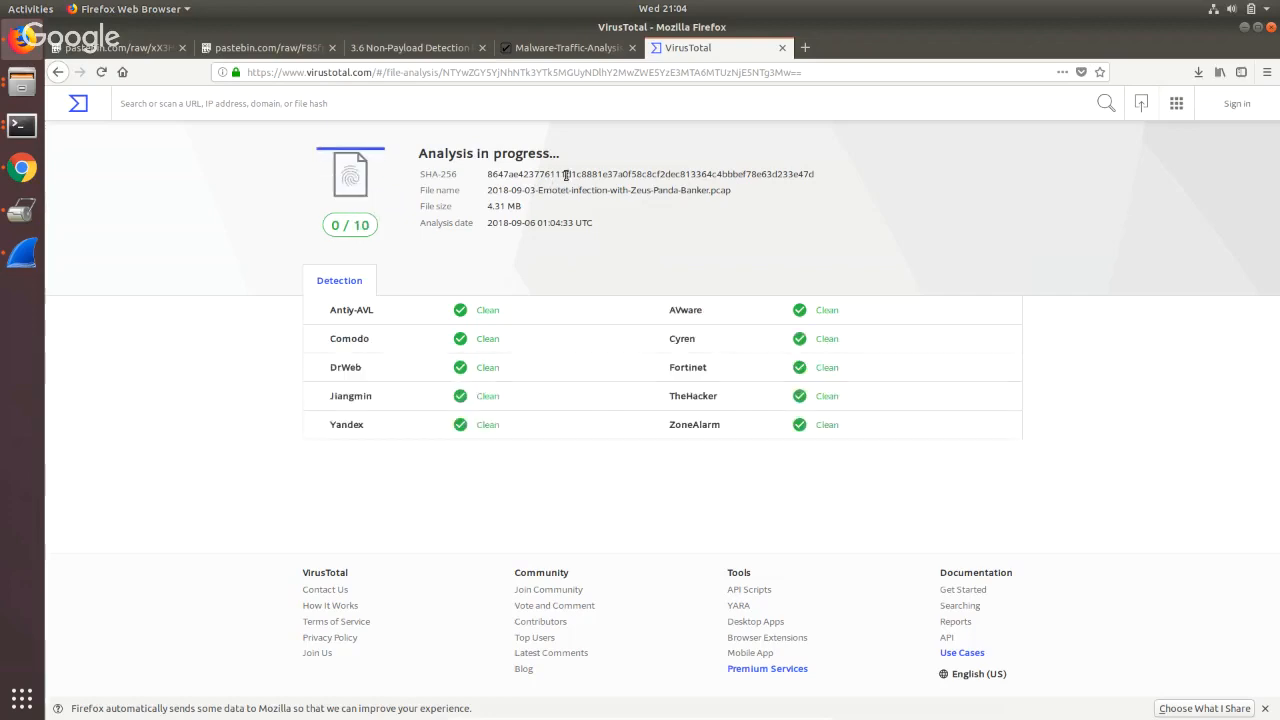
{"action": "double_click", "coordinate": [551, 174]}
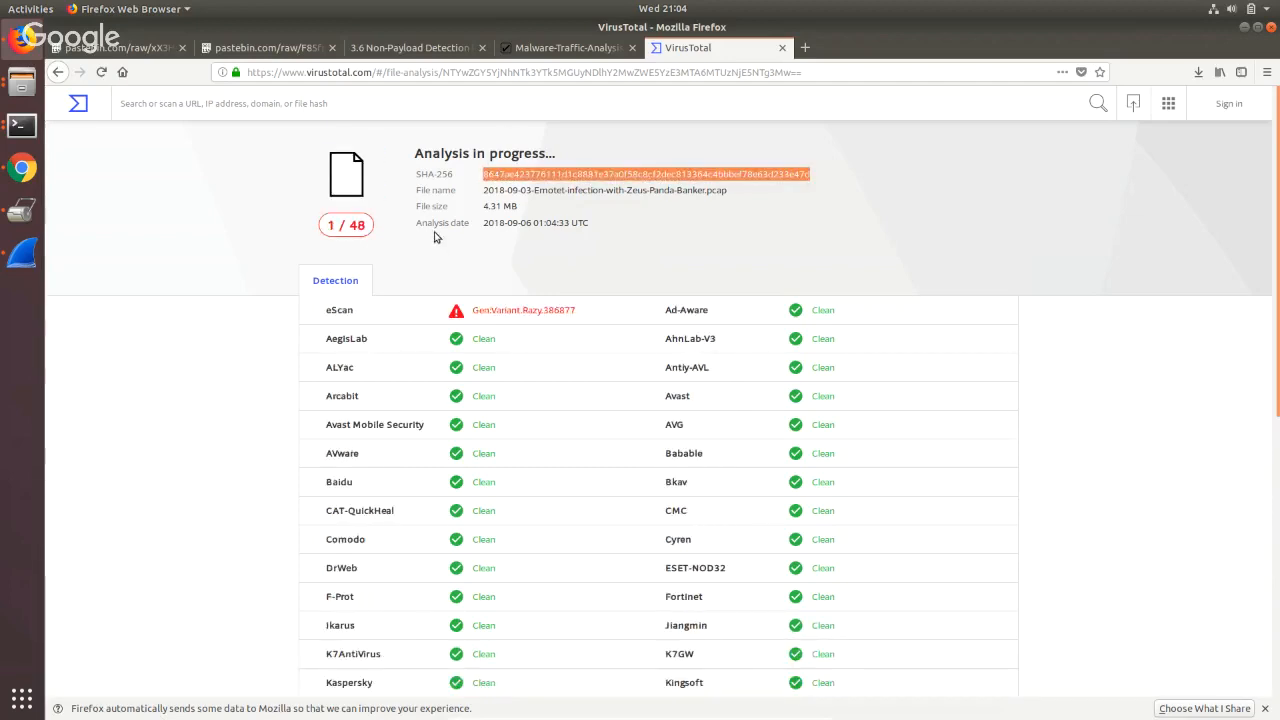
Open malwr.com in a new browser tab.
{"action": "left_click", "coordinate": [805, 47]}
{"action": "type", "text": "malw"}
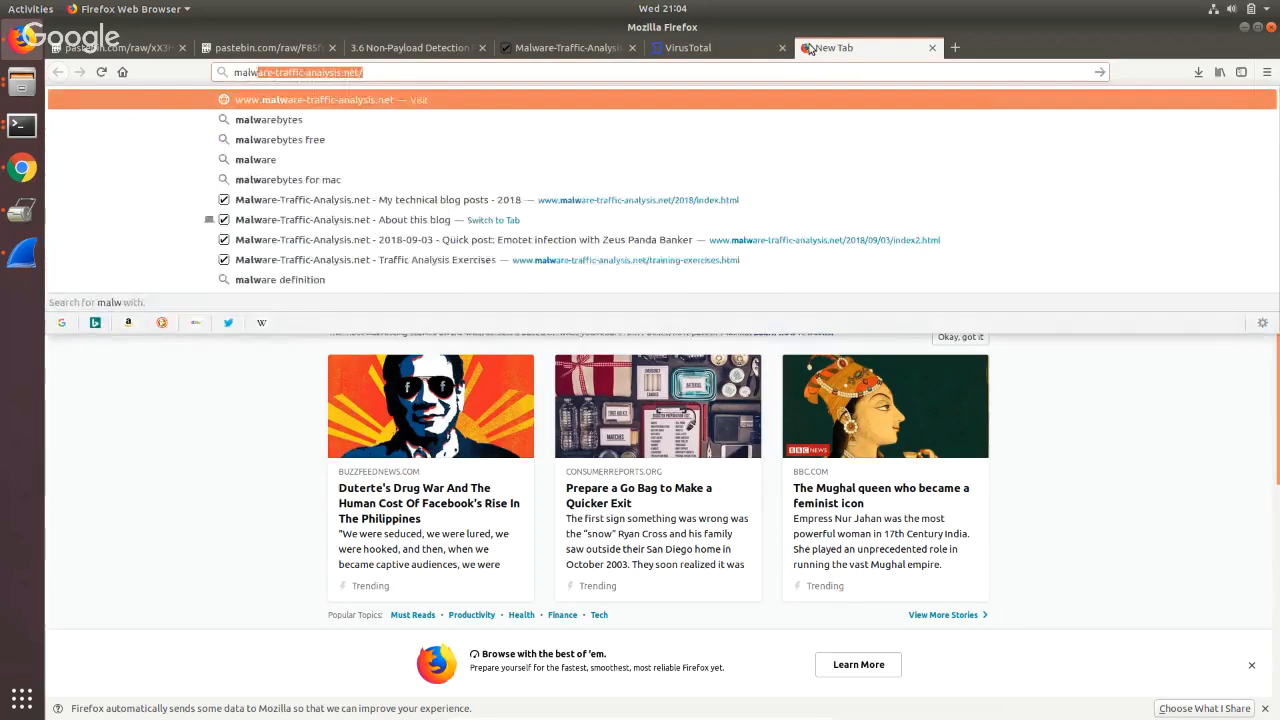
{"action": "type", "text": "r.com"}
{"action": "key", "text": "Return"}
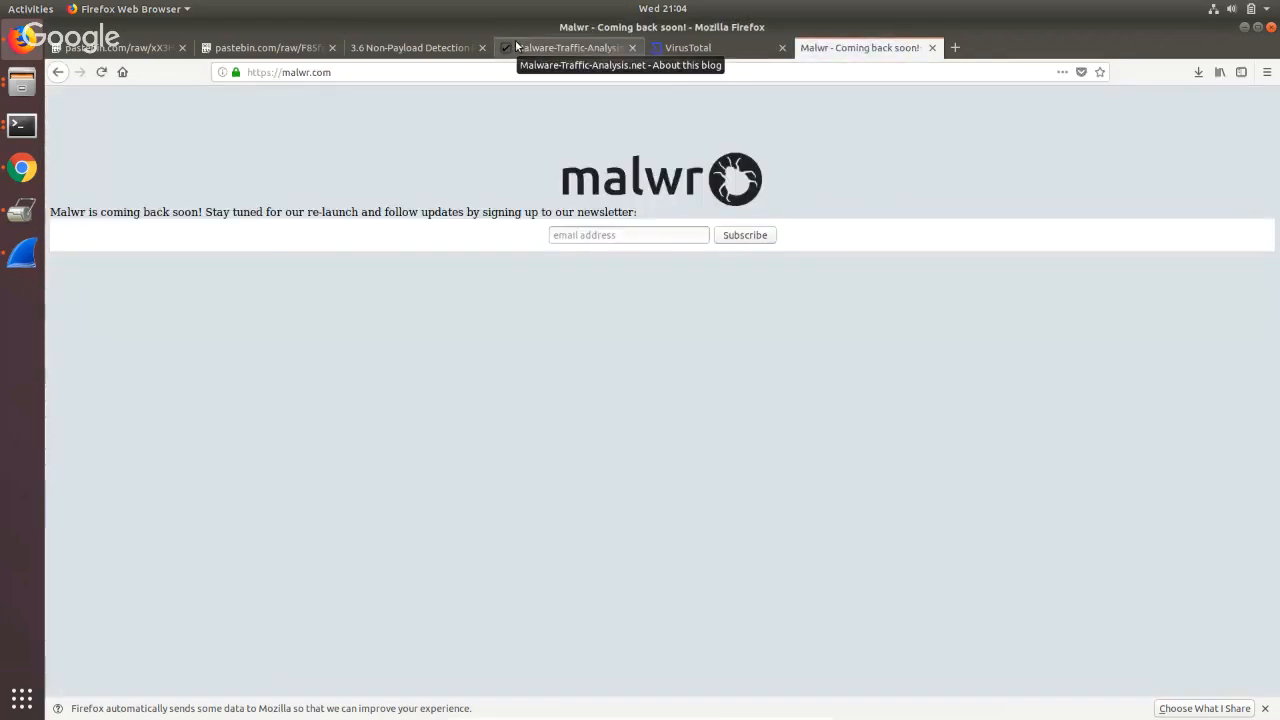
Search Google for "hybrid analysis" and open the Hybrid Analysis website from the results.
{"action": "left_click", "coordinate": [598, 72]}
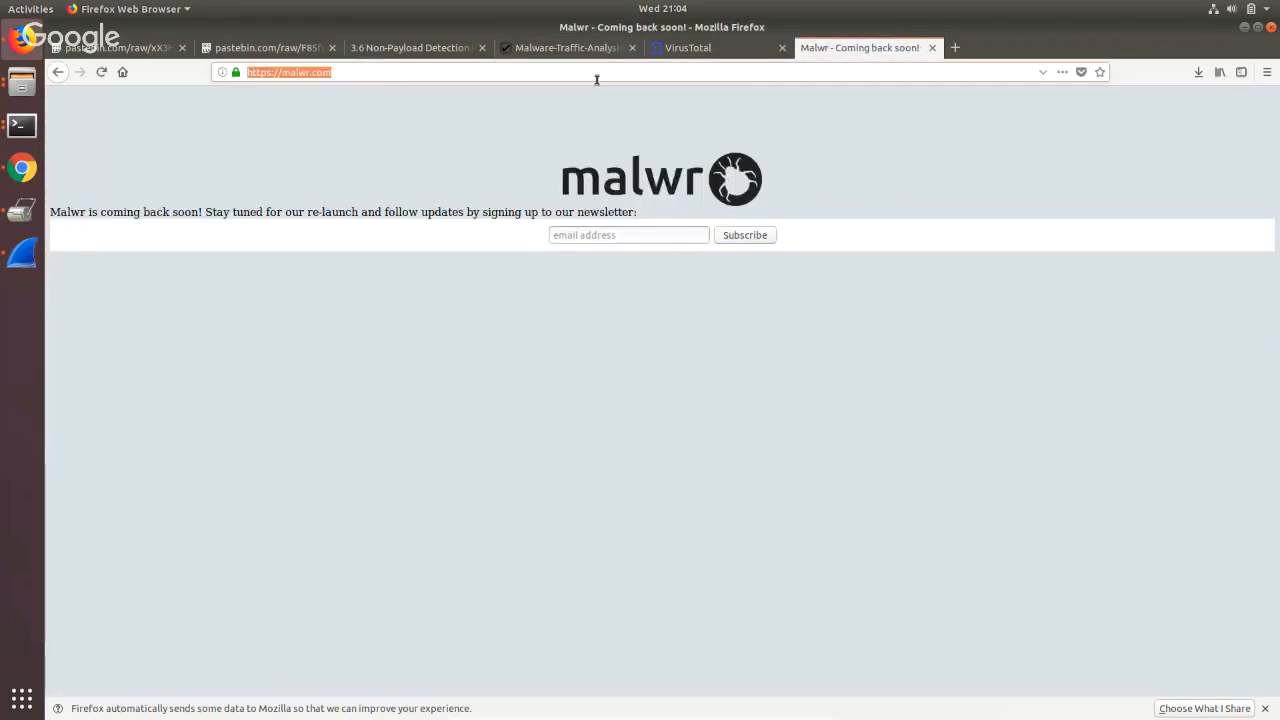
{"action": "type", "text": "hybrid"}
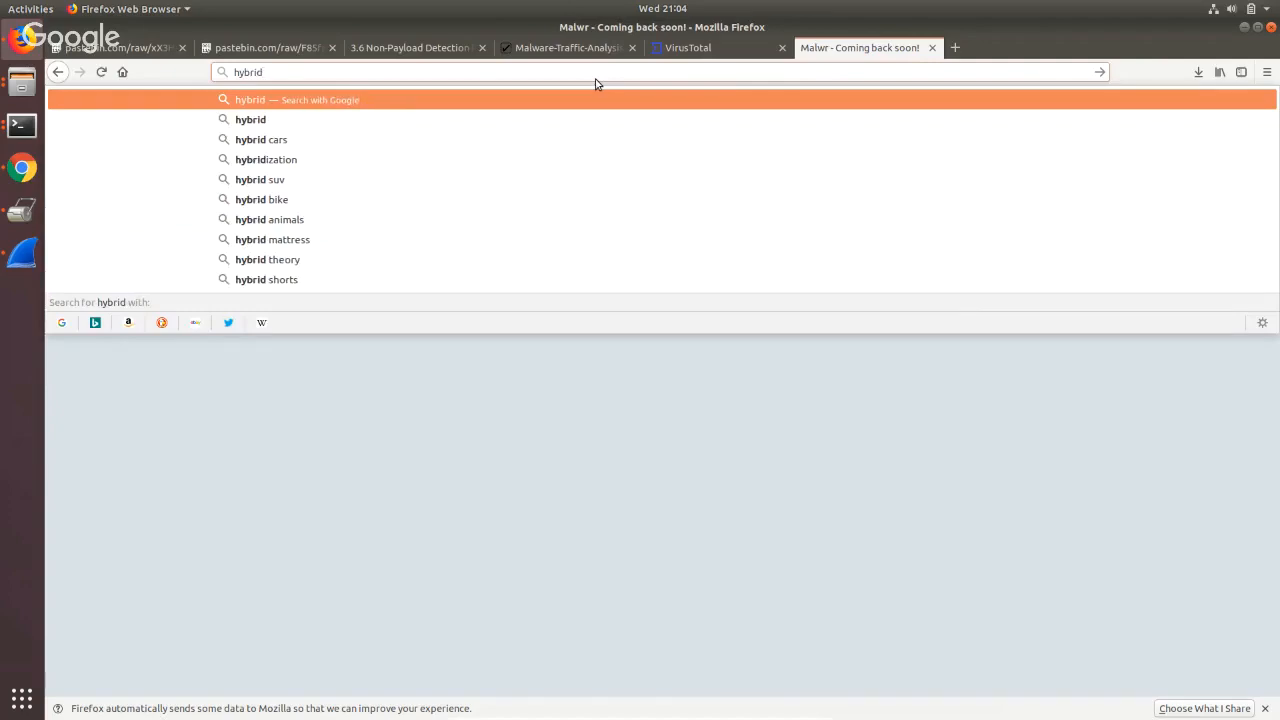
{"action": "type", "text": " analysis"}
{"action": "key", "text": "Return"}
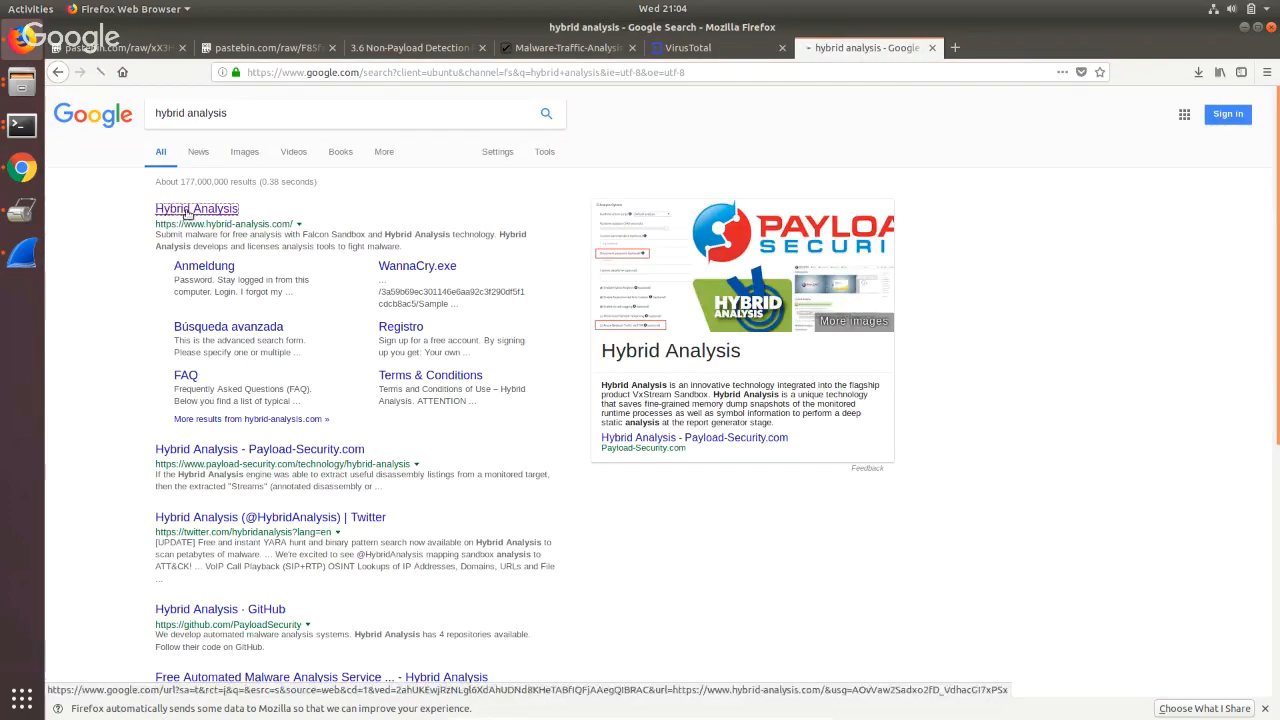
{"action": "left_click", "coordinate": [187, 212]}
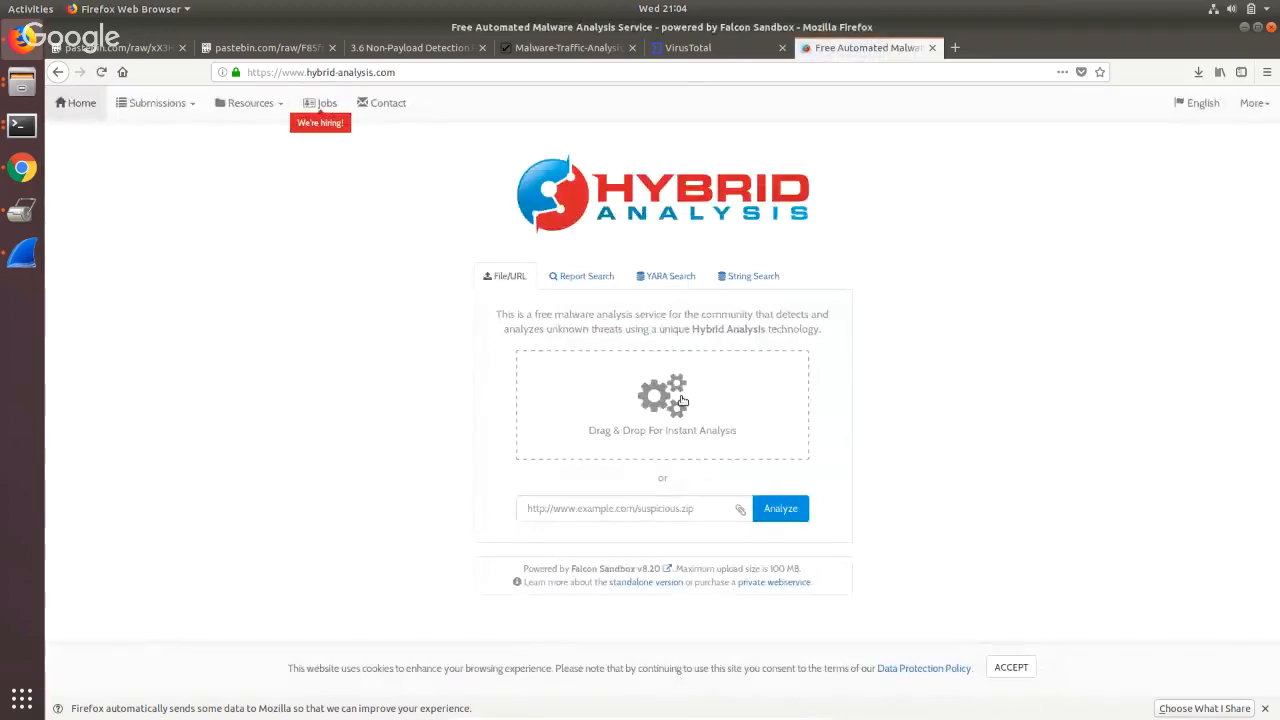
Compare the Hybrid Analysis submission page with the VirusTotal scan of the capture, finishing on the VirusTotal results.
{"action": "left_click", "coordinate": [685, 50]}
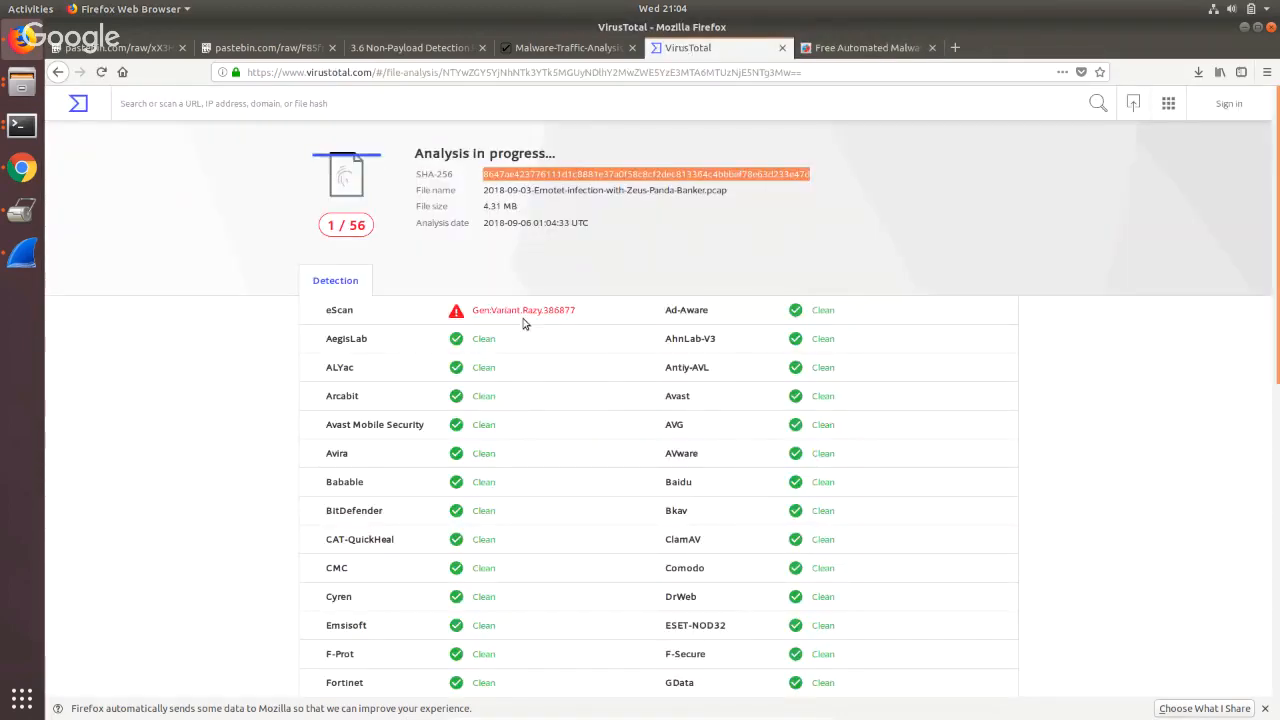
{"action": "left_click", "coordinate": [812, 50]}
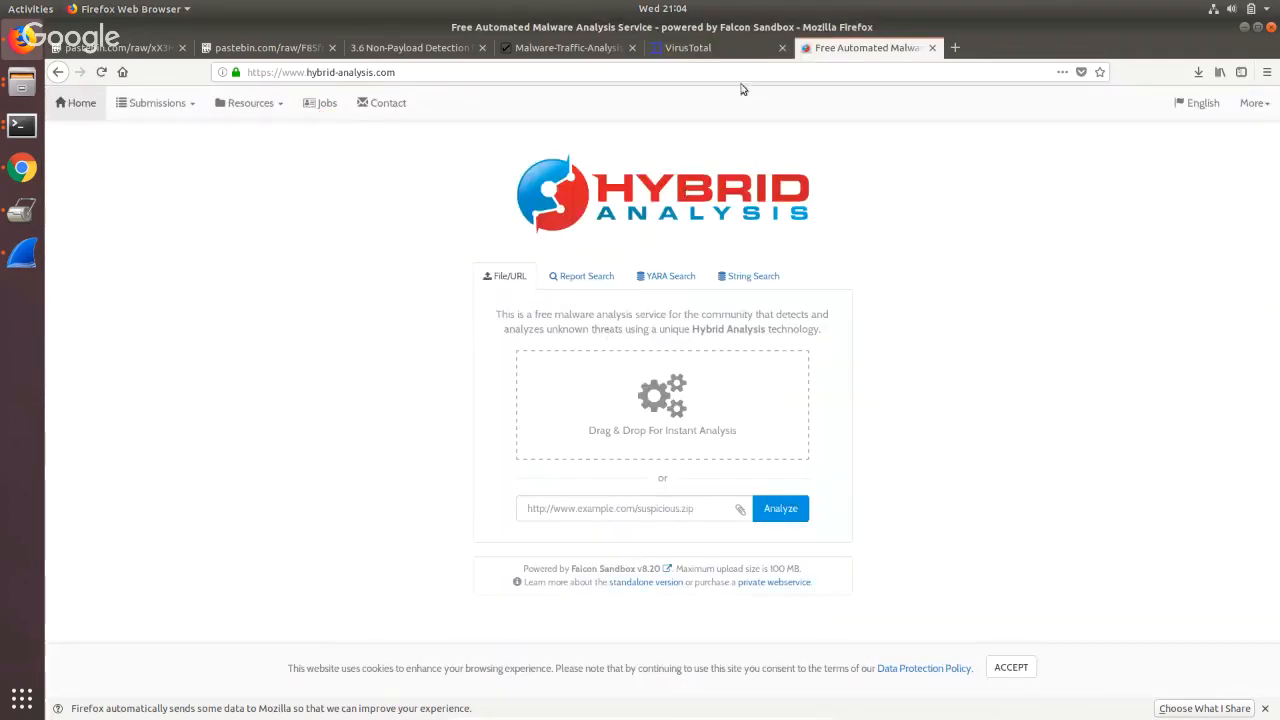
{"action": "left_click", "coordinate": [700, 48]}
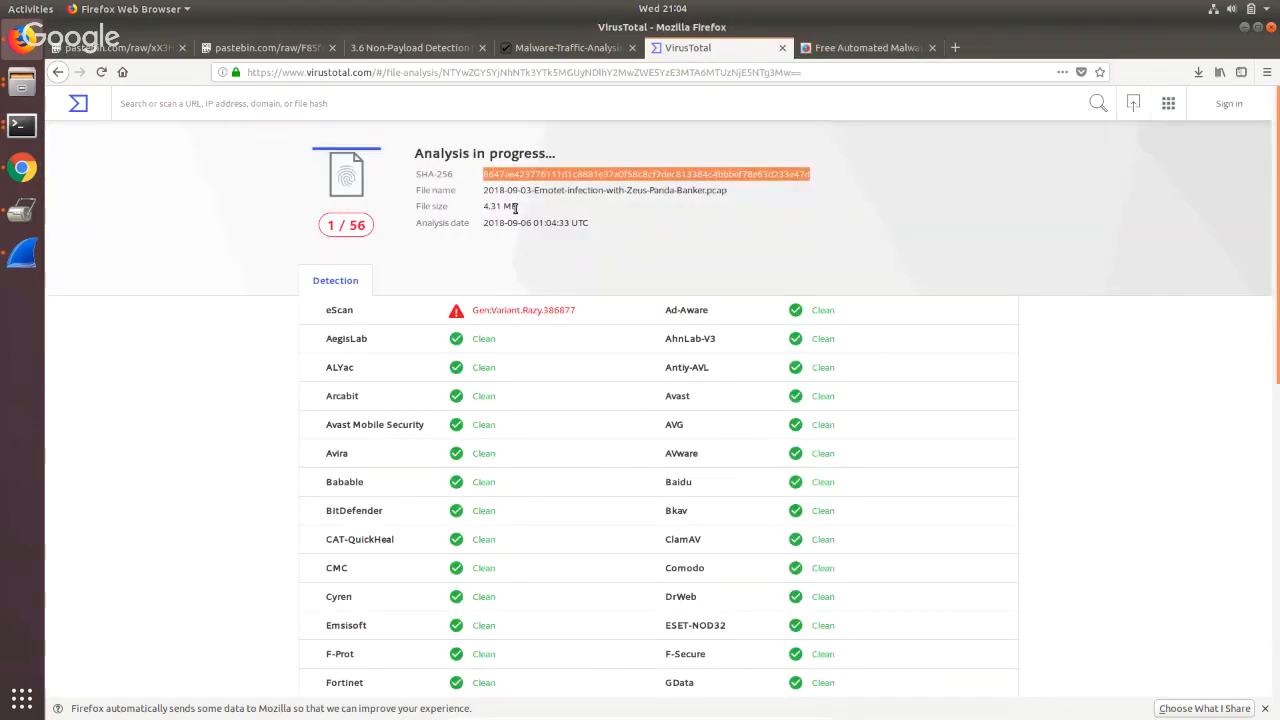
{"action": "left_click", "coordinate": [866, 48]}
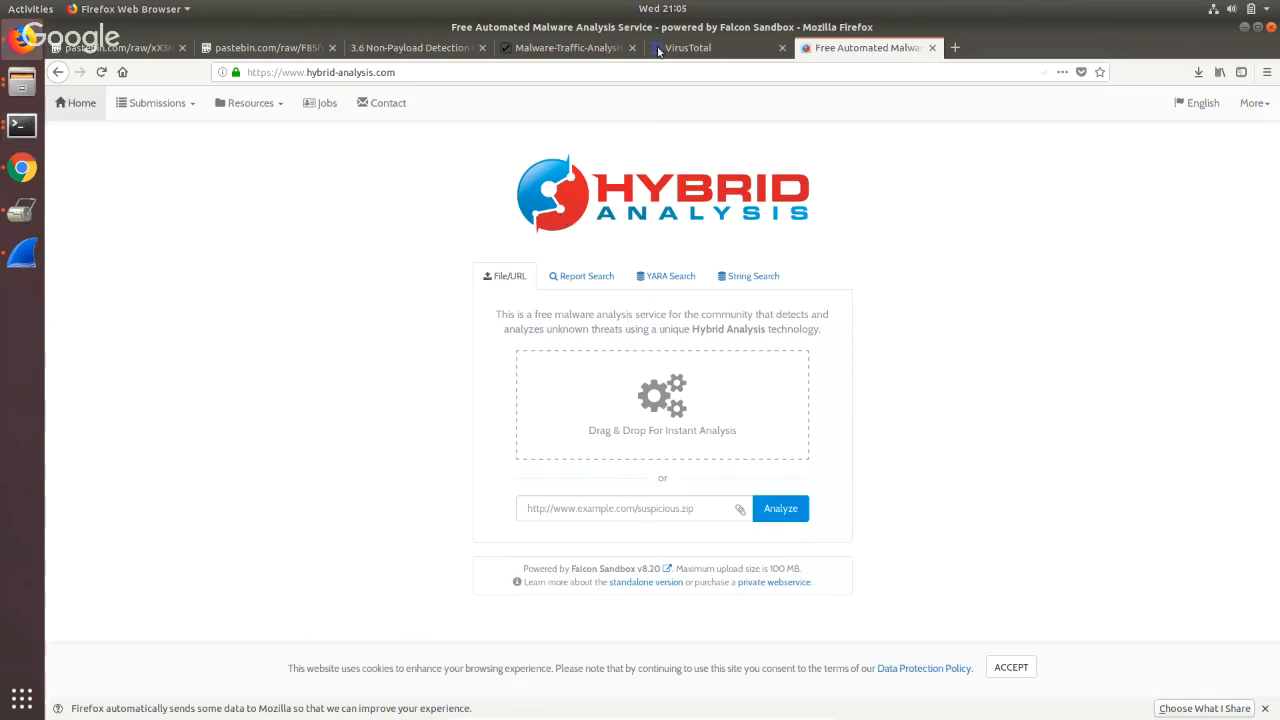
{"action": "left_click", "coordinate": [659, 48]}
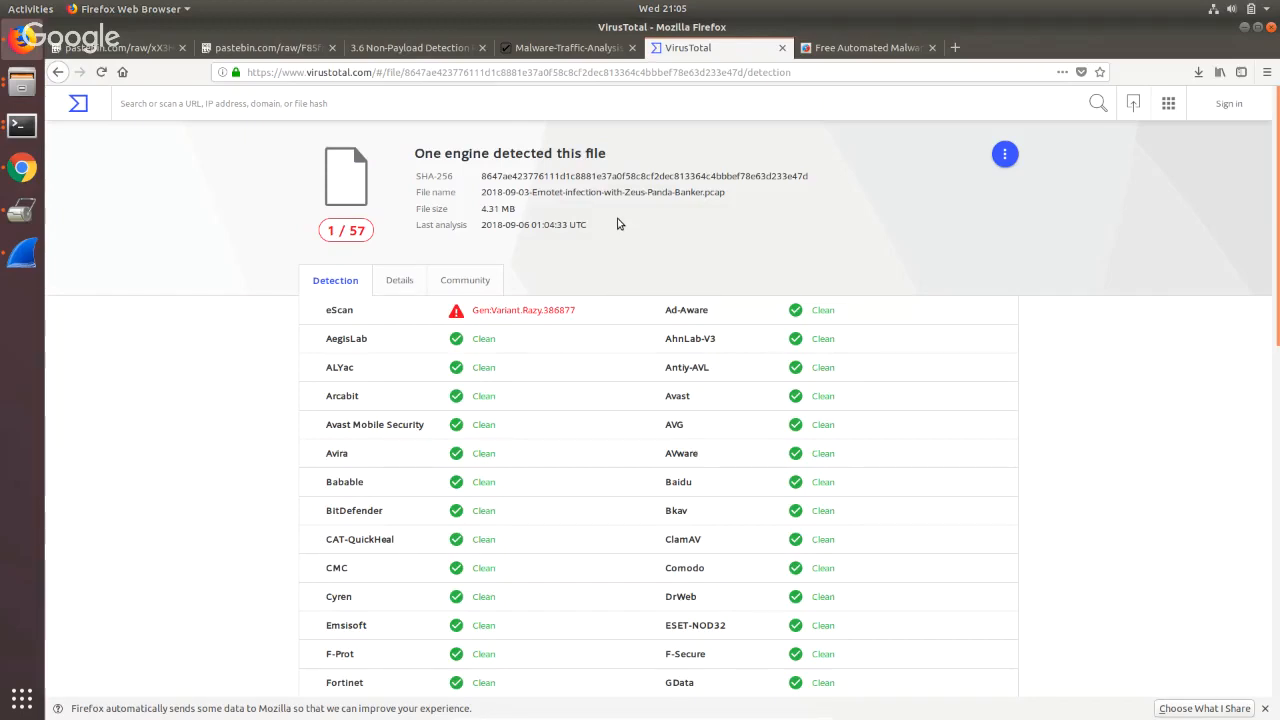
Review the capture's VirusTotal summary, highlighting the detection heading, SHA-256, file name, size and last analysis date.
{"action": "left_click_drag", "start_coordinate": [590, 228], "coordinate": [414, 153]}
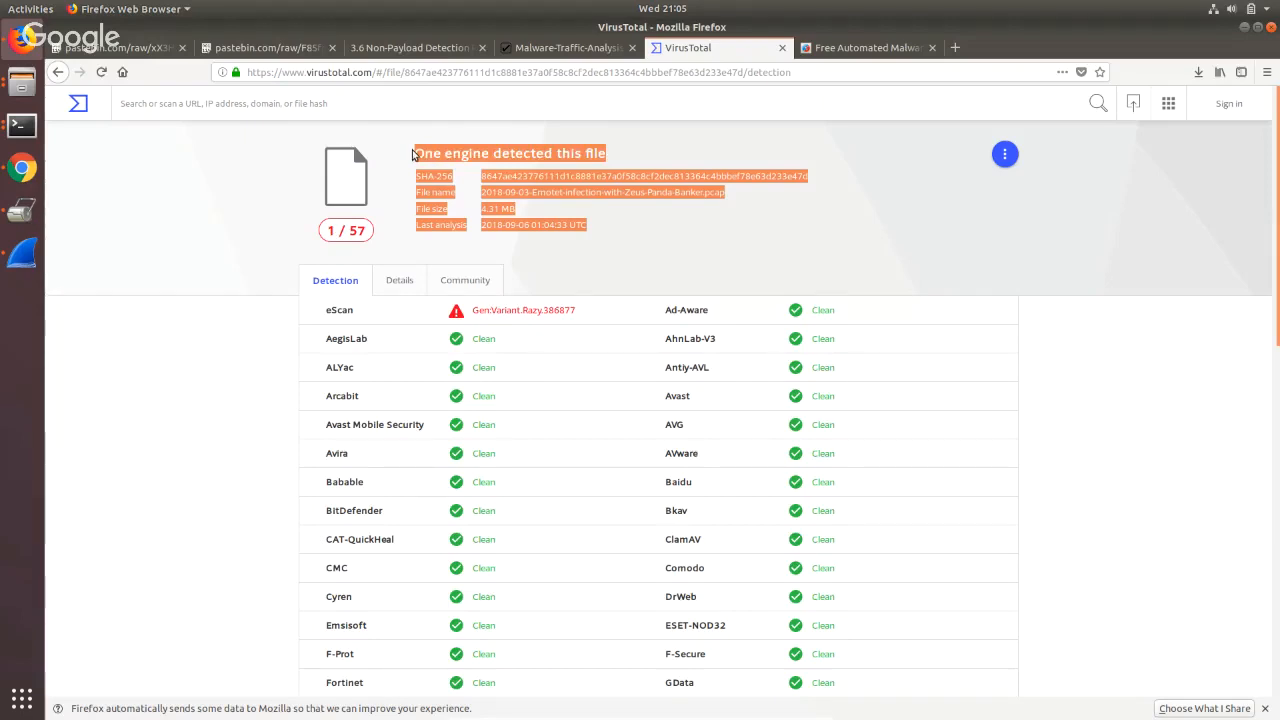
{"action": "left_click", "coordinate": [414, 153]}
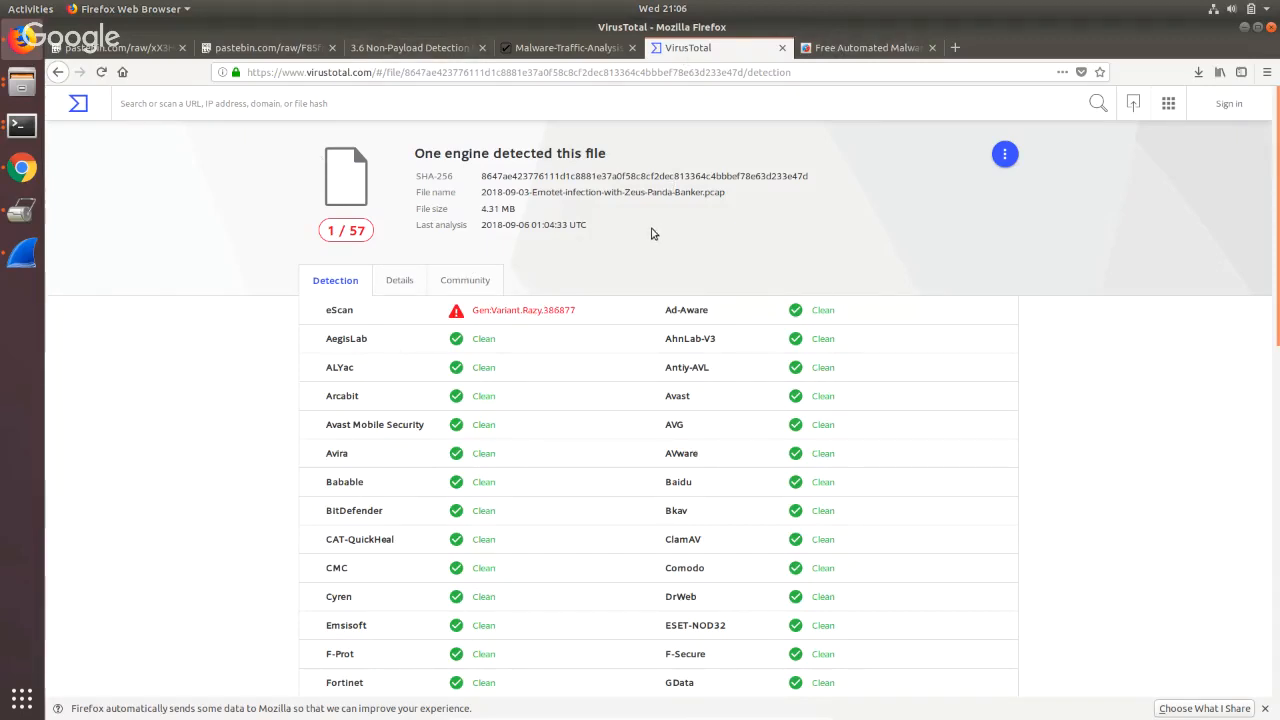
{"action": "left_click_drag", "start_coordinate": [637, 229], "coordinate": [436, 153]}
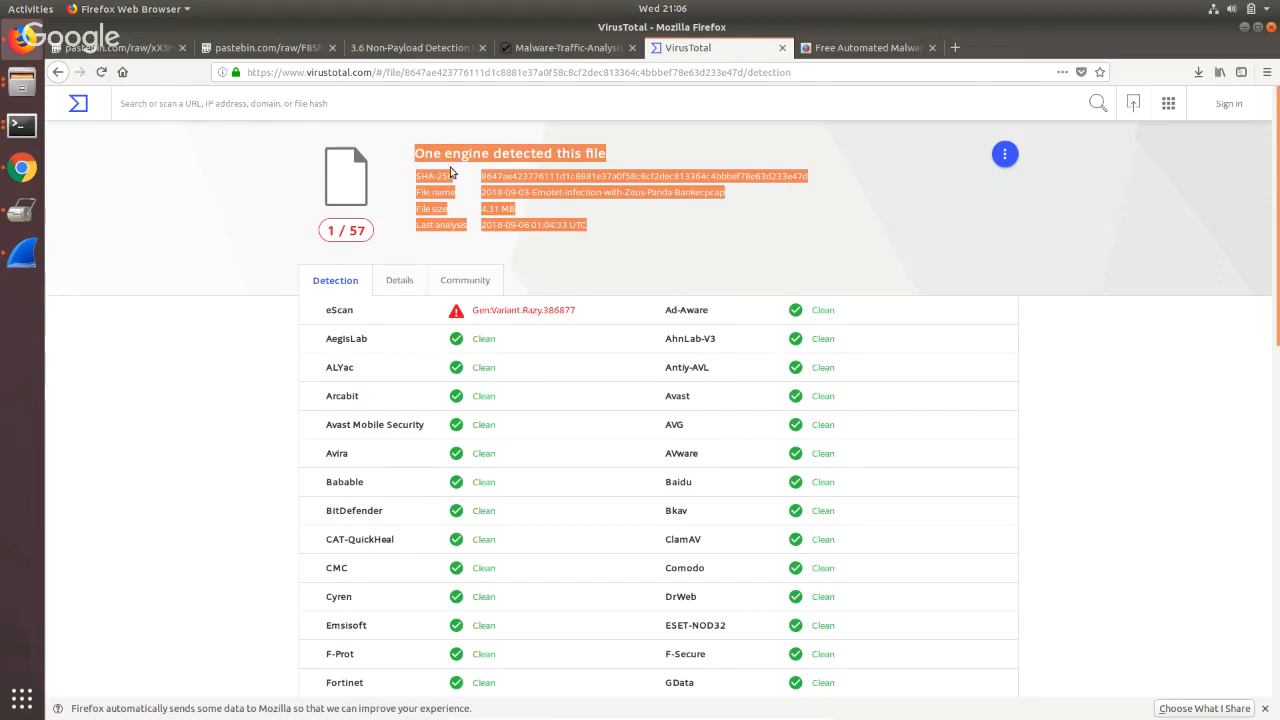
{"action": "left_click", "coordinate": [610, 230]}
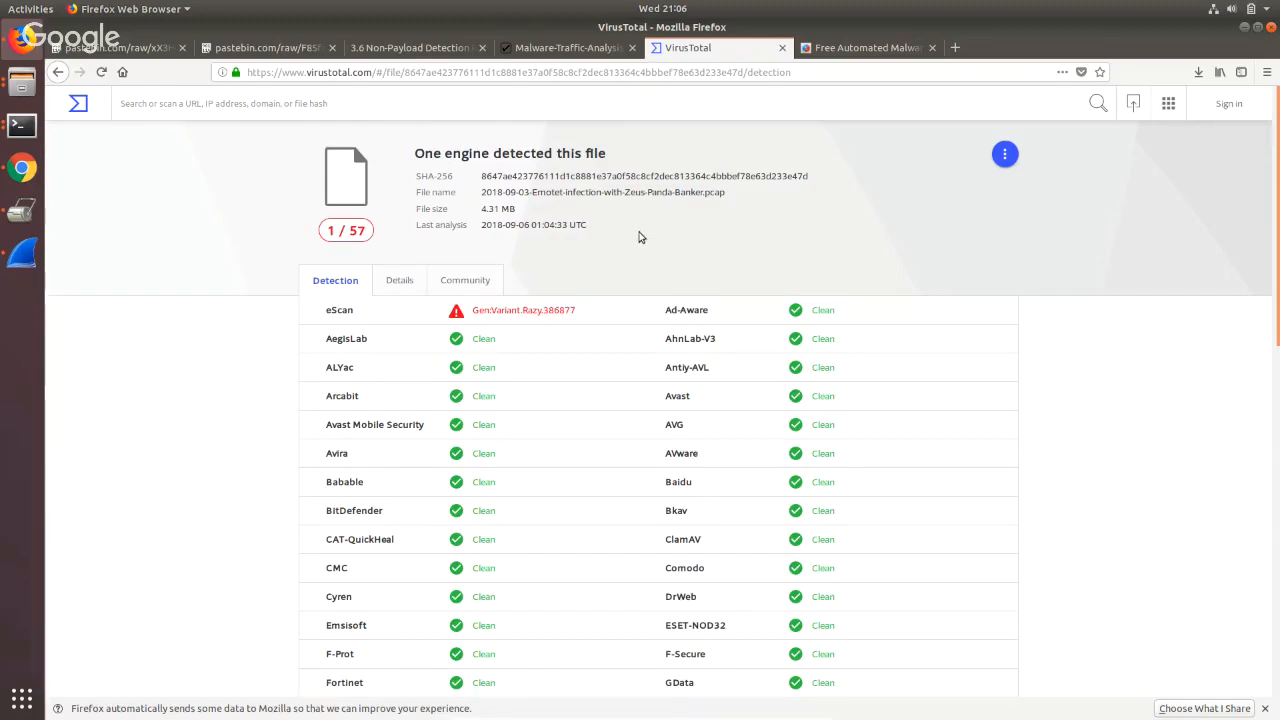
Return to the VirusTotal home page and view its URL scan and Search options.
{"action": "left_click", "coordinate": [98, 106]}
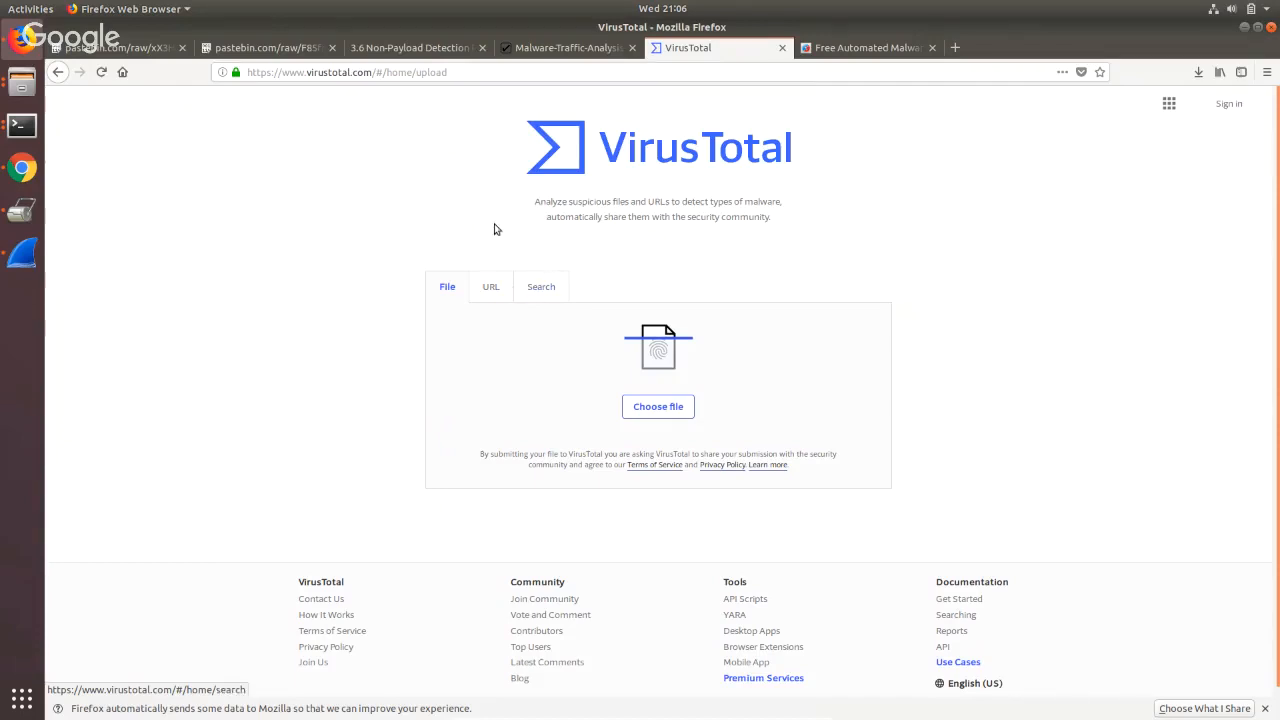
{"action": "left_click", "coordinate": [491, 286]}
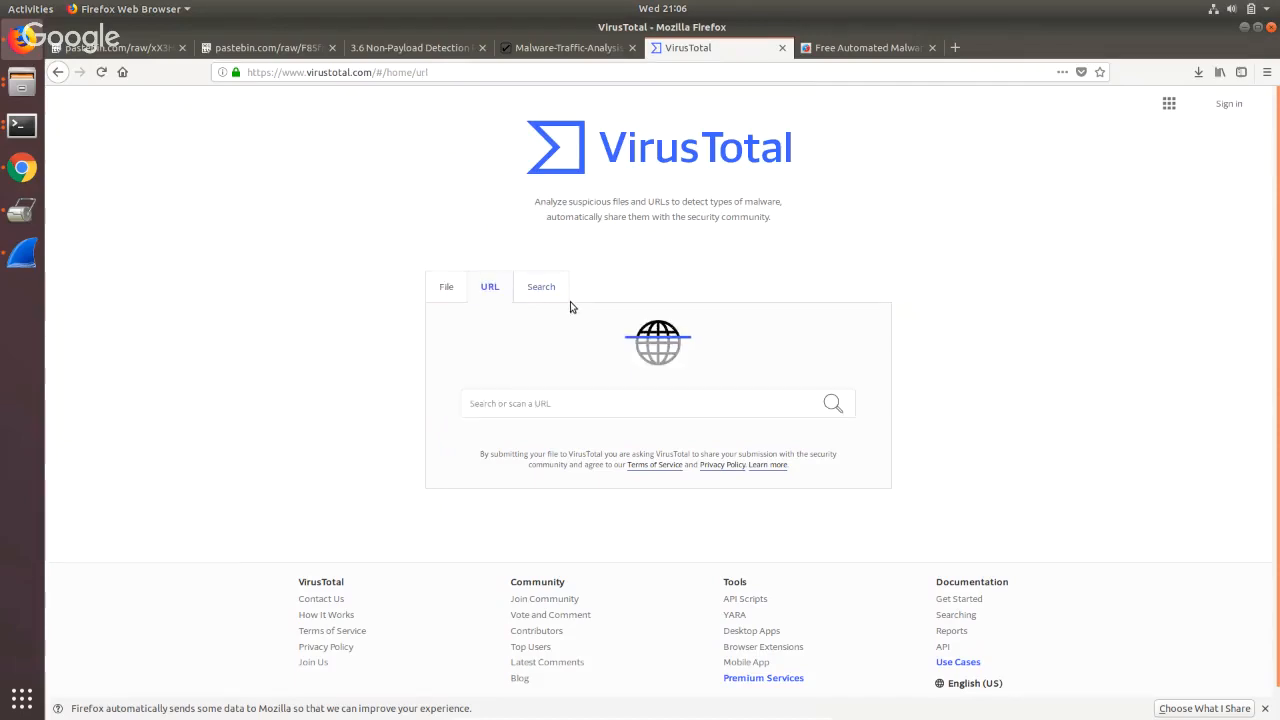
{"action": "left_click", "coordinate": [556, 289]}
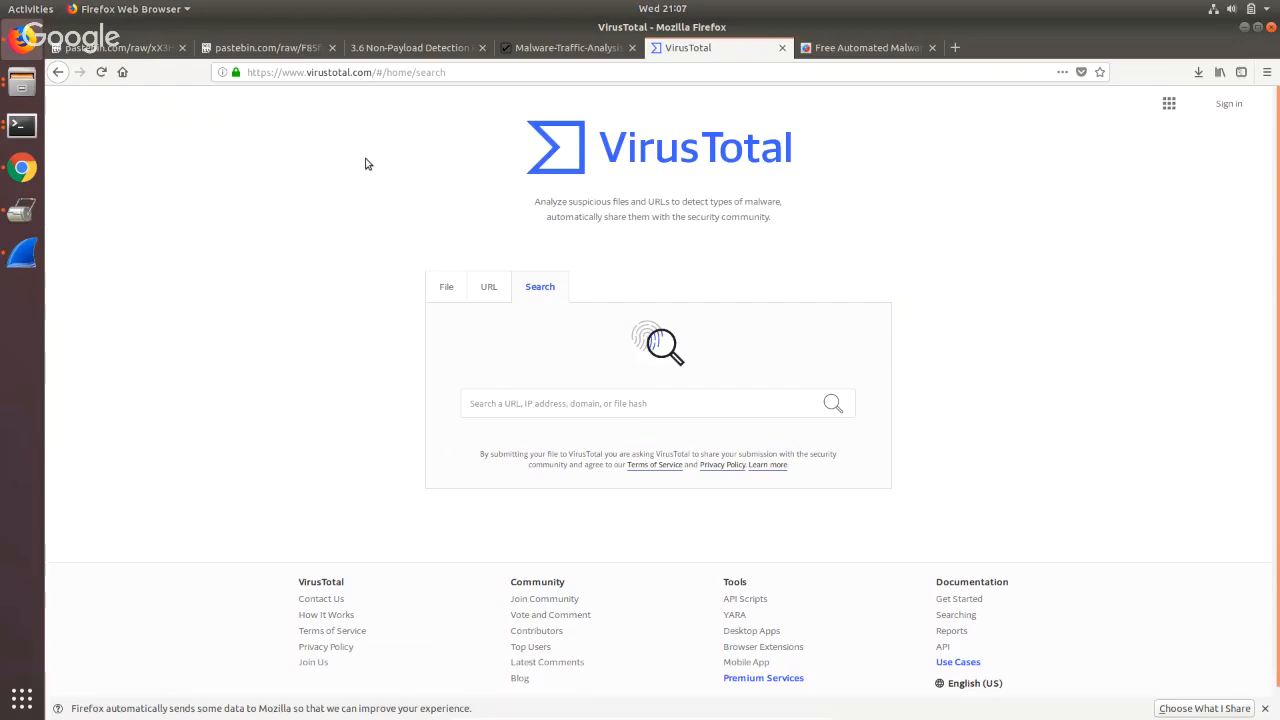
Switch to Wireshark and inspect the details of Snort-flagged HTTP packets 2318, 1814 and 1805.
{"action": "left_click", "coordinate": [24, 254]}
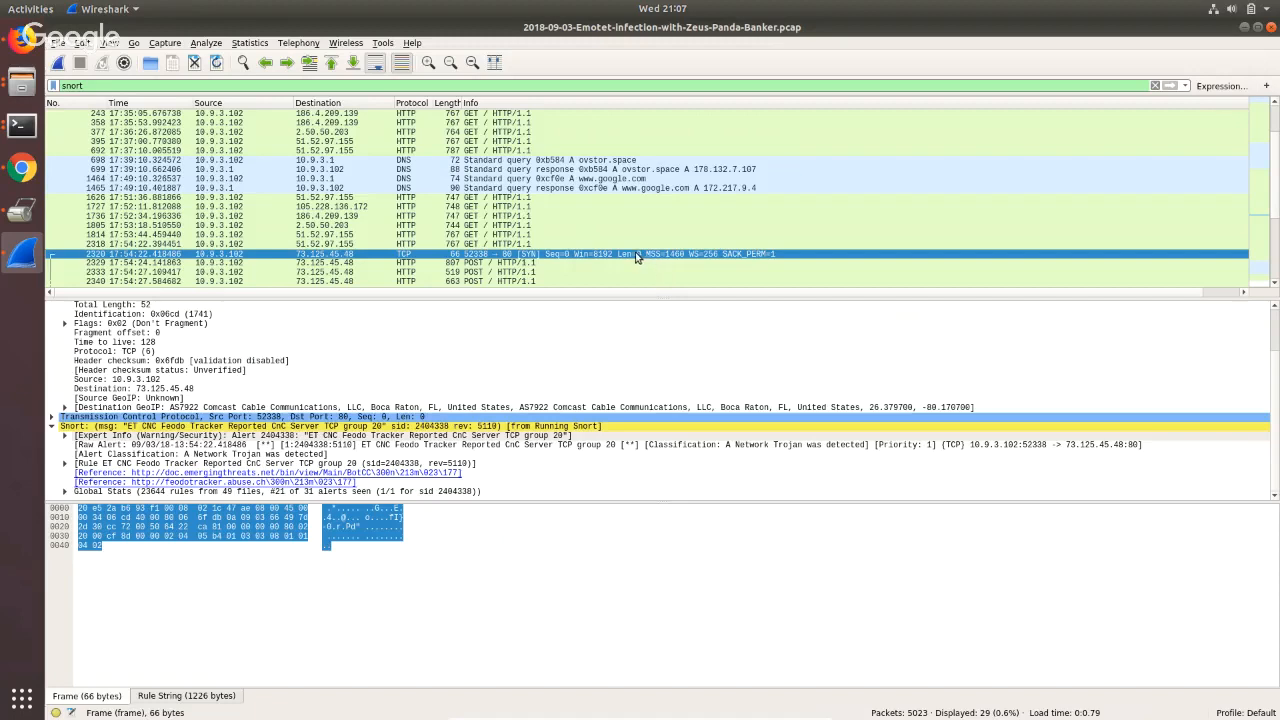
{"action": "left_click", "coordinate": [574, 244]}
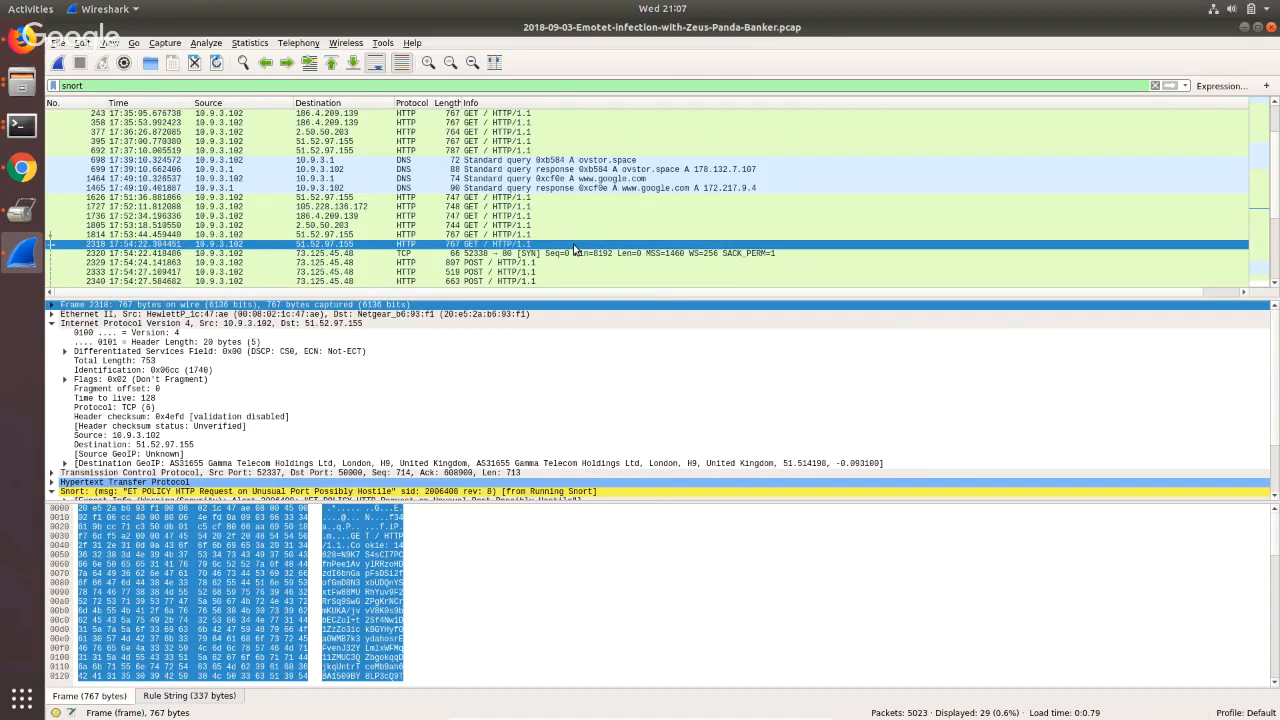
{"action": "left_click", "coordinate": [572, 236]}
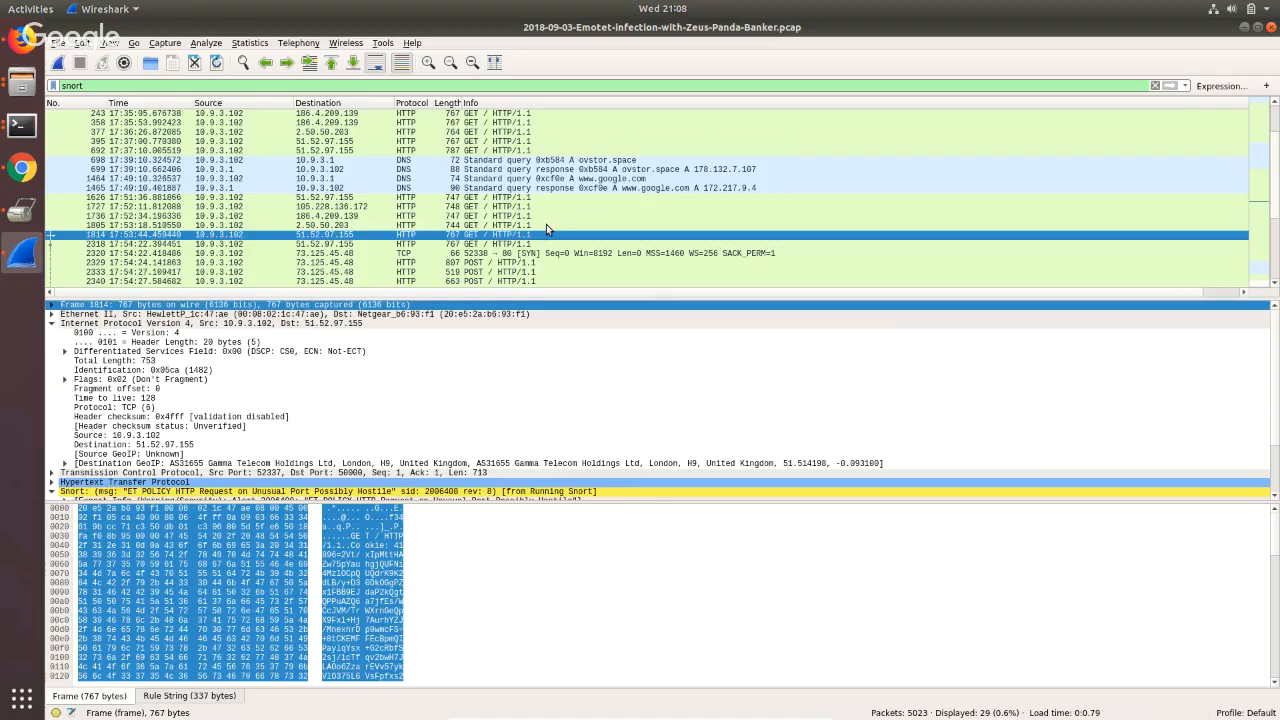
{"action": "left_click", "coordinate": [546, 224]}
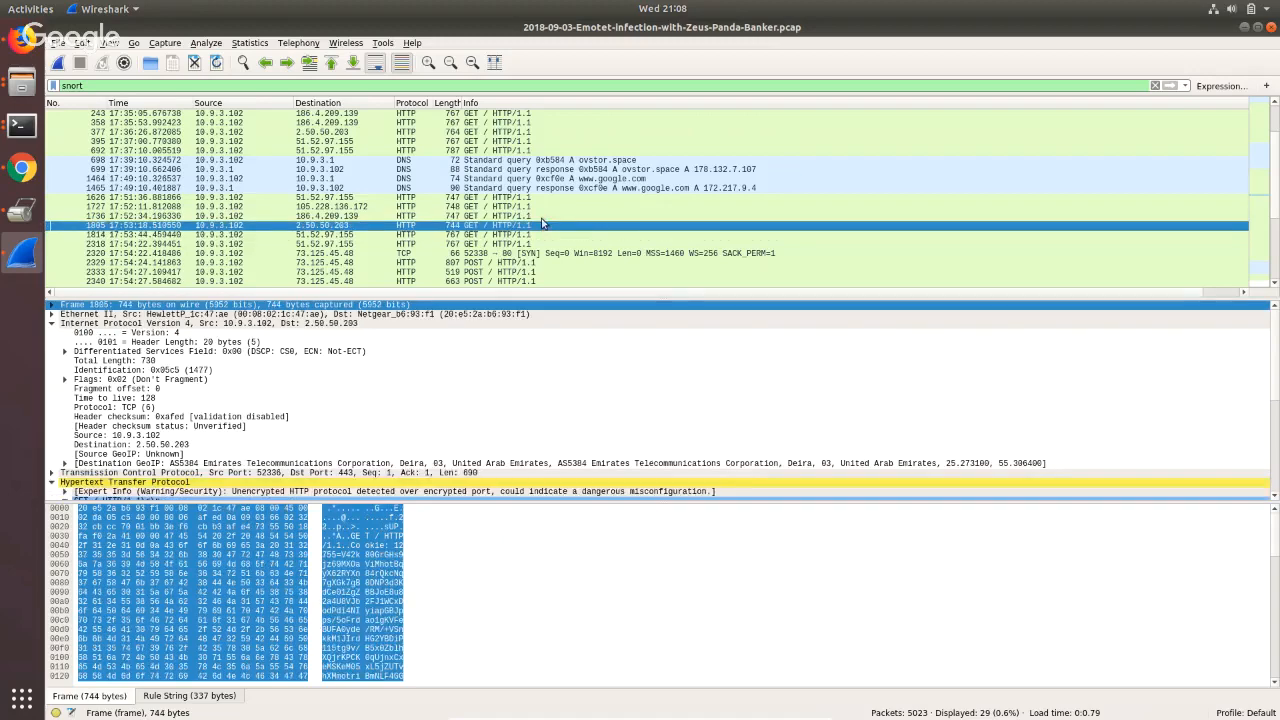
Collapse the Internet Protocol, Hypertext Transfer Protocol and Snort details of packet 1805, and inspect packets 1727 and 1626.
{"action": "left_click", "coordinate": [52, 323]}
{"action": "left_click", "coordinate": [52, 342]}
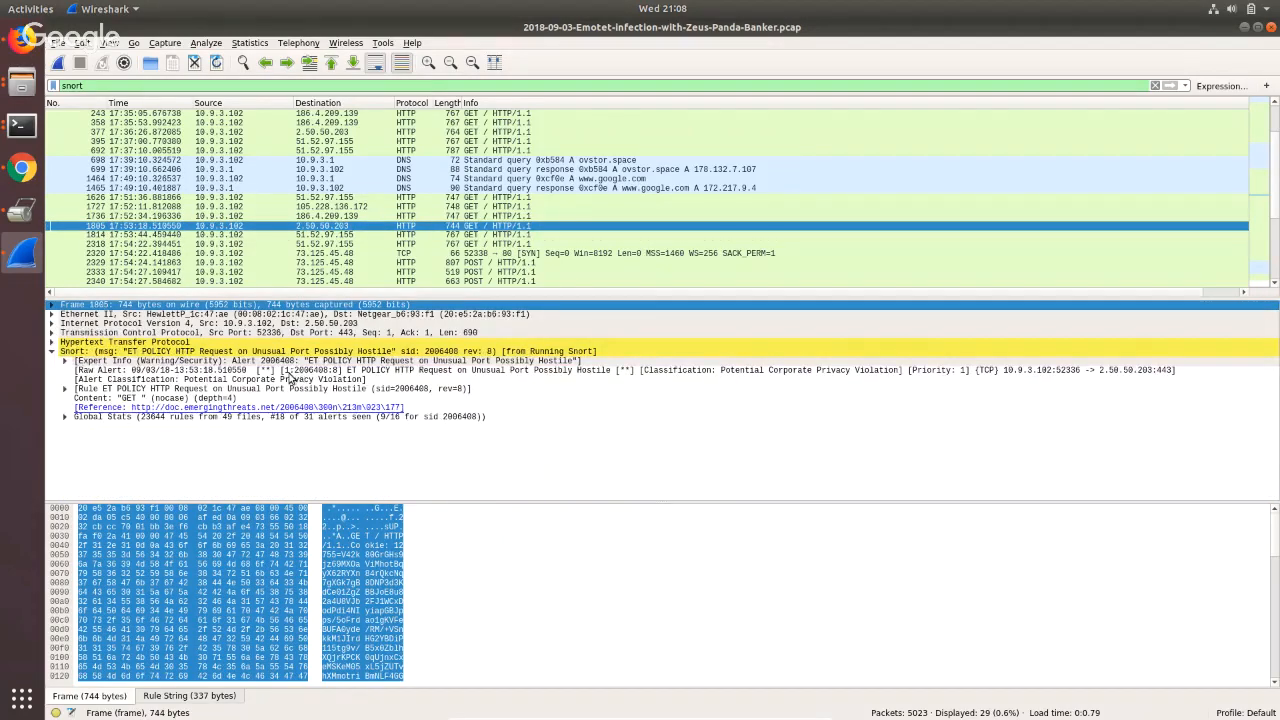
{"action": "left_click", "coordinate": [51, 352]}
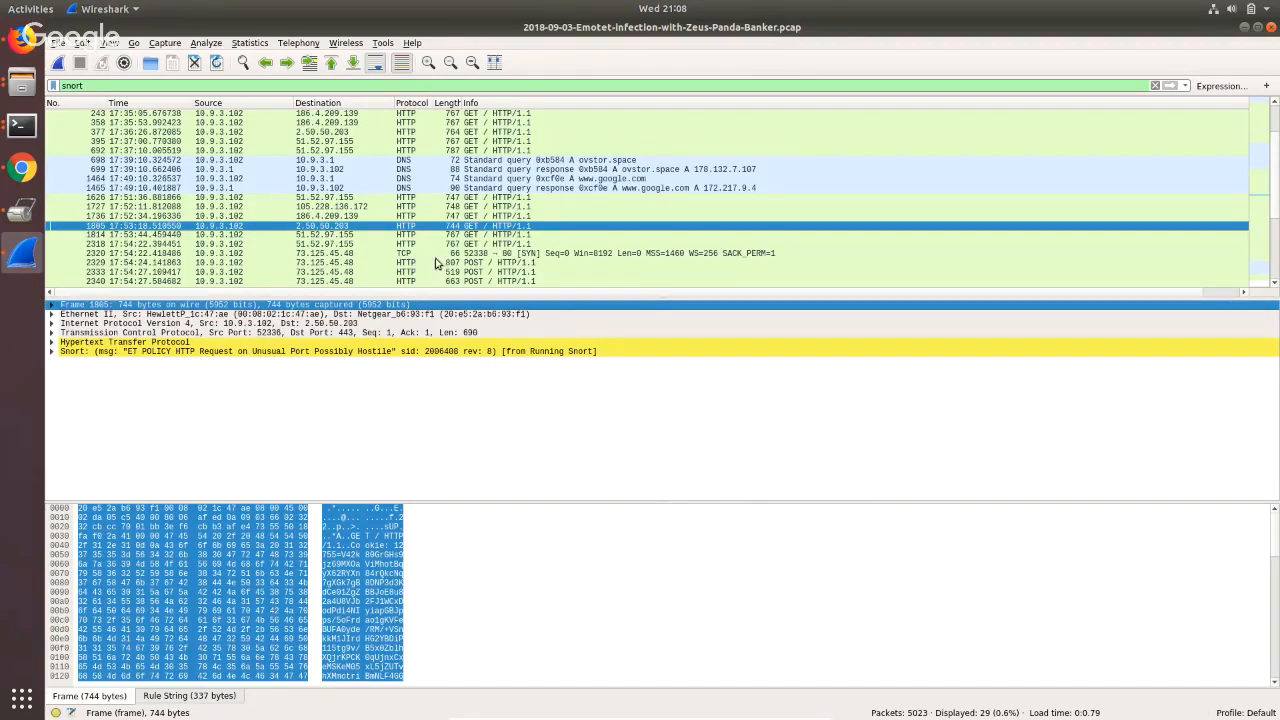
{"action": "left_click", "coordinate": [421, 207]}
{"action": "left_click", "coordinate": [421, 198]}
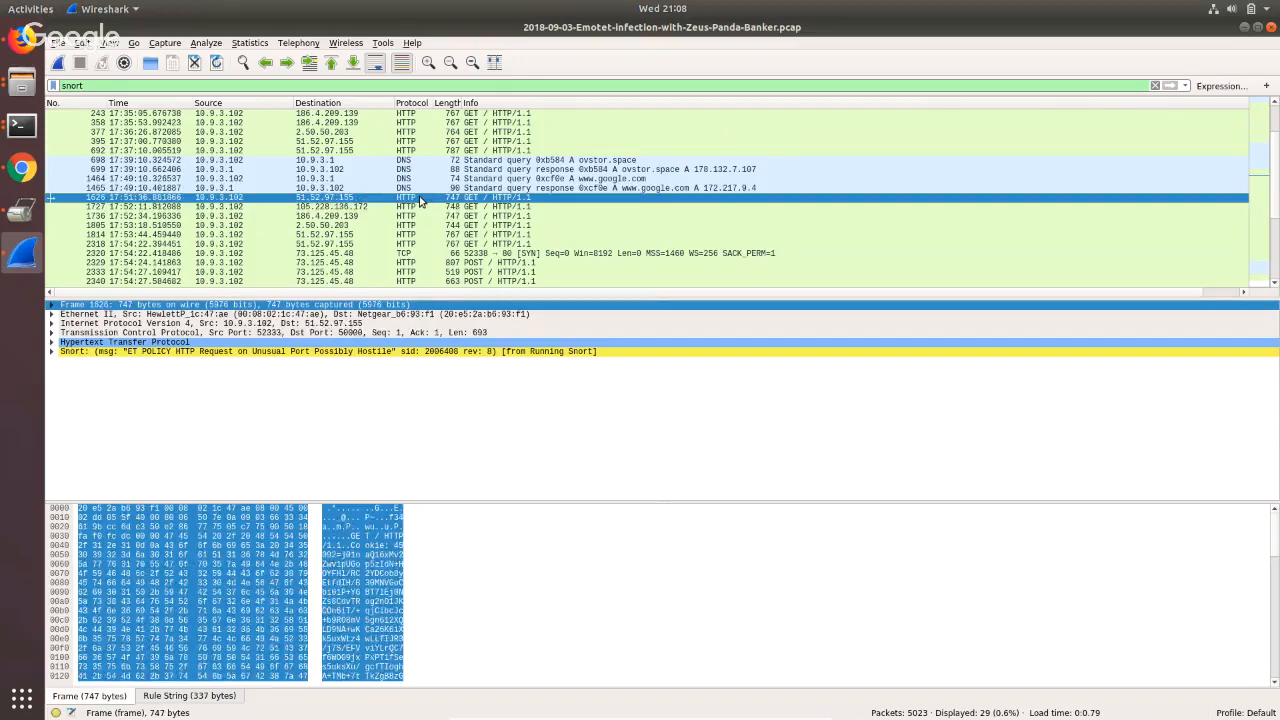
Browse backward through the Snort-flagged packets from packet 1465 to the DNS query in packet 1.
{"action": "key", "text": "Up"}
{"action": "key", "text": "Up"}
{"action": "key", "text": "Up"}
{"action": "key", "text": "Up"}
{"action": "key", "text": "Up"}
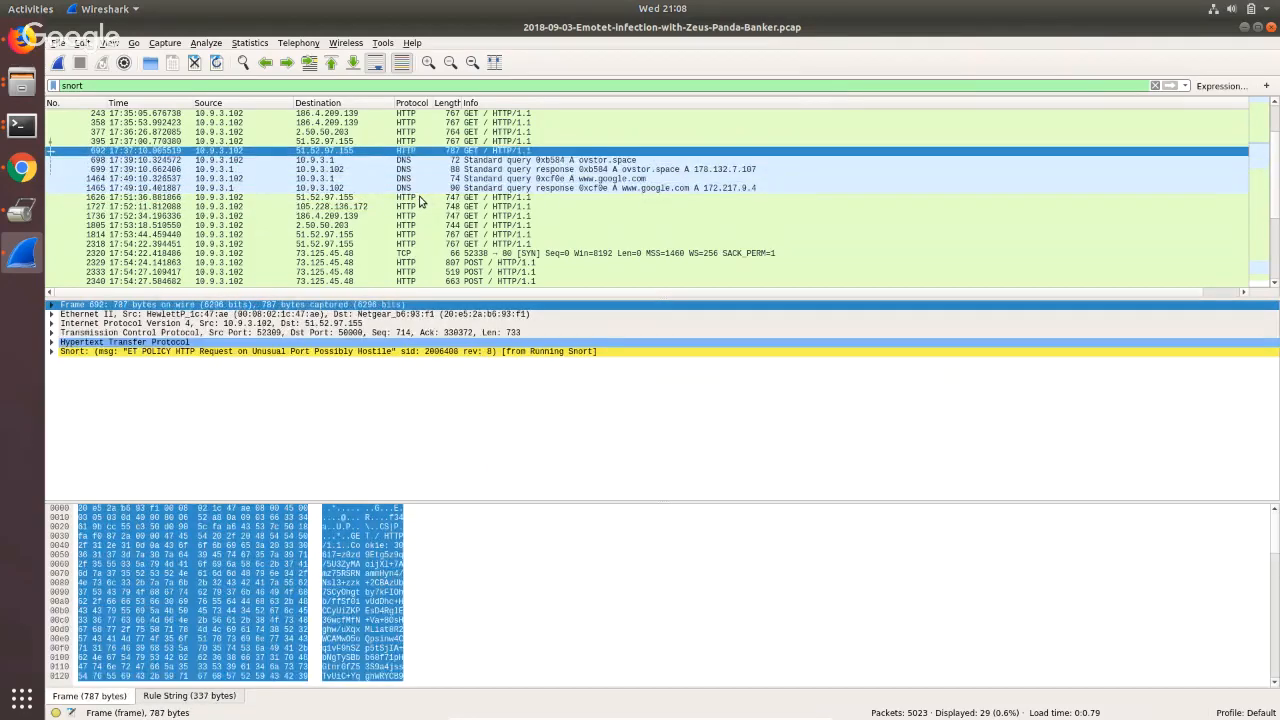
{"action": "key", "text": "Up"}
{"action": "key", "text": "Up"}
{"action": "key", "text": "Up"}
{"action": "key", "text": "Up"}
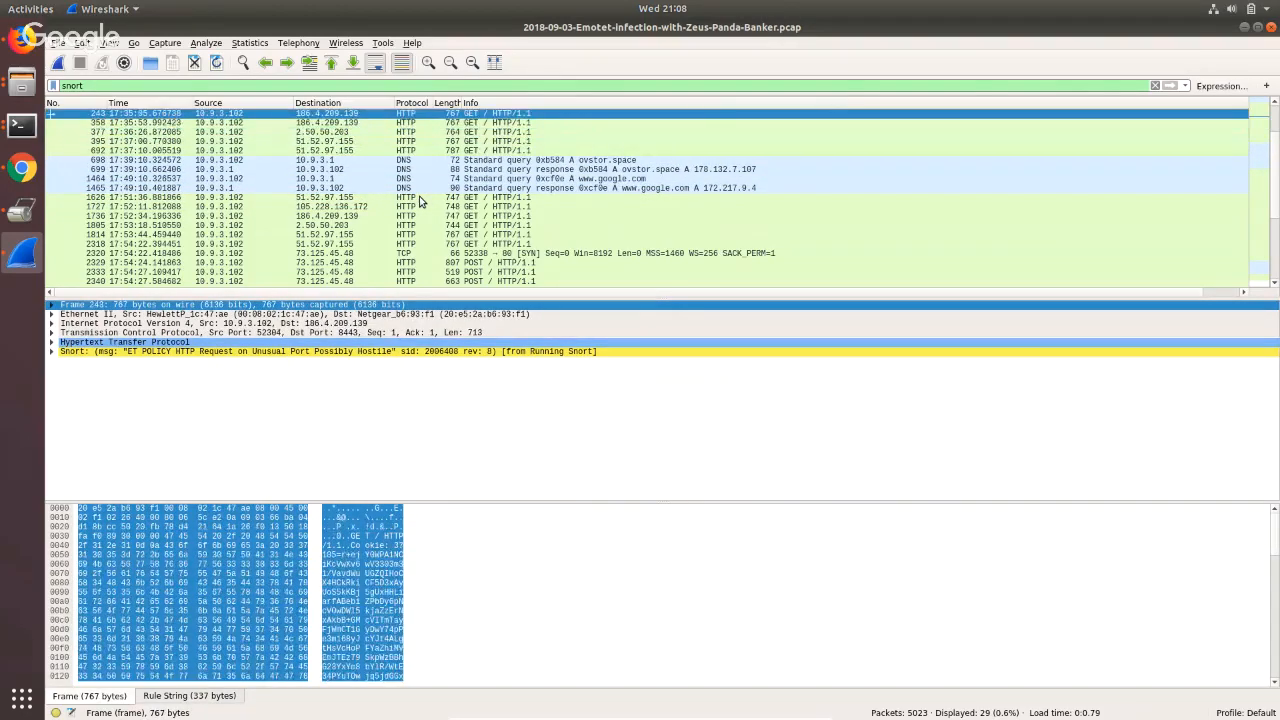
{"action": "key", "text": "Up"}
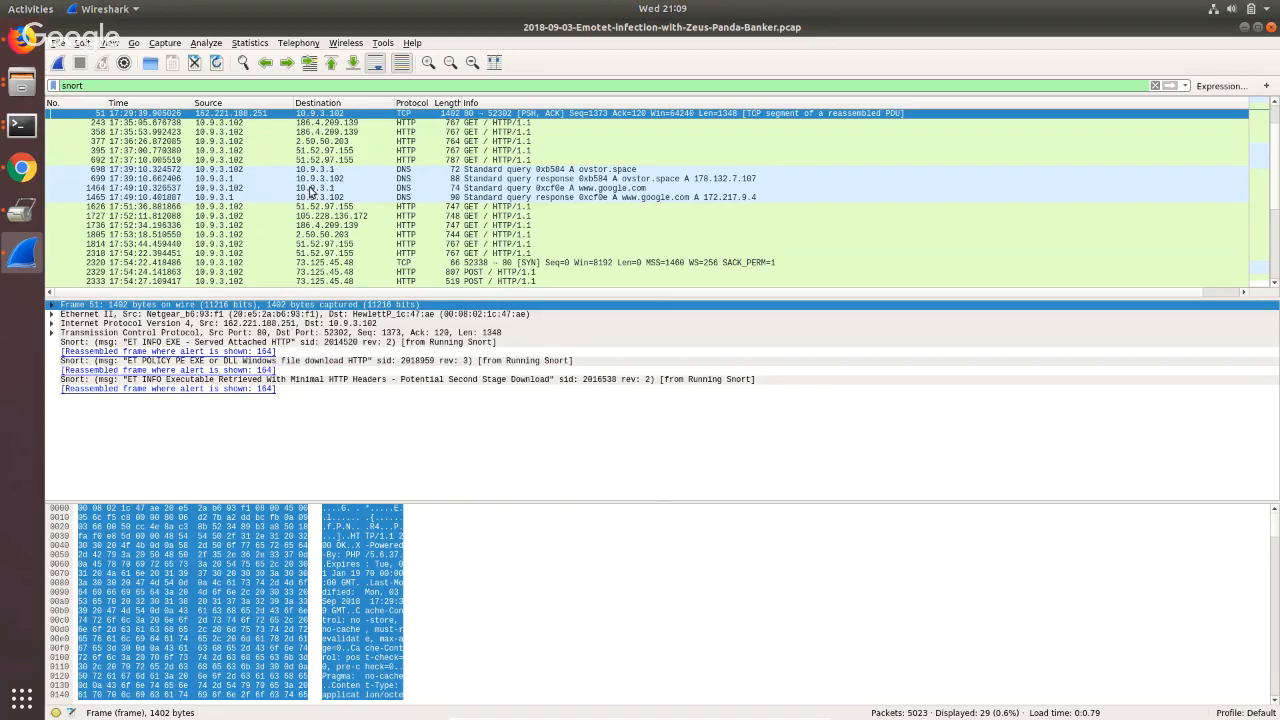
{"action": "scroll", "coordinate": [310, 192], "scroll_direction": "up", "scroll_amount": 1}
{"action": "key", "text": "Up"}
{"action": "key", "text": "Up"}
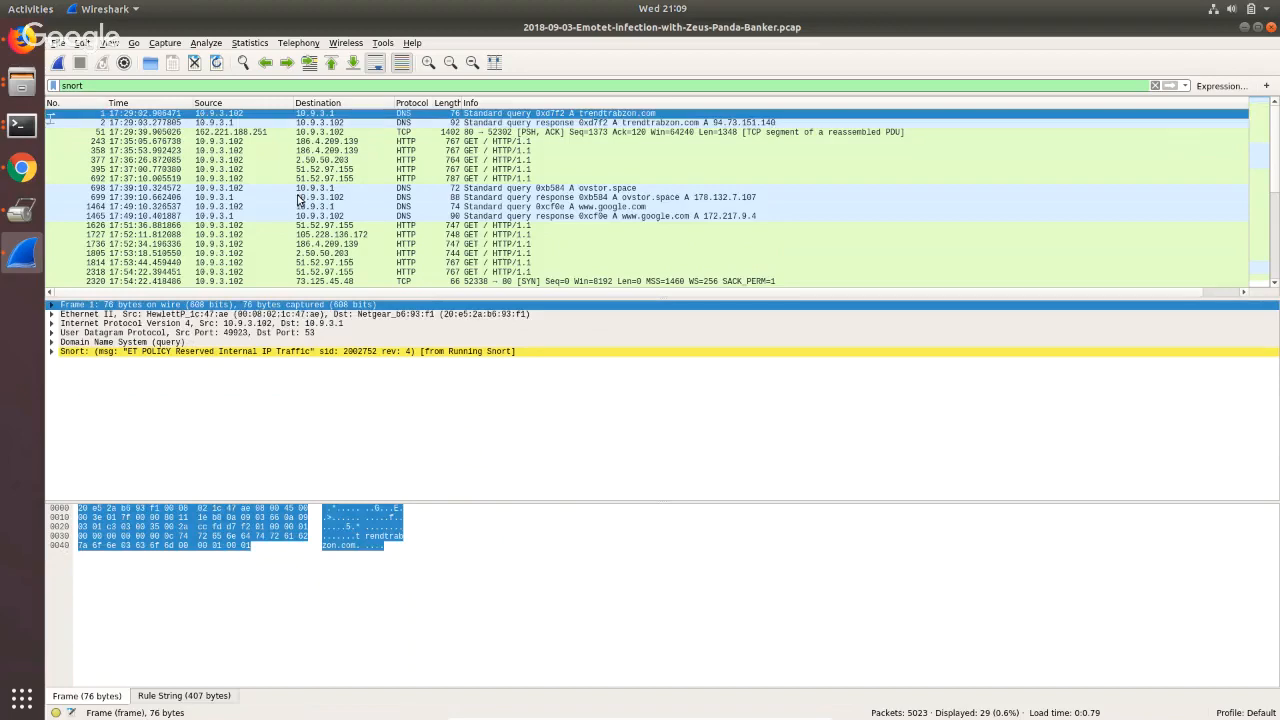
Browse forward through the Snort-flagged packets from packet 2 to the POST request in packet 2329.
{"action": "key", "text": "Down"}
{"action": "key", "text": "Down"}
{"action": "key", "text": "Down"}
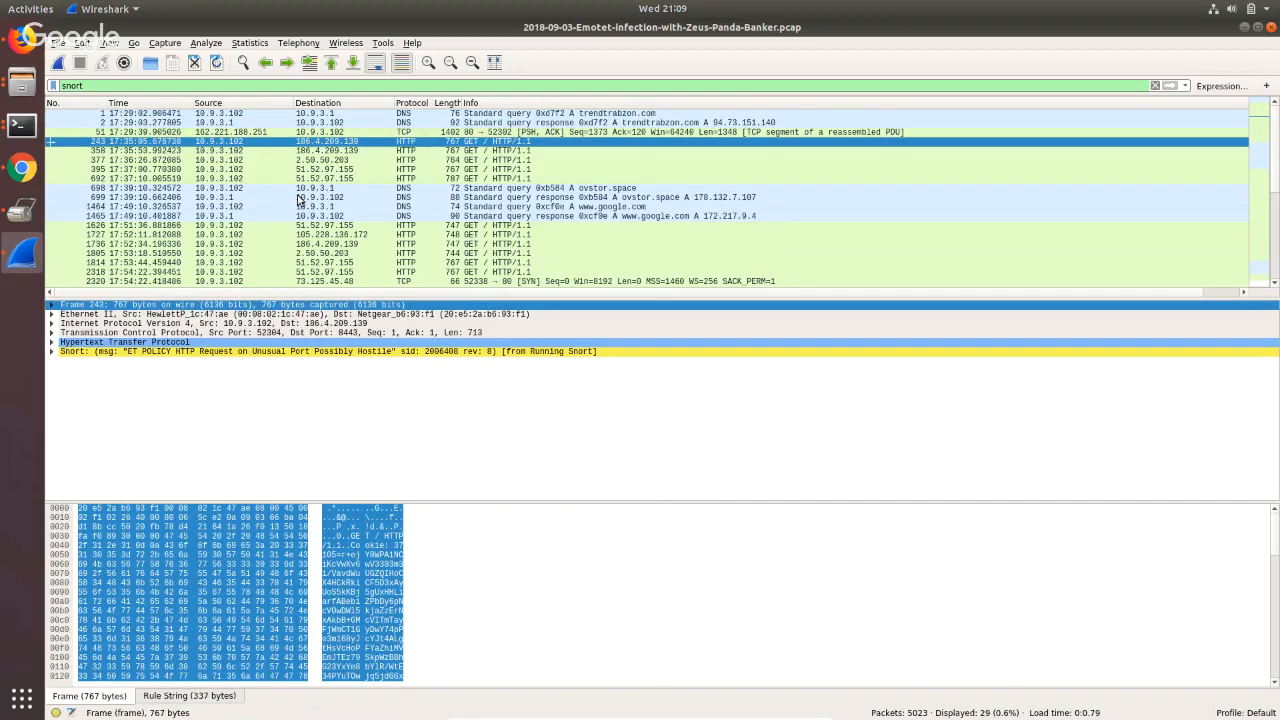
{"action": "key", "text": "Down"}
{"action": "key", "text": "Down"}
{"action": "key", "text": "Down"}
{"action": "key", "text": "Down"}
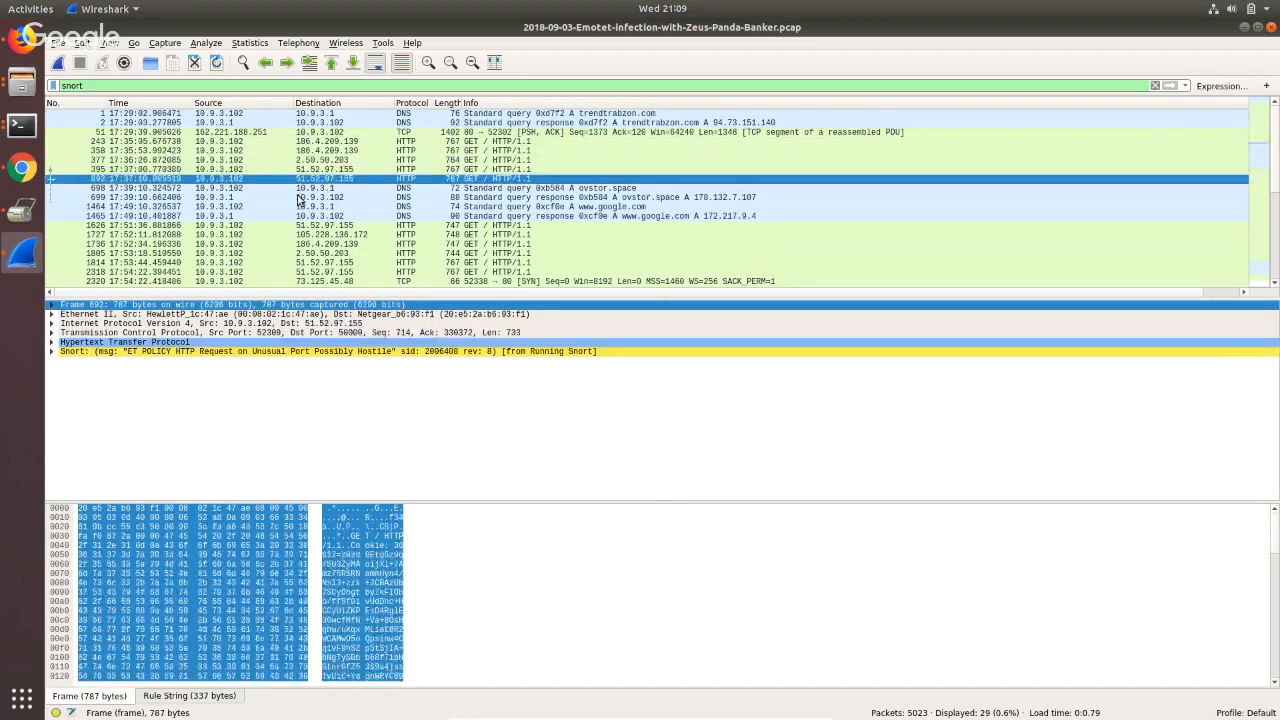
{"action": "key", "text": "Down"}
{"action": "key", "text": "Down"}
{"action": "key", "text": "Down"}
{"action": "key", "text": "Down"}
{"action": "key", "text": "Down"}
{"action": "key", "text": "Down"}
{"action": "key", "text": "Down"}
{"action": "key", "text": "Down"}
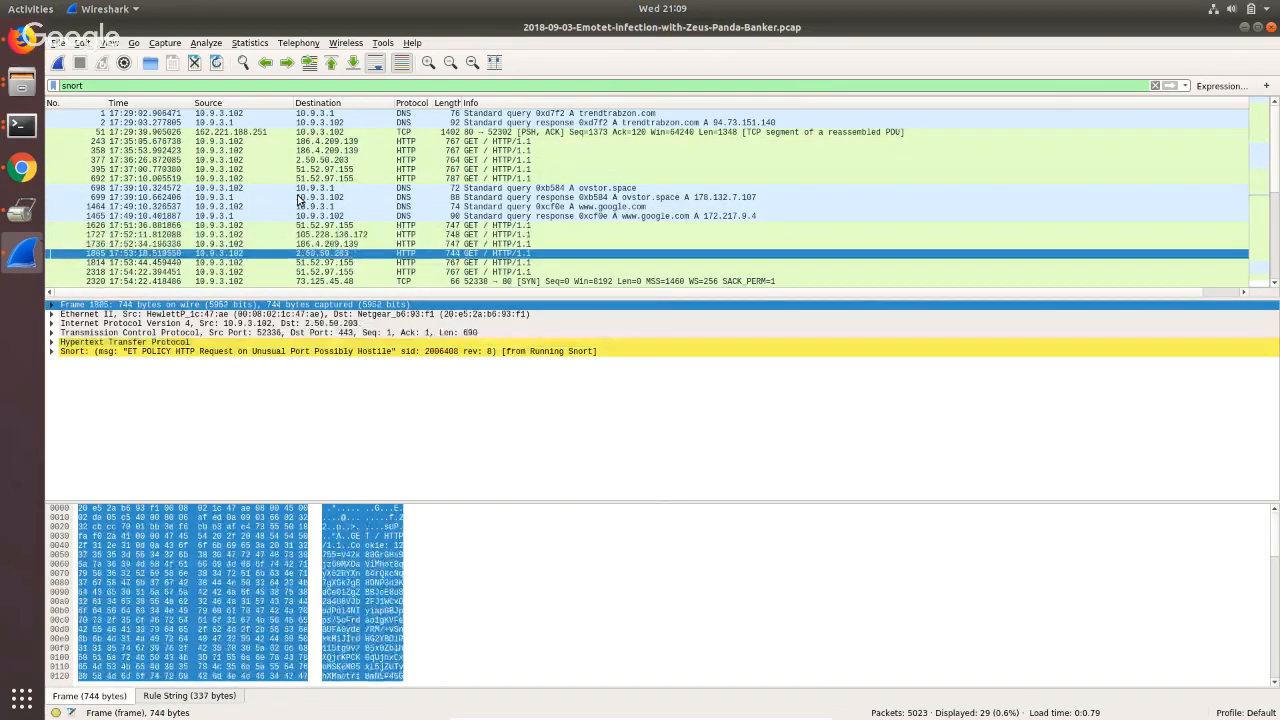
{"action": "key", "text": "Down"}
{"action": "key", "text": "Down"}
{"action": "key", "text": "Down"}
{"action": "key", "text": "Down"}
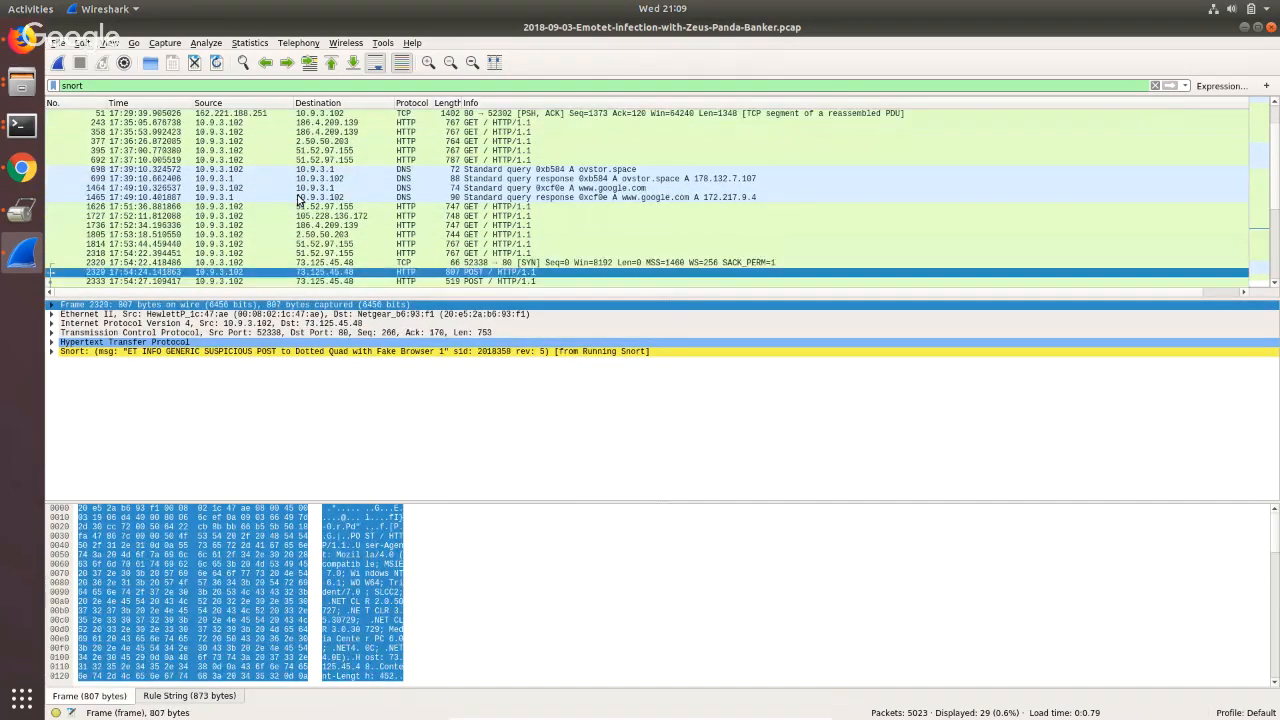
Expand the Snort alert of packet 2329 and examine the rule's Accept-Encoding, Referer, User-Agent and Pcre conditions.
{"action": "left_click", "coordinate": [51, 352]}
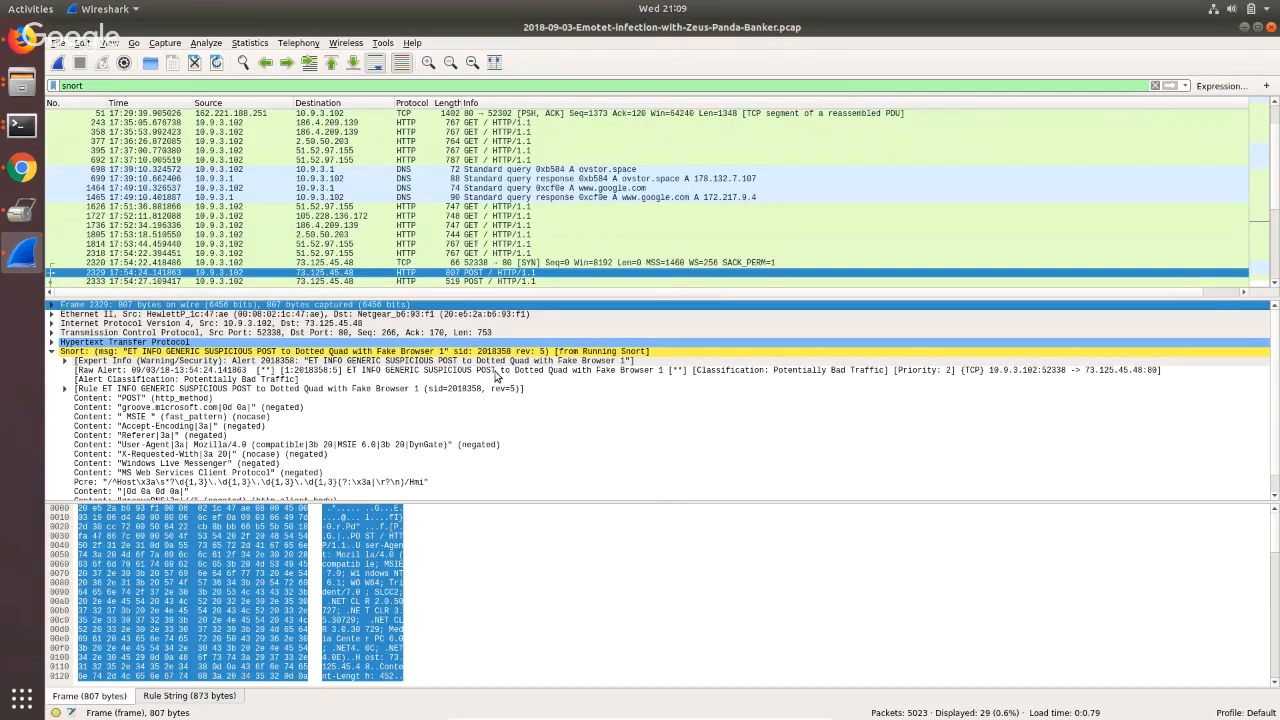
{"action": "scroll", "coordinate": [199, 408], "scroll_direction": "down", "scroll_amount": 1}
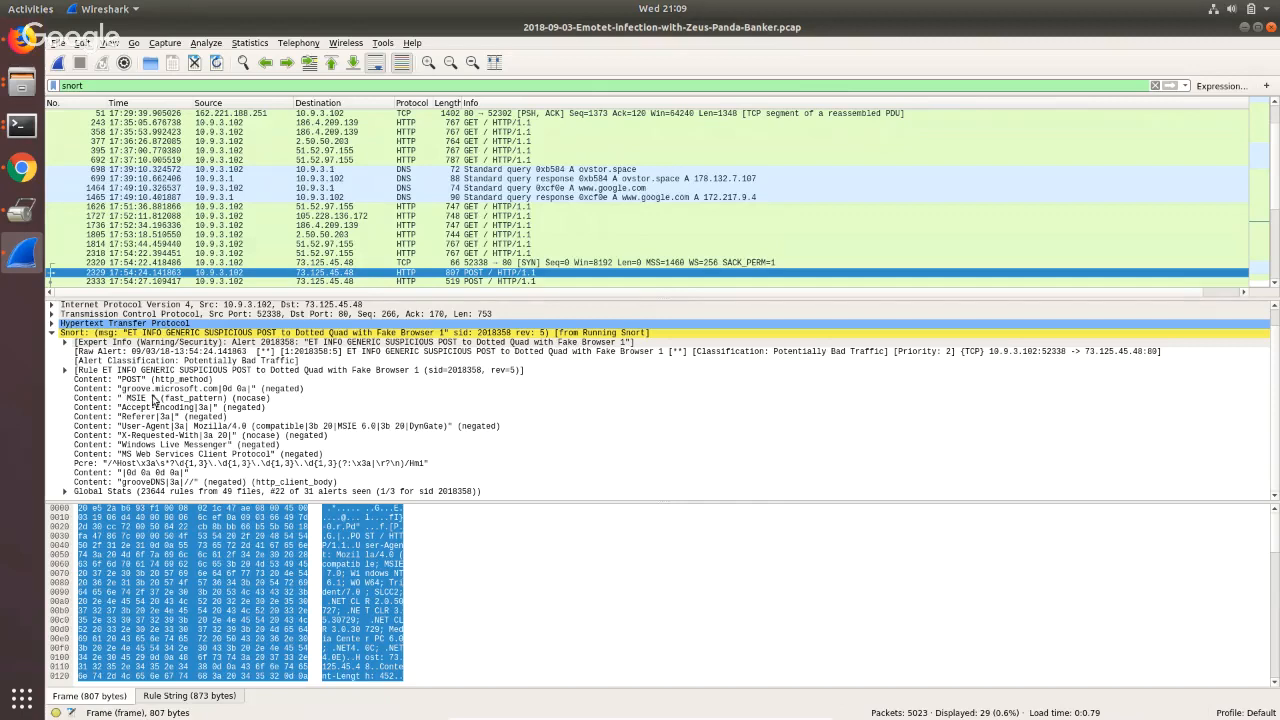
{"action": "left_click", "coordinate": [183, 407]}
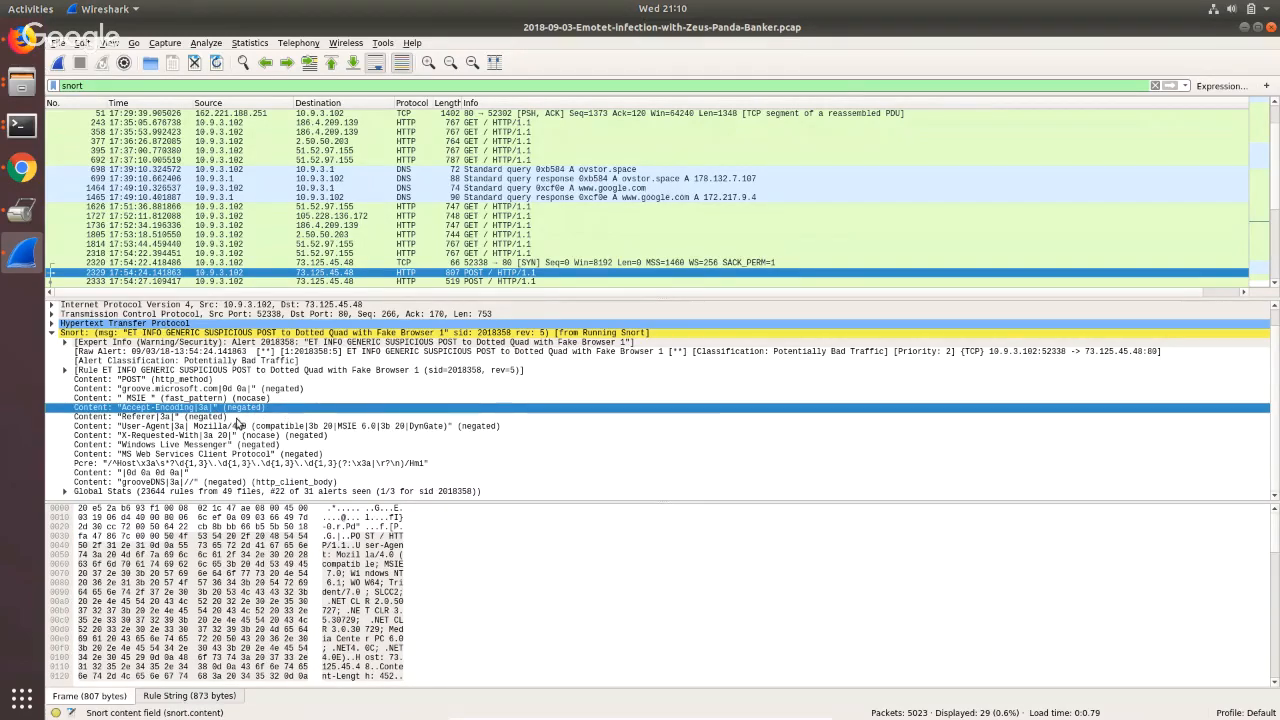
{"action": "left_click", "coordinate": [240, 417]}
{"action": "left_click", "coordinate": [181, 408]}
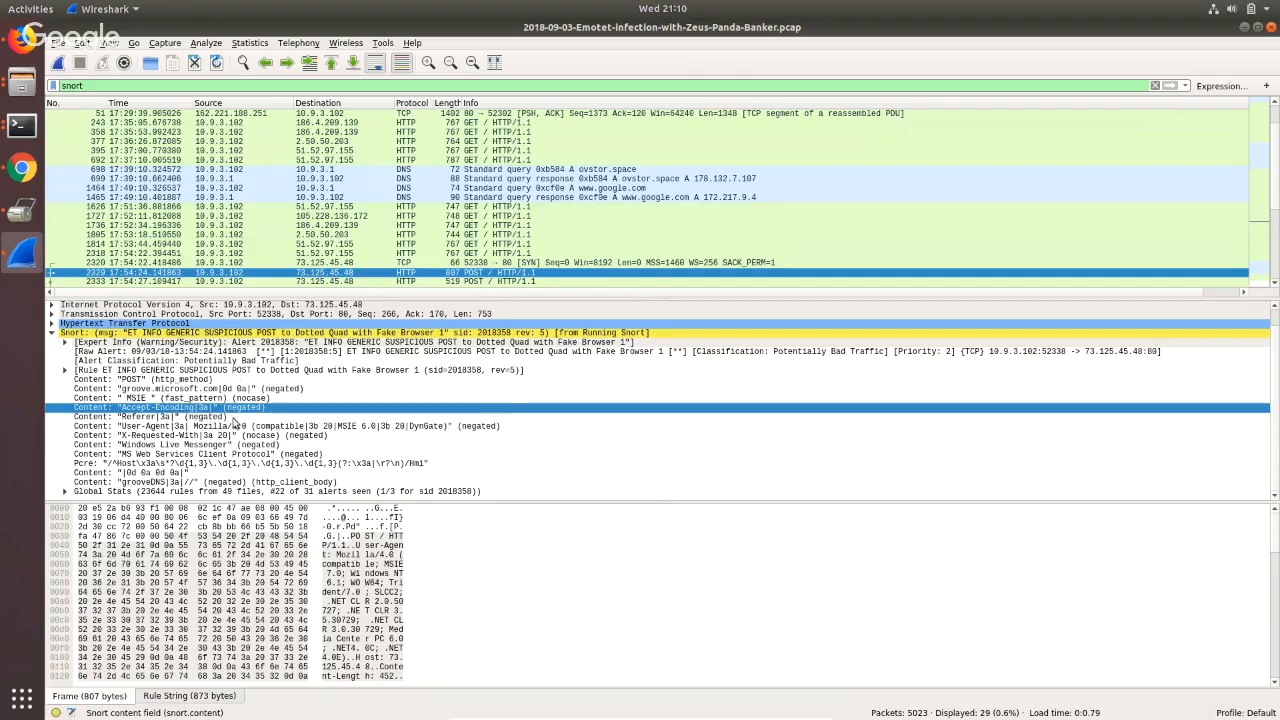
{"action": "left_click", "coordinate": [150, 416]}
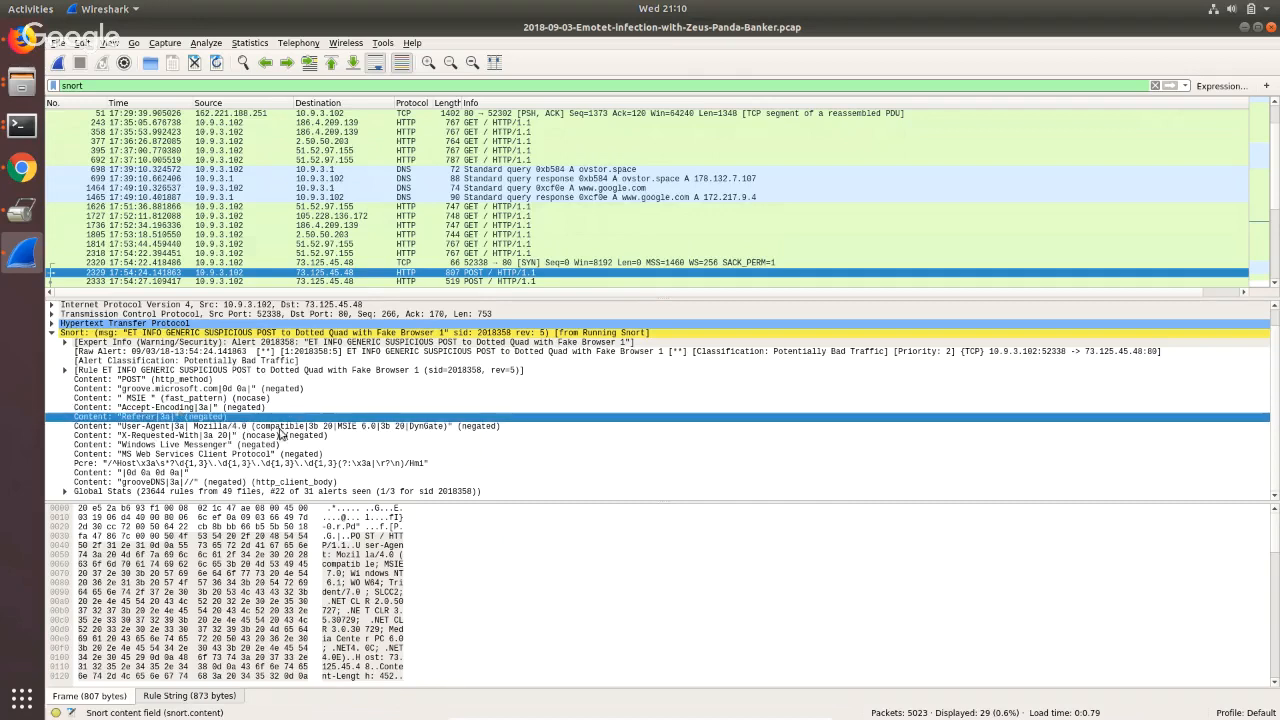
{"action": "key", "text": "Down"}
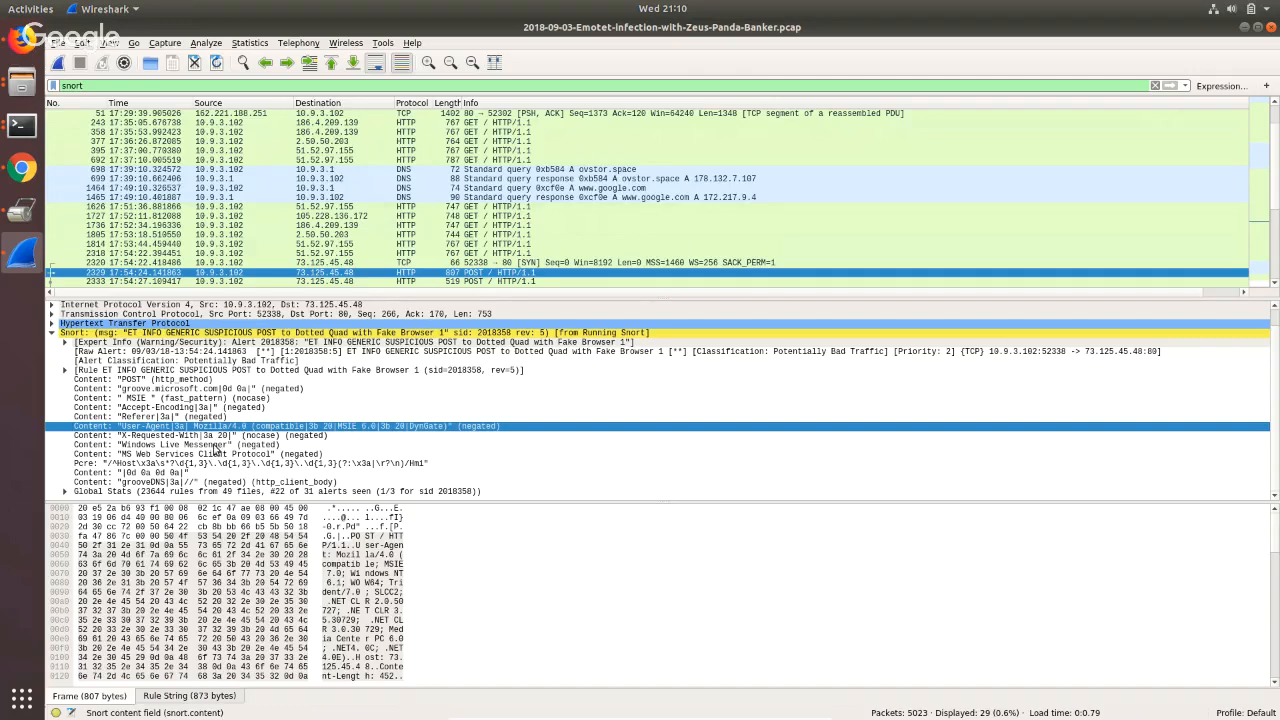
{"action": "left_click", "coordinate": [116, 466]}
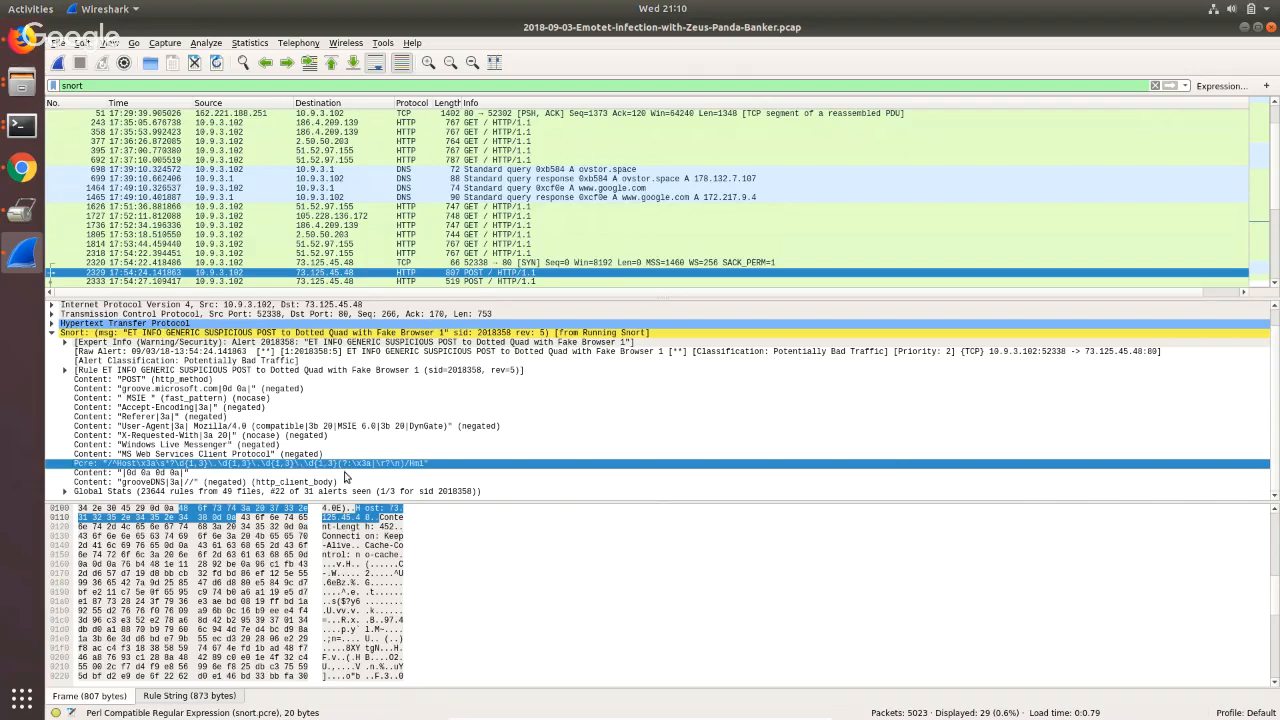
Switch to Chrome and open regex101.com in a new tab.
{"action": "left_click", "coordinate": [22, 168]}
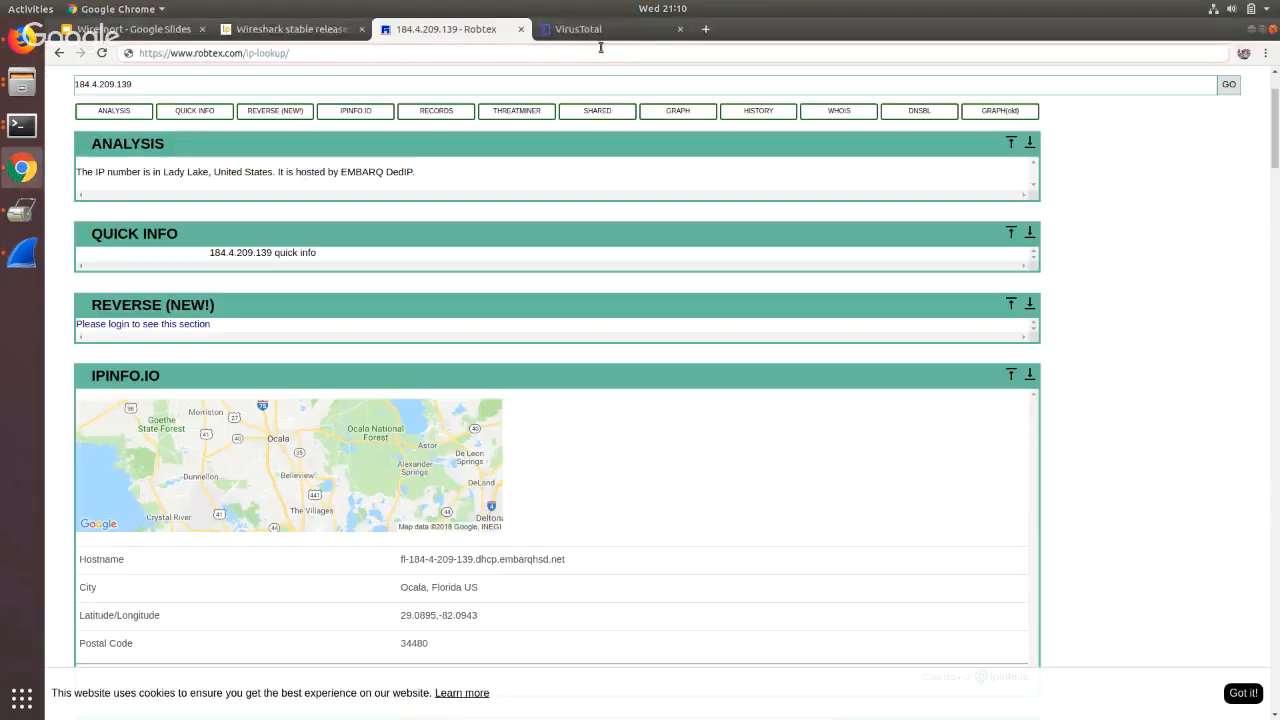
{"action": "left_click", "coordinate": [710, 31]}
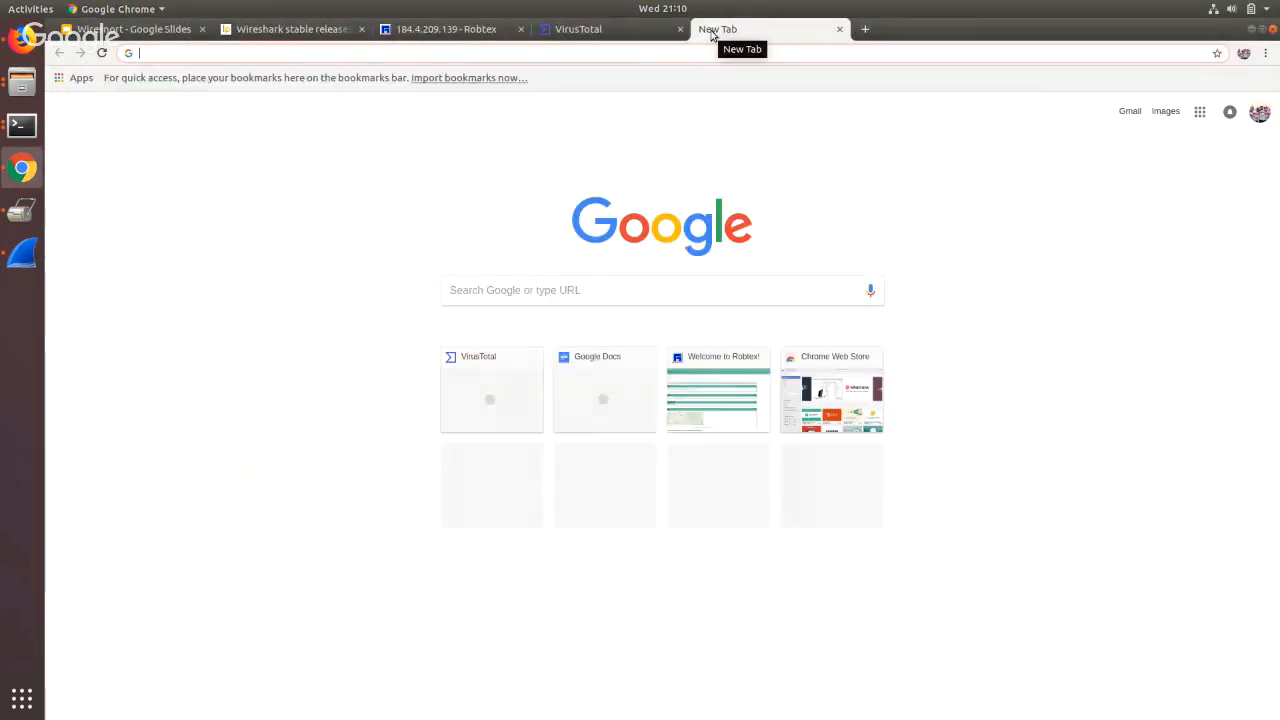
{"action": "type", "text": "rege"}
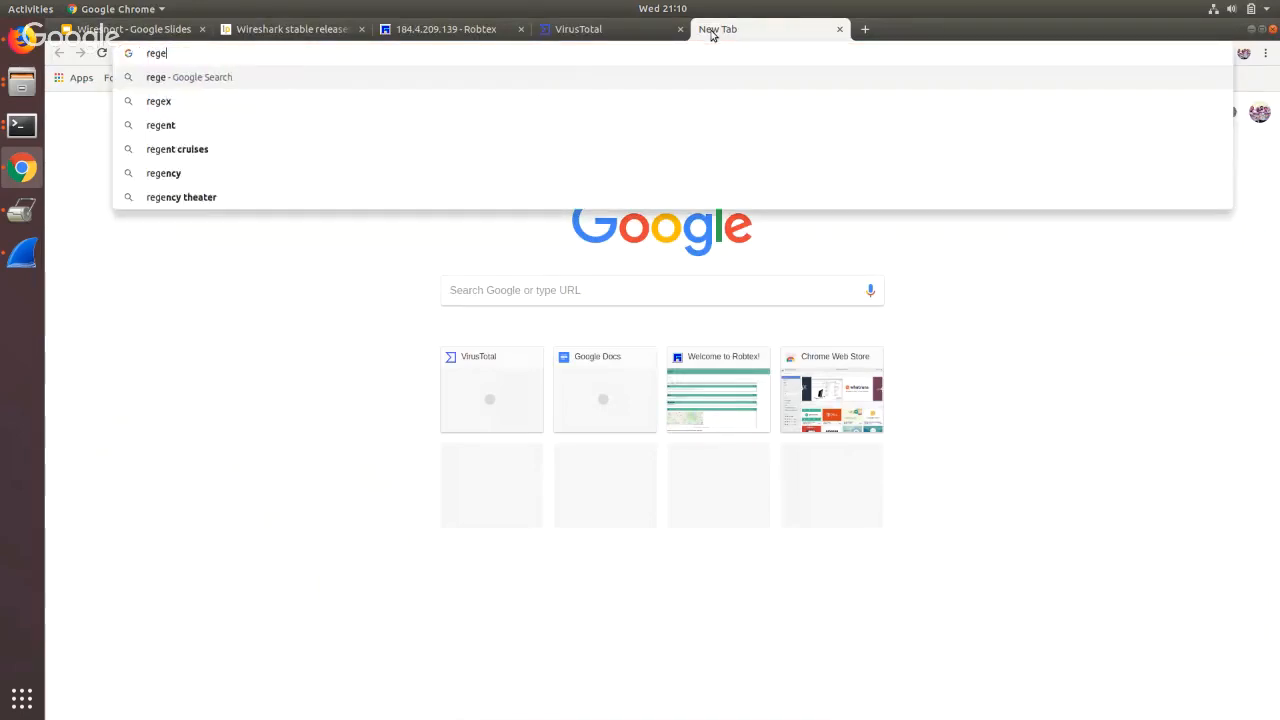
{"action": "type", "text": "x101.com"}
{"action": "key", "text": "Return"}
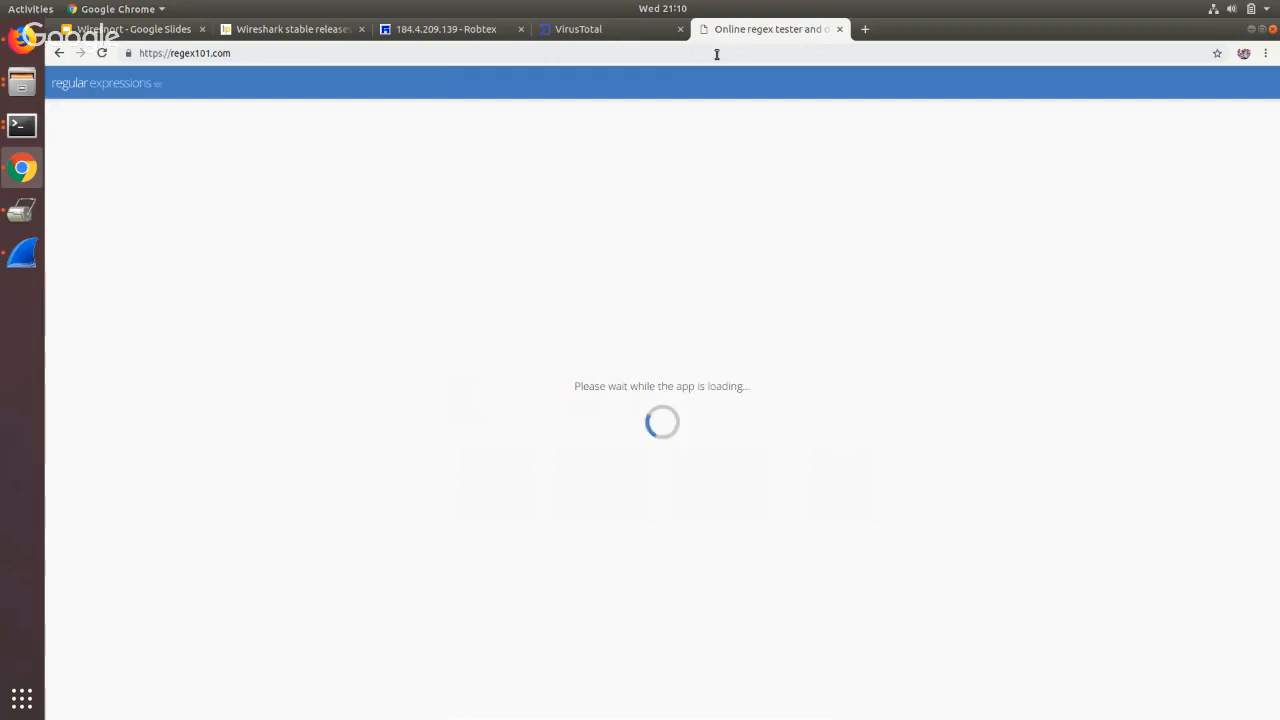
Copy the alert's Pcre value from Wireshark into regex101 as the regular expression ^Host\x3a\s*?\d{1,3}\.\d{1,3}\.\d{1,3}\.\d{1,3}(?:\x3a|\r?\n) with flags mi.
{"action": "left_click", "coordinate": [23, 253]}
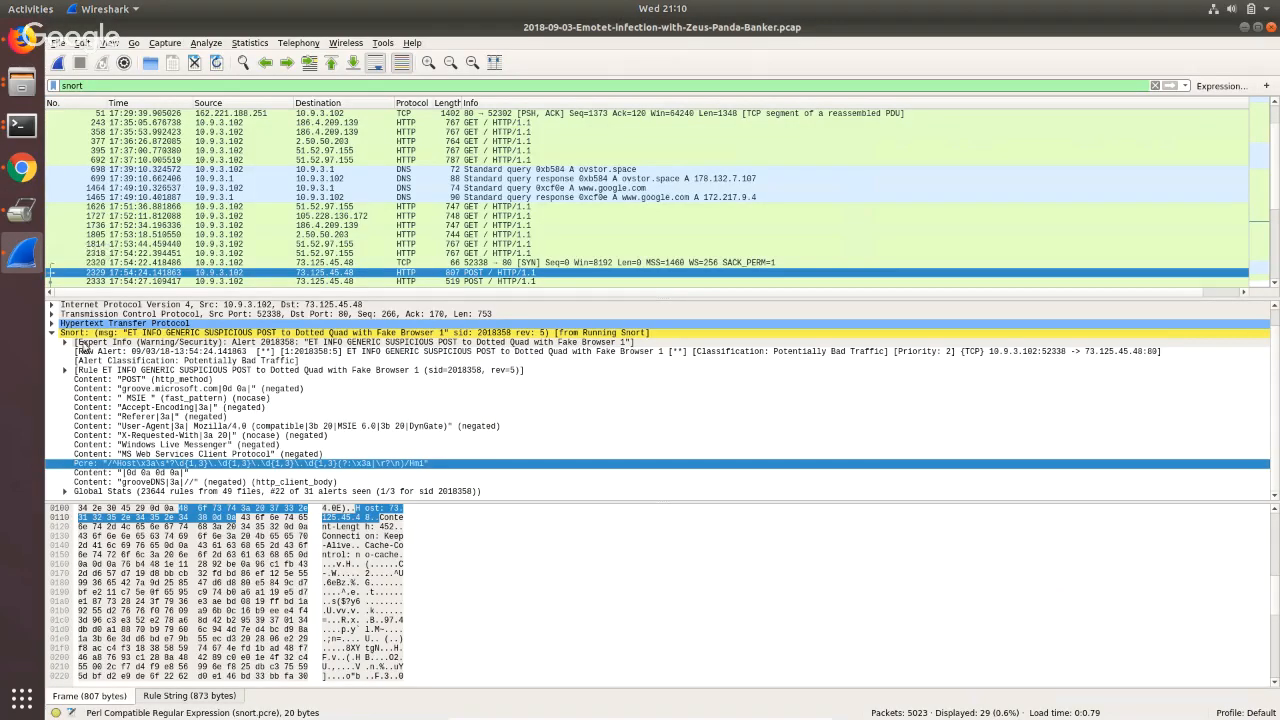
{"action": "right_click", "coordinate": [186, 462]}
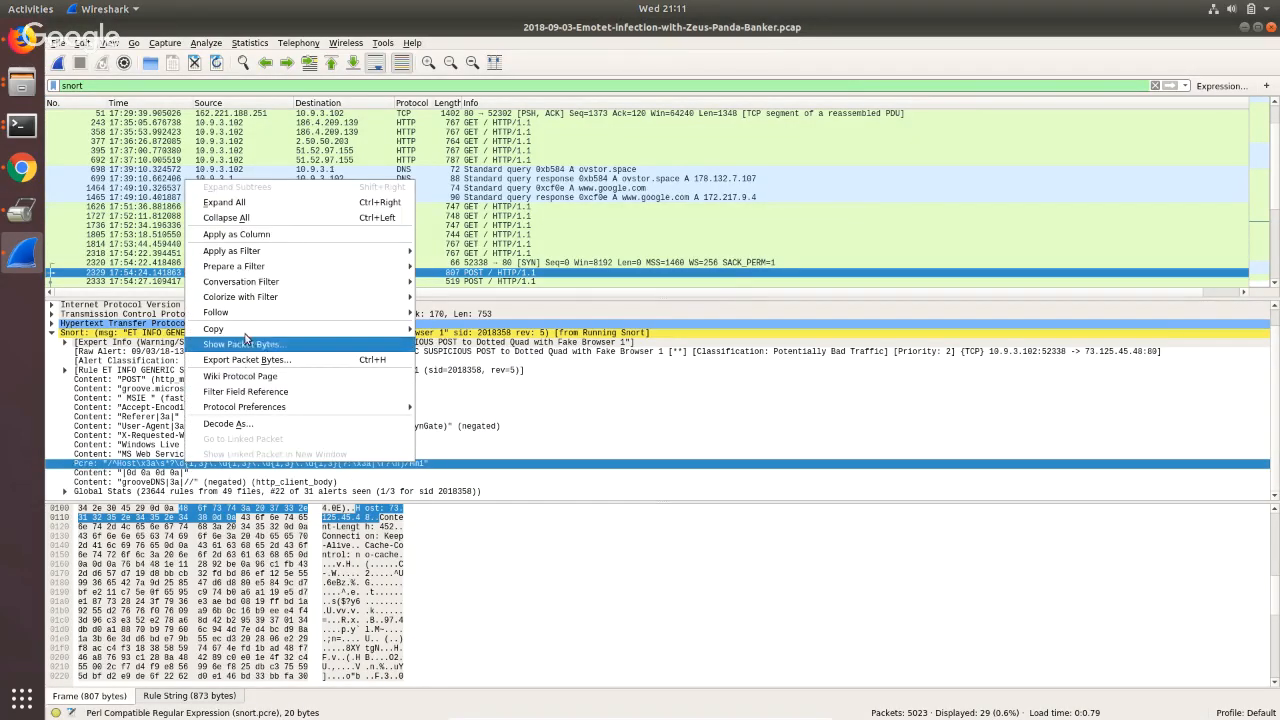
{"action": "mouse_move", "coordinate": [250, 328]}
{"action": "left_click", "coordinate": [460, 392]}
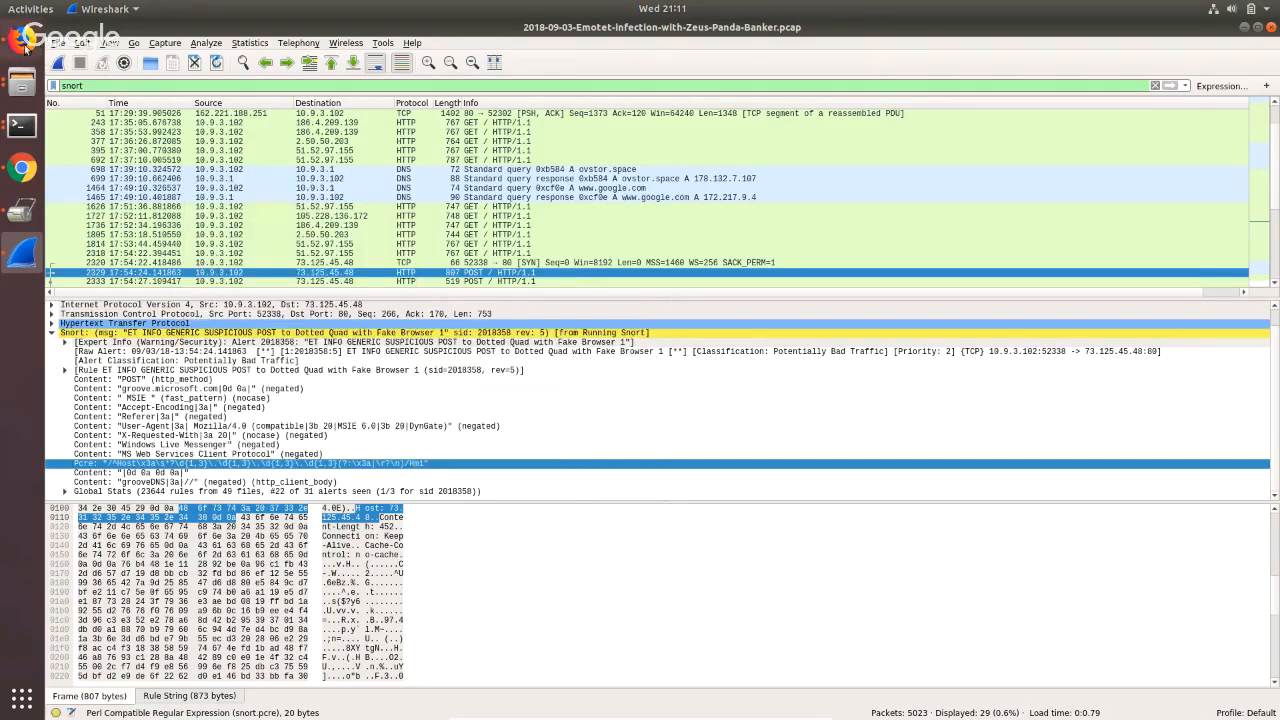
{"action": "left_click", "coordinate": [24, 42]}
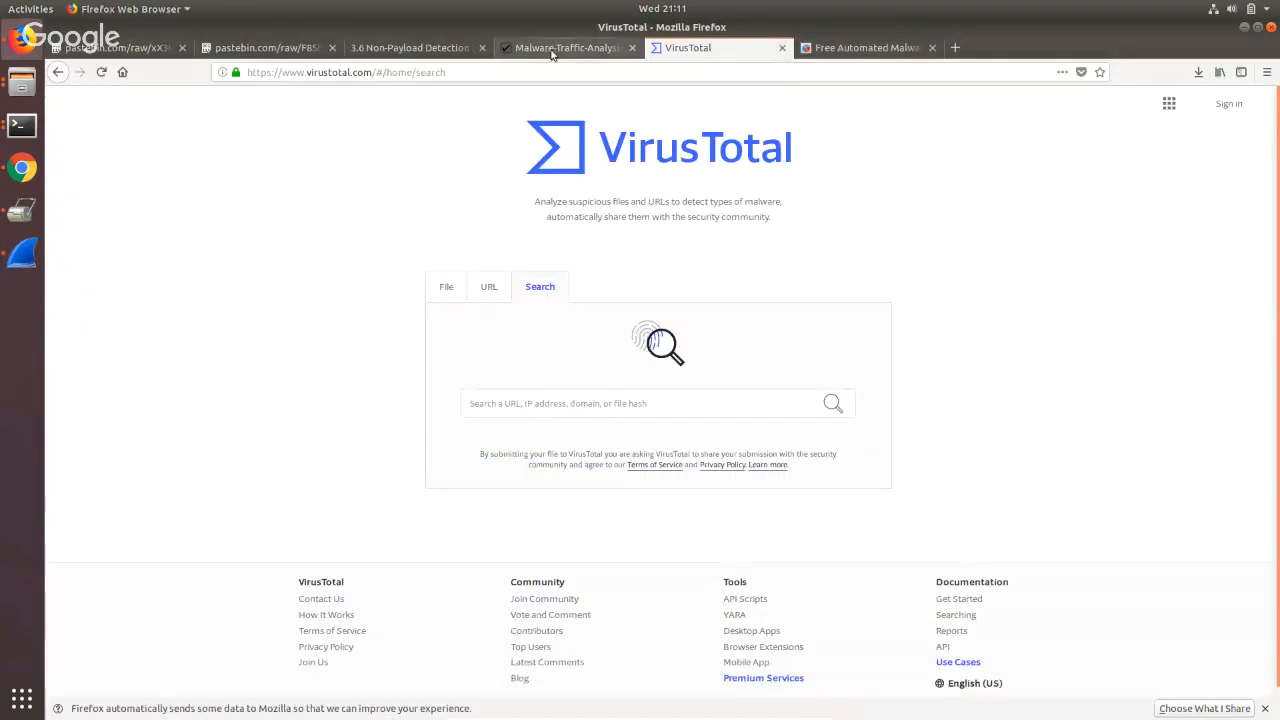
{"action": "left_click", "coordinate": [22, 168]}
{"action": "left_click", "coordinate": [355, 133]}
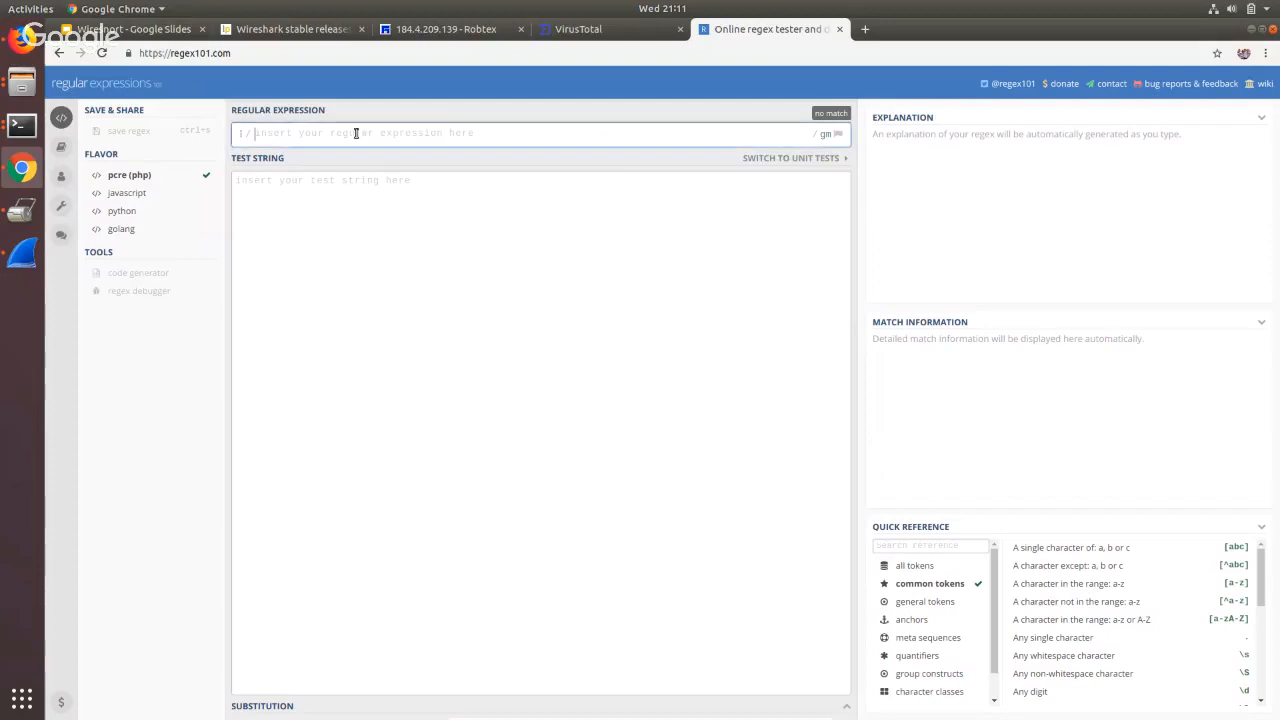
{"action": "type", "text": "^Host\\x3a\\s*?\\d{1,3}\\.\\d{1,3}\\.\\d{1,3}\\.\\d{1,3}(?:\\x3a|\\r?\\n)"}
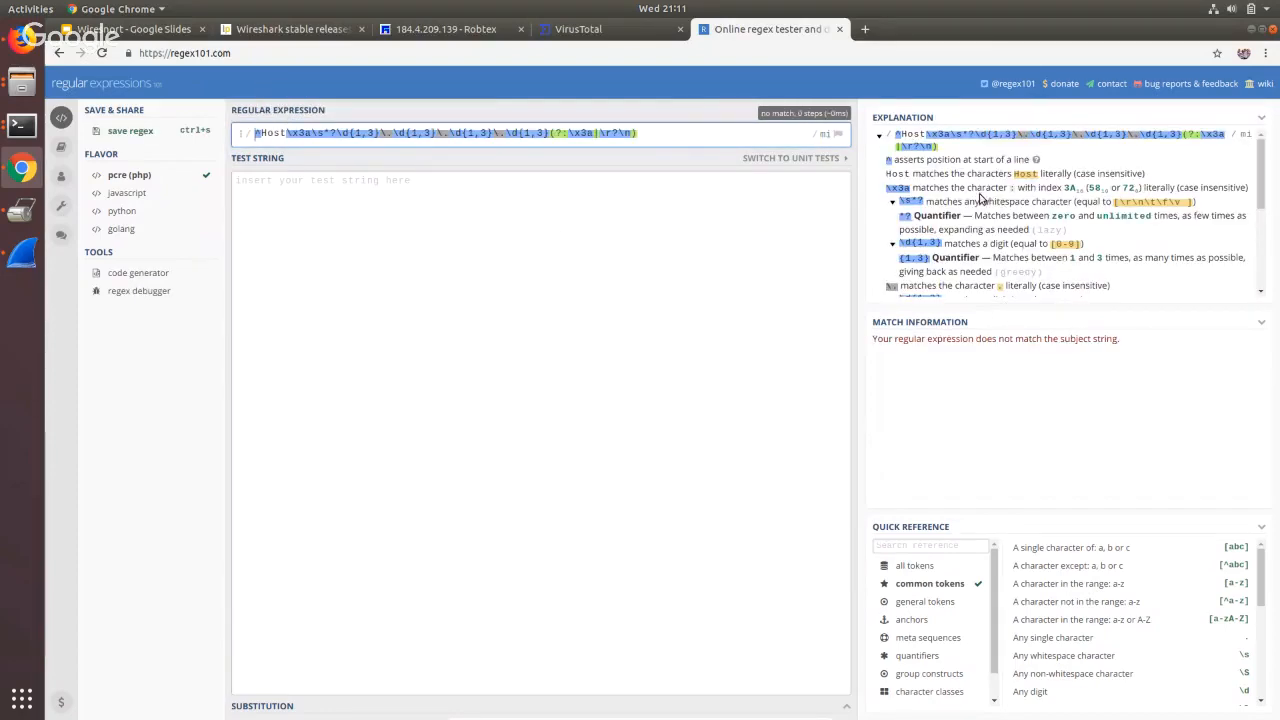
Read the regex101 explanation through to the global pattern flags, and view the Robtex lookup of 184.4.209.139.
{"action": "scroll", "coordinate": [947, 248], "scroll_direction": "down", "scroll_amount": 1}
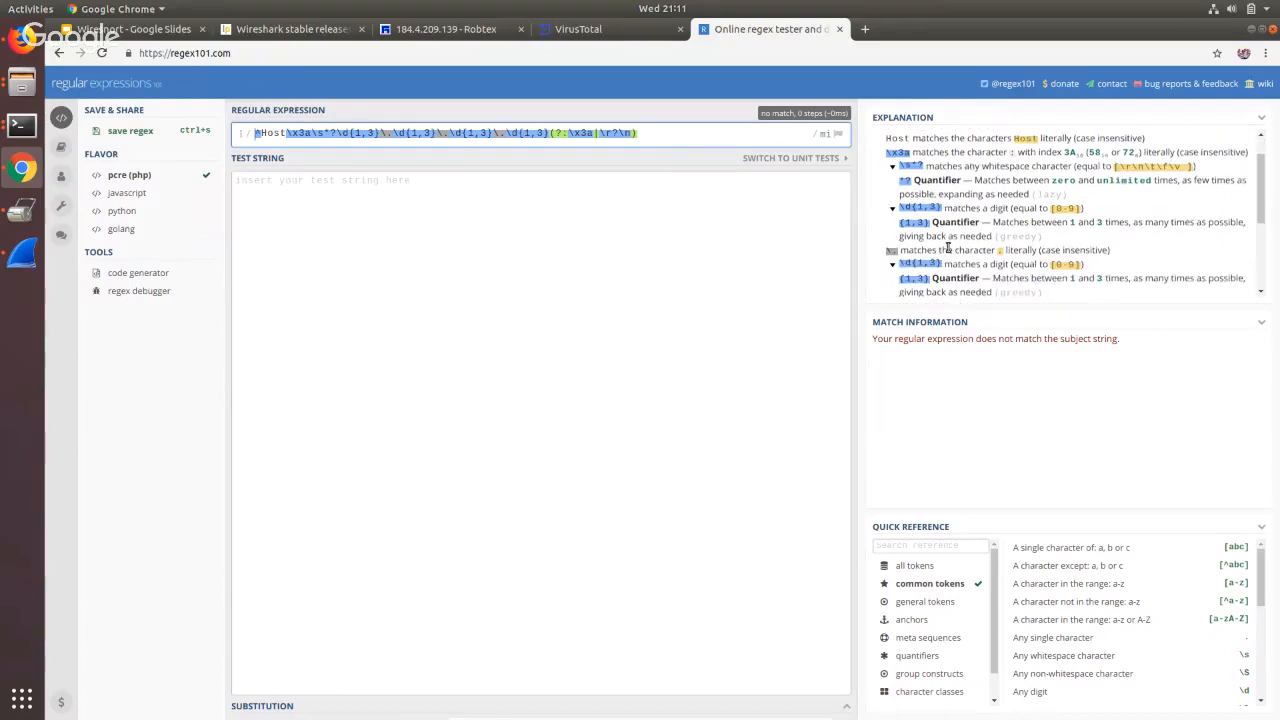
{"action": "scroll", "coordinate": [950, 247], "scroll_direction": "down", "scroll_amount": 3}
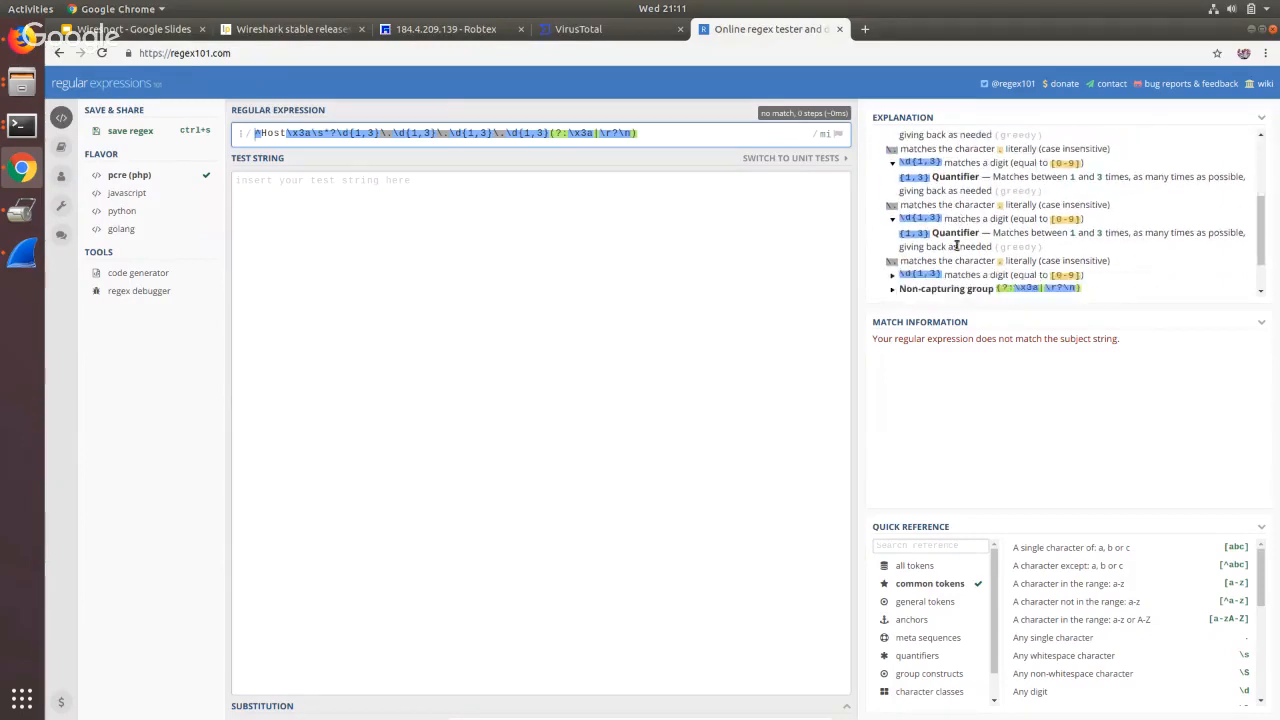
{"action": "scroll", "coordinate": [957, 245], "scroll_direction": "down", "scroll_amount": 1}
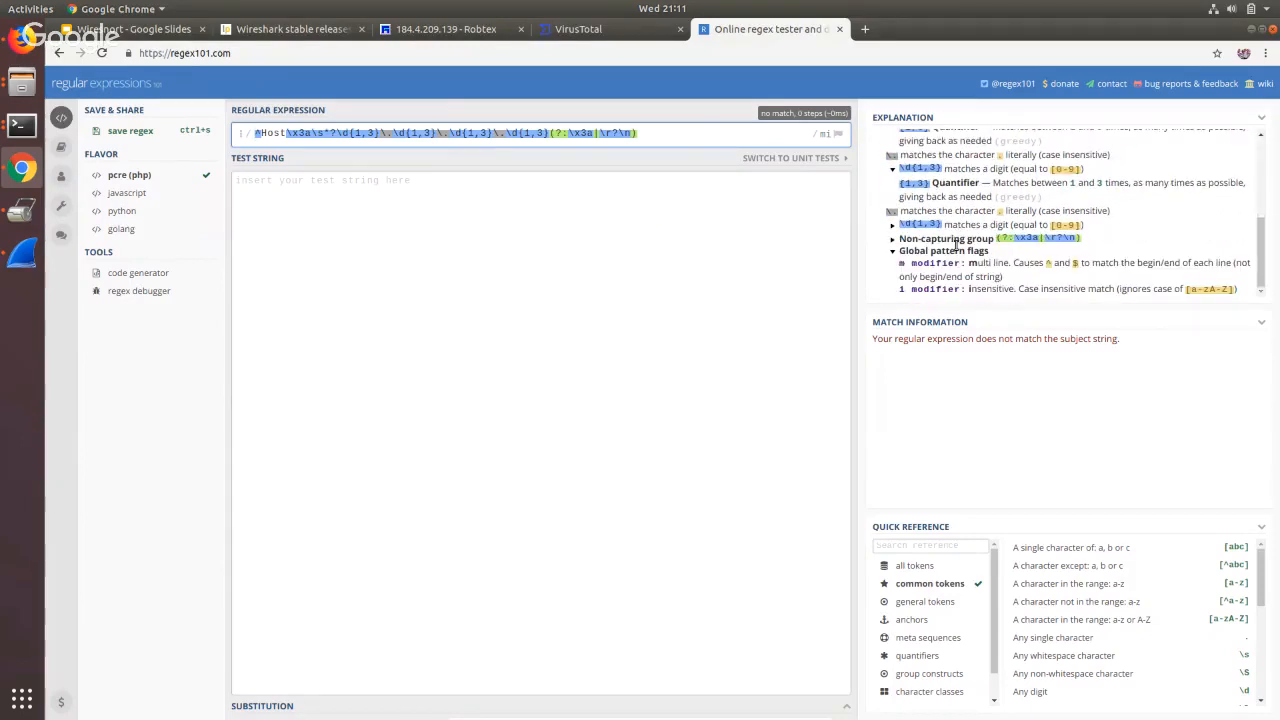
{"action": "left_click", "coordinate": [468, 30]}
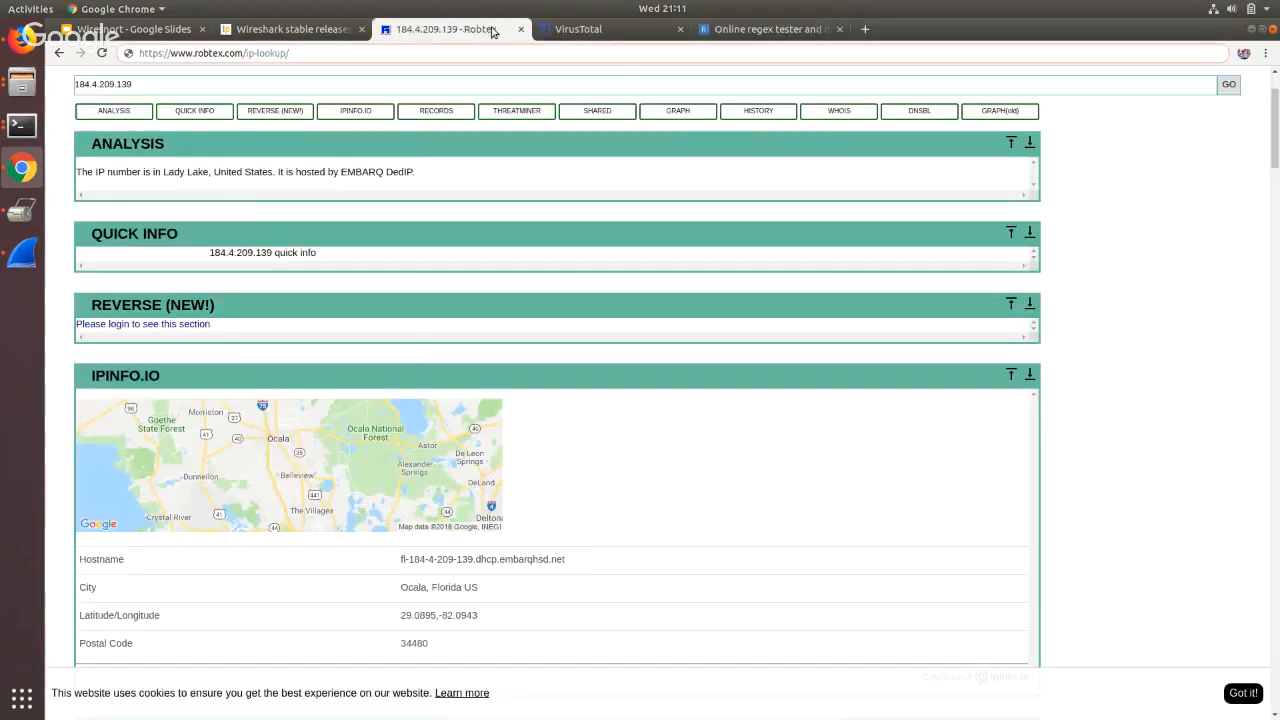
Switch to Wireshark and follow the TCP stream of packet 2329, the first POST to 73.125.45.48.
{"action": "left_click", "coordinate": [22, 250]}
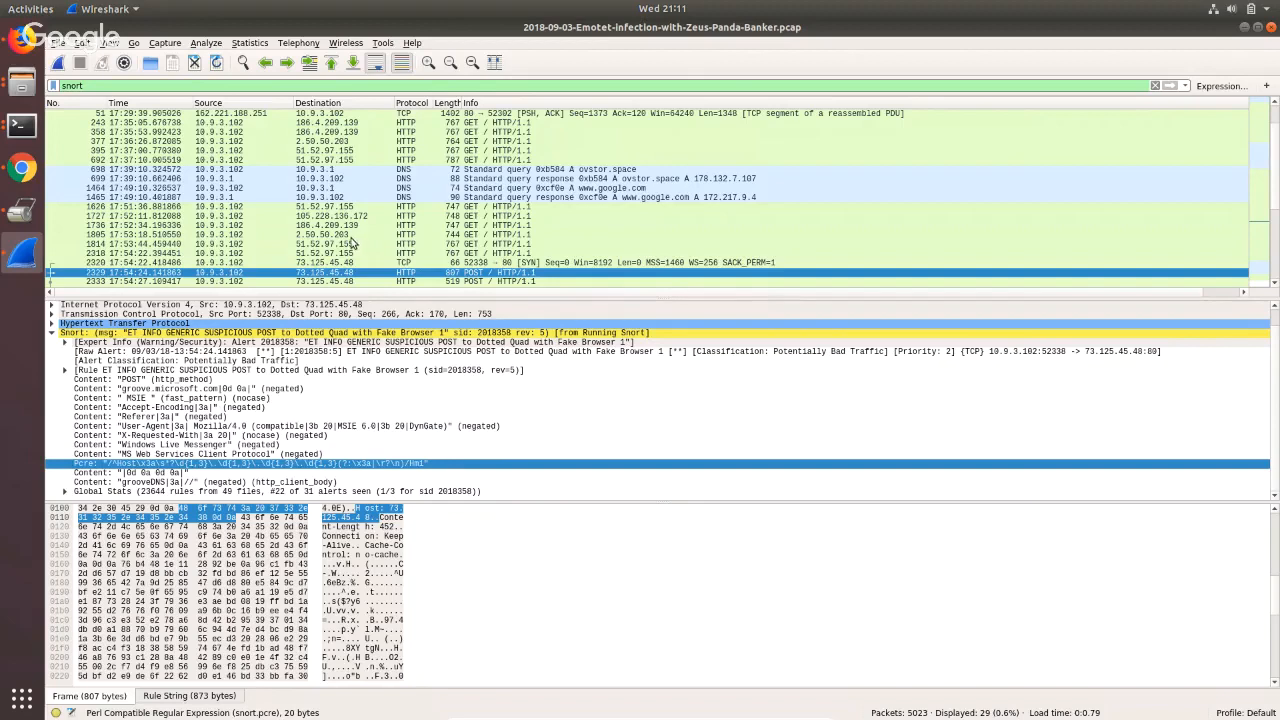
{"action": "scroll", "coordinate": [310, 240], "scroll_direction": "down", "scroll_amount": 2}
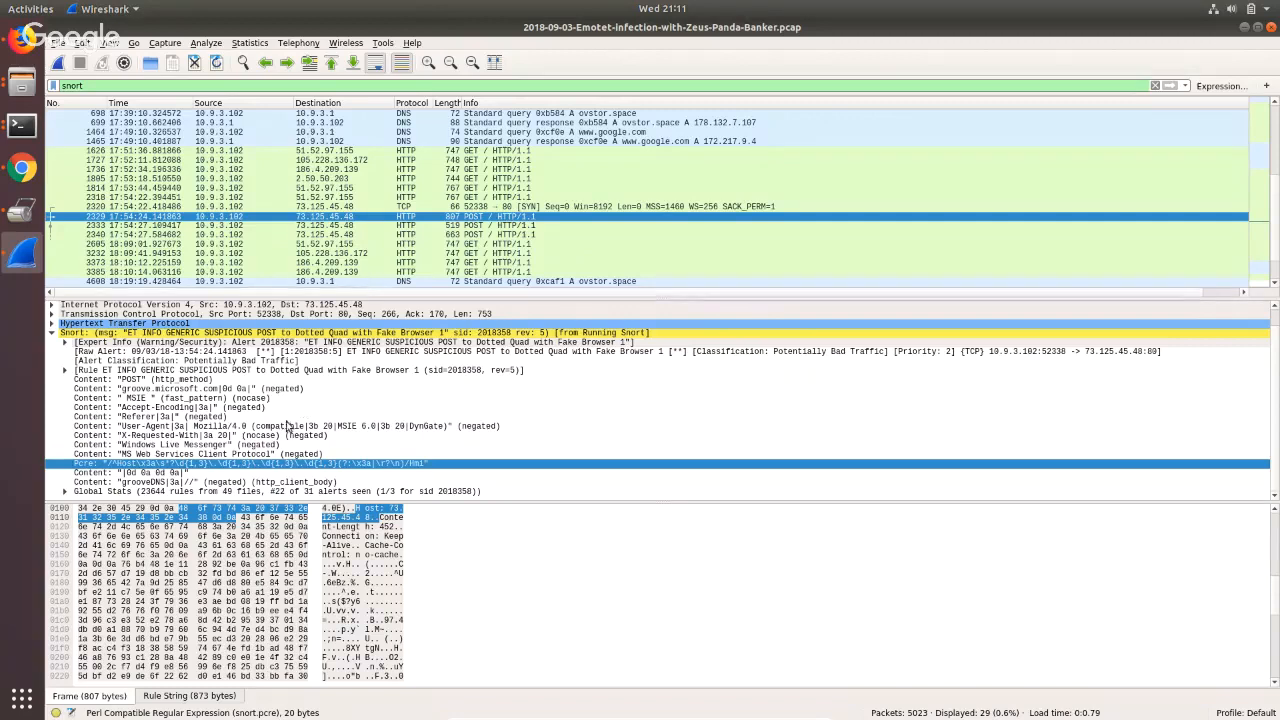
{"action": "right_click", "coordinate": [280, 222]}
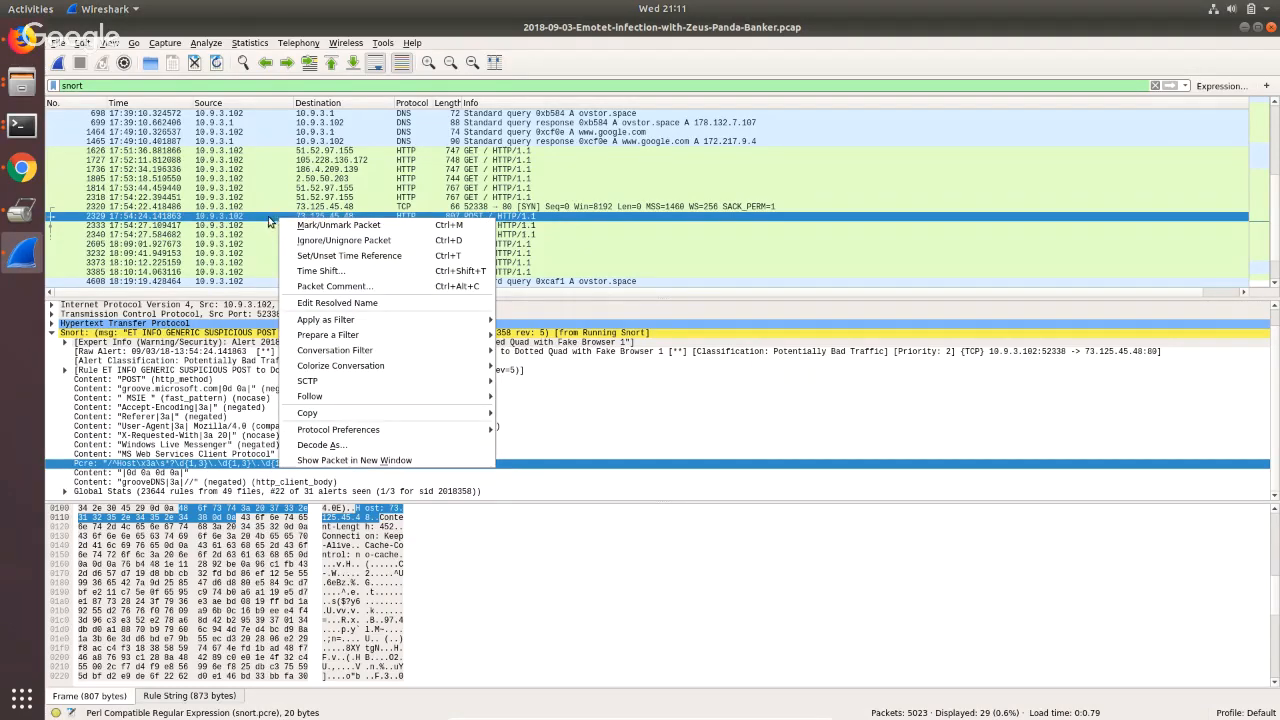
{"action": "key", "text": "Escape"}
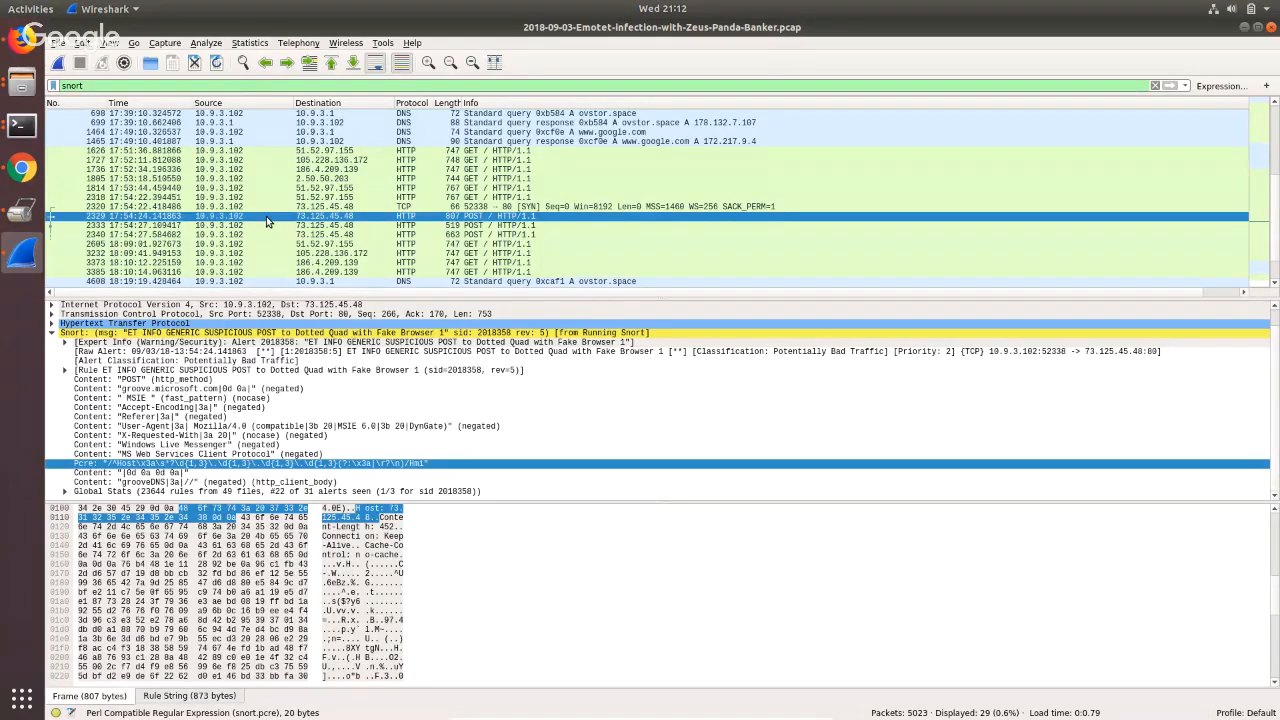
{"action": "key", "text": "ctrl+Left"}
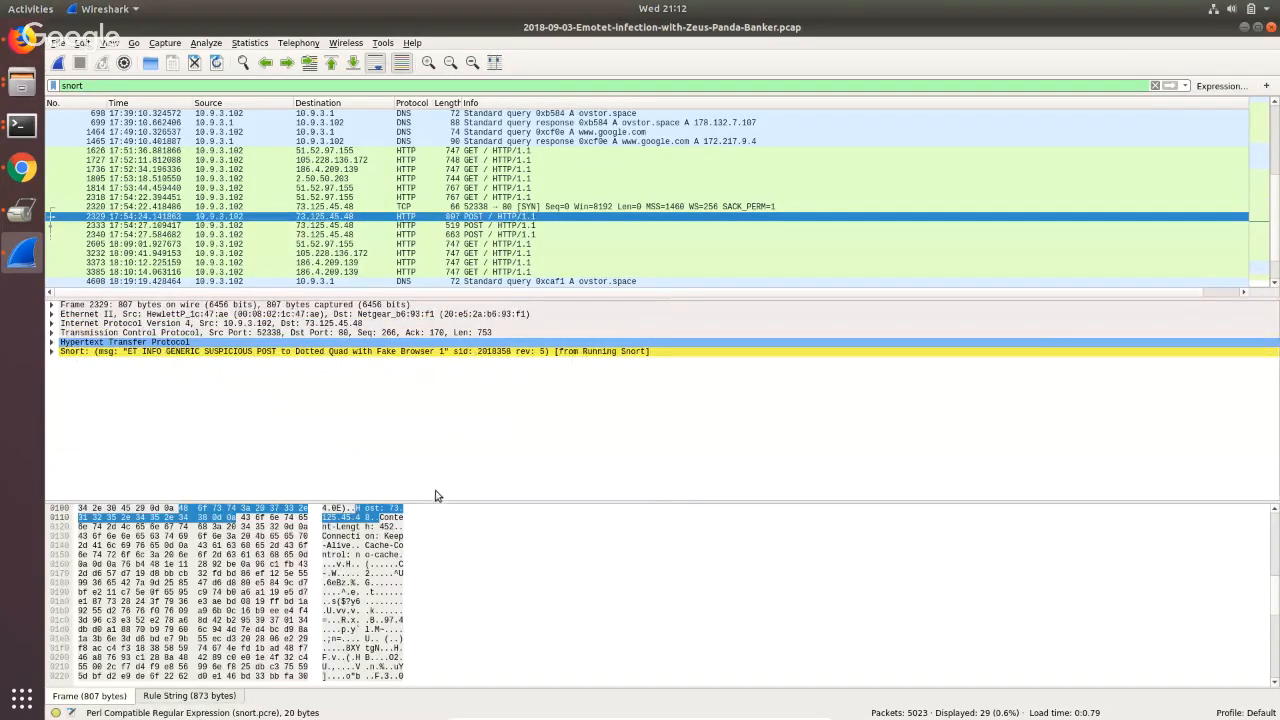
{"action": "right_click", "coordinate": [258, 220]}
{"action": "mouse_move", "coordinate": [358, 396]}
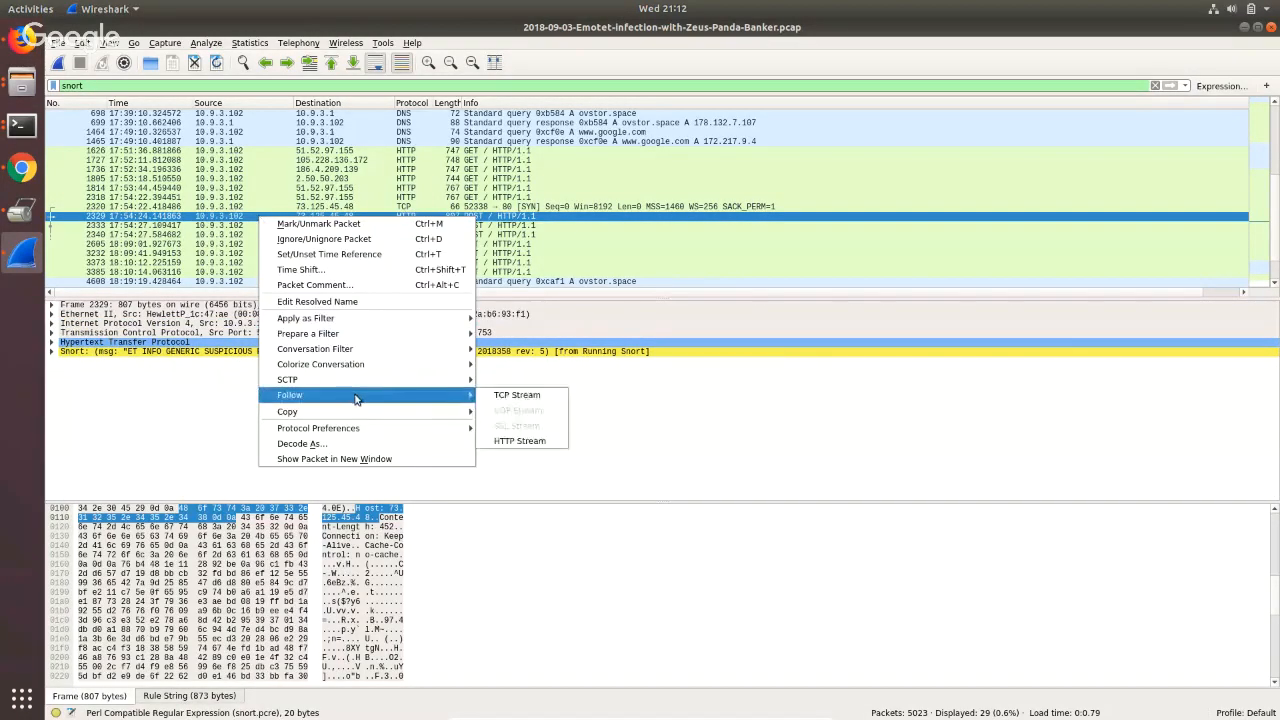
{"action": "left_click", "coordinate": [524, 402]}
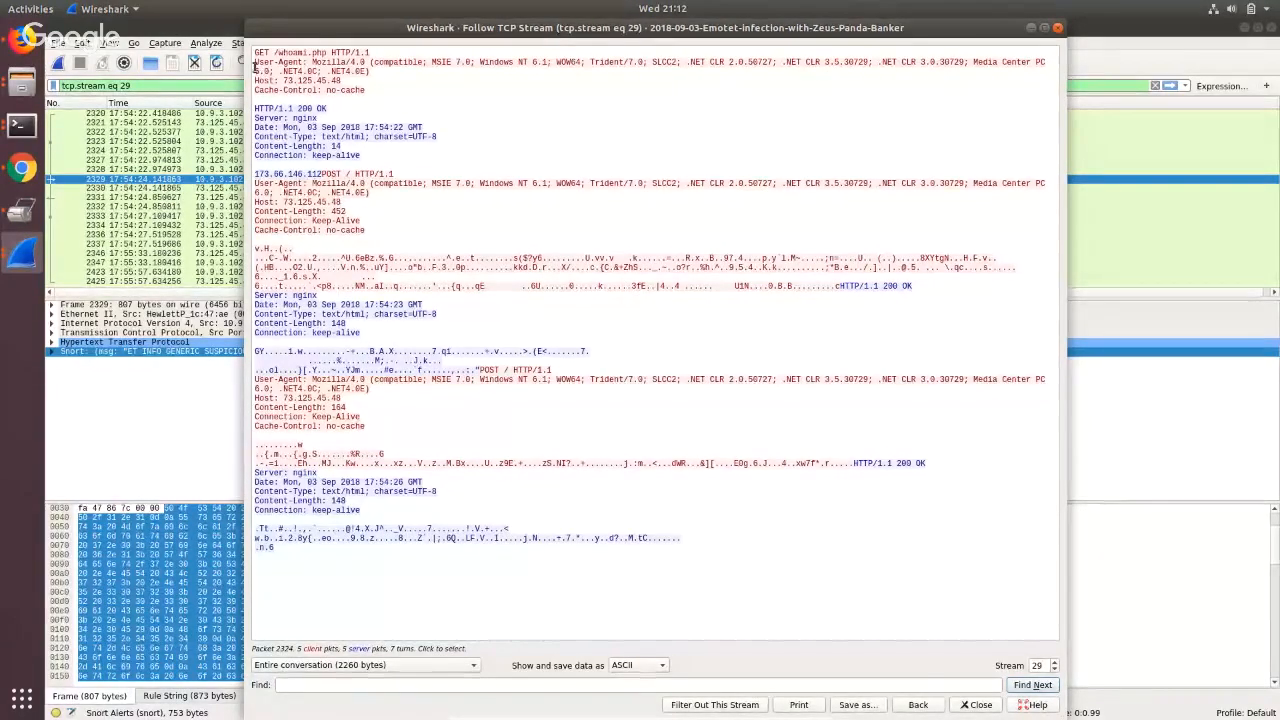
Copy the last POST request's User-Agent header from the followed stream into the regex101 test string in Chrome.
{"action": "left_click_drag", "start_coordinate": [255, 62], "coordinate": [297, 63]}
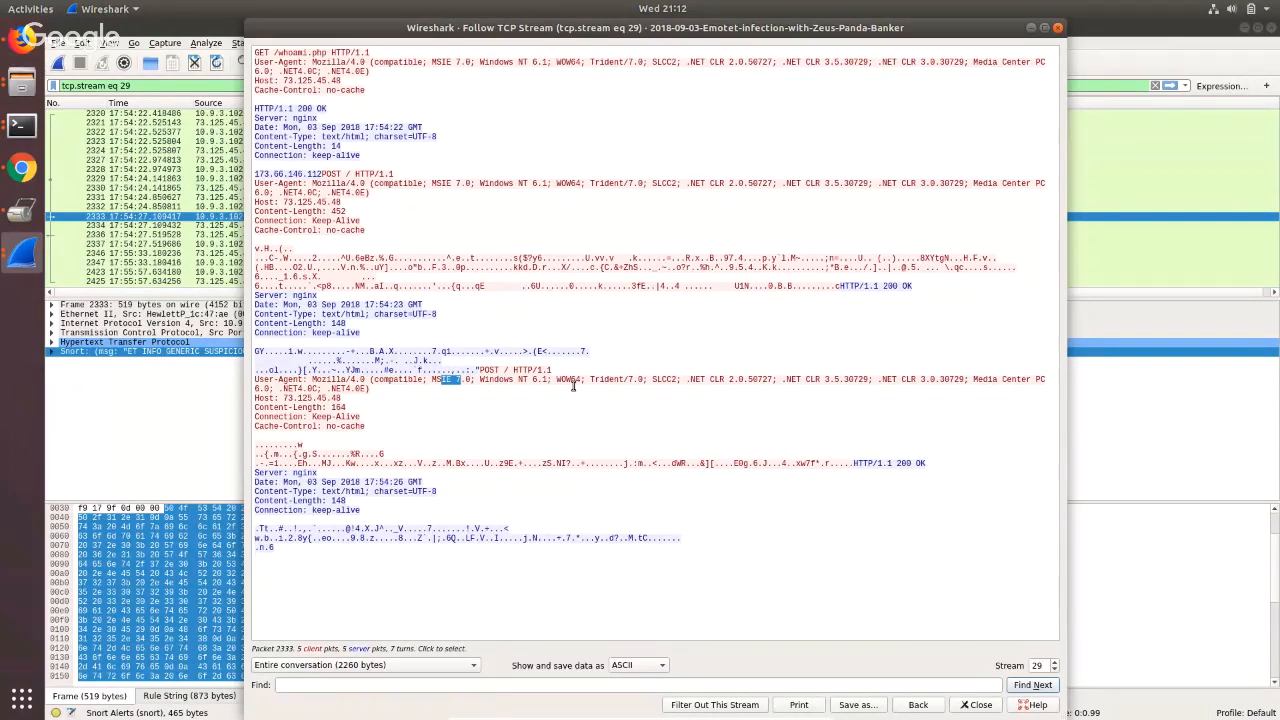
{"action": "triple_click", "coordinate": [260, 385]}
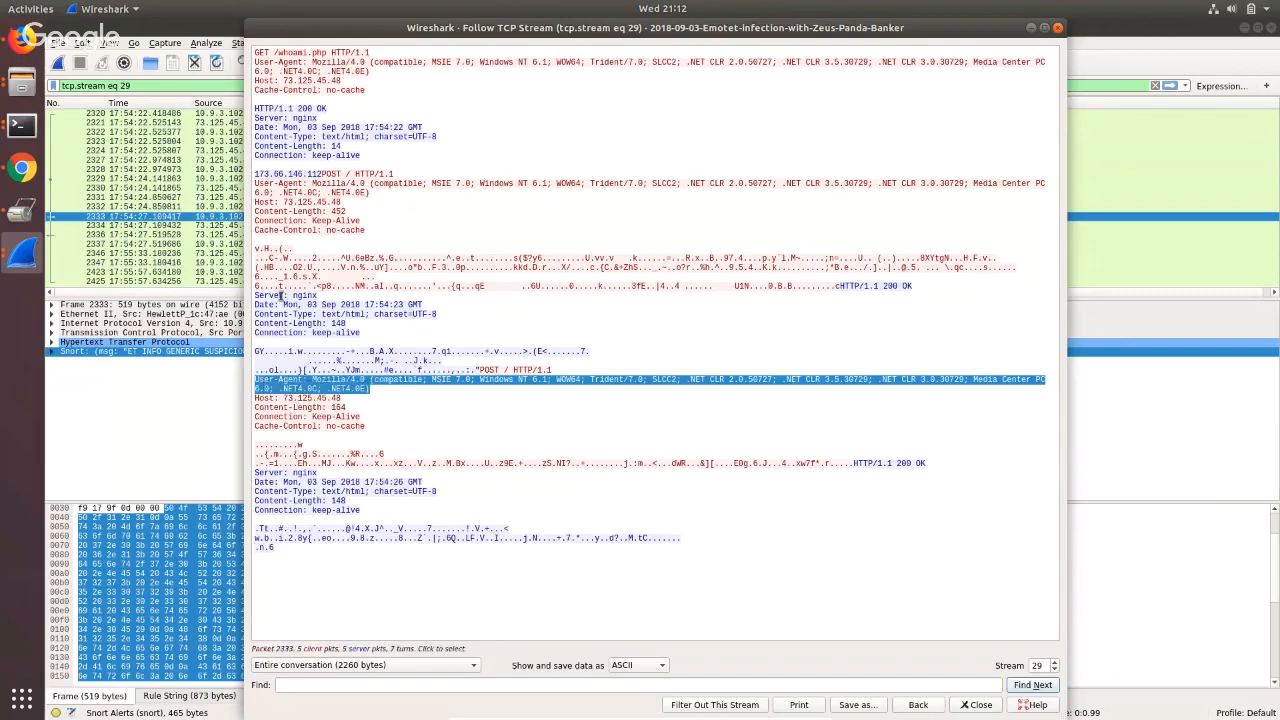
{"action": "left_click", "coordinate": [22, 168]}
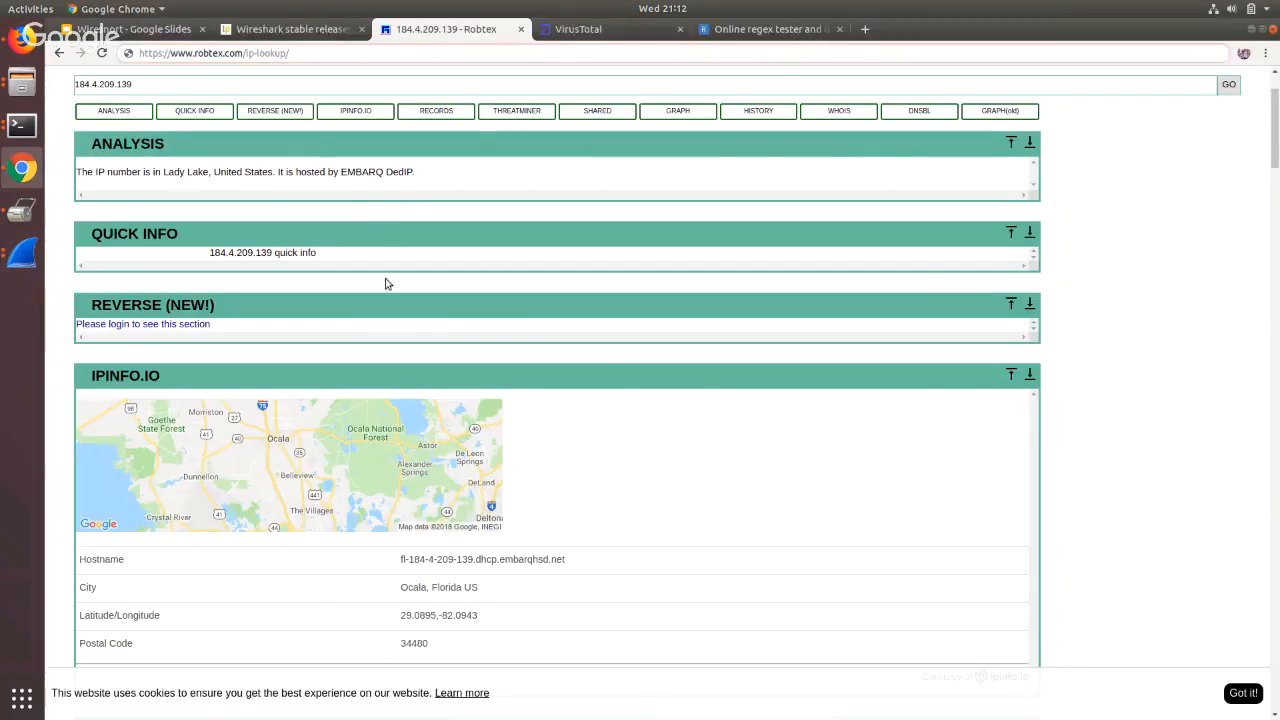
{"action": "left_click", "coordinate": [745, 29]}
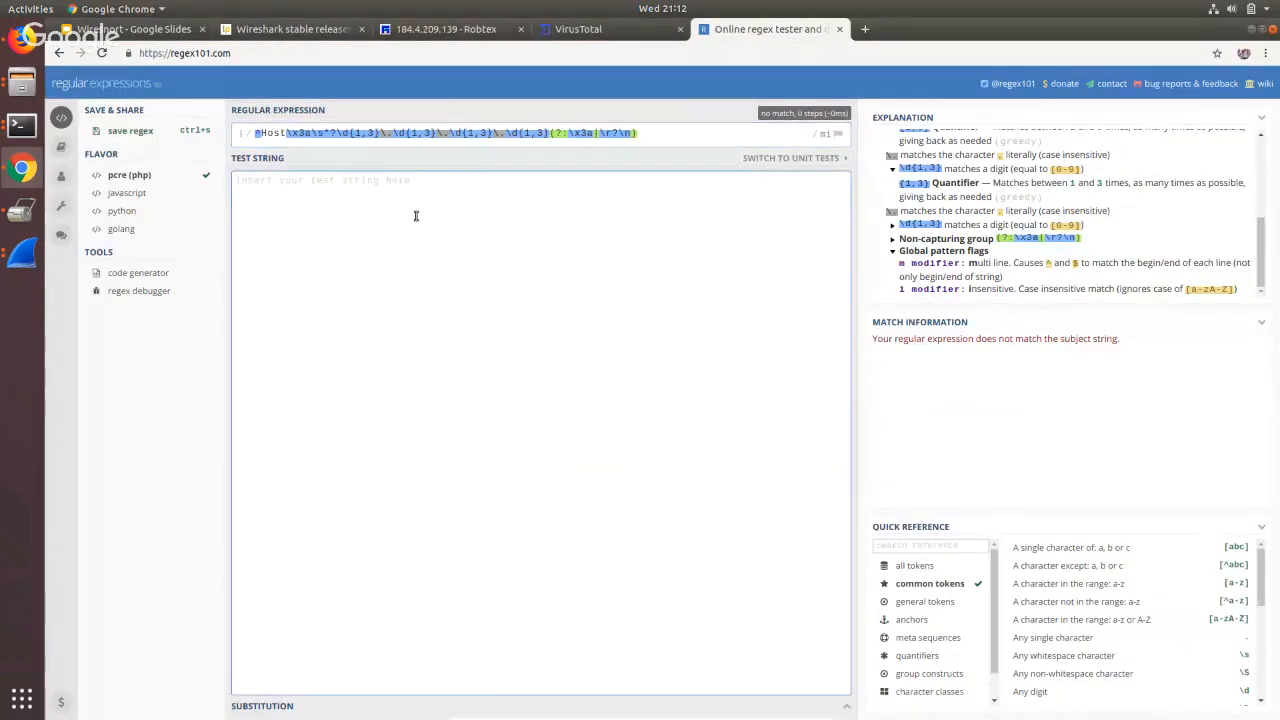
{"action": "type", "text": "User-Agent: Mozilla/4.0 (compatible; MSIE 7.0; Windows NT 6.1; WOW64; Trident/7.0; SLCC2; .NET CLR 2.0.50727; .NET CLR 3.5.30729; .NET CLR 3.0.30729; Media Center PC 6.0; .NET4.0C; .NET4.0E)"}
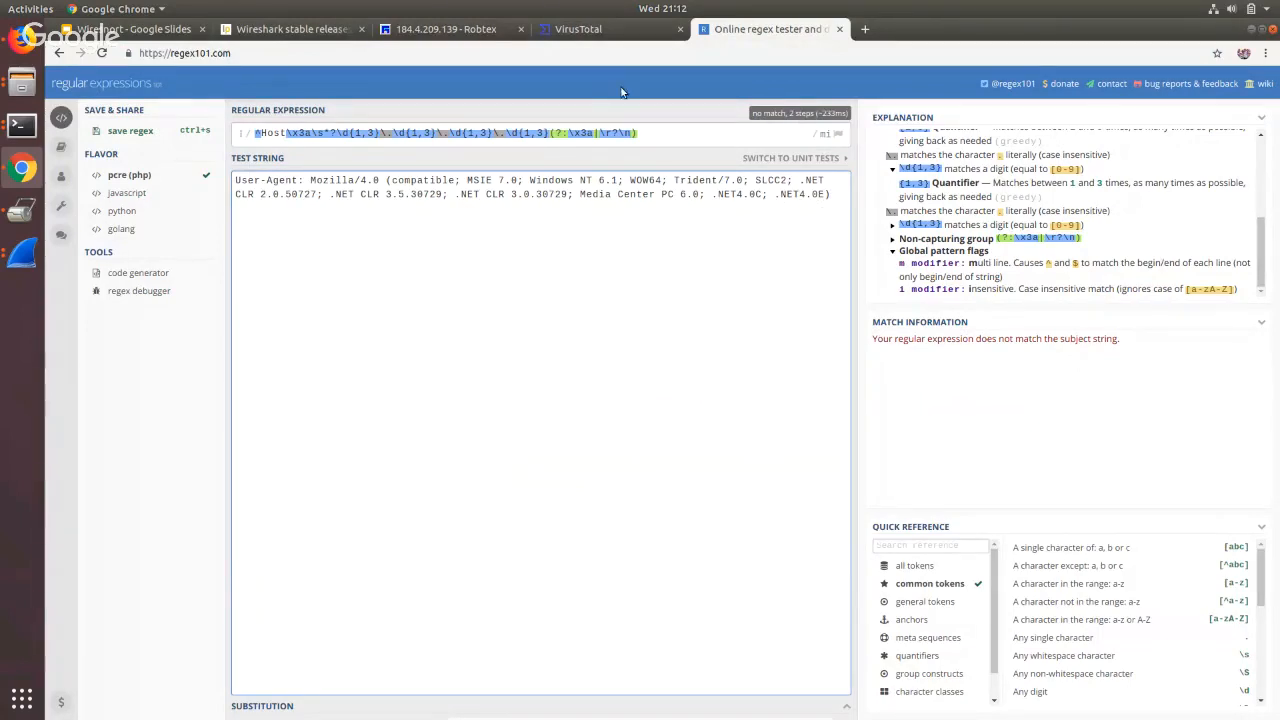
Return to Wireshark's Follow TCP Stream window and copy the text of the entire conversation.
{"action": "left_click", "coordinate": [585, 29]}
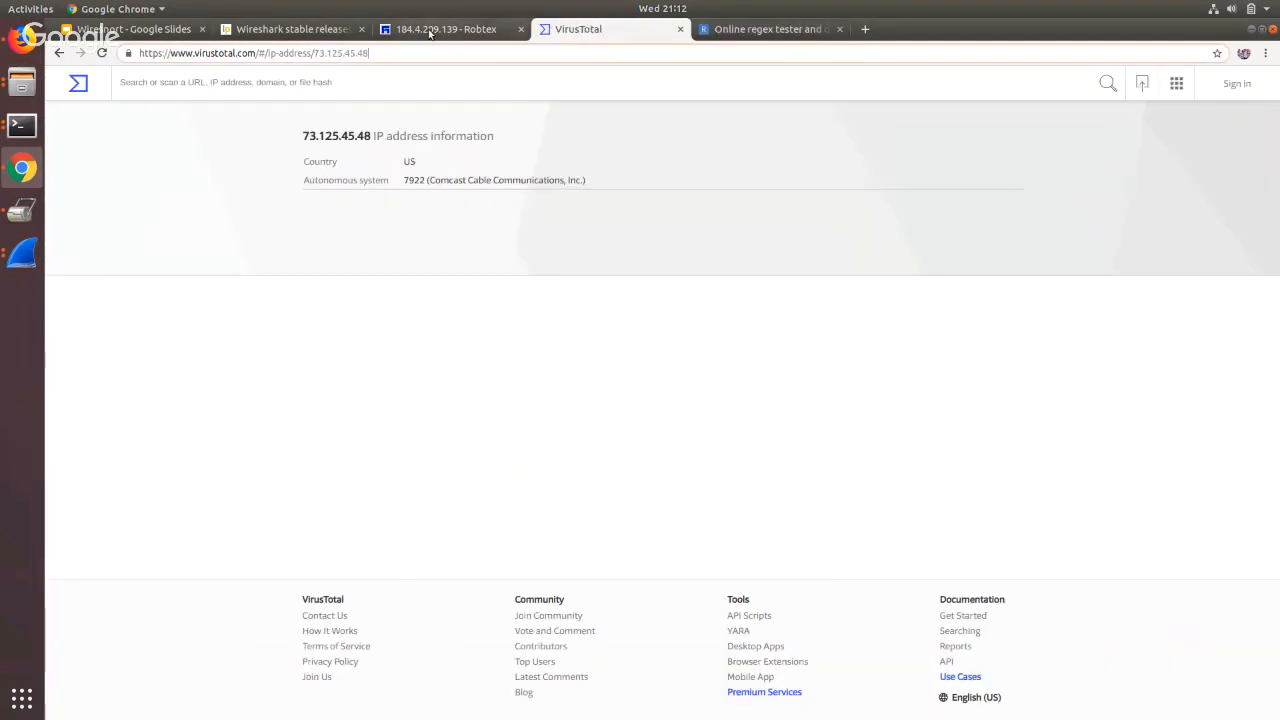
{"action": "left_click", "coordinate": [22, 254]}
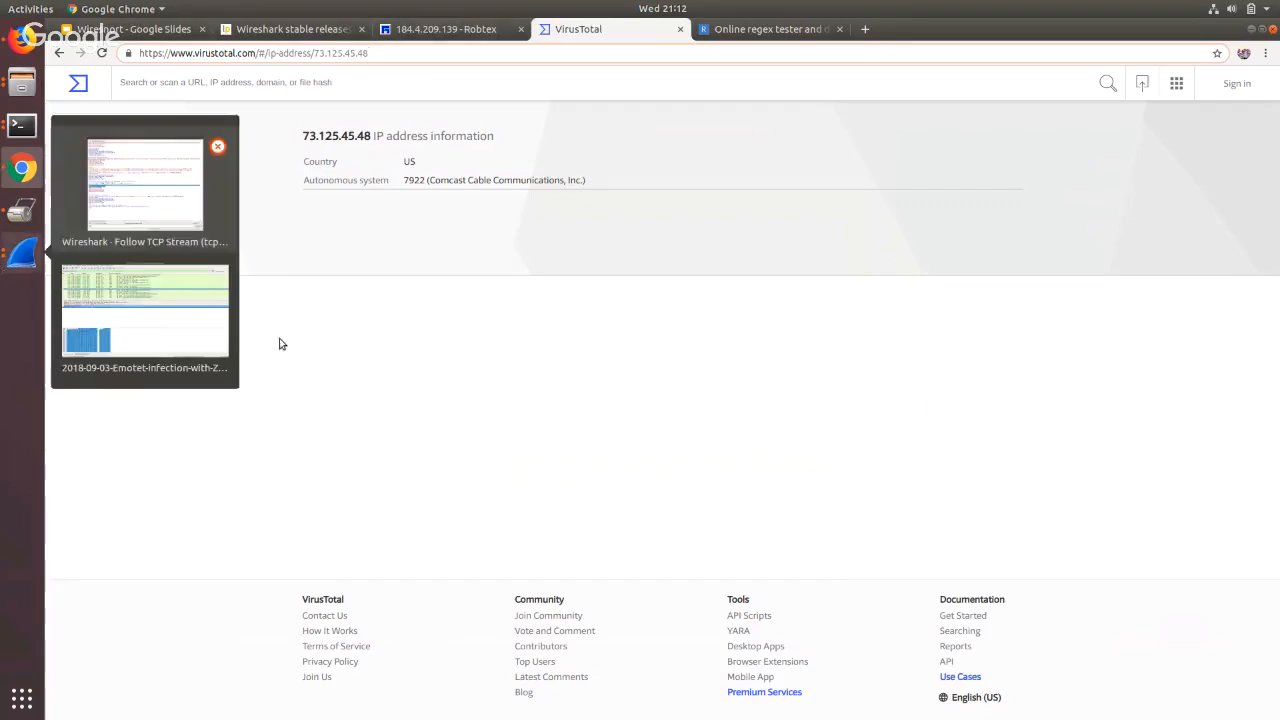
{"action": "left_click", "coordinate": [134, 352]}
{"action": "left_click", "coordinate": [22, 254]}
{"action": "left_click", "coordinate": [140, 320]}
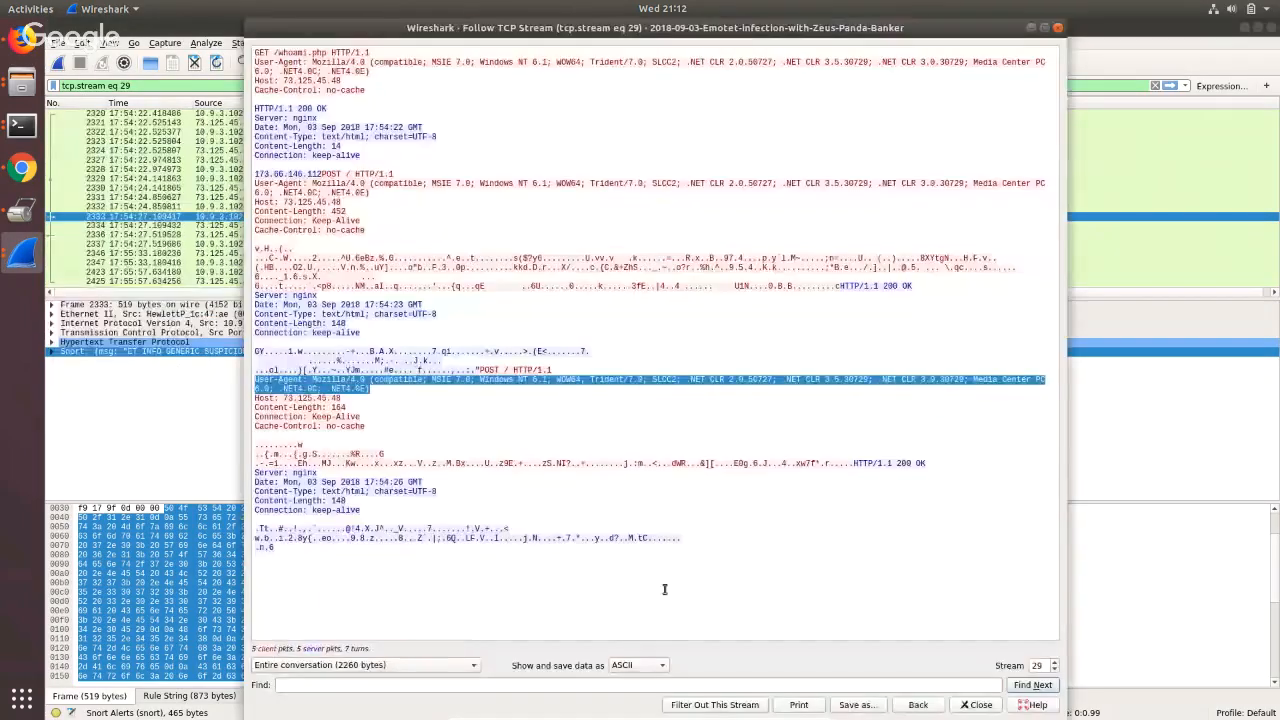
{"action": "left_click_drag", "start_coordinate": [664, 589], "coordinate": [400, 45]}
Switch to Chrome, close the VirusTotal page and replace the regex101 test string with the copied stream conversation.
{"action": "left_click", "coordinate": [21, 45]}
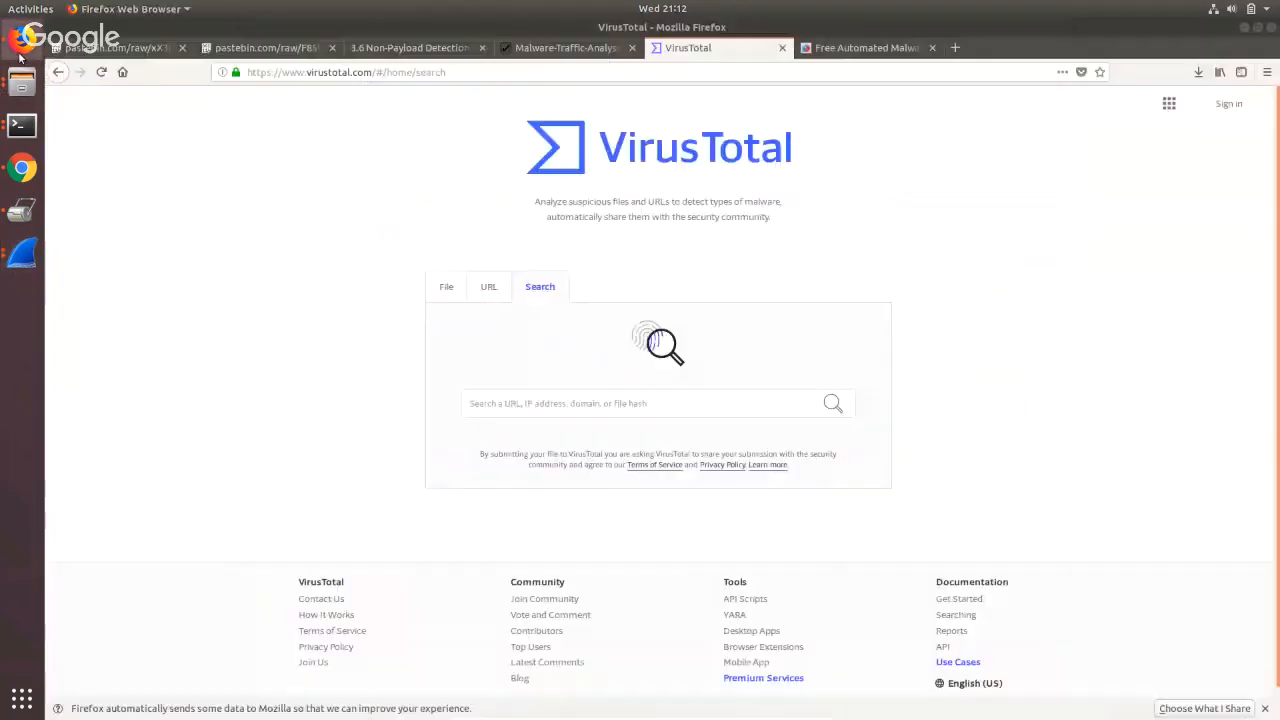
{"action": "left_click", "coordinate": [22, 168]}
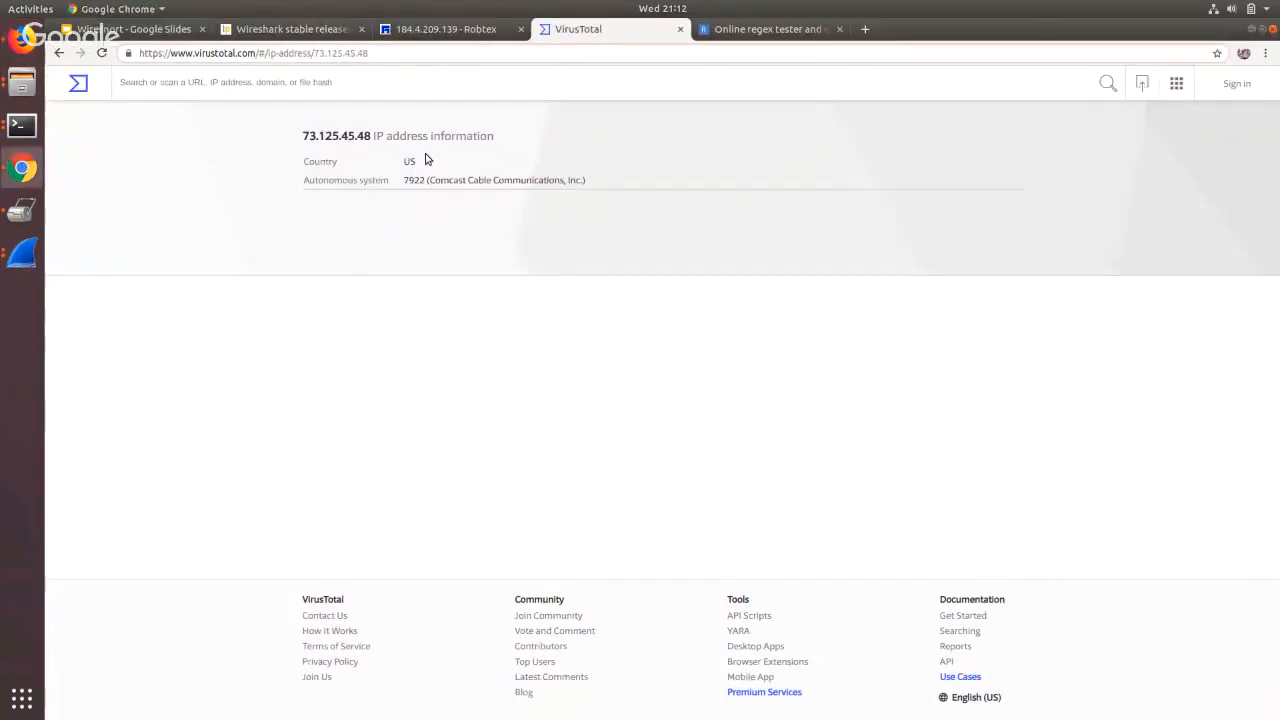
{"action": "left_click", "coordinate": [766, 30]}
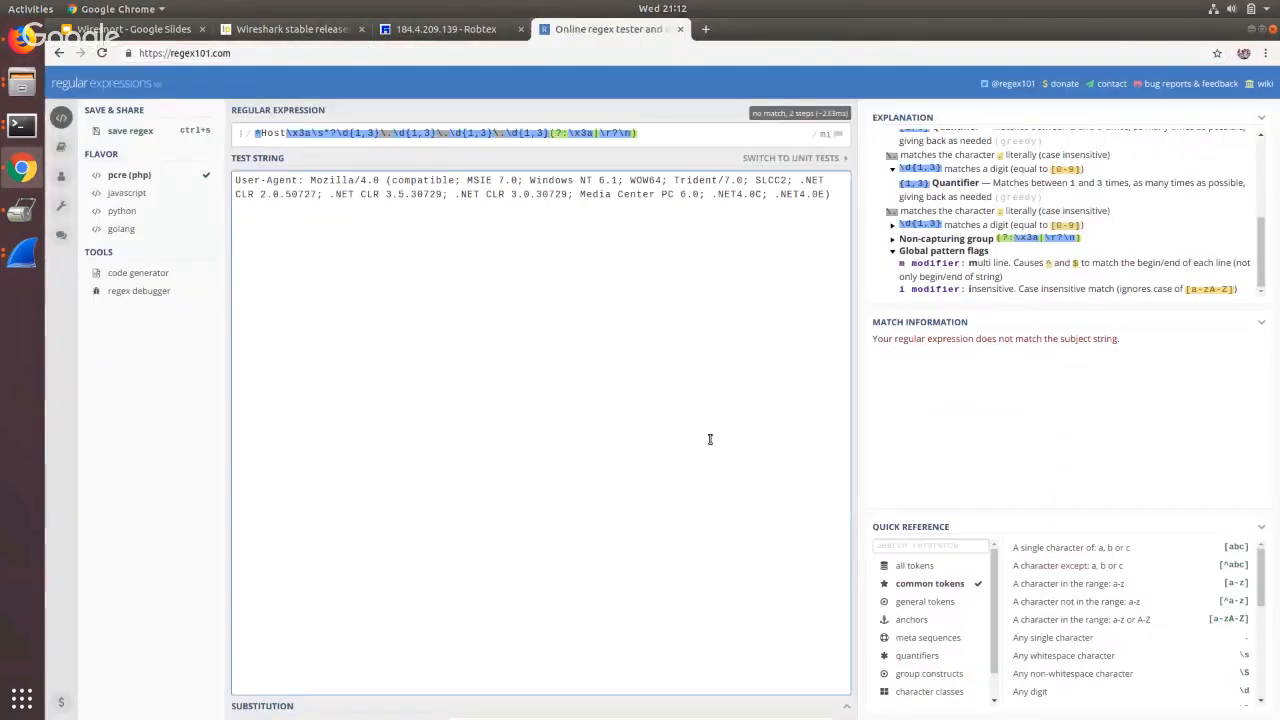
{"action": "left_click", "coordinate": [263, 277]}
{"action": "key", "text": "ctrl+a"}
{"action": "key", "text": "ctrl+v"}
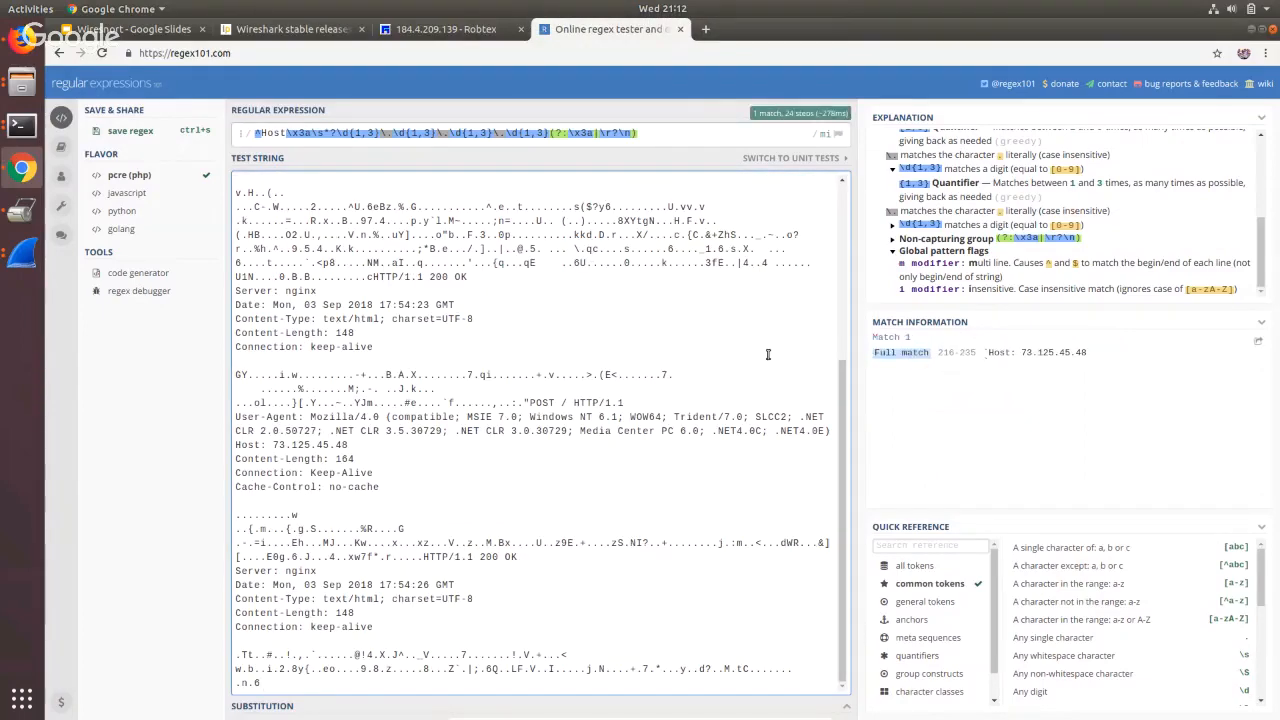
Examine the Host header of the GET /whoami.php request in the test string and compare it with the other requests.
{"action": "scroll", "coordinate": [711, 338], "scroll_direction": "up", "scroll_amount": 3}
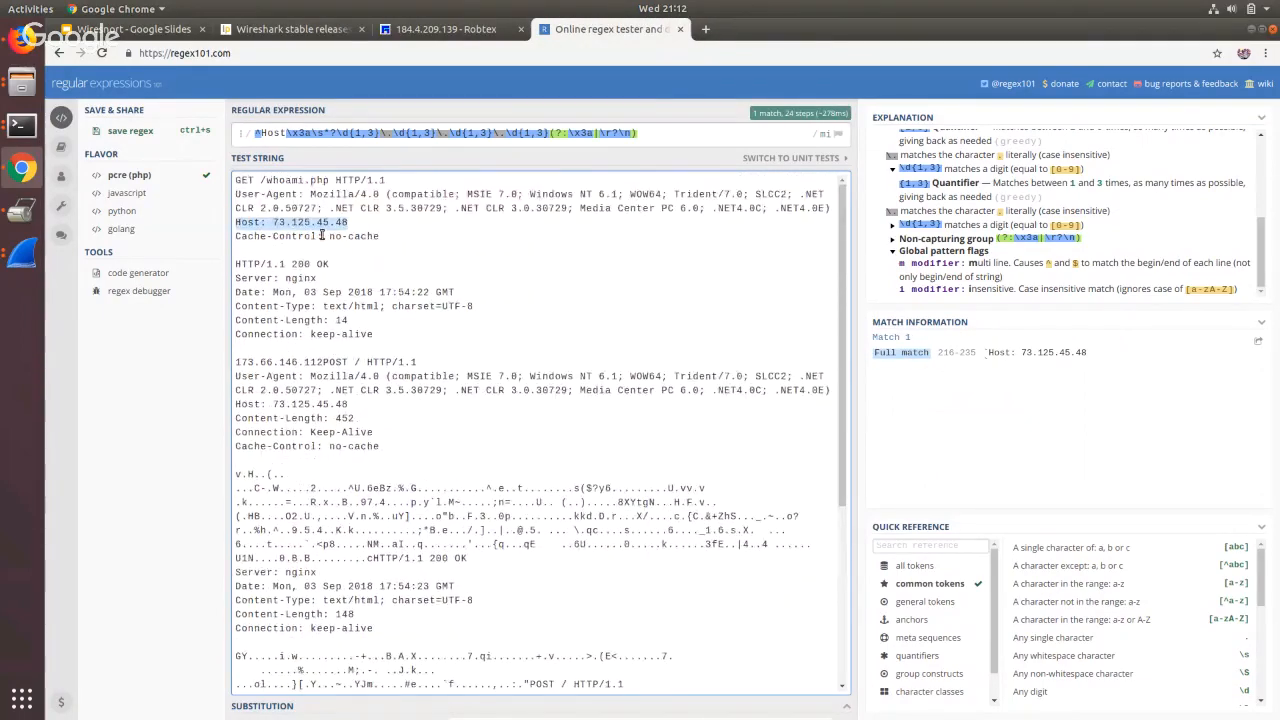
{"action": "left_click_drag", "start_coordinate": [389, 222], "coordinate": [210, 217]}
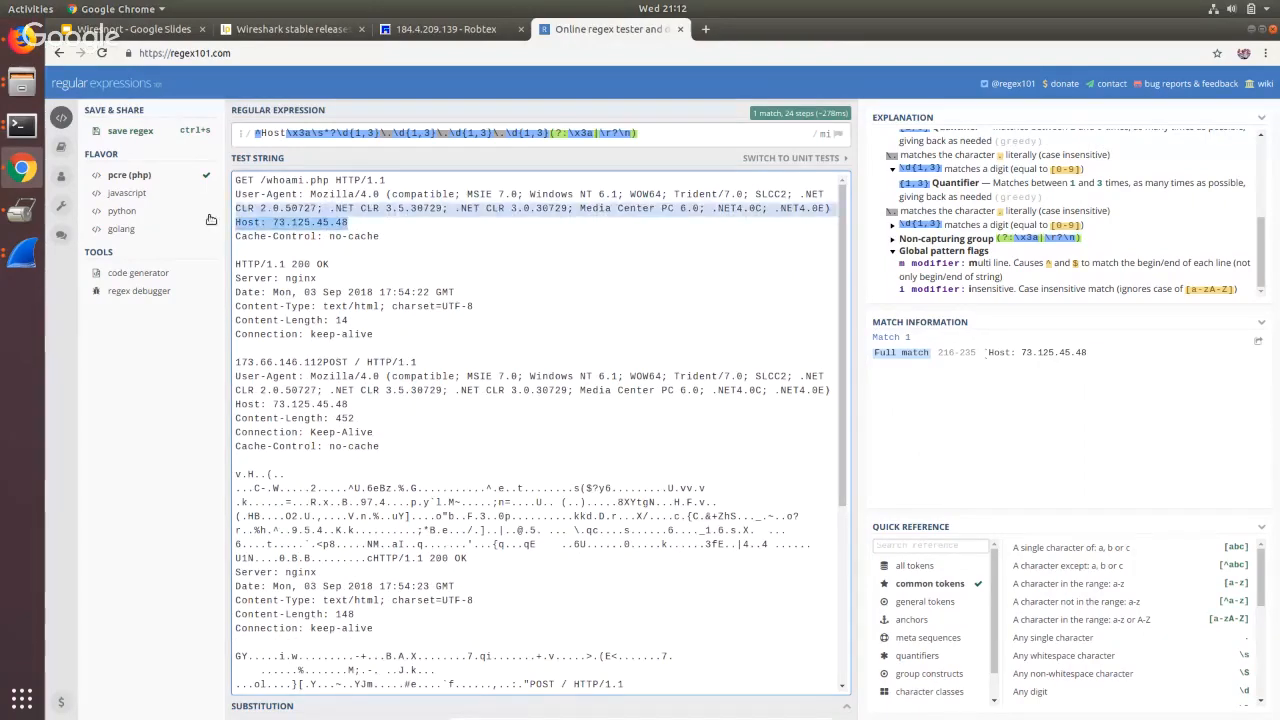
{"action": "left_click", "coordinate": [290, 224]}
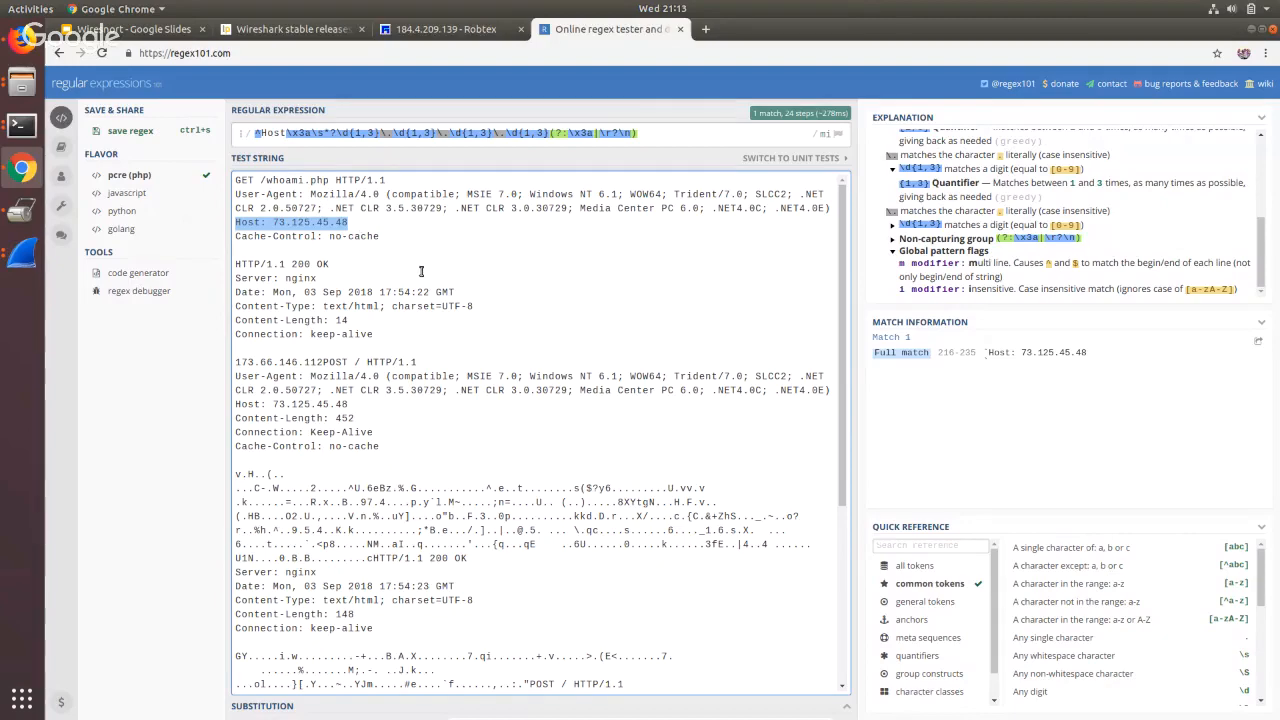
{"action": "scroll", "coordinate": [420, 271], "scroll_direction": "down", "scroll_amount": 5}
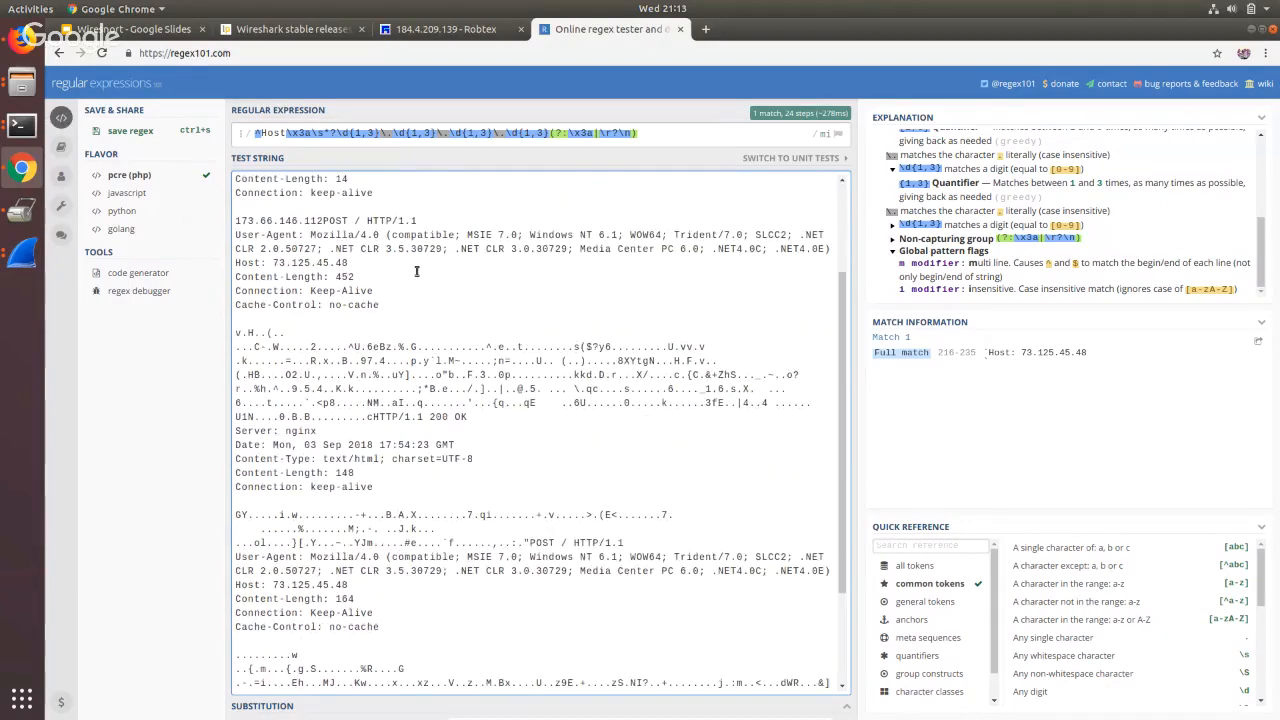
{"action": "scroll", "coordinate": [413, 273], "scroll_direction": "up", "scroll_amount": 5}
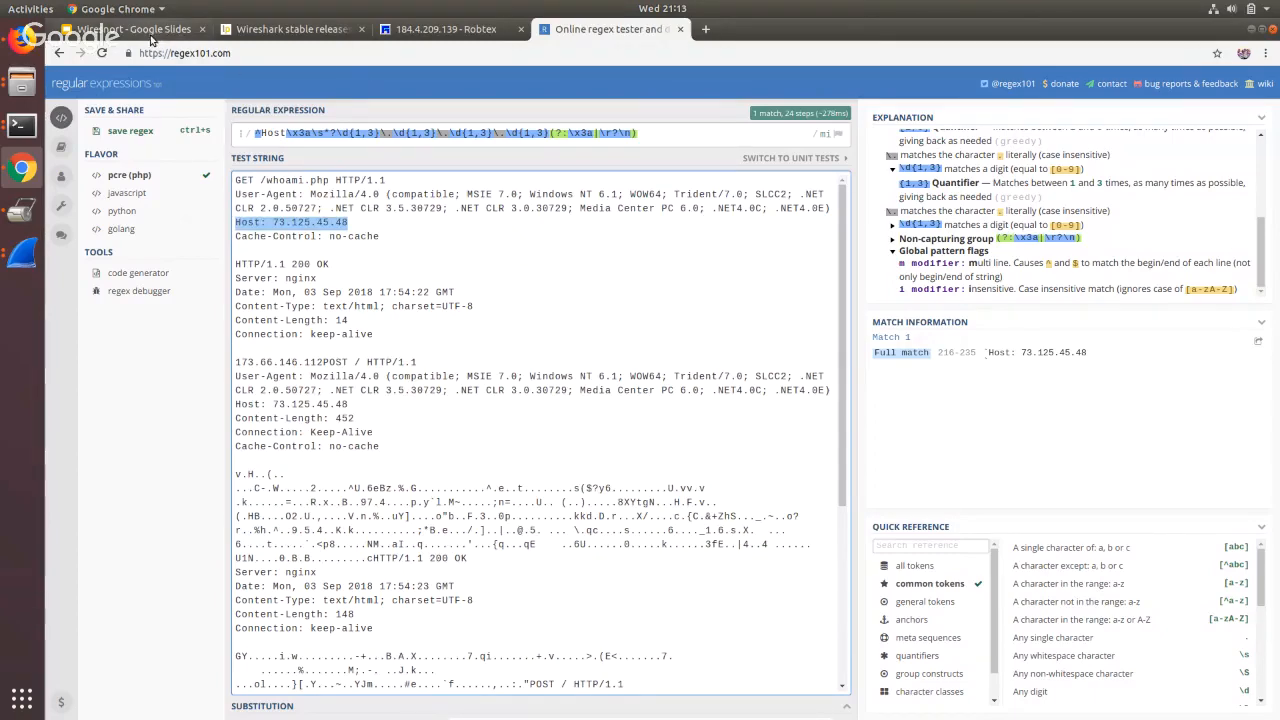
Switch to the main Wireshark capture window and expand the Snort alert of packet 2333 to view its rule conditions.
{"action": "left_click", "coordinate": [476, 30]}
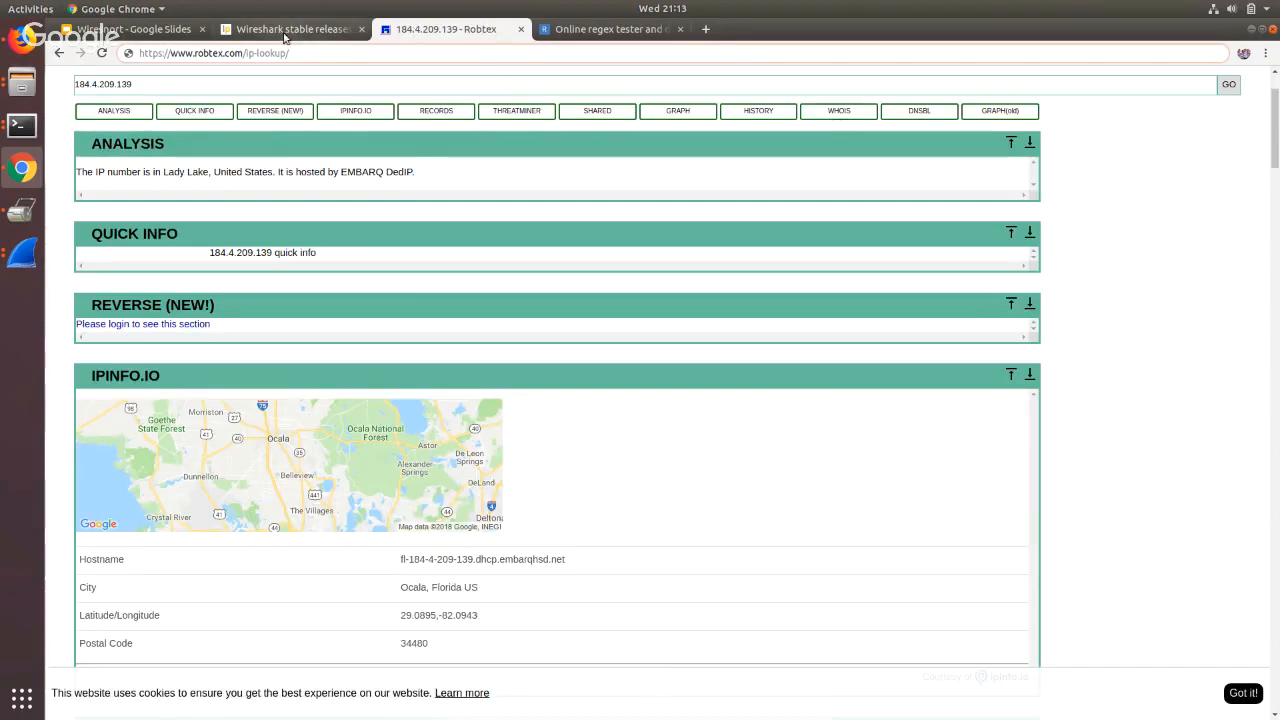
{"action": "left_click", "coordinate": [278, 36]}
{"action": "left_click", "coordinate": [22, 254]}
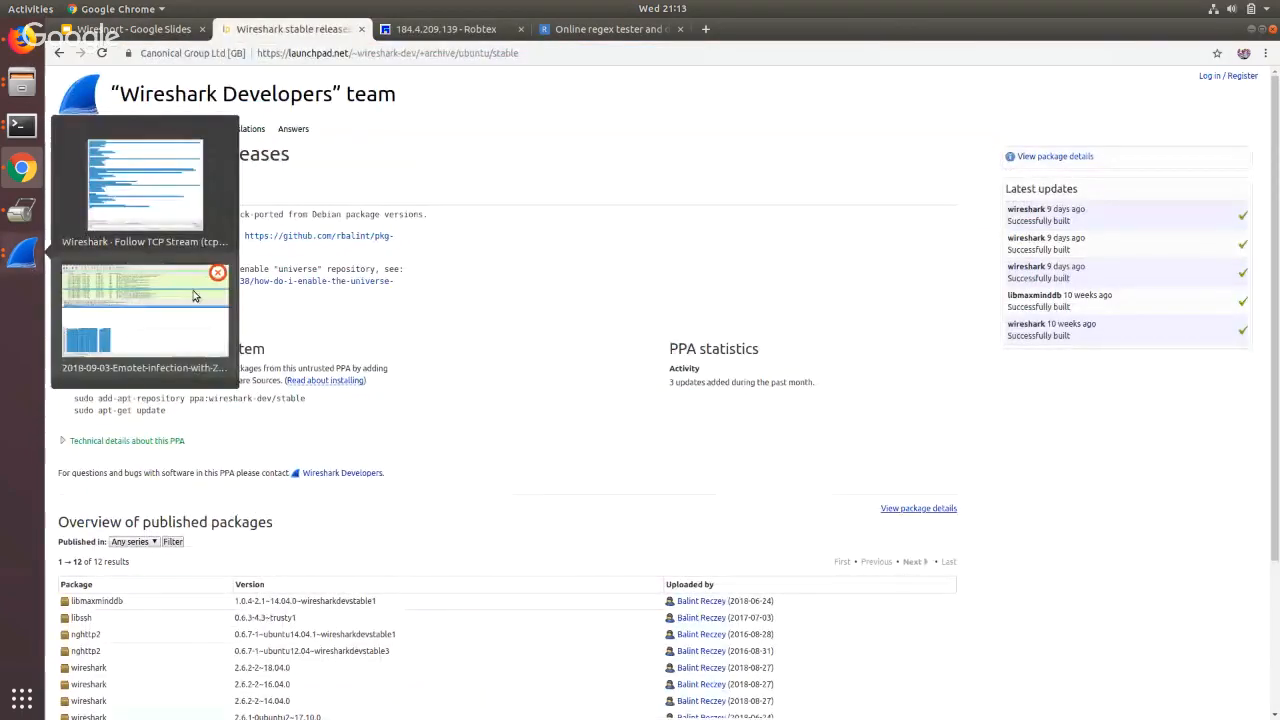
{"action": "left_click", "coordinate": [152, 311]}
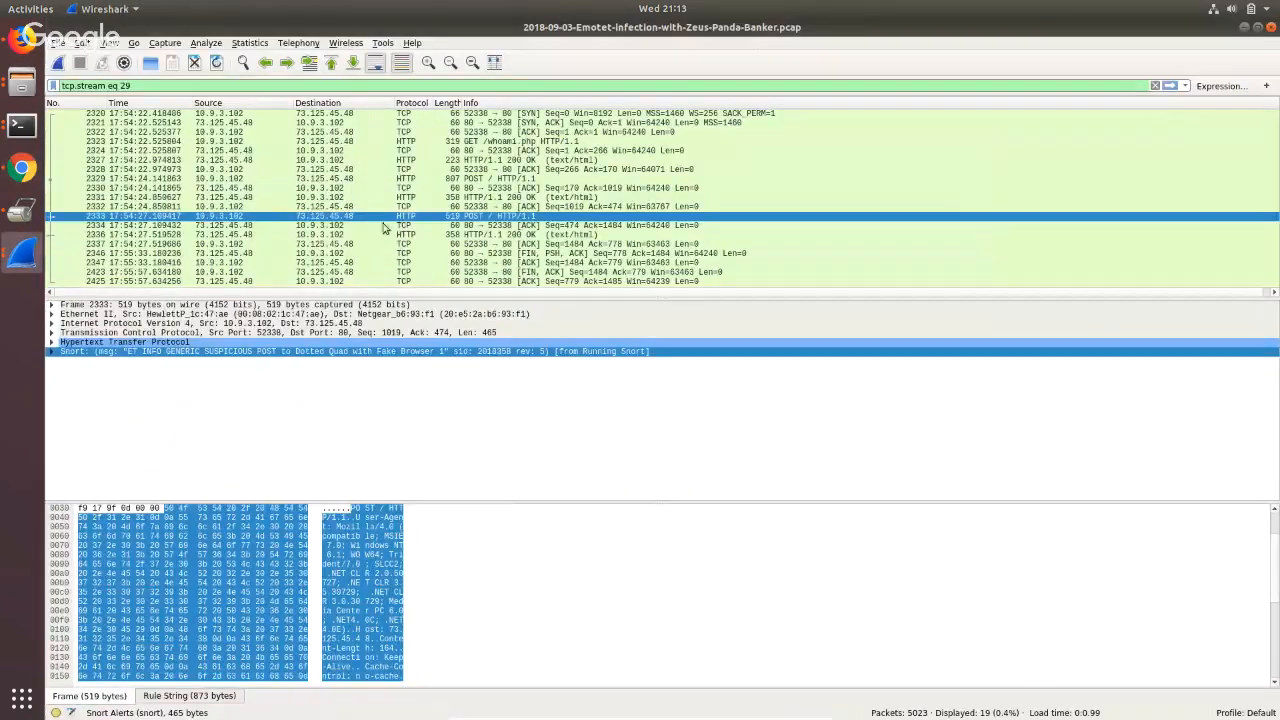
{"action": "left_click", "coordinate": [55, 354]}
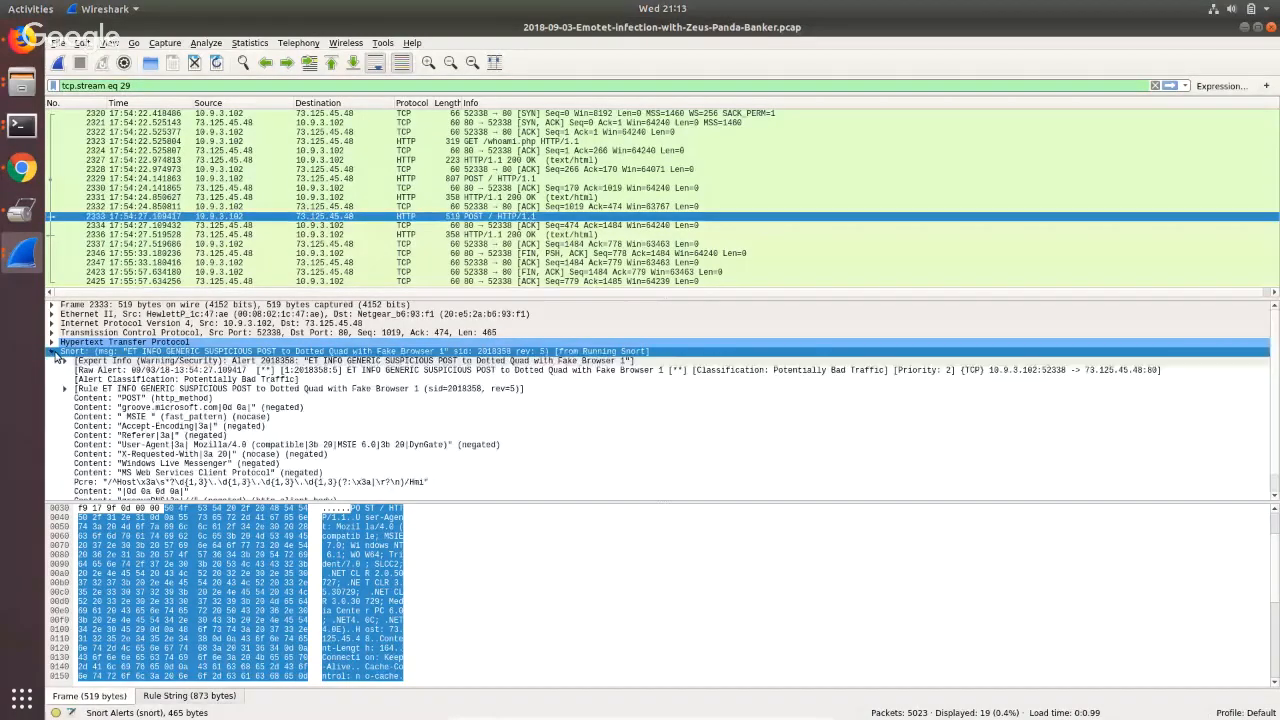
{"action": "left_click", "coordinate": [52, 352]}
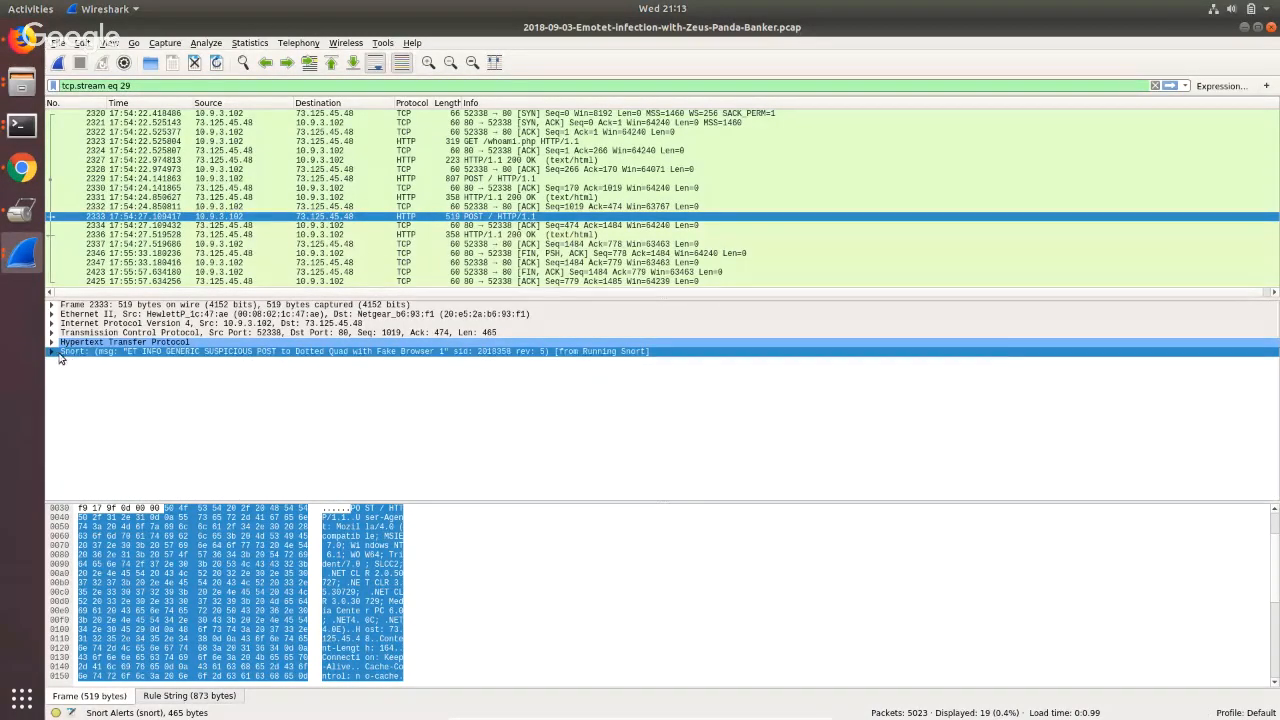
{"action": "left_click", "coordinate": [52, 352]}
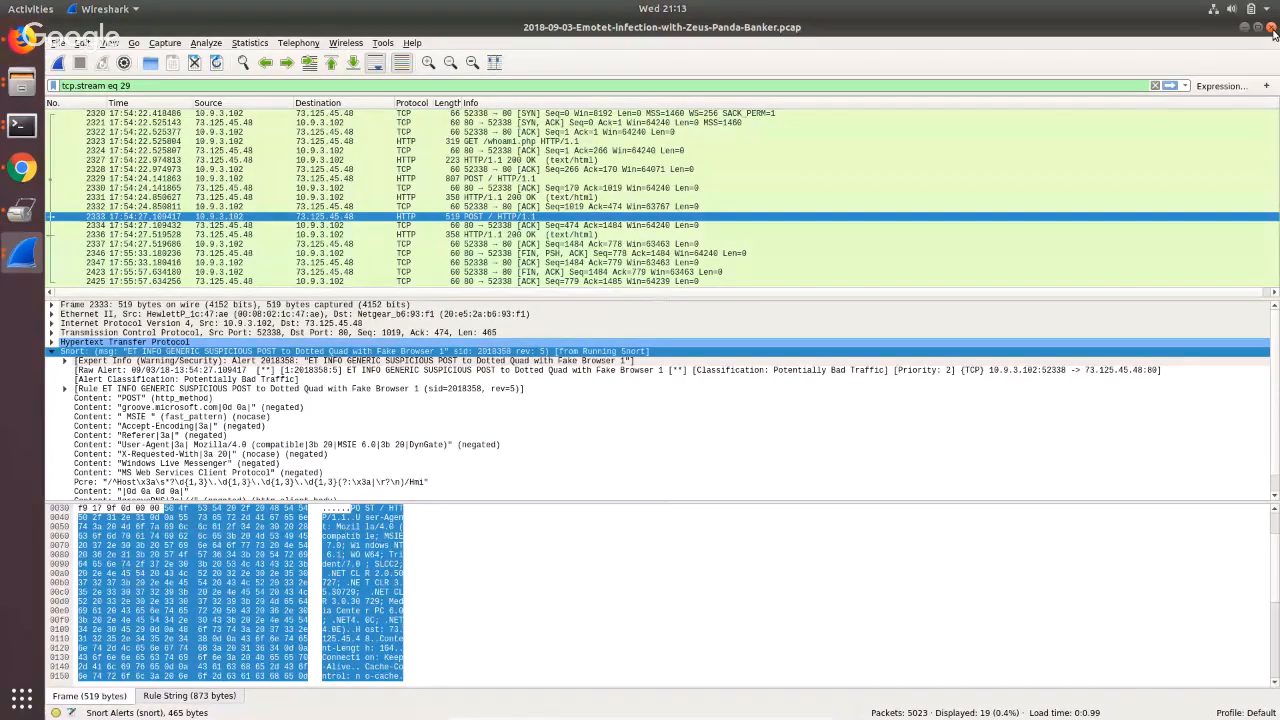
Close the Wireshark capture window and switch to the Wiresnort presentation in Chrome.
{"action": "left_click", "coordinate": [1272, 30]}
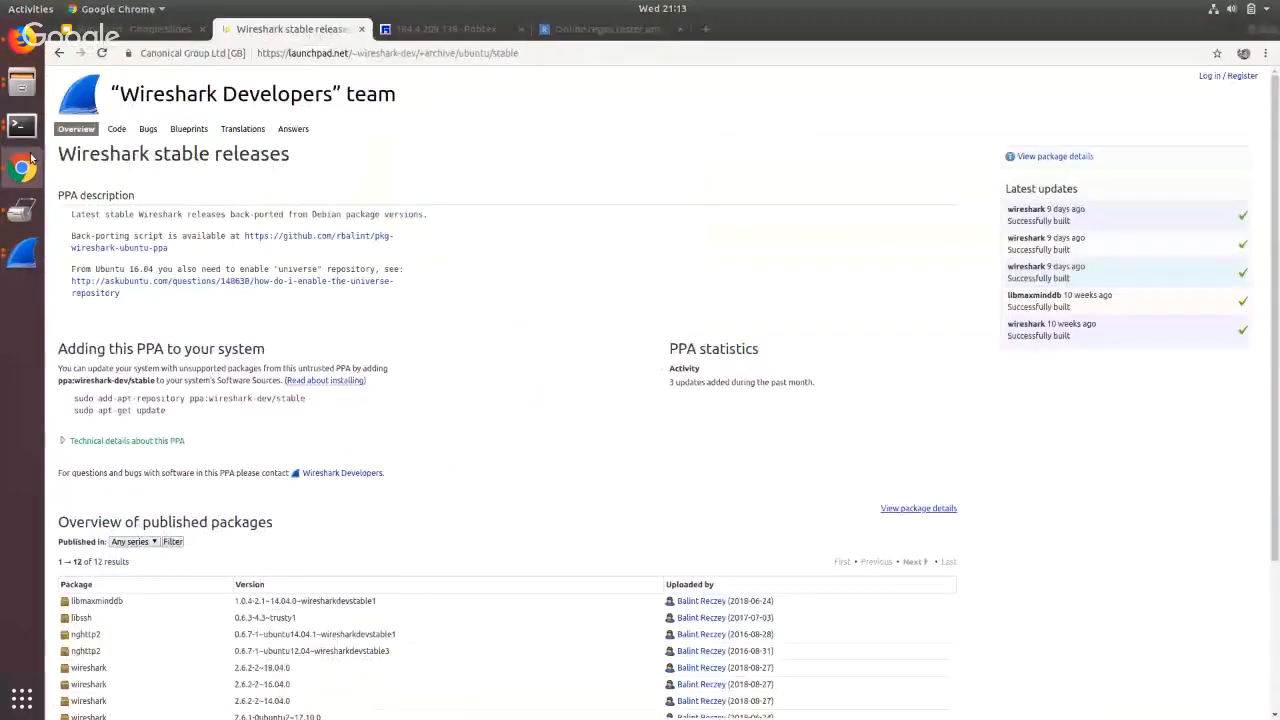
{"action": "left_click", "coordinate": [142, 30]}
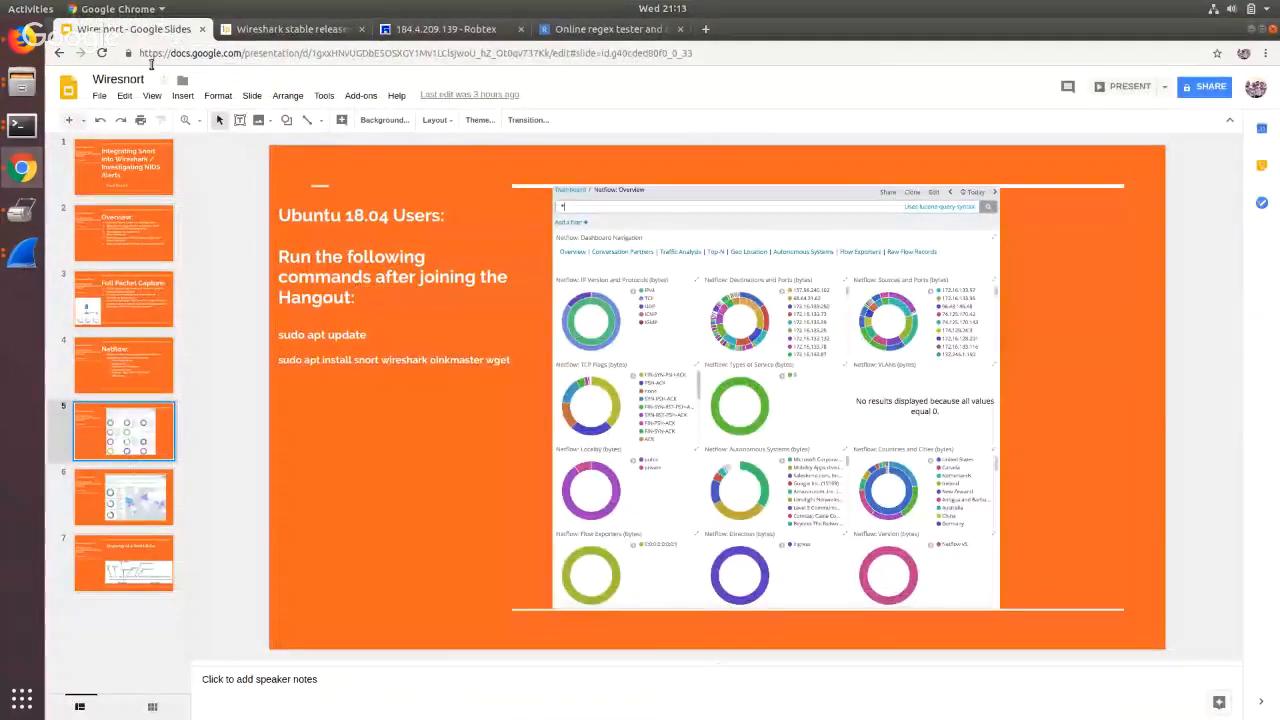